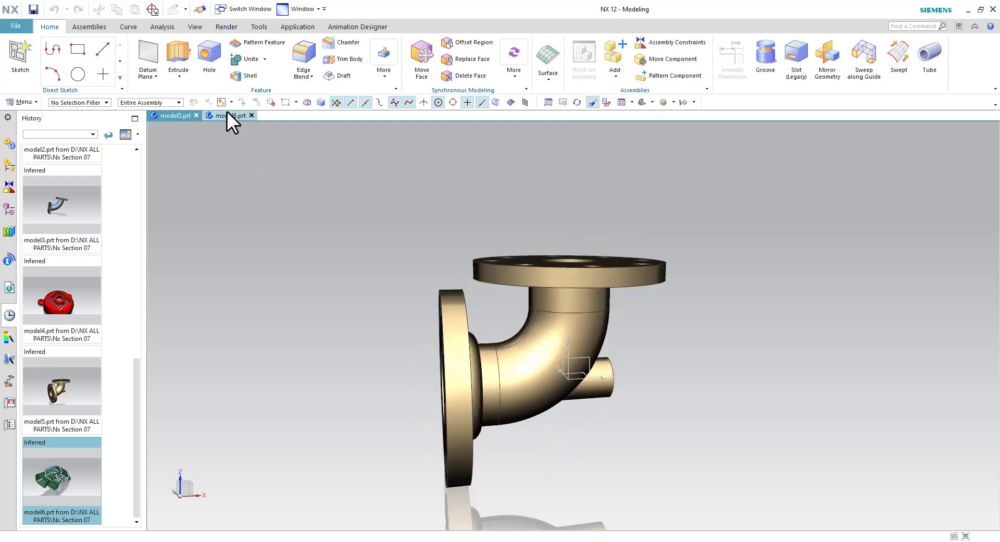
Bring up the green model6 housing, orbit it, and show its feature history in the Part Navigator
{"action": "left_click", "coordinate": [228, 115]}
{"action": "mouse_move", "coordinate": [660, 380]}
{"action": "middle_mouse_down"}
{"action": "mouse_move", "coordinate": [700, 359]}
{"action": "mouse_move", "coordinate": [647, 250]}
{"action": "mouse_move", "coordinate": [681, 279]}
{"action": "mouse_move", "coordinate": [719, 355]}
{"action": "mouse_move", "coordinate": [292, 259]}
{"action": "middle_mouse_up"}
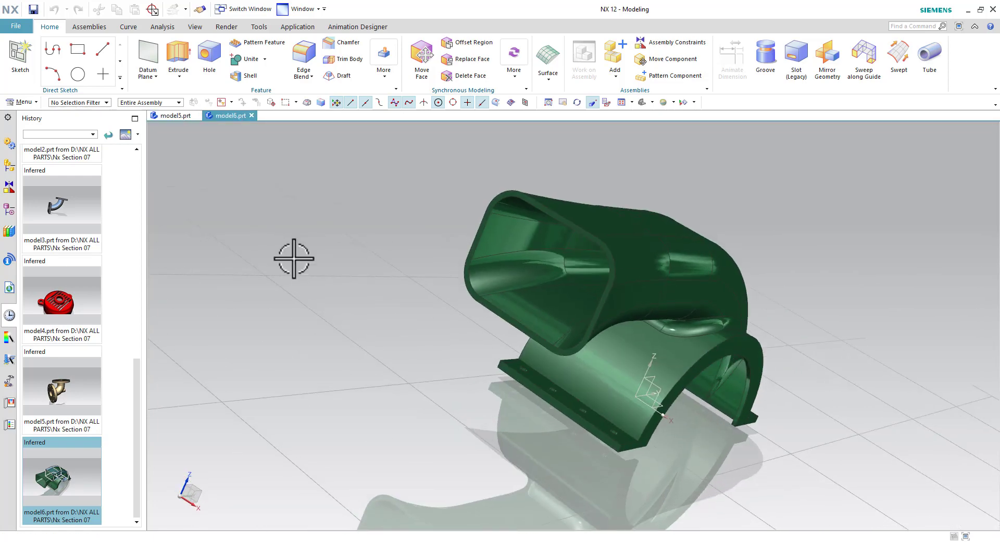
{"action": "left_click", "coordinate": [9, 208]}
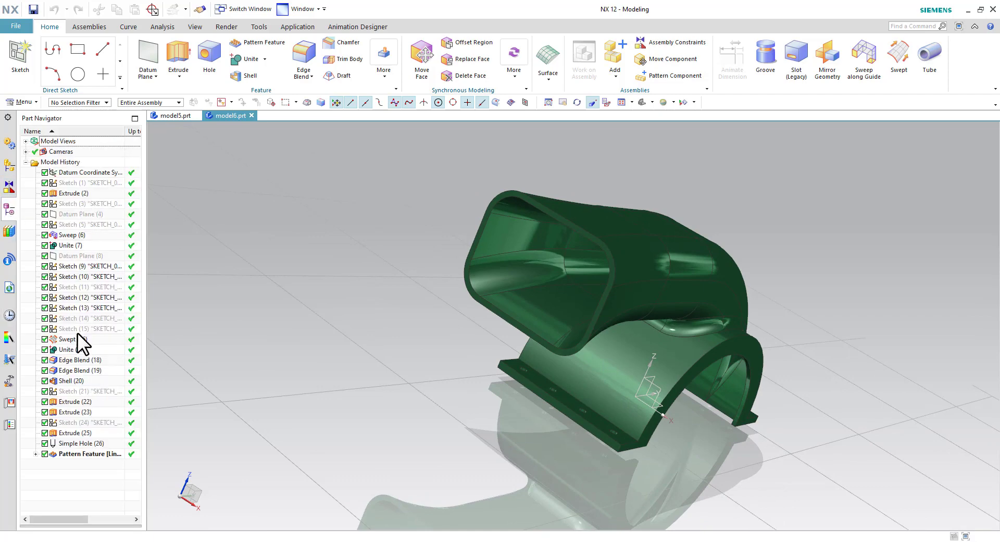
Inspect the model5 brass elbow's flanges, then return to the model6 housing and orbit it
{"action": "left_click", "coordinate": [169, 114]}
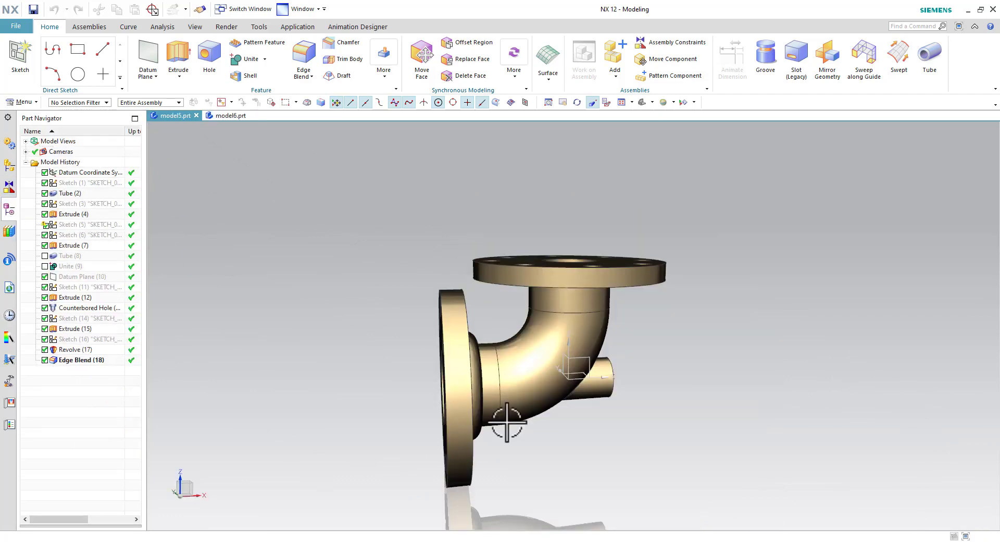
{"action": "mouse_move", "coordinate": [506, 421]}
{"action": "middle_mouse_down"}
{"action": "mouse_move", "coordinate": [631, 383]}
{"action": "mouse_move", "coordinate": [585, 397]}
{"action": "mouse_move", "coordinate": [475, 388]}
{"action": "mouse_move", "coordinate": [570, 394]}
{"action": "mouse_move", "coordinate": [183, 156]}
{"action": "middle_mouse_up"}
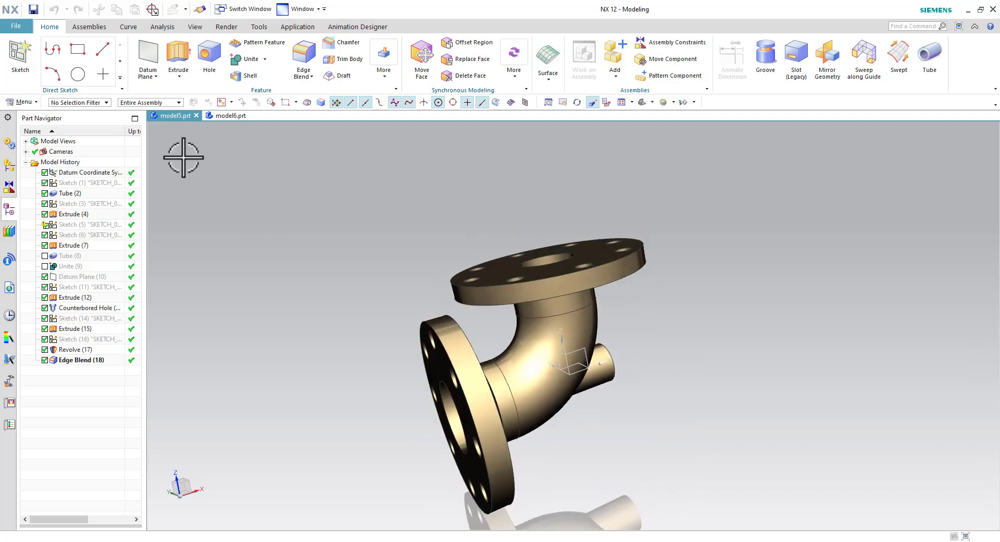
{"action": "left_click", "coordinate": [211, 115]}
{"action": "mouse_move", "coordinate": [717, 381]}
{"action": "middle_mouse_down"}
{"action": "mouse_move", "coordinate": [618, 354]}
{"action": "mouse_move", "coordinate": [693, 344]}
{"action": "mouse_move", "coordinate": [556, 294]}
{"action": "mouse_move", "coordinate": [696, 334]}
{"action": "mouse_move", "coordinate": [205, 167]}
{"action": "middle_mouse_up"}
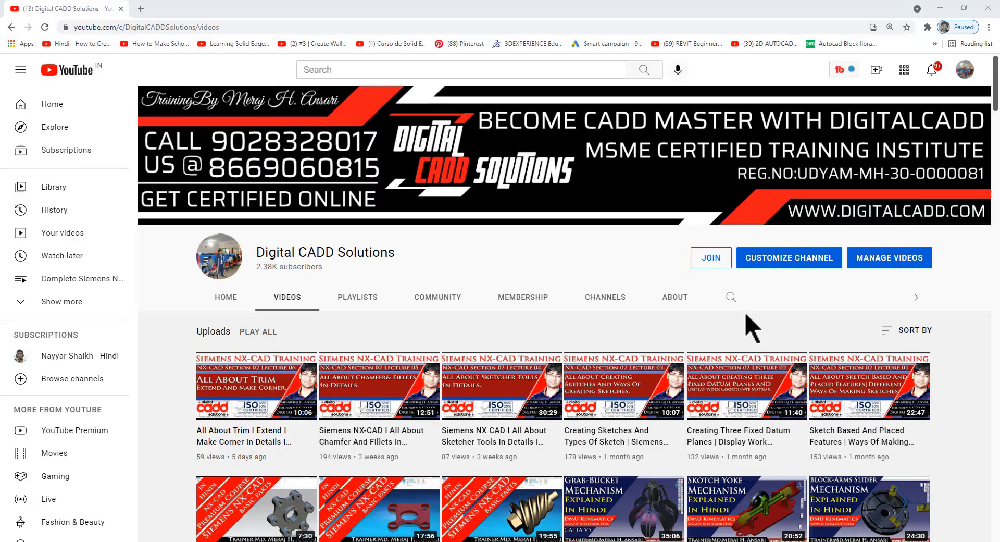
{"action": "scroll", "coordinate": [750, 327], "scroll_direction": "down", "scroll_amount": 5}
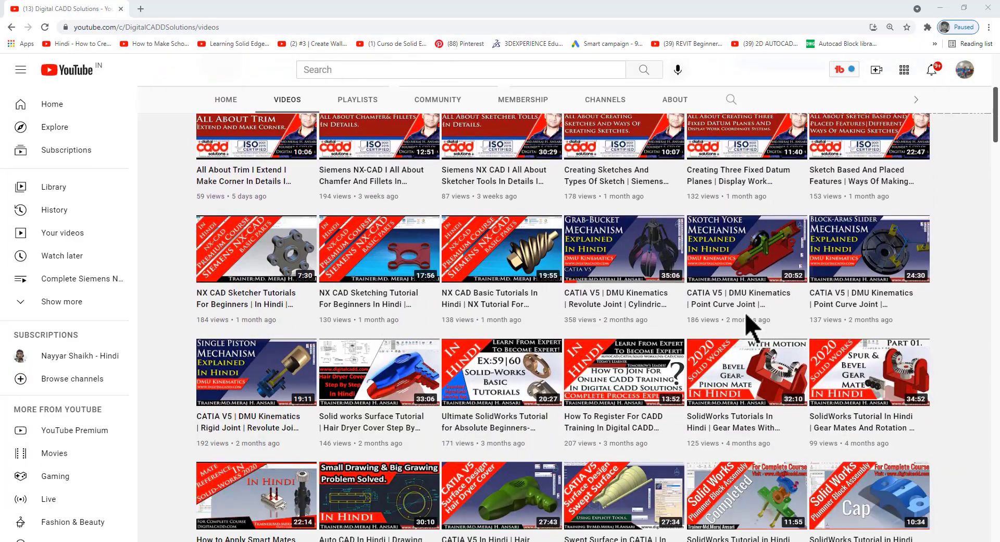
{"action": "scroll", "coordinate": [750, 327], "scroll_direction": "down", "scroll_amount": 5}
{"action": "scroll", "coordinate": [751, 327], "scroll_direction": "down", "scroll_amount": 5}
{"action": "scroll", "coordinate": [750, 327], "scroll_direction": "down", "scroll_amount": 5}
{"action": "scroll", "coordinate": [751, 327], "scroll_direction": "down", "scroll_amount": 5}
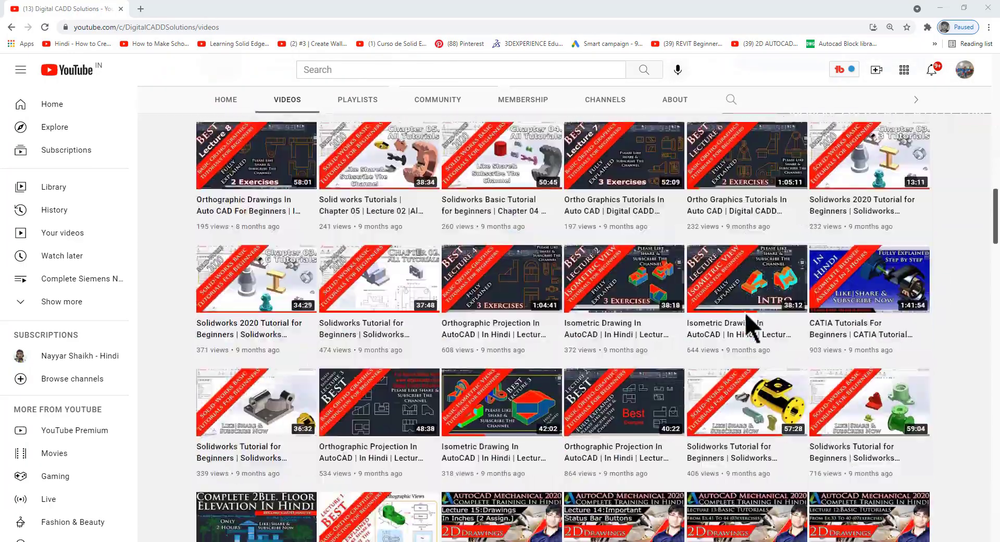
{"action": "scroll", "coordinate": [750, 327], "scroll_direction": "down", "scroll_amount": 5}
{"action": "scroll", "coordinate": [750, 327], "scroll_direction": "down", "scroll_amount": 5}
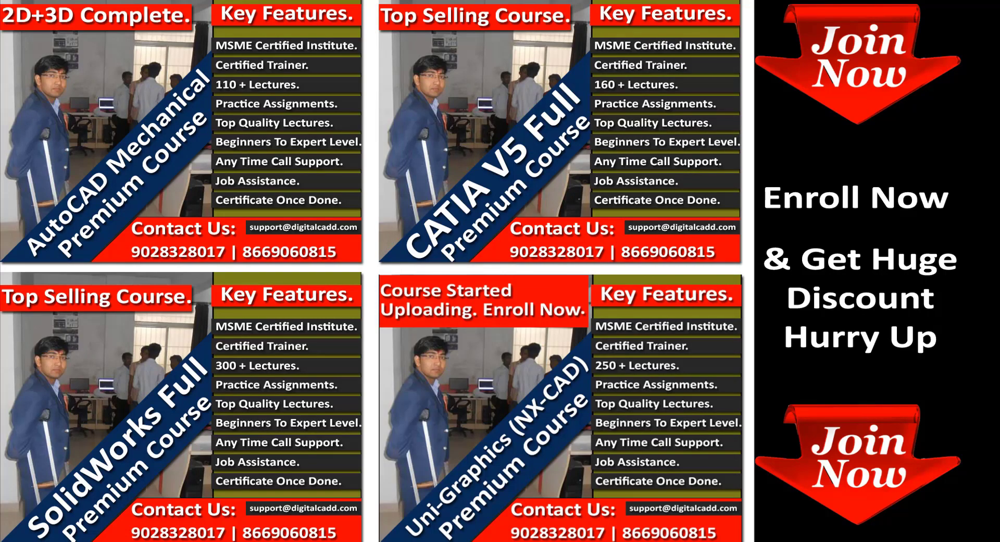
Review the Figure 7-118 elbow drawing, then start a new model5.prt Model part
{"action": "scroll", "coordinate": [471, 401], "scroll_direction": "down", "scroll_amount": 5}
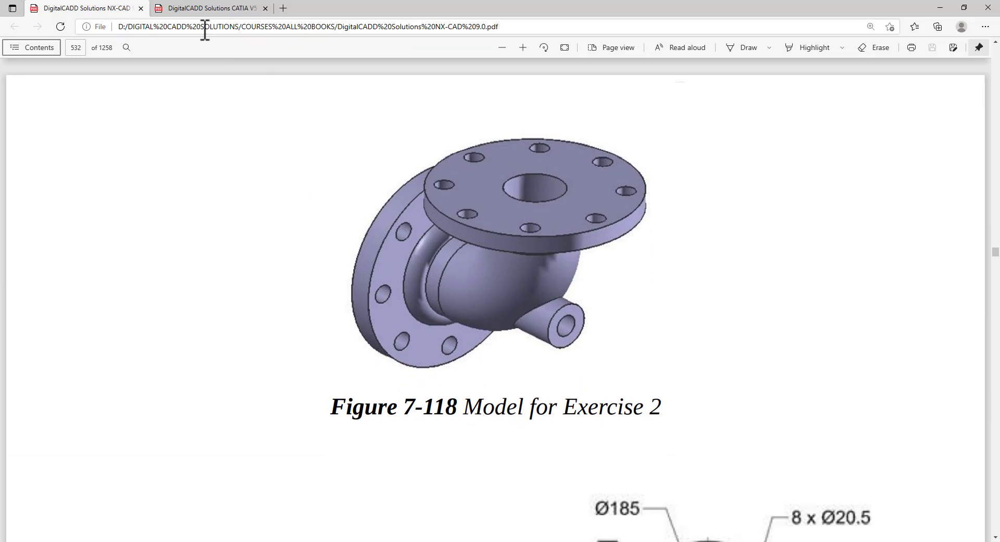
{"action": "left_click", "coordinate": [206, 9]}
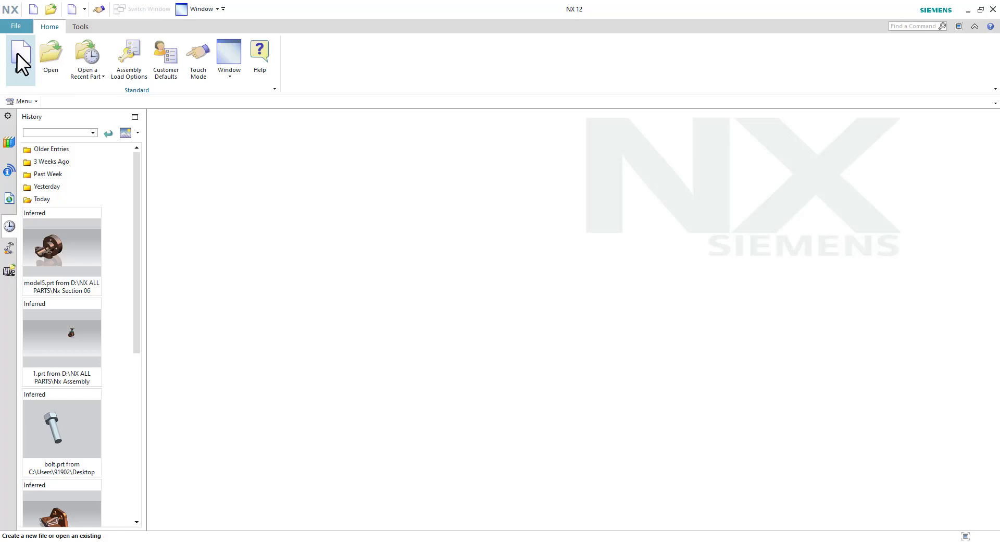
{"action": "left_click", "coordinate": [16, 52]}
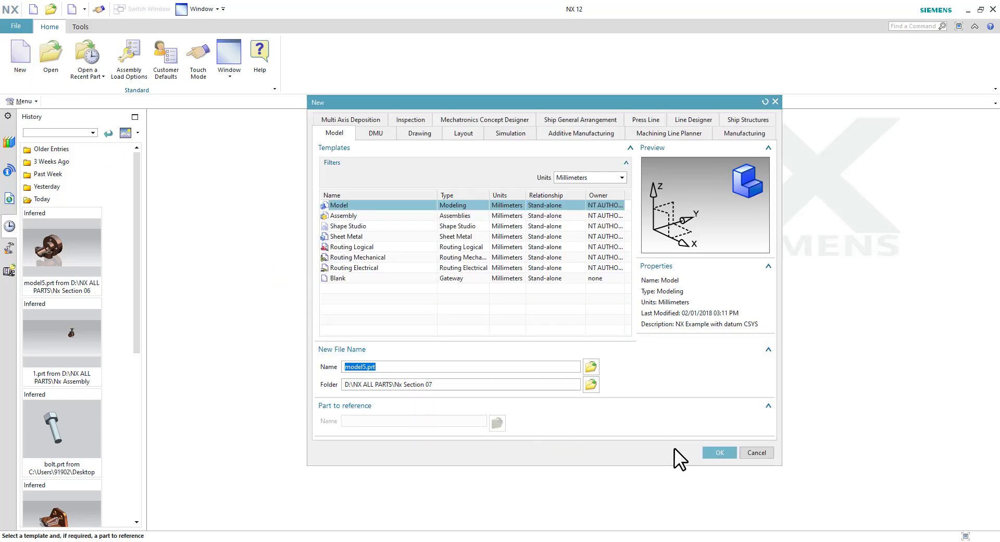
Create the model5 part and begin a new sketch, glancing at the elbow drawing
{"action": "left_click", "coordinate": [716, 452]}
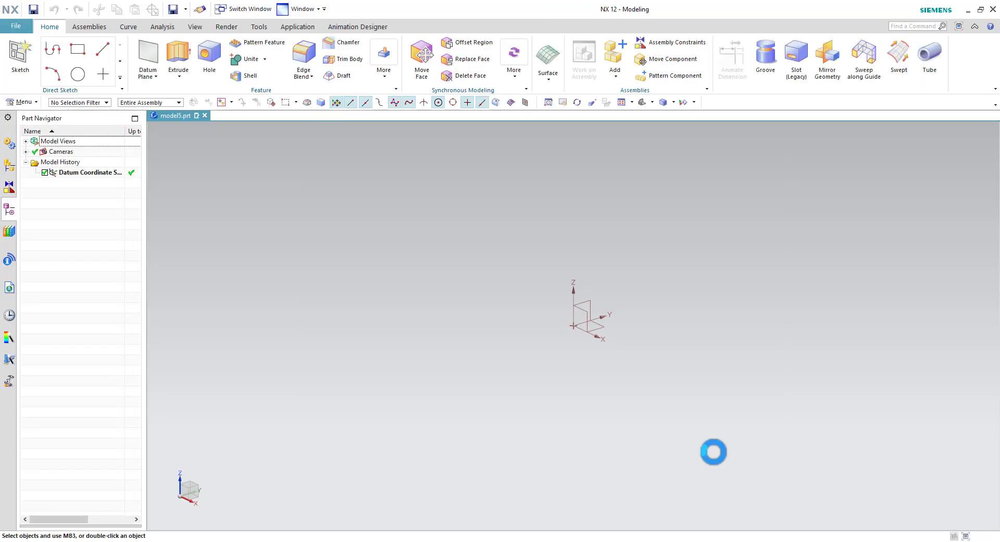
{"action": "left_click", "coordinate": [19, 55]}
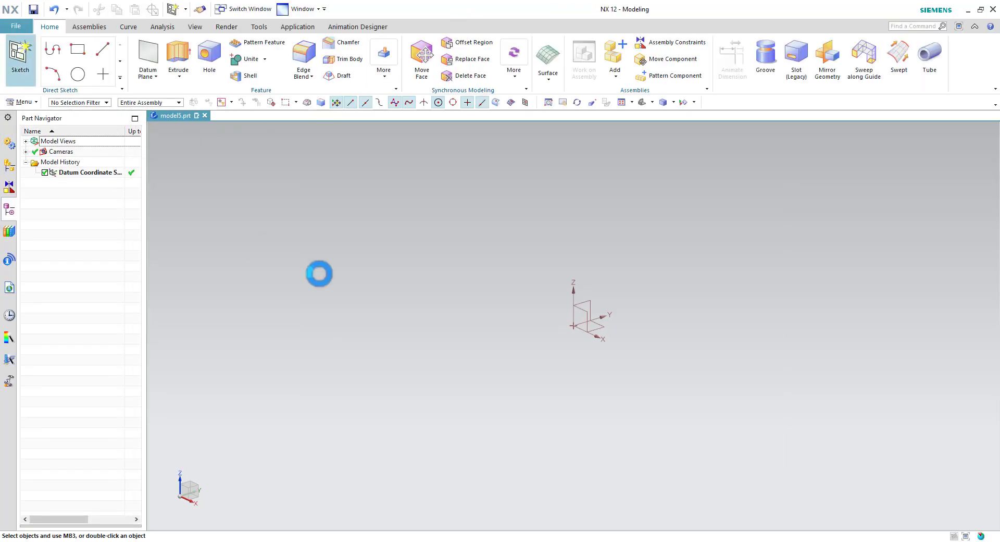
{"action": "key", "text": "alt+Tab"}
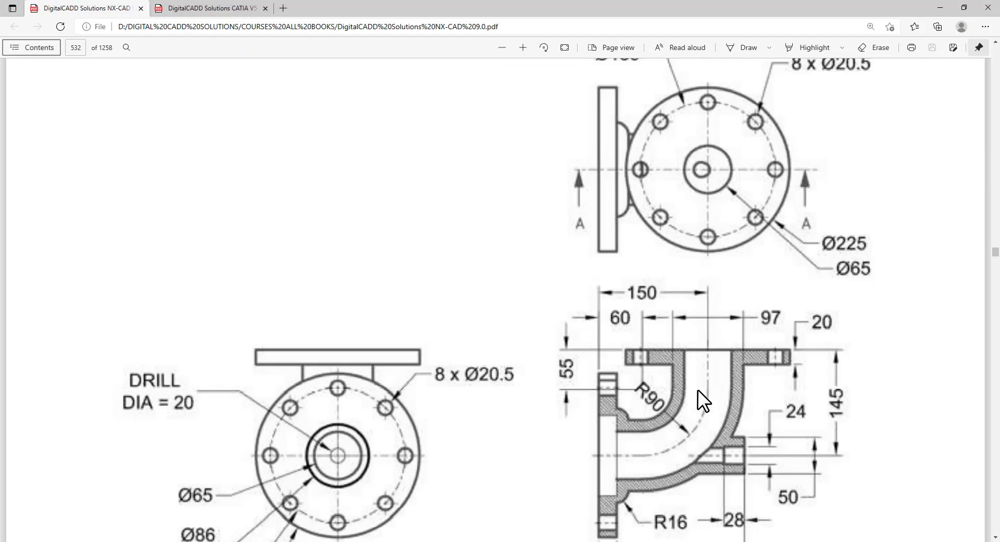
{"action": "scroll", "coordinate": [692, 386], "scroll_direction": "up", "scroll_amount": 3}
{"action": "scroll", "coordinate": [688, 382], "scroll_direction": "up", "scroll_amount": 5}
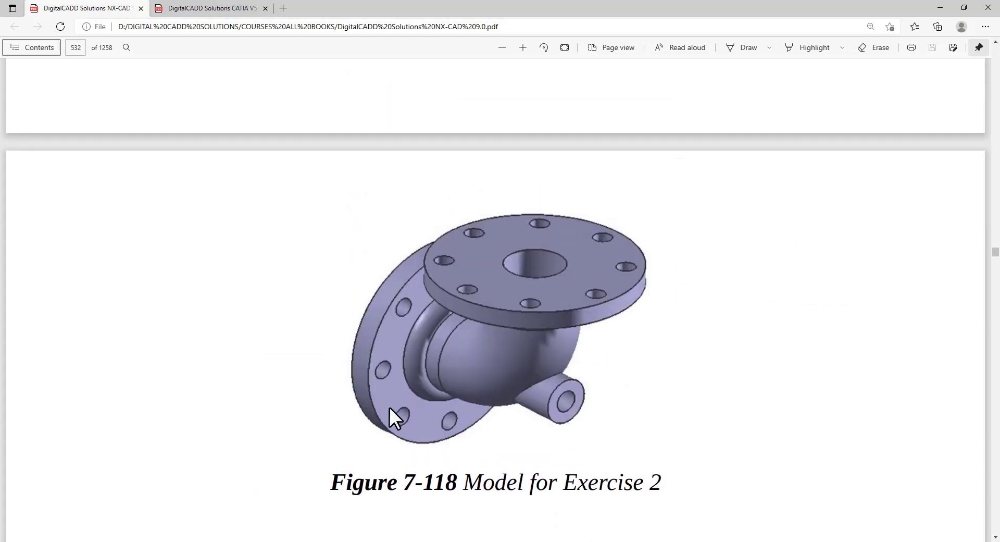
{"action": "key", "text": "alt+Tab"}
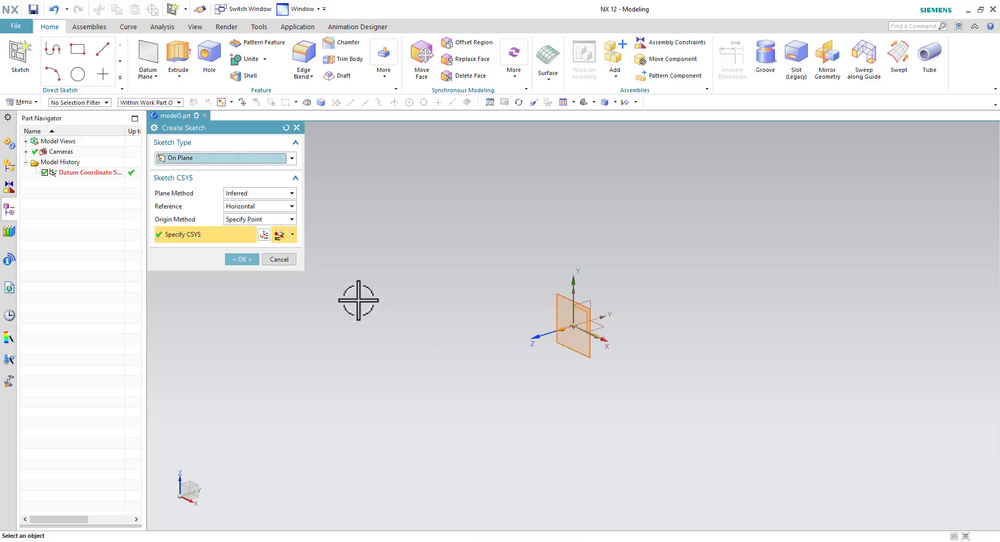
Place Sketch (1) on the default datum plane and review the elbow dimensions
{"action": "left_click", "coordinate": [243, 260]}
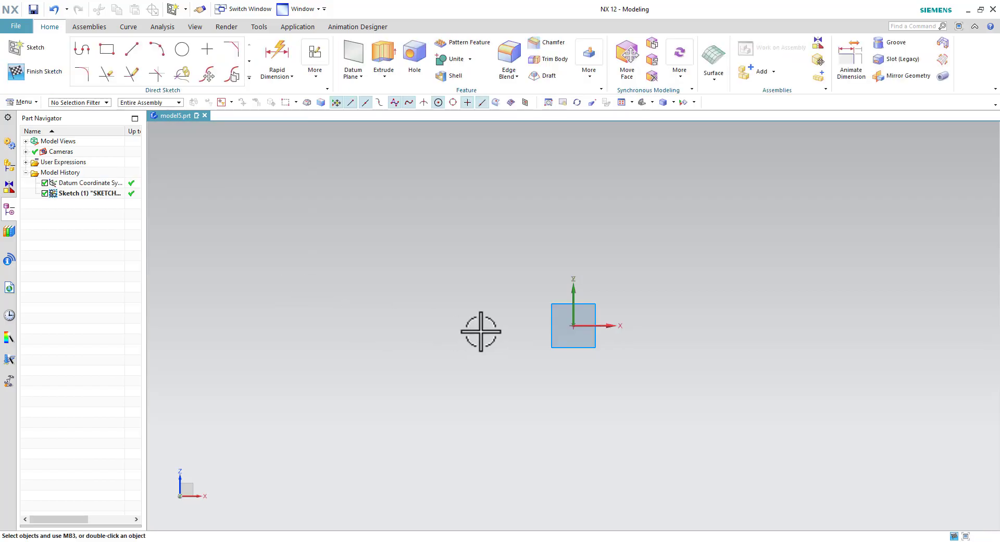
{"action": "key", "text": "alt+Tab"}
{"action": "scroll", "coordinate": [491, 326], "scroll_direction": "down", "scroll_amount": 10}
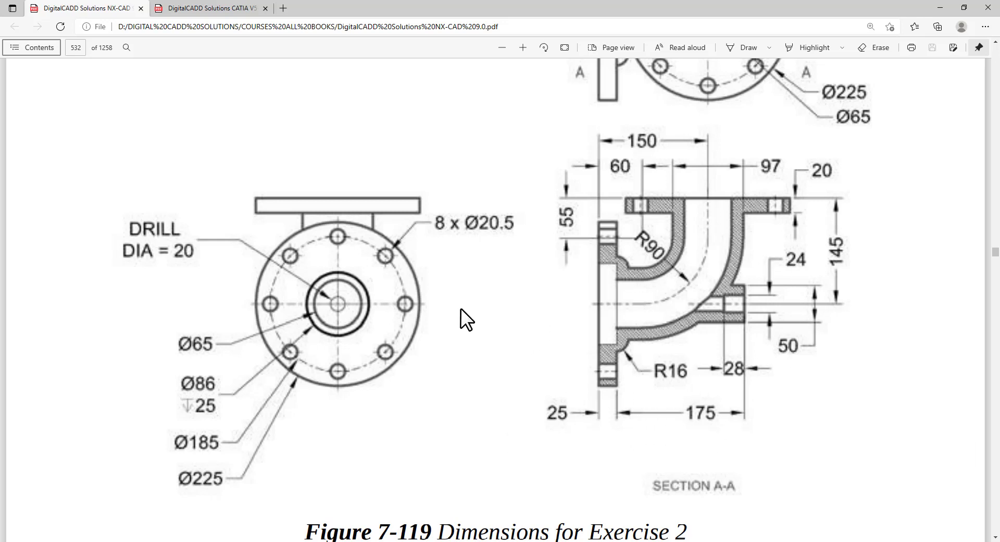
{"action": "scroll", "coordinate": [604, 340], "scroll_direction": "up", "scroll_amount": 3}
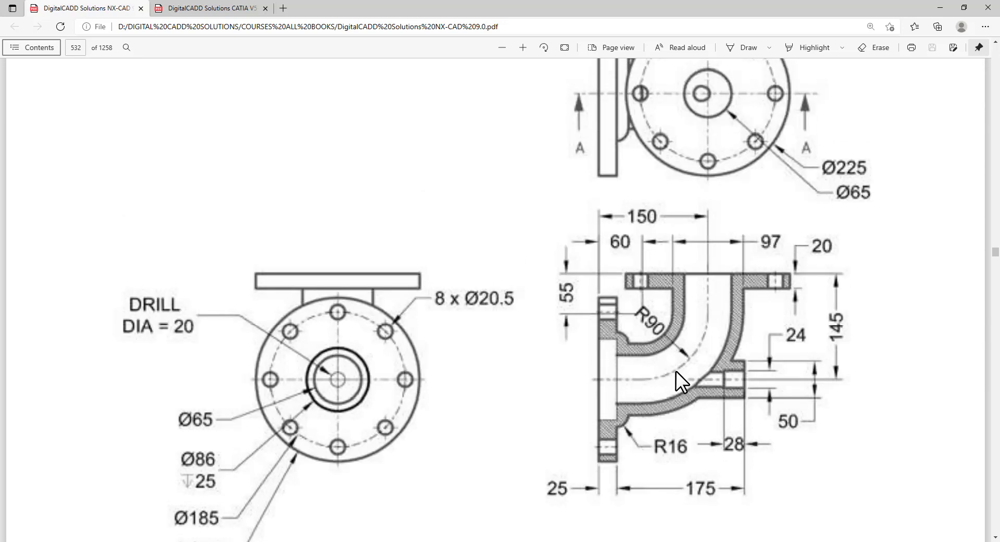
{"action": "key", "text": "alt+Tab"}
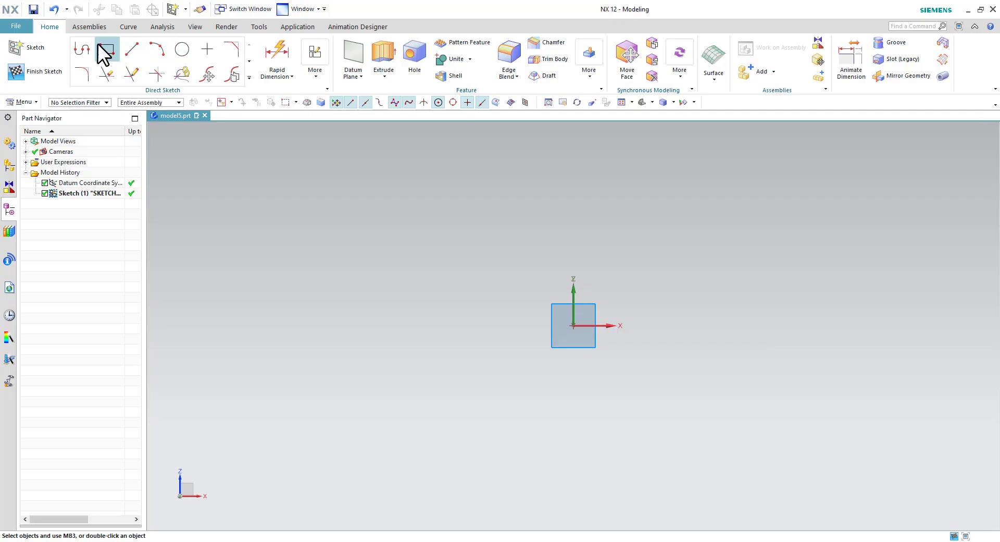
Sketch a vertical line down to the origin and a horizontal line running left from it
{"action": "key", "text": "z"}
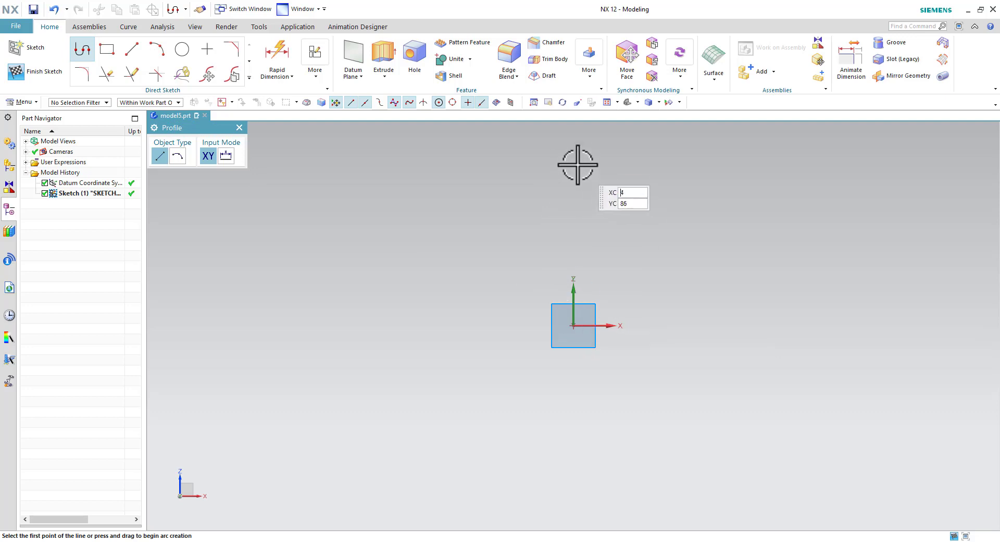
{"action": "left_click", "coordinate": [572, 147]}
{"action": "left_click", "coordinate": [573, 326]}
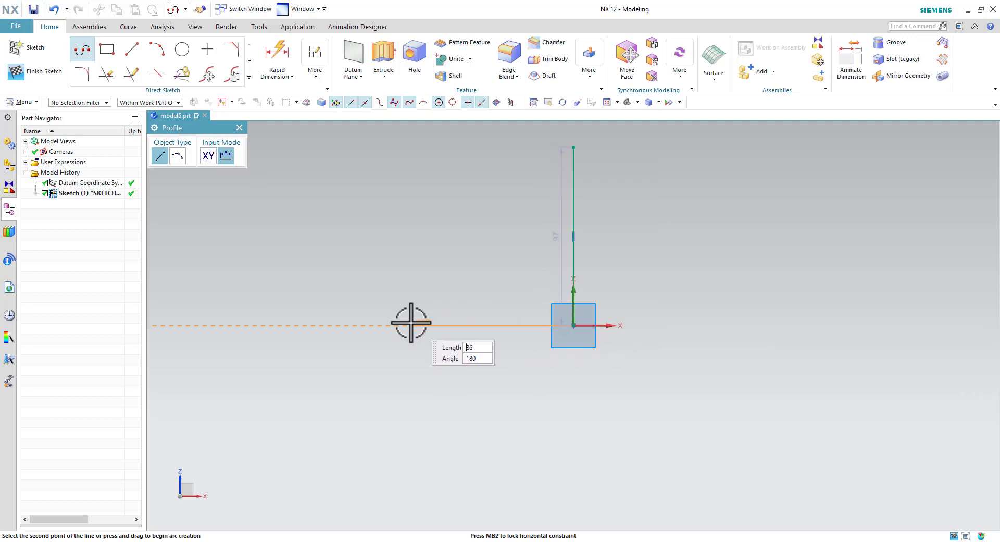
{"action": "left_click", "coordinate": [368, 325]}
{"action": "key", "text": "Escape"}
{"action": "key", "text": "Escape"}
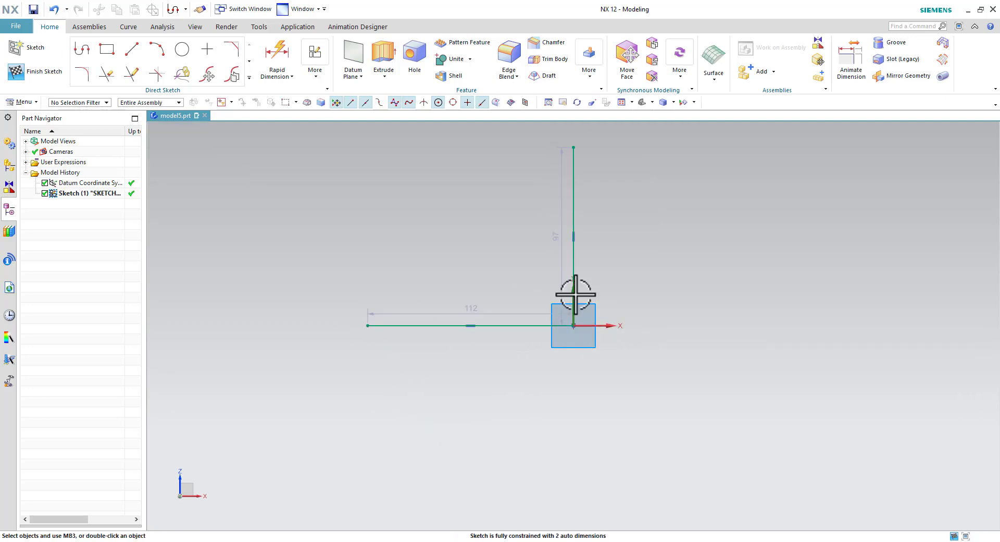
{"action": "key", "text": "alt+Tab"}
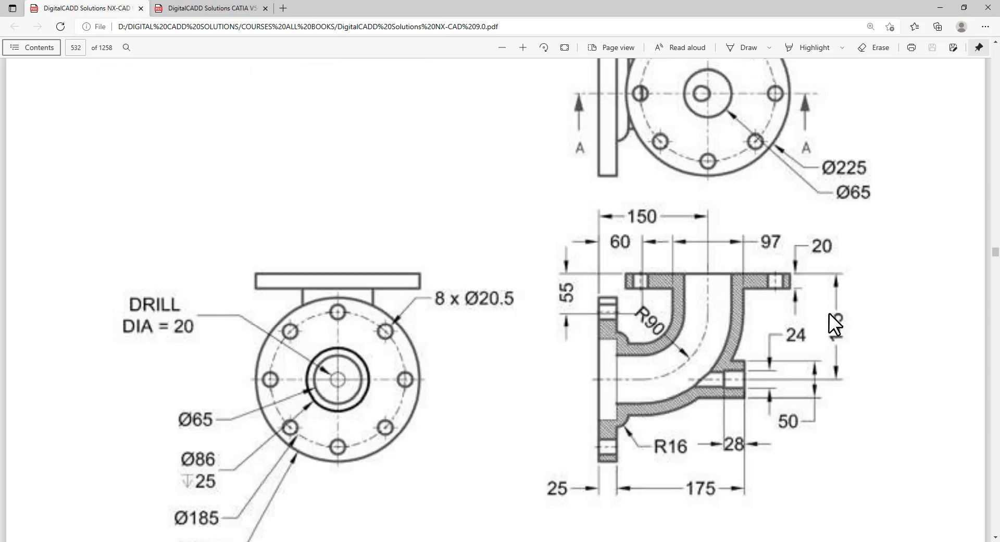
{"action": "key", "text": "alt+Tab"}
Dimension the vertical line to 145 and the horizontal line to 200 (175+25)
{"action": "left_click", "coordinate": [277, 54]}
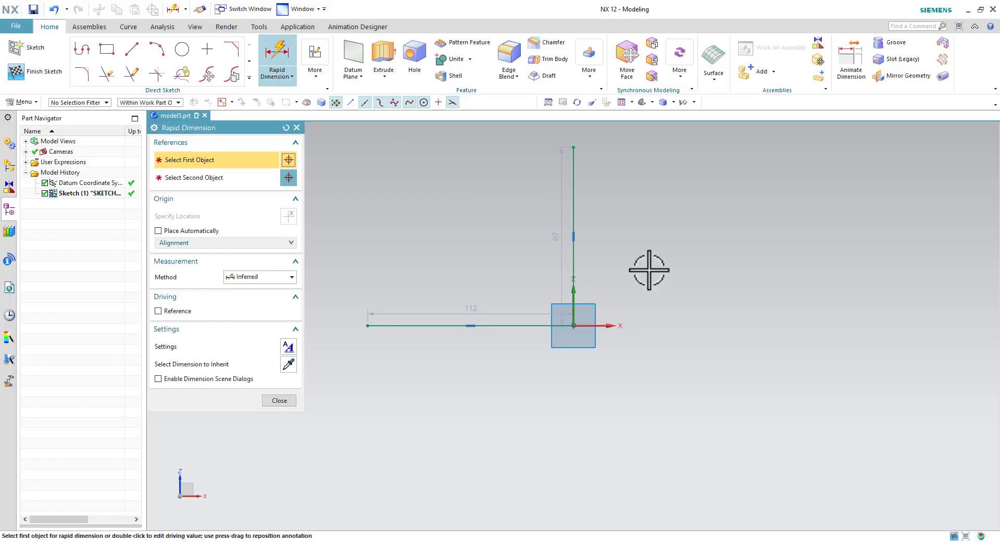
{"action": "left_click", "coordinate": [573, 195]}
{"action": "left_click", "coordinate": [670, 217]}
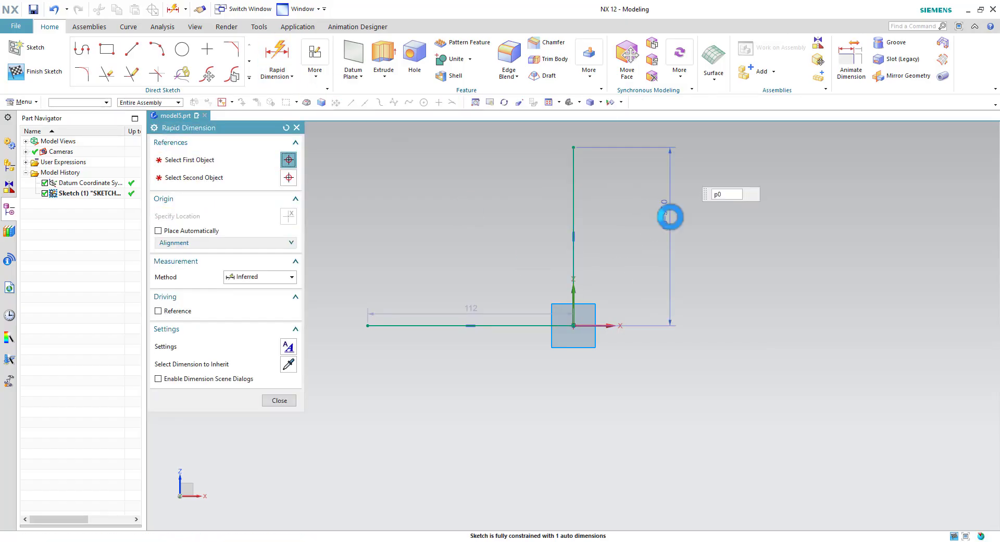
{"action": "type", "text": "145"}
{"action": "key", "text": "Return"}
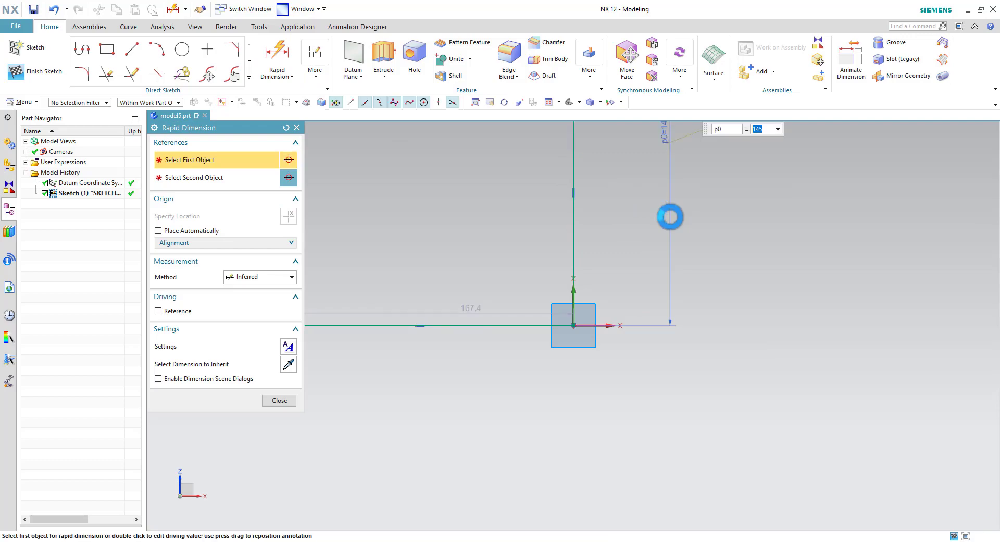
{"action": "key", "text": "alt+Tab"}
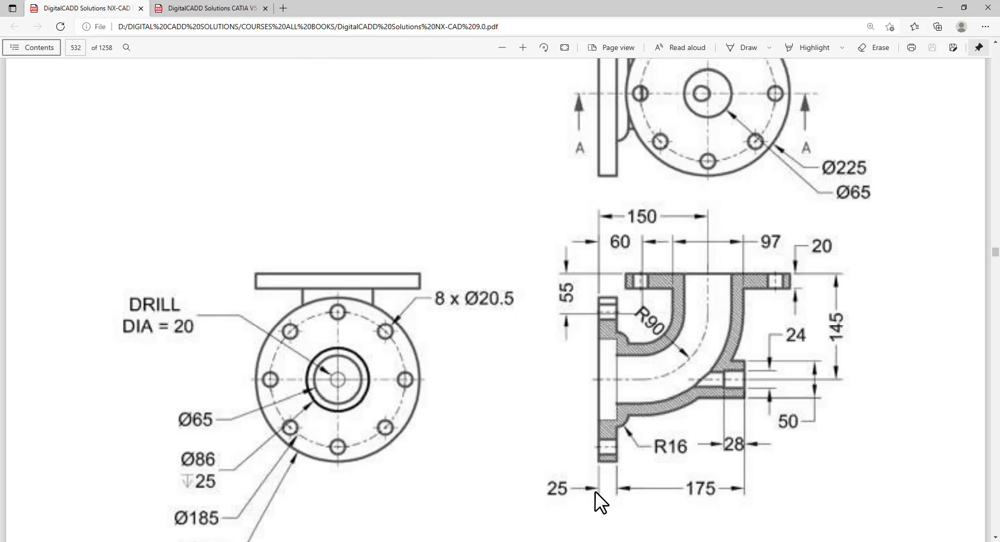
{"action": "key", "text": "alt+Tab"}
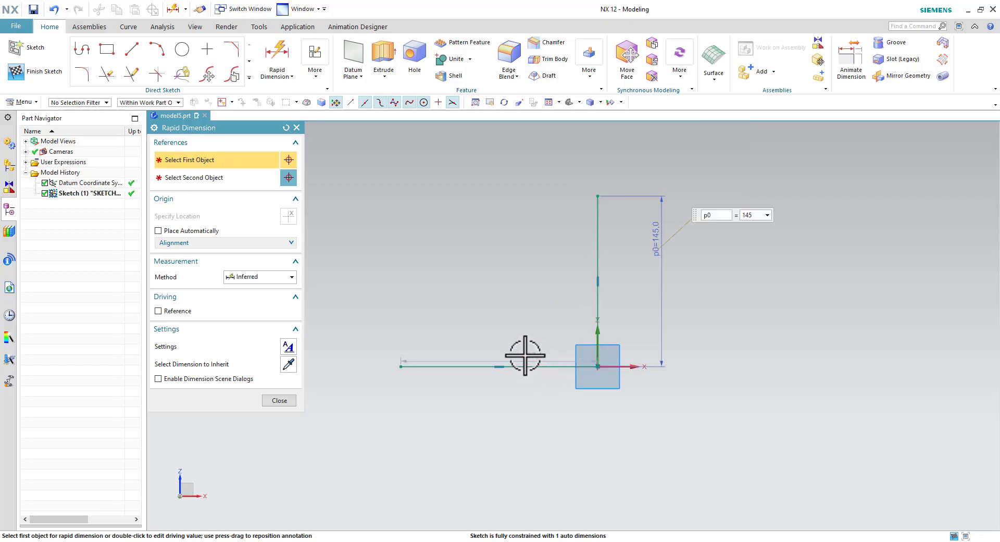
{"action": "left_click", "coordinate": [524, 355]}
{"action": "type", "text": "1"}
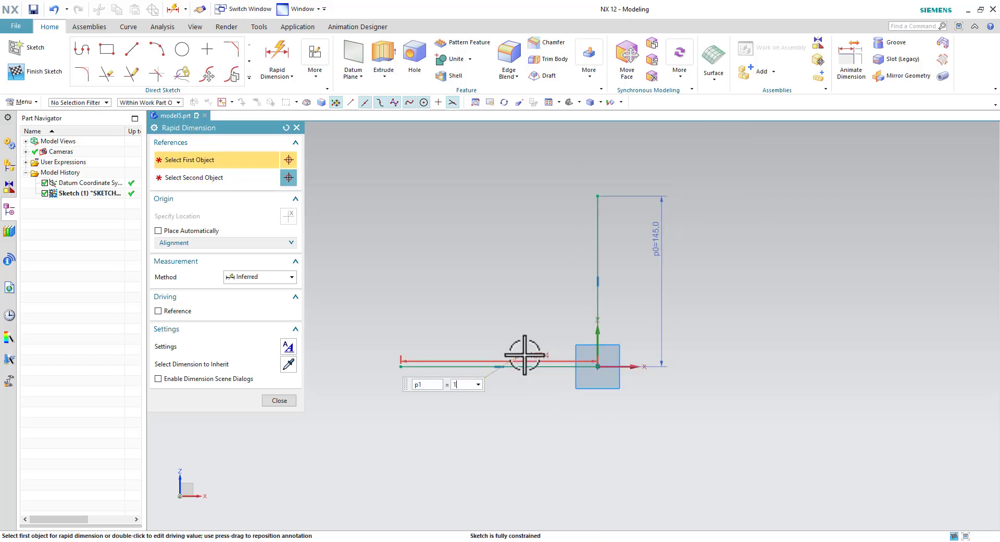
{"action": "type", "text": "75+"}
{"action": "type", "text": "25"}
{"action": "key", "text": "Return"}
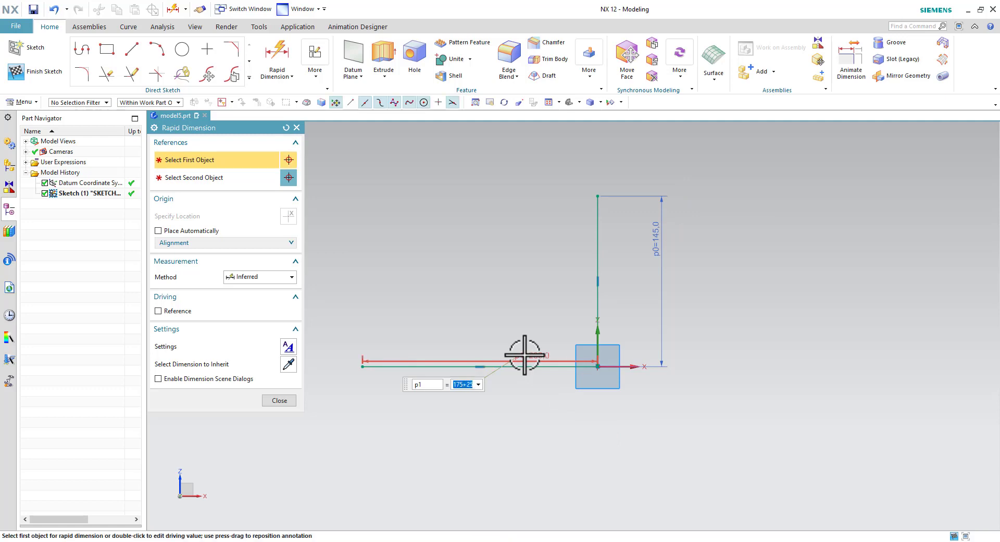
{"action": "left_click", "coordinate": [280, 400]}
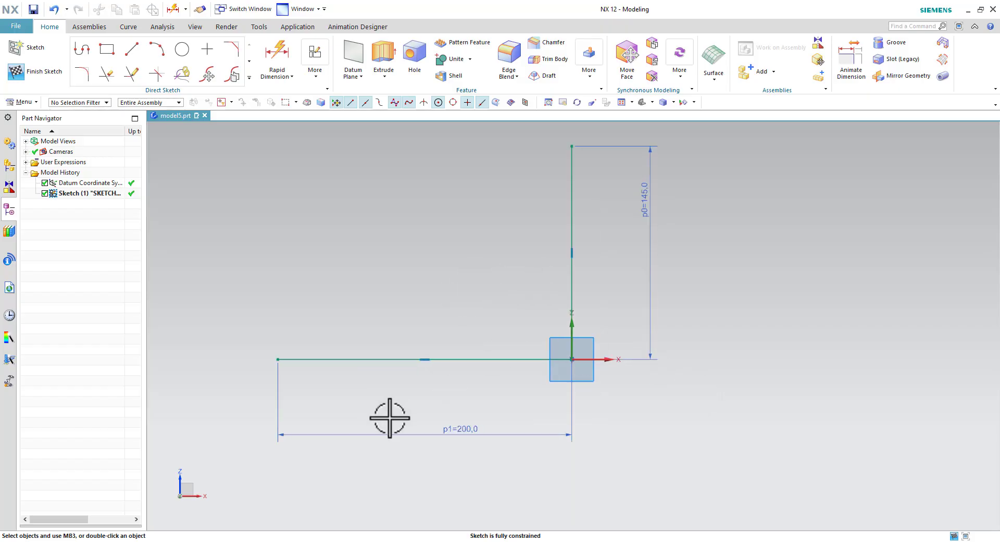
{"action": "key", "text": "alt+Tab"}
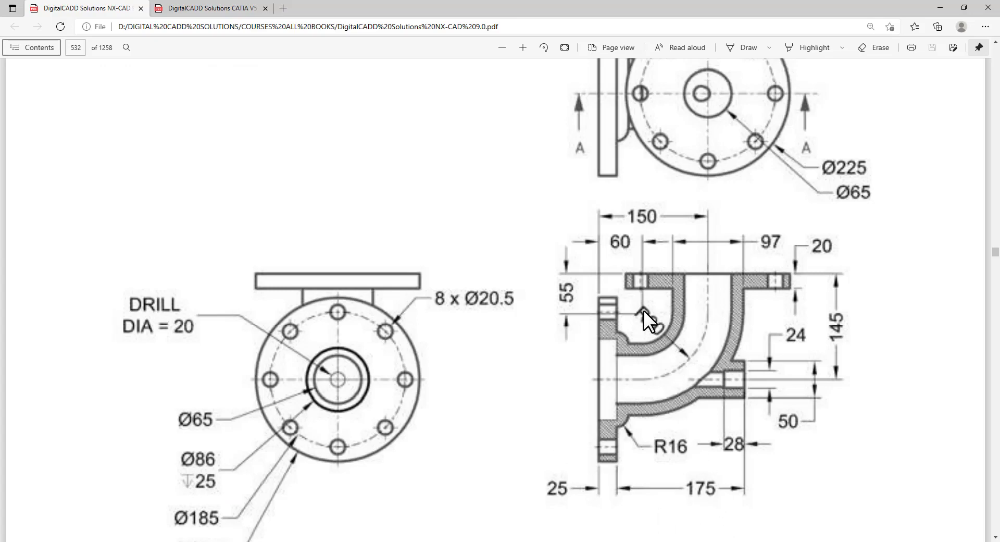
{"action": "key", "text": "alt+Tab"}
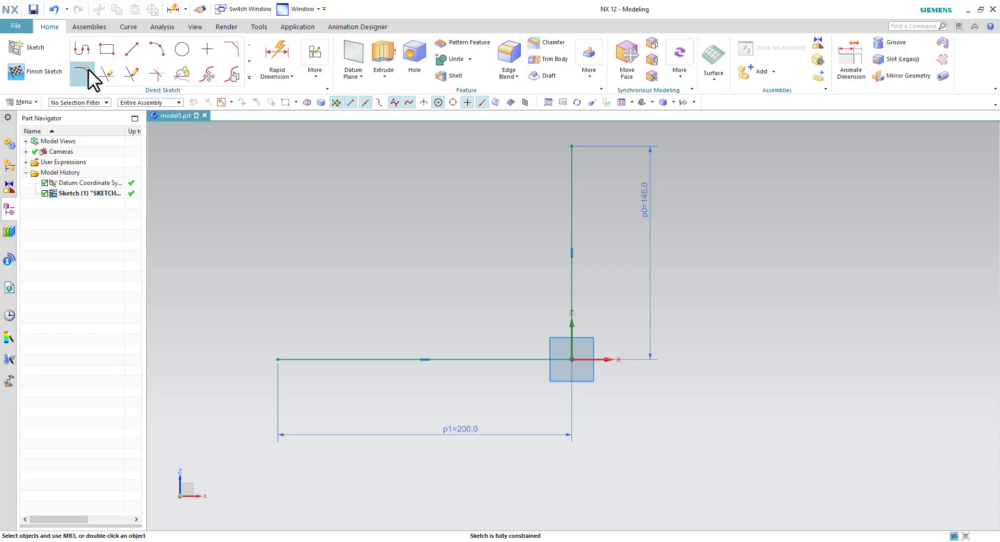
Round the corner between the two lines with an R90 fillet and finish the sketch
{"action": "left_click", "coordinate": [82, 74]}
{"action": "type", "text": "90"}
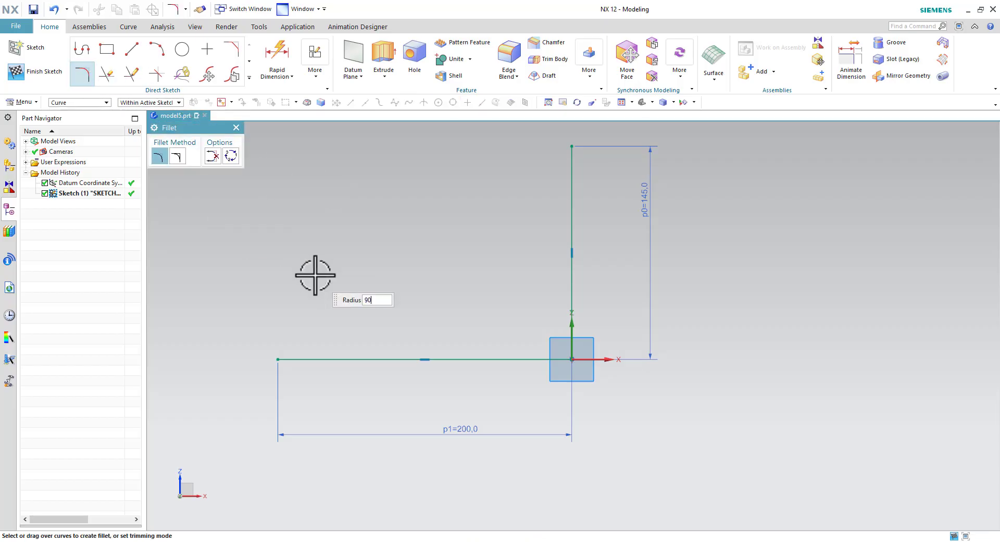
{"action": "key", "text": "Return"}
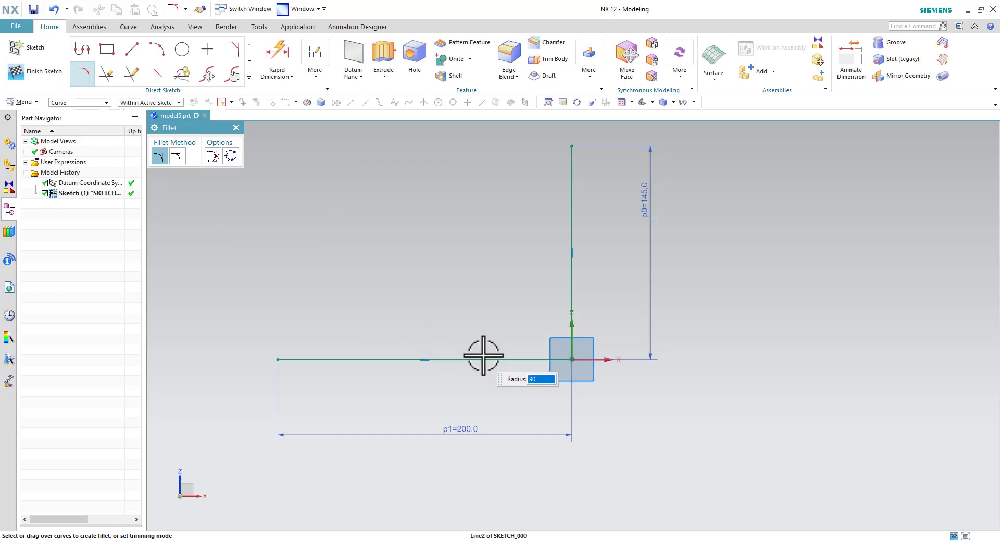
{"action": "left_click", "coordinate": [482, 359]}
{"action": "left_click", "coordinate": [571, 269]}
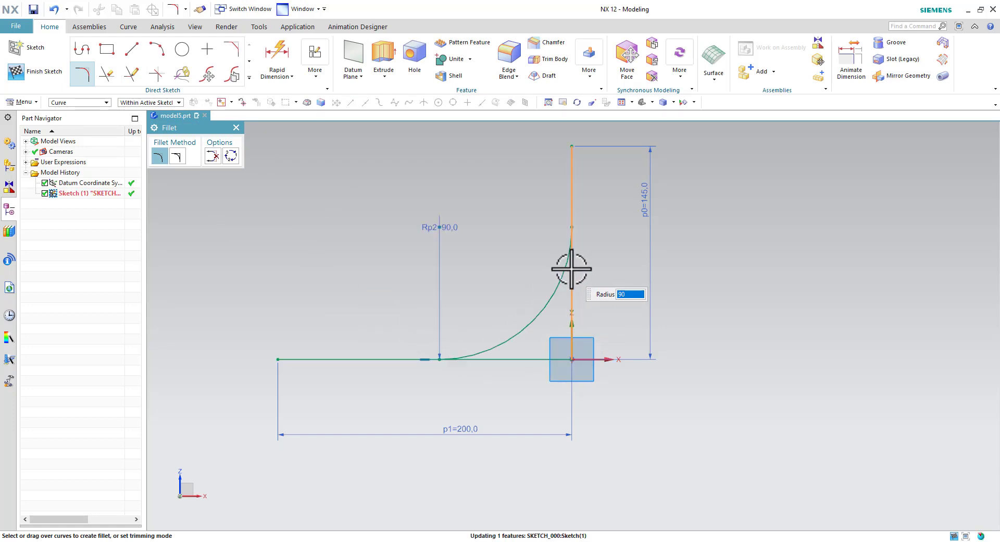
{"action": "left_click", "coordinate": [16, 71]}
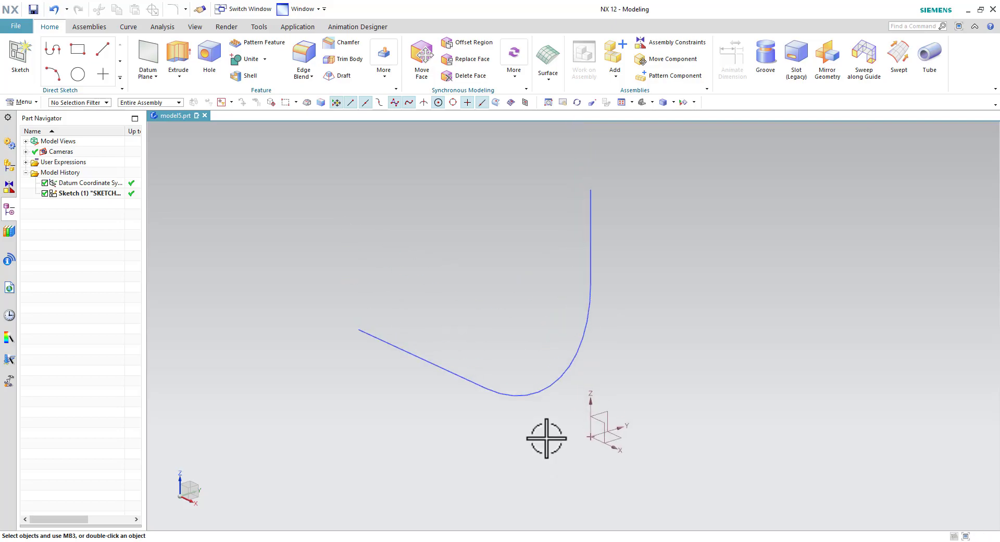
Sweep a tube along the path sketch with 97 outer and 65 inner diameter
{"action": "key", "text": "alt+Tab"}
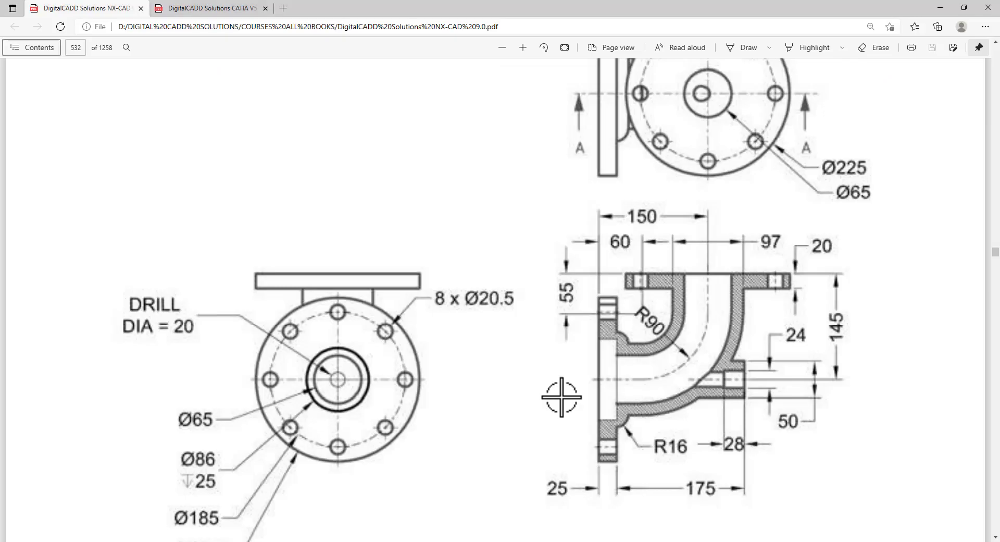
{"action": "key", "text": "alt+Tab"}
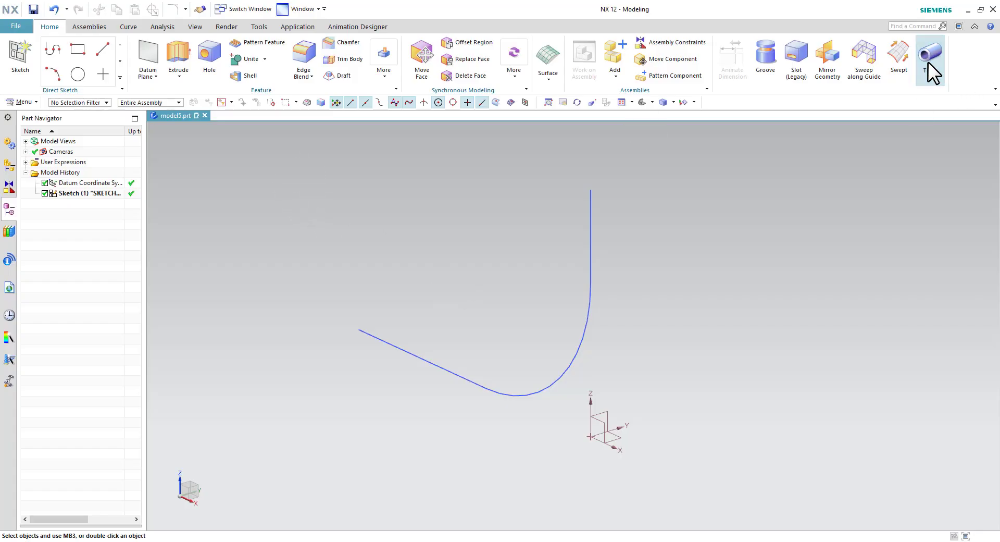
{"action": "left_click", "coordinate": [928, 58]}
{"action": "key", "text": "alt+Tab"}
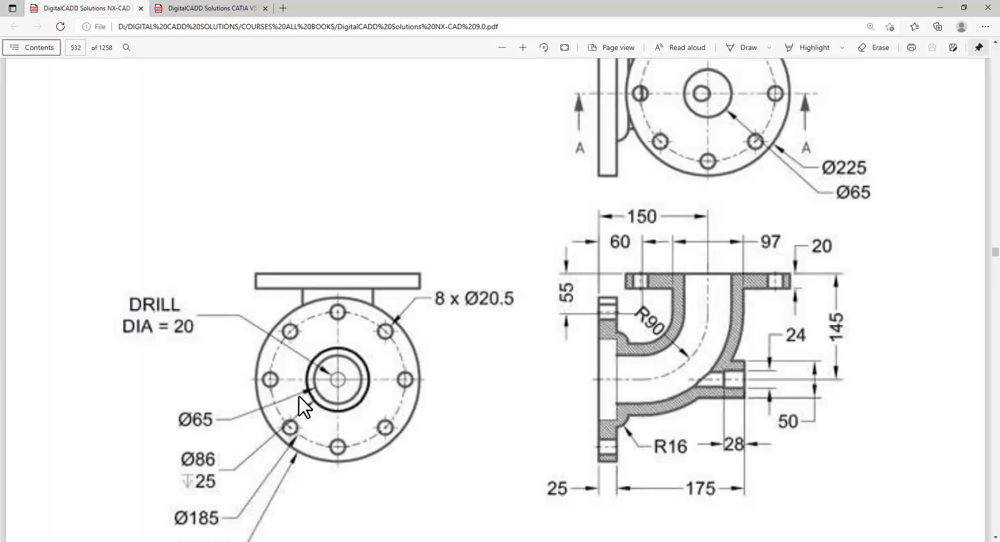
{"action": "key", "text": "alt+Tab"}
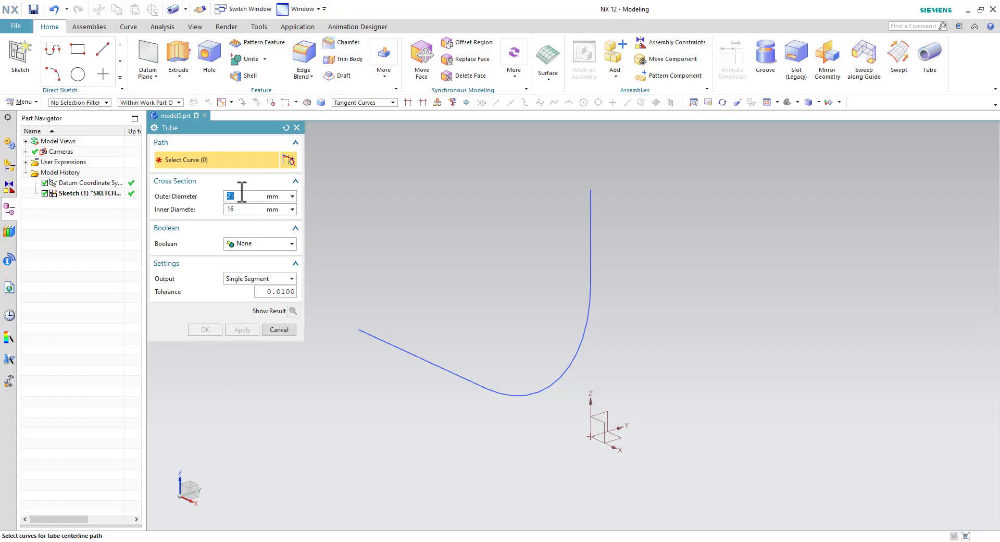
{"action": "type", "text": "97"}
{"action": "double_click", "coordinate": [245, 208]}
{"action": "left_click", "coordinate": [590, 214]}
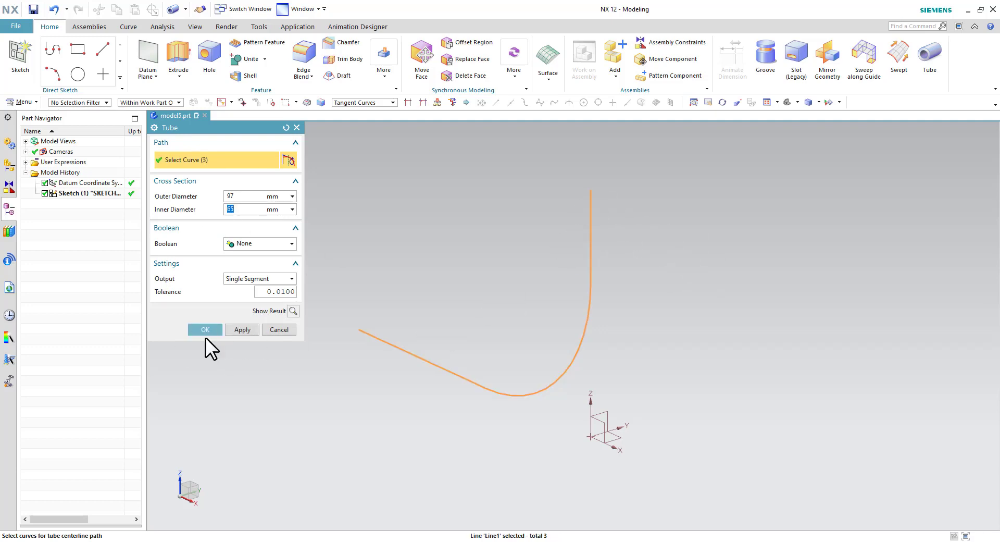
{"action": "left_click", "coordinate": [204, 330]}
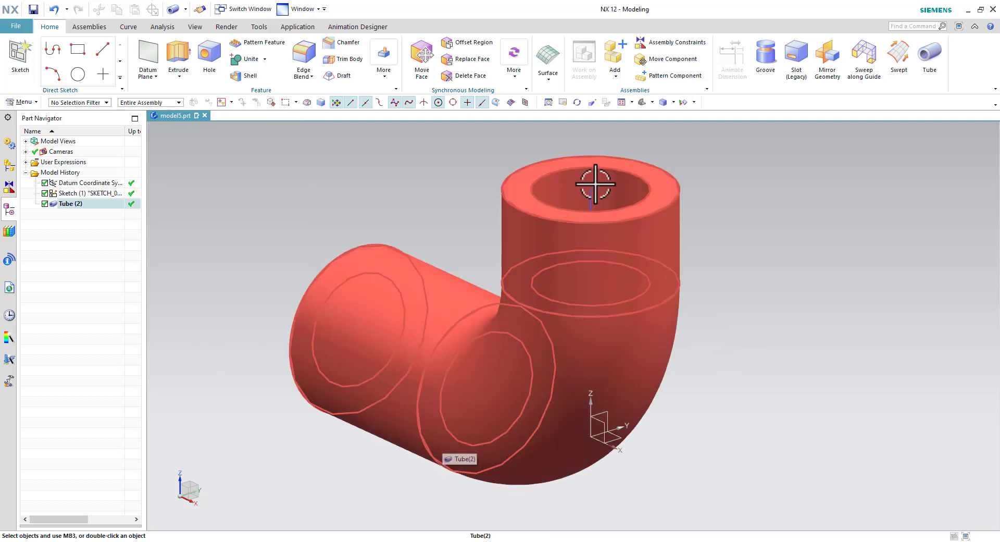
Hide the path sketch and orbit to view the finished elbow
{"action": "left_click", "coordinate": [592, 190]}
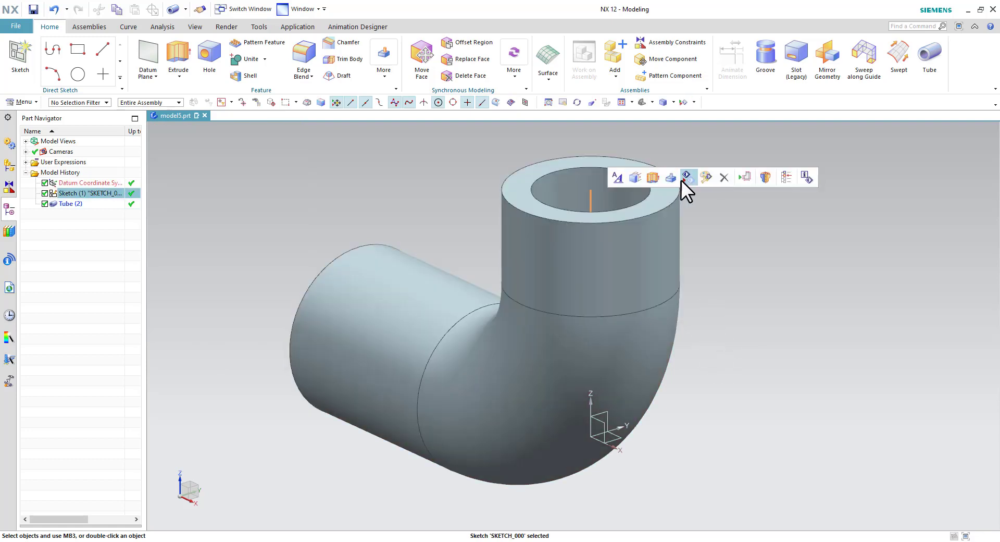
{"action": "left_click", "coordinate": [683, 180]}
{"action": "mouse_move", "coordinate": [687, 189]}
{"action": "middle_mouse_down"}
{"action": "mouse_move", "coordinate": [792, 341]}
{"action": "mouse_move", "coordinate": [792, 351]}
{"action": "mouse_move", "coordinate": [765, 355]}
{"action": "middle_mouse_up"}
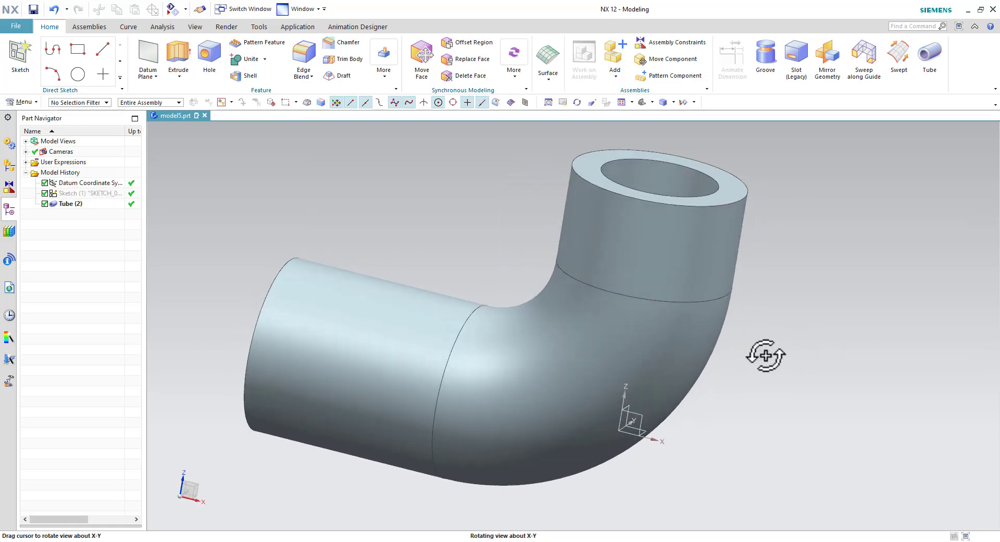
Place a new sketch on the top end face of the tube's vertical leg
{"action": "key", "text": "alt+Tab"}
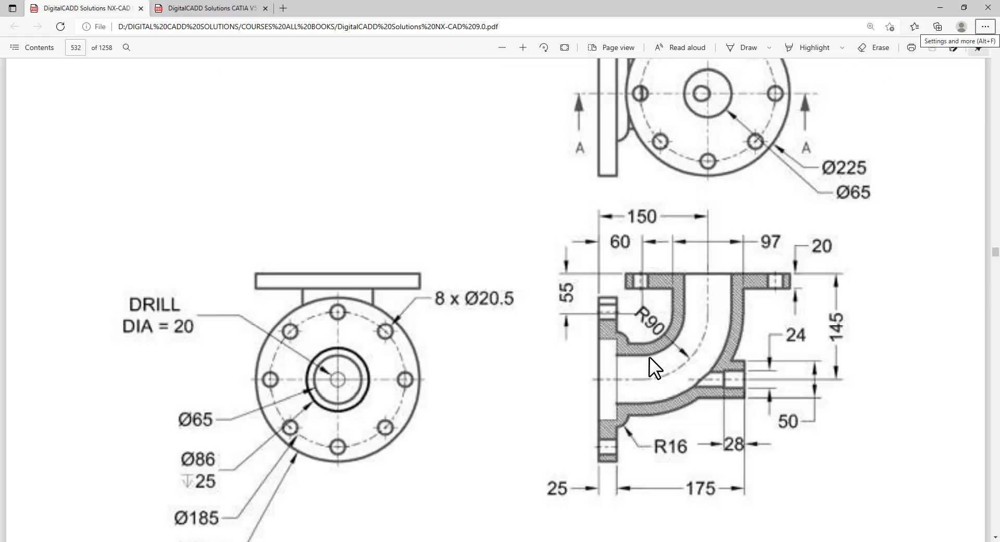
{"action": "scroll", "coordinate": [649, 355], "scroll_direction": "up", "scroll_amount": 2}
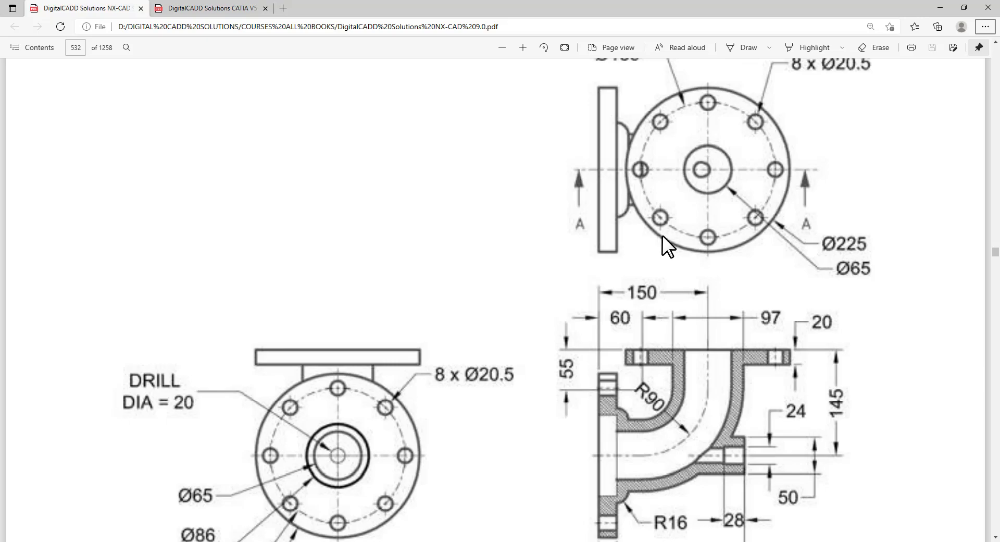
{"action": "key", "text": "alt+Tab"}
{"action": "left_click", "coordinate": [20, 64]}
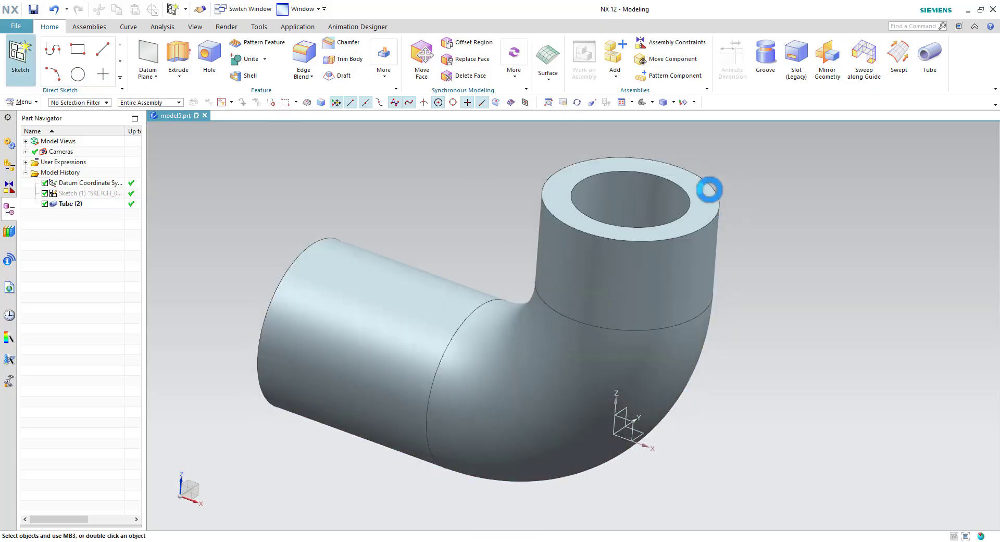
{"action": "left_click", "coordinate": [696, 182]}
{"action": "left_click", "coordinate": [232, 259]}
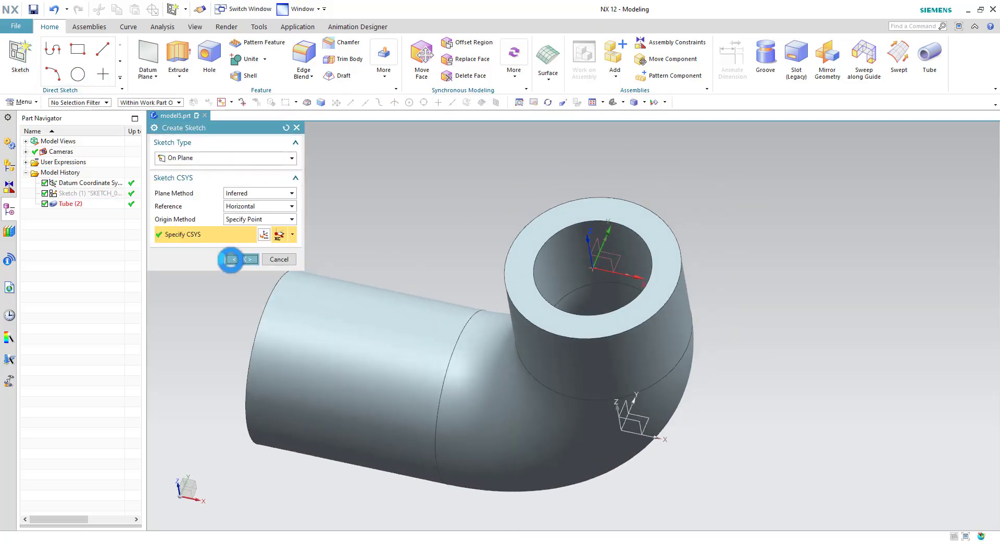
Project the outer circular edge of the tube end into the sketch
{"action": "left_click", "coordinate": [249, 78]}
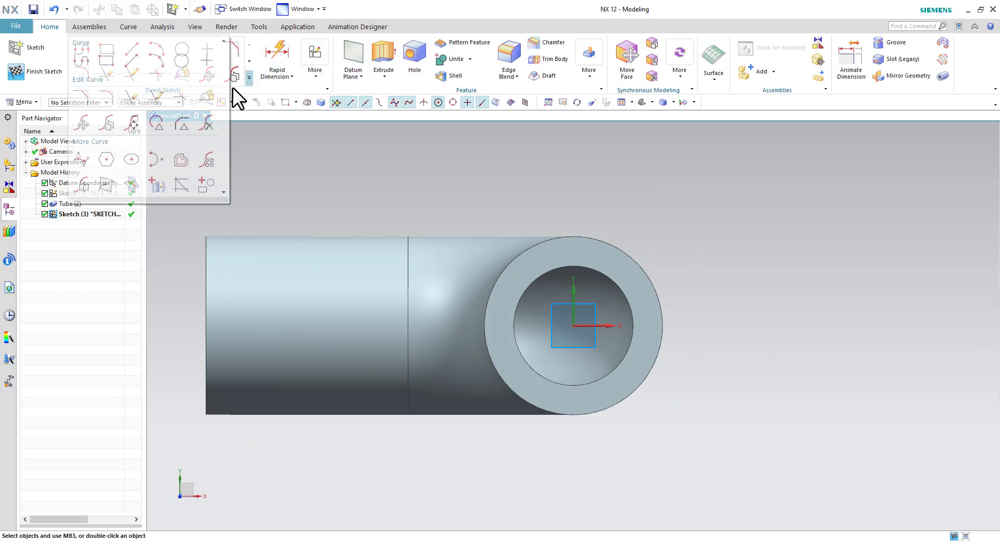
{"action": "left_click", "coordinate": [155, 185]}
{"action": "left_click", "coordinate": [567, 239]}
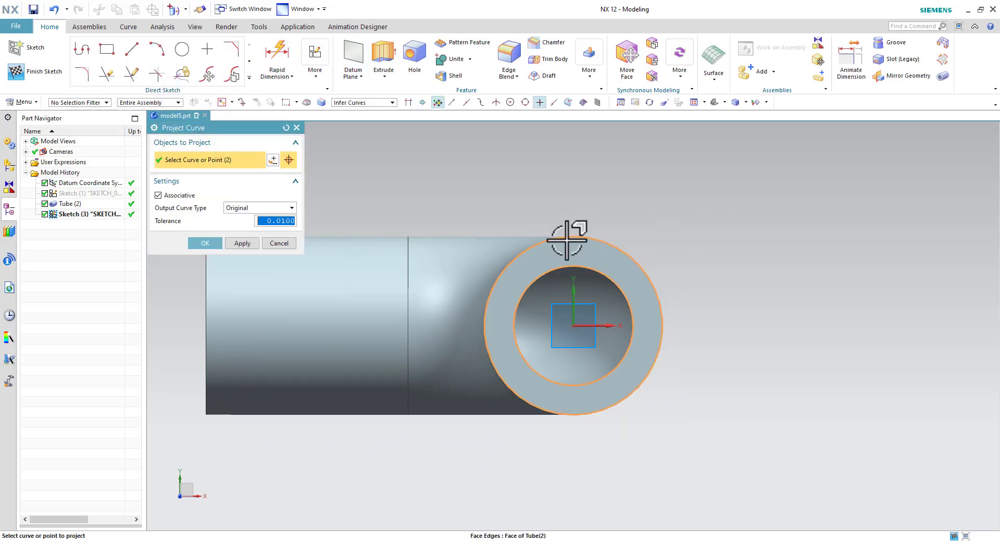
{"action": "key", "text": "Return"}
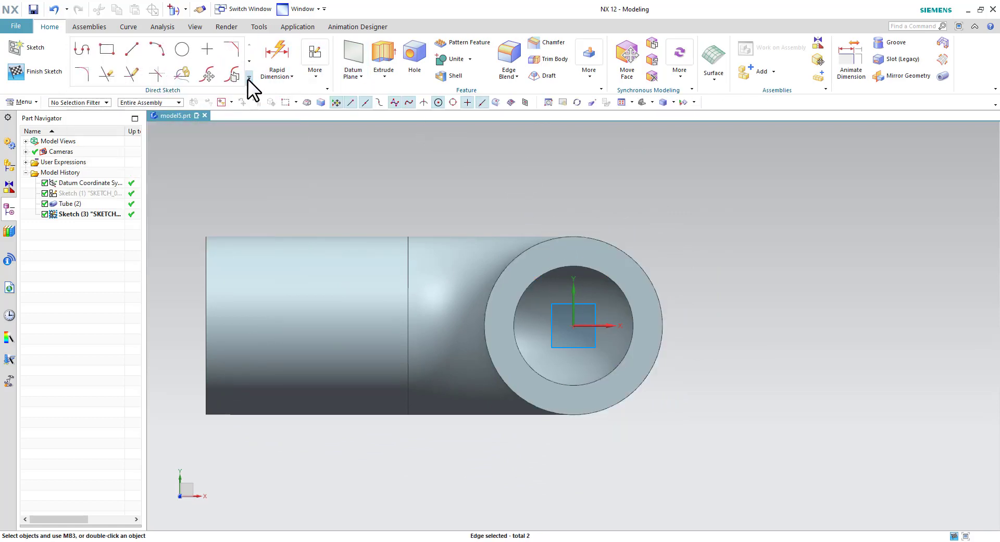
{"action": "left_click", "coordinate": [248, 77]}
{"action": "left_click", "coordinate": [154, 182]}
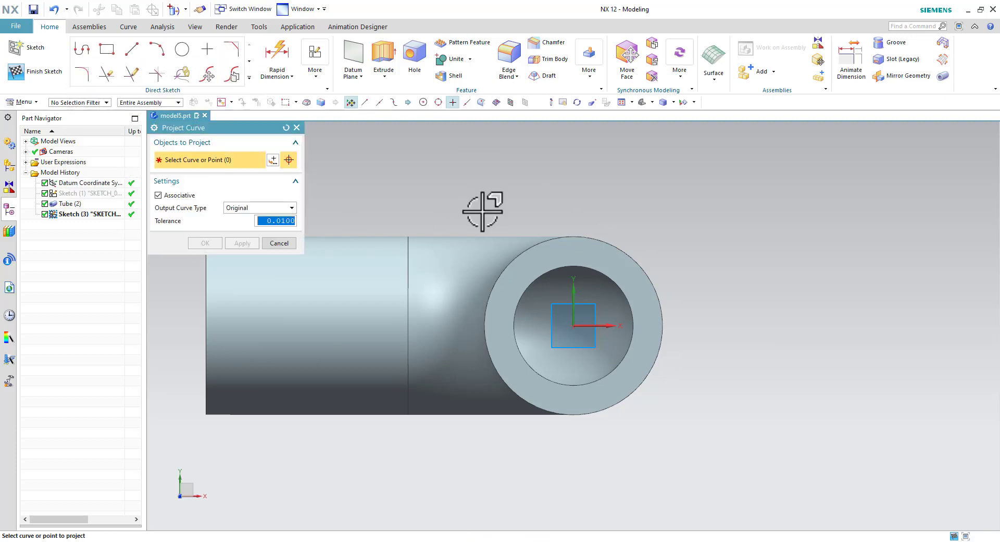
{"action": "left_click", "coordinate": [570, 237]}
{"action": "left_click", "coordinate": [216, 244]}
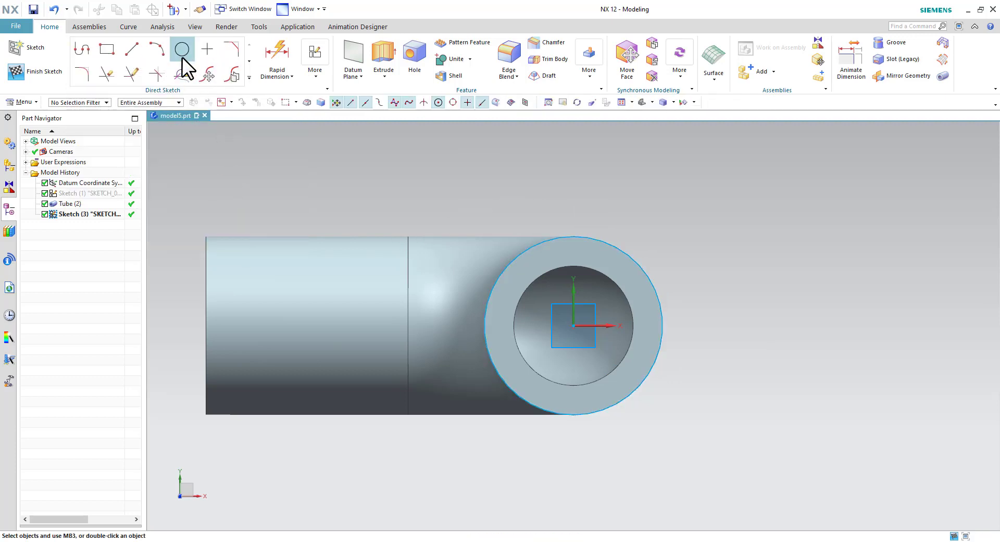
Draw a 225-diameter circle centred on the sketch origin
{"action": "left_click", "coordinate": [182, 50]}
{"action": "left_click", "coordinate": [574, 325]}
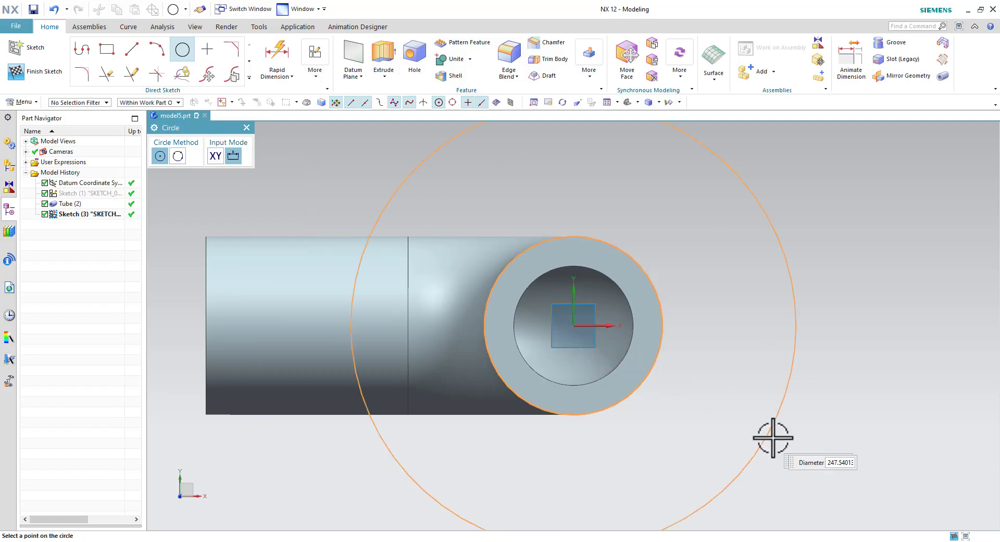
{"action": "key", "text": "alt+Tab"}
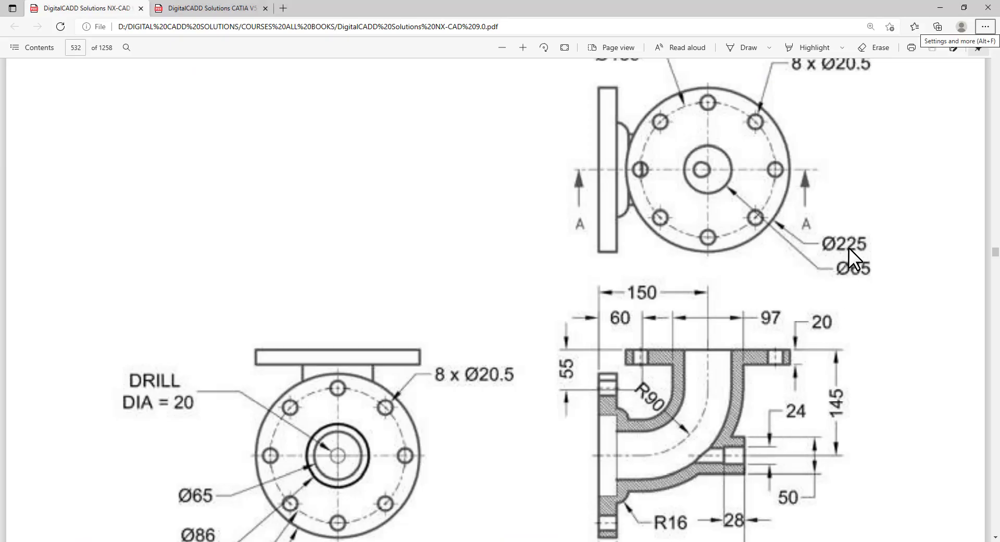
{"action": "key", "text": "alt+Tab"}
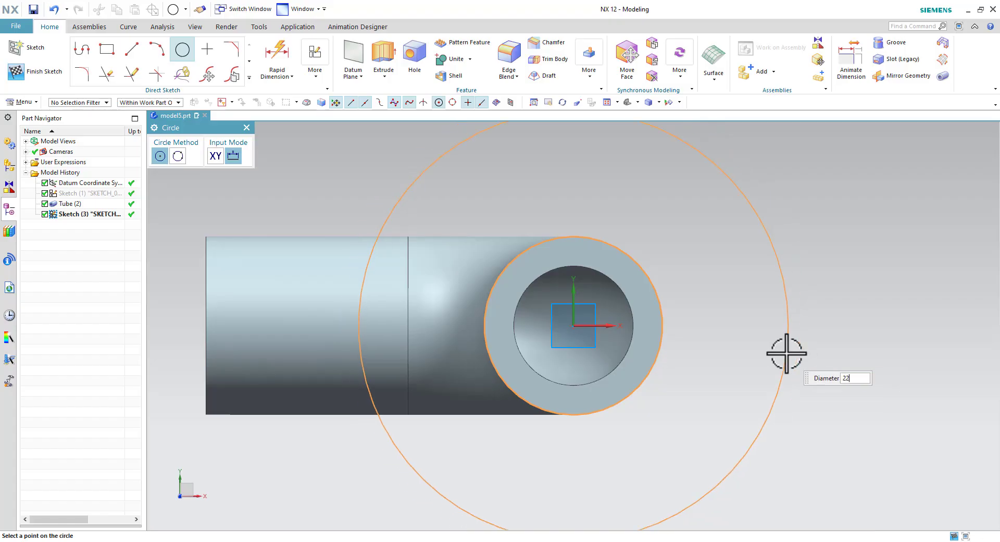
{"action": "type", "text": "5"}
{"action": "key", "text": "Return"}
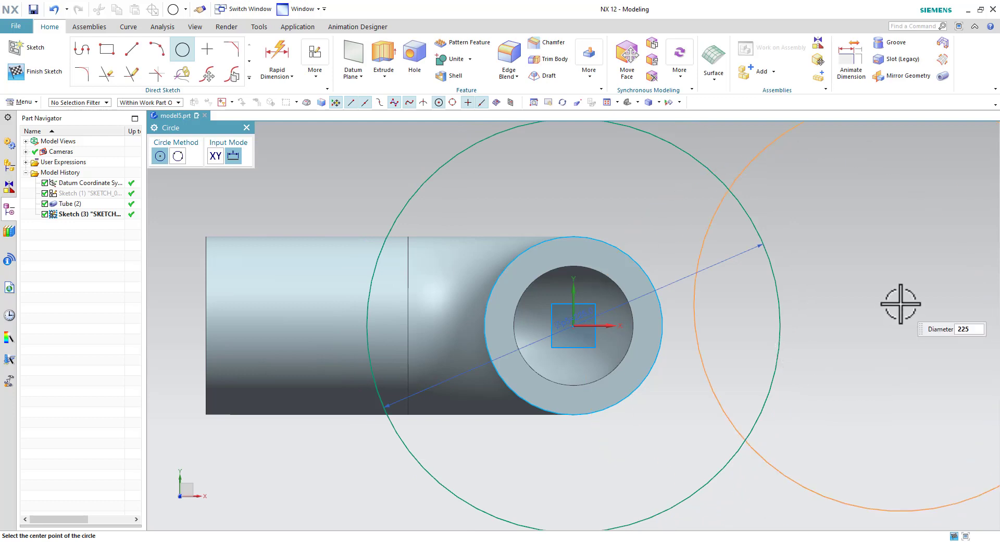
{"action": "key", "text": "Escape"}
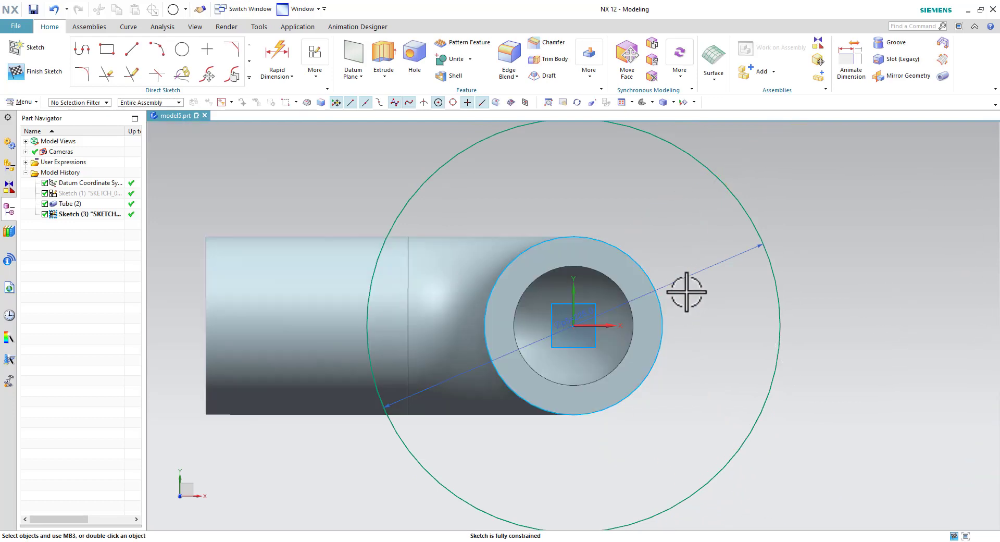
Add a second concentric circle of diameter 185 at the origin
{"action": "key", "text": "alt+Tab"}
{"action": "scroll", "coordinate": [720, 323], "scroll_direction": "up", "scroll_amount": 2}
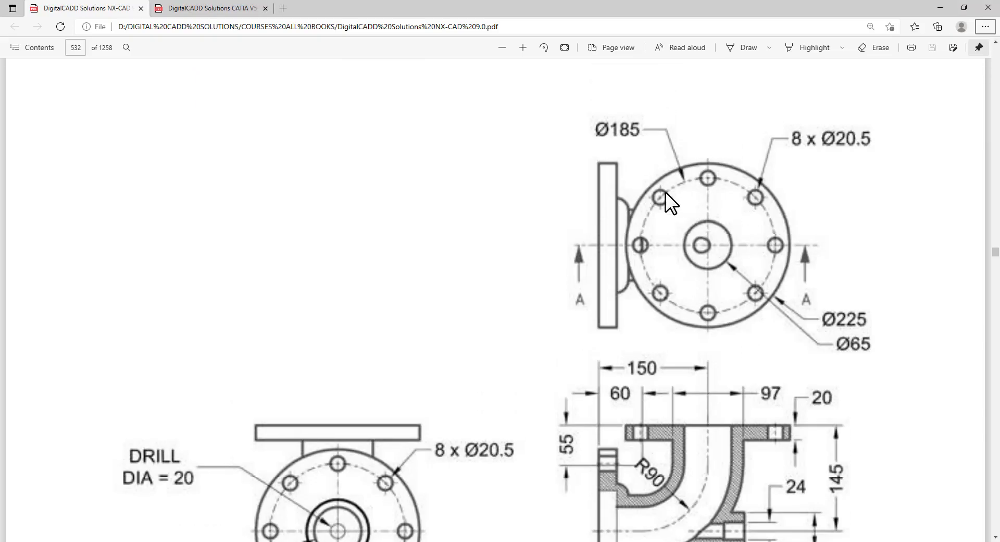
{"action": "key", "text": "alt+Tab"}
{"action": "left_click", "coordinate": [184, 48]}
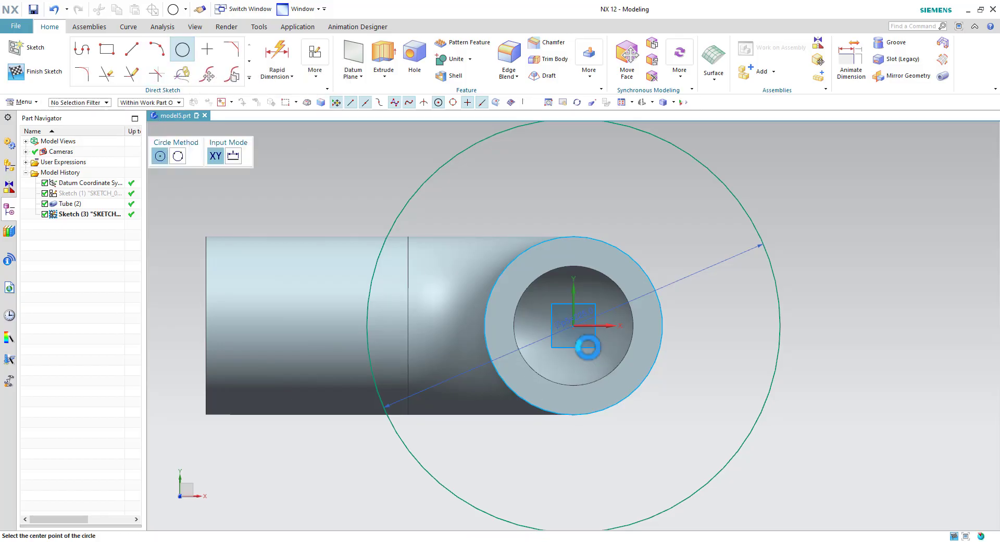
{"action": "left_click", "coordinate": [573, 326]}
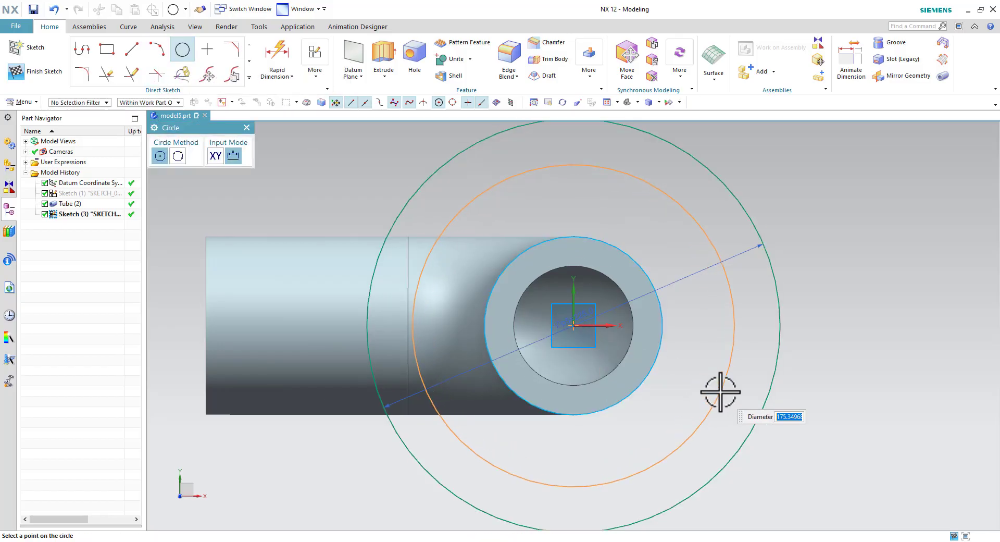
{"action": "key", "text": "alt+Tab"}
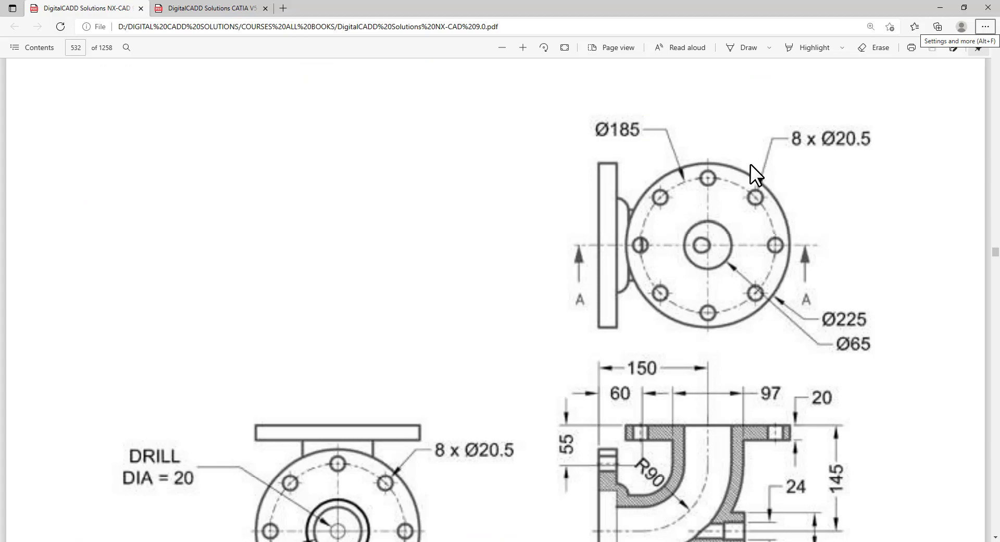
{"action": "key", "text": "alt+Tab"}
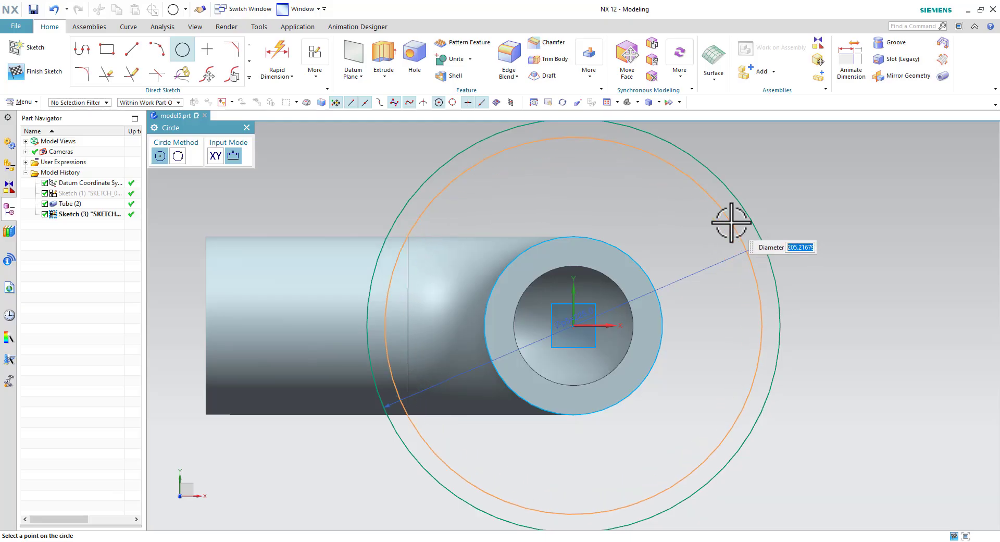
{"action": "type", "text": "185"}
{"action": "key", "text": "Return"}
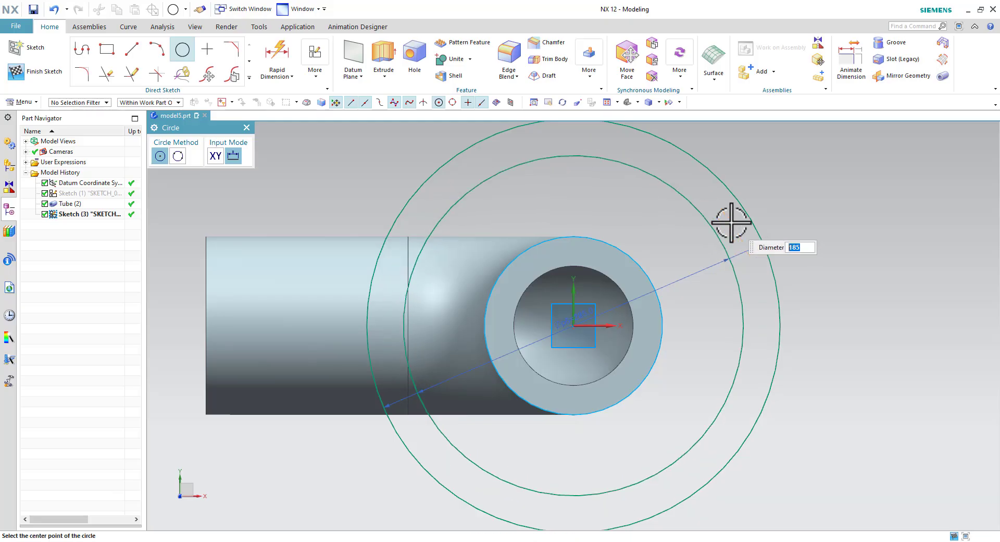
{"action": "key", "text": "Escape"}
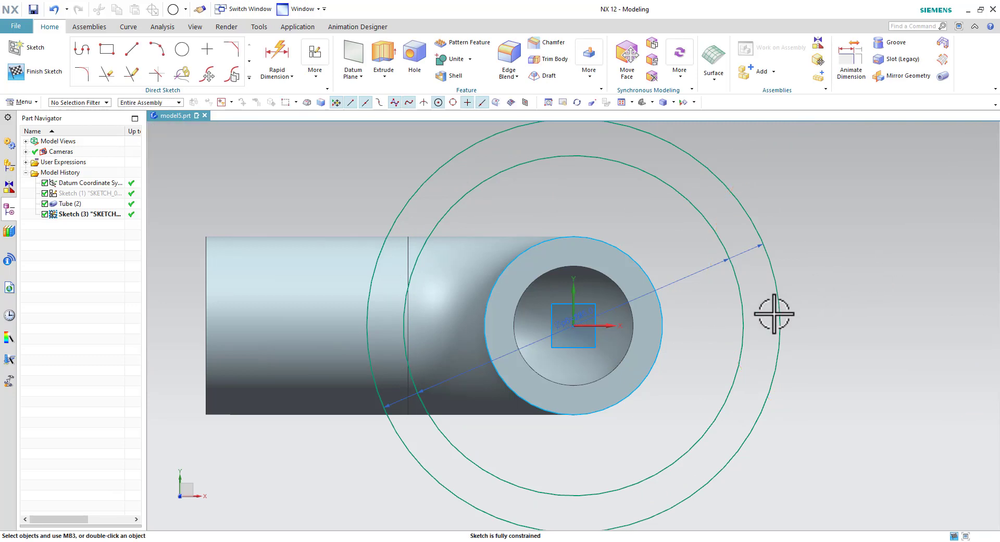
Convert the 185 circle to a dashed reference circle and move its diameter label
{"action": "left_click", "coordinate": [743, 312]}
{"action": "left_click", "coordinate": [801, 304]}
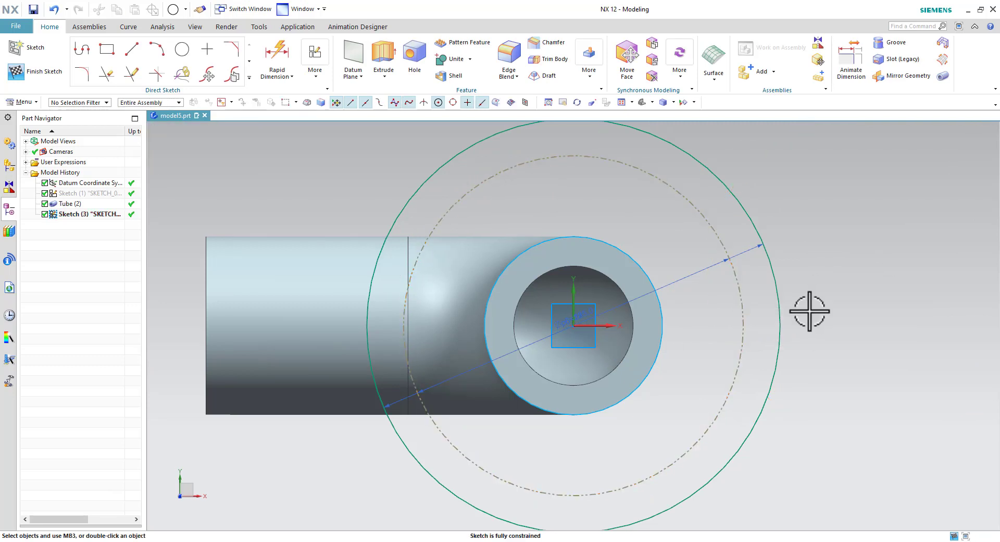
{"action": "left_click_drag", "start_coordinate": [703, 267], "coordinate": [828, 484]}
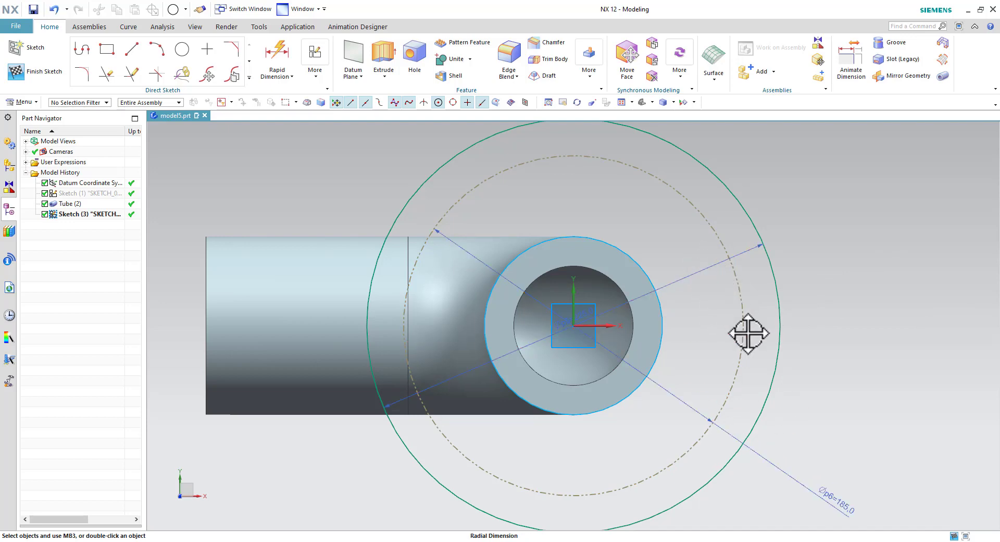
{"action": "key", "text": "alt+Tab"}
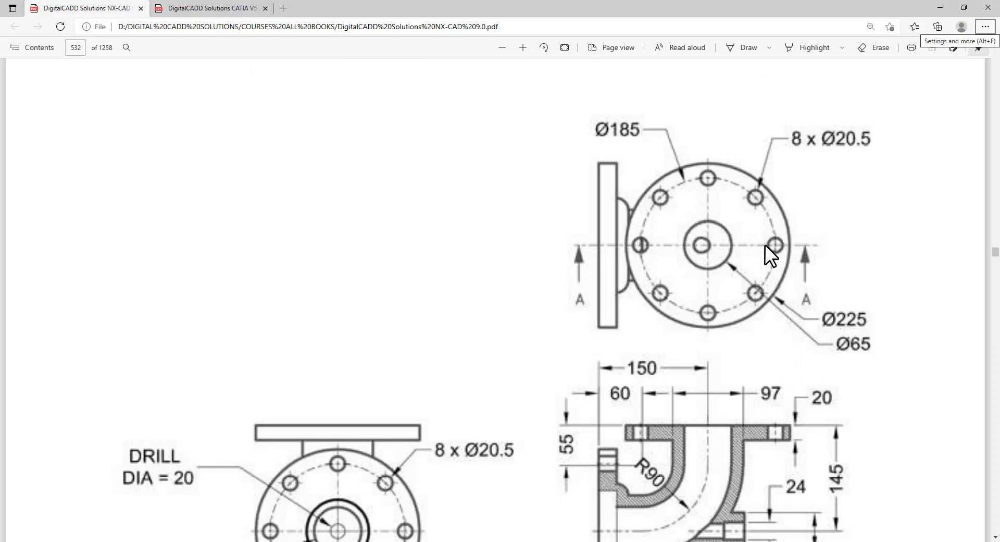
{"action": "key", "text": "alt+Tab"}
Draw a 20.5-diameter hole circle to the right of the bore
{"action": "left_click", "coordinate": [182, 49]}
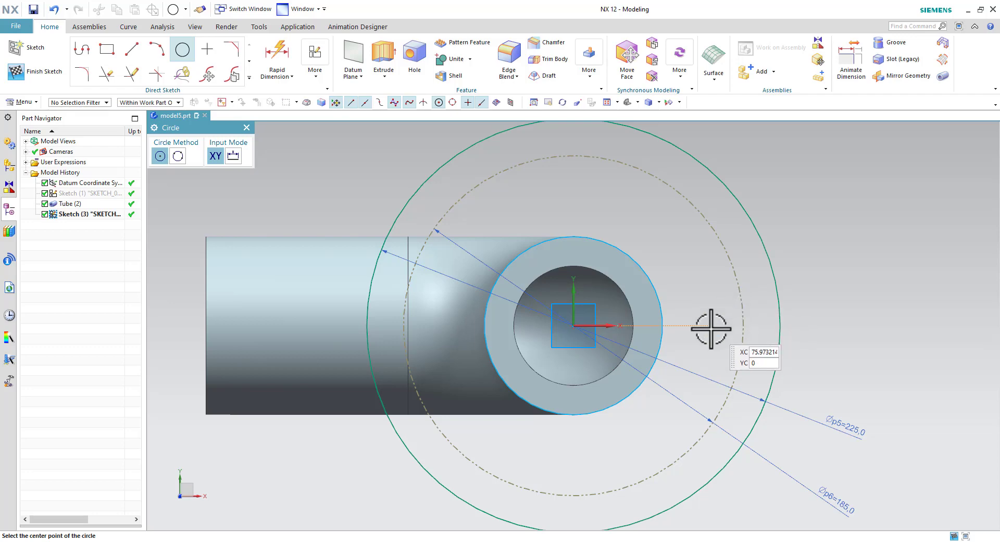
{"action": "left_click", "coordinate": [710, 326]}
{"action": "key", "text": "alt+Tab"}
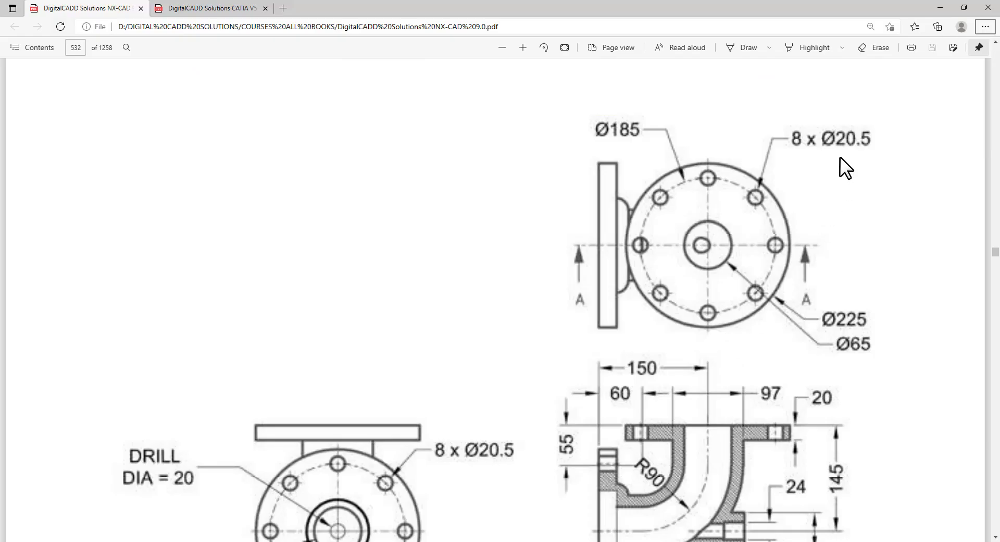
{"action": "key", "text": "alt+Tab"}
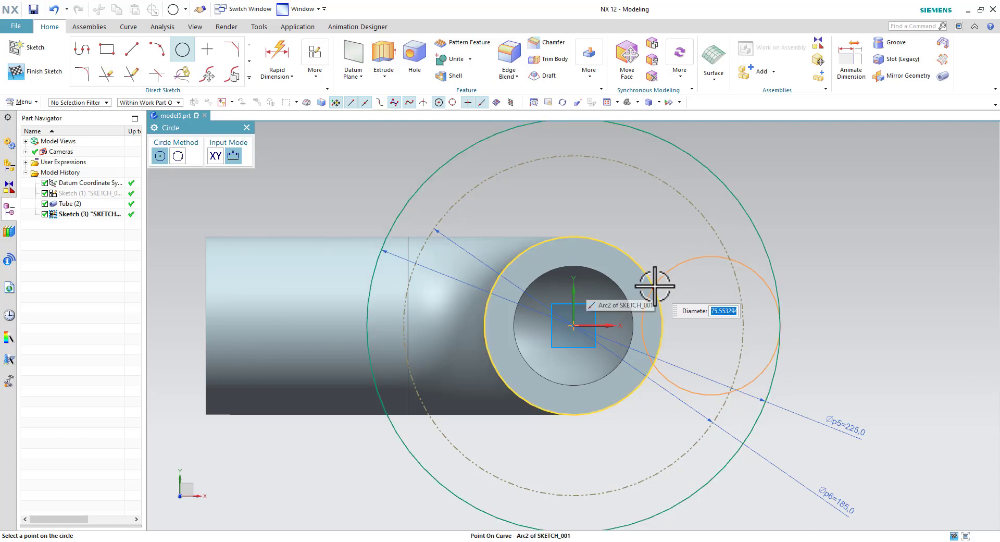
{"action": "type", "text": "20.5"}
{"action": "key", "text": "Return"}
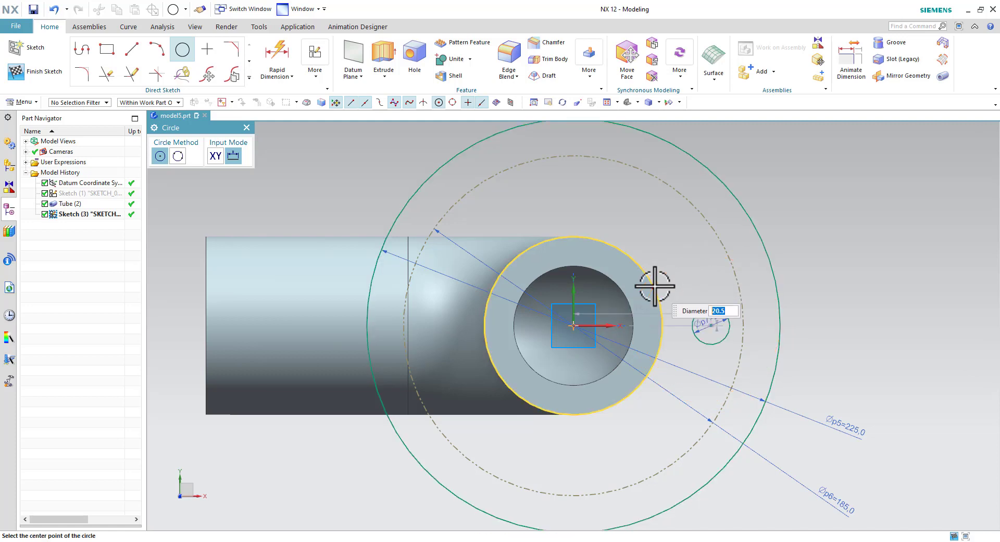
{"action": "key", "text": "Escape"}
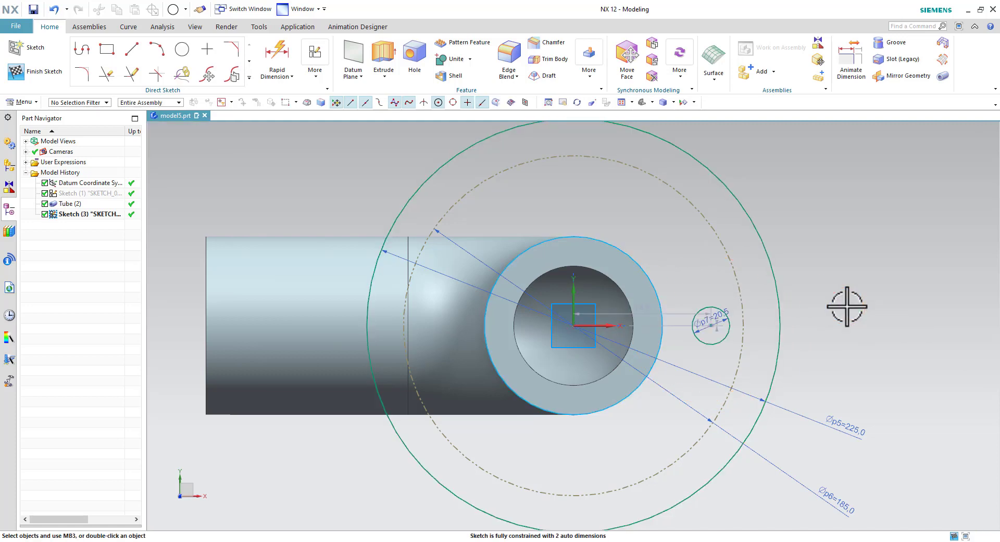
Constrain the hole centre onto the 185 pitch circle and the horizontal axis
{"action": "scroll", "coordinate": [833, 307], "scroll_direction": "up", "scroll_amount": 2}
{"action": "left_click", "coordinate": [641, 335]}
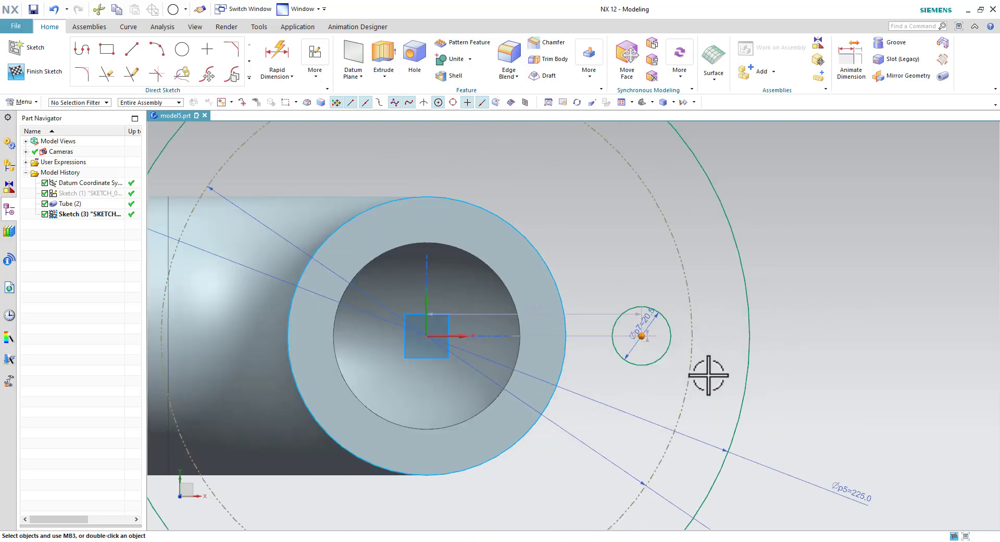
{"action": "left_click", "coordinate": [712, 355]}
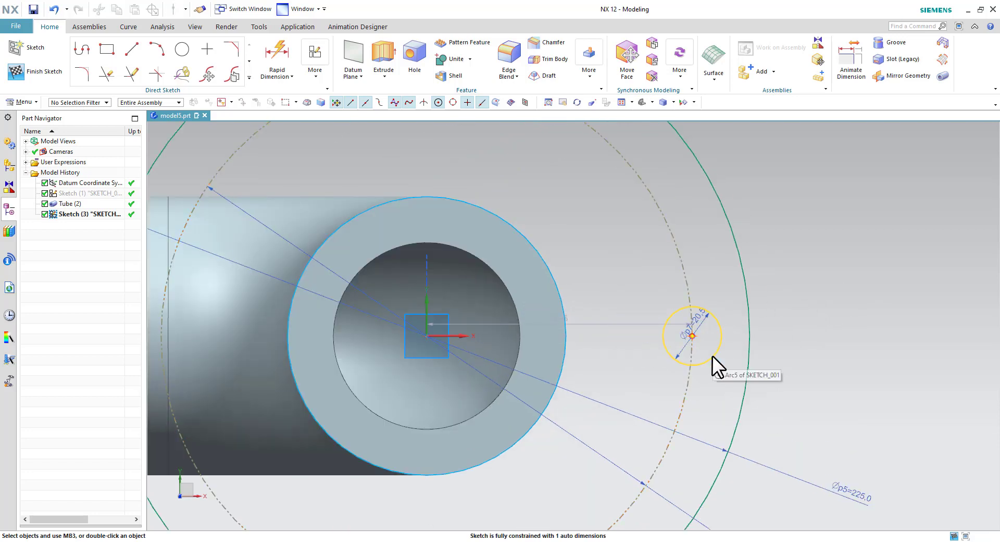
{"action": "left_click", "coordinate": [692, 336]}
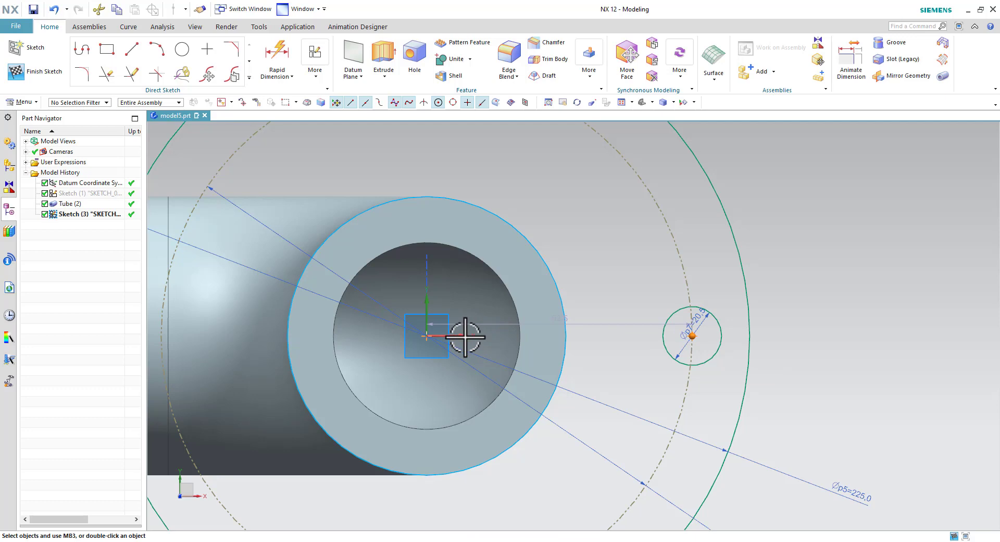
{"action": "left_click", "coordinate": [491, 322]}
{"action": "left_click", "coordinate": [494, 318]}
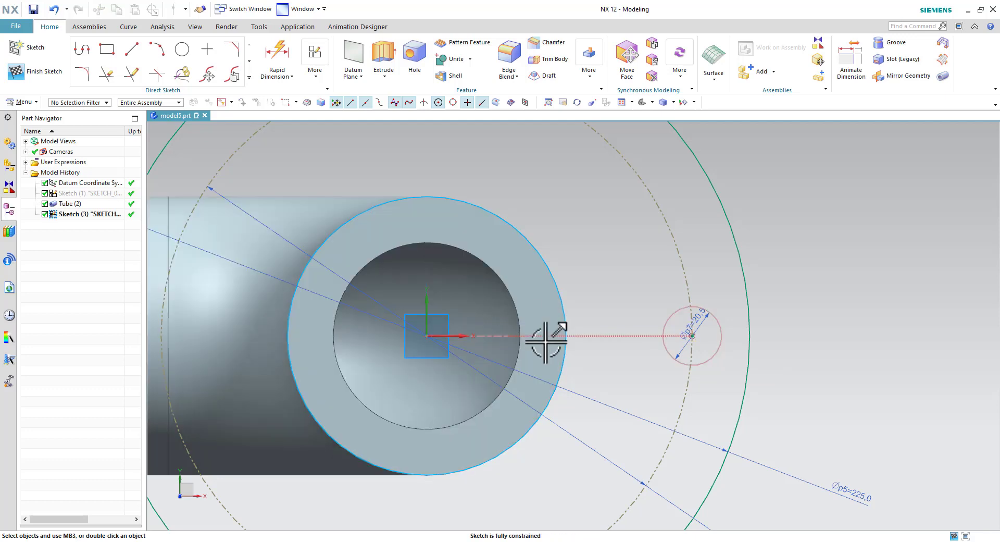
{"action": "scroll", "coordinate": [714, 368], "scroll_direction": "down", "scroll_amount": 3}
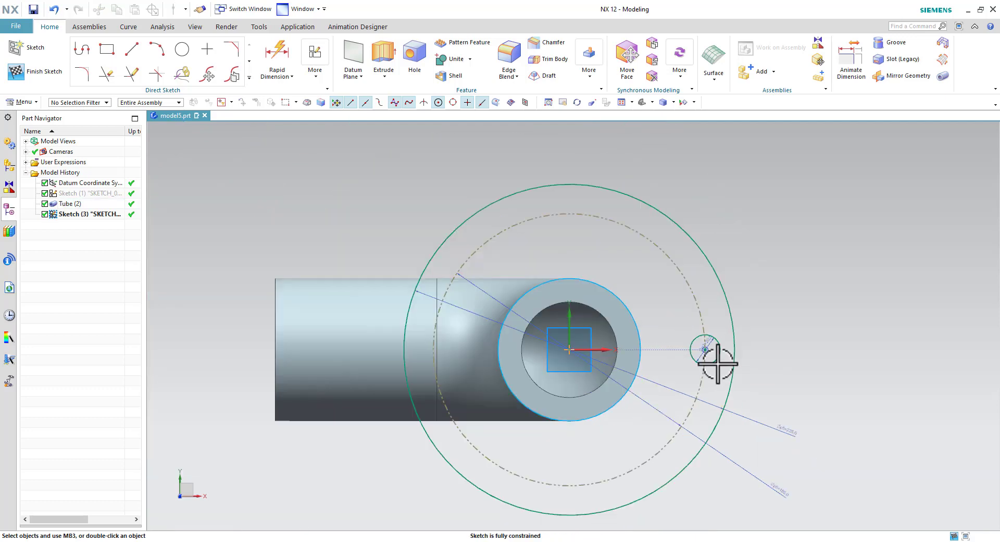
Circularly pattern the 20.5 hole about the bore centre: 8 copies at 45°
{"action": "left_click", "coordinate": [248, 73]}
{"action": "left_click", "coordinate": [211, 156]}
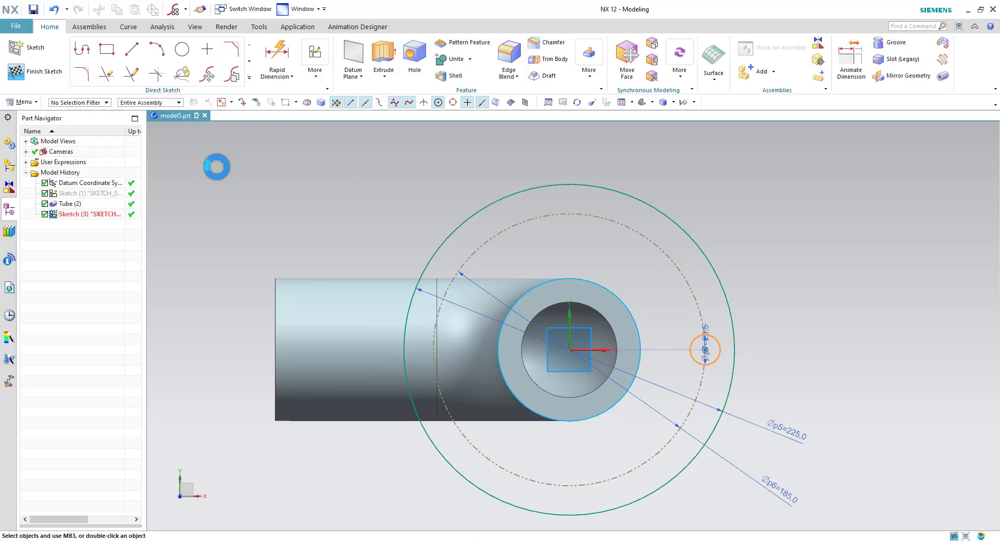
{"action": "left_click", "coordinate": [569, 349]}
{"action": "key", "text": "alt+Tab"}
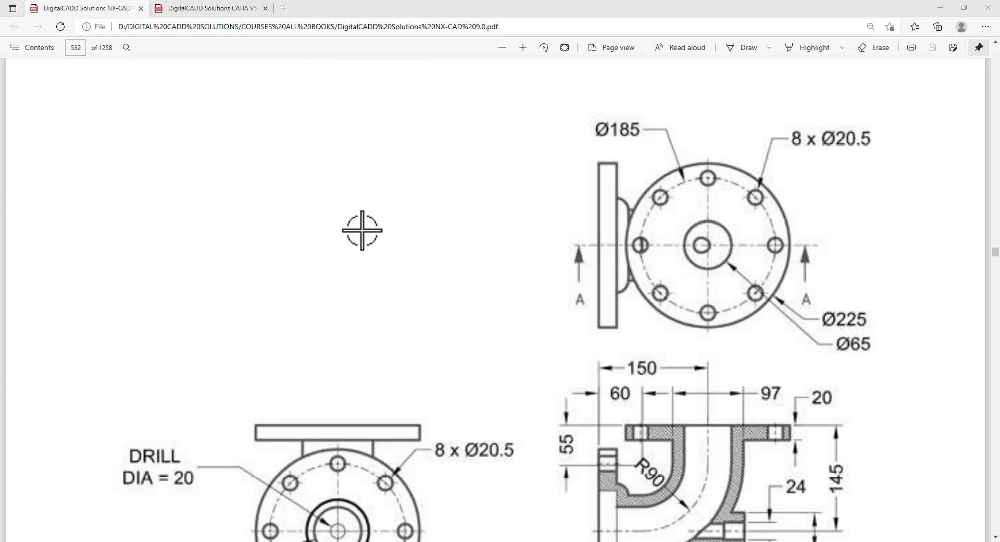
{"action": "key", "text": "alt+Tab"}
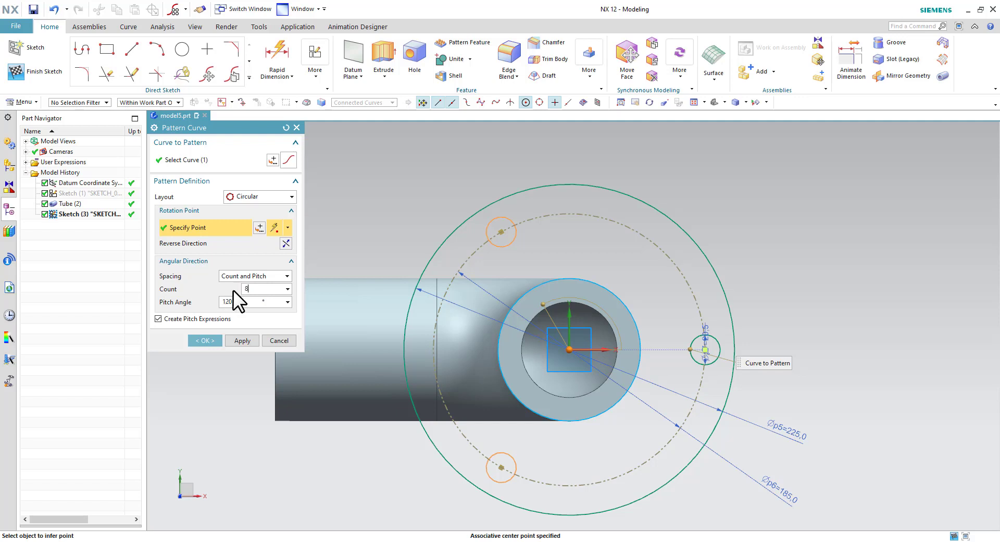
{"action": "type", "text": "8"}
{"action": "key", "text": "Tab"}
{"action": "type", "text": "45"}
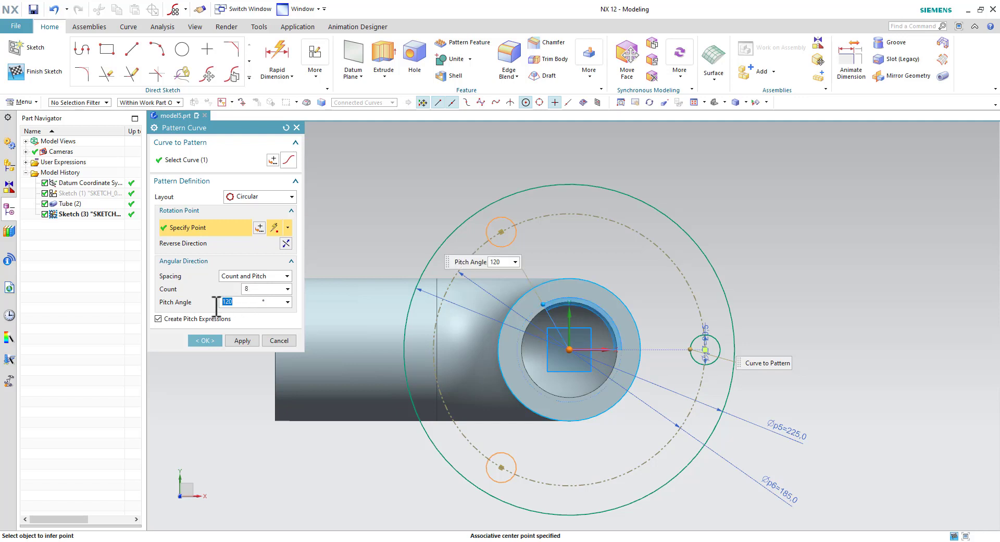
{"action": "left_click", "coordinate": [244, 341]}
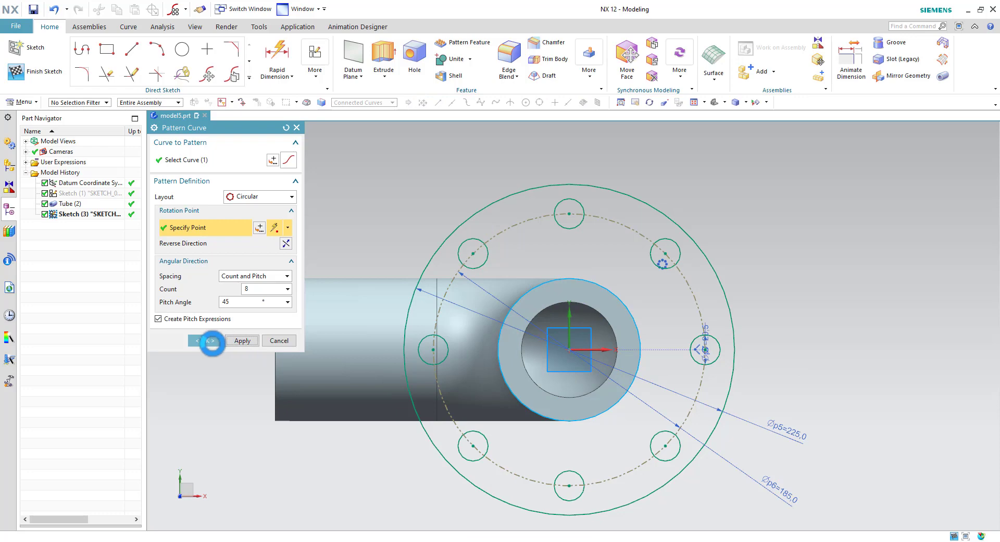
{"action": "left_click", "coordinate": [279, 339]}
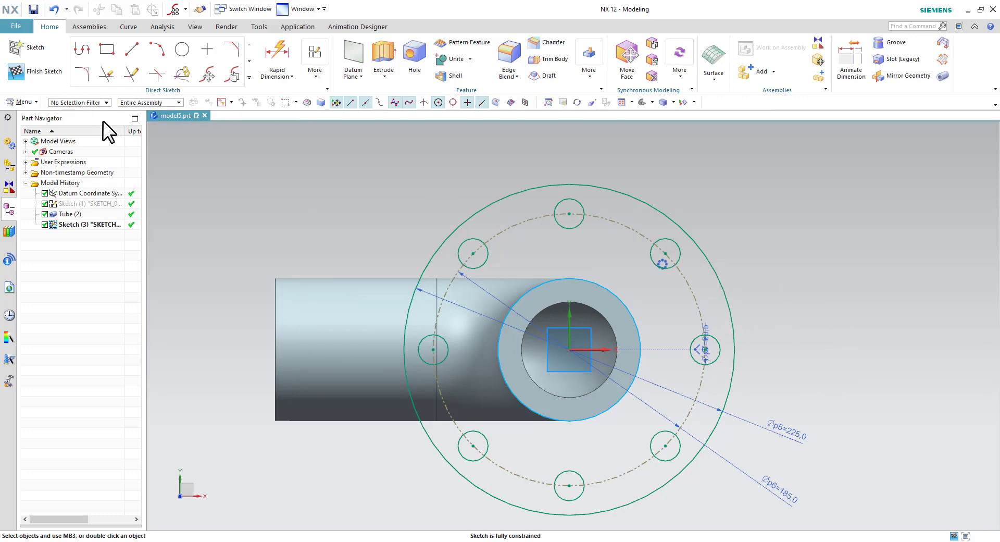
Extrude the flange curves from 0 to 20 mm and unite them with the tube body
{"action": "left_click", "coordinate": [23, 65]}
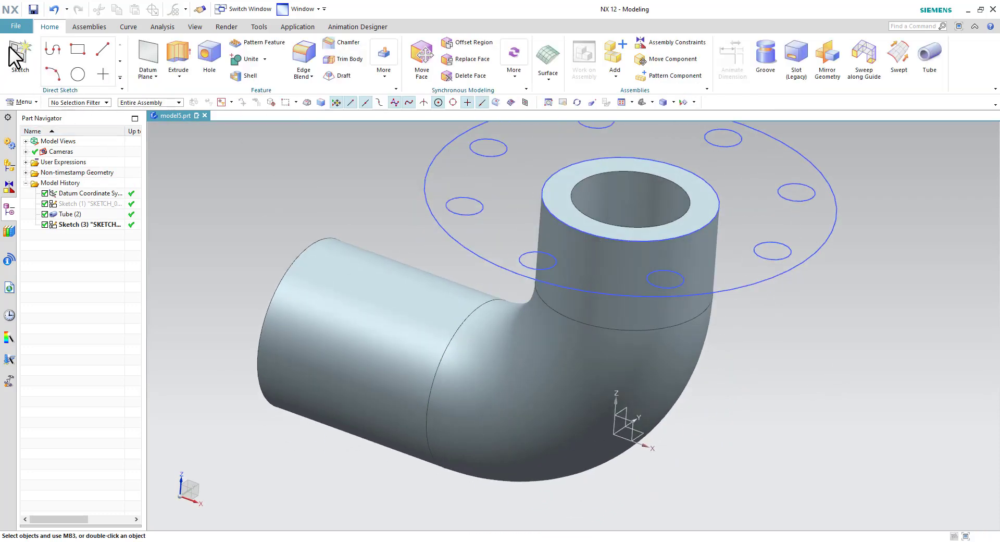
{"action": "left_click", "coordinate": [179, 61]}
{"action": "scroll", "coordinate": [747, 344], "scroll_direction": "down", "scroll_amount": 2}
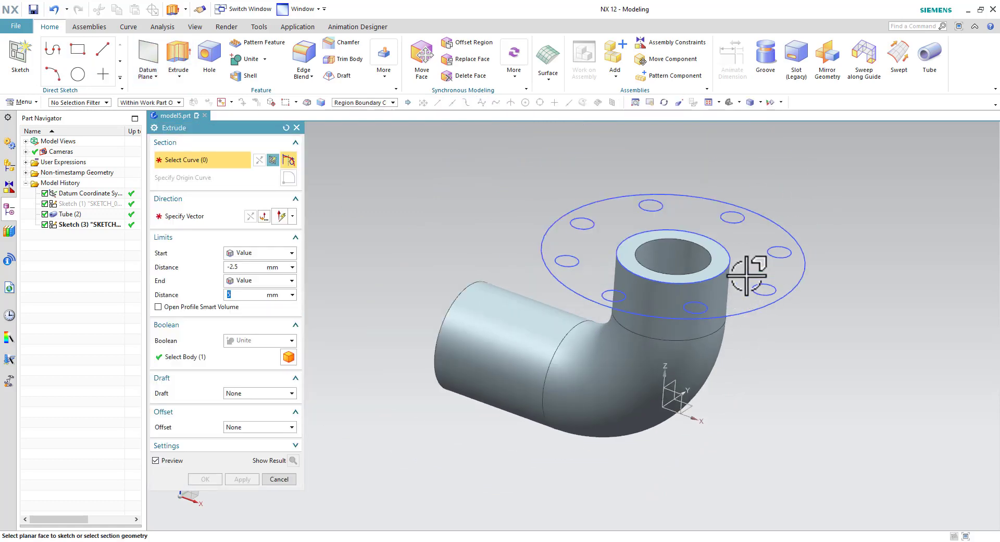
{"action": "left_click", "coordinate": [242, 266]}
{"action": "type", "text": "0"}
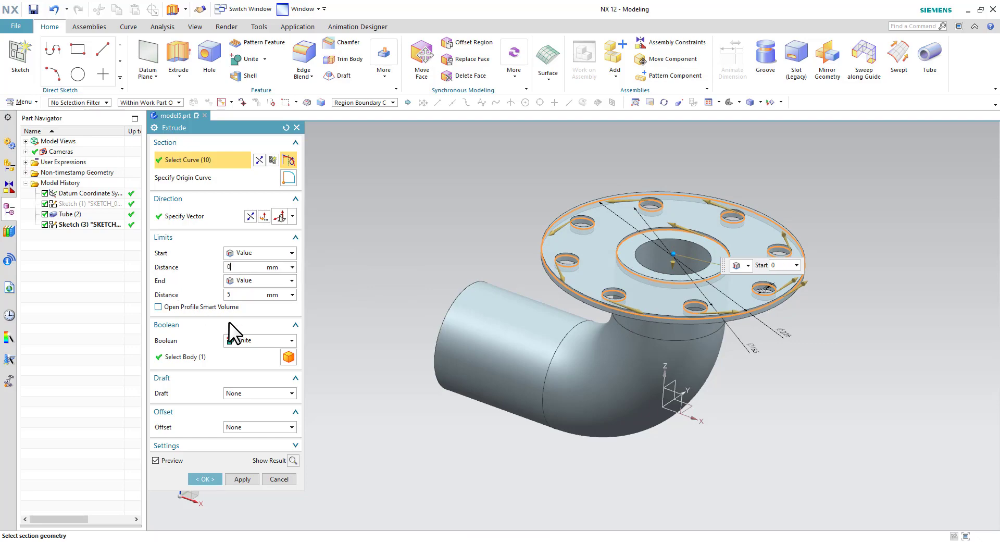
{"action": "key", "text": "alt+Tab"}
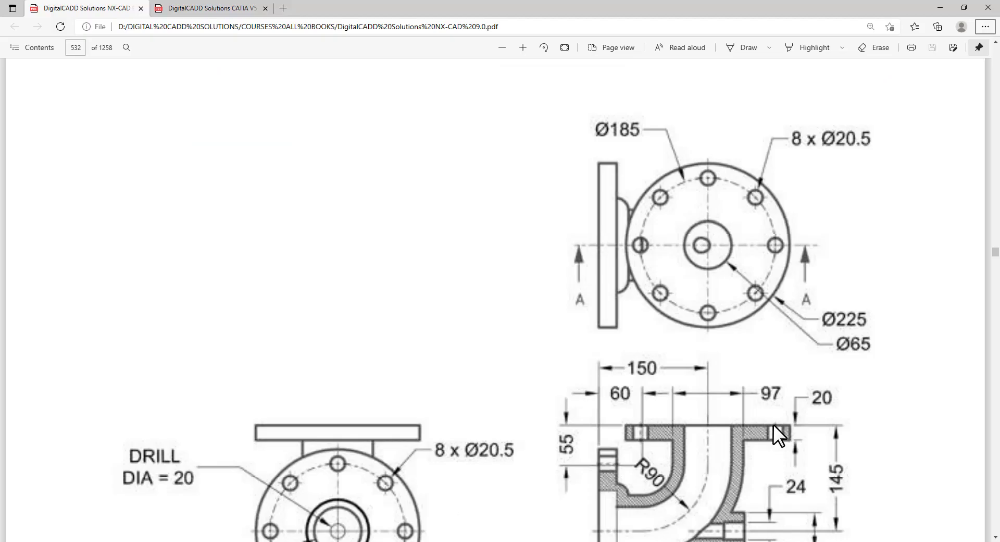
{"action": "scroll", "coordinate": [773, 423], "scroll_direction": "down", "scroll_amount": 3}
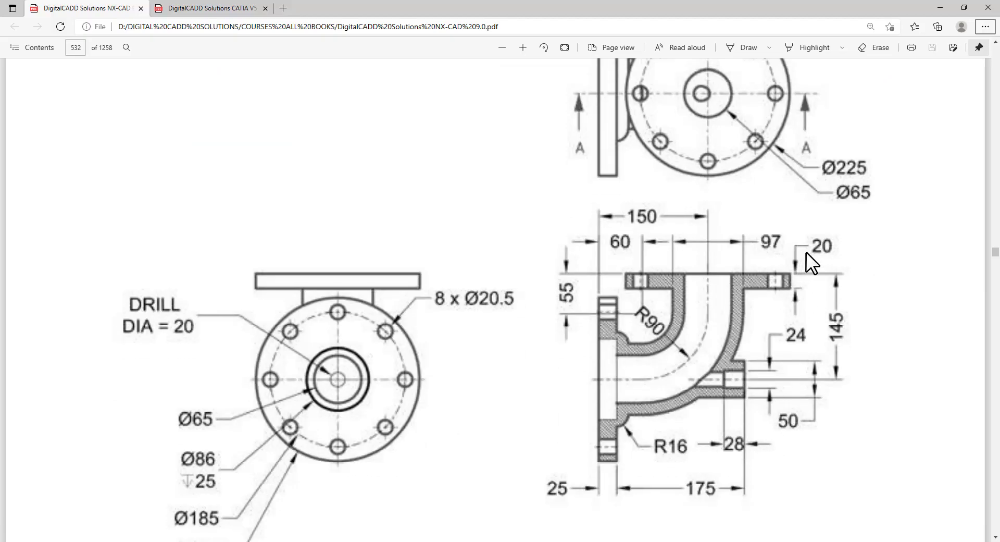
{"action": "key", "text": "alt+Tab"}
{"action": "key", "text": "Tab"}
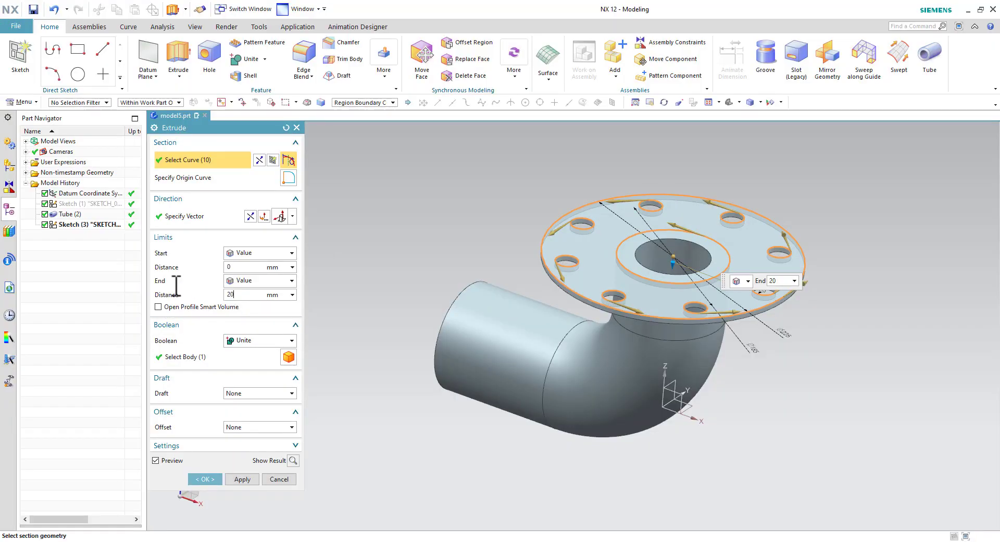
{"action": "left_click", "coordinate": [294, 460]}
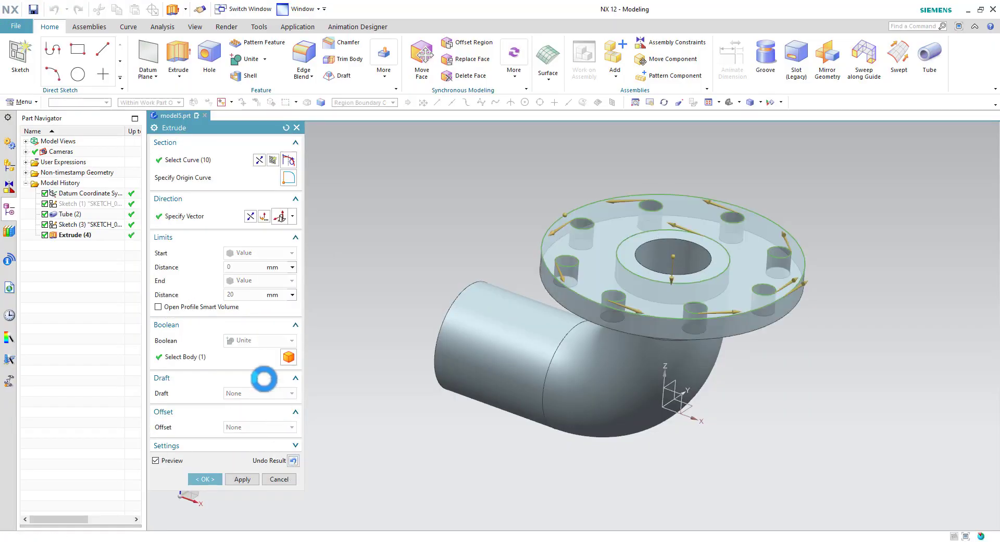
{"action": "left_click", "coordinate": [259, 356]}
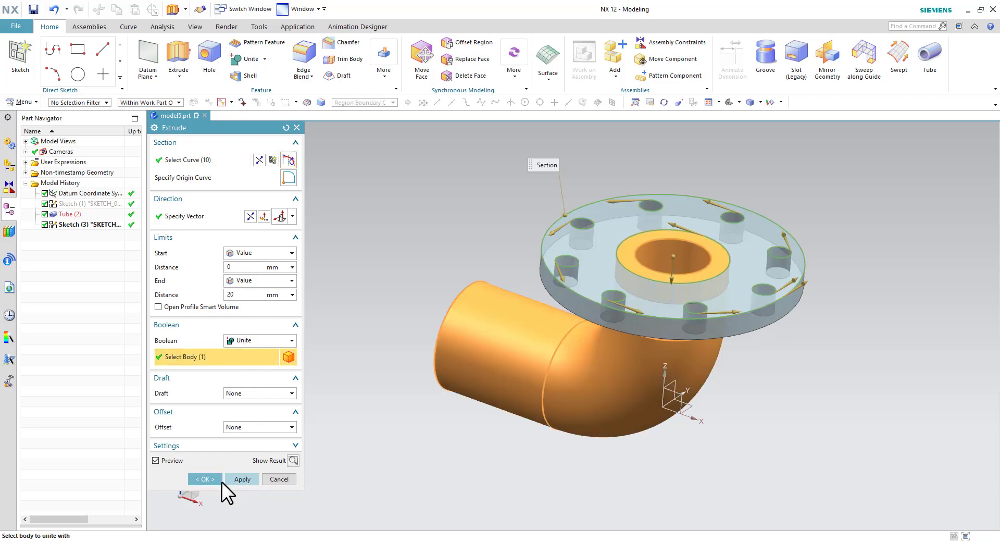
{"action": "left_click", "coordinate": [215, 480]}
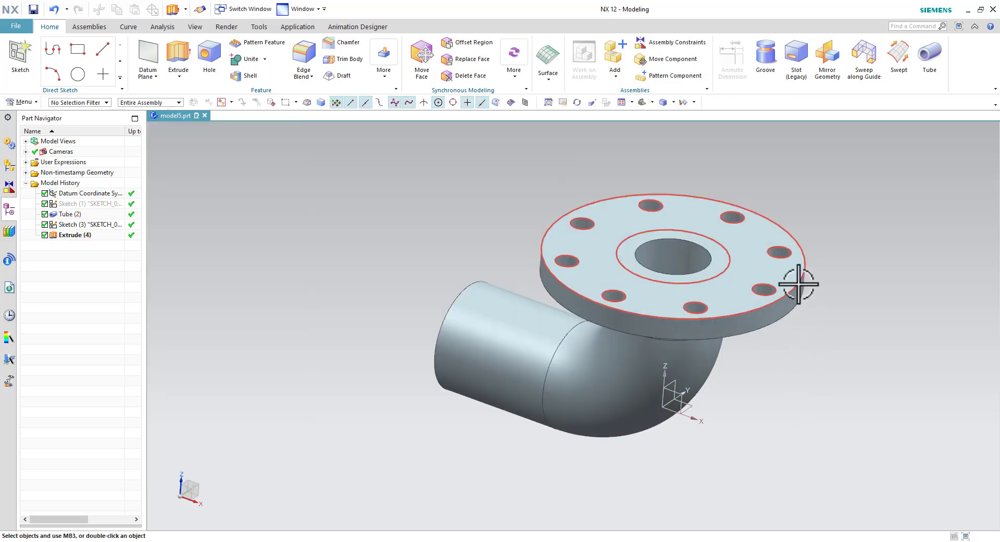
{"action": "left_click", "coordinate": [799, 284]}
Orbit the model to face the horizontal tube's open end and check the side flange on the drawing
{"action": "key", "text": "Escape"}
{"action": "mouse_move", "coordinate": [788, 361]}
{"action": "middle_mouse_down"}
{"action": "mouse_move", "coordinate": [838, 305]}
{"action": "mouse_move", "coordinate": [841, 344]}
{"action": "middle_mouse_up"}
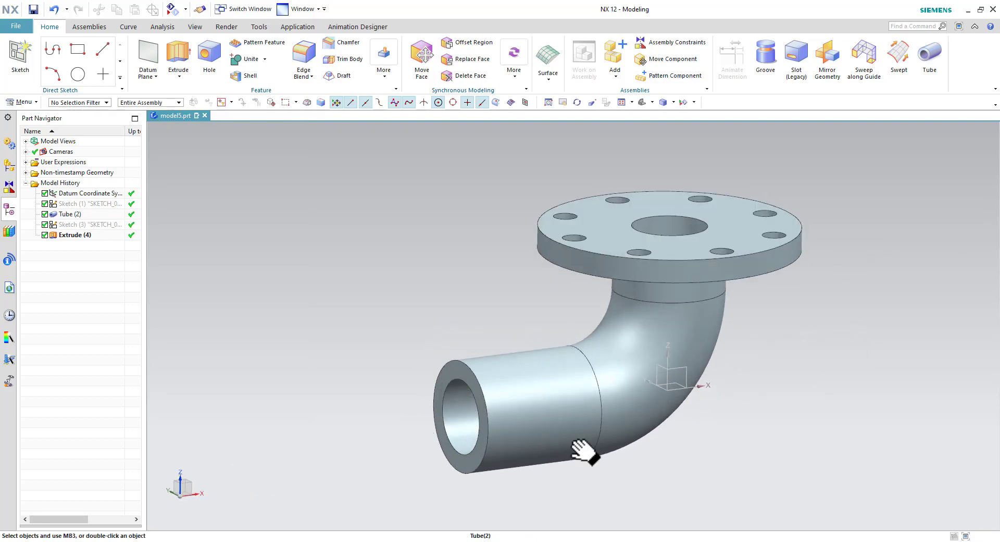
{"action": "key", "text": "alt+Tab"}
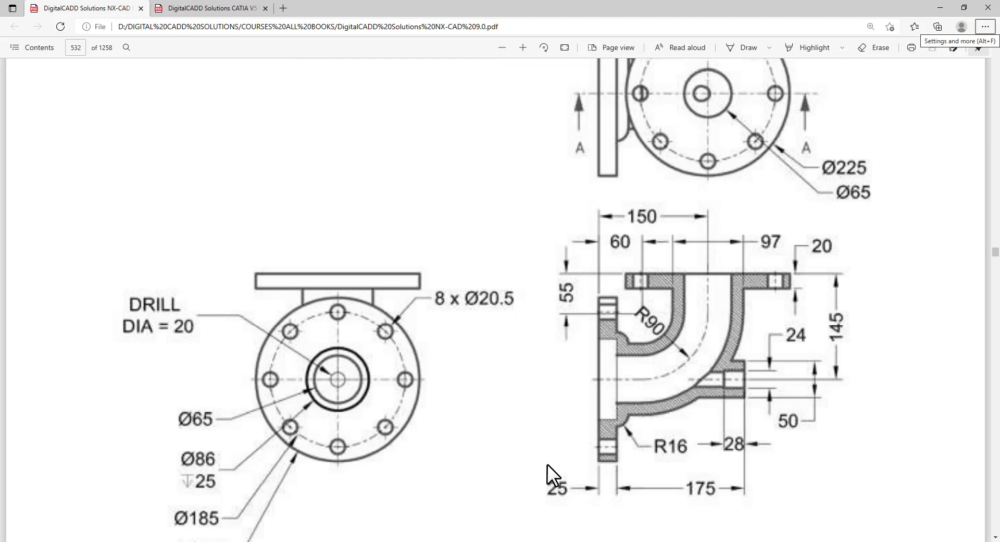
{"action": "key", "text": "alt+Tab"}
{"action": "left_click", "coordinate": [20, 60]}
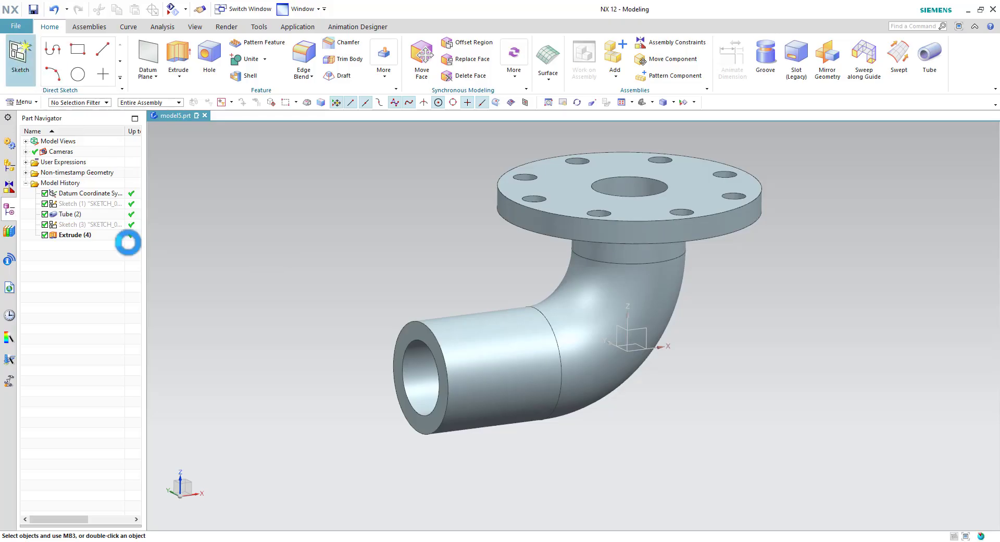
Place a new sketch on the horizontal tube's open end face
{"action": "left_click", "coordinate": [408, 423]}
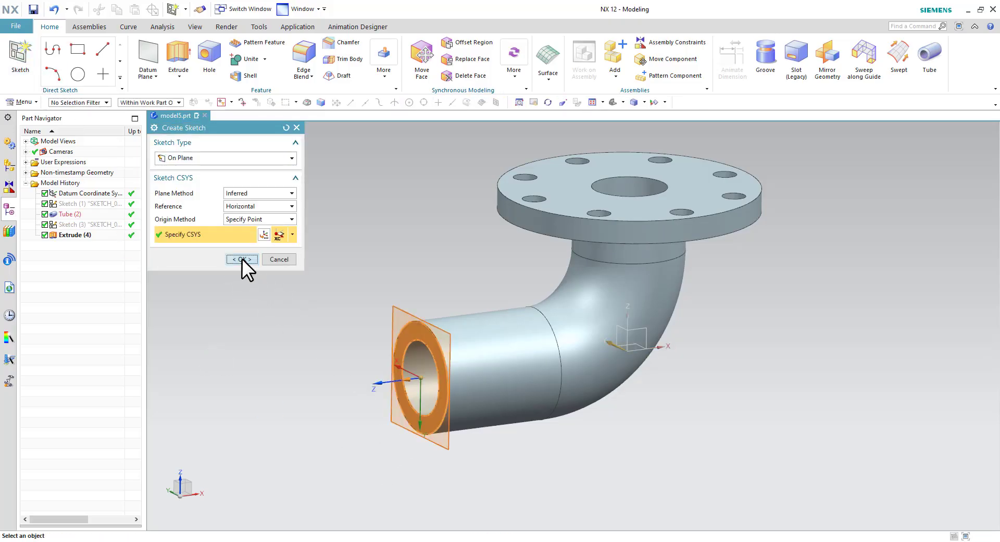
{"action": "left_click", "coordinate": [242, 259]}
{"action": "key", "text": "alt+Tab"}
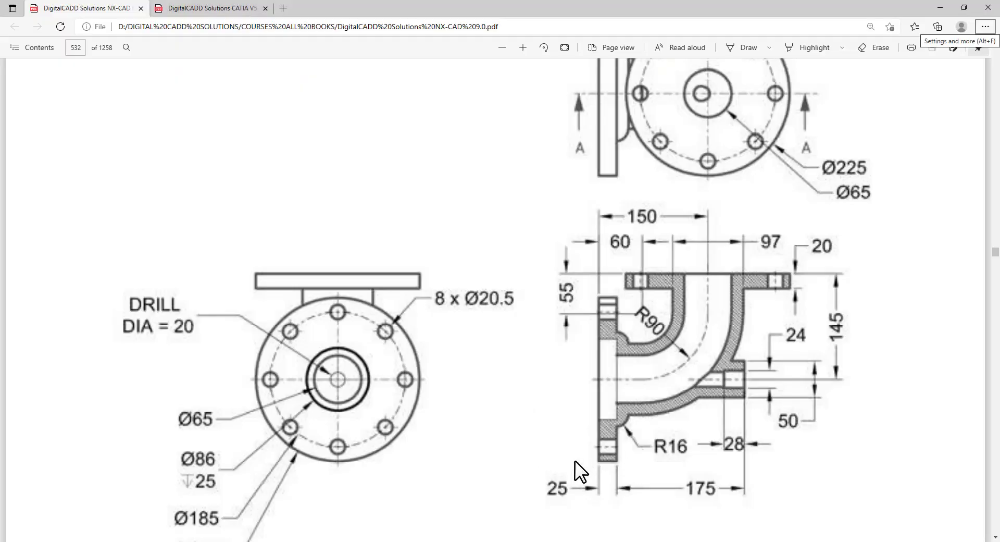
{"action": "key", "text": "alt+Tab"}
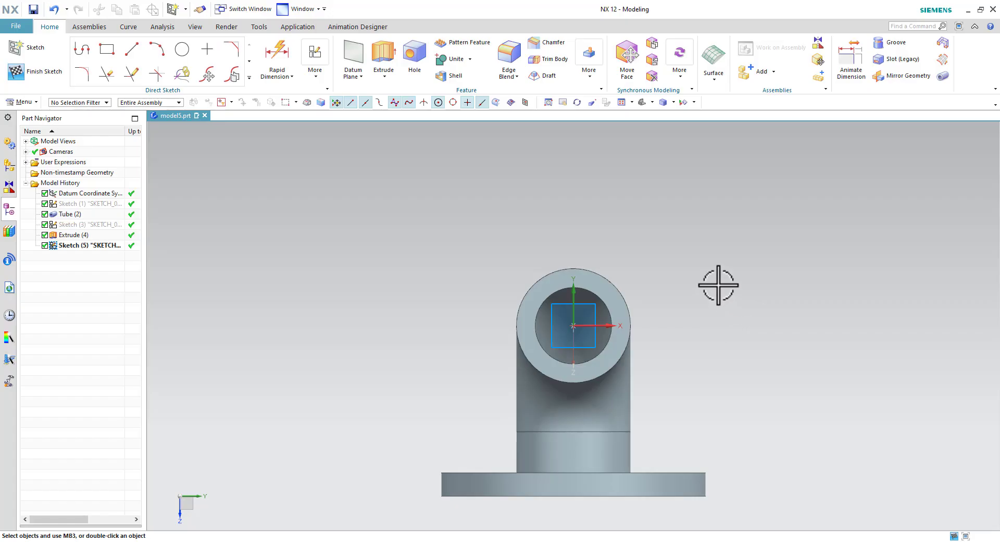
Project the tube end's outer circular edge into the sketch
{"action": "left_click", "coordinate": [248, 76]}
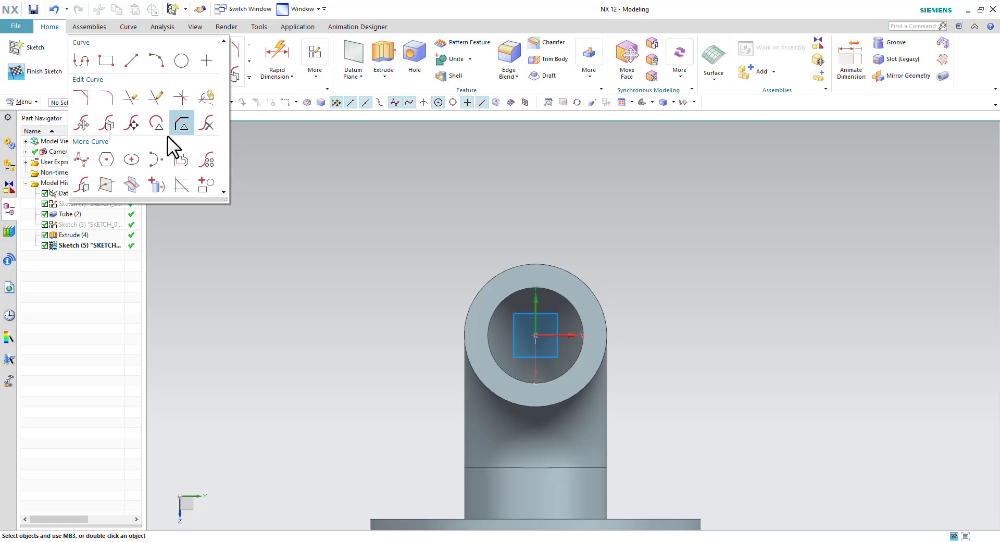
{"action": "left_click", "coordinate": [164, 188]}
{"action": "left_click", "coordinate": [587, 284]}
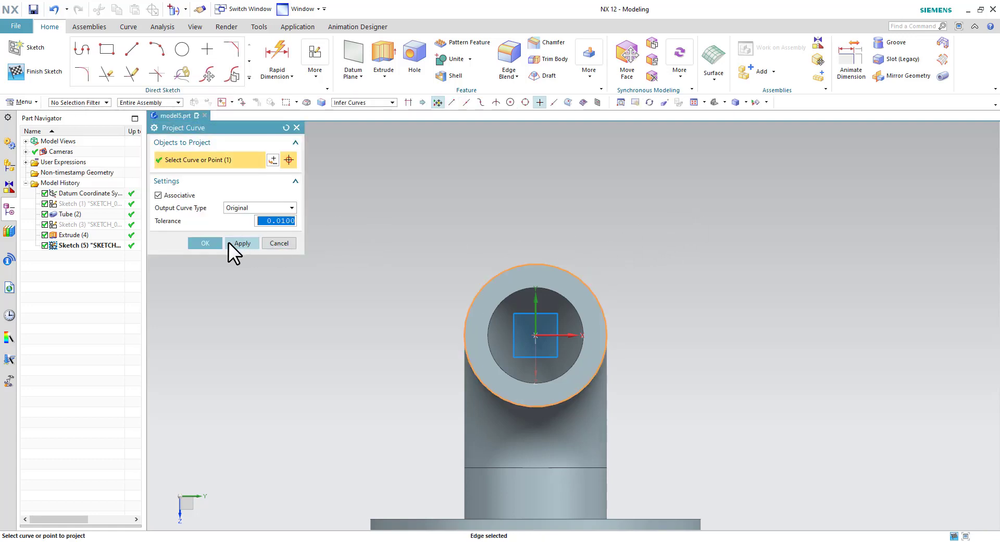
{"action": "left_click", "coordinate": [229, 242]}
{"action": "left_click", "coordinate": [180, 47]}
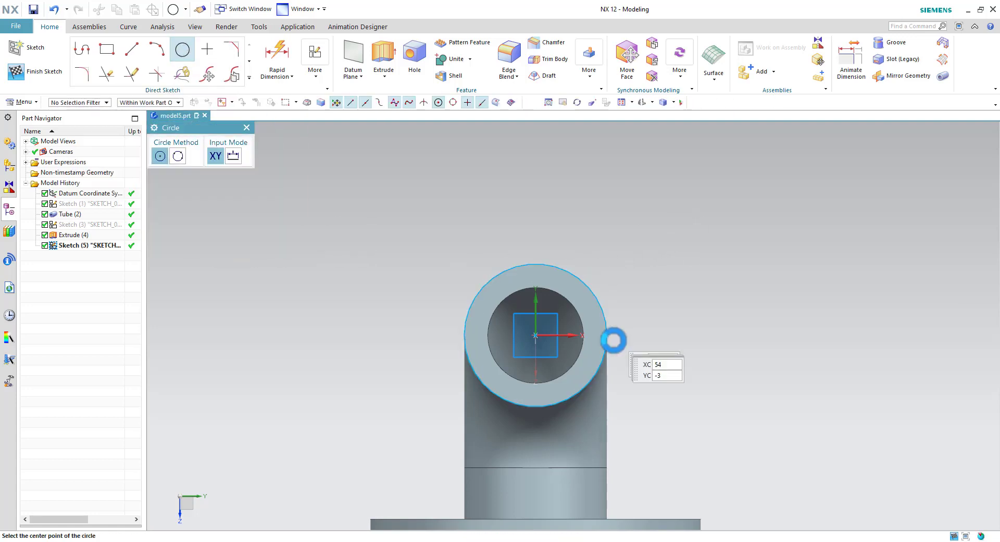
Draw 225 and 185 mm circles concentric with the tube, plus a 20.5 mm hole circle on the right
{"action": "left_click", "coordinate": [539, 332]}
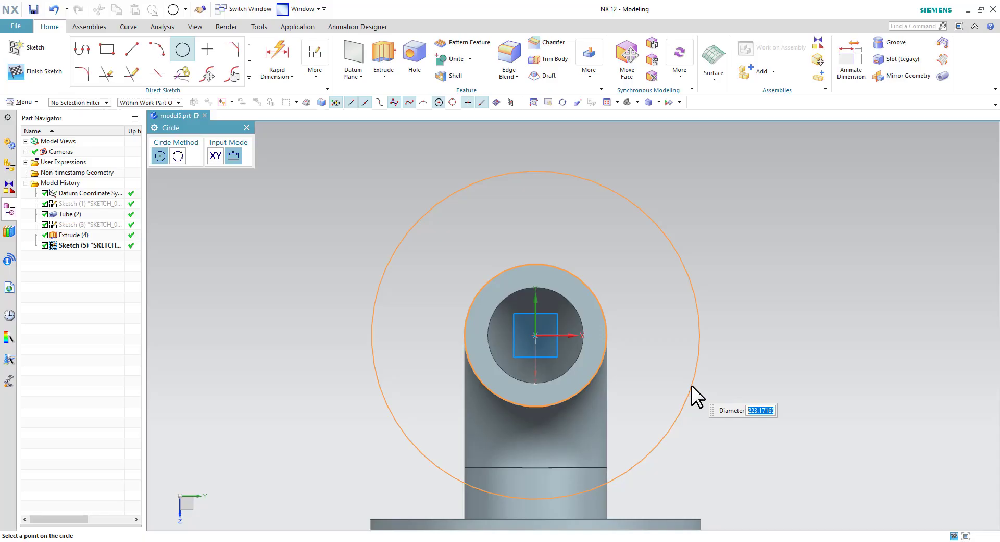
{"action": "type", "text": "225"}
{"action": "key", "text": "Return"}
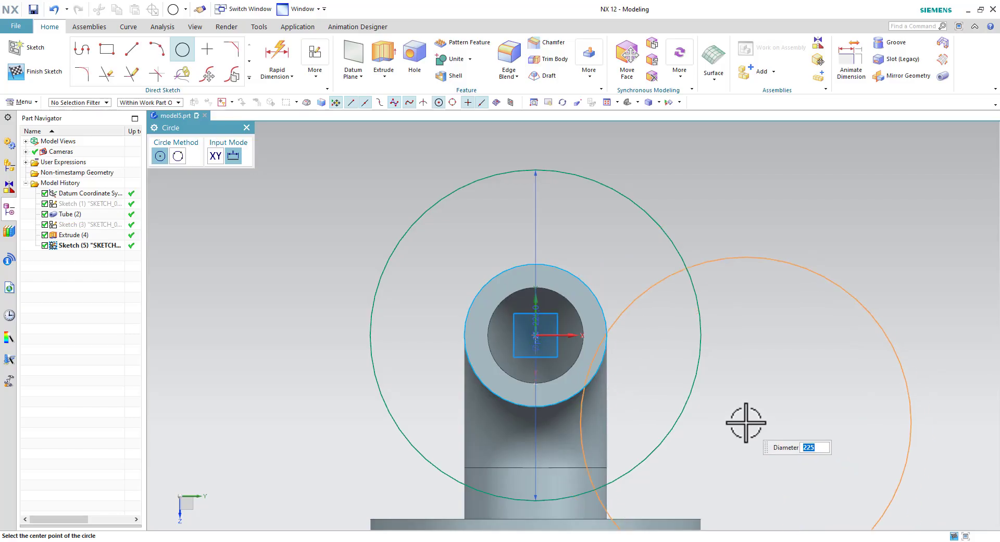
{"action": "type", "text": "5"}
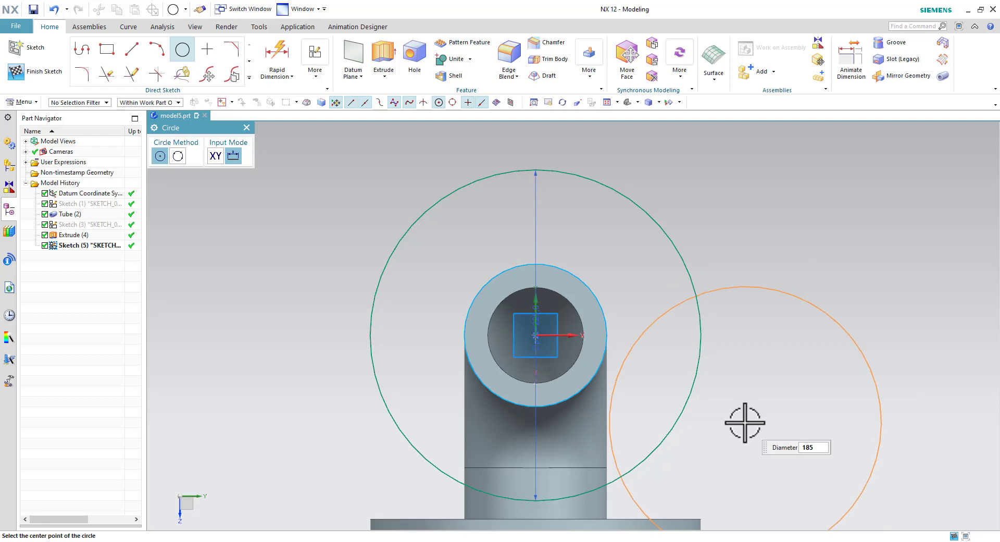
{"action": "left_click", "coordinate": [535, 336]}
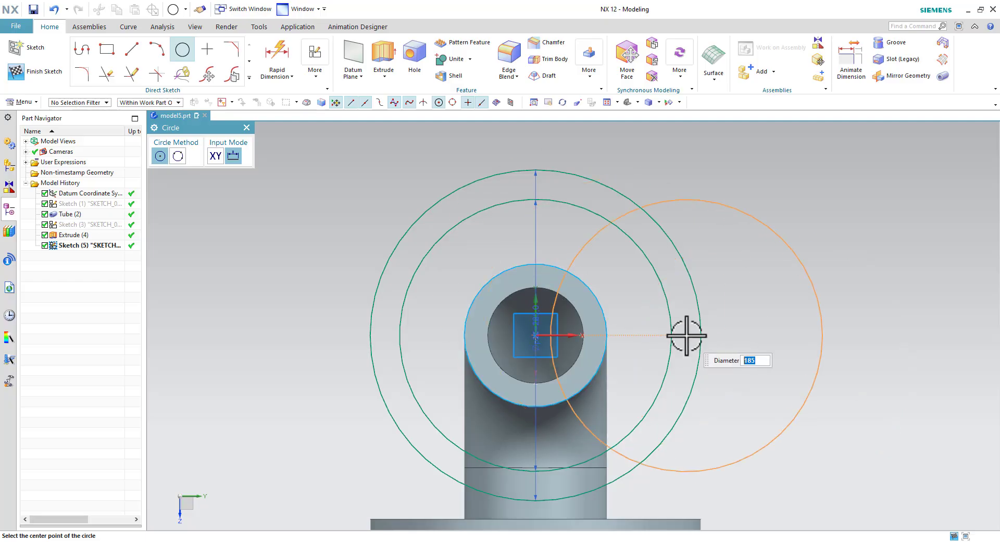
{"action": "type", "text": "5"}
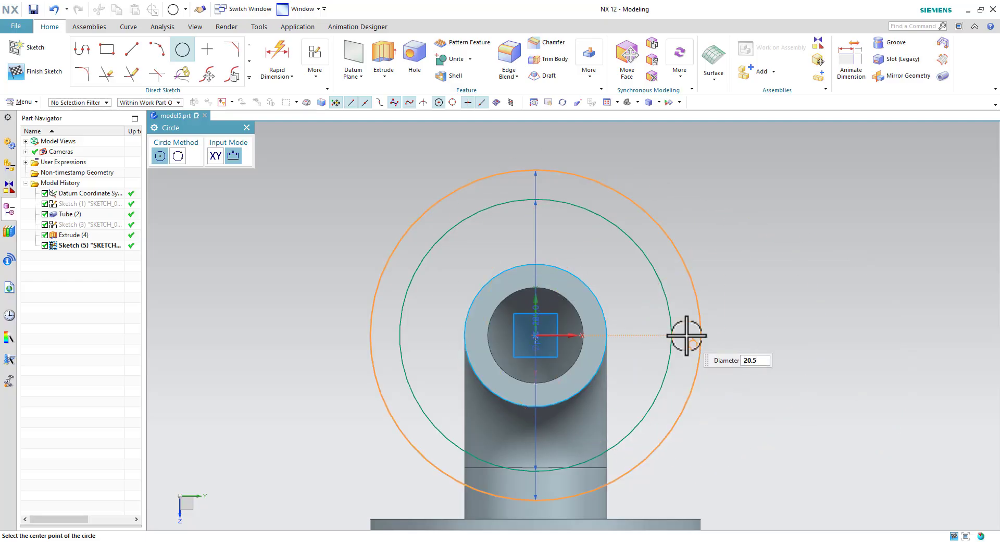
{"action": "left_click", "coordinate": [648, 333]}
{"action": "key", "text": "Escape"}
{"action": "scroll", "coordinate": [646, 312], "scroll_direction": "up", "scroll_amount": 3}
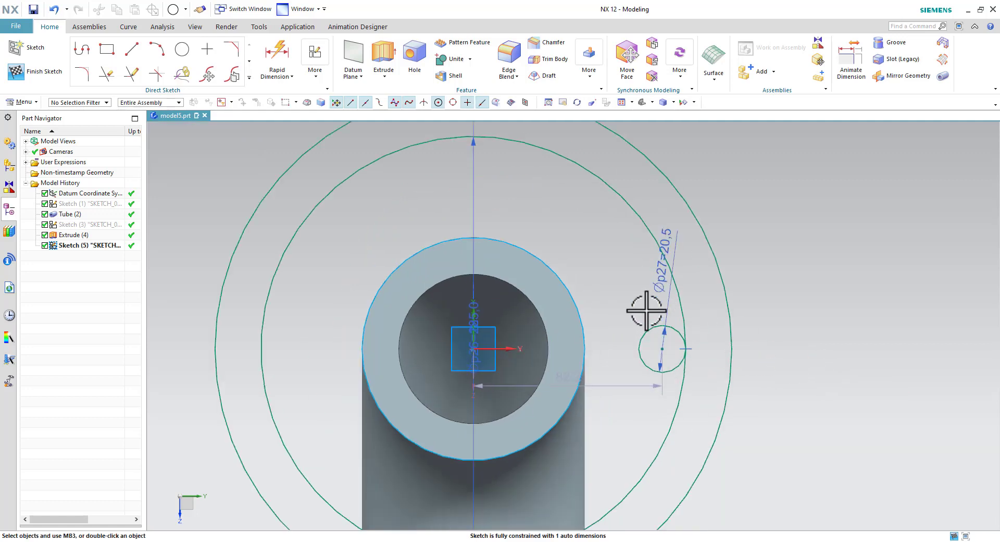
Make the 185 mm circle construction geometry and constrain the bolt-hole centre onto the horizontal axis
{"action": "left_click", "coordinate": [693, 350]}
{"action": "left_click", "coordinate": [728, 334]}
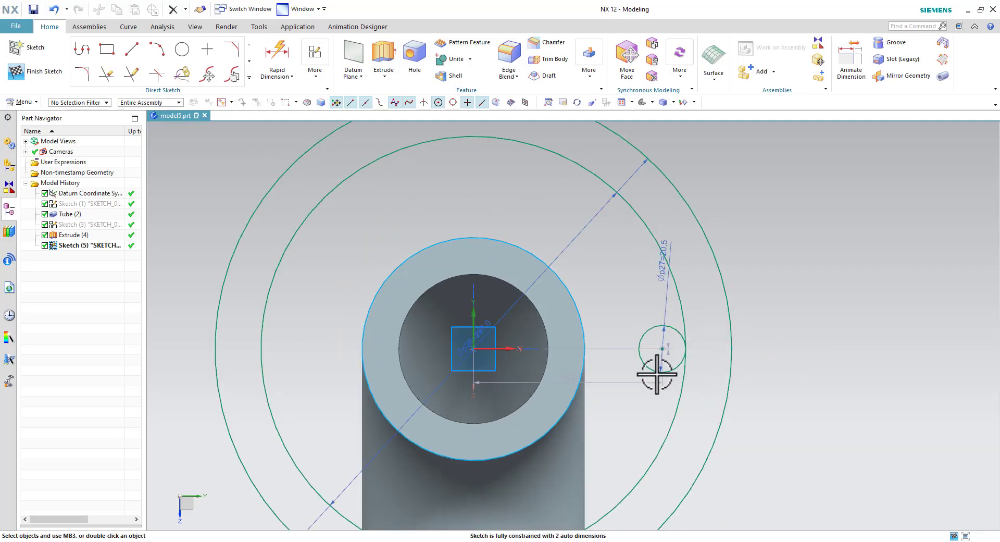
{"action": "scroll", "coordinate": [656, 374], "scroll_direction": "down", "scroll_amount": 2}
{"action": "left_click", "coordinate": [655, 401]}
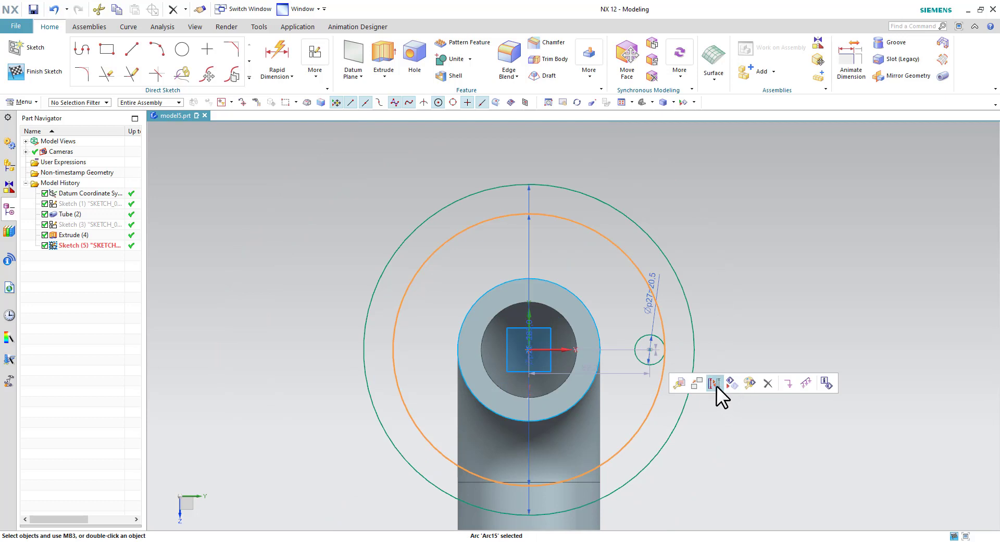
{"action": "left_click", "coordinate": [714, 383]}
{"action": "left_click", "coordinate": [672, 375]}
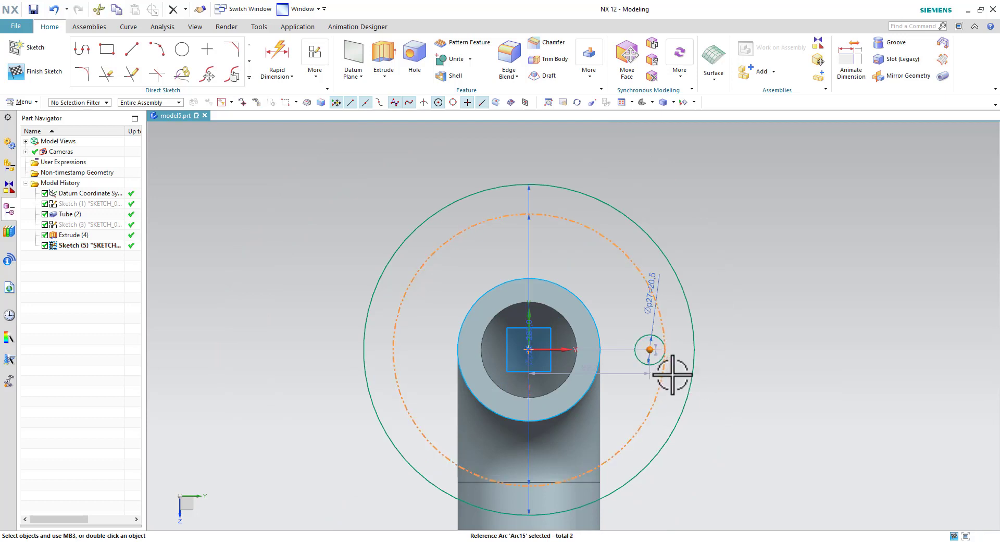
{"action": "key", "text": "Escape"}
{"action": "scroll", "coordinate": [651, 323], "scroll_direction": "up", "scroll_amount": 3}
{"action": "scroll", "coordinate": [674, 372], "scroll_direction": "up", "scroll_amount": 2}
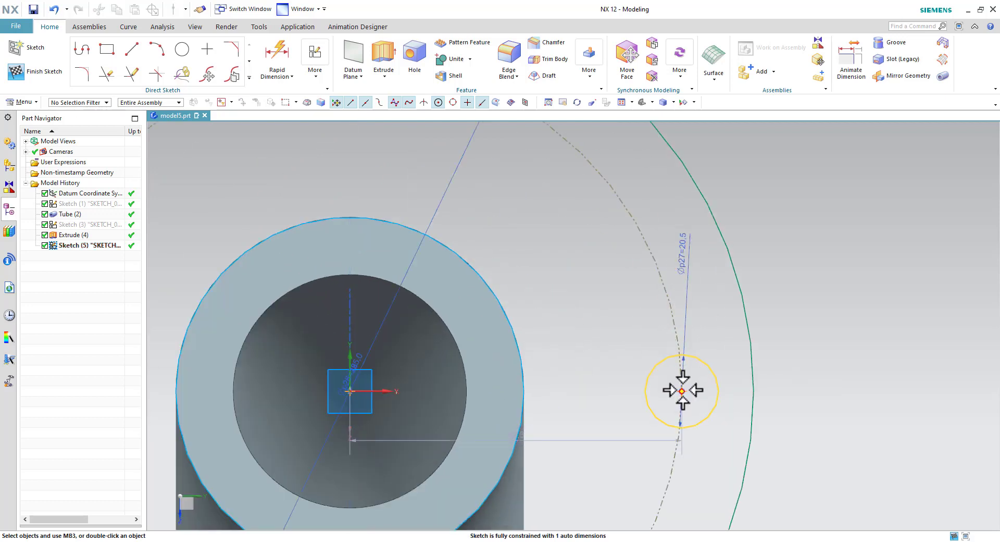
{"action": "left_click", "coordinate": [683, 390]}
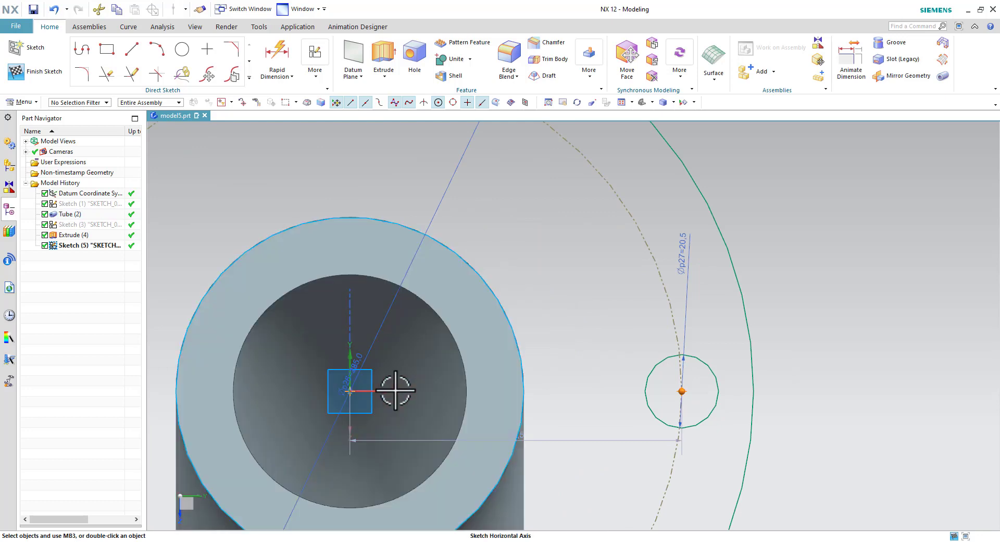
{"action": "left_click", "coordinate": [395, 390]}
{"action": "left_click", "coordinate": [418, 372]}
{"action": "scroll", "coordinate": [558, 351], "scroll_direction": "down", "scroll_amount": 4}
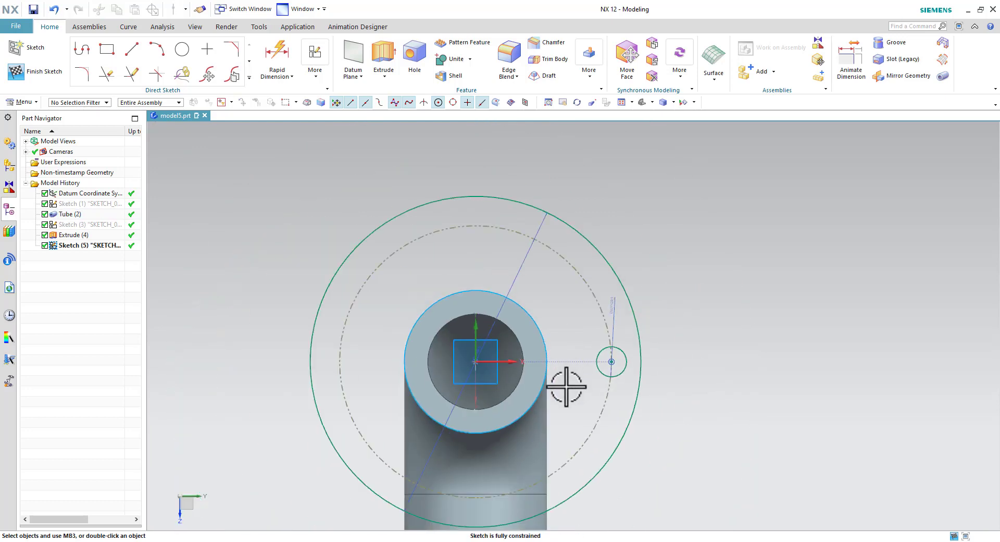
Pattern the bolt-hole circle into eight holes at 45° around the flange centre and finish the sketch
{"action": "left_click", "coordinate": [636, 338]}
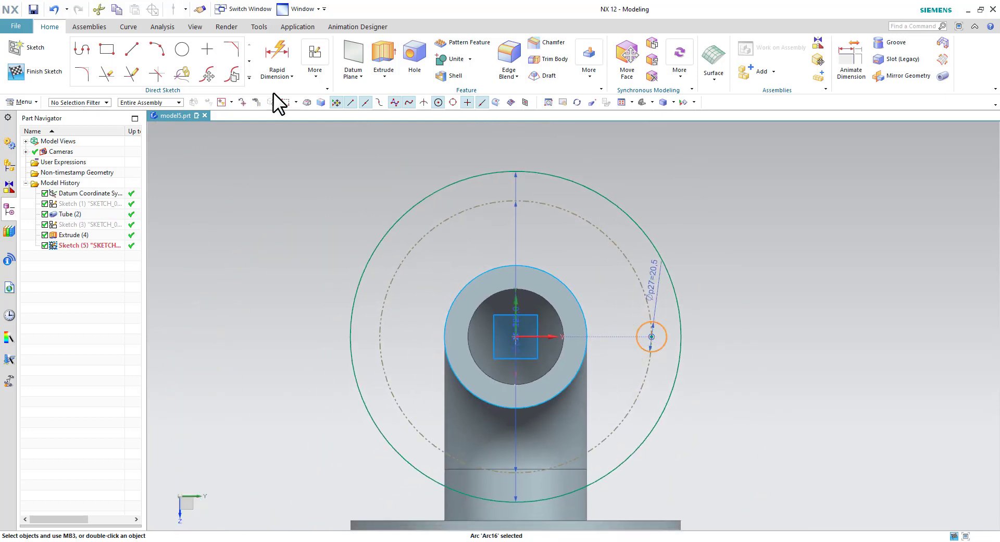
{"action": "left_click", "coordinate": [248, 72]}
{"action": "left_click", "coordinate": [194, 164]}
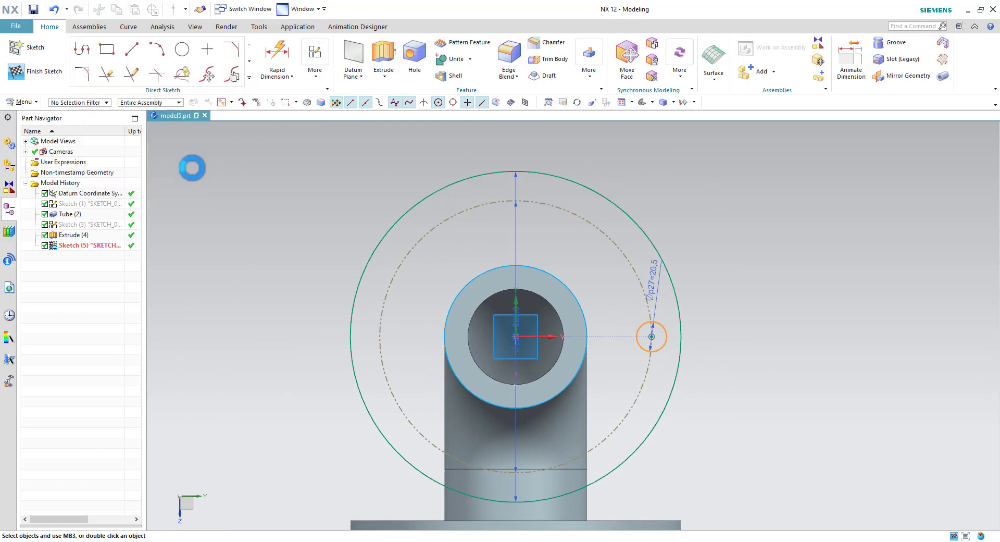
{"action": "left_click", "coordinate": [178, 227]}
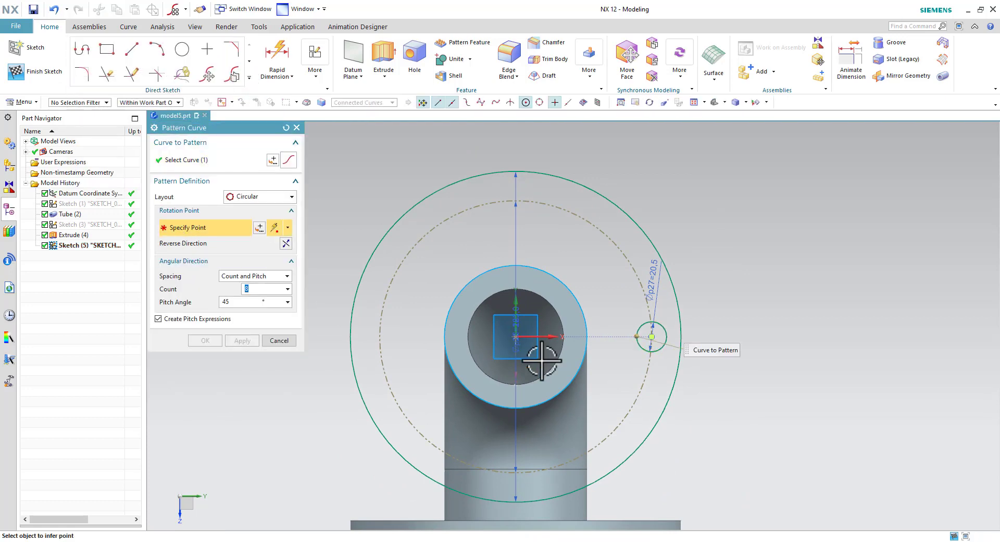
{"action": "left_click", "coordinate": [520, 339]}
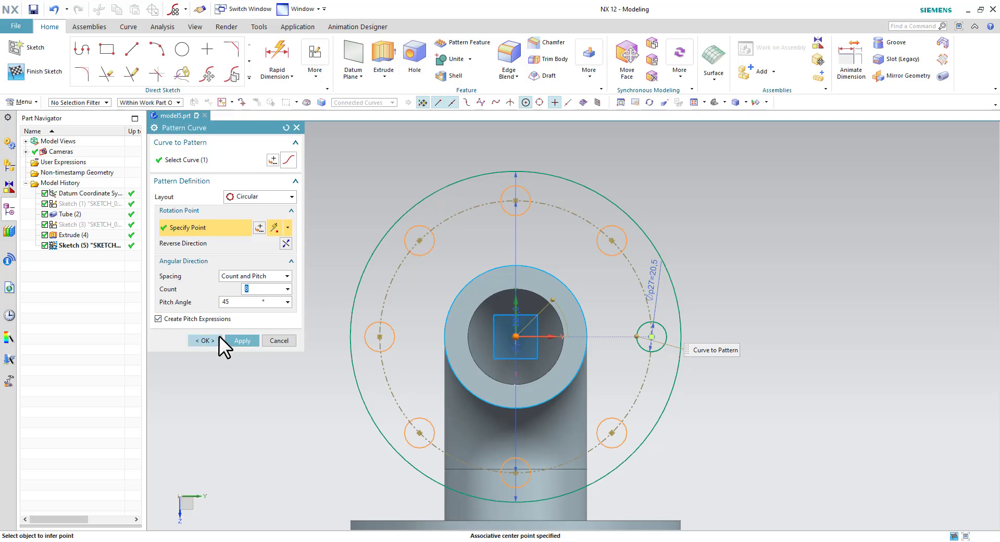
{"action": "left_click", "coordinate": [215, 339]}
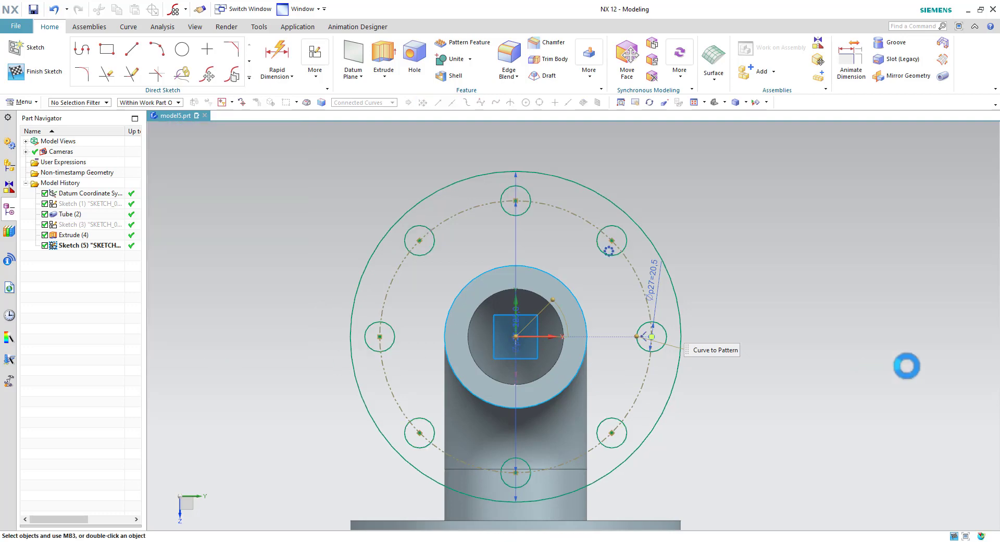
{"action": "left_click", "coordinate": [52, 73]}
Extrude the flange sketch 20 mm united with the elbow body, then compare the result with the drawing
{"action": "left_click", "coordinate": [177, 52]}
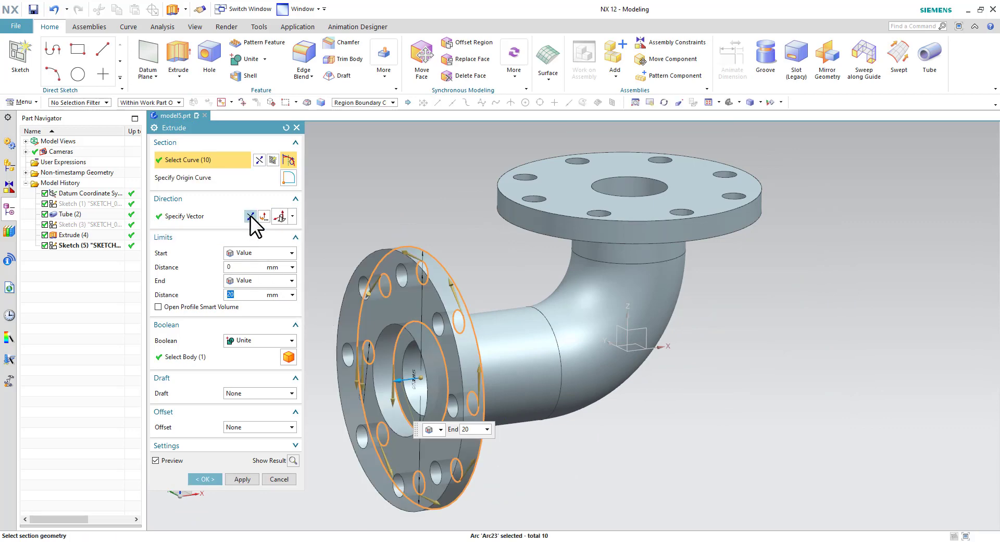
{"action": "left_click", "coordinate": [235, 355]}
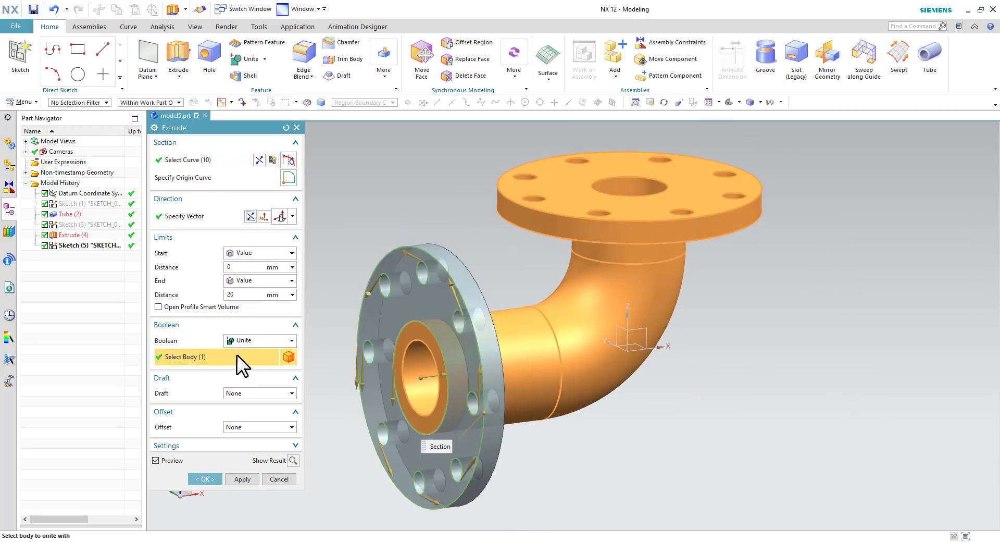
{"action": "left_click", "coordinate": [208, 476]}
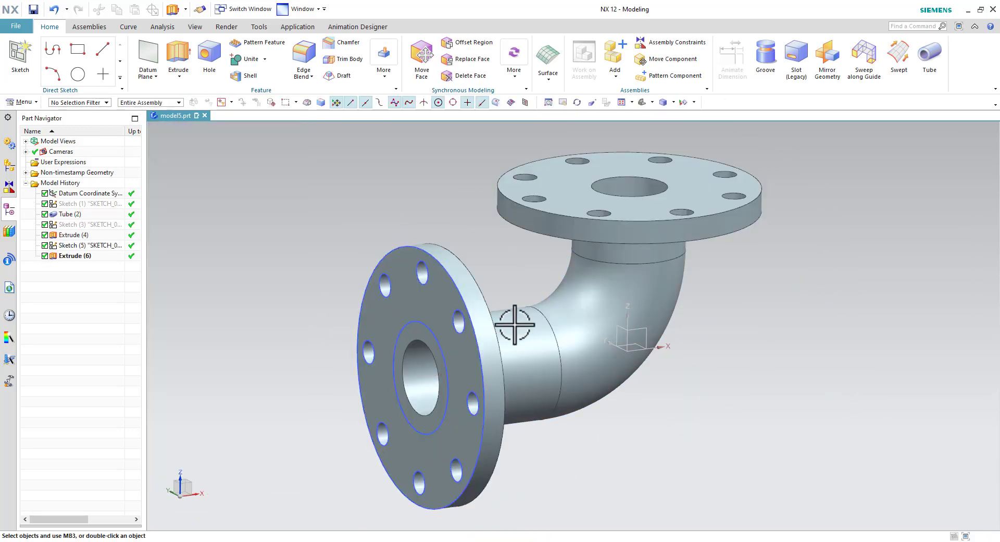
{"action": "left_click", "coordinate": [453, 276]}
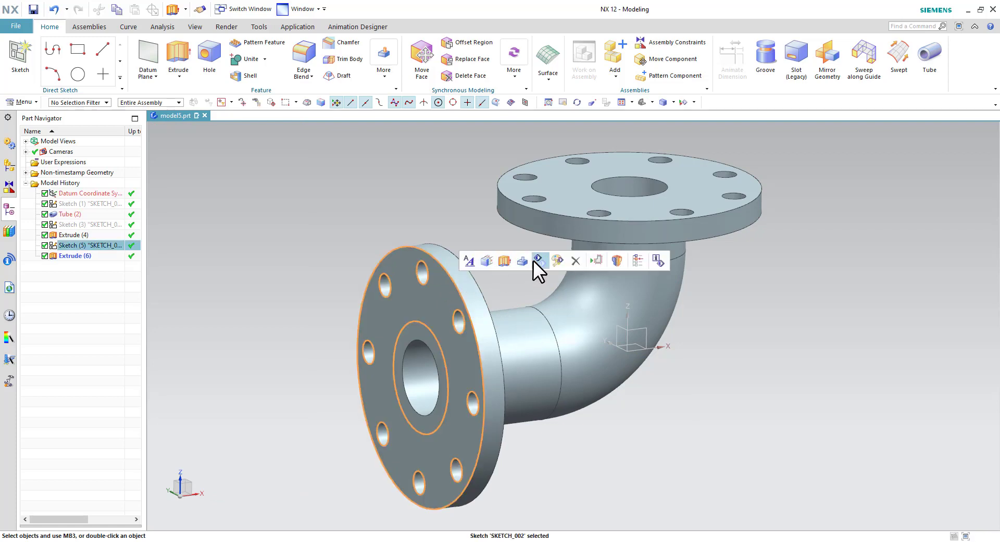
{"action": "key", "text": "Escape"}
{"action": "mouse_move", "coordinate": [535, 281]}
{"action": "middle_mouse_down"}
{"action": "mouse_move", "coordinate": [640, 399]}
{"action": "mouse_move", "coordinate": [654, 386]}
{"action": "mouse_move", "coordinate": [634, 382]}
{"action": "middle_mouse_up"}
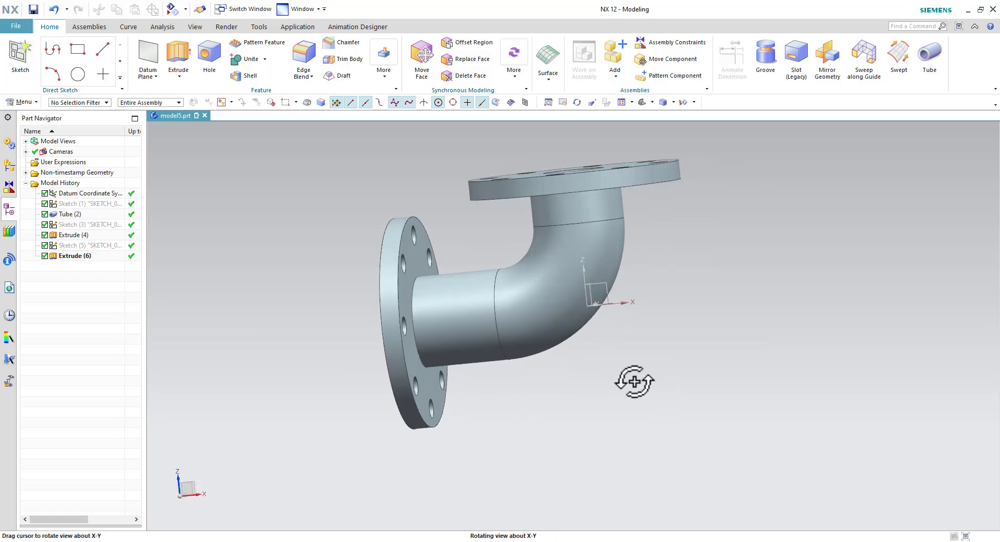
{"action": "key", "text": "alt+Tab"}
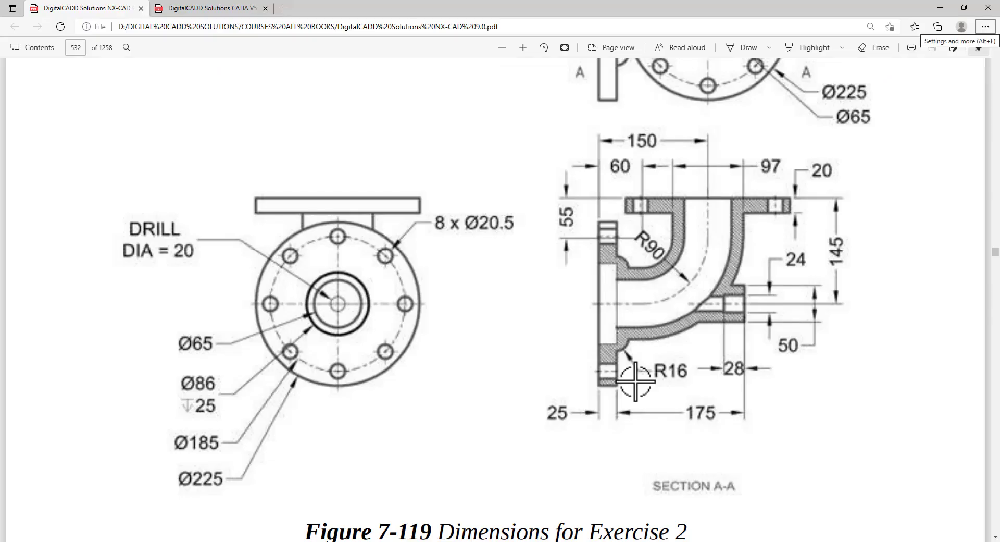
{"action": "key", "text": "alt+Tab"}
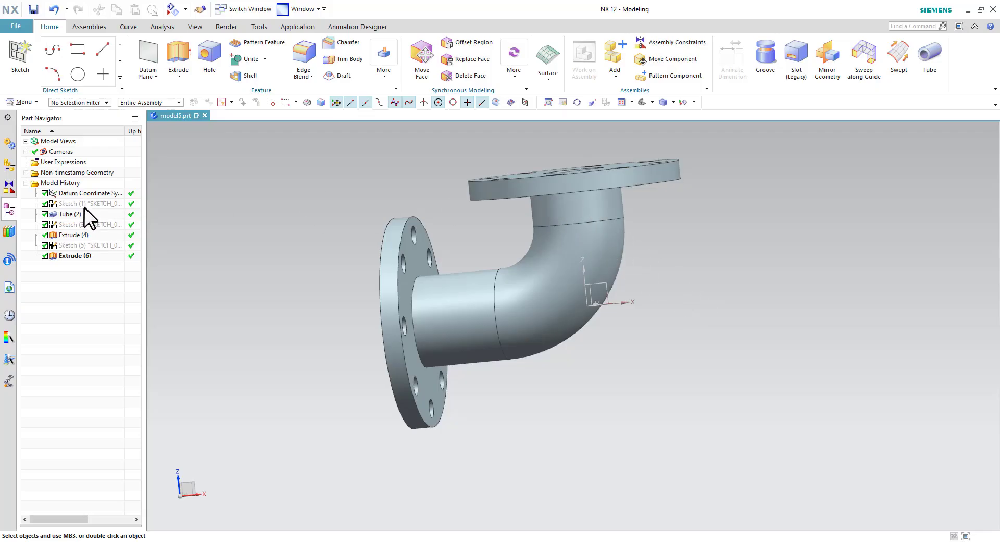
In Sketch (1), change the horizontal leg dimension from 200 to 150 mm and update the model
{"action": "double_click", "coordinate": [83, 205]}
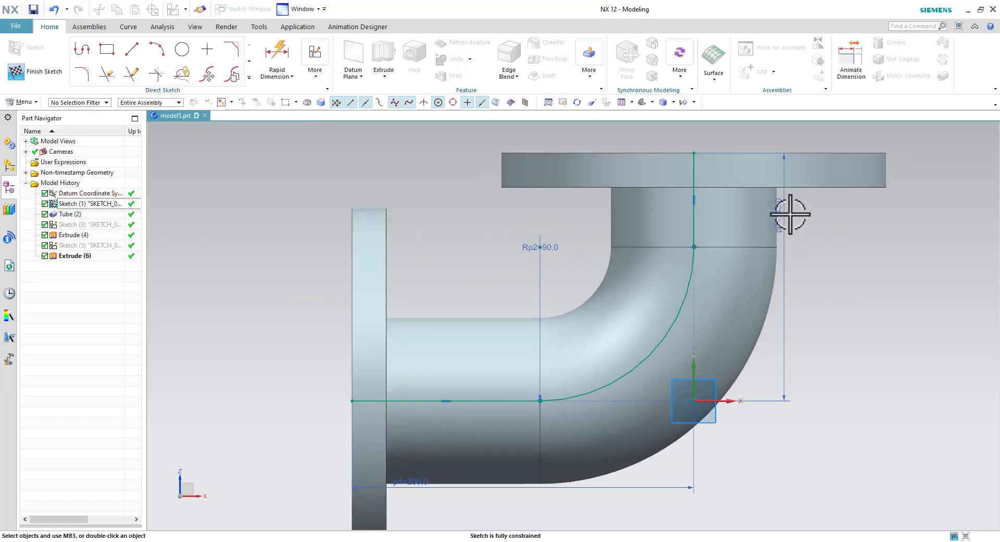
{"action": "key", "text": "alt+Tab"}
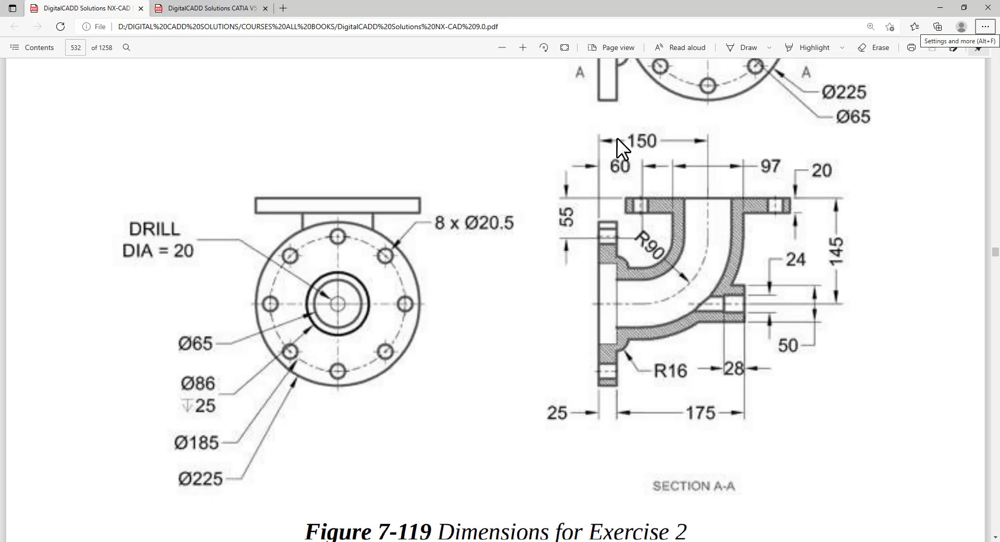
{"action": "key", "text": "alt+Tab"}
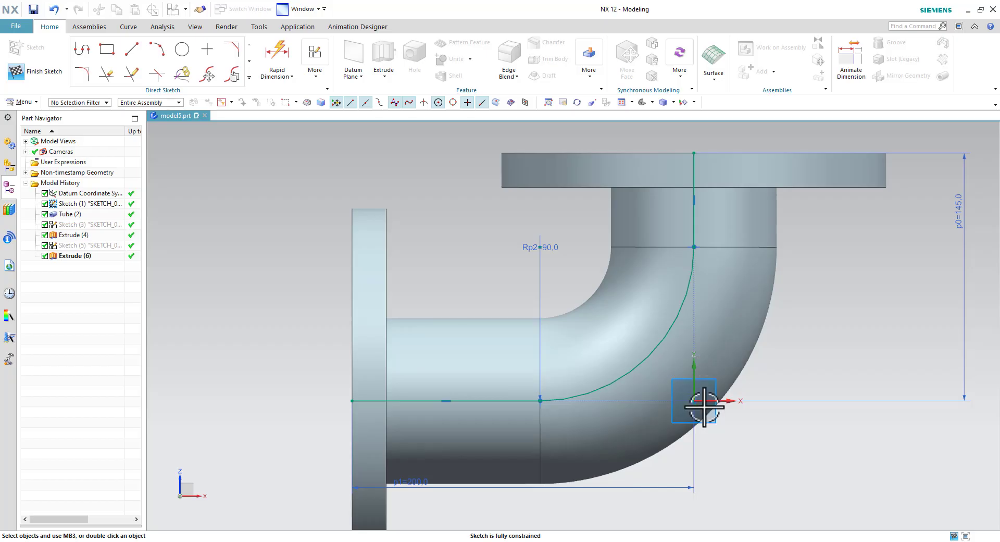
{"action": "scroll", "coordinate": [469, 296], "scroll_direction": "down", "scroll_amount": 2}
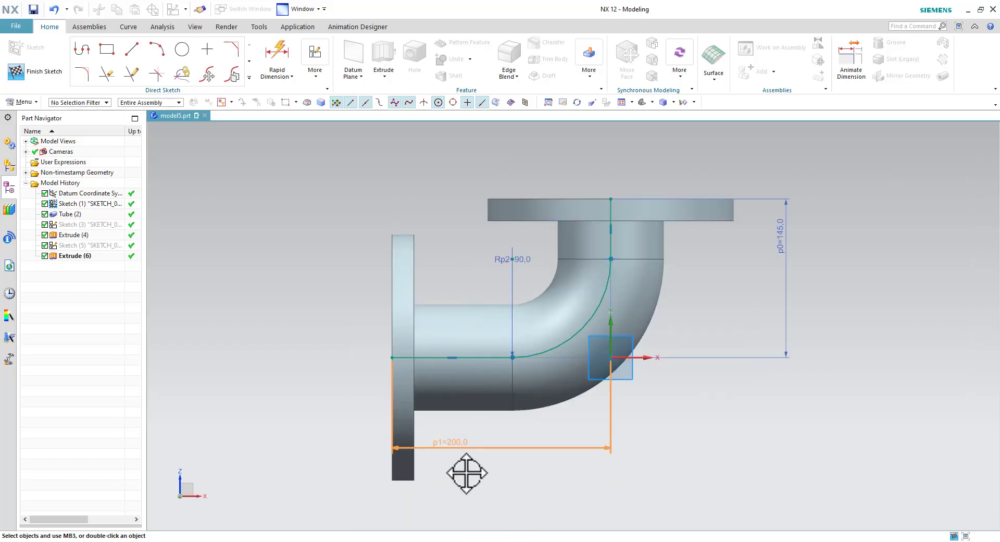
{"action": "double_click", "coordinate": [483, 491]}
{"action": "type", "text": "150"}
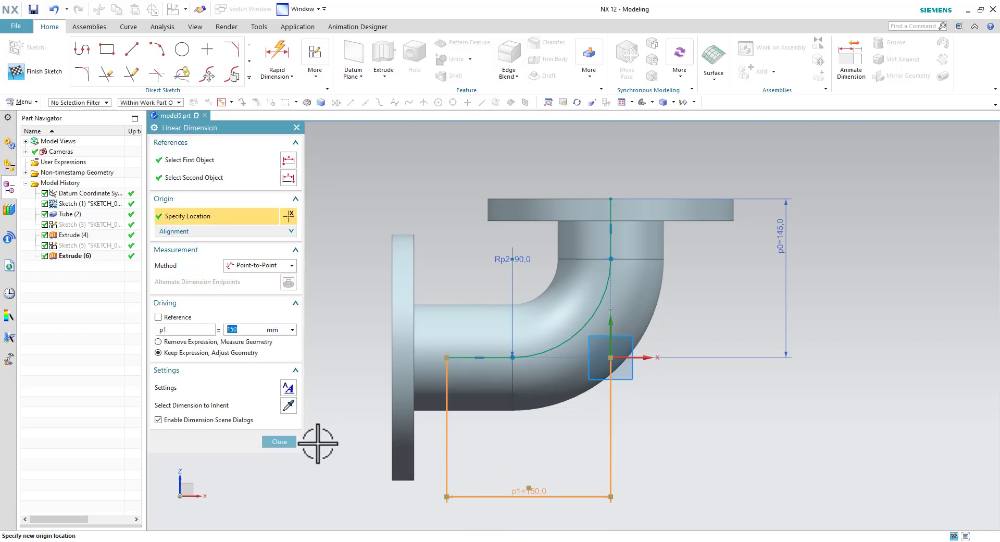
{"action": "left_click", "coordinate": [281, 441]}
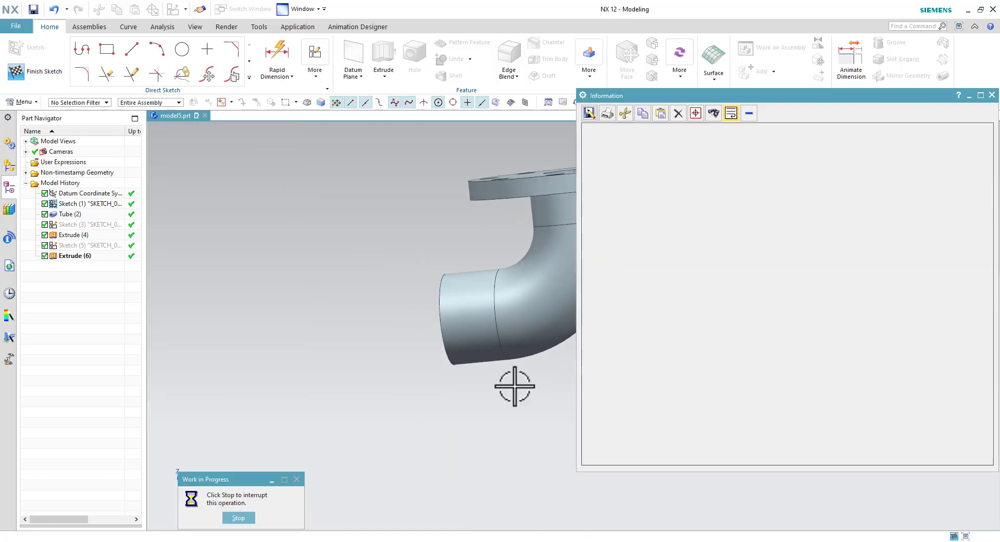
{"action": "left_click", "coordinate": [989, 93]}
Inspect the failed Extrude (6), cancel its edit, and delete it from the model history
{"action": "middle_click_drag", "start_coordinate": [663, 292], "coordinate": [666, 333]}
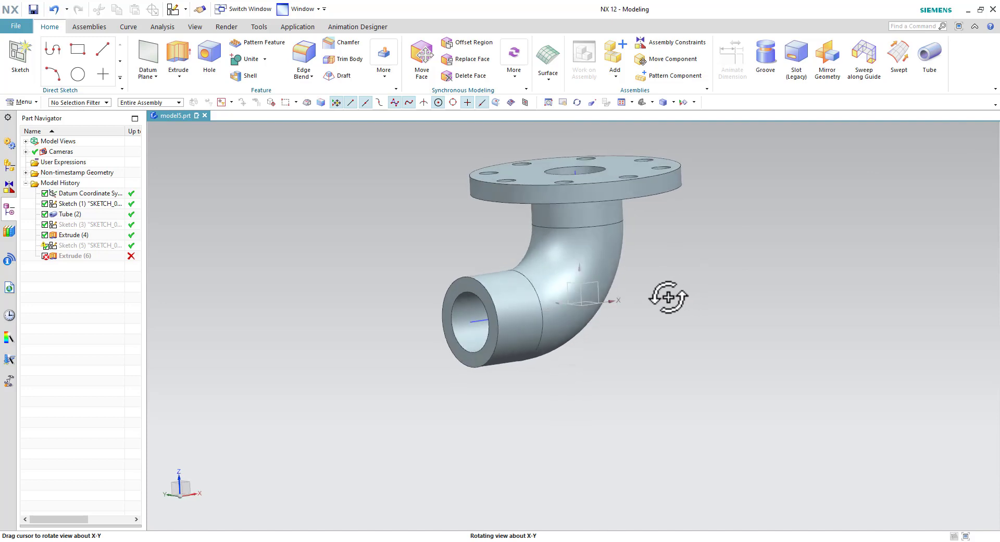
{"action": "double_click", "coordinate": [64, 255]}
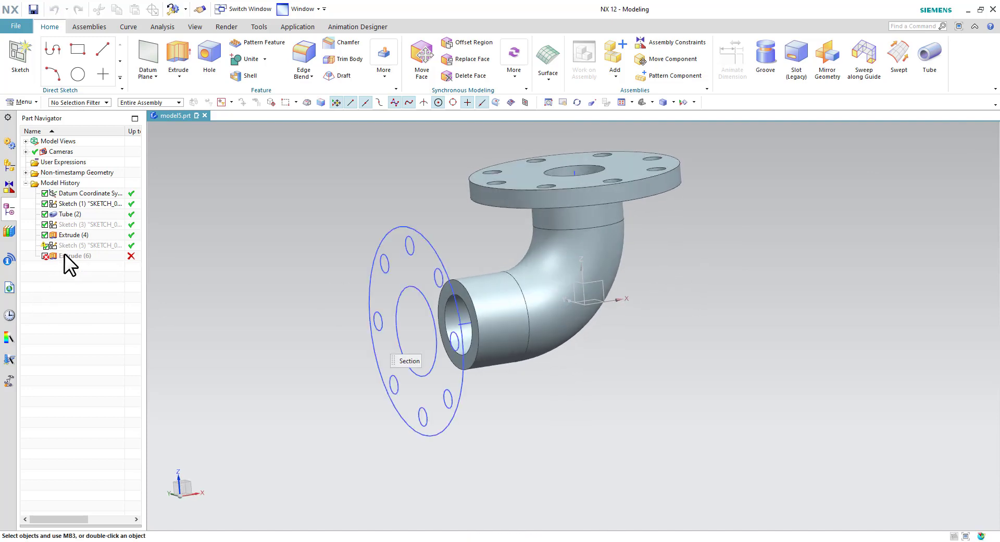
{"action": "middle_click_drag", "start_coordinate": [561, 437], "coordinate": [551, 440]}
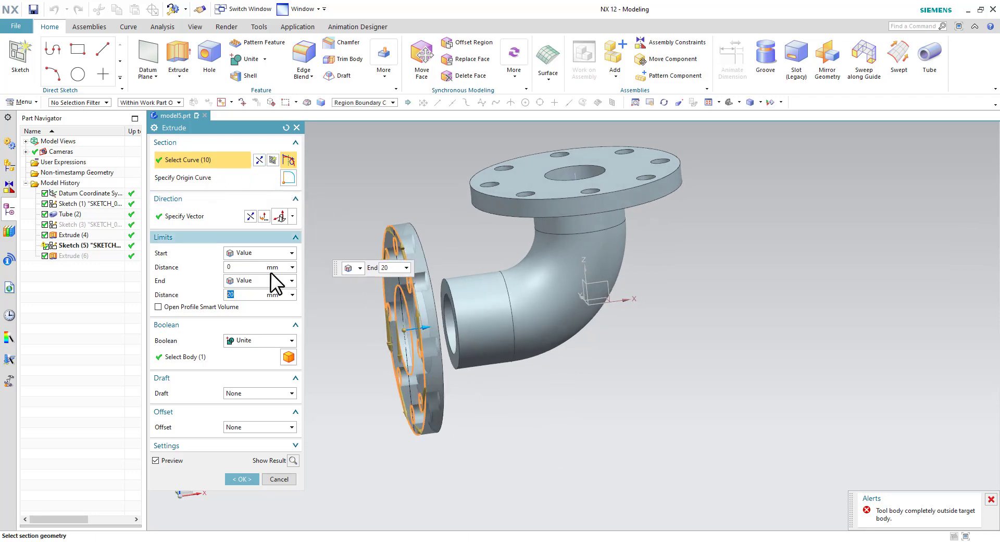
{"action": "middle_click_drag", "start_coordinate": [524, 419], "coordinate": [453, 424]}
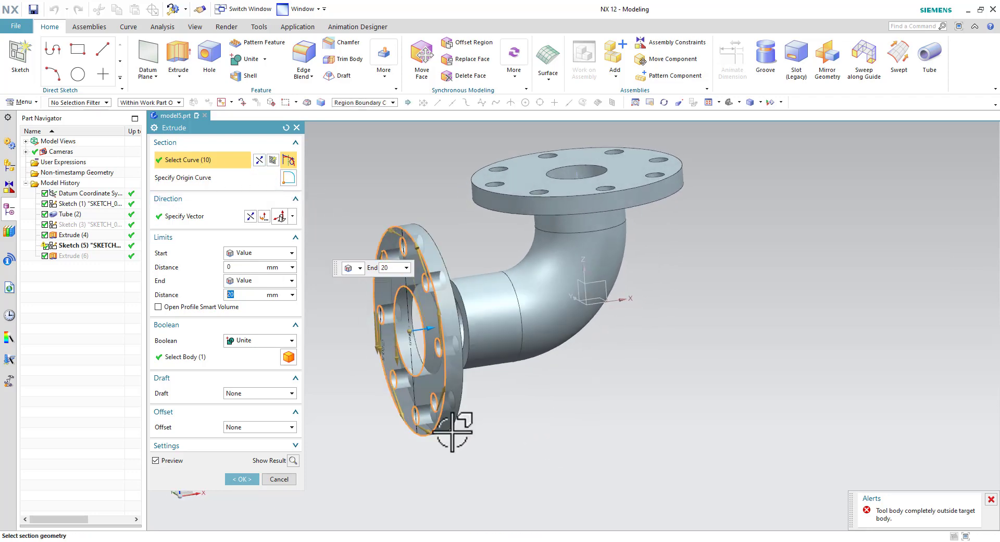
{"action": "left_click", "coordinate": [282, 477]}
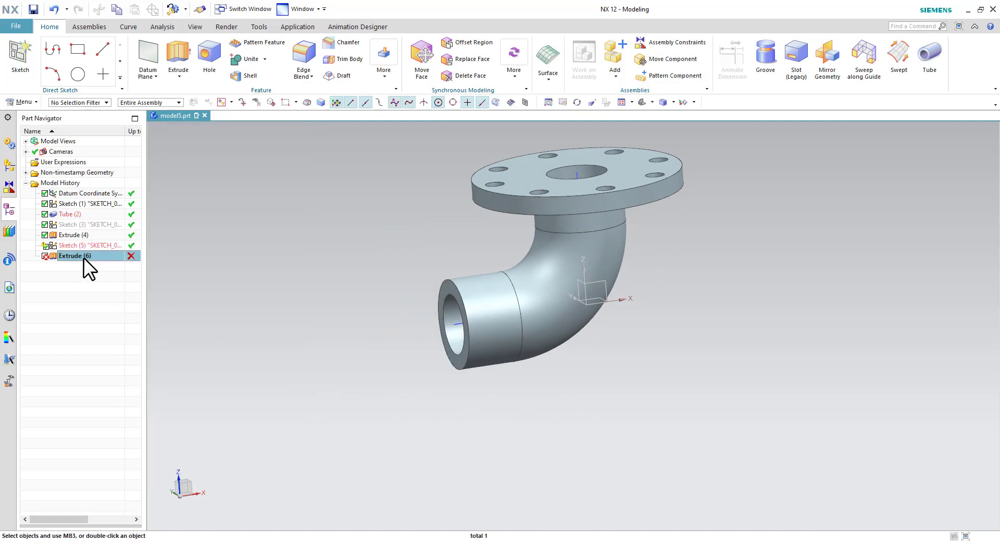
{"action": "key", "text": "Delete"}
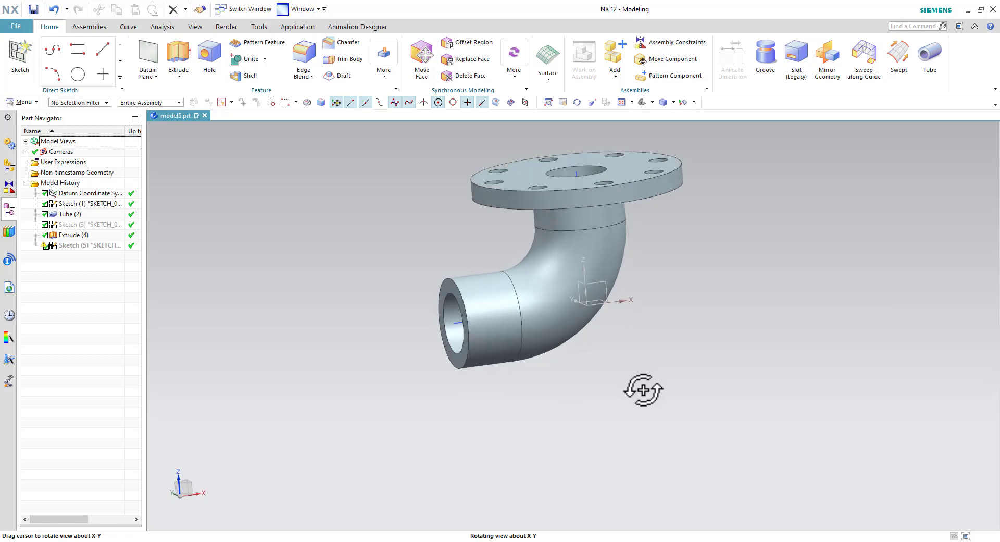
{"action": "scroll", "coordinate": [569, 292], "scroll_direction": "up", "scroll_amount": 2}
Start a new sketch on the pipe end face and project its outer circular edge
{"action": "left_click", "coordinate": [28, 52]}
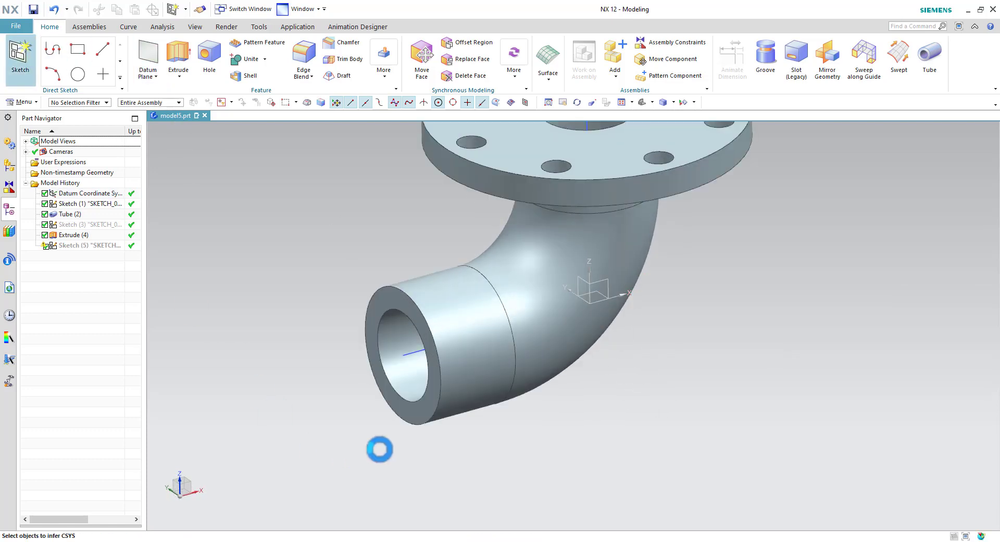
{"action": "left_click", "coordinate": [415, 414]}
{"action": "left_click", "coordinate": [242, 259]}
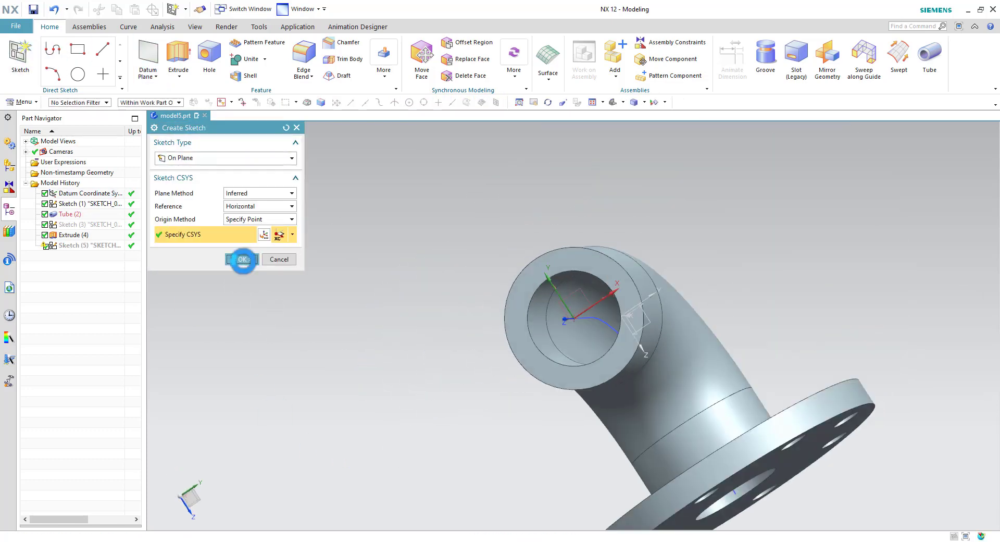
{"action": "left_click", "coordinate": [249, 77]}
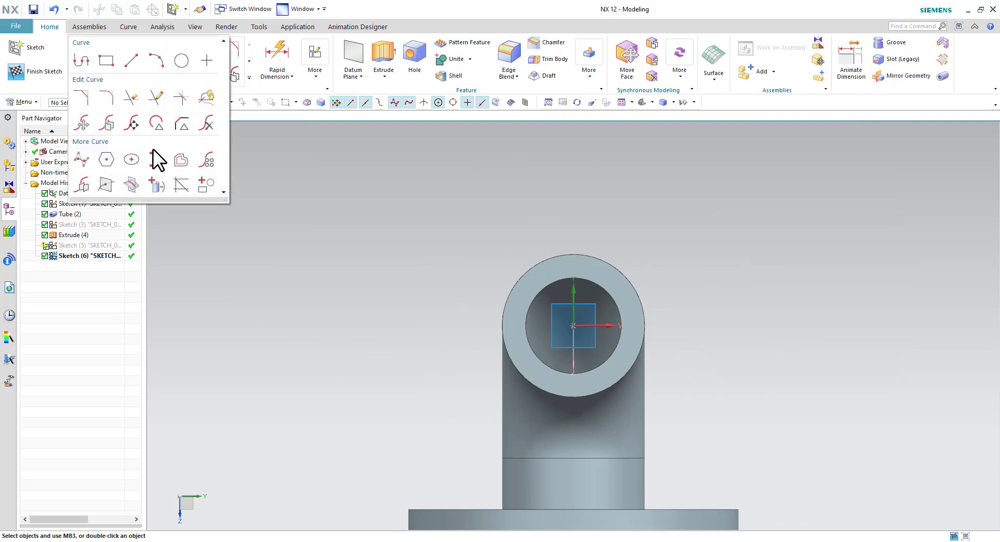
{"action": "left_click", "coordinate": [155, 184]}
{"action": "left_click", "coordinate": [589, 256]}
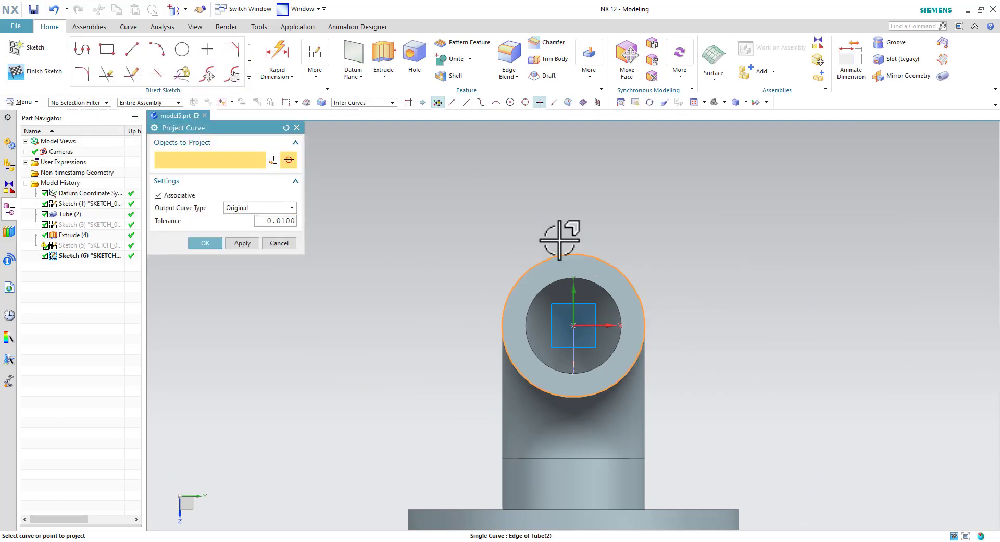
{"action": "left_click", "coordinate": [211, 239]}
{"action": "left_click", "coordinate": [183, 50]}
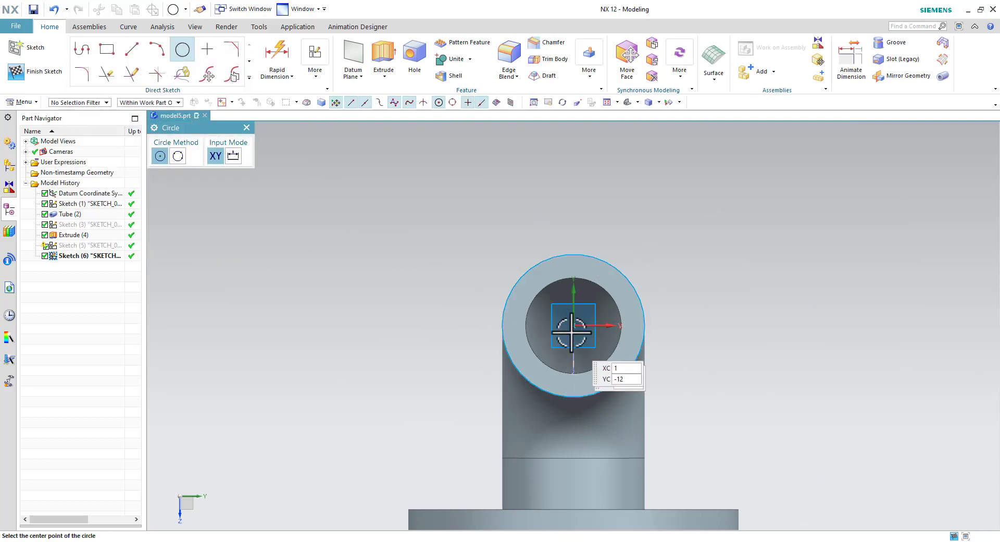
Draw 225 and 185 mm diameter circles centred on the sketch origin
{"action": "key", "text": "alt+Tab"}
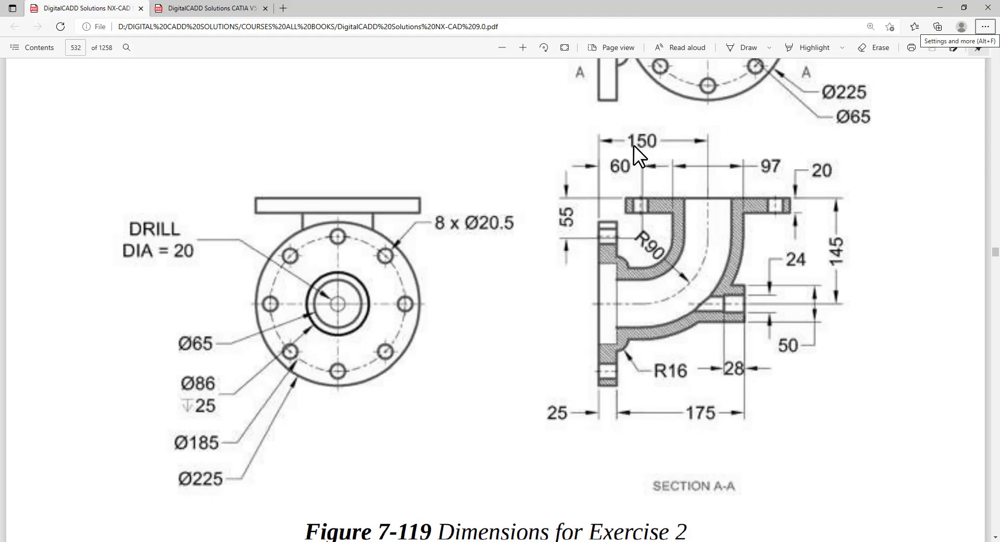
{"action": "key", "text": "alt+Tab"}
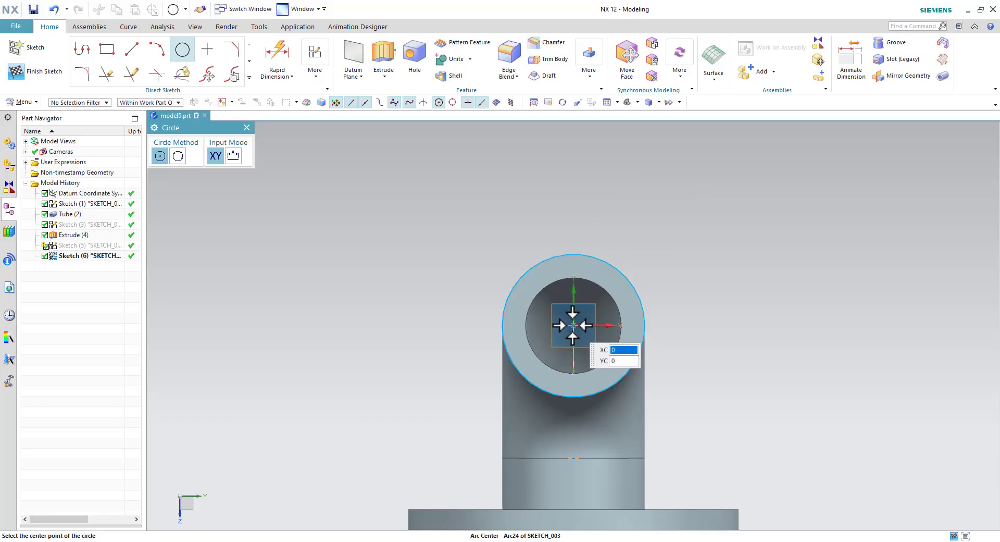
{"action": "left_click", "coordinate": [572, 325]}
{"action": "type", "text": "225"}
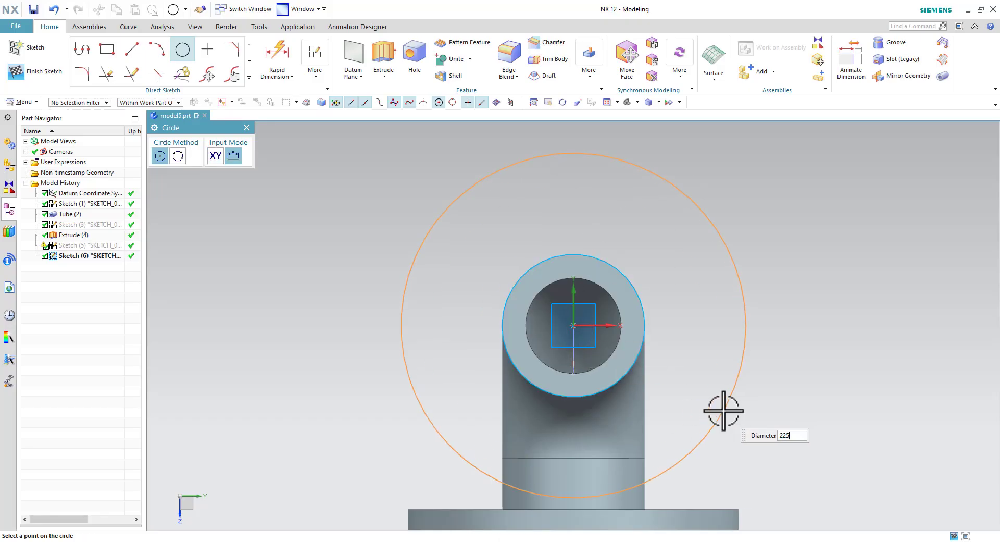
{"action": "key", "text": "Return"}
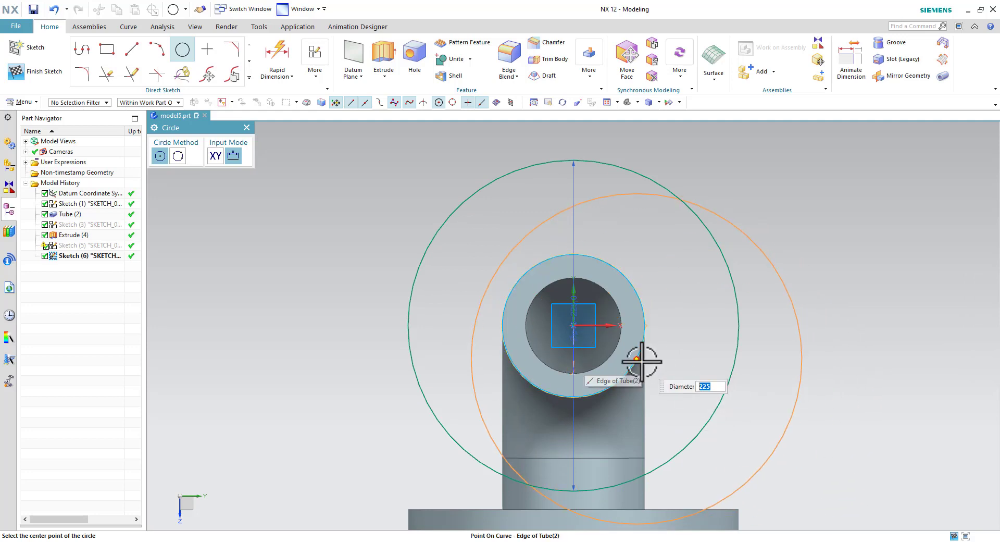
{"action": "type", "text": "185"}
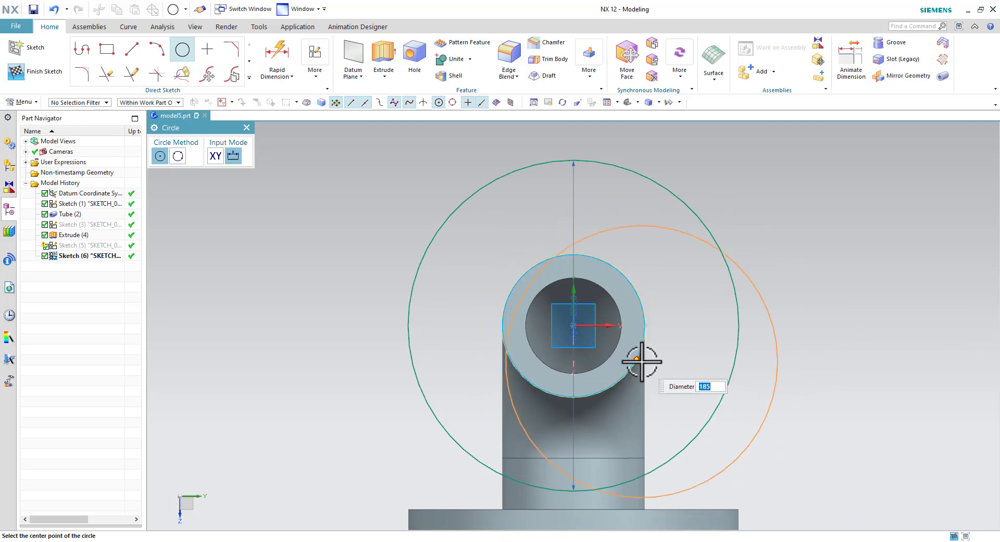
{"action": "left_click", "coordinate": [573, 325]}
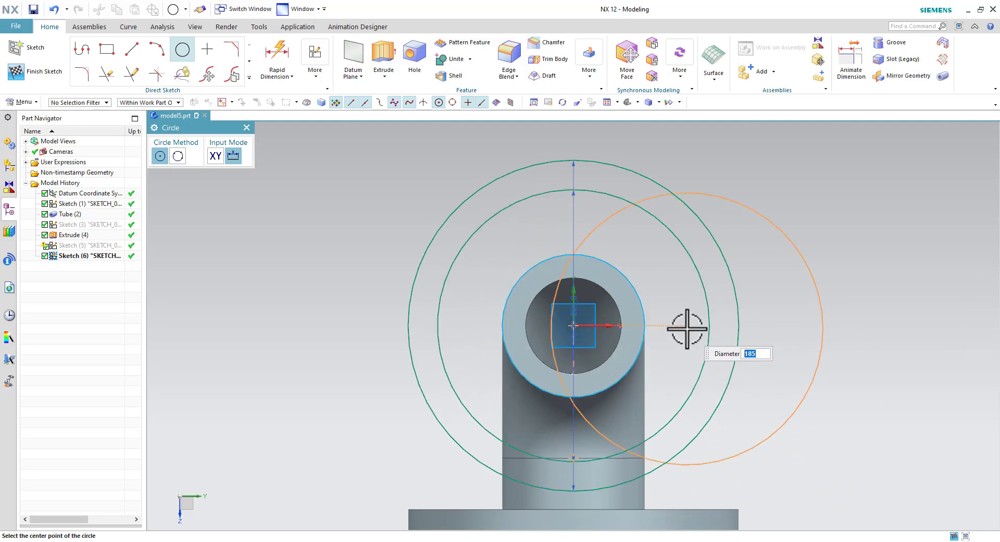
{"action": "type", "text": "20.5"}
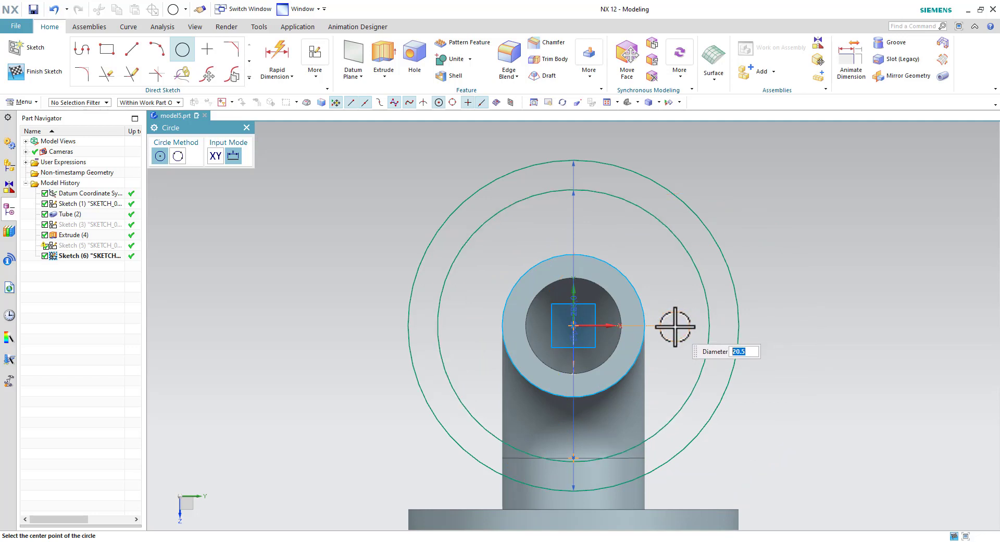
Add a 20.5 mm hole circle centred on the 185 mm circle and horizontal axis, making Ø185 reference
{"action": "left_click", "coordinate": [675, 325]}
{"action": "key", "text": "Escape"}
{"action": "scroll", "coordinate": [771, 320], "scroll_direction": "up", "scroll_amount": 4}
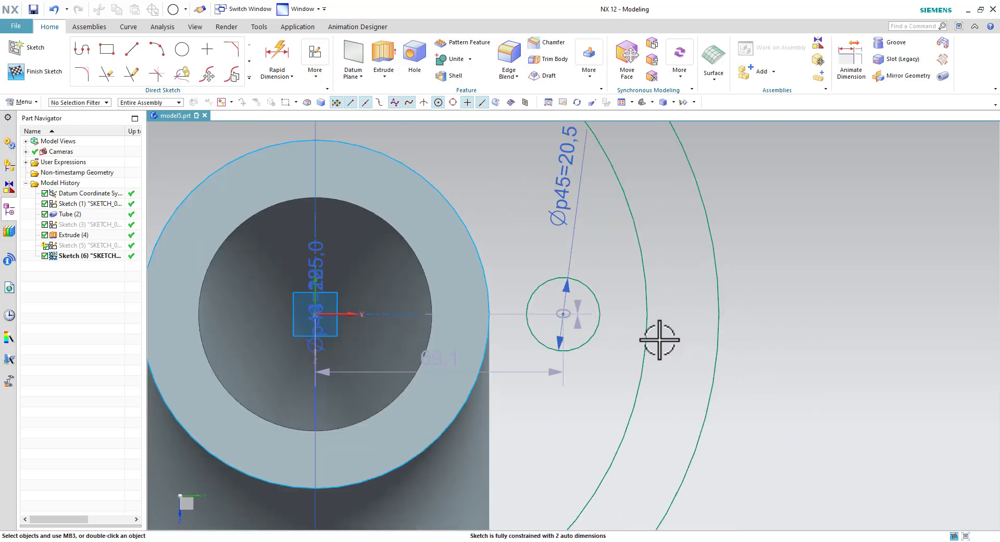
{"action": "left_click", "coordinate": [563, 314]}
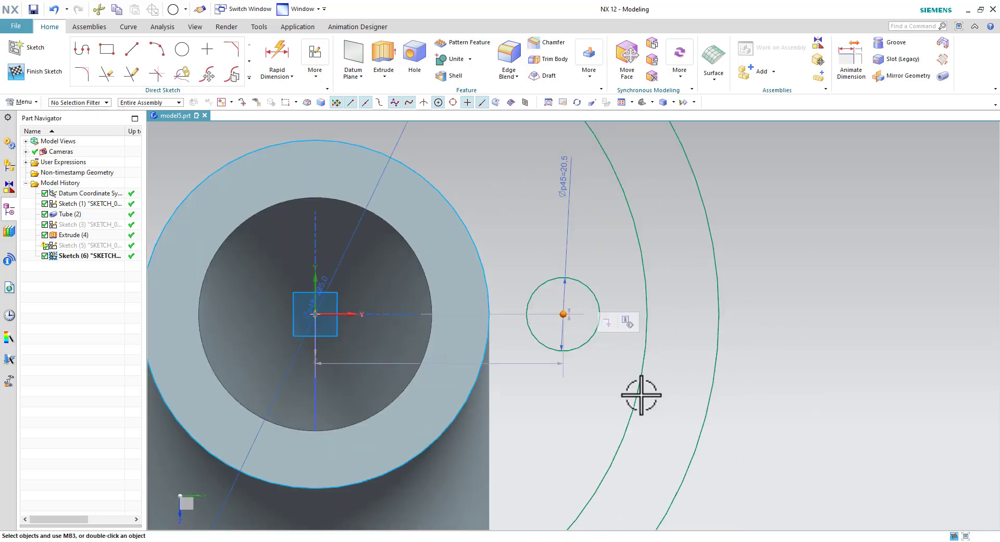
{"action": "left_click", "coordinate": [640, 393]}
{"action": "left_click", "coordinate": [659, 375]}
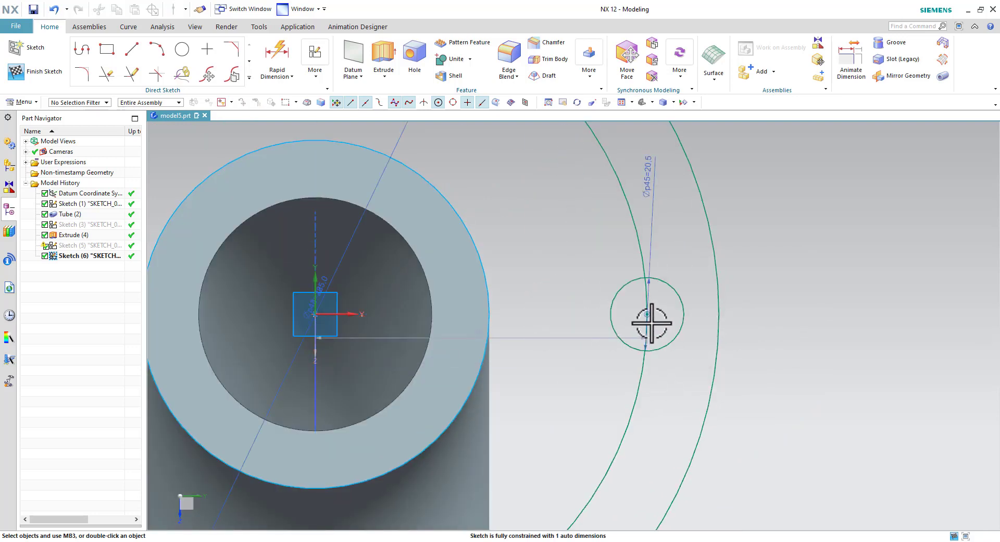
{"action": "left_click", "coordinate": [365, 313]}
{"action": "scroll", "coordinate": [563, 303], "scroll_direction": "down", "scroll_amount": 3}
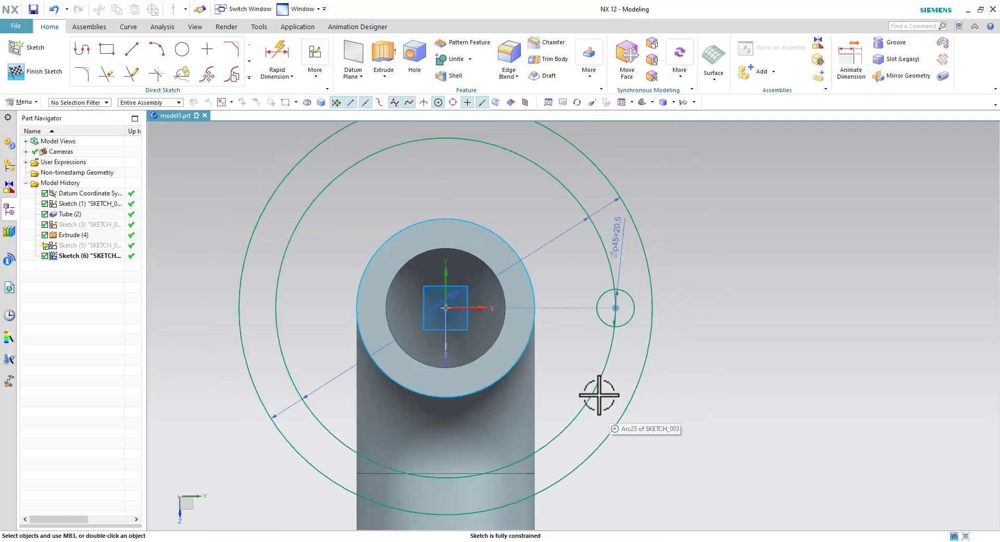
{"action": "left_click", "coordinate": [596, 397]}
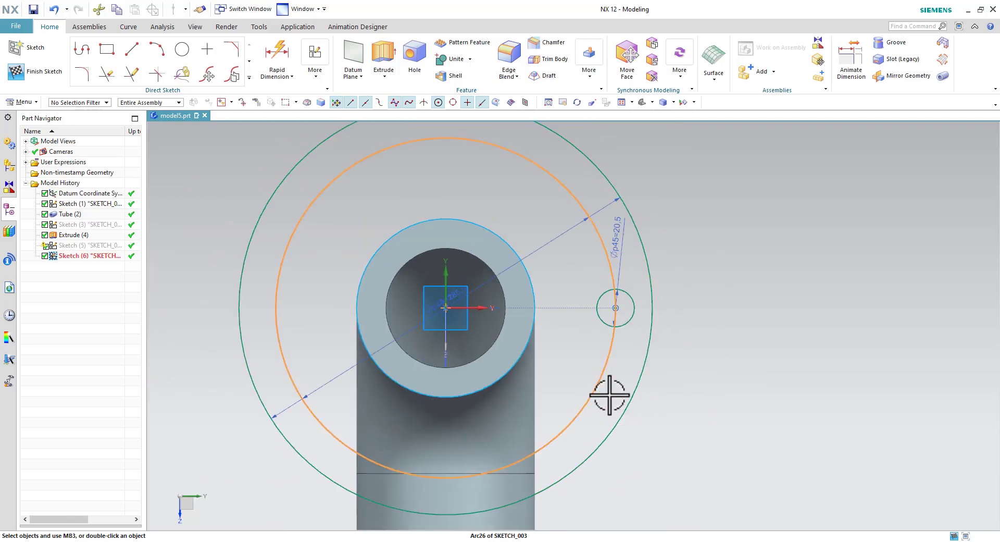
{"action": "left_click", "coordinate": [16, 70]}
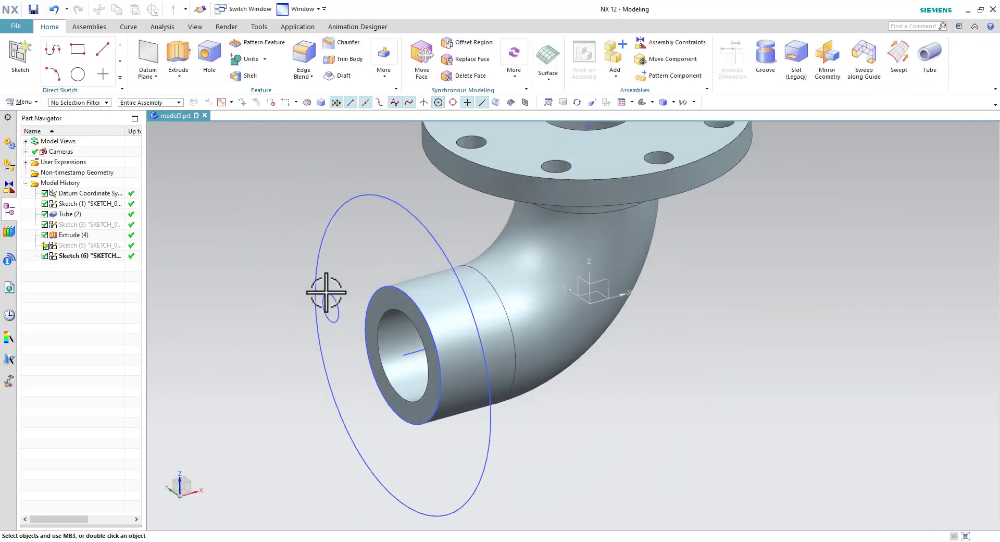
Pattern the 20.5 mm hole circularly into eight holes at 45° about the bore centre and finish the sketch
{"action": "double_click", "coordinate": [336, 300]}
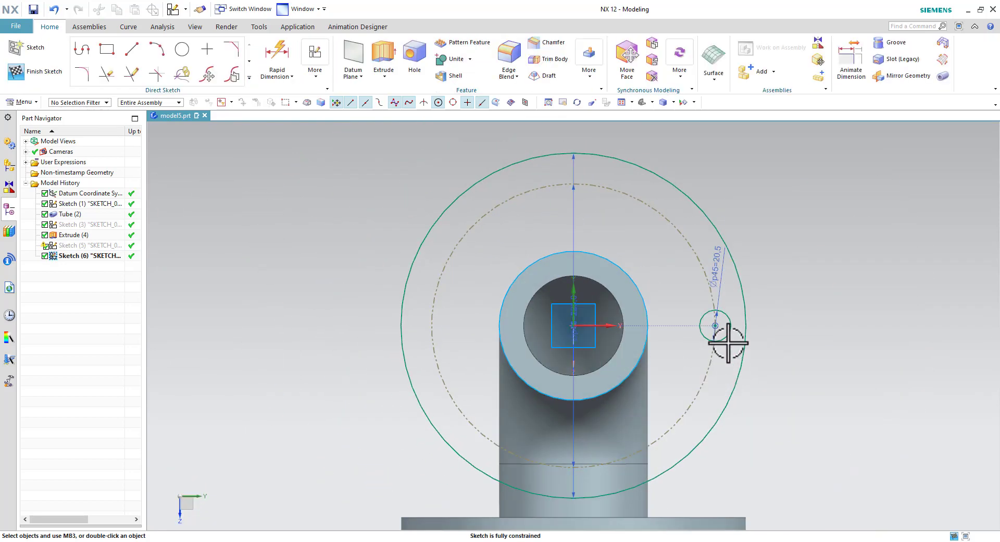
{"action": "left_click", "coordinate": [716, 330]}
{"action": "left_click", "coordinate": [249, 77]}
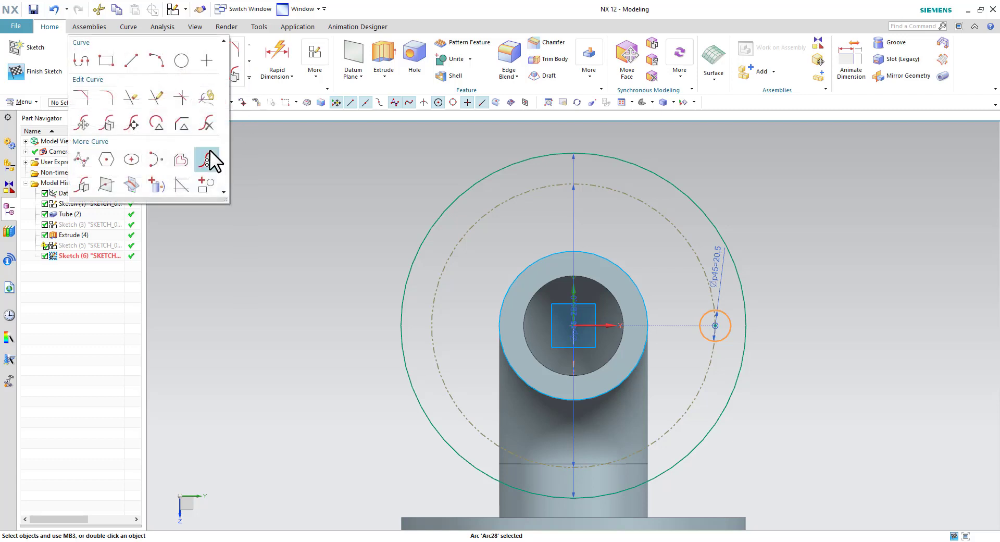
{"action": "left_click", "coordinate": [208, 150]}
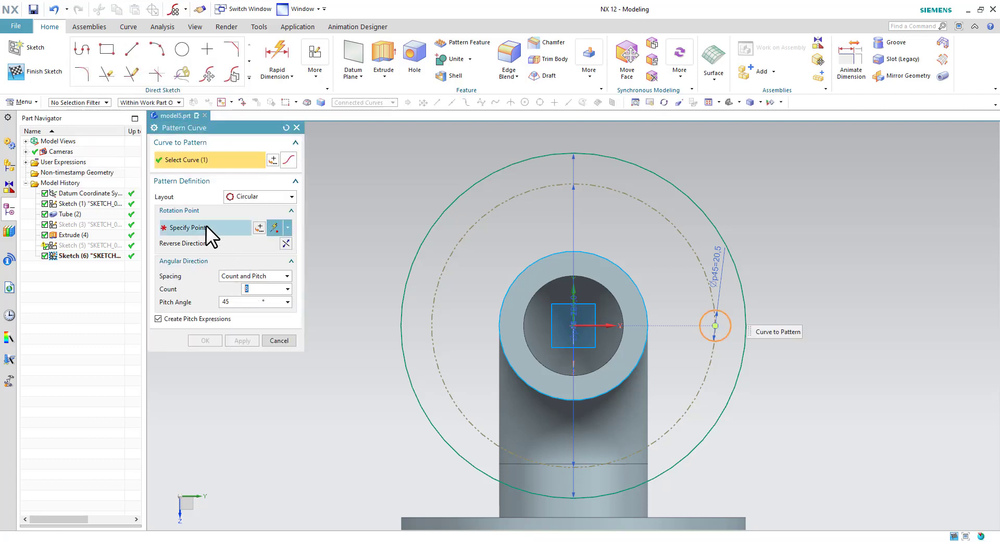
{"action": "left_click", "coordinate": [206, 227]}
{"action": "left_click", "coordinate": [576, 327]}
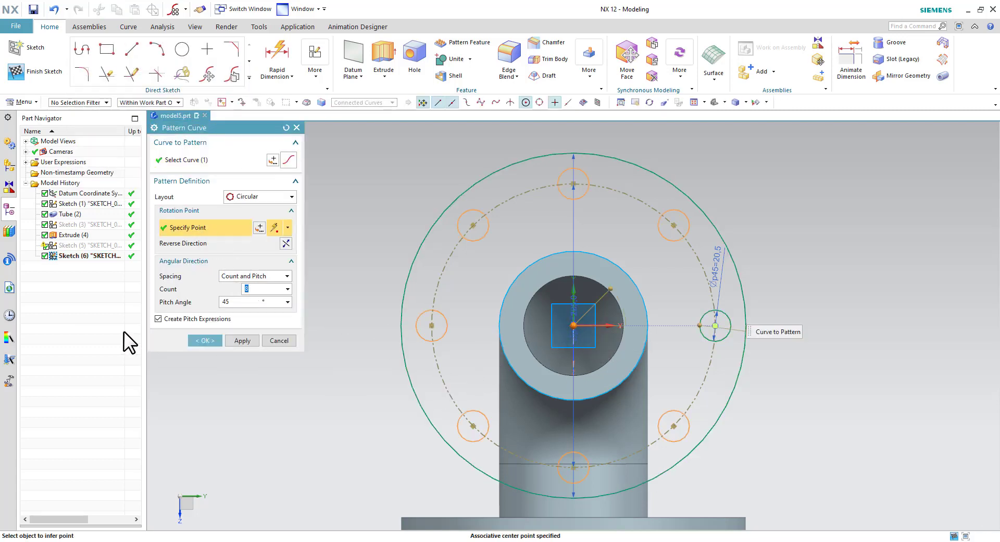
{"action": "left_click", "coordinate": [204, 340]}
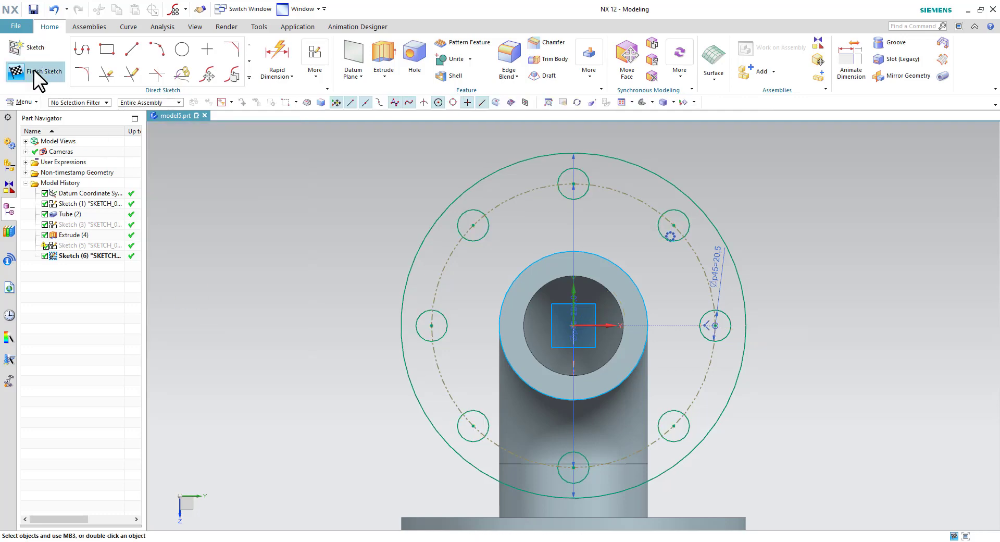
{"action": "left_click", "coordinate": [34, 69]}
Extrude the flange sketch 25 mm in the reversed direction, united with the elbow body
{"action": "left_click", "coordinate": [178, 58]}
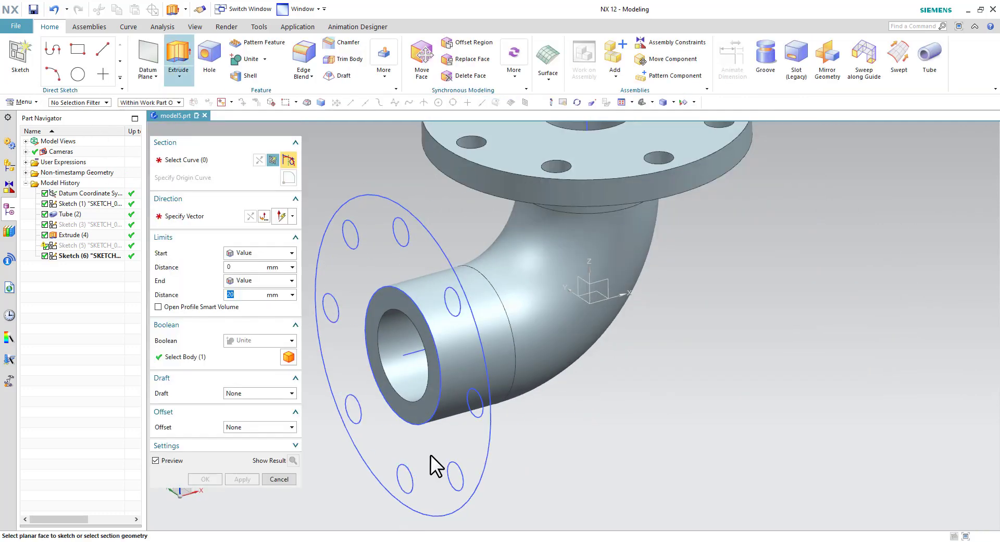
{"action": "left_click", "coordinate": [436, 442]}
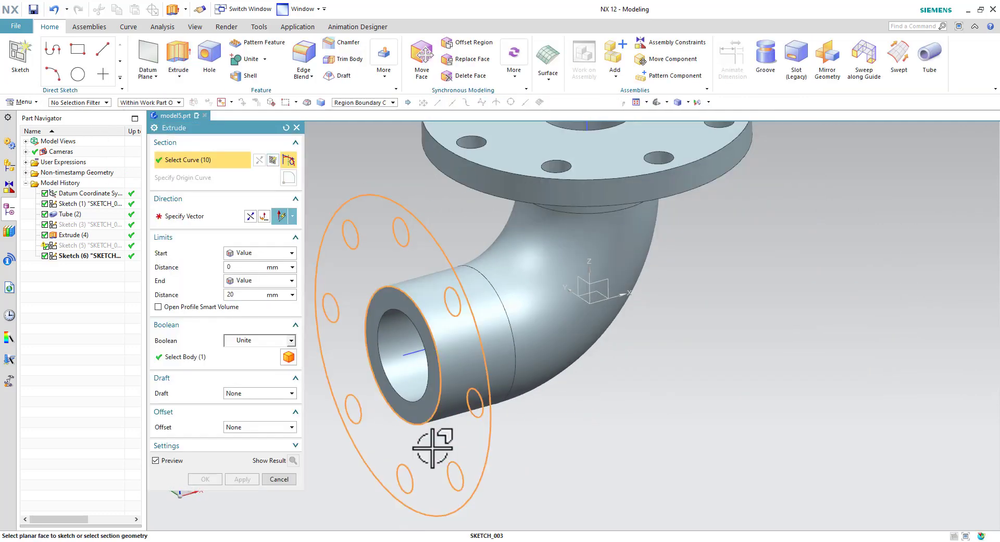
{"action": "left_click", "coordinate": [251, 215]}
{"action": "key", "text": "alt+Tab"}
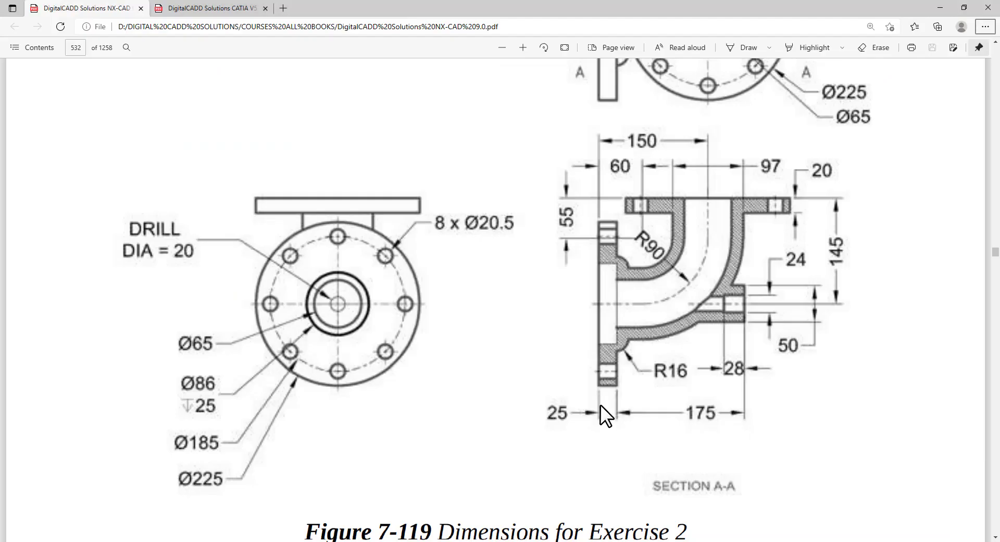
{"action": "key", "text": "alt+Tab"}
{"action": "left_click_drag", "start_coordinate": [243, 294], "coordinate": [196, 295]}
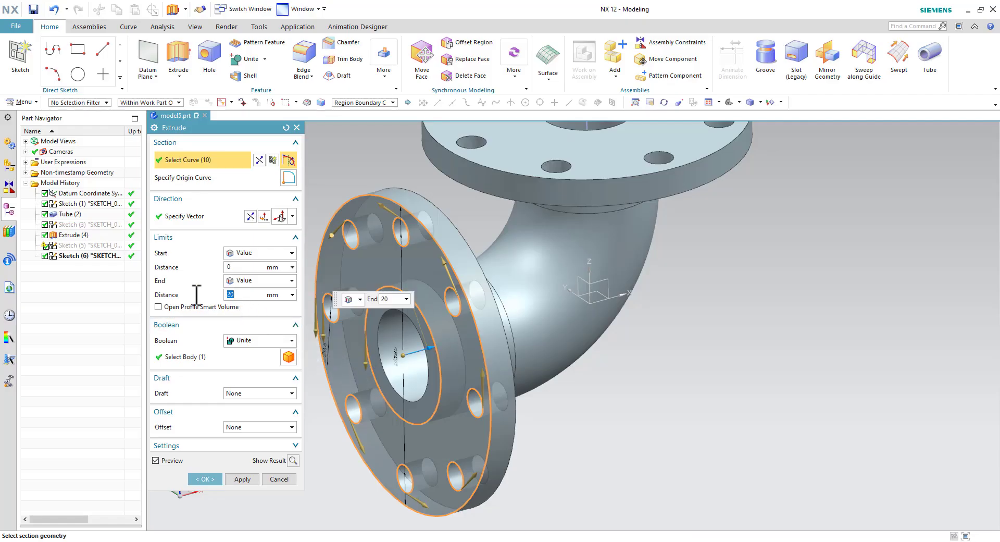
{"action": "type", "text": "25"}
{"action": "left_click", "coordinate": [233, 356]}
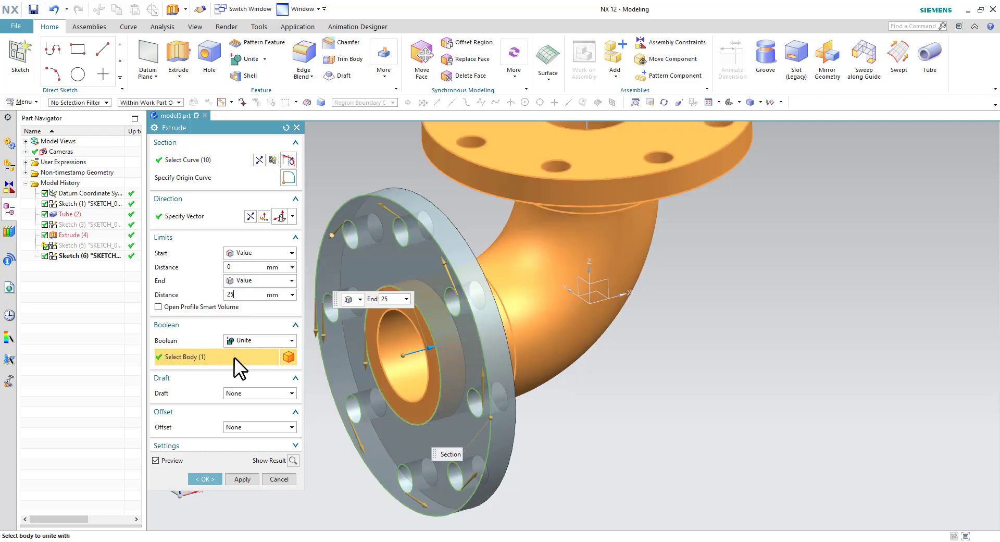
{"action": "left_click", "coordinate": [214, 476]}
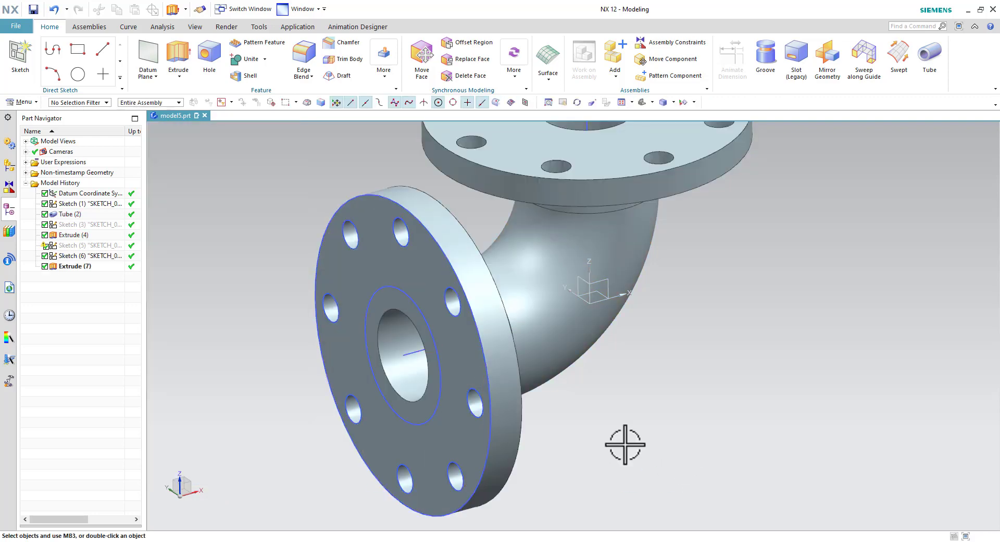
{"action": "left_click", "coordinate": [490, 441]}
Orbit the elbow to inspect the new flange and both flanges
{"action": "left_click", "coordinate": [610, 408]}
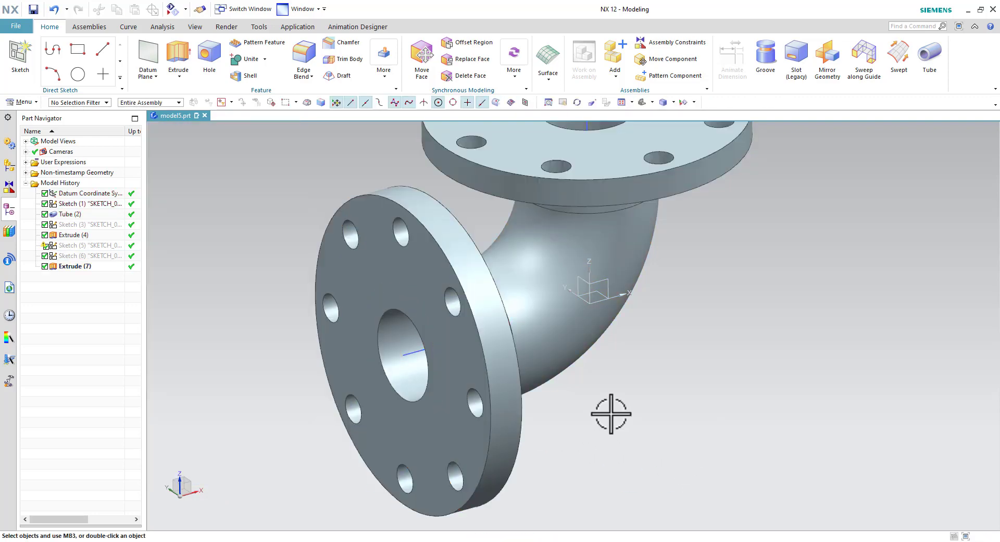
{"action": "mouse_move", "coordinate": [610, 408]}
{"action": "middle_mouse_down"}
{"action": "mouse_move", "coordinate": [581, 382]}
{"action": "mouse_move", "coordinate": [602, 408]}
{"action": "mouse_move", "coordinate": [492, 378]}
{"action": "middle_mouse_up"}
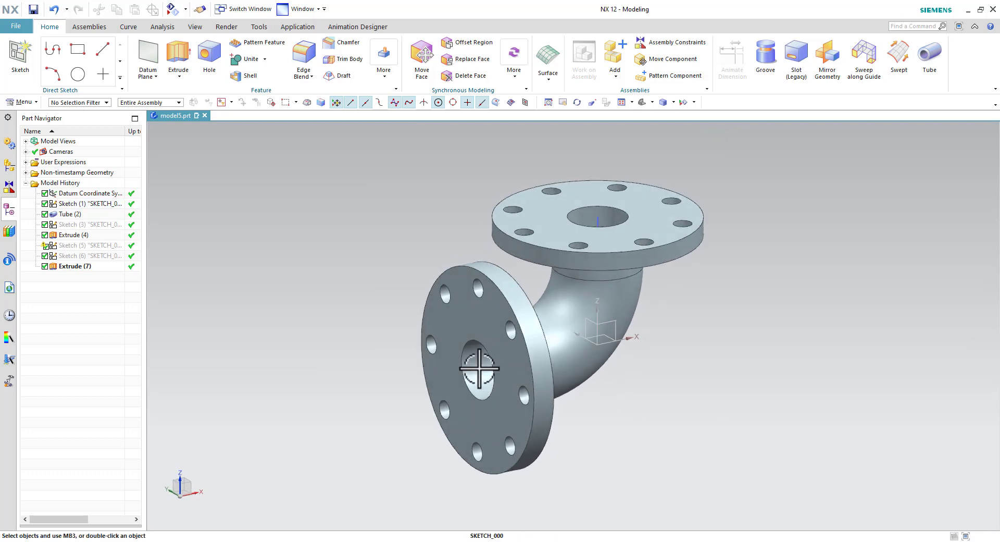
{"action": "left_click", "coordinate": [478, 368]}
{"action": "left_click", "coordinate": [631, 384]}
{"action": "mouse_move", "coordinate": [632, 383]}
{"action": "middle_mouse_down"}
{"action": "mouse_move", "coordinate": [603, 383]}
{"action": "mouse_move", "coordinate": [587, 357]}
{"action": "mouse_move", "coordinate": [607, 380]}
{"action": "middle_mouse_up"}
Review the reference drawing again, then start a new Tube feature
{"action": "key", "text": "alt+Tab"}
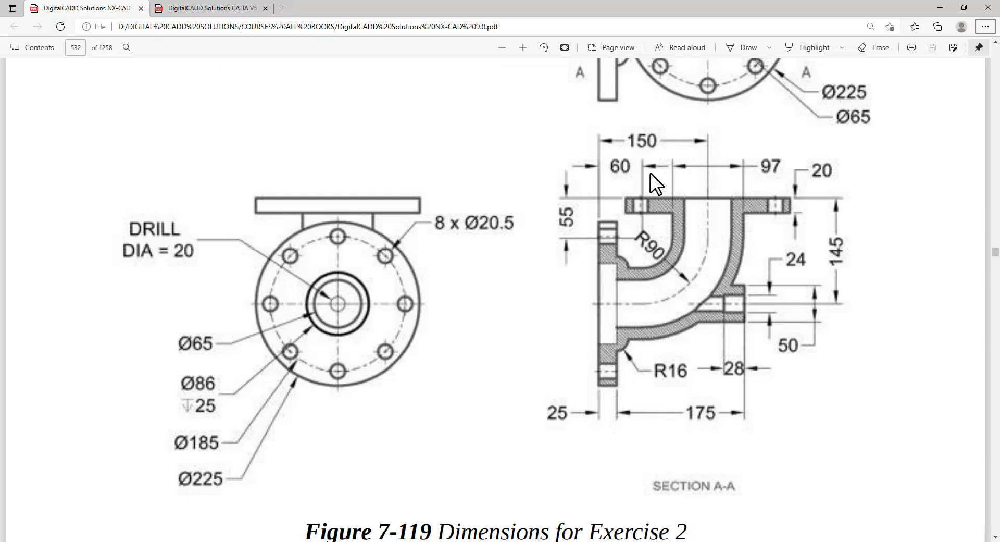
{"action": "key", "text": "alt+Tab"}
{"action": "mouse_move", "coordinate": [598, 402]}
{"action": "middle_mouse_down"}
{"action": "mouse_move", "coordinate": [542, 409]}
{"action": "mouse_move", "coordinate": [521, 327]}
{"action": "mouse_move", "coordinate": [601, 375]}
{"action": "middle_mouse_up"}
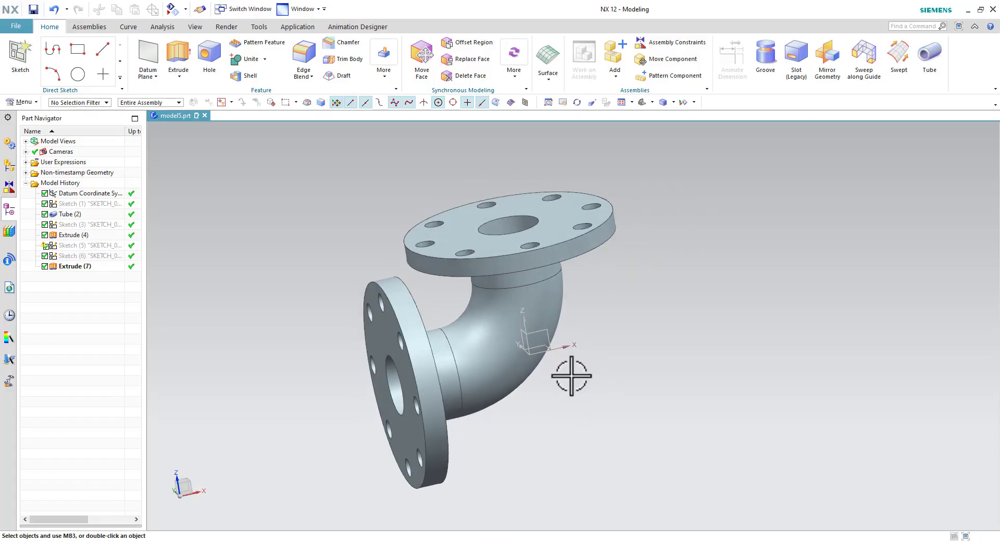
{"action": "key", "text": "alt+Tab"}
{"action": "scroll", "coordinate": [560, 398], "scroll_direction": "up", "scroll_amount": 5}
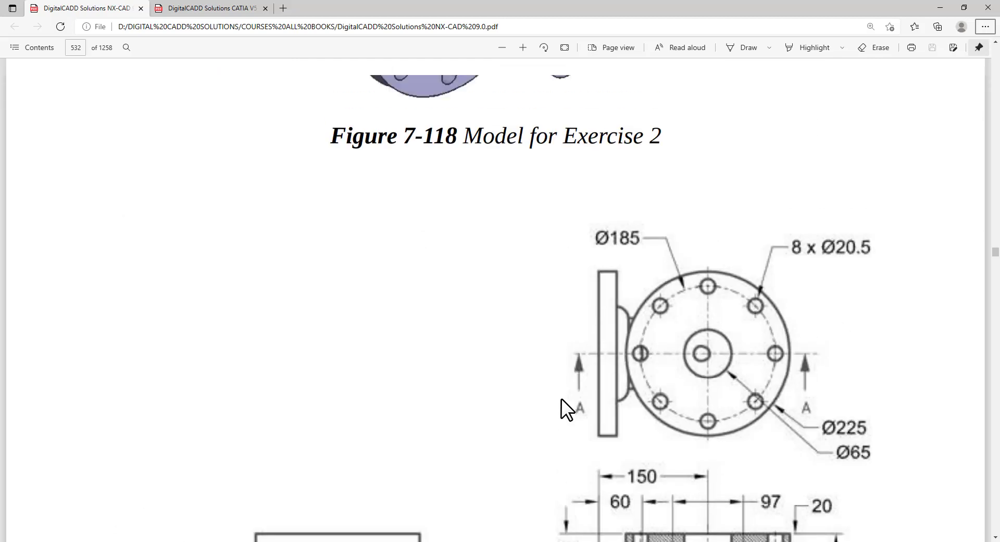
{"action": "scroll", "coordinate": [507, 360], "scroll_direction": "up", "scroll_amount": 5}
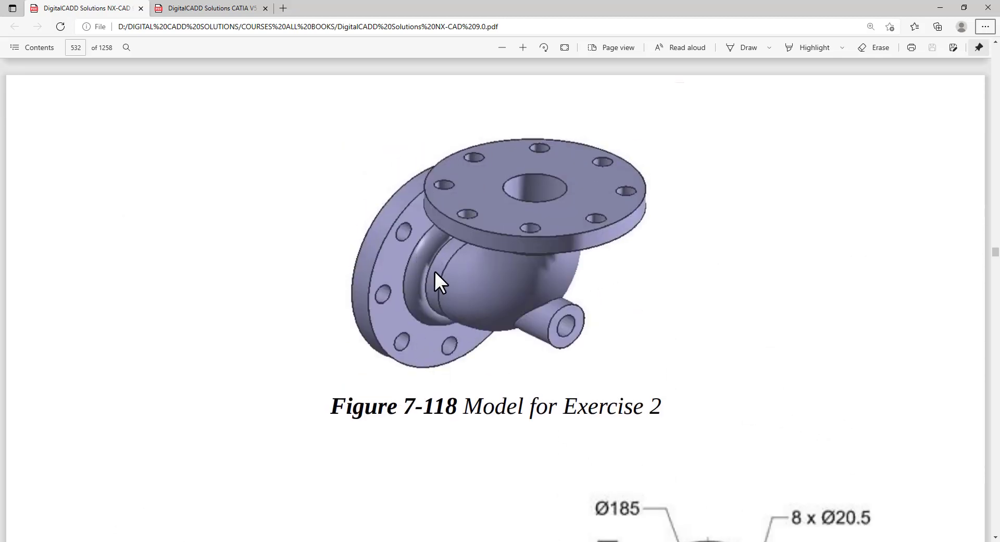
{"action": "key", "text": "alt+Tab"}
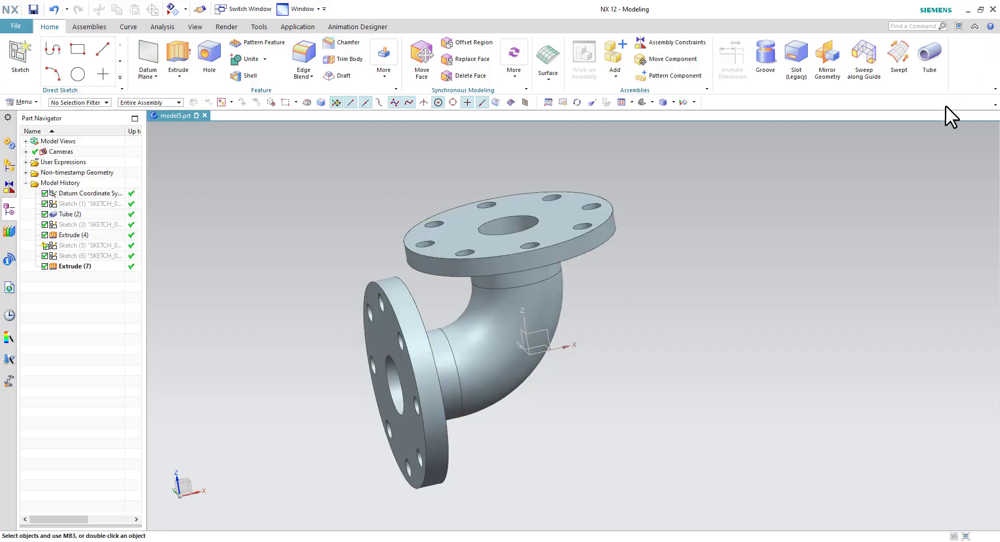
{"action": "left_click", "coordinate": [929, 57]}
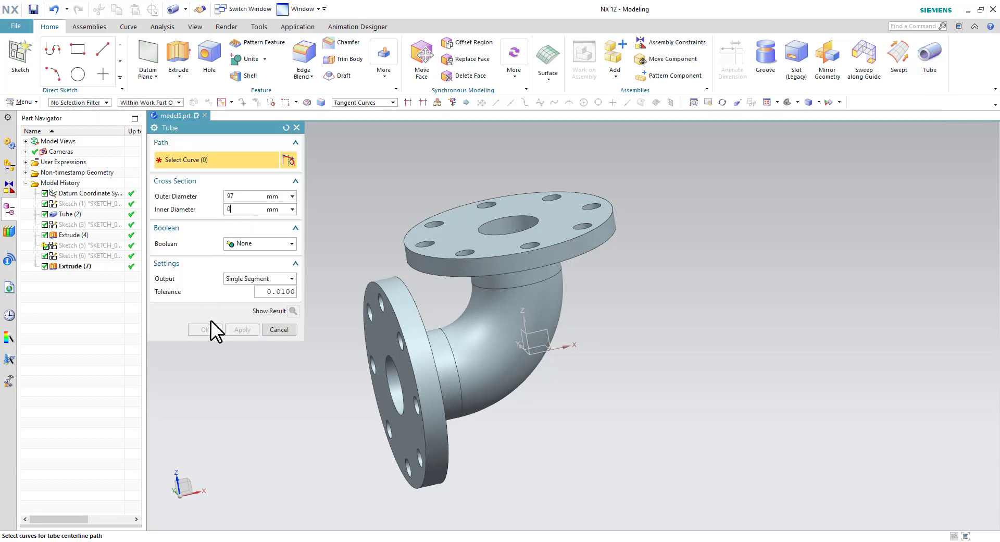
Create a 32 mm solid tube along the pipe-to-flange junction edge
{"action": "key", "text": "alt+Tab"}
{"action": "scroll", "coordinate": [526, 433], "scroll_direction": "down", "scroll_amount": 5}
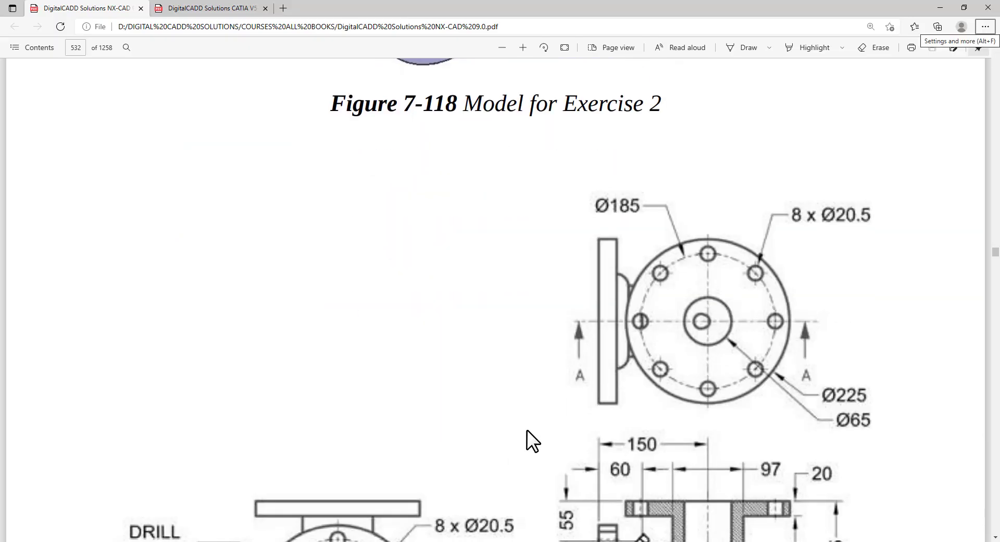
{"action": "scroll", "coordinate": [526, 432], "scroll_direction": "down", "scroll_amount": 5}
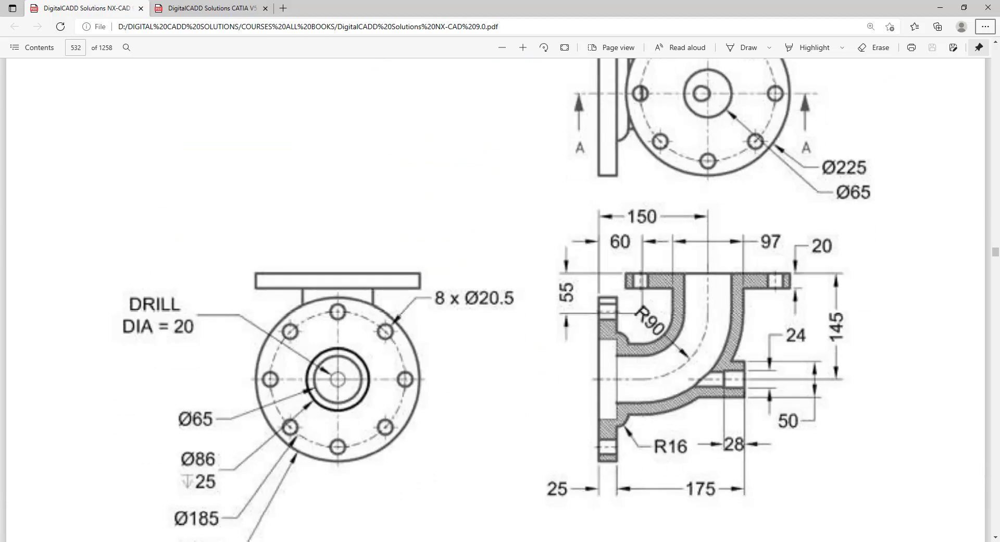
{"action": "key", "text": "alt+Tab"}
{"action": "double_click", "coordinate": [241, 196]}
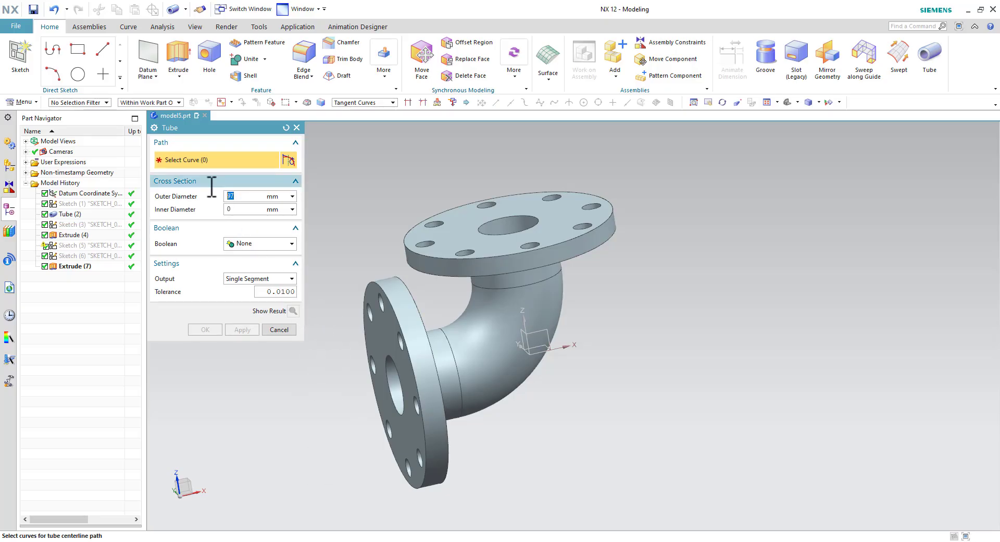
{"action": "type", "text": "2"}
{"action": "middle_click_drag", "start_coordinate": [576, 458], "coordinate": [584, 458]}
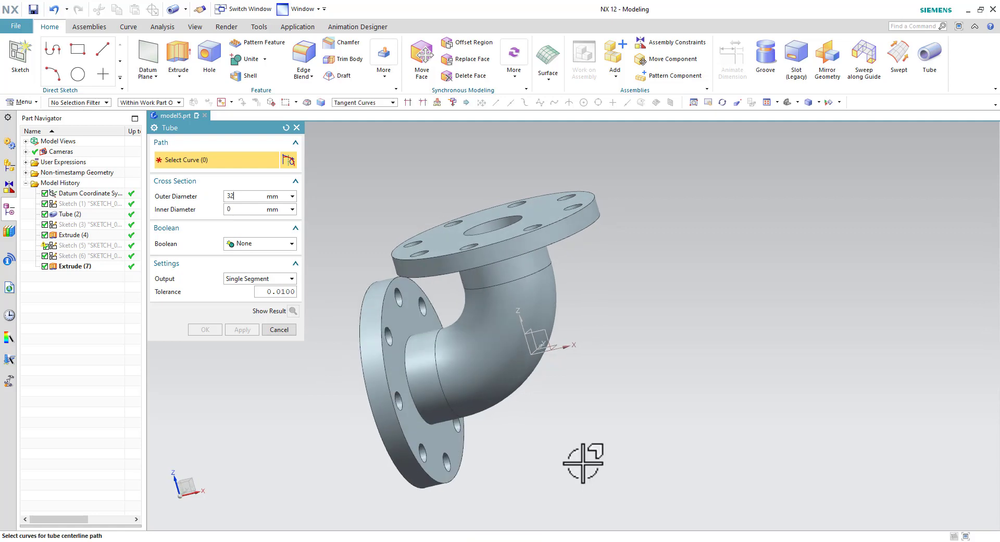
{"action": "left_click", "coordinate": [419, 411]}
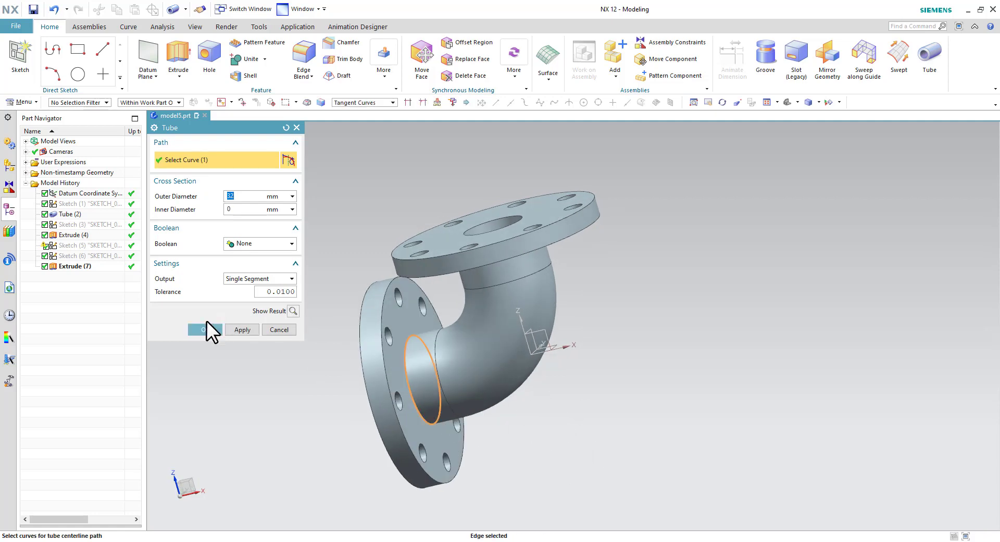
{"action": "left_click", "coordinate": [204, 329]}
Unite the tube with the elbow body, elbow as target and tube as tool
{"action": "mouse_move", "coordinate": [625, 429]}
{"action": "middle_mouse_down"}
{"action": "mouse_move", "coordinate": [666, 398]}
{"action": "mouse_move", "coordinate": [621, 417]}
{"action": "middle_mouse_up"}
{"action": "left_click", "coordinate": [248, 59]}
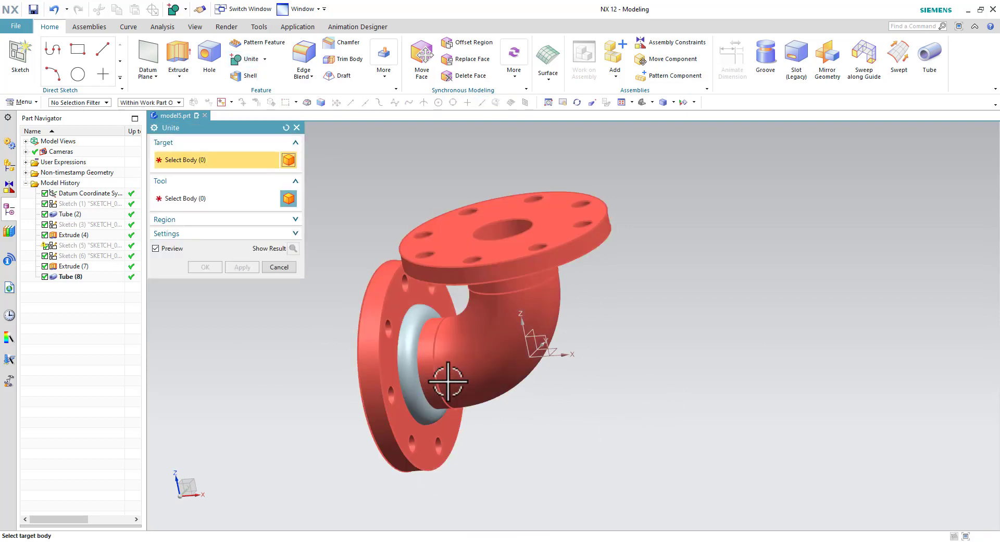
{"action": "left_click", "coordinate": [420, 378]}
{"action": "left_click", "coordinate": [205, 266]}
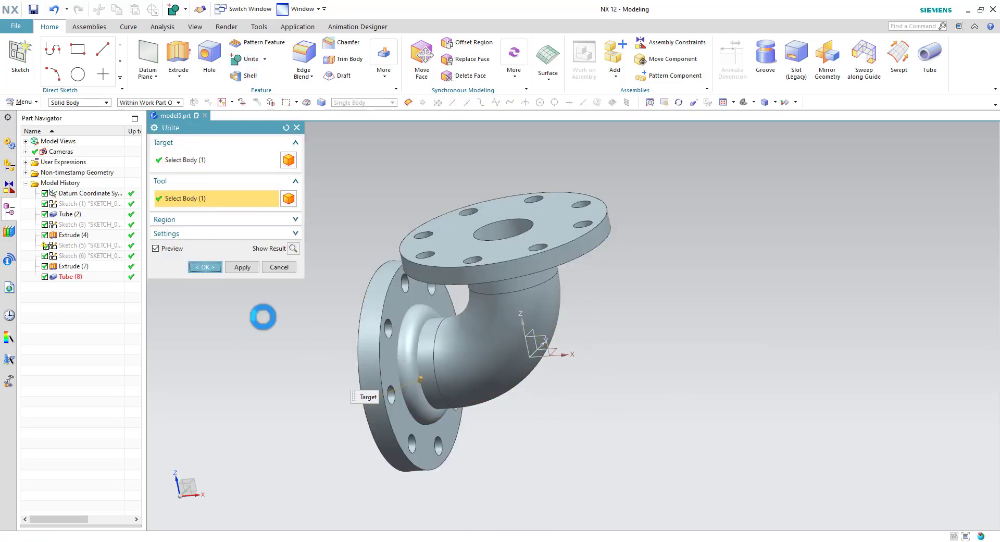
{"action": "mouse_move", "coordinate": [518, 440]}
{"action": "middle_mouse_down"}
{"action": "mouse_move", "coordinate": [583, 411]}
{"action": "mouse_move", "coordinate": [554, 439]}
{"action": "mouse_move", "coordinate": [620, 415]}
{"action": "middle_mouse_up"}
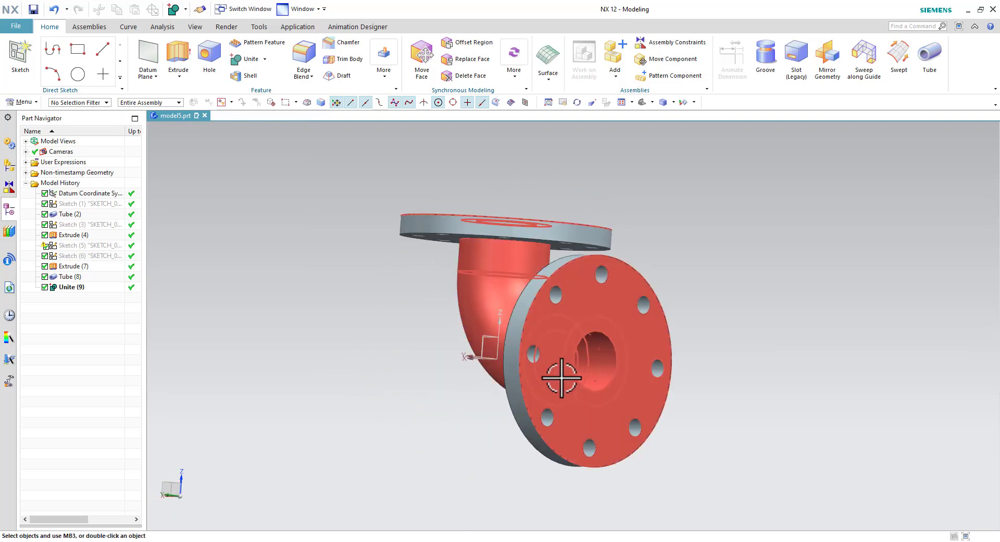
{"action": "scroll", "coordinate": [558, 379], "scroll_direction": "up", "scroll_amount": 6}
{"action": "scroll", "coordinate": [690, 364], "scroll_direction": "down", "scroll_amount": 6}
{"action": "middle_click_drag", "start_coordinate": [681, 380], "coordinate": [792, 458]}
{"action": "mouse_move", "coordinate": [725, 459]}
{"action": "middle_mouse_down"}
{"action": "mouse_move", "coordinate": [681, 428]}
{"action": "mouse_move", "coordinate": [665, 435]}
{"action": "middle_mouse_up"}
{"action": "key", "text": "alt+Tab"}
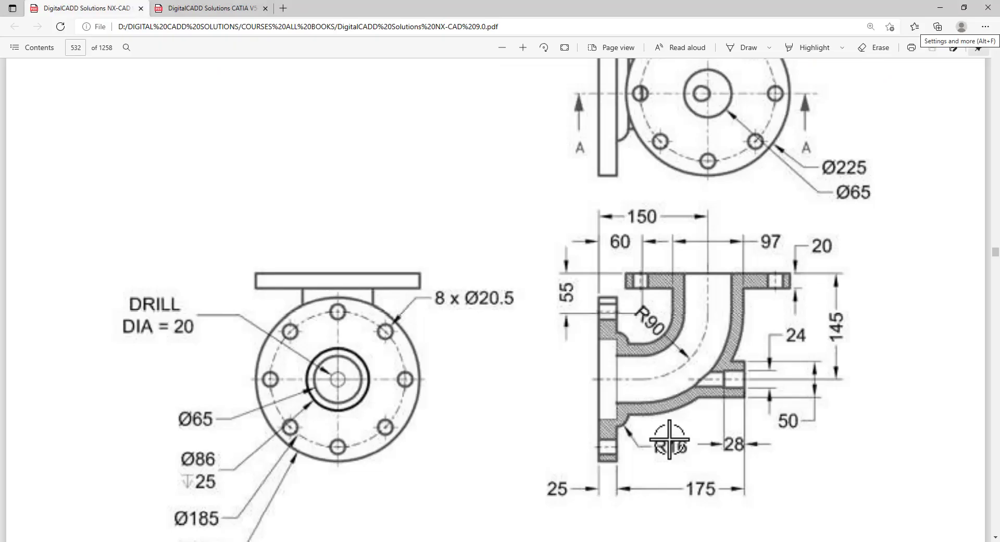
{"action": "scroll", "coordinate": [245, 456], "scroll_direction": "down", "scroll_amount": 2}
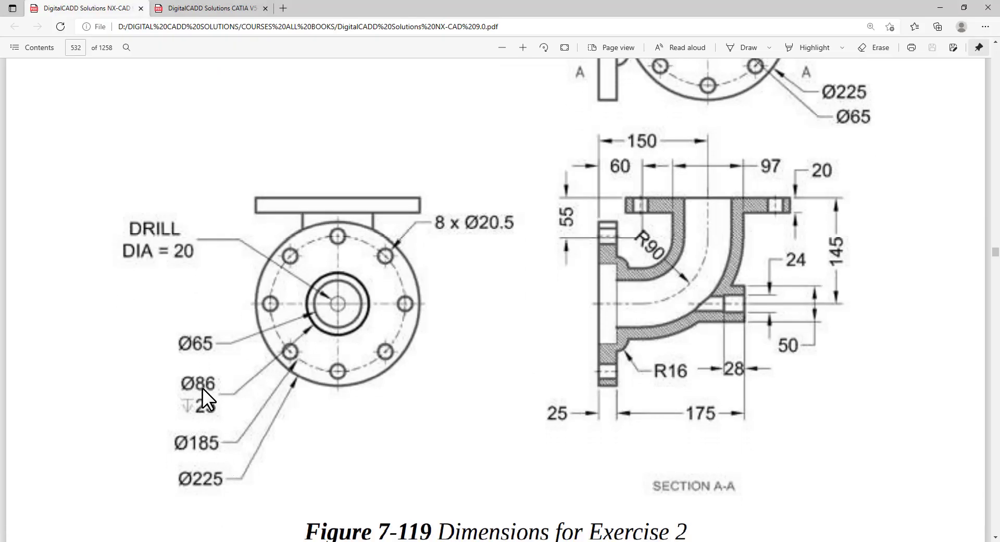
{"action": "key", "text": "alt+Tab"}
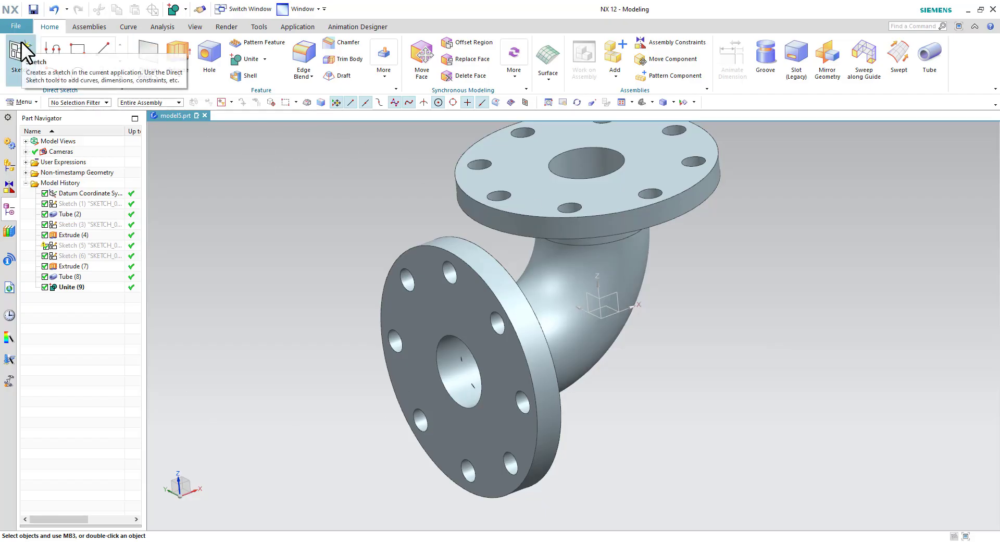
{"action": "left_click", "coordinate": [209, 57]}
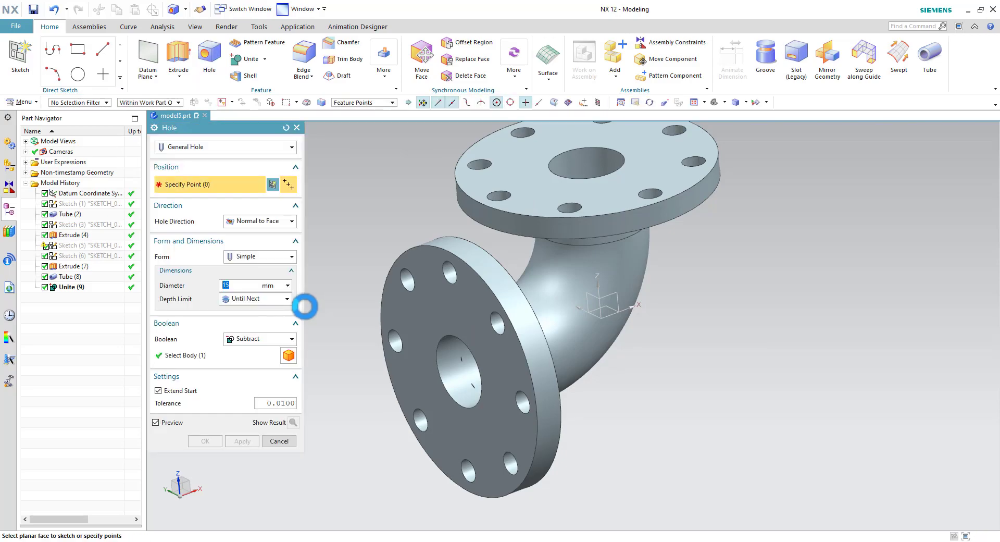
{"action": "key", "text": "alt+Tab"}
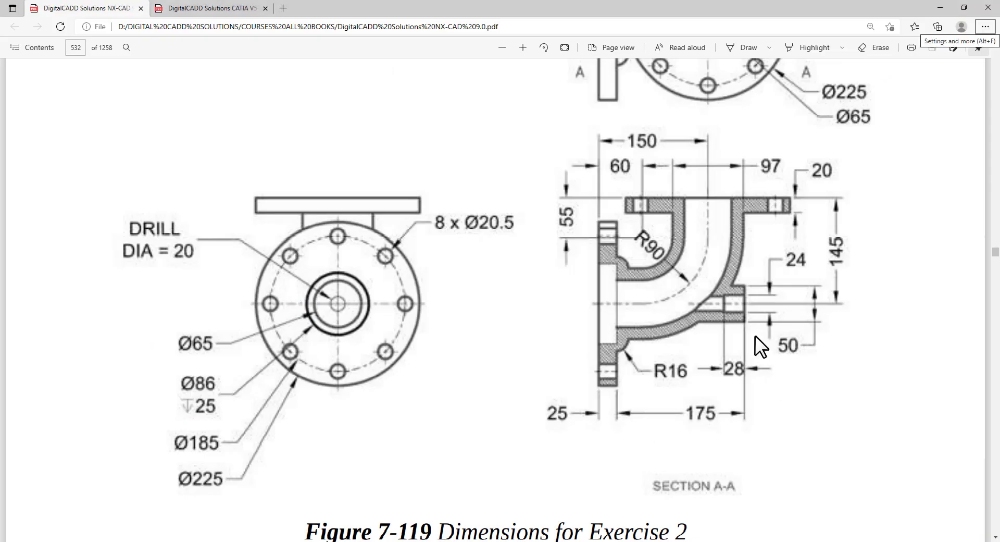
{"action": "key", "text": "alt+Tab"}
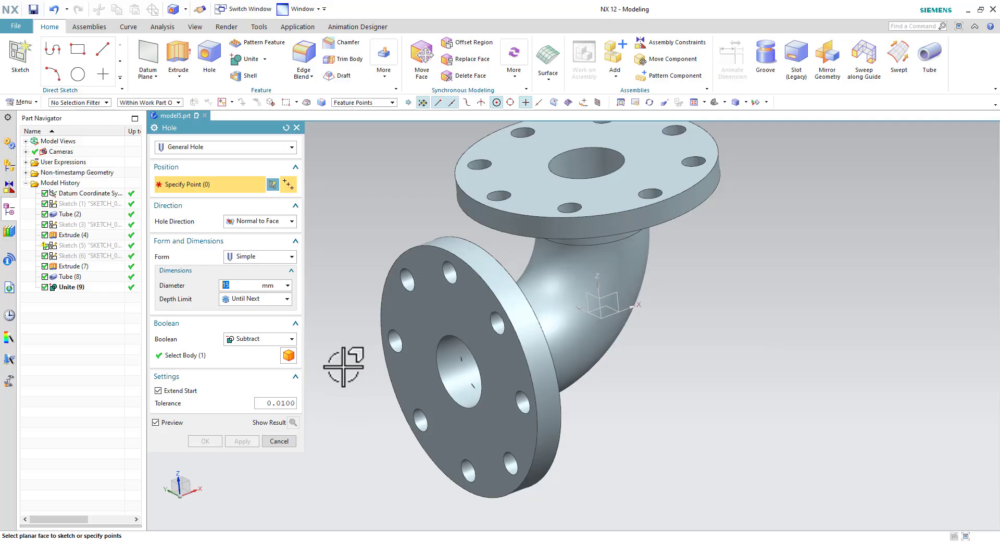
{"action": "left_click", "coordinate": [274, 439]}
{"action": "mouse_move", "coordinate": [274, 440]}
{"action": "middle_mouse_down"}
{"action": "mouse_move", "coordinate": [714, 409]}
{"action": "mouse_move", "coordinate": [719, 430]}
{"action": "mouse_move", "coordinate": [743, 435]}
{"action": "middle_mouse_up"}
{"action": "key", "text": "alt+Tab"}
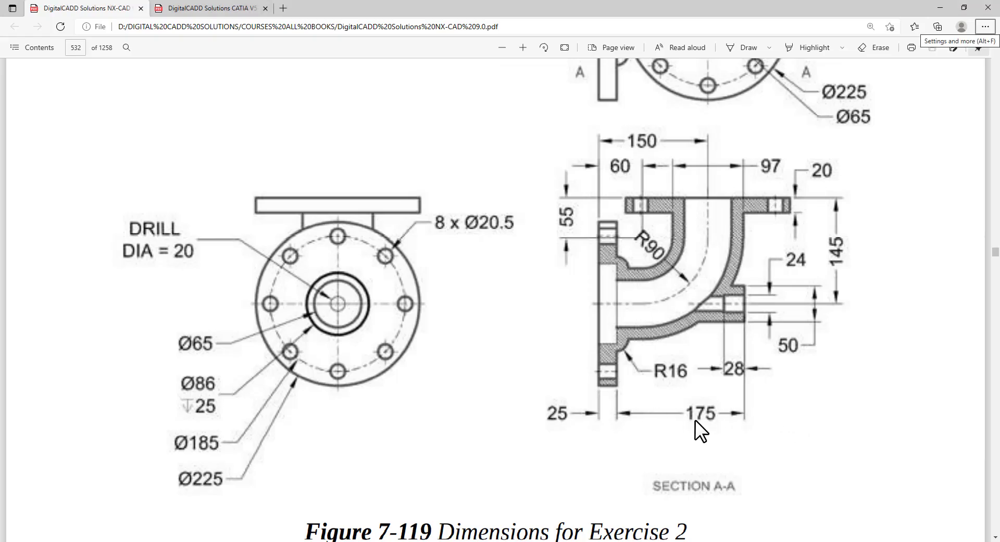
{"action": "key", "text": "alt+Tab"}
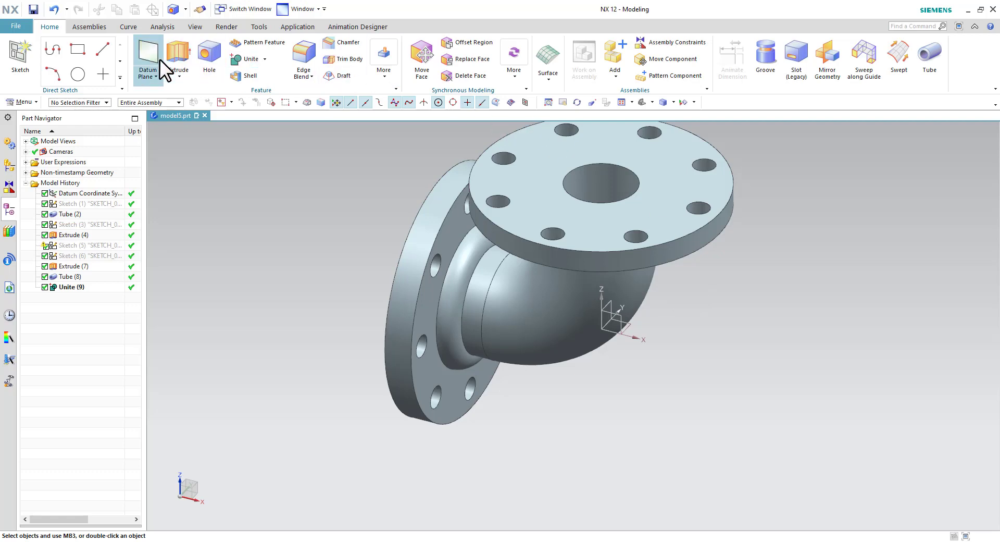
Create a datum plane offset 175 mm from the side flange face and select it
{"action": "left_click", "coordinate": [159, 58]}
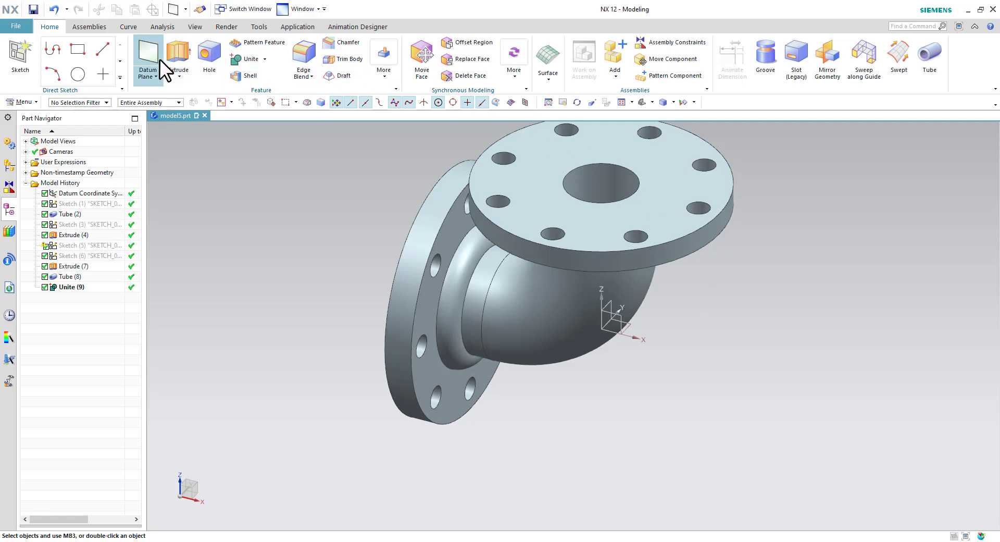
{"action": "left_click", "coordinate": [457, 385]}
{"action": "type", "text": "175"}
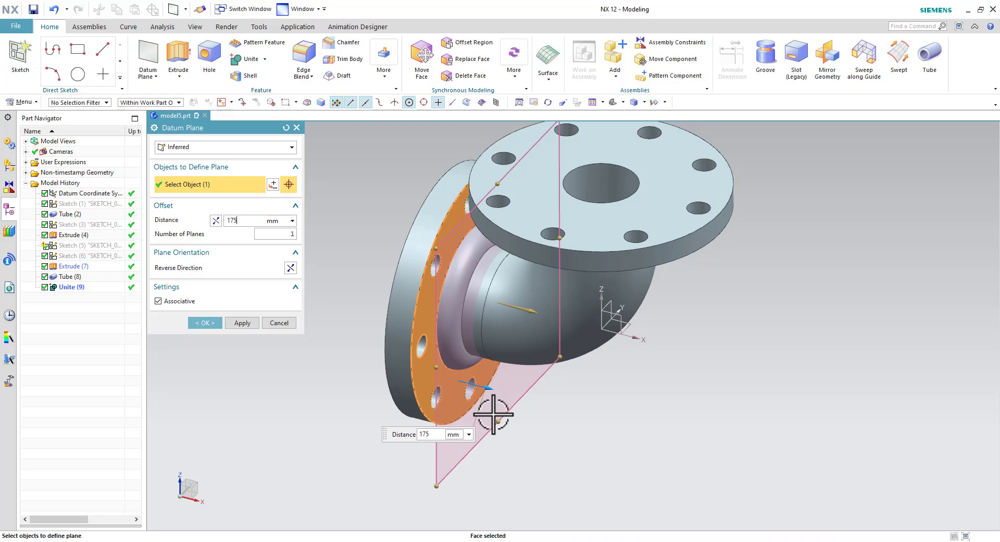
{"action": "key", "text": "Return"}
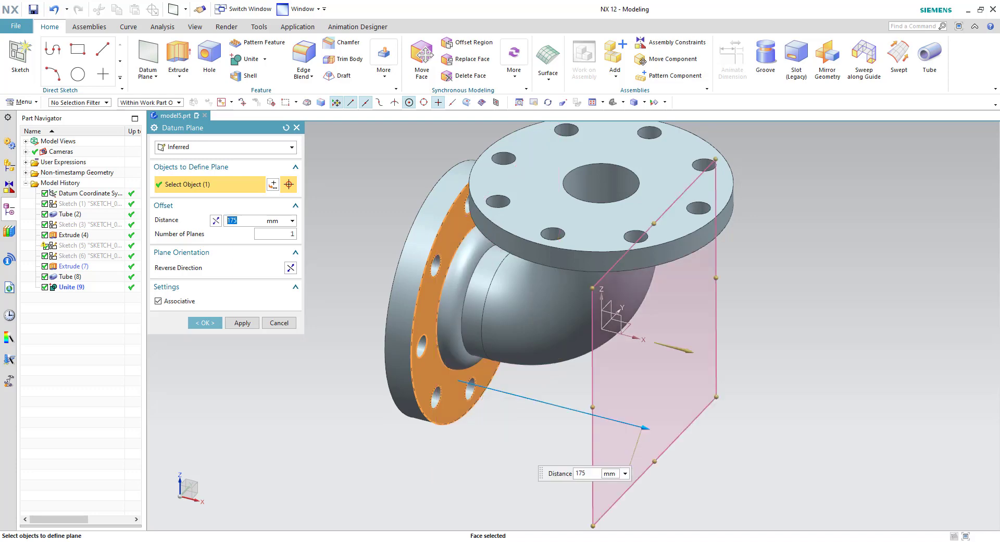
{"action": "left_click", "coordinate": [203, 318]}
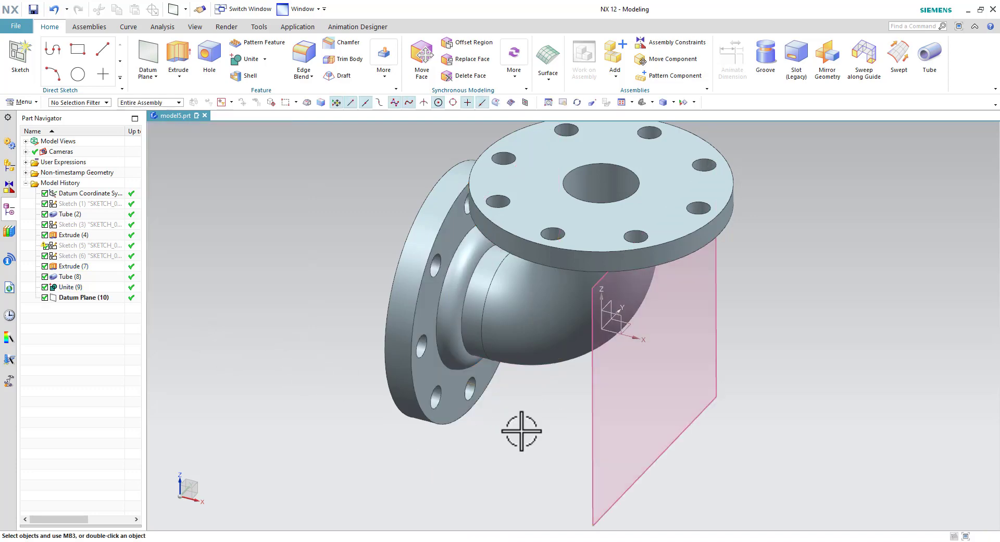
{"action": "mouse_move", "coordinate": [519, 430]}
{"action": "middle_mouse_down"}
{"action": "mouse_move", "coordinate": [500, 408]}
{"action": "mouse_move", "coordinate": [753, 326]}
{"action": "middle_mouse_up"}
{"action": "left_click", "coordinate": [726, 305]}
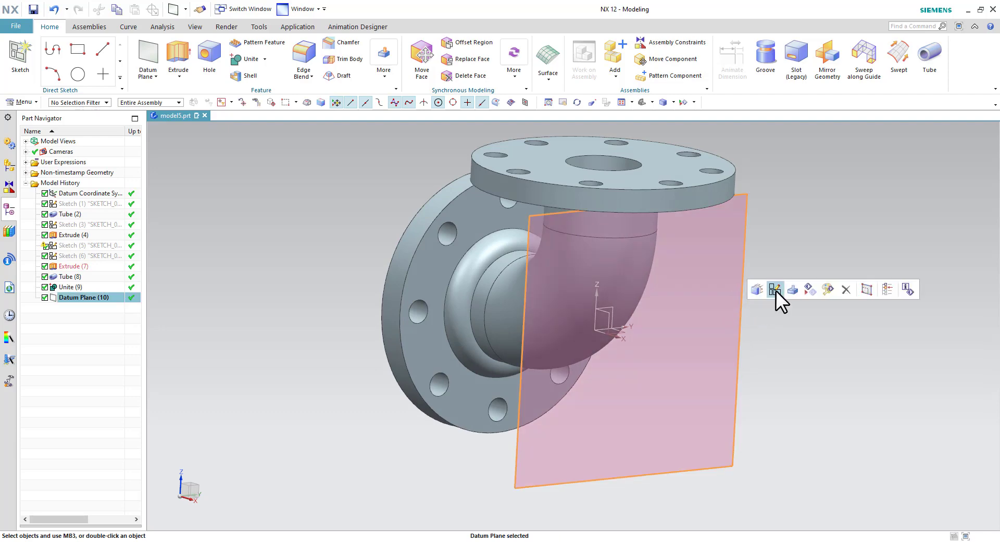
Start a new sketch on the 175 mm offset datum plane
{"action": "left_click", "coordinate": [8, 68]}
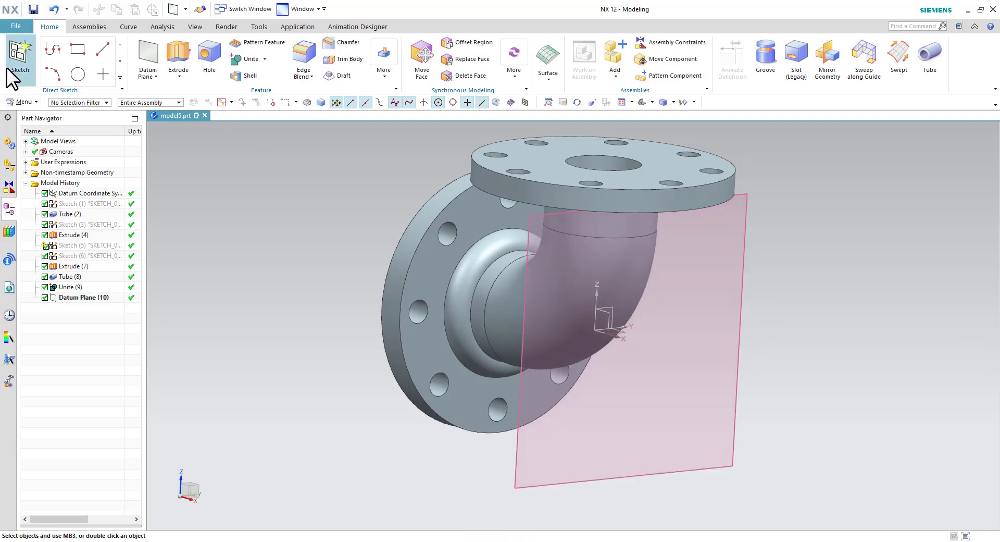
{"action": "left_click", "coordinate": [738, 268]}
{"action": "left_click", "coordinate": [248, 259]}
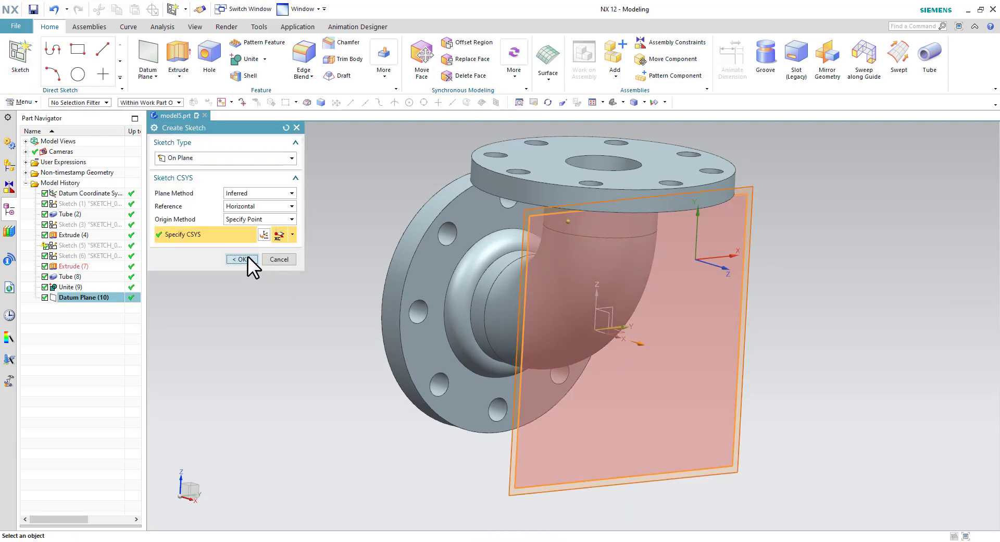
Draw a 50 mm diameter circle centred on the flange's arc centre and finish the sketch
{"action": "left_click", "coordinate": [182, 50]}
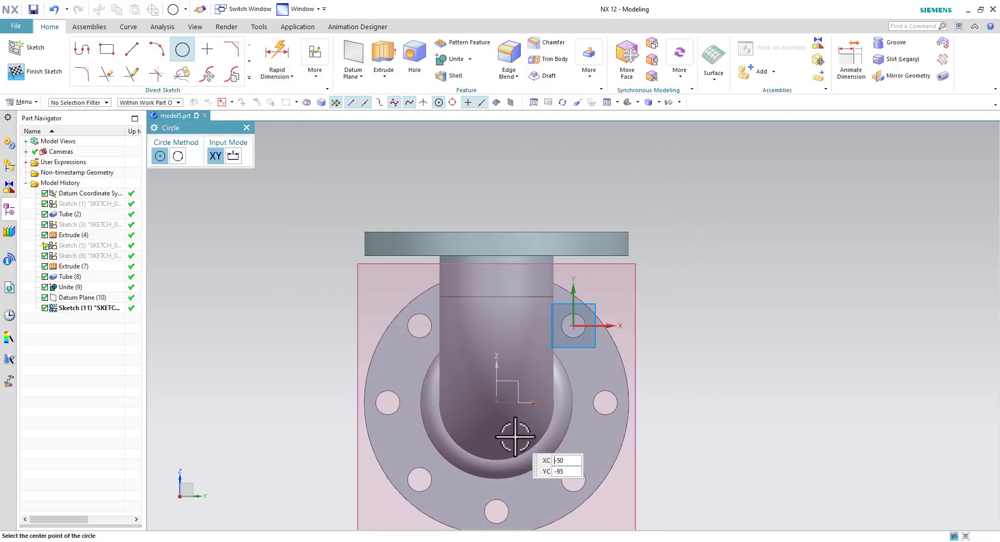
{"action": "scroll", "coordinate": [513, 433], "scroll_direction": "down", "scroll_amount": 2}
{"action": "scroll", "coordinate": [528, 437], "scroll_direction": "up", "scroll_amount": 3}
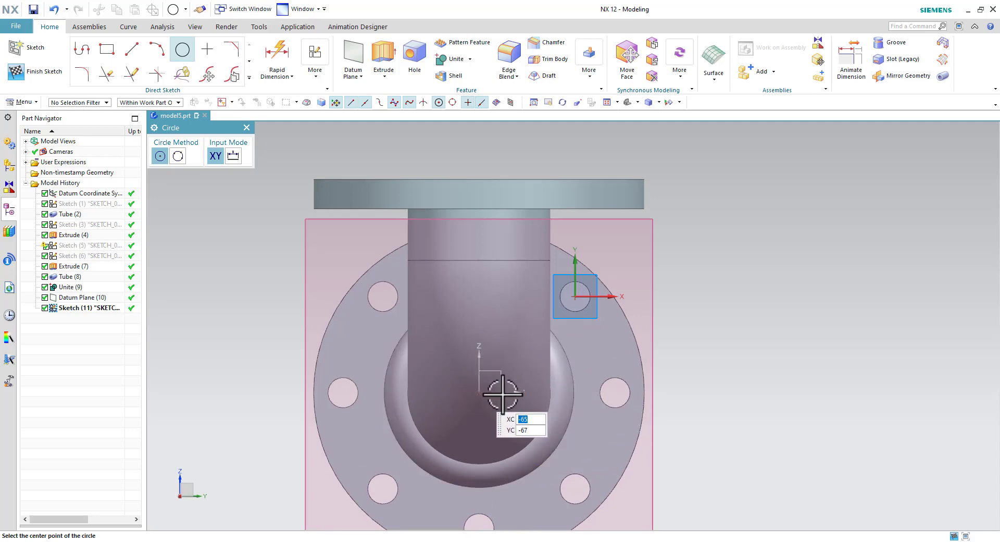
{"action": "left_click", "coordinate": [634, 342]}
{"action": "left_click", "coordinate": [676, 349]}
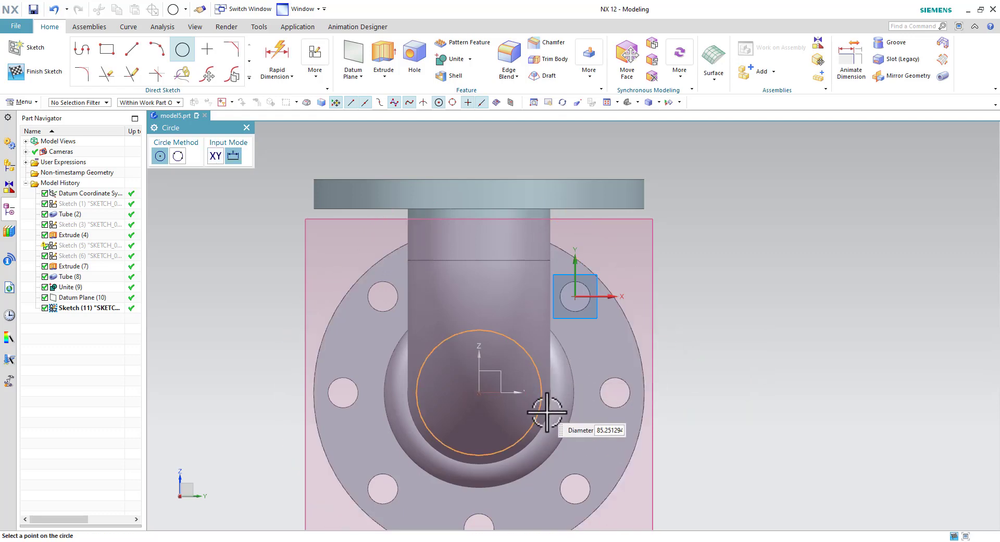
{"action": "key", "text": "alt+Tab"}
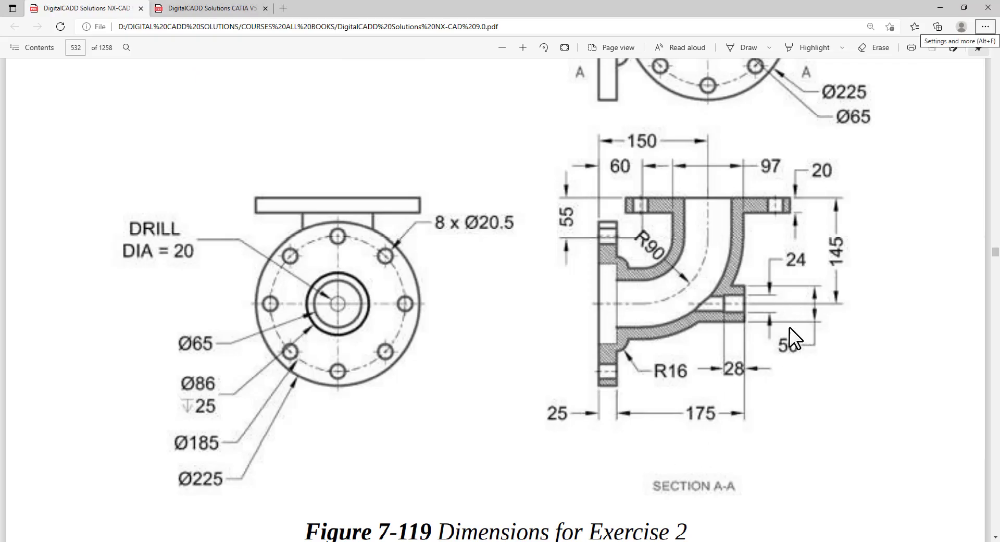
{"action": "key", "text": "alt+Tab"}
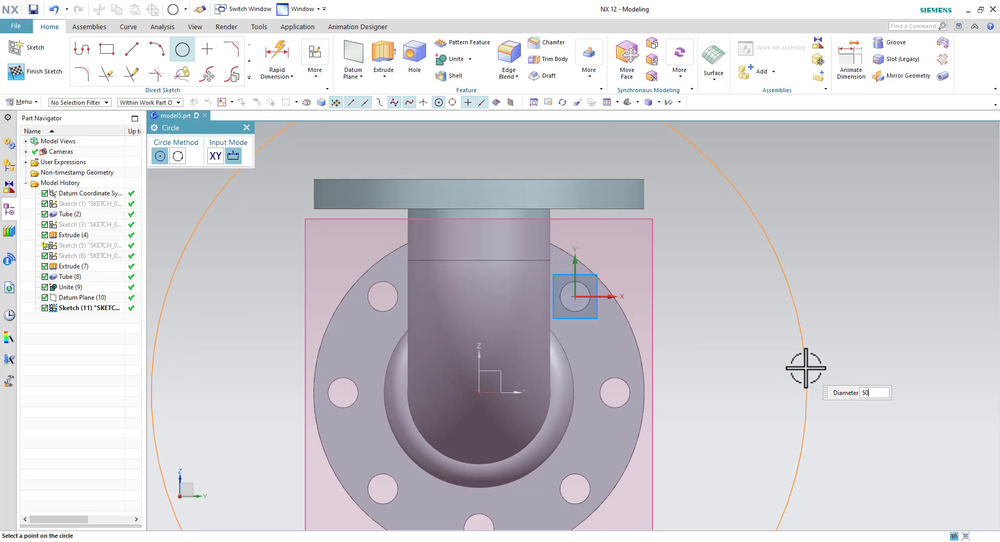
{"action": "key", "text": "Return"}
{"action": "left_click", "coordinate": [17, 71]}
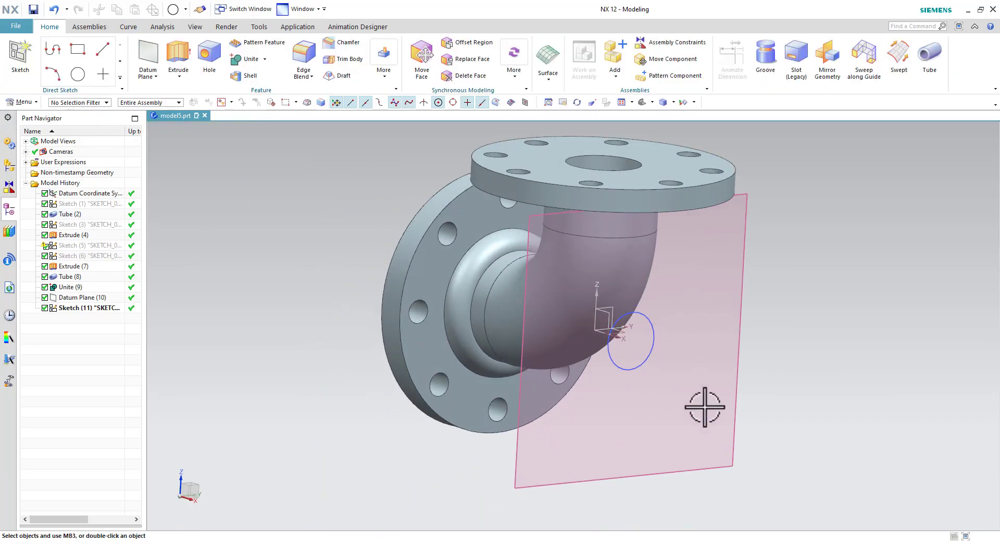
Extrude the circle reversed, Until Next, united with the elbow as a side boss
{"action": "left_click", "coordinate": [650, 364]}
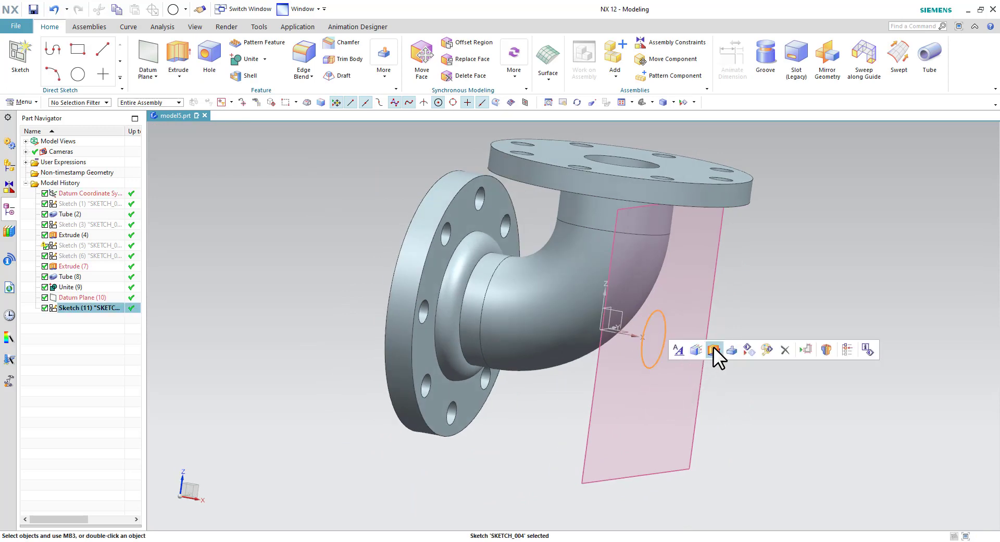
{"action": "left_click", "coordinate": [714, 348]}
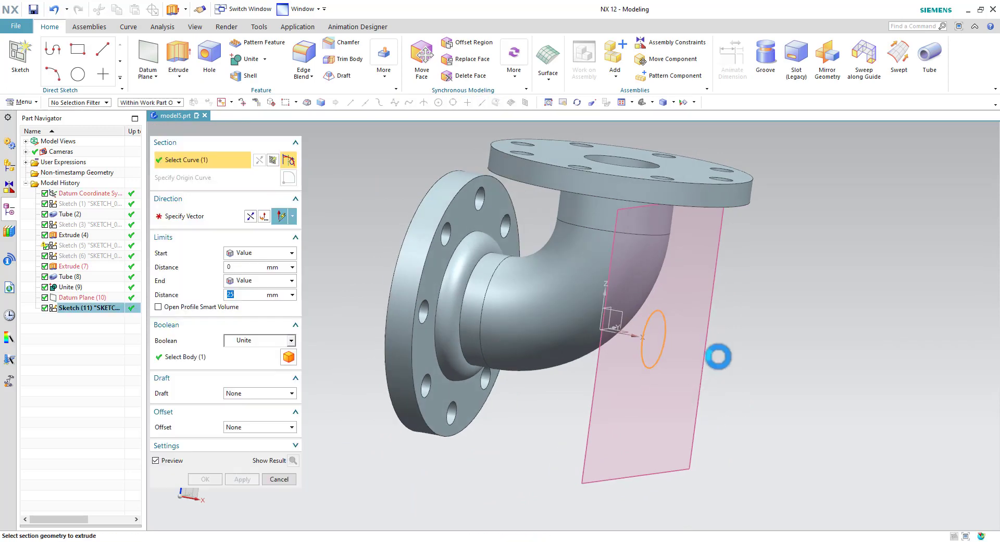
{"action": "left_click", "coordinate": [246, 220]}
{"action": "left_click", "coordinate": [254, 281]}
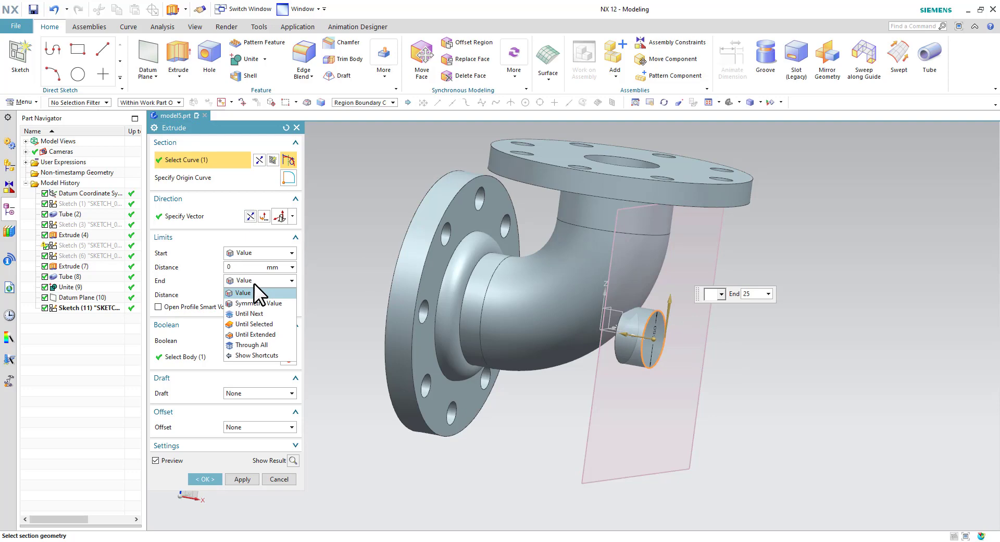
{"action": "left_click", "coordinate": [249, 312]}
{"action": "left_click", "coordinate": [245, 339]}
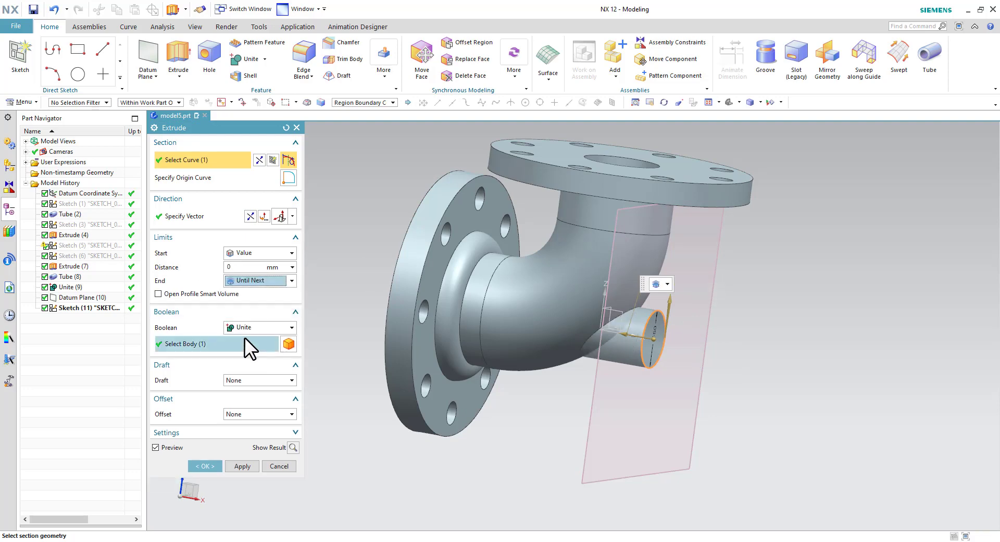
{"action": "left_click", "coordinate": [204, 465]}
Hide the datum plane and sketch, then check the boss hole dimensions in the drawing
{"action": "left_click", "coordinate": [677, 353]}
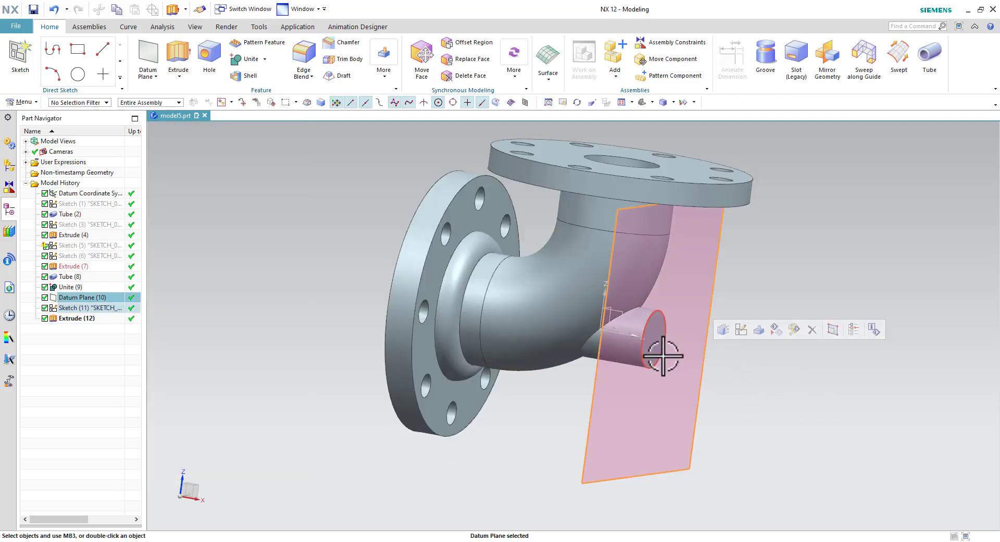
{"action": "left_click", "coordinate": [663, 356]}
{"action": "left_click", "coordinate": [737, 342]}
{"action": "mouse_move", "coordinate": [748, 394]}
{"action": "middle_mouse_down"}
{"action": "mouse_move", "coordinate": [676, 427]}
{"action": "mouse_move", "coordinate": [642, 401]}
{"action": "middle_mouse_up"}
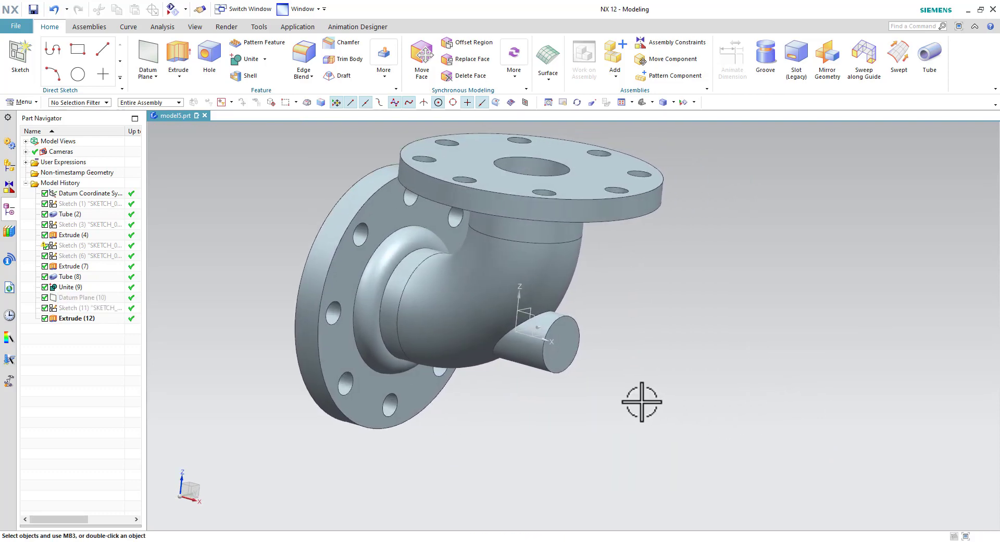
{"action": "key", "text": "alt+Tab"}
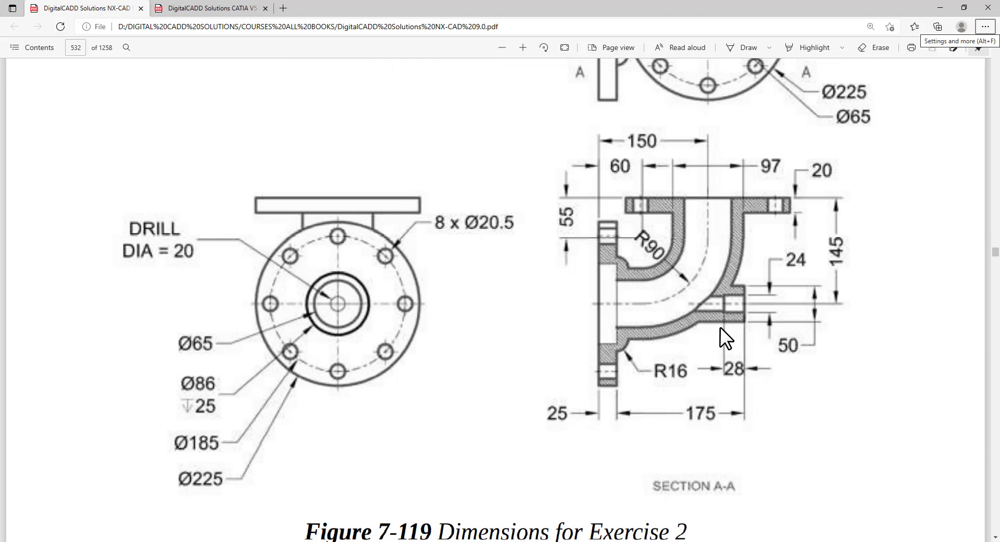
Start a counterbored hole with 24 mm counterbore diameter and 20 mm hole diameter
{"action": "key", "text": "alt+Tab"}
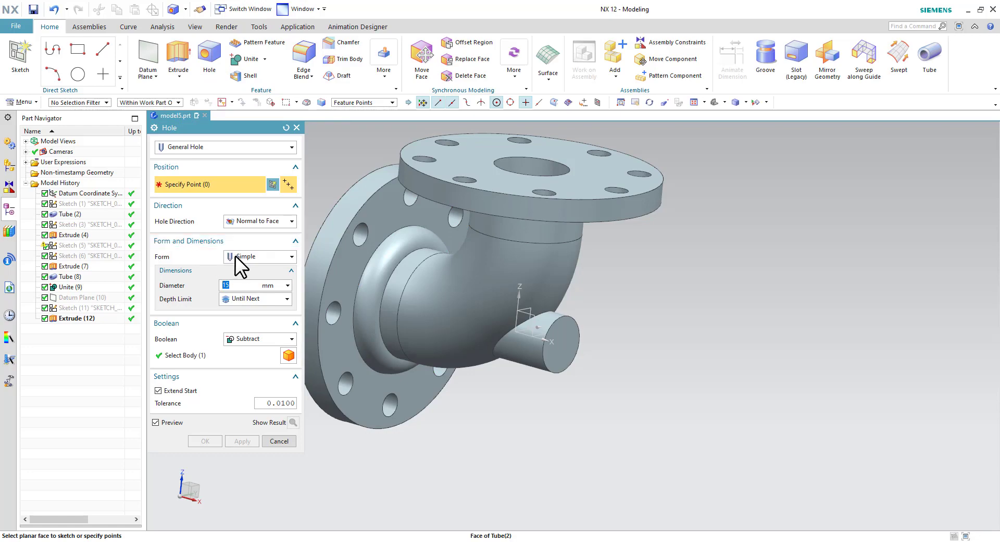
{"action": "left_click", "coordinate": [245, 257]}
{"action": "left_click", "coordinate": [251, 279]}
{"action": "key", "text": "alt+Tab"}
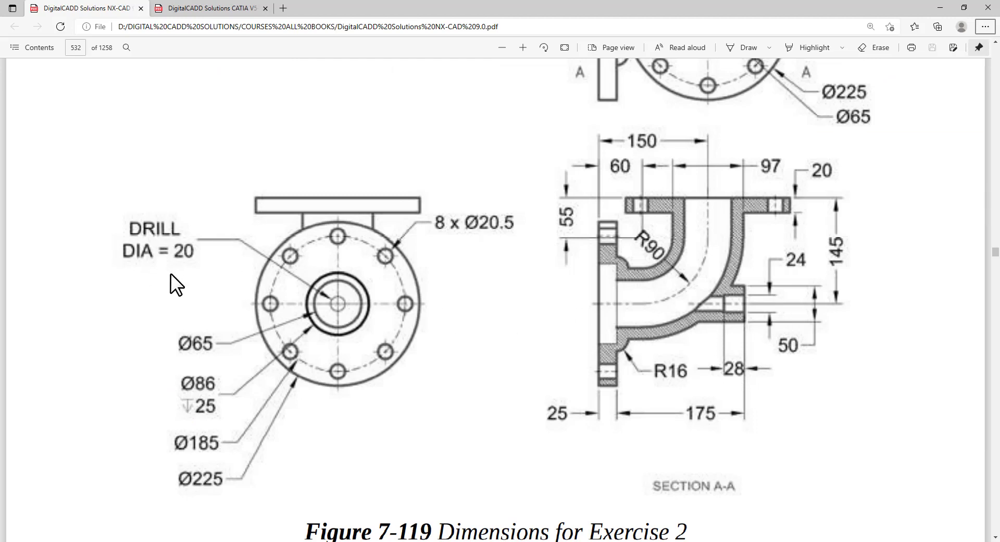
{"action": "key", "text": "alt+Tab"}
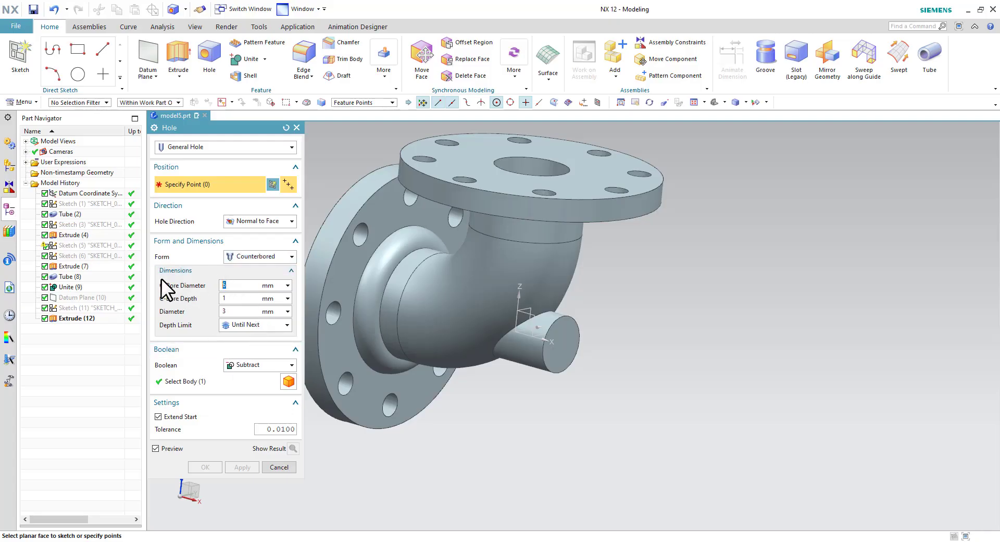
{"action": "type", "text": "24"}
{"action": "type", "text": "20"}
Place the hole at the boss end's arc centre, preview it, and confirm
{"action": "scroll", "coordinate": [569, 348], "scroll_direction": "up", "scroll_amount": 1}
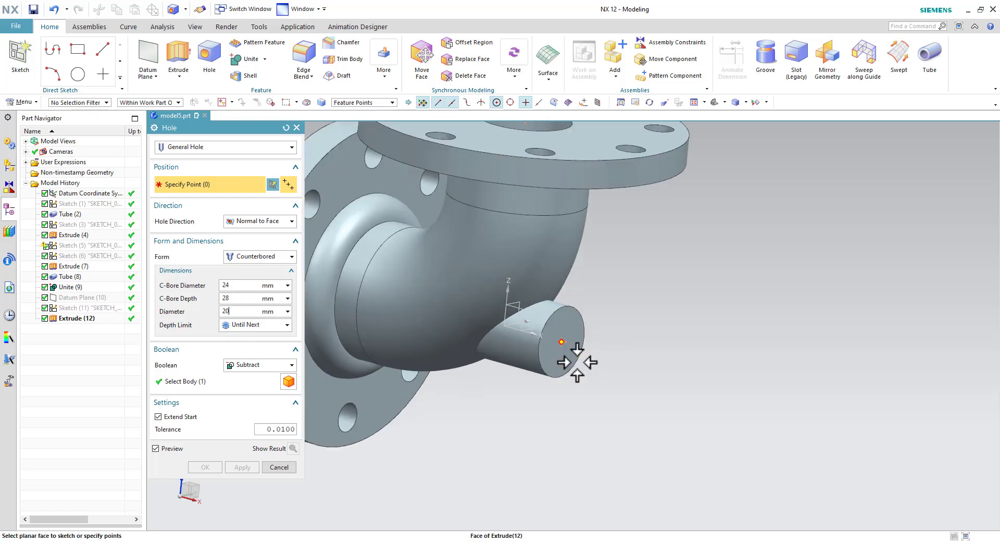
{"action": "left_click", "coordinate": [581, 367]}
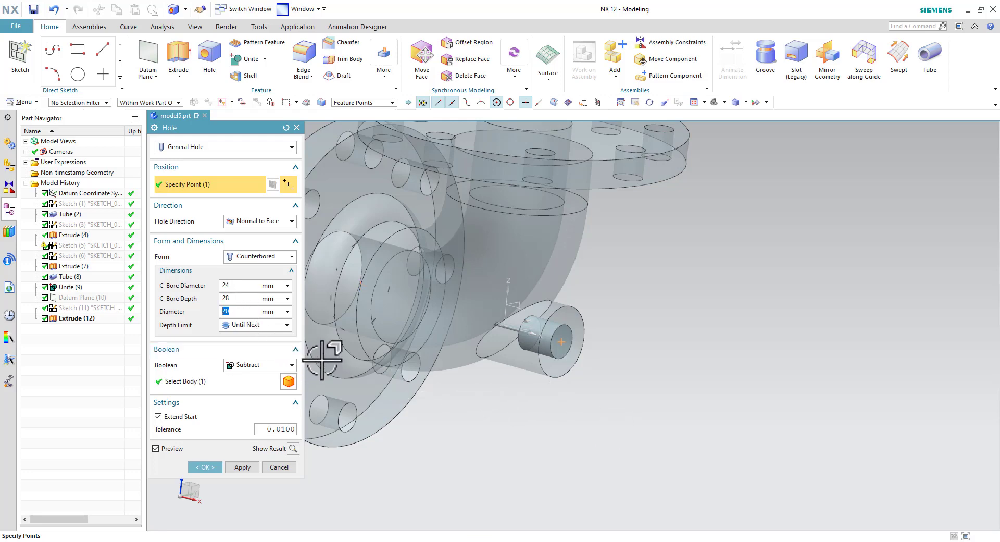
{"action": "key", "text": "alt+Tab"}
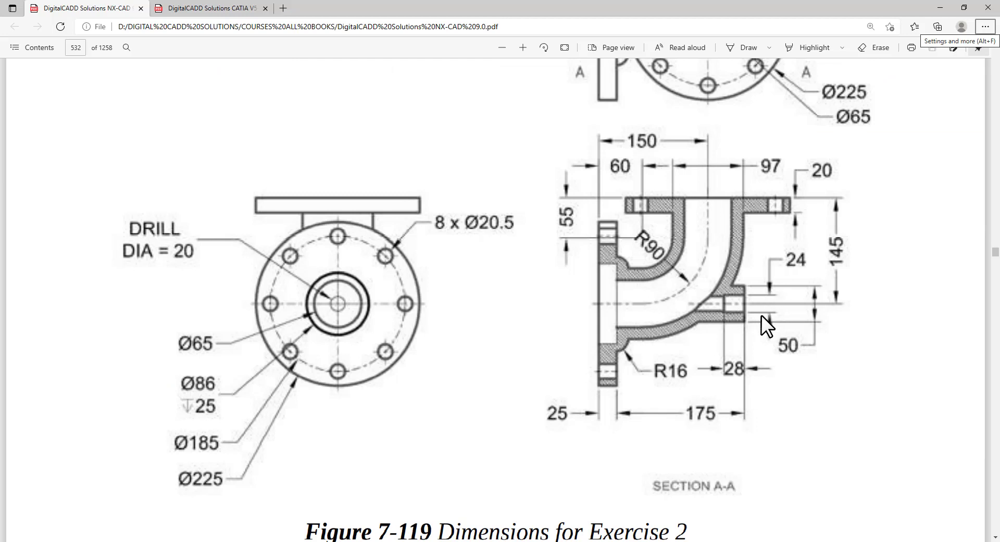
{"action": "key", "text": "alt+Tab"}
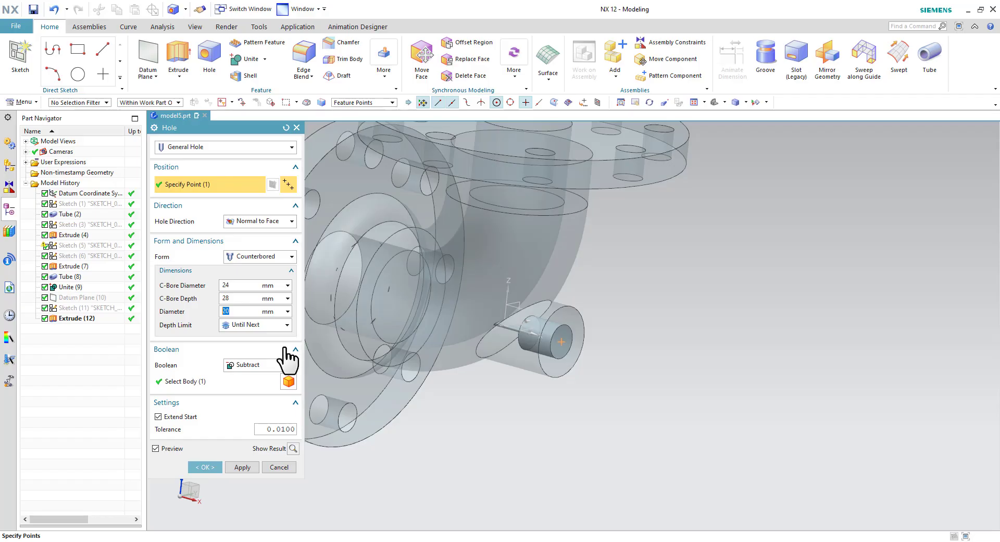
{"action": "left_click", "coordinate": [294, 448]}
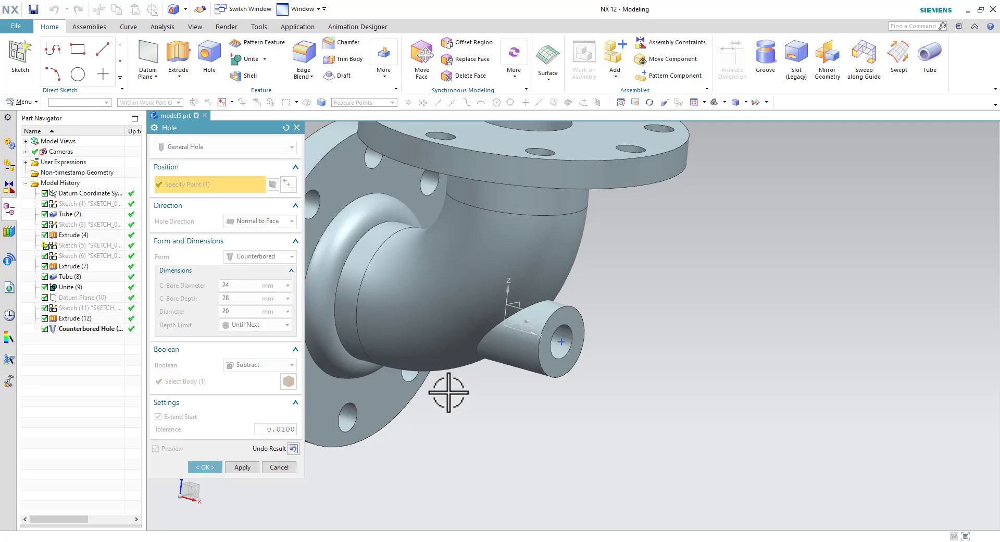
{"action": "mouse_move", "coordinate": [446, 393]}
{"action": "middle_mouse_down"}
{"action": "mouse_move", "coordinate": [431, 388]}
{"action": "mouse_move", "coordinate": [500, 368]}
{"action": "mouse_move", "coordinate": [262, 423]}
{"action": "middle_mouse_up"}
{"action": "left_click", "coordinate": [205, 466]}
Set up a simple hole of 86 mm diameter with its depth limited by a value
{"action": "mouse_move", "coordinate": [591, 416]}
{"action": "middle_mouse_down"}
{"action": "mouse_move", "coordinate": [686, 388]}
{"action": "mouse_move", "coordinate": [671, 391]}
{"action": "middle_mouse_up"}
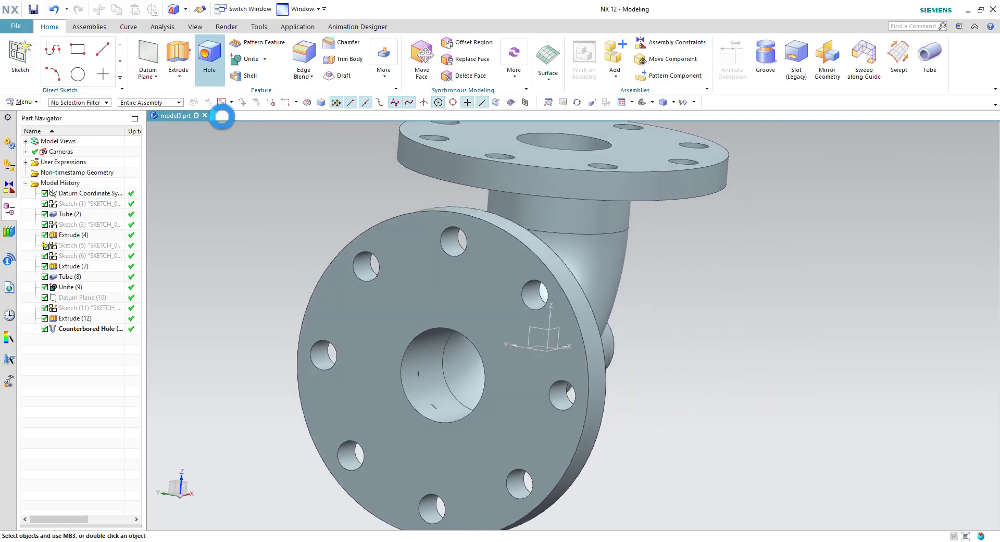
{"action": "key", "text": "alt+Tab"}
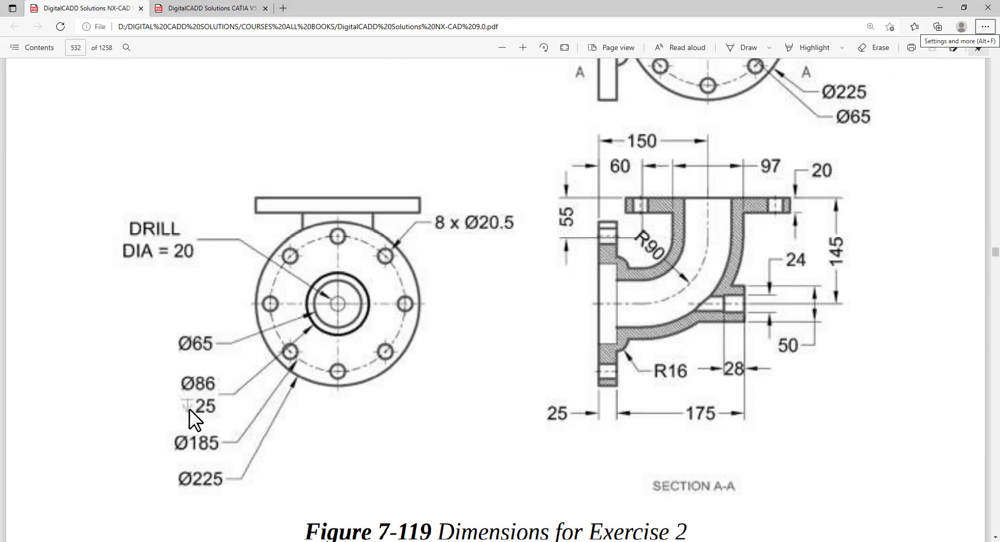
{"action": "key", "text": "alt+Tab"}
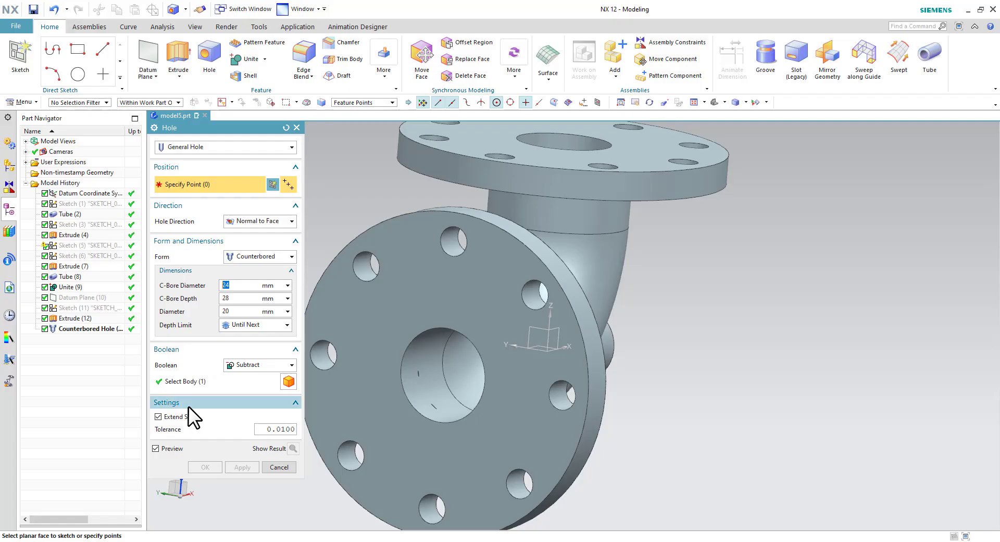
{"action": "left_click", "coordinate": [245, 256]}
{"action": "left_click", "coordinate": [241, 267]}
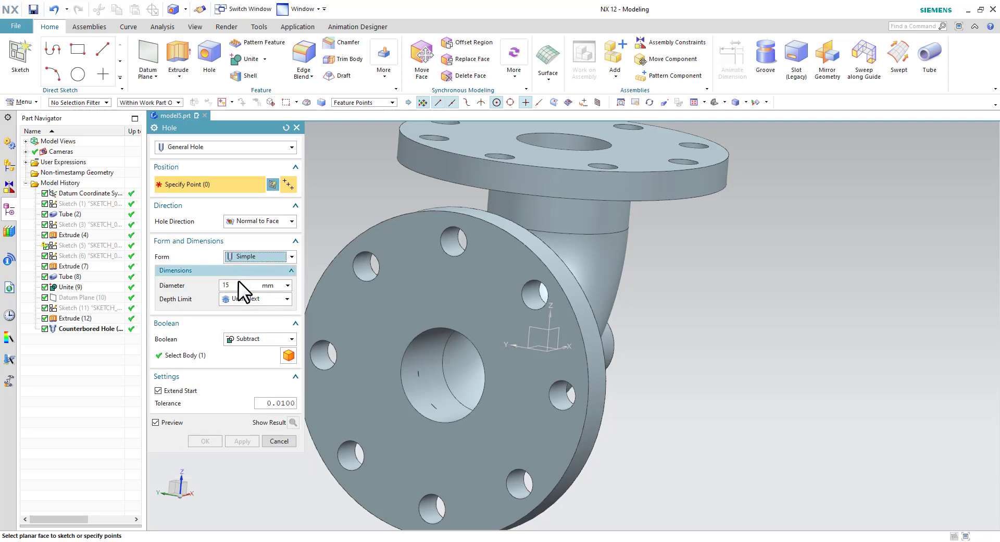
{"action": "double_click", "coordinate": [230, 284]}
{"action": "type", "text": "86"}
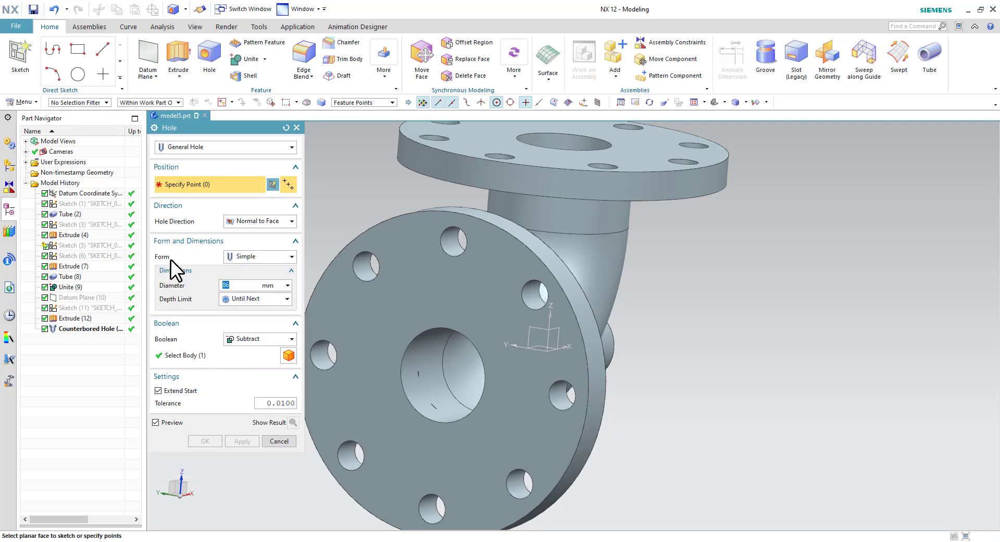
{"action": "left_click", "coordinate": [245, 297]}
{"action": "left_click", "coordinate": [242, 311]}
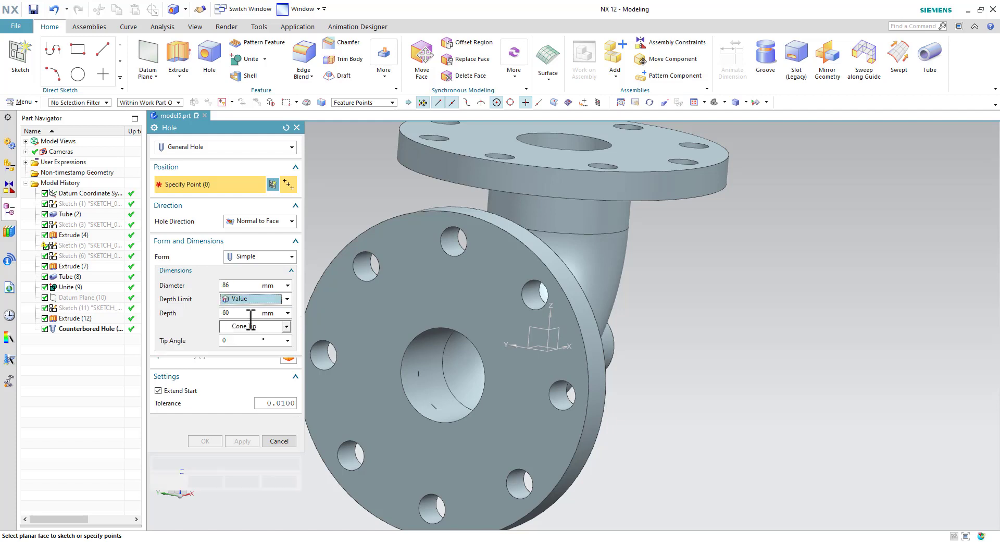
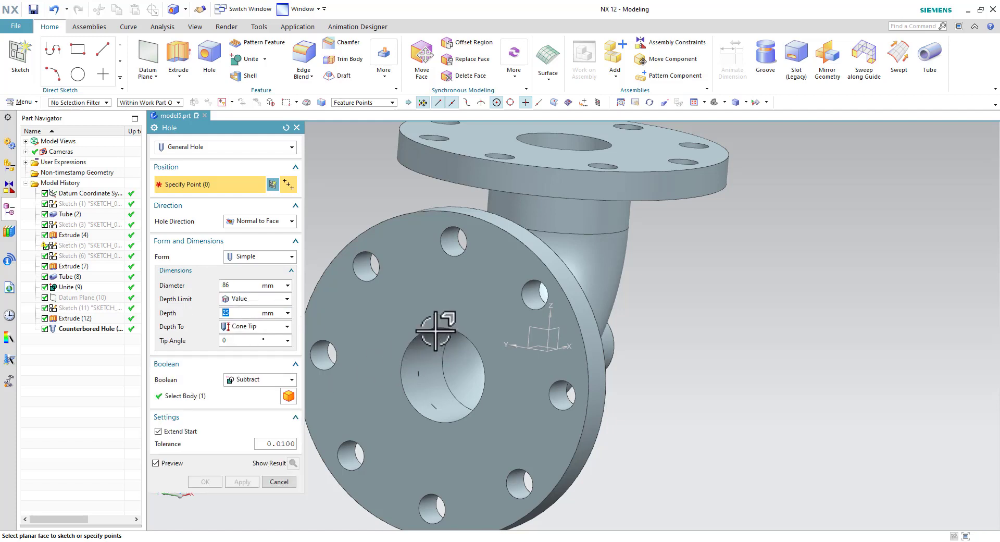
Abandon the hole at the bore centre without creating it
{"action": "left_click", "coordinate": [461, 333]}
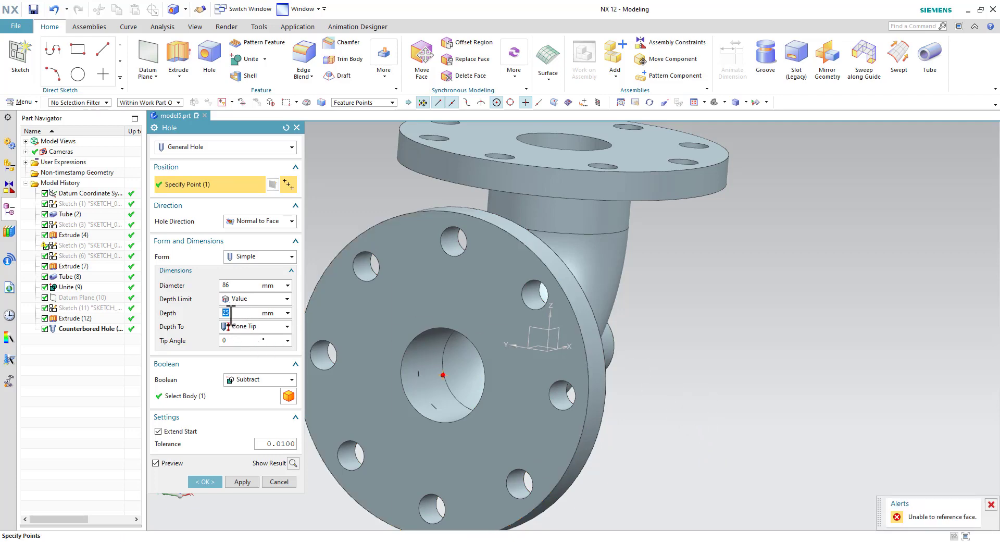
{"action": "scroll", "coordinate": [729, 359], "scroll_direction": "down", "scroll_amount": 1}
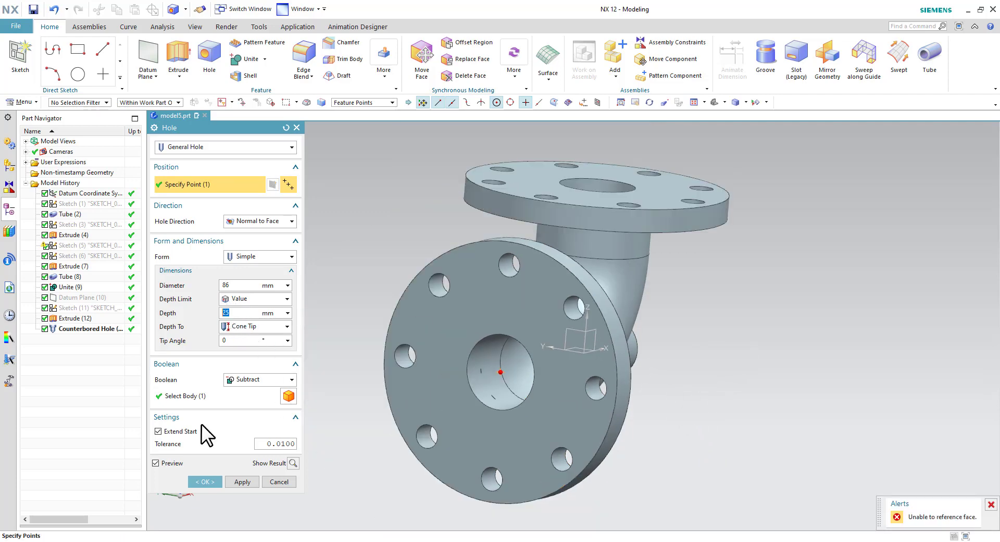
{"action": "left_click", "coordinate": [272, 478]}
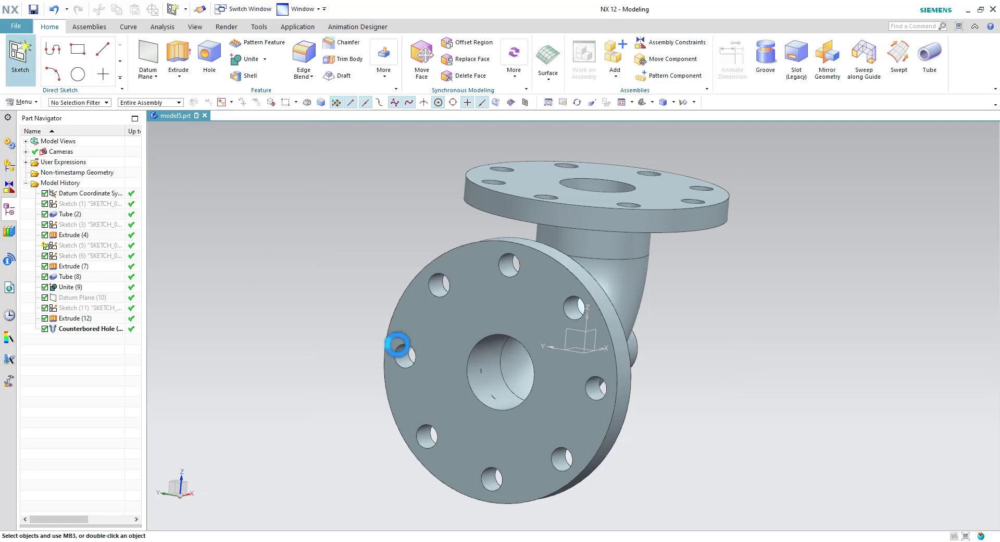
Start a new sketch on the flange face and begin a circle
{"action": "left_click", "coordinate": [526, 304]}
{"action": "left_click", "coordinate": [239, 259]}
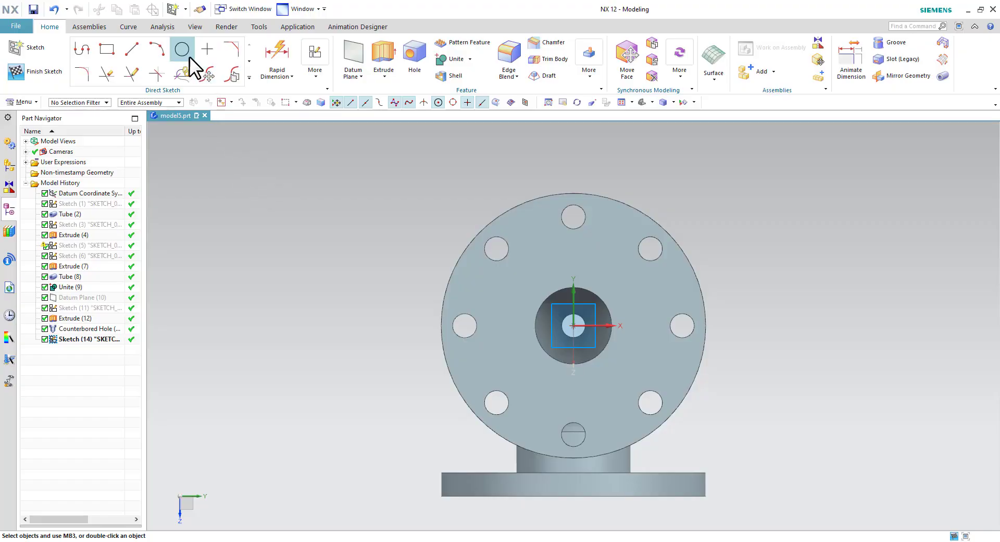
{"action": "left_click", "coordinate": [190, 56]}
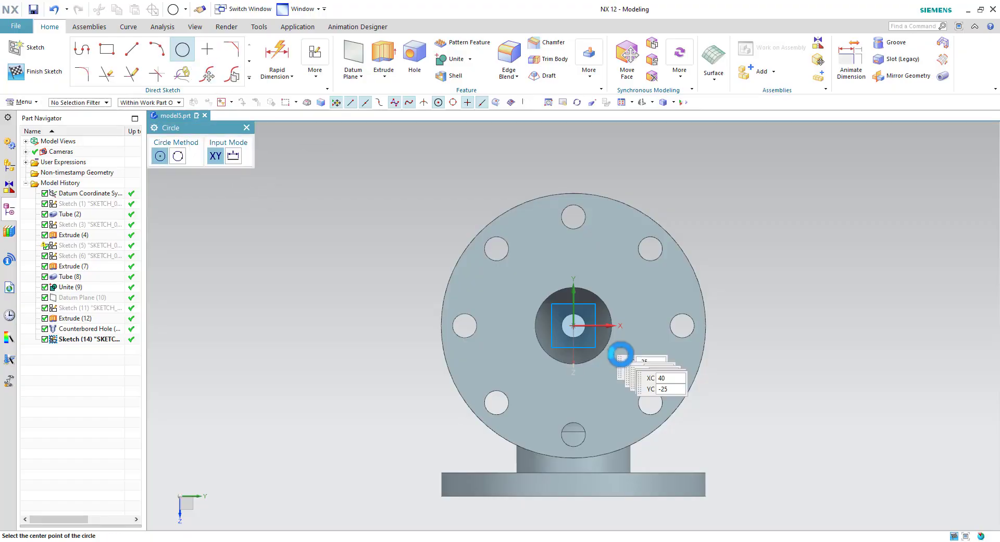
Centre the circle on the sketch origin, finish the sketch, and attempt a reversed Subtract extrusion
{"action": "left_click", "coordinate": [573, 325]}
{"action": "type", "text": "86"}
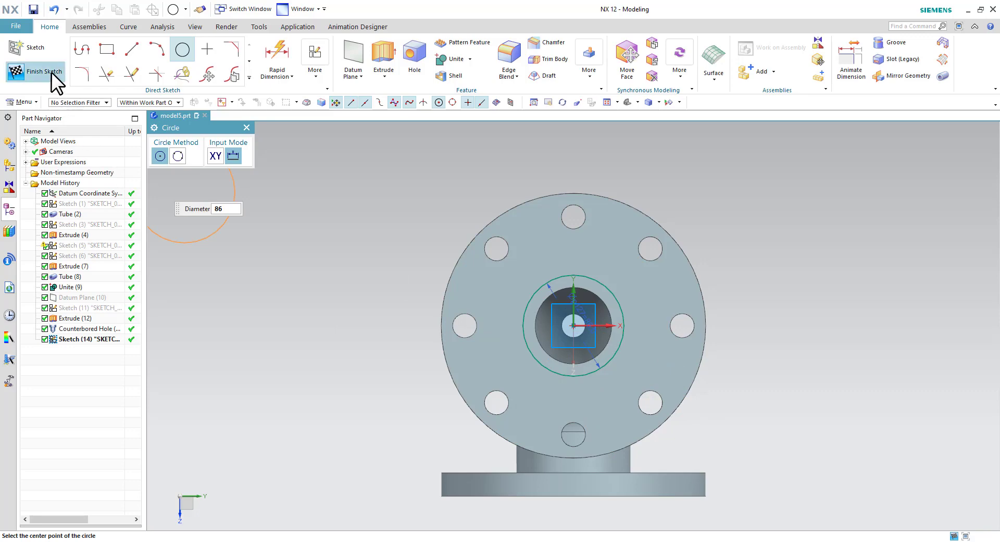
{"action": "left_click", "coordinate": [51, 71]}
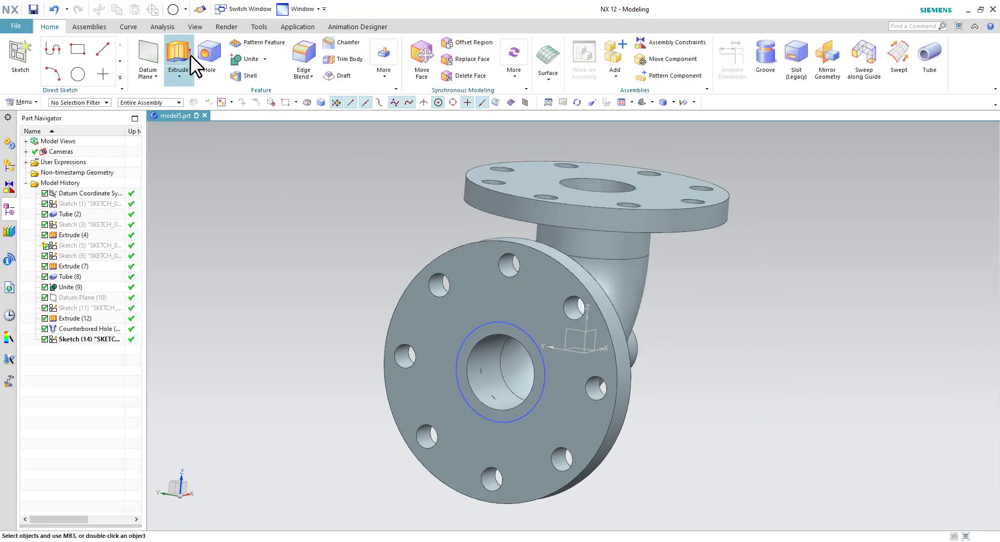
{"action": "left_click", "coordinate": [178, 57]}
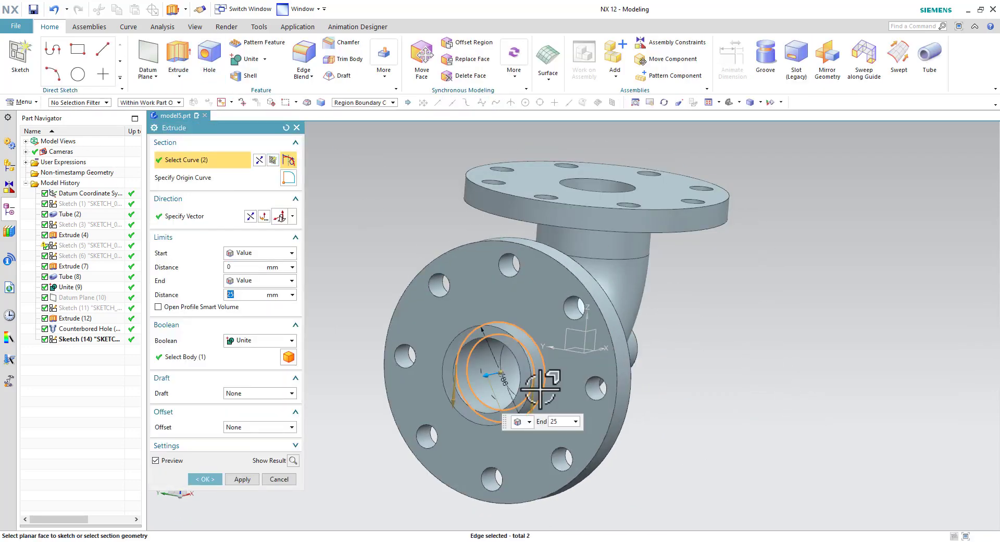
{"action": "left_click", "coordinate": [251, 216]}
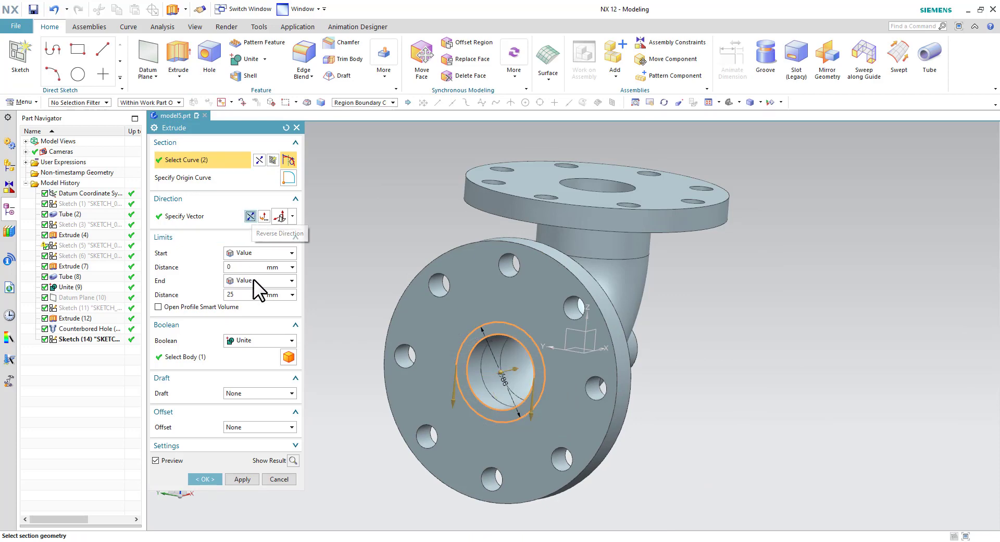
{"action": "left_click", "coordinate": [258, 342]}
{"action": "left_click", "coordinate": [249, 373]}
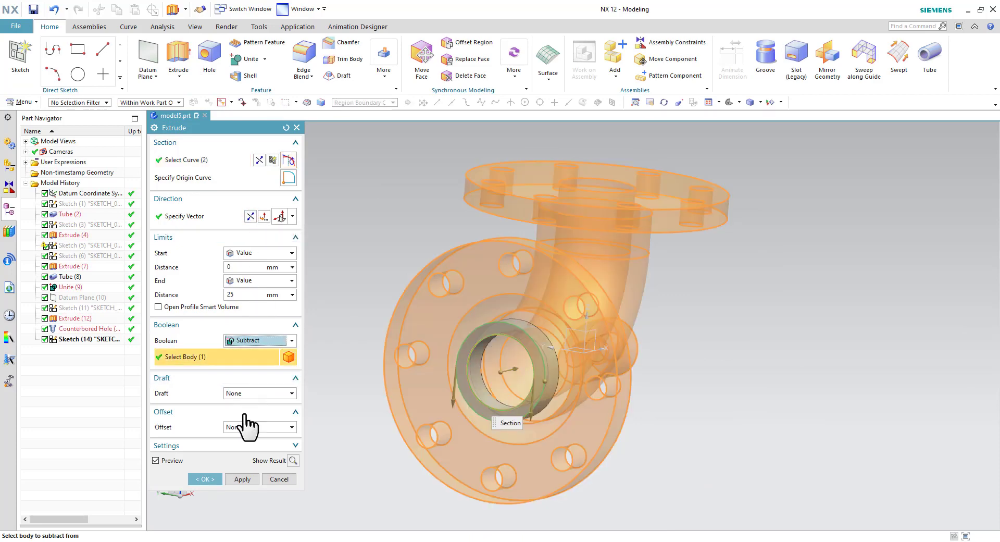
{"action": "left_click", "coordinate": [206, 479]}
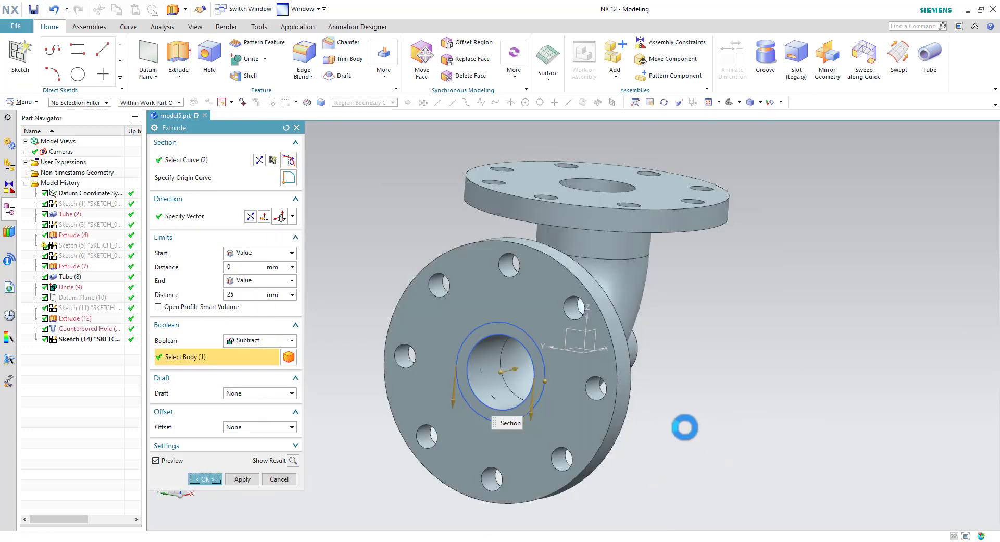
Dismiss the extrusion error and orbit to inspect the cut preview
{"action": "left_click", "coordinate": [498, 288]}
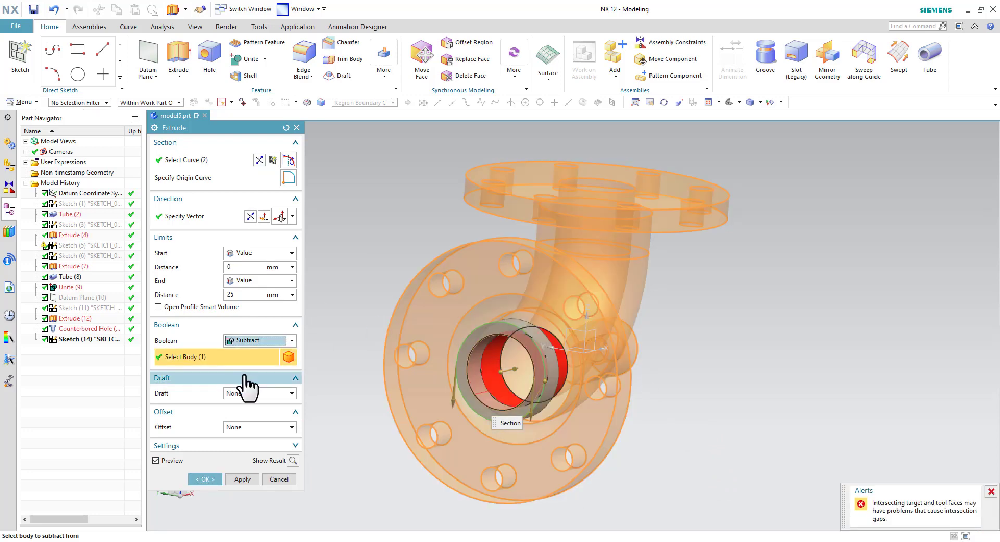
{"action": "scroll", "coordinate": [707, 407], "scroll_direction": "down", "scroll_amount": 3}
{"action": "middle_click_drag", "start_coordinate": [707, 407], "coordinate": [681, 412]}
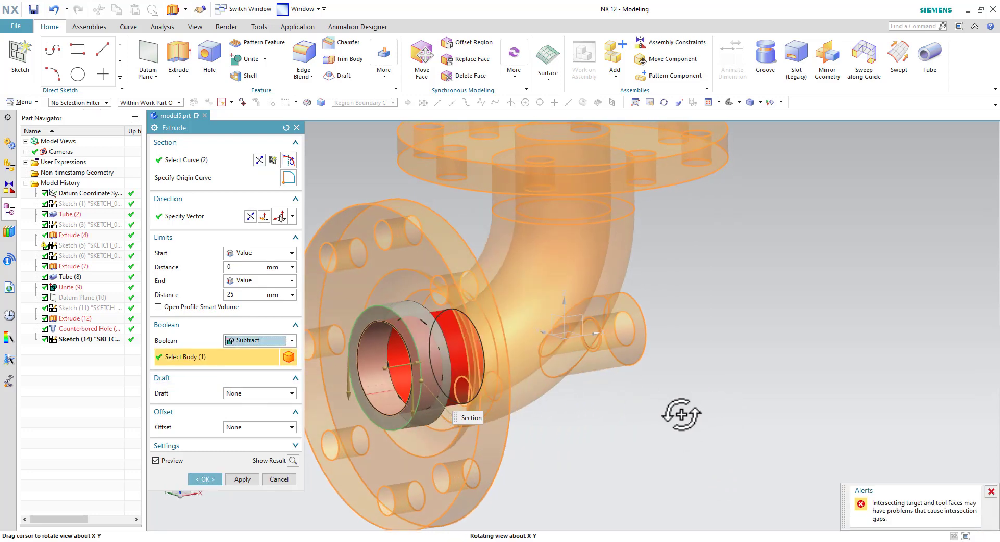
Redo the extrusion from the sketched circle, reversed into the flange as a 25 mm Subtract cut
{"action": "left_click", "coordinate": [279, 479]}
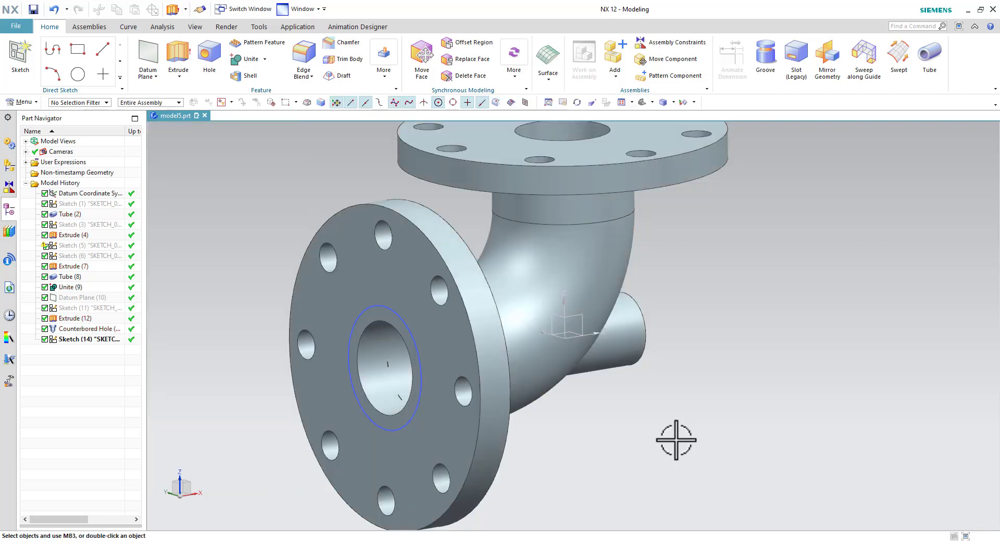
{"action": "scroll", "coordinate": [386, 368], "scroll_direction": "down", "scroll_amount": 5}
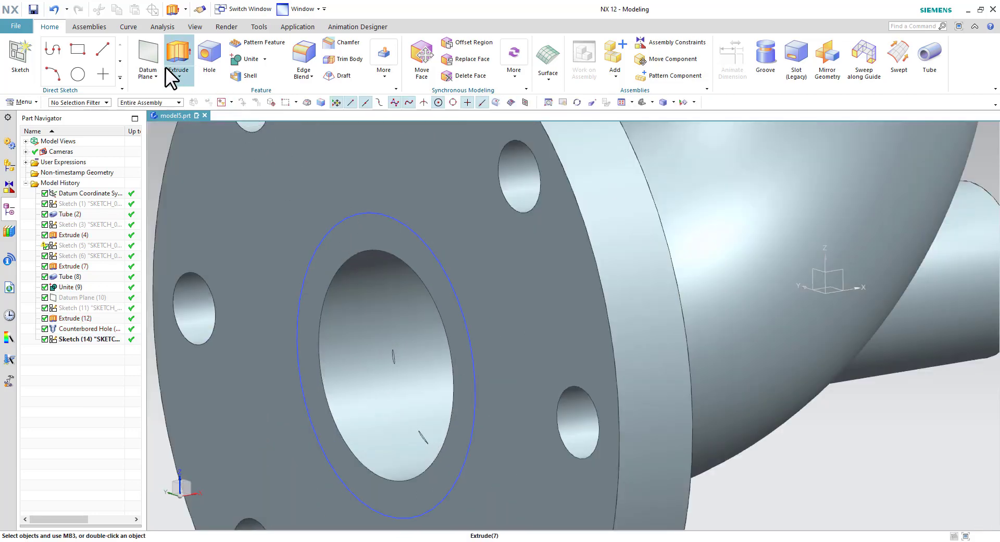
{"action": "left_click", "coordinate": [415, 224]}
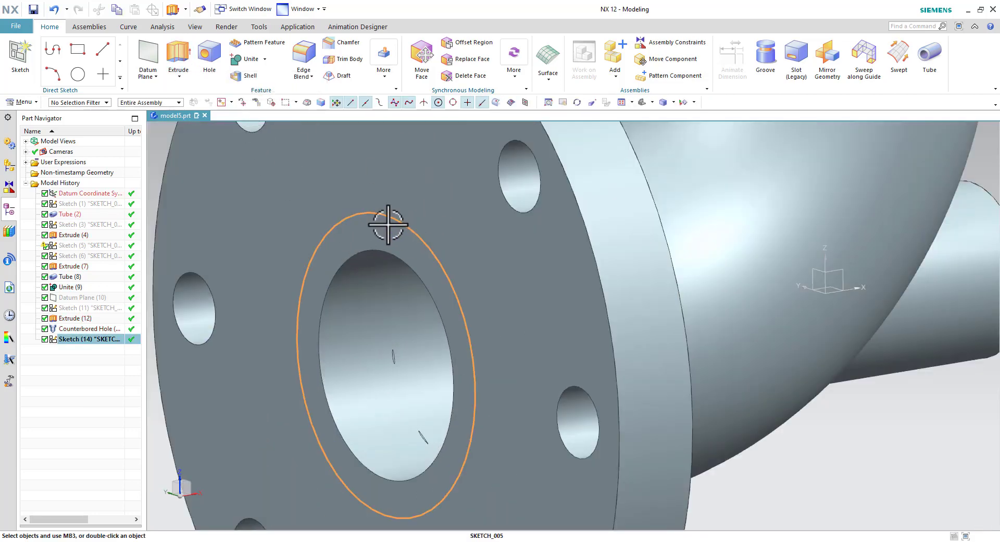
{"action": "left_click", "coordinate": [179, 57]}
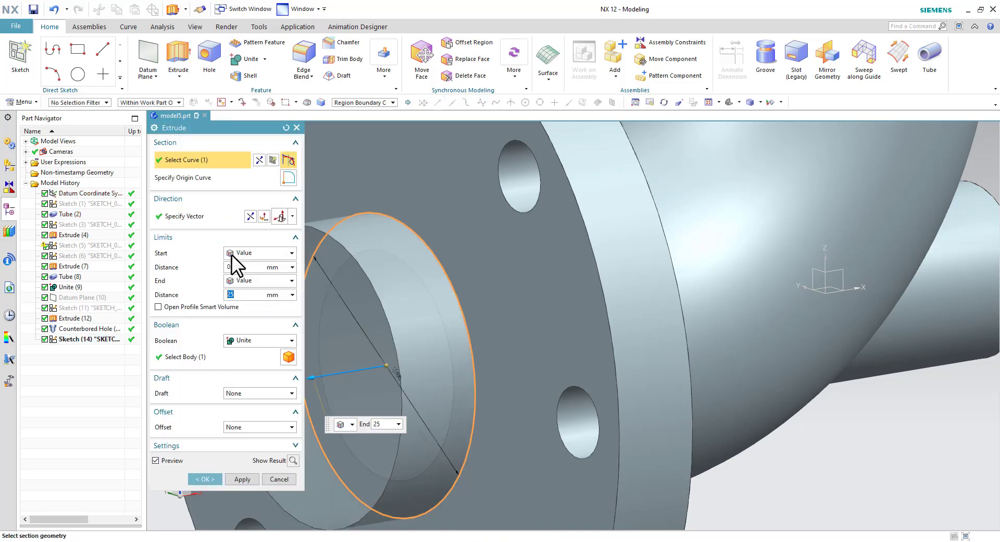
{"action": "left_click", "coordinate": [249, 215]}
{"action": "left_click", "coordinate": [255, 340]}
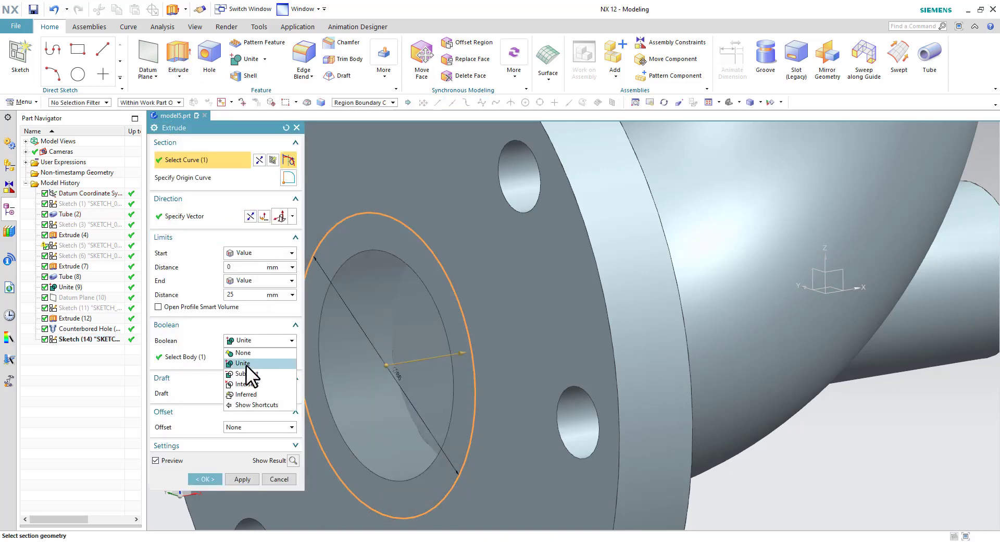
{"action": "left_click", "coordinate": [249, 374]}
{"action": "left_click", "coordinate": [205, 478]}
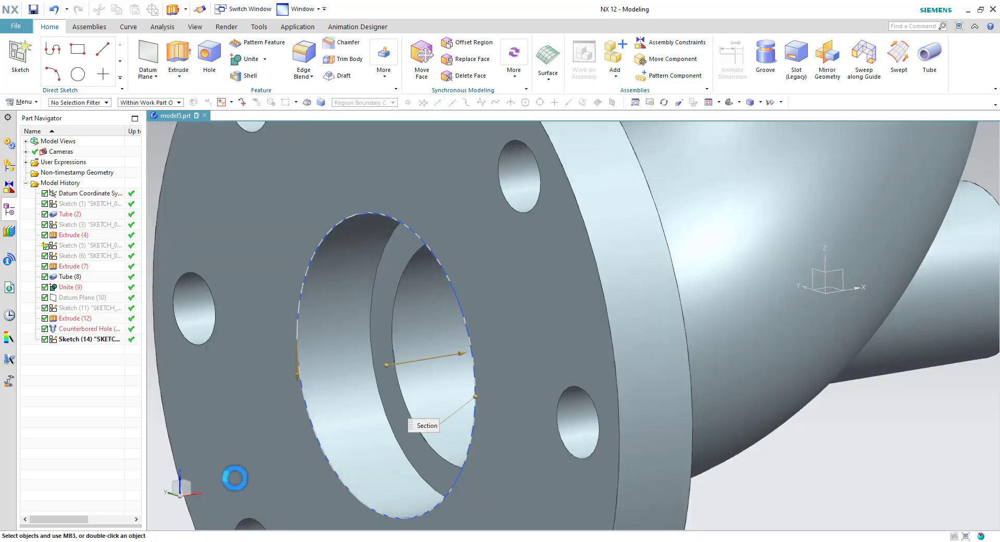
{"action": "scroll", "coordinate": [426, 315], "scroll_direction": "down", "scroll_amount": 3}
{"action": "middle_click_drag", "start_coordinate": [513, 435], "coordinate": [452, 352]}
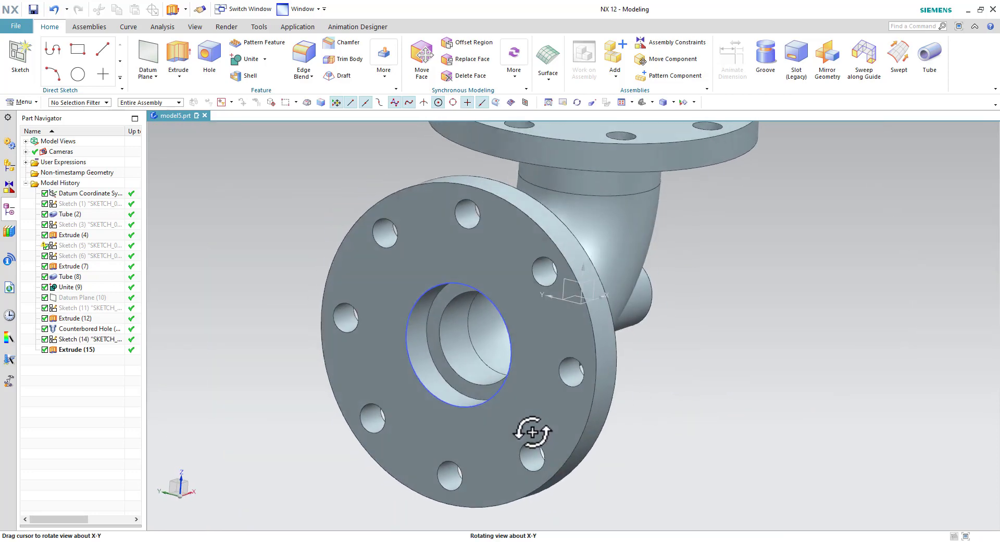
{"action": "scroll", "coordinate": [452, 352], "scroll_direction": "up", "scroll_amount": 3}
{"action": "scroll", "coordinate": [413, 334], "scroll_direction": "up", "scroll_amount": 3}
{"action": "scroll", "coordinate": [426, 430], "scroll_direction": "up", "scroll_amount": 2}
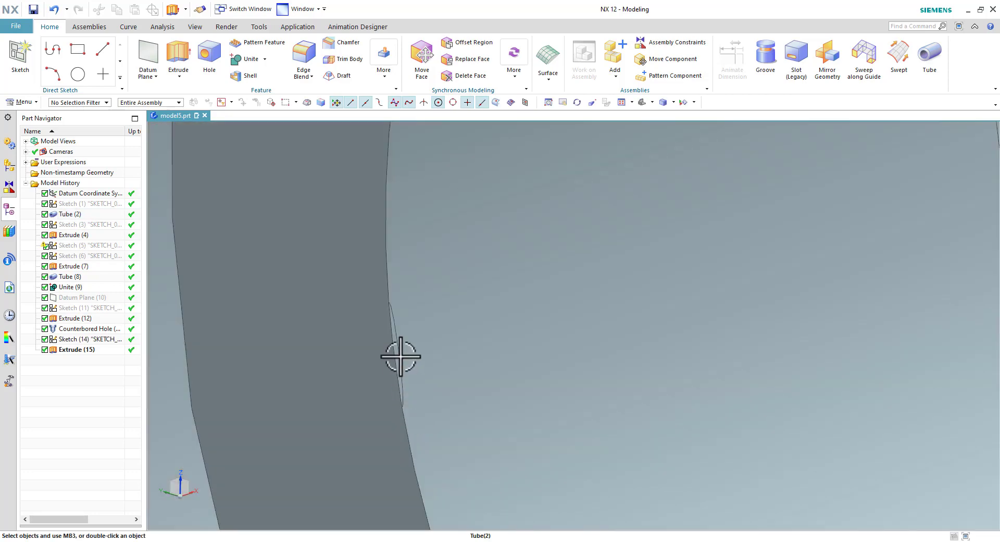
{"action": "scroll", "coordinate": [399, 357], "scroll_direction": "up", "scroll_amount": 2}
{"action": "scroll", "coordinate": [399, 341], "scroll_direction": "down", "scroll_amount": 2}
{"action": "scroll", "coordinate": [406, 336], "scroll_direction": "down", "scroll_amount": 2}
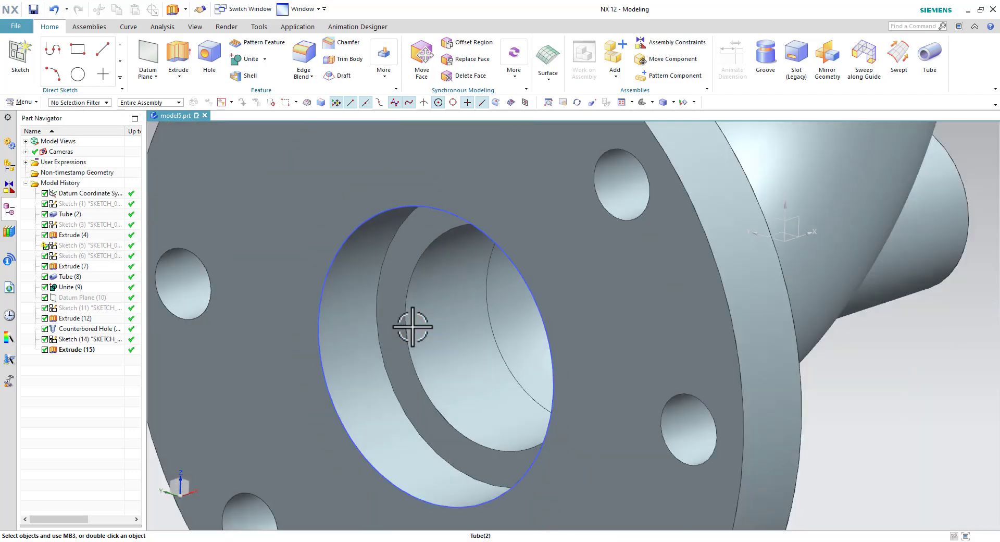
{"action": "scroll", "coordinate": [411, 326], "scroll_direction": "down", "scroll_amount": 2}
{"action": "middle_click_drag", "start_coordinate": [691, 428], "coordinate": [647, 415]}
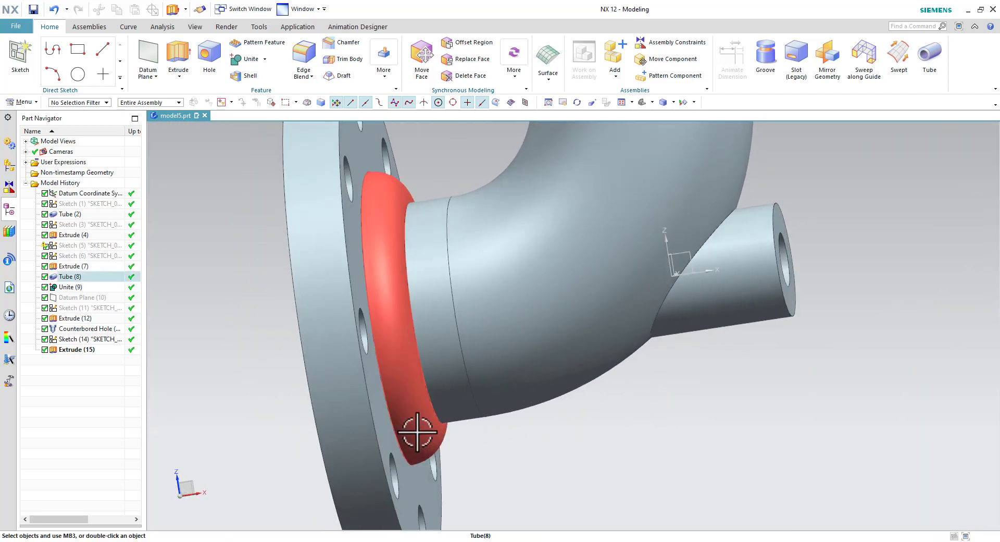
{"action": "scroll", "coordinate": [417, 432], "scroll_direction": "down", "scroll_amount": 3}
{"action": "mouse_move", "coordinate": [546, 413]}
{"action": "middle_mouse_down"}
{"action": "mouse_move", "coordinate": [590, 434]}
{"action": "mouse_move", "coordinate": [710, 440]}
{"action": "middle_mouse_up"}
{"action": "scroll", "coordinate": [542, 361], "scroll_direction": "up", "scroll_amount": 4}
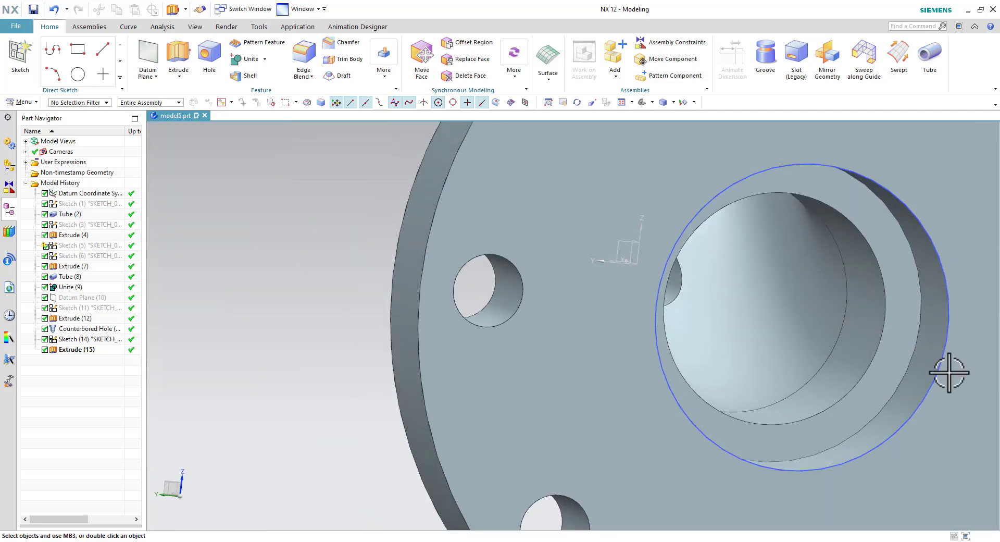
{"action": "scroll", "coordinate": [844, 286], "scroll_direction": "up", "scroll_amount": 4}
{"action": "scroll", "coordinate": [736, 312], "scroll_direction": "up", "scroll_amount": 3}
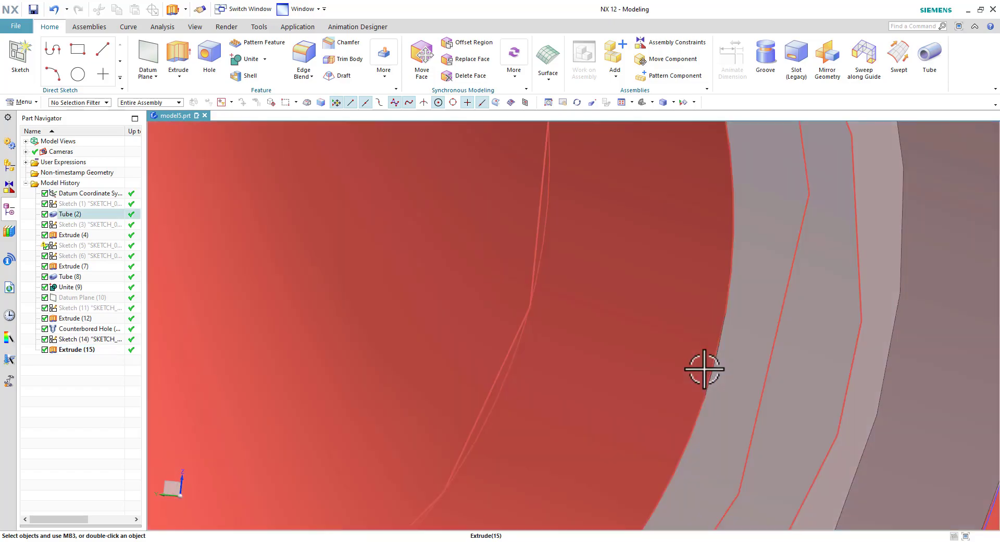
{"action": "scroll", "coordinate": [704, 368], "scroll_direction": "down", "scroll_amount": 5}
{"action": "mouse_move", "coordinate": [725, 404]}
{"action": "middle_mouse_down"}
{"action": "mouse_move", "coordinate": [752, 404]}
{"action": "mouse_move", "coordinate": [357, 429]}
{"action": "middle_mouse_up"}
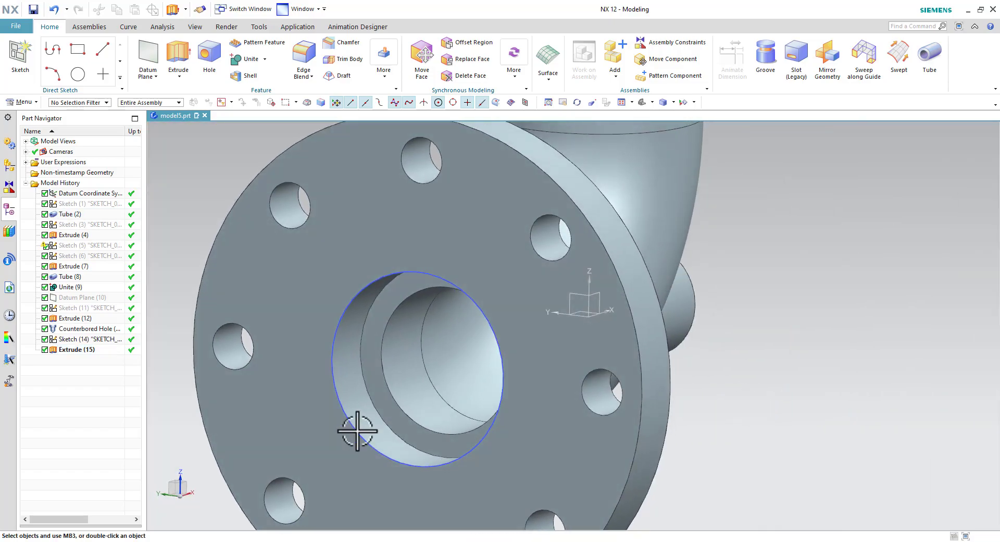
{"action": "key", "text": "alt+Tab"}
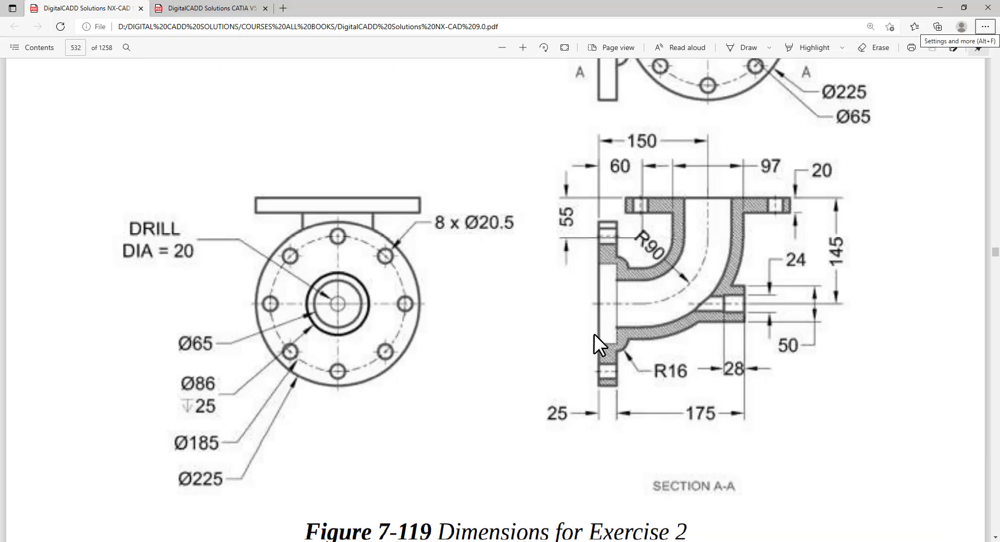
{"action": "key", "text": "alt+Tab"}
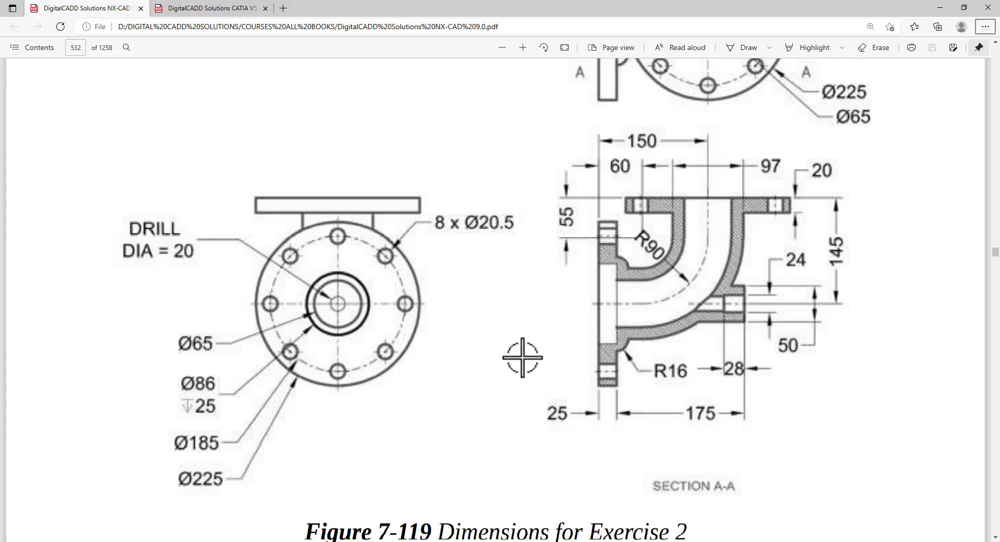
{"action": "mouse_move", "coordinate": [518, 350]}
{"action": "middle_mouse_down"}
{"action": "mouse_move", "coordinate": [464, 435]}
{"action": "mouse_move", "coordinate": [413, 441]}
{"action": "mouse_move", "coordinate": [372, 467]}
{"action": "middle_mouse_up"}
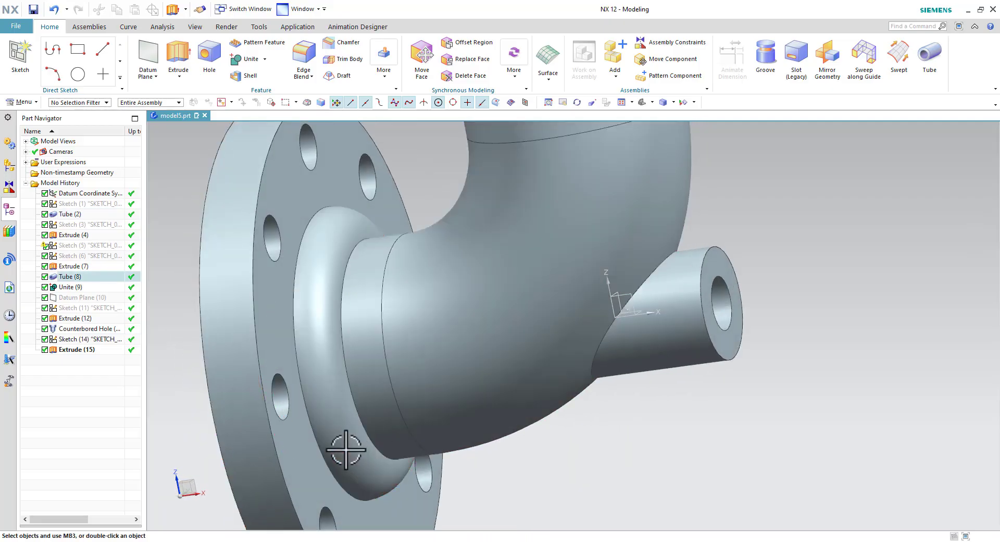
{"action": "scroll", "coordinate": [400, 491], "scroll_direction": "down", "scroll_amount": 3}
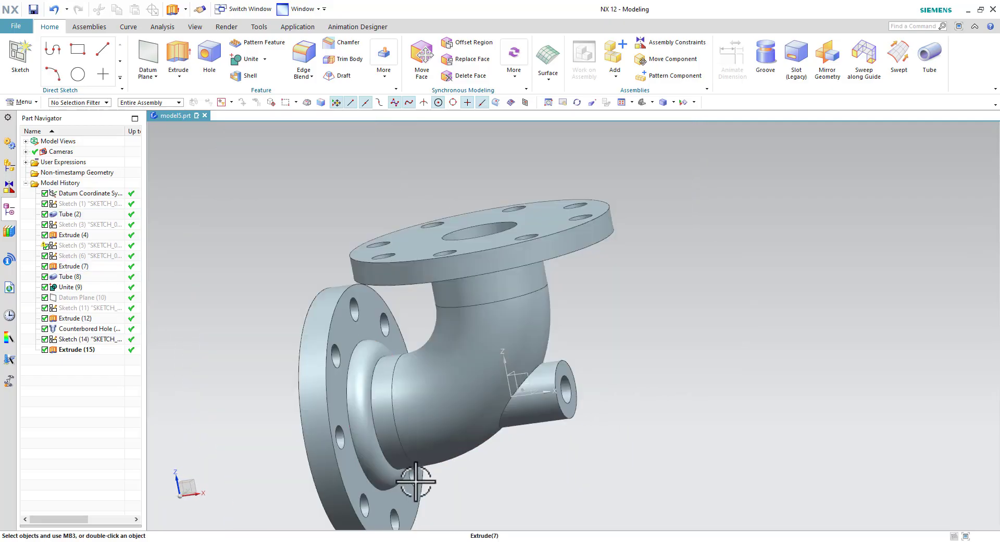
{"action": "mouse_move", "coordinate": [458, 408]}
{"action": "middle_mouse_down"}
{"action": "mouse_move", "coordinate": [549, 384]}
{"action": "mouse_move", "coordinate": [524, 379]}
{"action": "mouse_move", "coordinate": [457, 437]}
{"action": "middle_mouse_up"}
{"action": "left_click", "coordinate": [423, 451]}
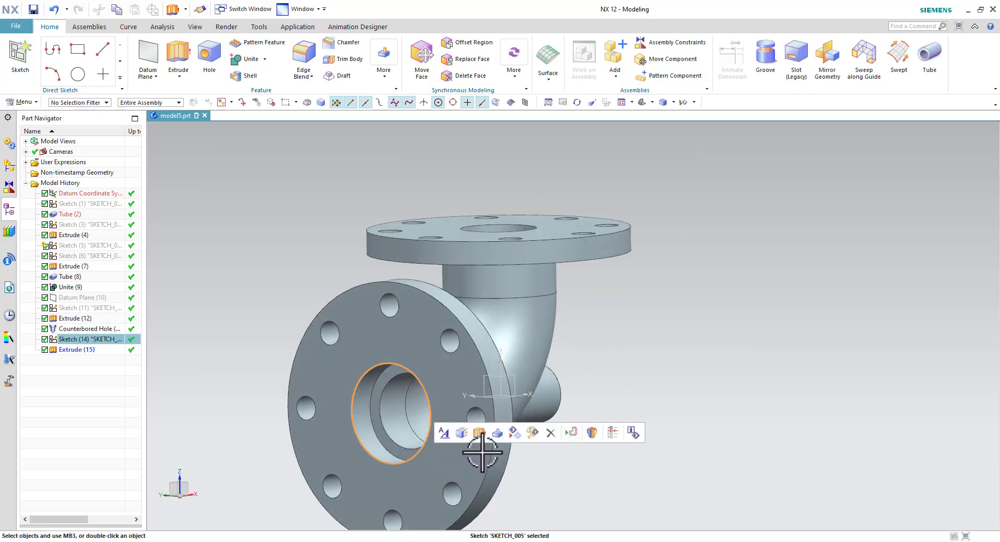
{"action": "key", "text": "Escape"}
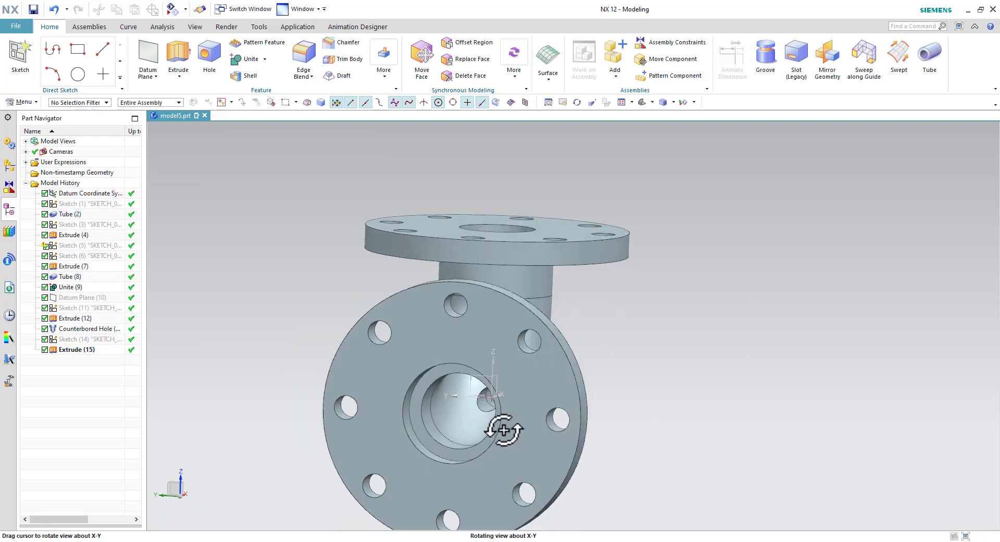
{"action": "middle_click_drag", "start_coordinate": [498, 428], "coordinate": [496, 430]}
{"action": "scroll", "coordinate": [390, 468], "scroll_direction": "up", "scroll_amount": 2}
{"action": "scroll", "coordinate": [280, 446], "scroll_direction": "up", "scroll_amount": 2}
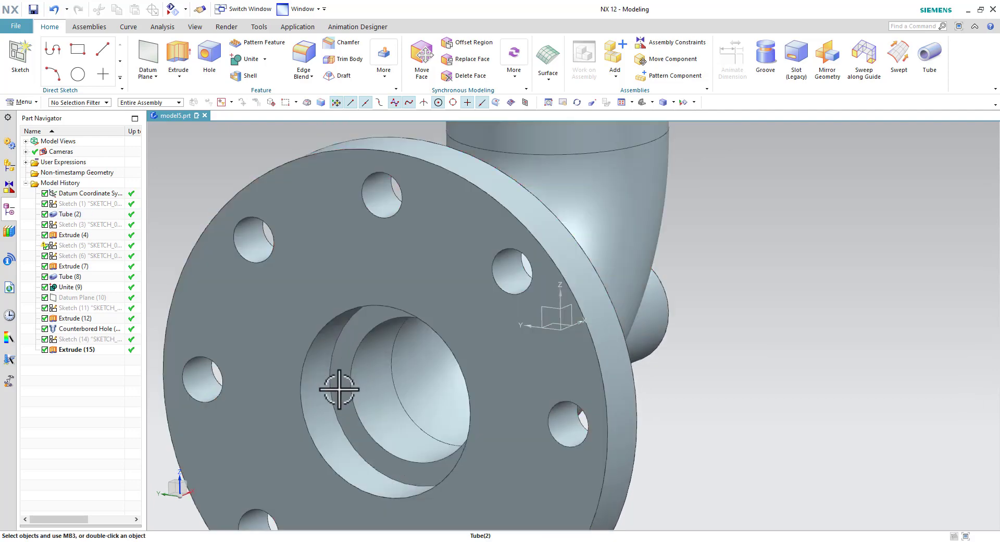
{"action": "scroll", "coordinate": [351, 397], "scroll_direction": "down", "scroll_amount": 4}
{"action": "mouse_move", "coordinate": [357, 439]}
{"action": "middle_mouse_down"}
{"action": "mouse_move", "coordinate": [345, 439]}
{"action": "mouse_move", "coordinate": [319, 364]}
{"action": "middle_mouse_up"}
{"action": "scroll", "coordinate": [319, 363], "scroll_direction": "up", "scroll_amount": 3}
{"action": "scroll", "coordinate": [319, 404], "scroll_direction": "up", "scroll_amount": 2}
{"action": "scroll", "coordinate": [387, 437], "scroll_direction": "down", "scroll_amount": 1}
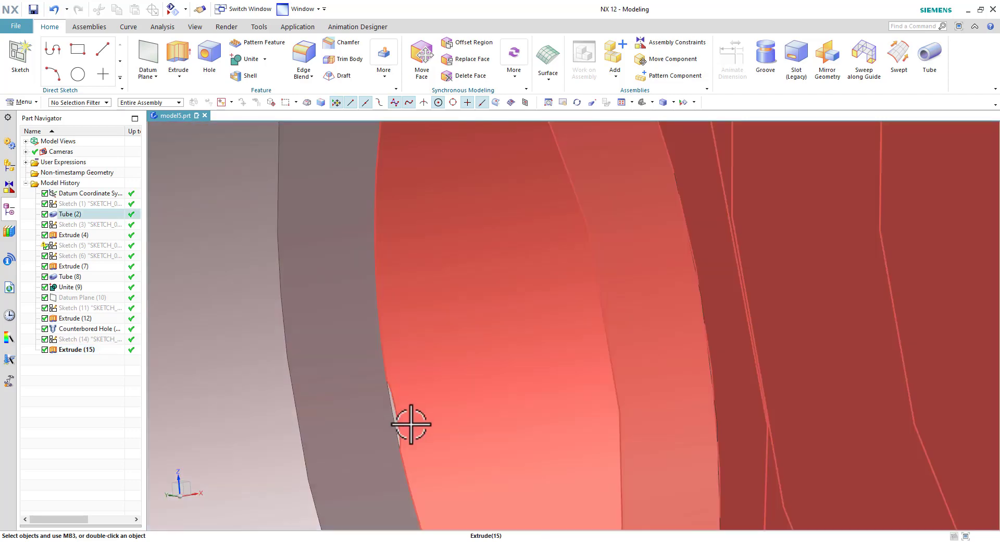
{"action": "scroll", "coordinate": [397, 375], "scroll_direction": "down", "scroll_amount": 2}
{"action": "scroll", "coordinate": [415, 401], "scroll_direction": "down", "scroll_amount": 2}
{"action": "middle_click_drag", "start_coordinate": [608, 443], "coordinate": [578, 446]}
{"action": "key", "text": "alt+Tab"}
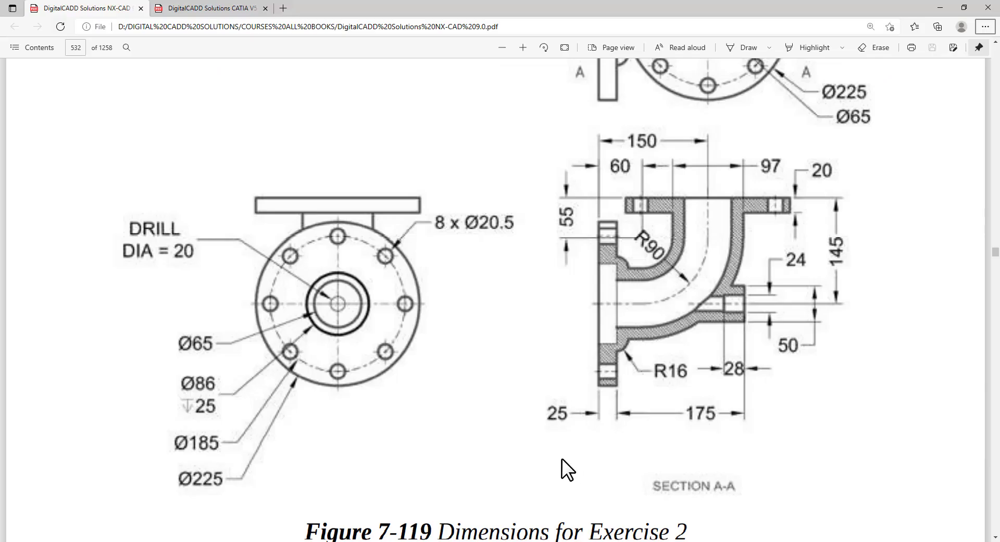
{"action": "key", "text": "alt+Tab"}
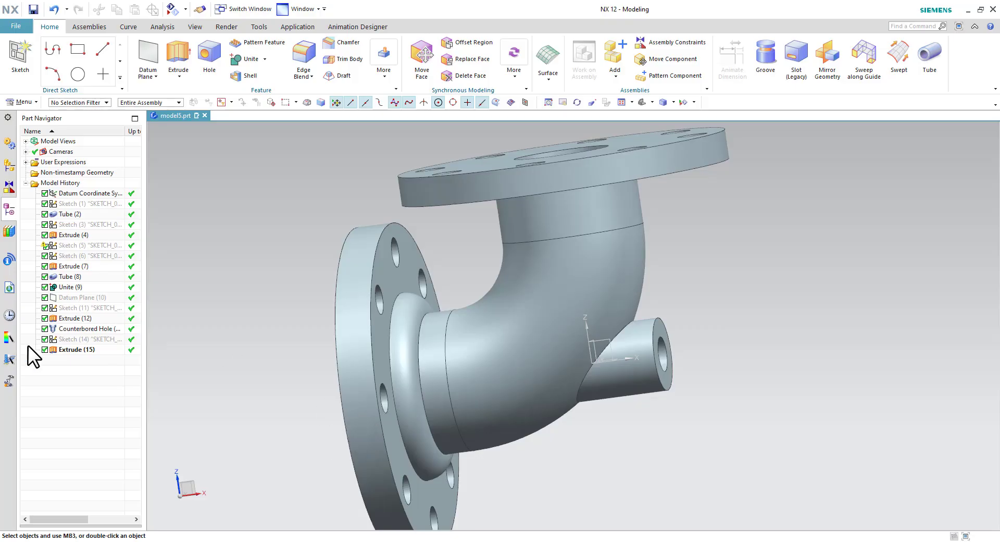
Reopen Extrude (15) and keep its end distance at 25
{"action": "double_click", "coordinate": [59, 348]}
{"action": "left_click", "coordinate": [225, 295]}
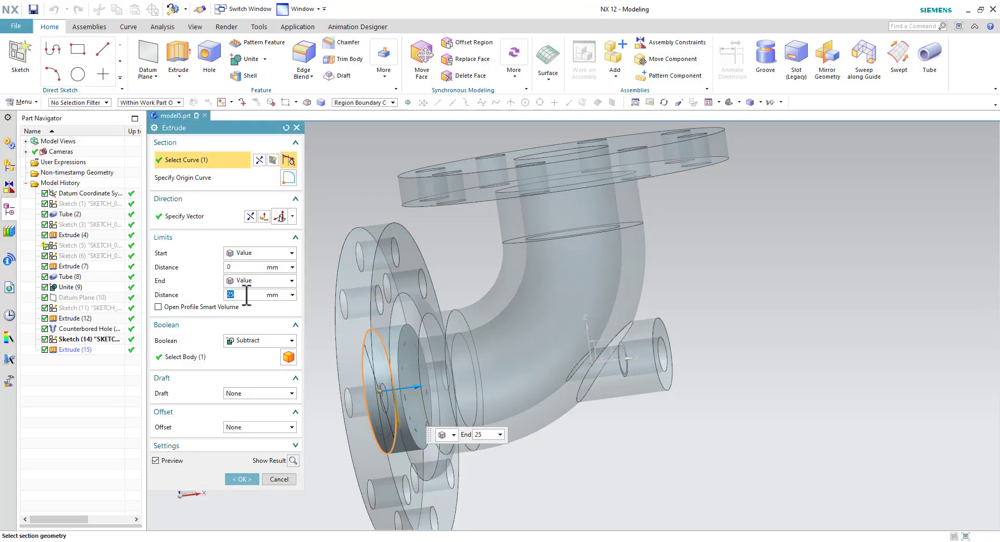
{"action": "left_click", "coordinate": [239, 479]}
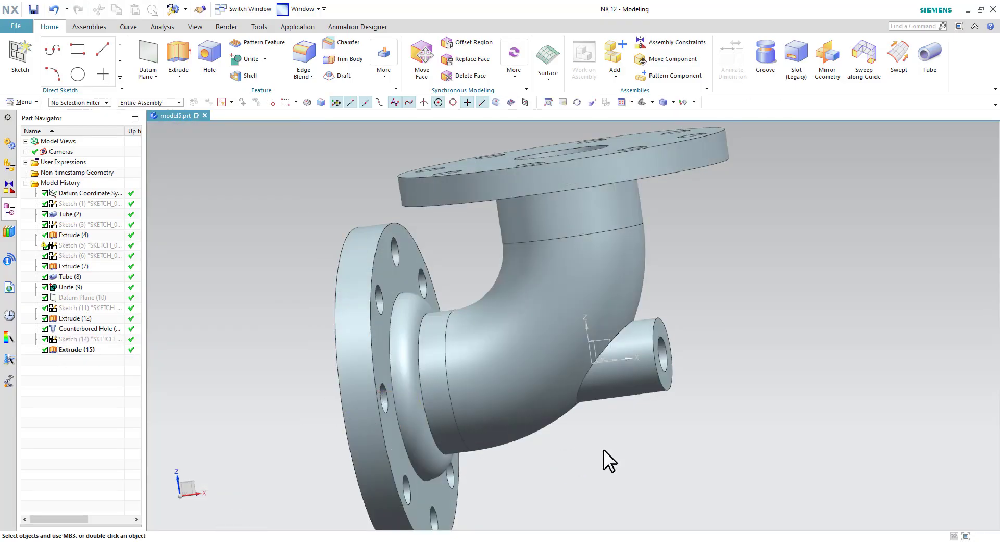
Suppress Tube (8) and its Unite (9) in the Part Navigator
{"action": "mouse_move", "coordinate": [550, 385]}
{"action": "middle_mouse_down"}
{"action": "mouse_move", "coordinate": [623, 404]}
{"action": "mouse_move", "coordinate": [650, 426]}
{"action": "middle_mouse_up"}
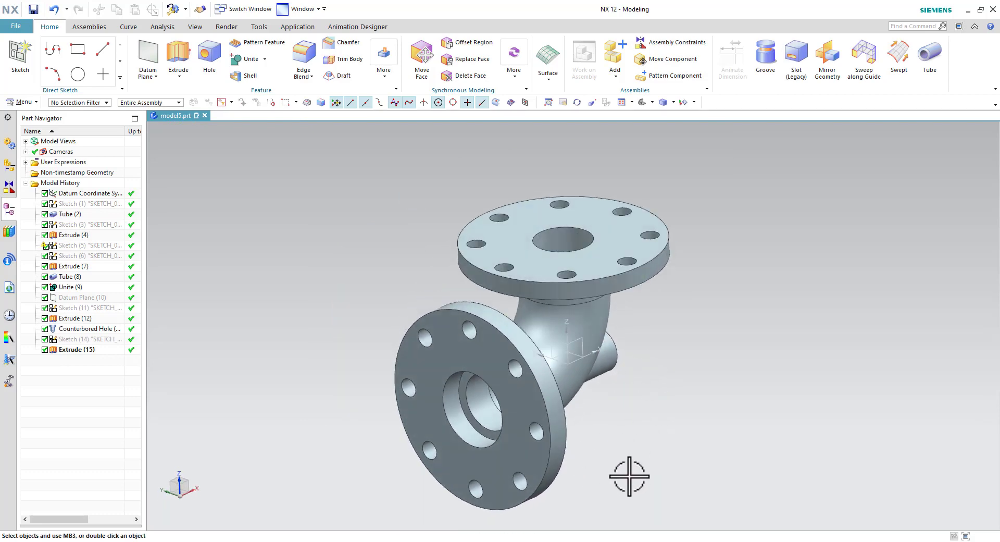
{"action": "middle_click_drag", "start_coordinate": [629, 475], "coordinate": [567, 467]}
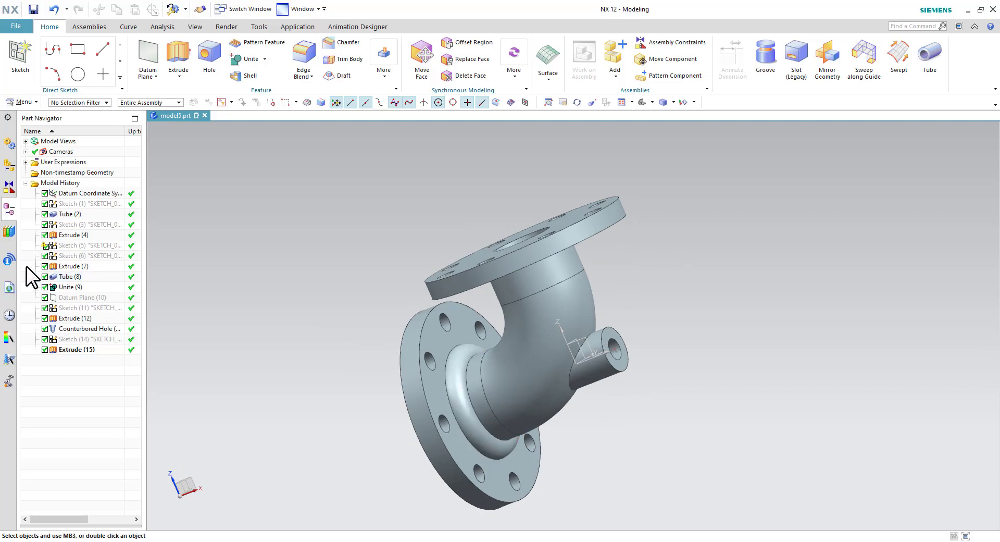
{"action": "left_click", "coordinate": [45, 277]}
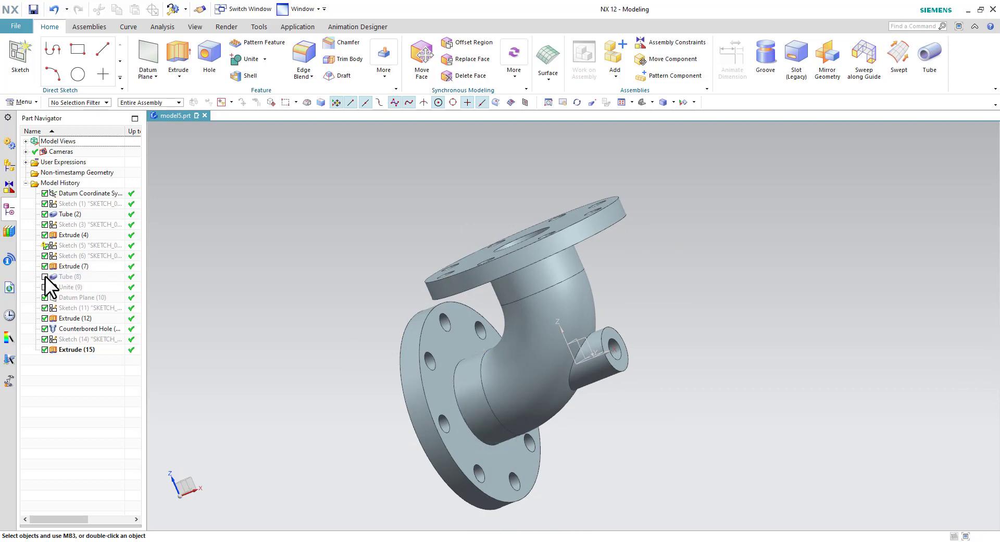
{"action": "mouse_move", "coordinate": [783, 430]}
{"action": "middle_mouse_down"}
{"action": "mouse_move", "coordinate": [820, 385]}
{"action": "mouse_move", "coordinate": [810, 396]}
{"action": "middle_mouse_up"}
Start Sketch (16) on the chosen elbow plane
{"action": "left_click", "coordinate": [24, 59]}
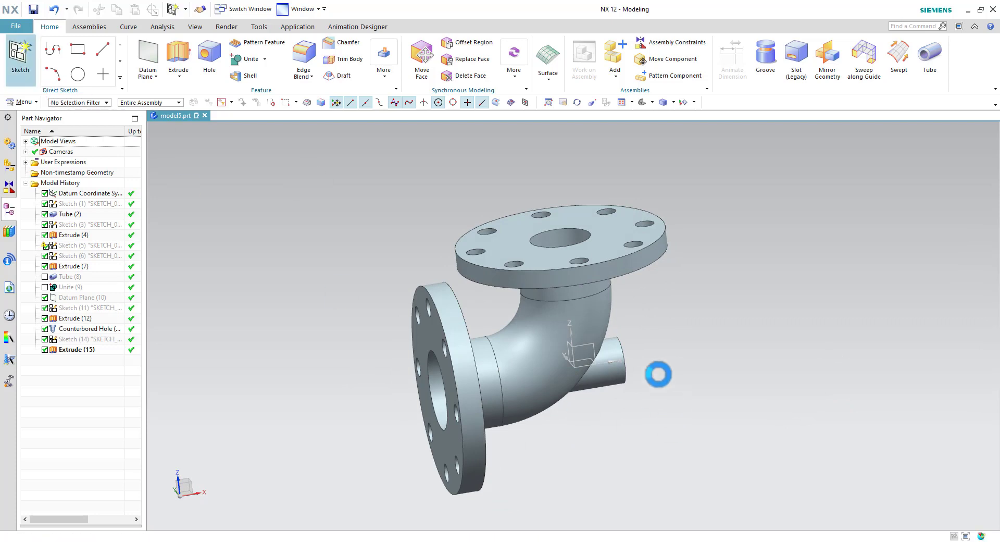
{"action": "left_click", "coordinate": [578, 380]}
{"action": "left_click", "coordinate": [241, 259]}
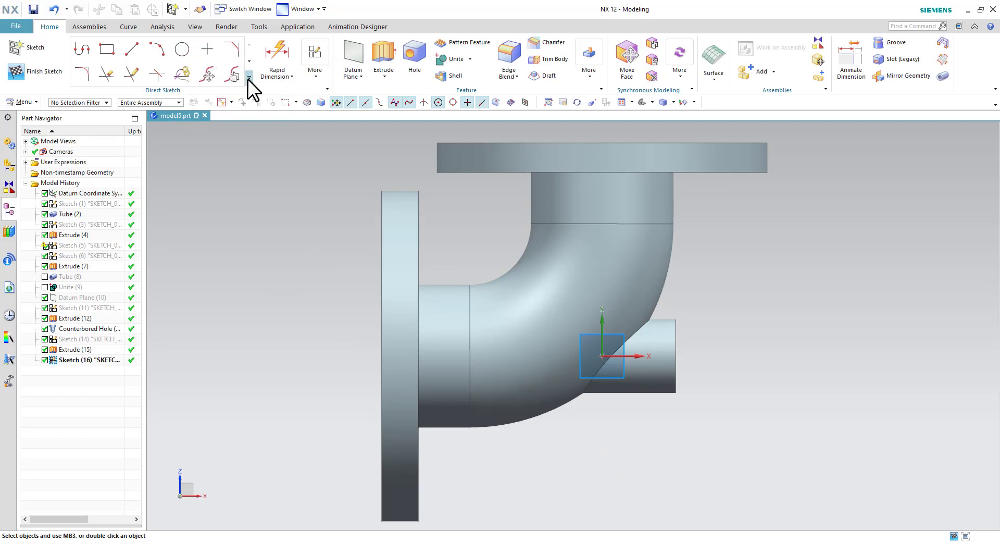
Project the pipe's circular edge at the flange into the sketch and orient the view to it
{"action": "left_click", "coordinate": [248, 78]}
{"action": "left_click", "coordinate": [156, 183]}
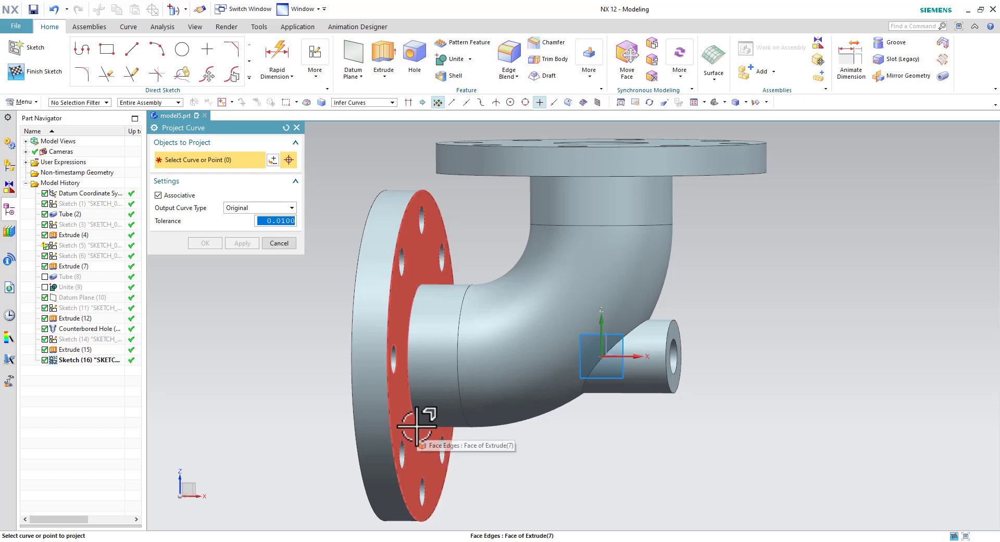
{"action": "left_click", "coordinate": [417, 424]}
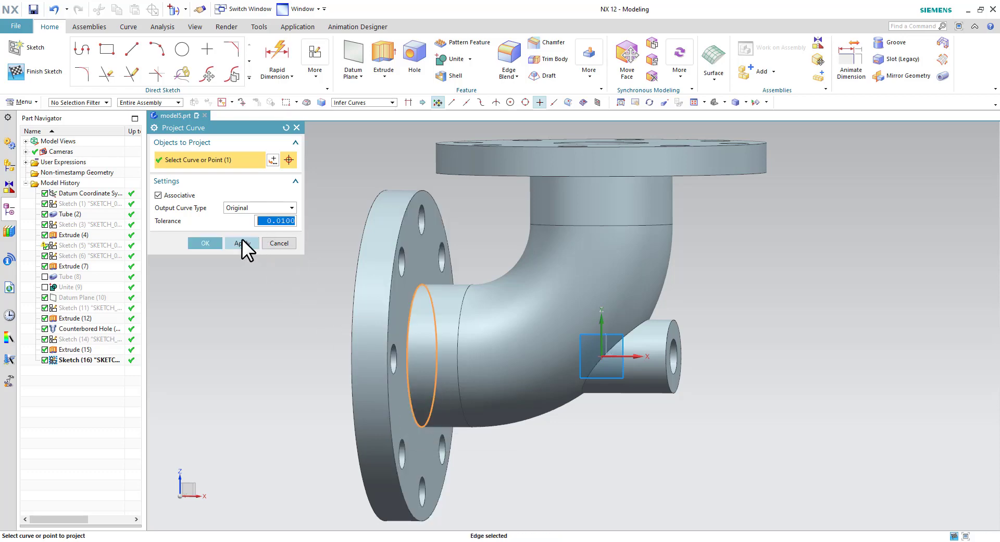
{"action": "left_click", "coordinate": [207, 239]}
{"action": "right_click", "coordinate": [821, 261]}
{"action": "left_click", "coordinate": [838, 288]}
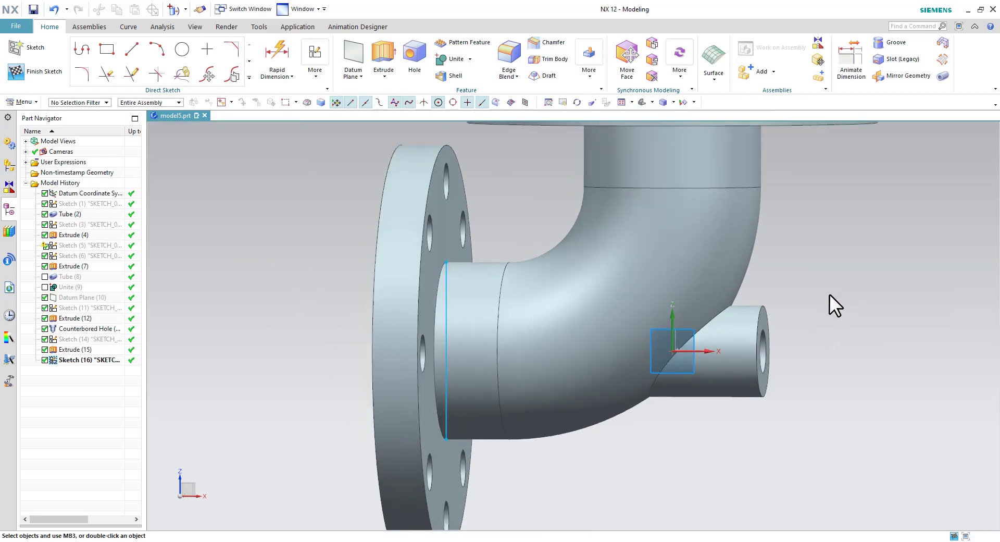
{"action": "scroll", "coordinate": [279, 274], "scroll_direction": "down", "scroll_amount": 3}
{"action": "scroll", "coordinate": [475, 408], "scroll_direction": "up", "scroll_amount": 3}
{"action": "scroll", "coordinate": [475, 408], "scroll_direction": "down", "scroll_amount": 2}
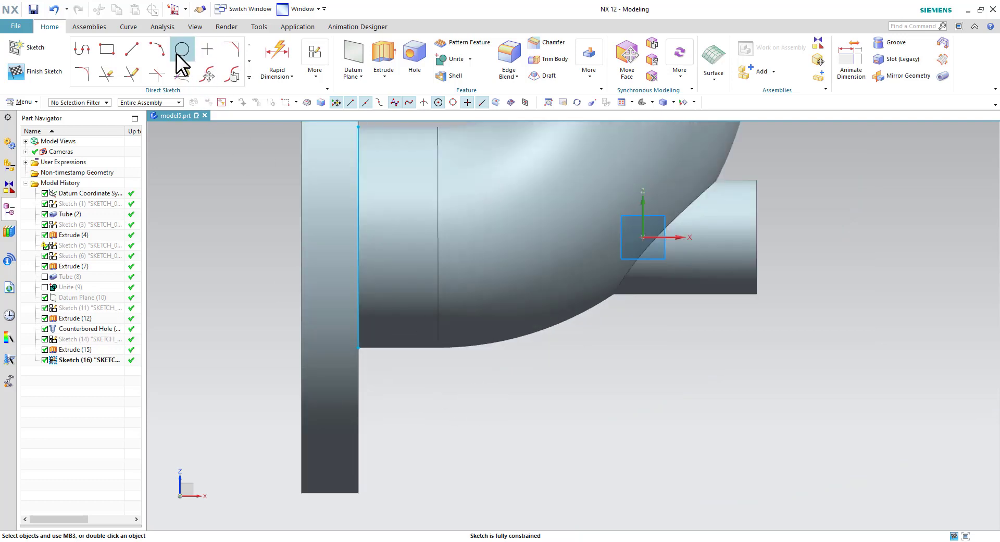
Draw a centre-and-endpoints arc at the plate corner
{"action": "left_click", "coordinate": [156, 49]}
{"action": "scroll", "coordinate": [341, 307], "scroll_direction": "down", "scroll_amount": 3}
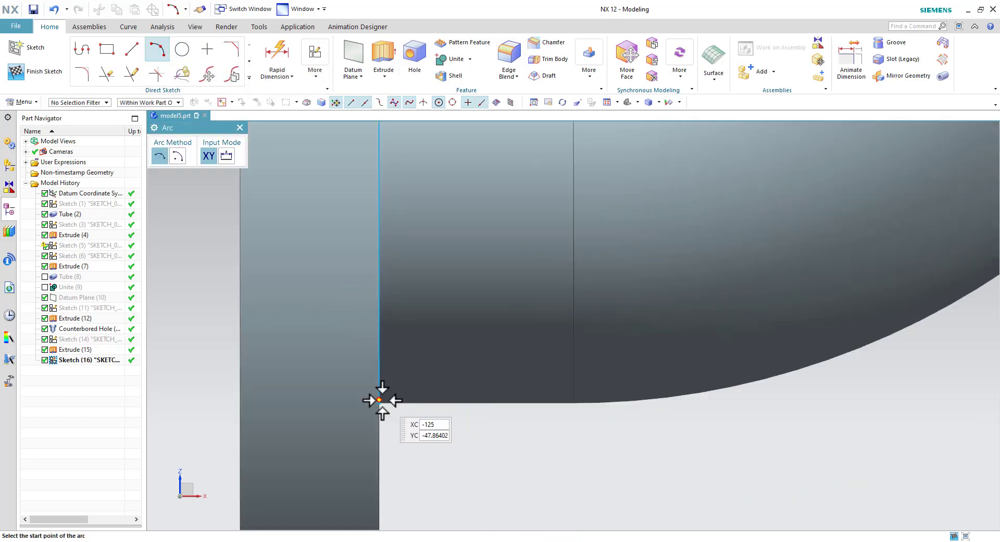
{"action": "left_click", "coordinate": [177, 155]}
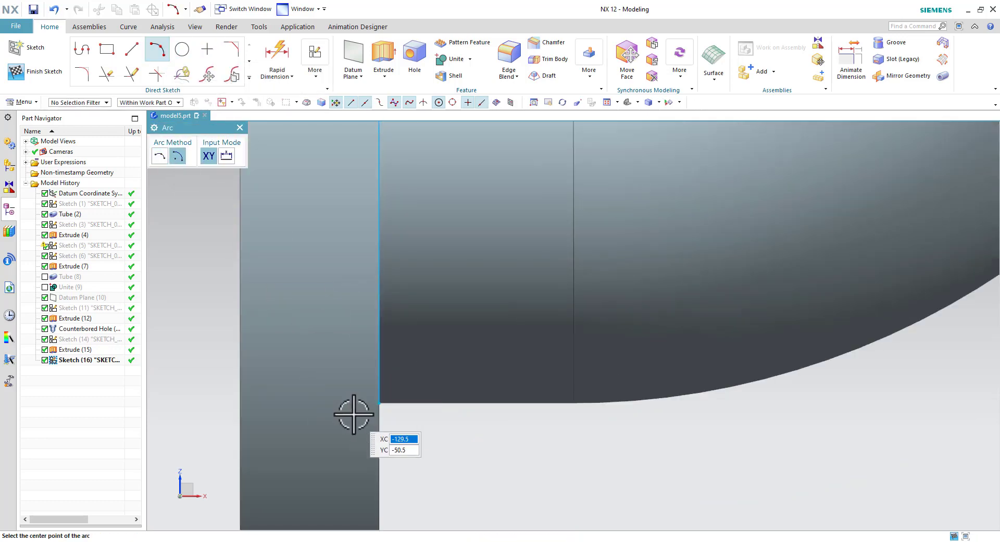
{"action": "left_click", "coordinate": [379, 402]}
{"action": "left_click", "coordinate": [425, 402]}
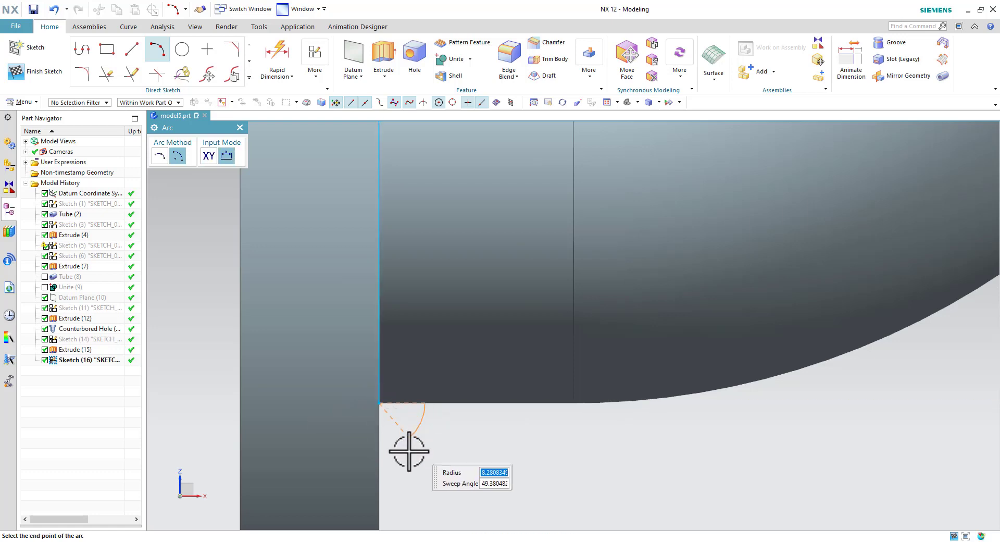
{"action": "left_click", "coordinate": [379, 449]}
{"action": "key", "text": "Escape"}
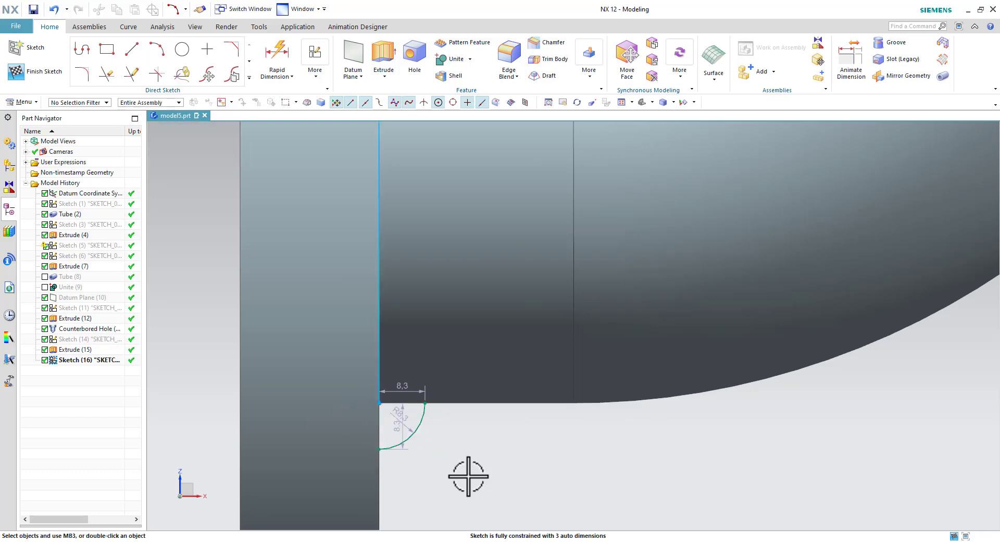
{"action": "scroll", "coordinate": [447, 444], "scroll_direction": "up", "scroll_amount": 3}
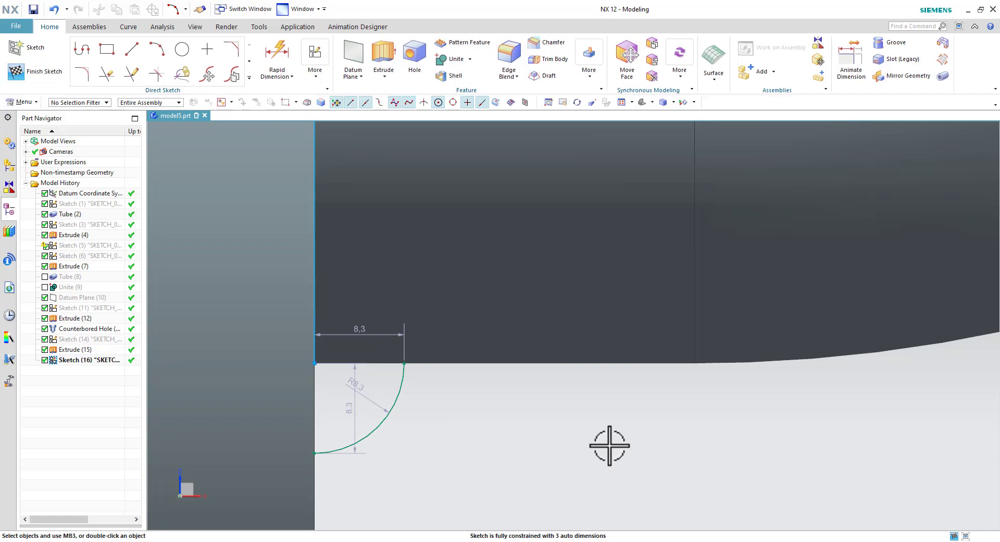
Check the reference drawing and set the arc radius to 16
{"action": "key", "text": "alt+Tab"}
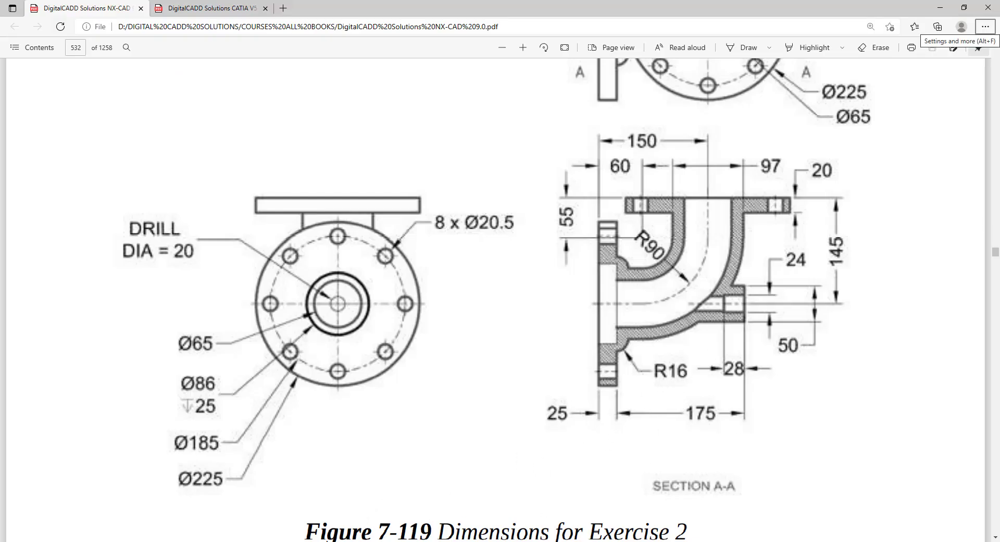
{"action": "key", "text": "alt+Tab"}
{"action": "double_click", "coordinate": [385, 408]}
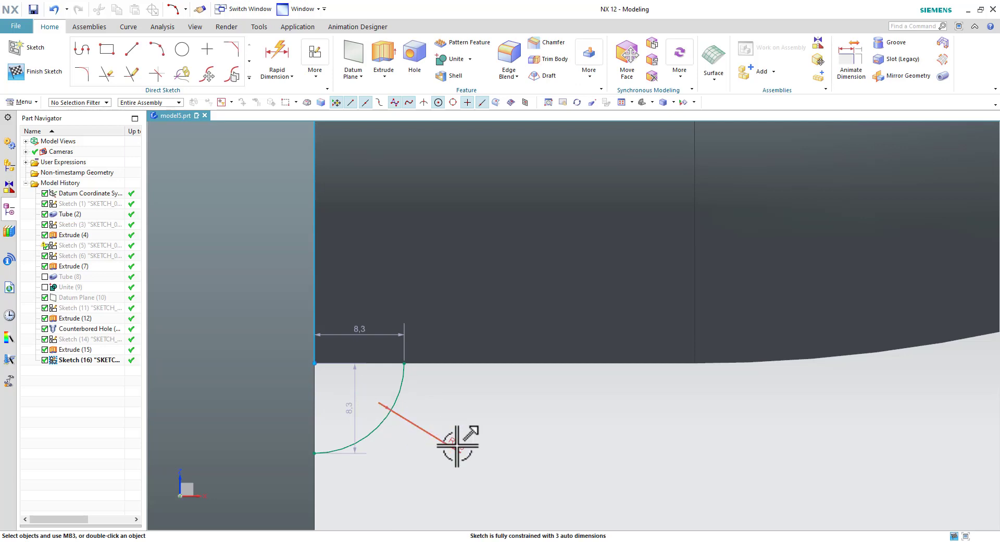
{"action": "type", "text": "16"}
{"action": "key", "text": "Return"}
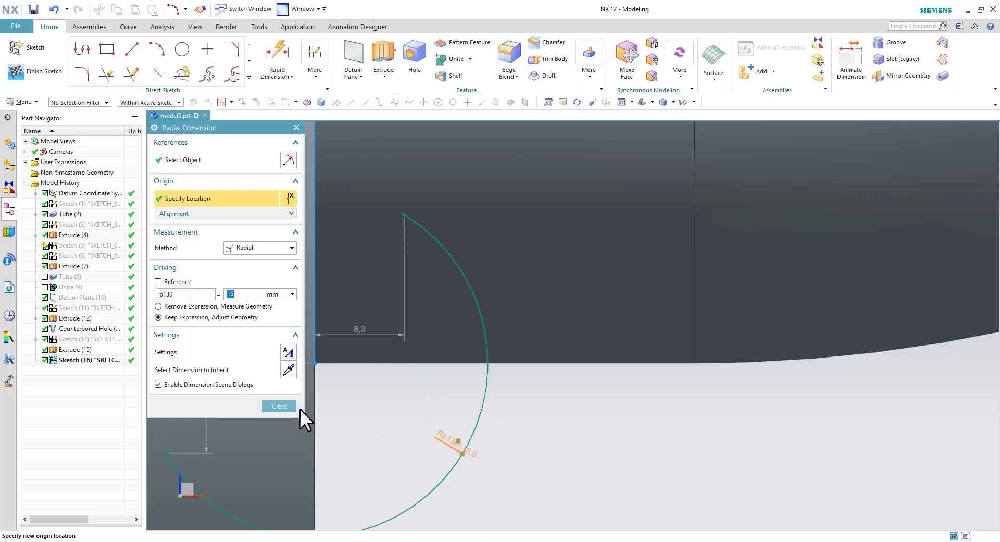
{"action": "left_click", "coordinate": [294, 407]}
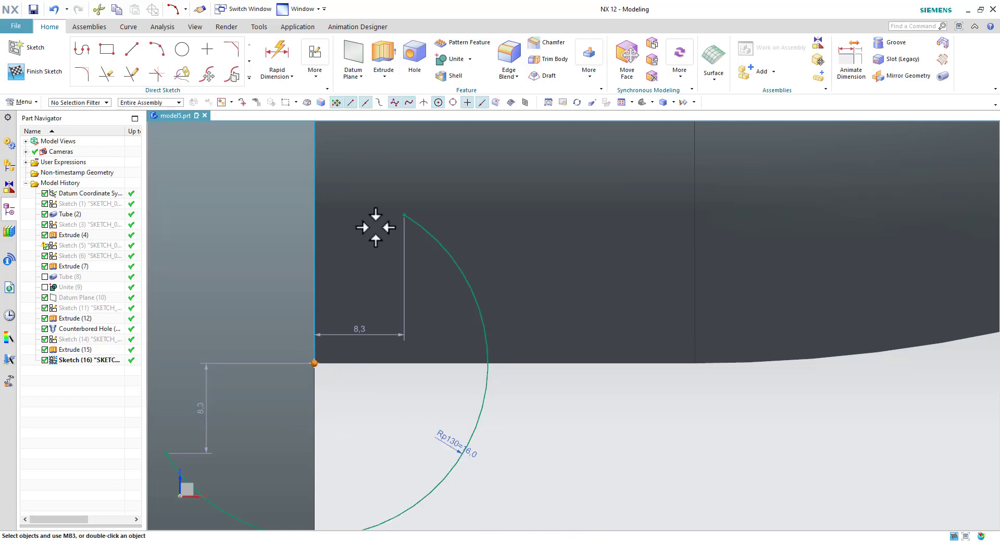
Constrain the arc endpoints onto the horizontal and vertical edges
{"action": "left_click", "coordinate": [404, 214]}
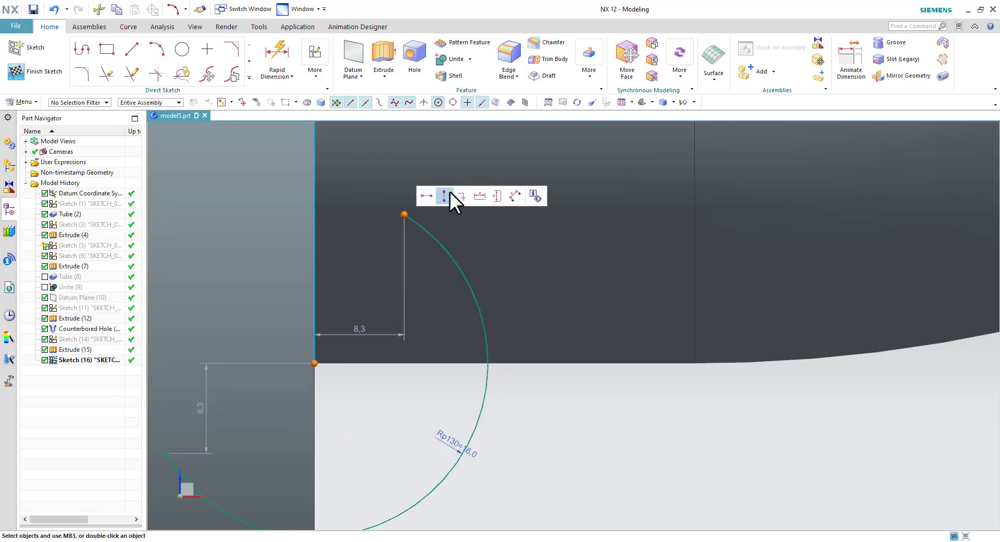
{"action": "left_click", "coordinate": [444, 195]}
{"action": "scroll", "coordinate": [474, 349], "scroll_direction": "up", "scroll_amount": 3}
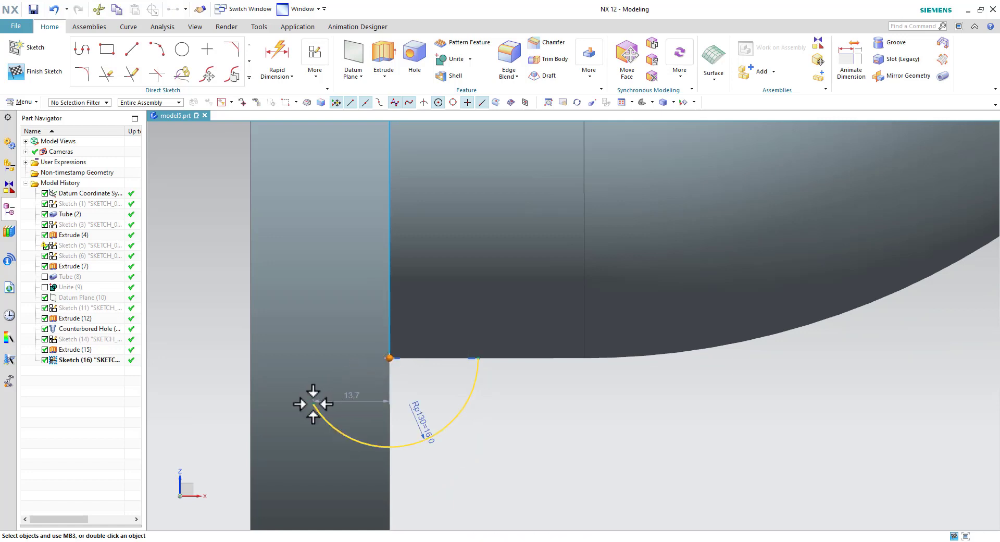
{"action": "left_click", "coordinate": [355, 386]}
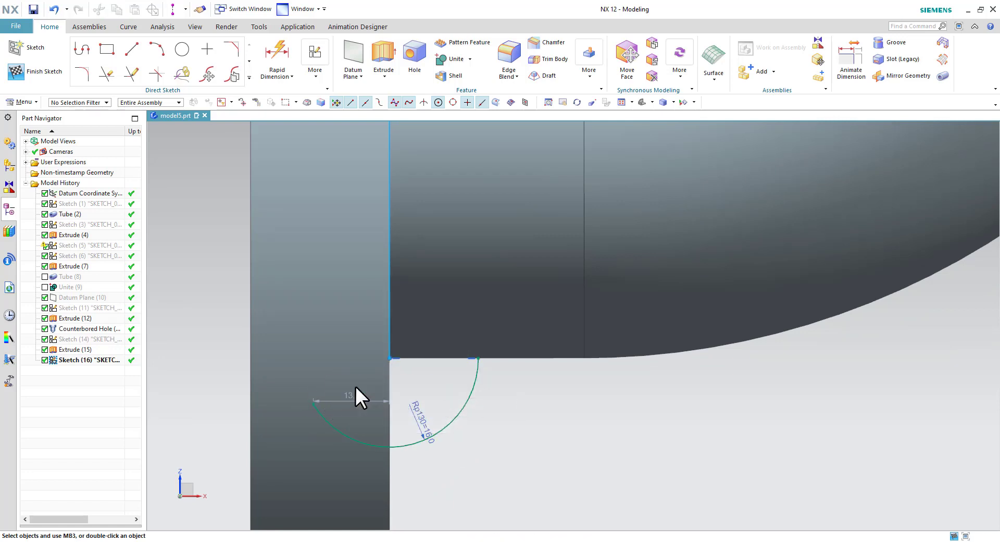
Draw the vertical and horizontal lines closing the arc profile, then finish the sketch
{"action": "left_click", "coordinate": [83, 49]}
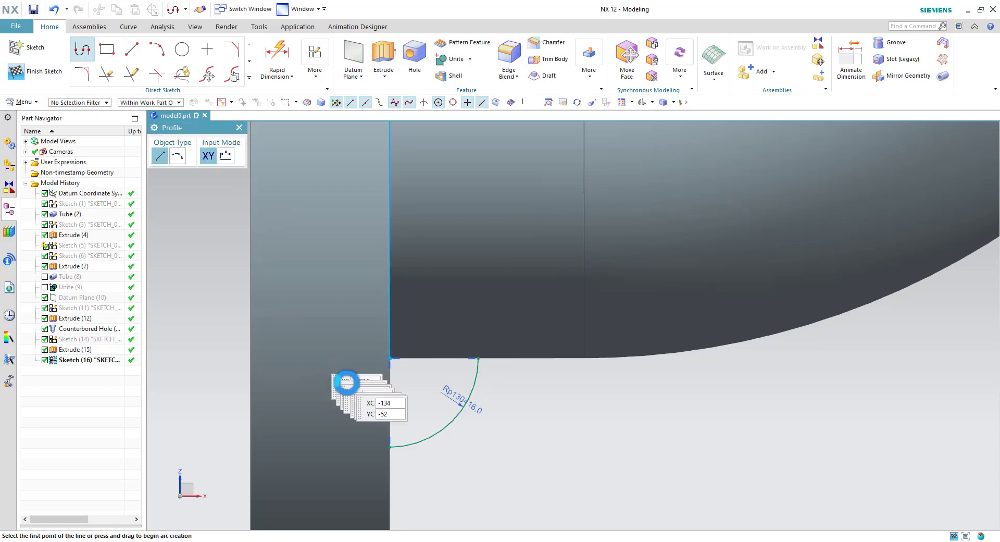
{"action": "left_click", "coordinate": [389, 446]}
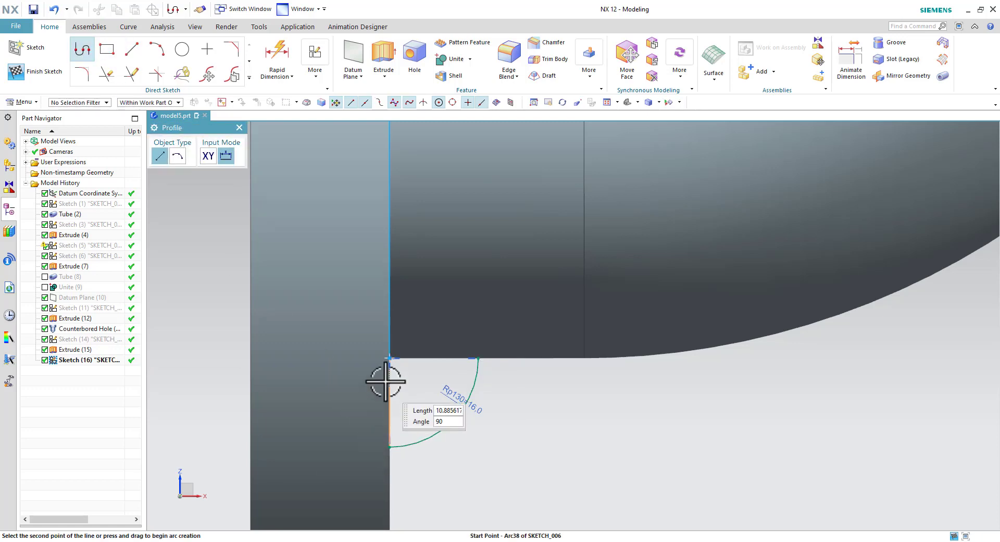
{"action": "left_click", "coordinate": [390, 357]}
{"action": "left_click", "coordinate": [477, 359]}
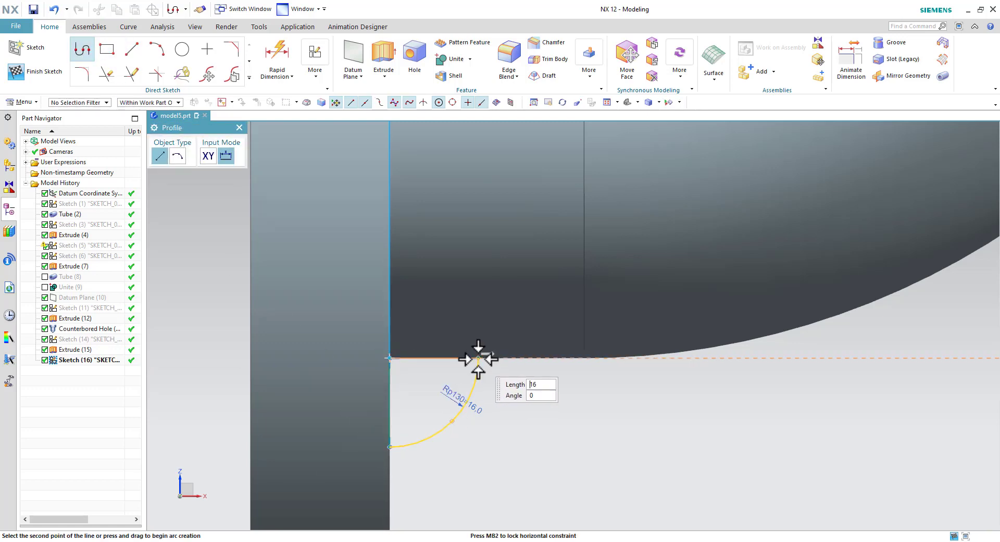
{"action": "key", "text": "Escape"}
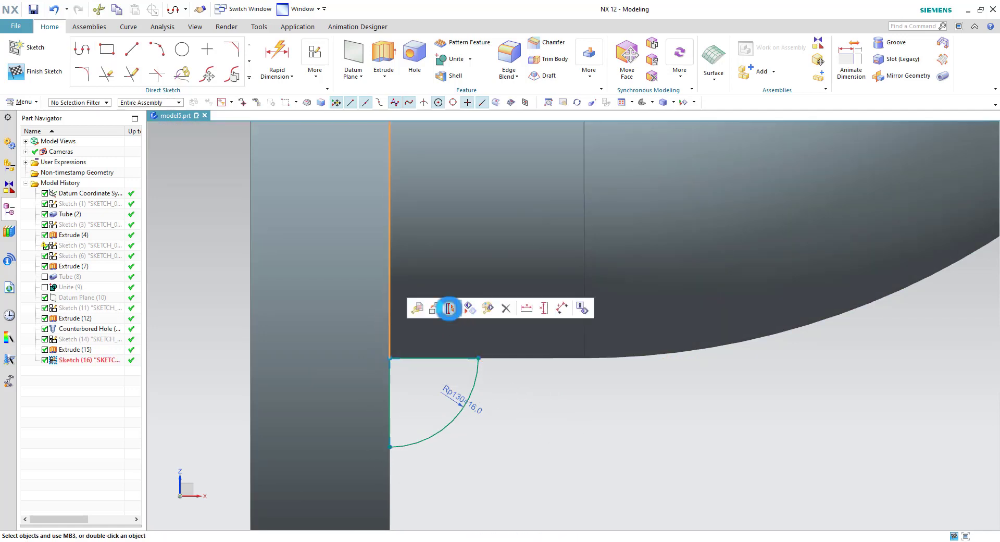
{"action": "middle_click_drag", "start_coordinate": [461, 306], "coordinate": [546, 448]}
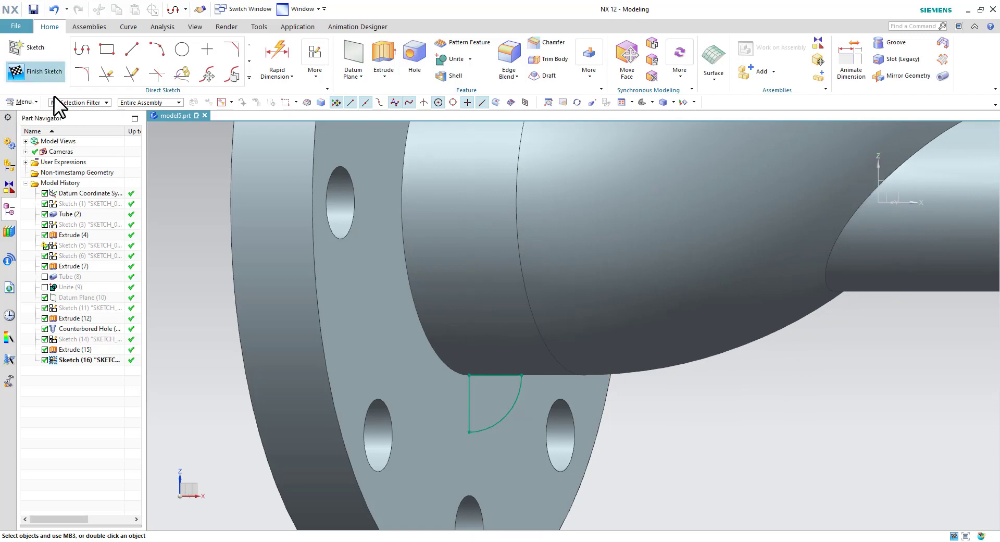
{"action": "left_click", "coordinate": [45, 73]}
{"action": "middle_click_drag", "start_coordinate": [538, 389], "coordinate": [504, 397]}
{"action": "scroll", "coordinate": [503, 417], "scroll_direction": "down", "scroll_amount": 5}
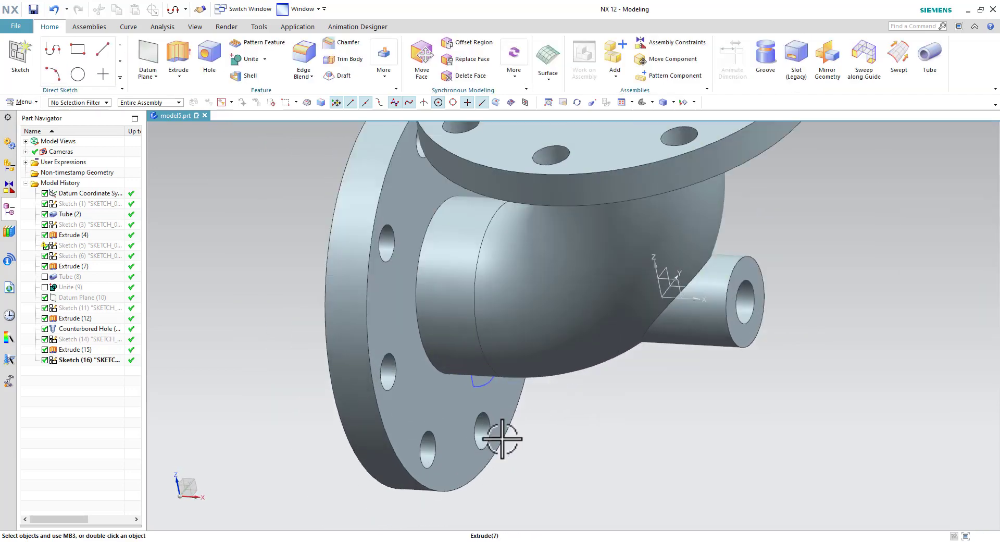
{"action": "middle_click_drag", "start_coordinate": [501, 438], "coordinate": [571, 402]}
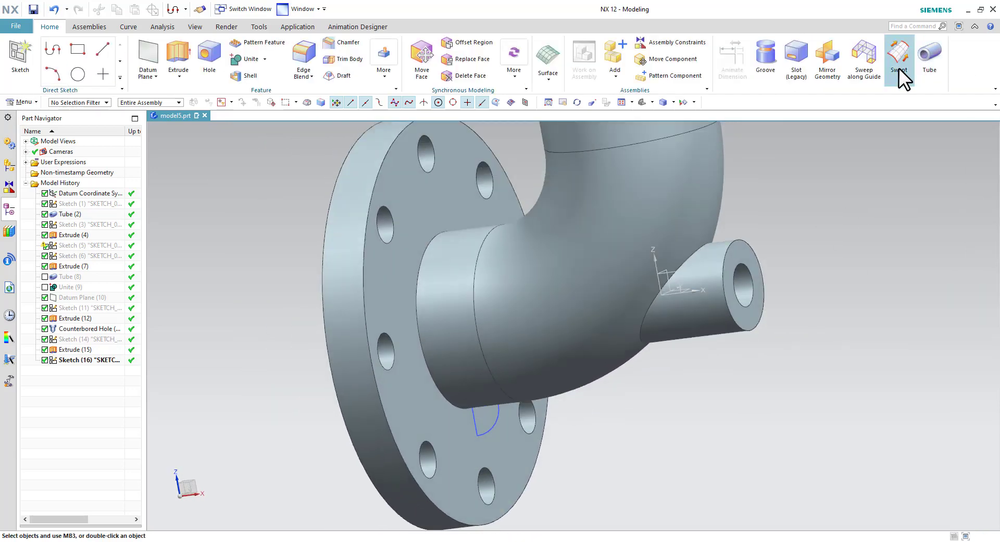
{"action": "left_click", "coordinate": [862, 54]}
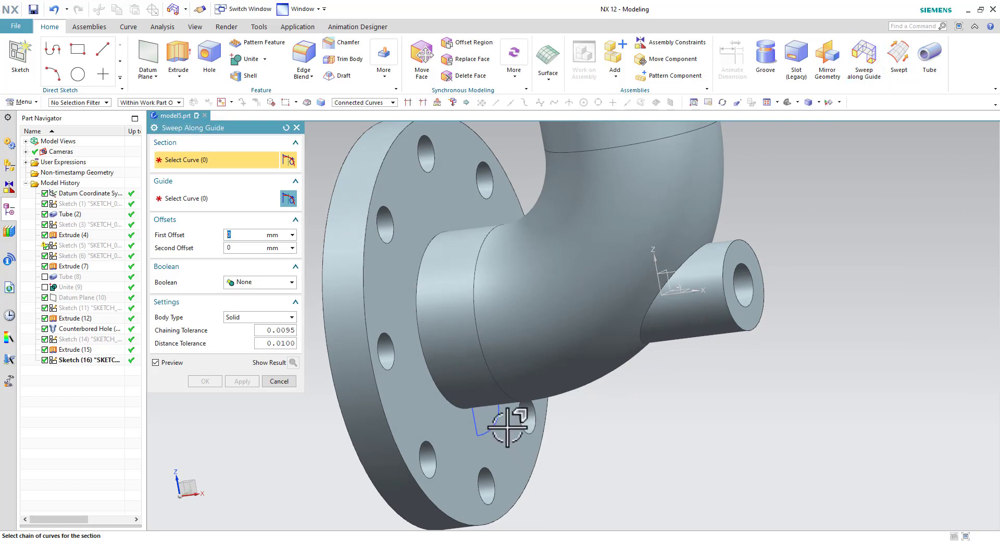
{"action": "left_click", "coordinate": [186, 200]}
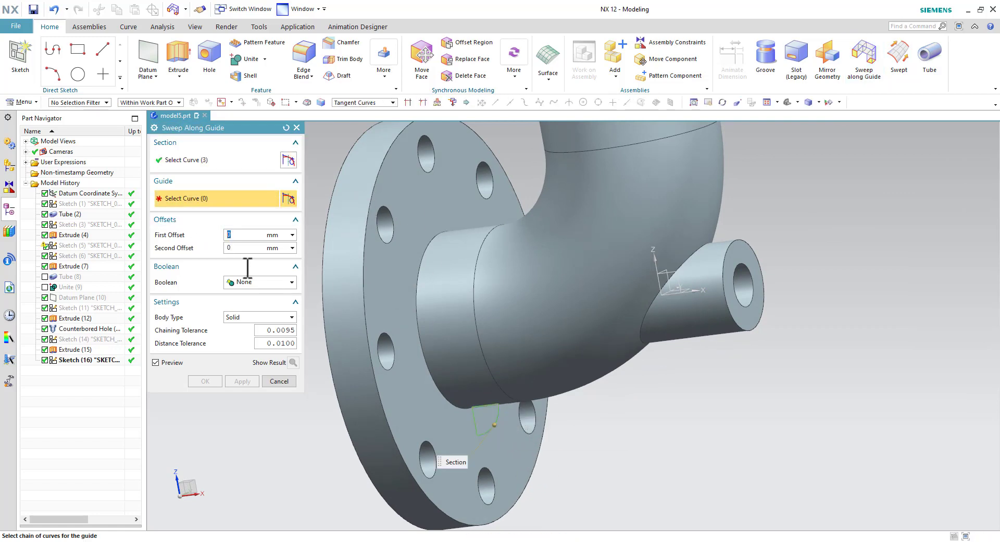
{"action": "left_click", "coordinate": [424, 362]}
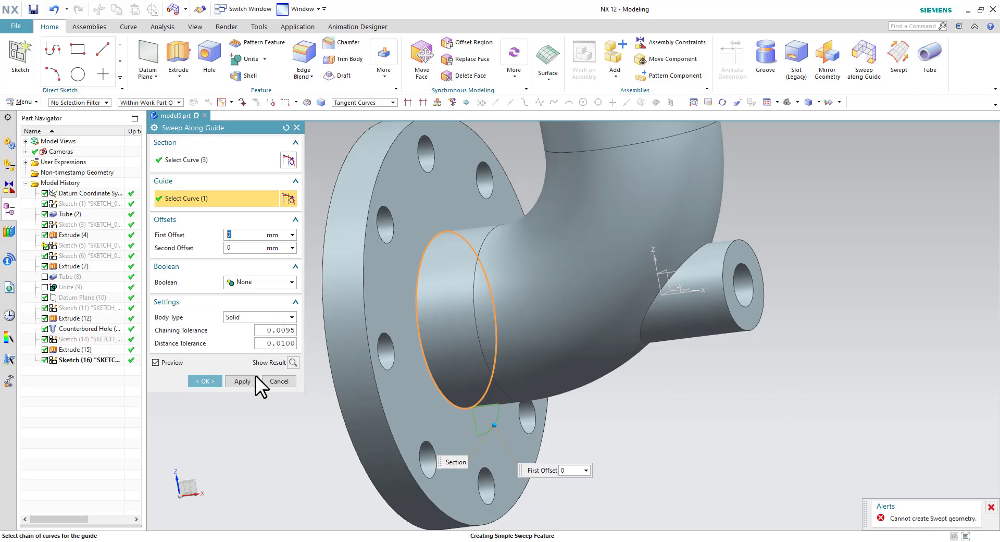
{"action": "left_click", "coordinate": [268, 382]}
{"action": "mouse_move", "coordinate": [616, 430]}
{"action": "middle_mouse_down"}
{"action": "mouse_move", "coordinate": [593, 392]}
{"action": "mouse_move", "coordinate": [611, 417]}
{"action": "middle_mouse_up"}
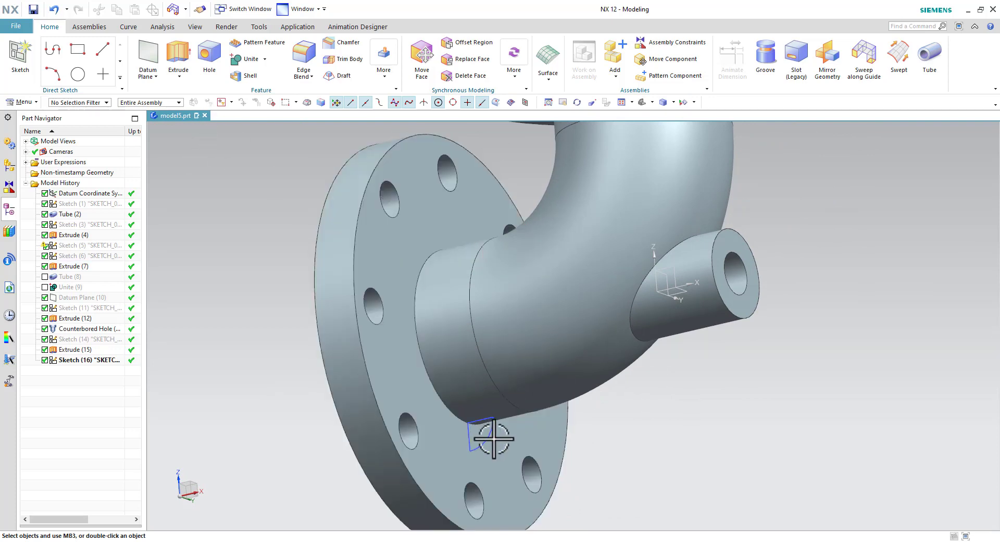
Revolve the quarter-round sketch about the datum axis, uniting it with the body
{"action": "left_click", "coordinate": [490, 434]}
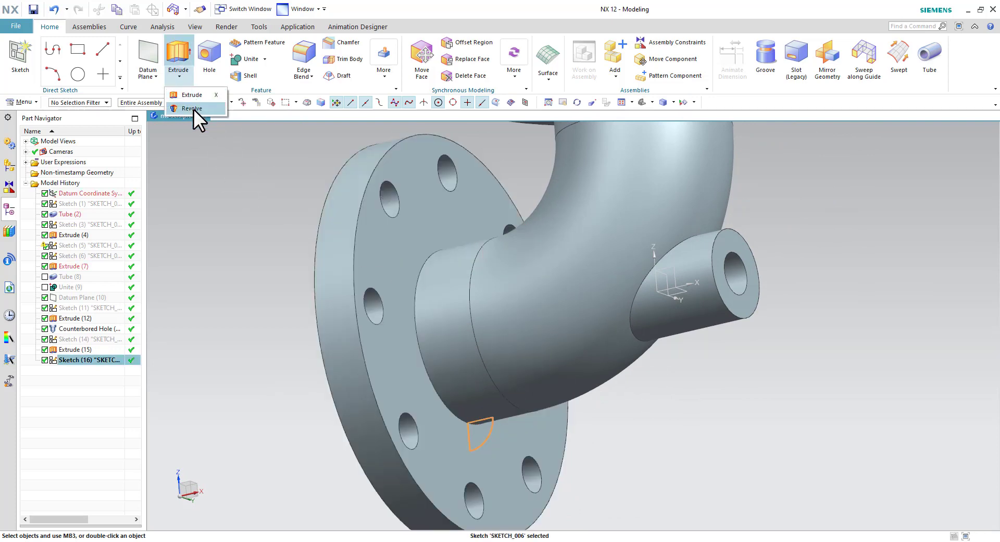
{"action": "left_click", "coordinate": [192, 109]}
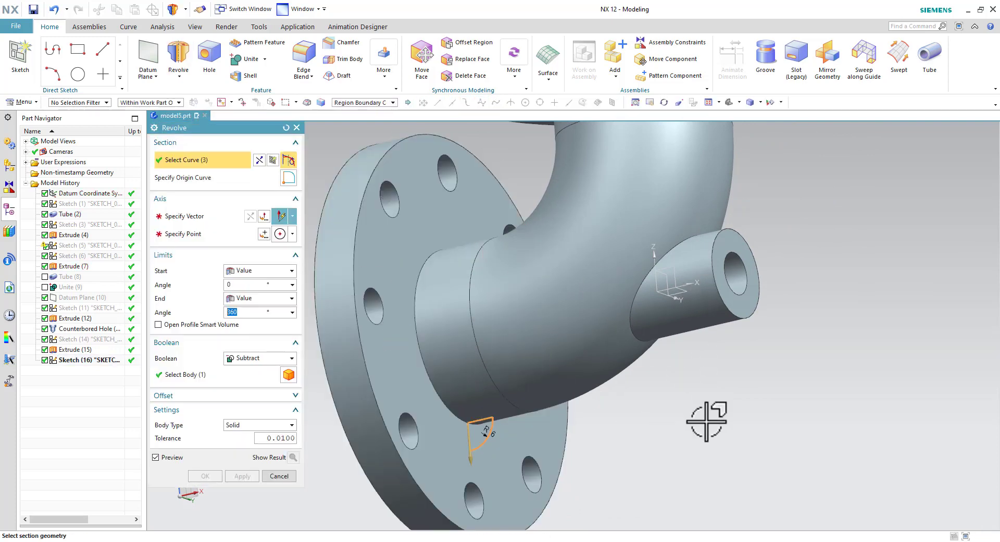
{"action": "middle_click_drag", "start_coordinate": [706, 421], "coordinate": [714, 430]}
{"action": "left_click", "coordinate": [229, 217]}
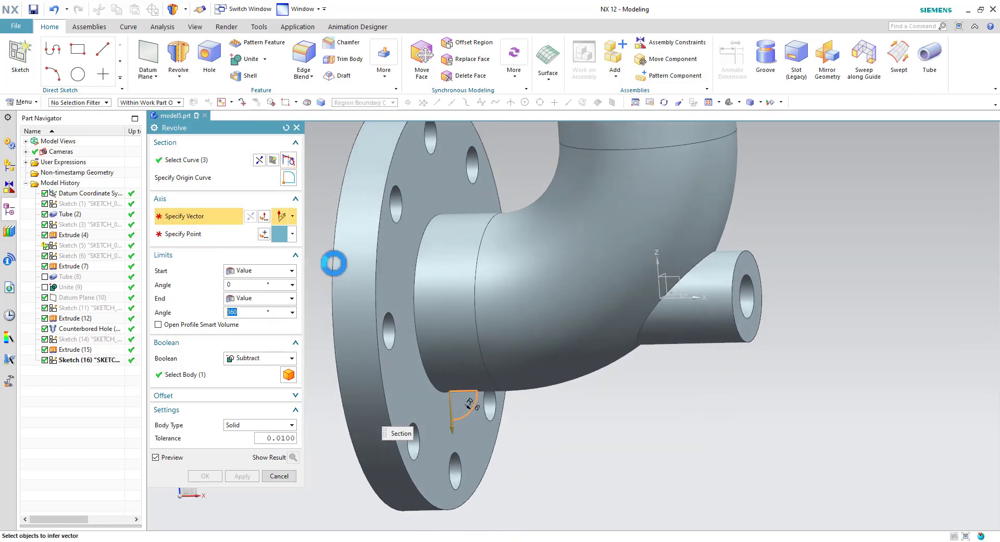
{"action": "left_click", "coordinate": [699, 303]}
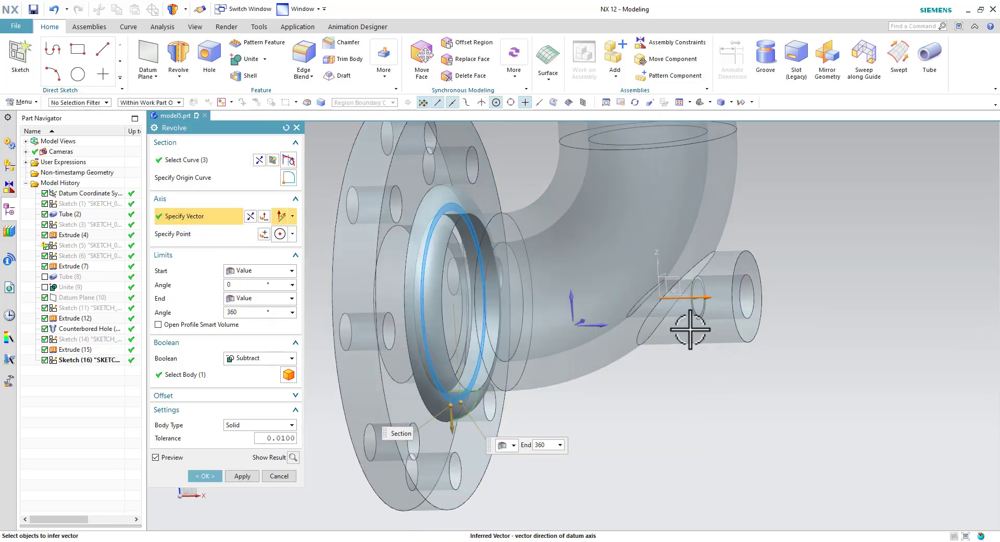
{"action": "left_click", "coordinate": [246, 361]}
{"action": "left_click", "coordinate": [248, 380]}
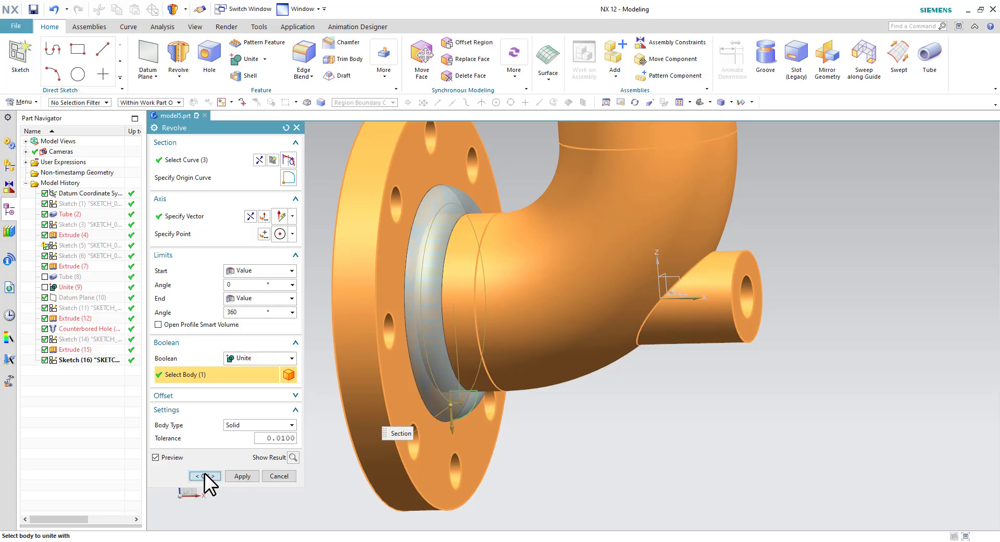
{"action": "left_click", "coordinate": [205, 476]}
Hide the revolved sketch's curves
{"action": "left_click", "coordinate": [473, 405]}
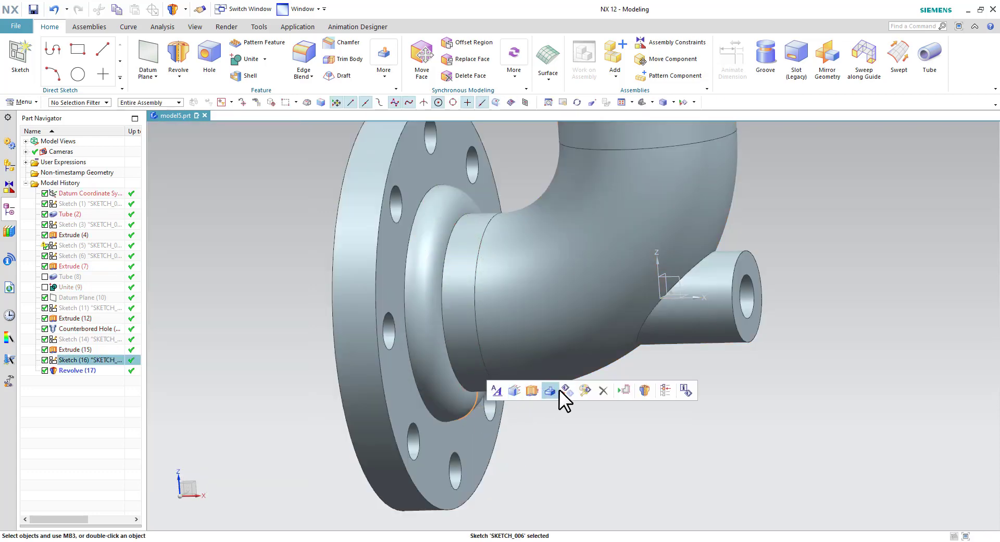
{"action": "left_click", "coordinate": [609, 401]}
{"action": "mouse_move", "coordinate": [609, 401]}
{"action": "middle_mouse_down"}
{"action": "mouse_move", "coordinate": [644, 380]}
{"action": "mouse_move", "coordinate": [669, 382]}
{"action": "middle_mouse_up"}
{"action": "scroll", "coordinate": [496, 388], "scroll_direction": "up", "scroll_amount": 5}
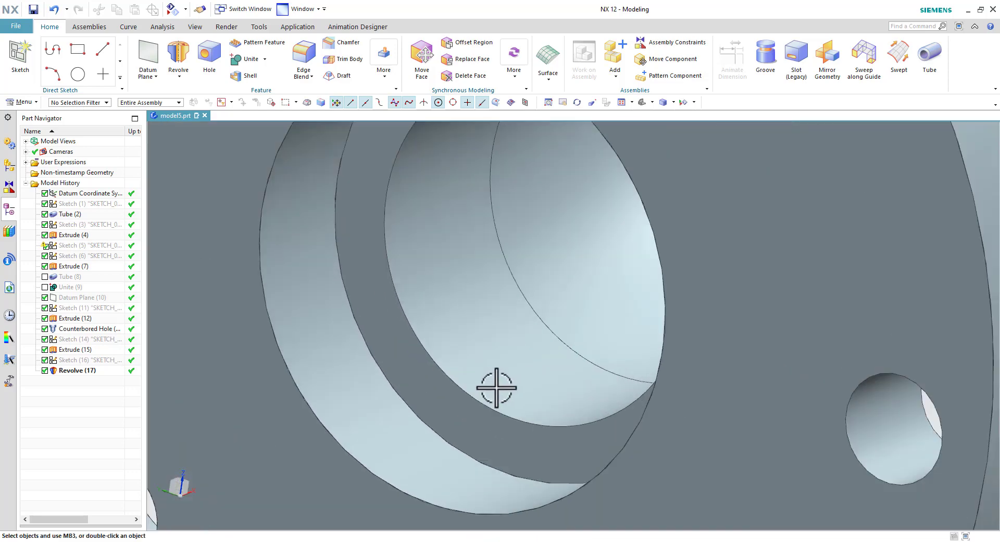
{"action": "scroll", "coordinate": [474, 404], "scroll_direction": "up", "scroll_amount": 2}
{"action": "scroll", "coordinate": [463, 412], "scroll_direction": "down", "scroll_amount": 3}
{"action": "scroll", "coordinate": [500, 419], "scroll_direction": "down", "scroll_amount": 5}
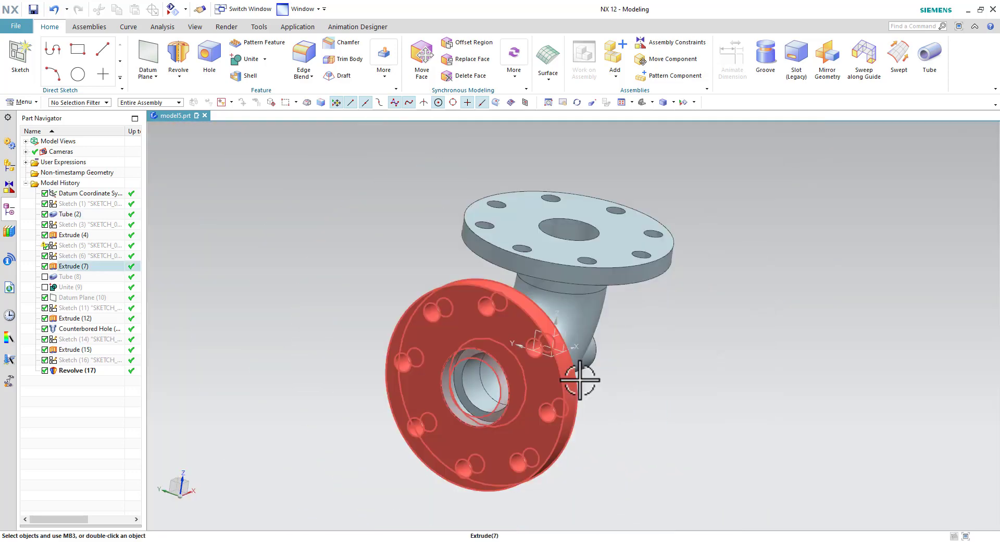
Blend every edge of the model at 0.1 mm
{"action": "mouse_move", "coordinate": [580, 380]}
{"action": "middle_mouse_down"}
{"action": "mouse_move", "coordinate": [518, 353]}
{"action": "mouse_move", "coordinate": [549, 360]}
{"action": "middle_mouse_up"}
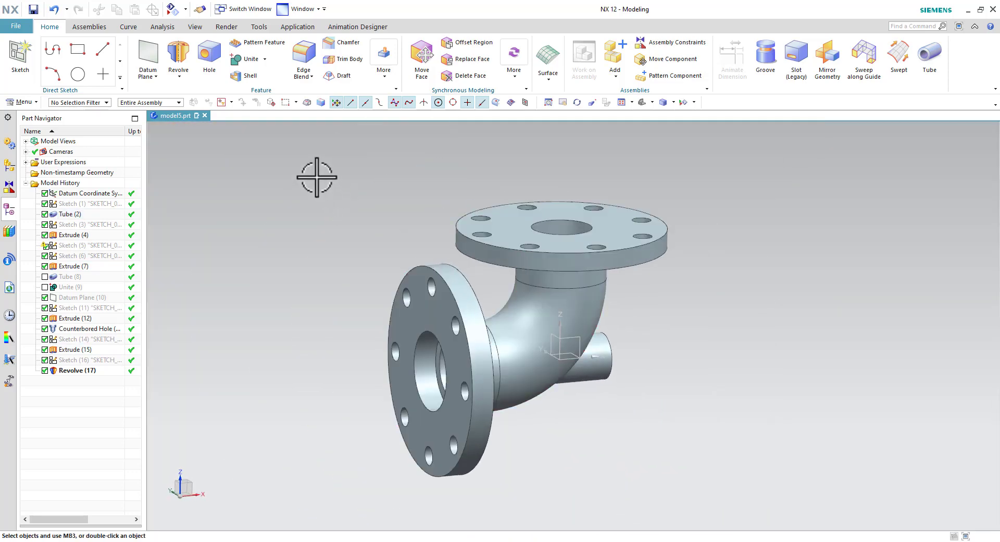
{"action": "left_click_drag", "start_coordinate": [306, 152], "coordinate": [791, 509]}
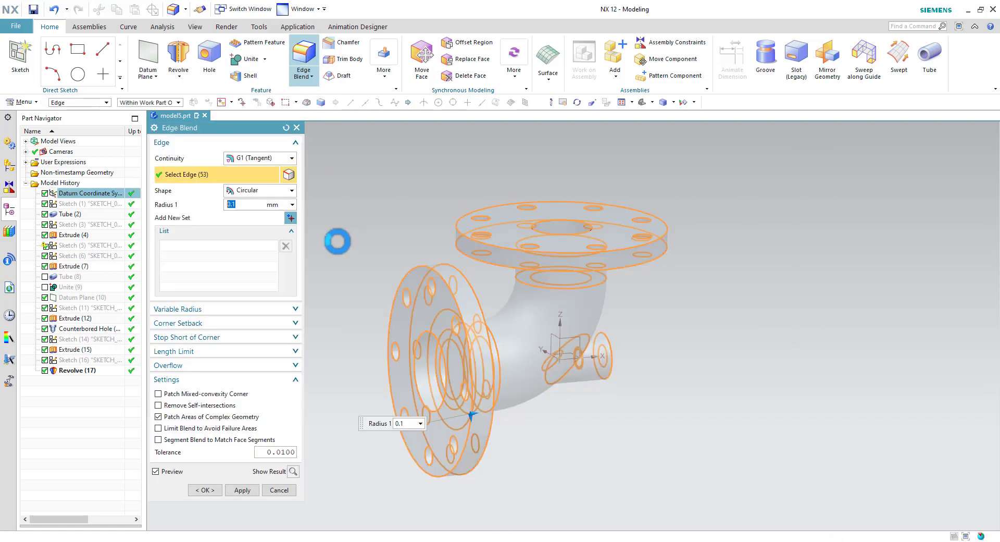
{"action": "left_click", "coordinate": [197, 487]}
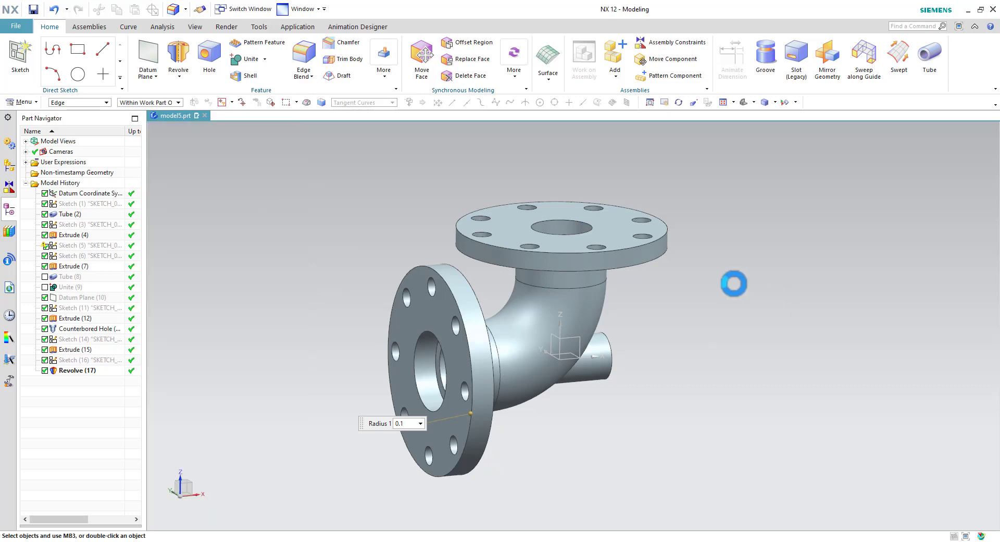
Turn on True Shading, hide floor grid and shadows, and apply brass material
{"action": "left_click", "coordinate": [195, 27]}
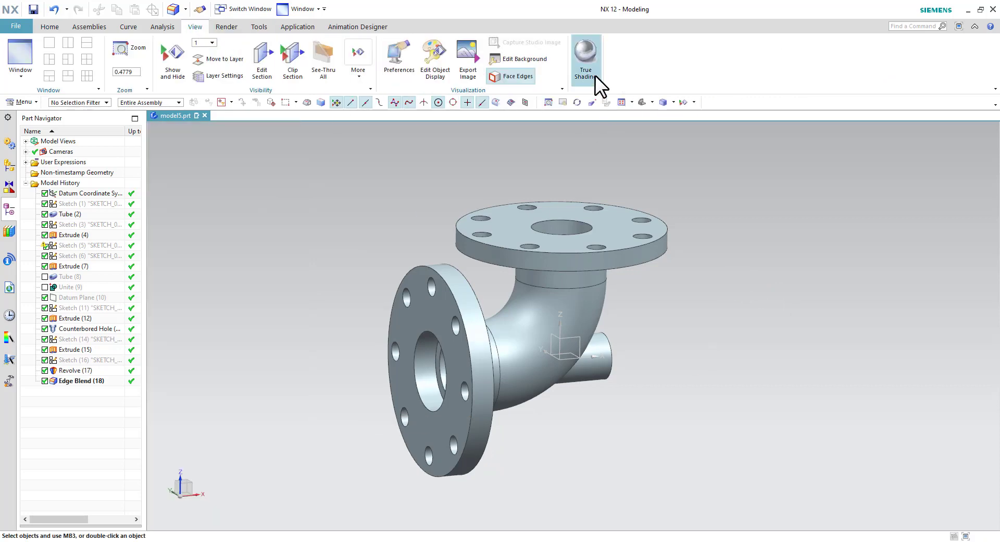
{"action": "left_click", "coordinate": [588, 73]}
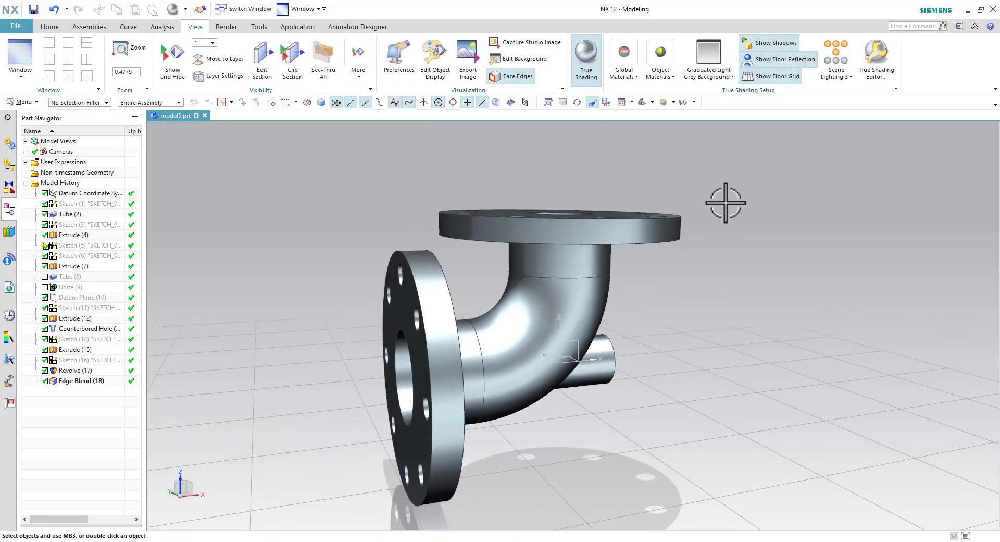
{"action": "left_click", "coordinate": [766, 73]}
{"action": "left_click", "coordinate": [773, 41]}
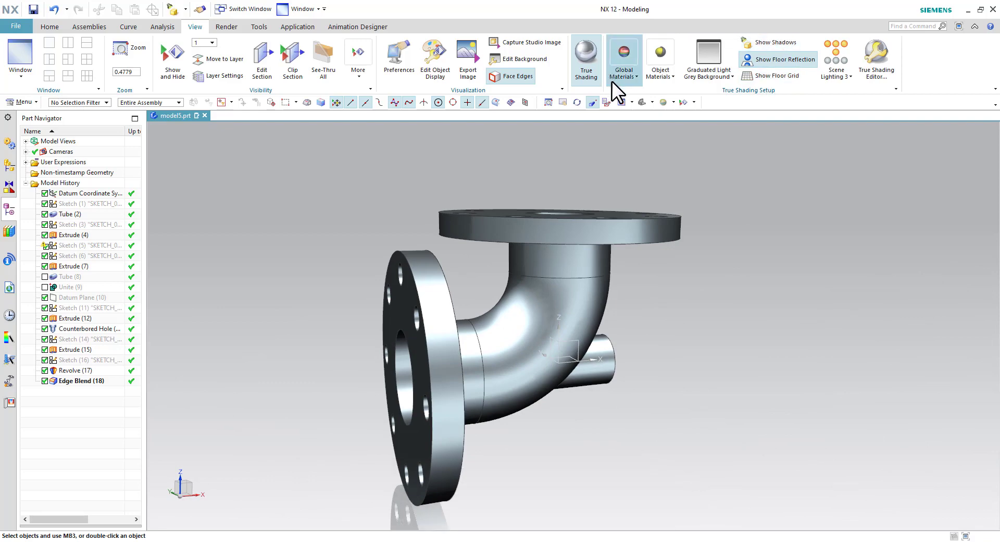
{"action": "left_click", "coordinate": [628, 82]}
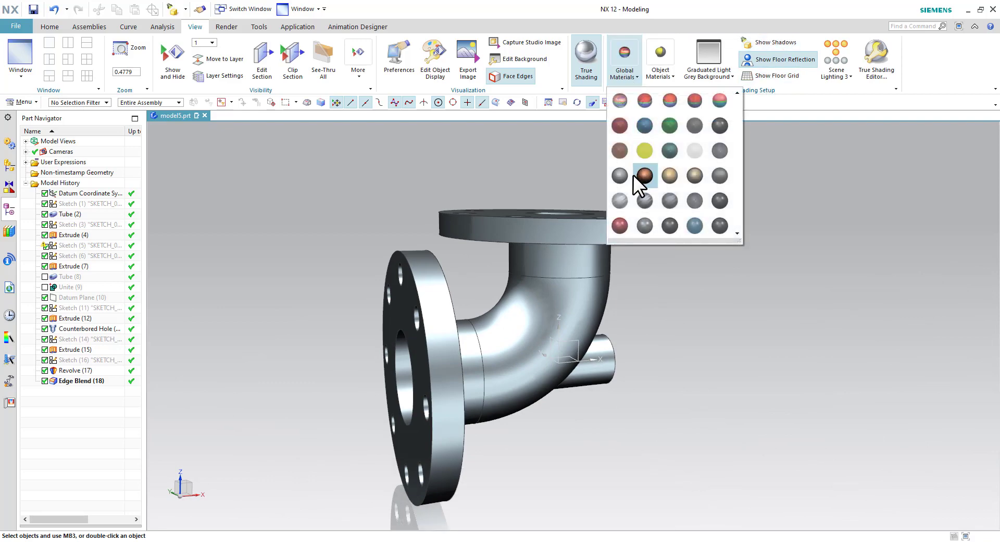
{"action": "left_click", "coordinate": [695, 173]}
Inspect the brass-shaded elbow and save it as model5.prt
{"action": "mouse_move", "coordinate": [649, 392]}
{"action": "middle_mouse_down"}
{"action": "mouse_move", "coordinate": [418, 382]}
{"action": "mouse_move", "coordinate": [335, 392]}
{"action": "mouse_move", "coordinate": [346, 455]}
{"action": "mouse_move", "coordinate": [374, 458]}
{"action": "mouse_move", "coordinate": [422, 491]}
{"action": "mouse_move", "coordinate": [513, 503]}
{"action": "mouse_move", "coordinate": [599, 473]}
{"action": "mouse_move", "coordinate": [647, 437]}
{"action": "mouse_move", "coordinate": [654, 417]}
{"action": "mouse_move", "coordinate": [638, 436]}
{"action": "mouse_move", "coordinate": [547, 397]}
{"action": "mouse_move", "coordinate": [547, 408]}
{"action": "mouse_move", "coordinate": [493, 397]}
{"action": "mouse_move", "coordinate": [544, 392]}
{"action": "mouse_move", "coordinate": [602, 408]}
{"action": "mouse_move", "coordinate": [585, 420]}
{"action": "mouse_move", "coordinate": [605, 435]}
{"action": "middle_mouse_up"}
{"action": "scroll", "coordinate": [647, 387], "scroll_direction": "down", "scroll_amount": 4}
{"action": "scroll", "coordinate": [625, 436], "scroll_direction": "up", "scroll_amount": 1}
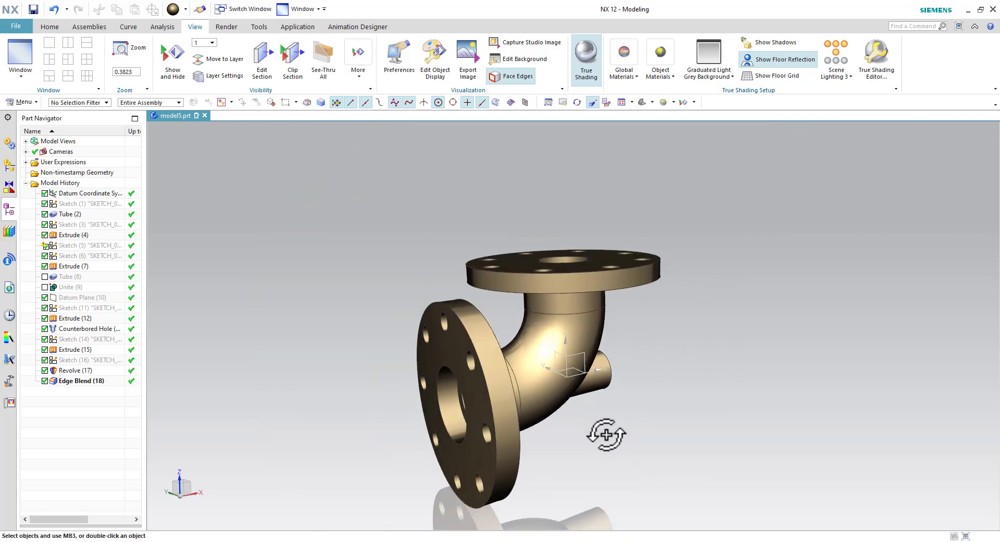
{"action": "key", "text": "ctrl+s"}
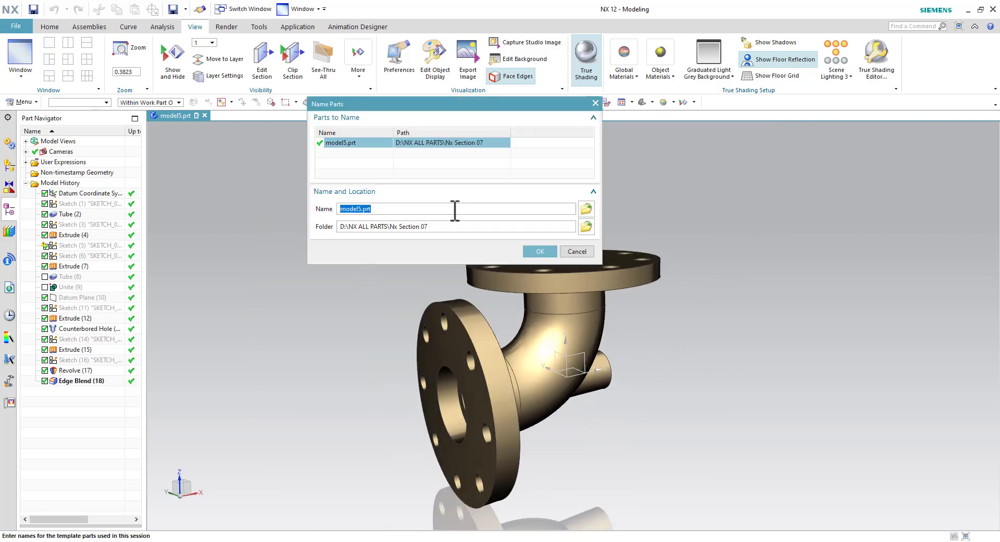
{"action": "left_click", "coordinate": [531, 248]}
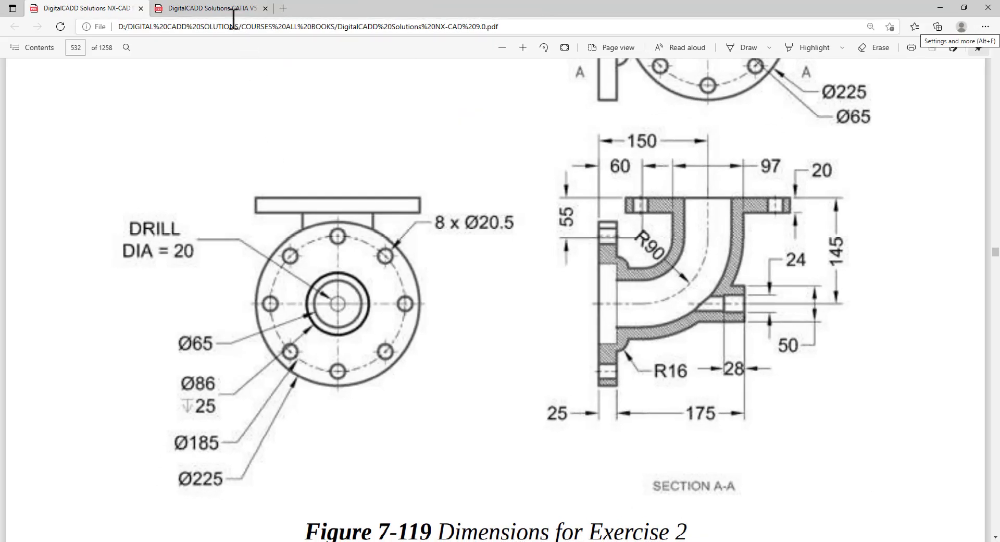
Scroll the CATIA book to Tutorial 1 and highlight 'dimensions are in inches'
{"action": "scroll", "coordinate": [543, 263], "scroll_direction": "down", "scroll_amount": 1, "text": "ctrl"}
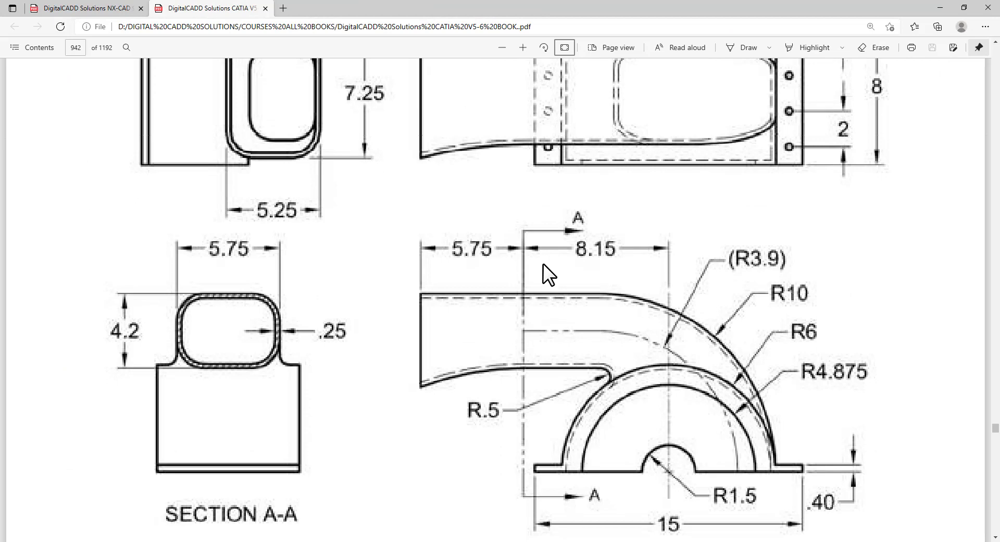
{"action": "scroll", "coordinate": [542, 264], "scroll_direction": "down", "scroll_amount": 1, "text": "ctrl"}
{"action": "scroll", "coordinate": [520, 298], "scroll_direction": "up", "scroll_amount": 3}
{"action": "scroll", "coordinate": [520, 298], "scroll_direction": "up", "scroll_amount": 5}
{"action": "scroll", "coordinate": [505, 319], "scroll_direction": "up", "scroll_amount": 5}
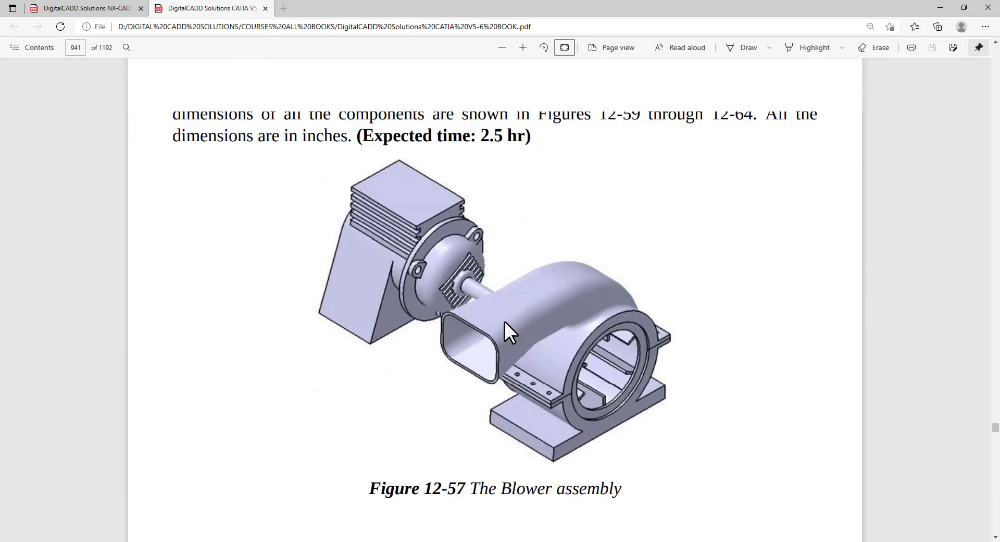
{"action": "scroll", "coordinate": [504, 320], "scroll_direction": "up", "scroll_amount": 5}
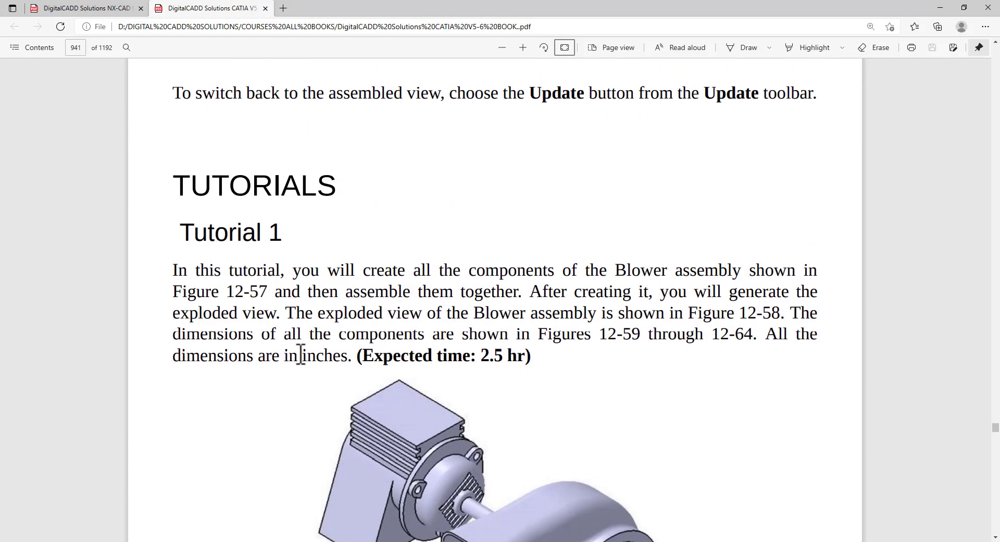
{"action": "left_click_drag", "start_coordinate": [356, 366], "coordinate": [184, 362]}
{"action": "left_click", "coordinate": [186, 374]}
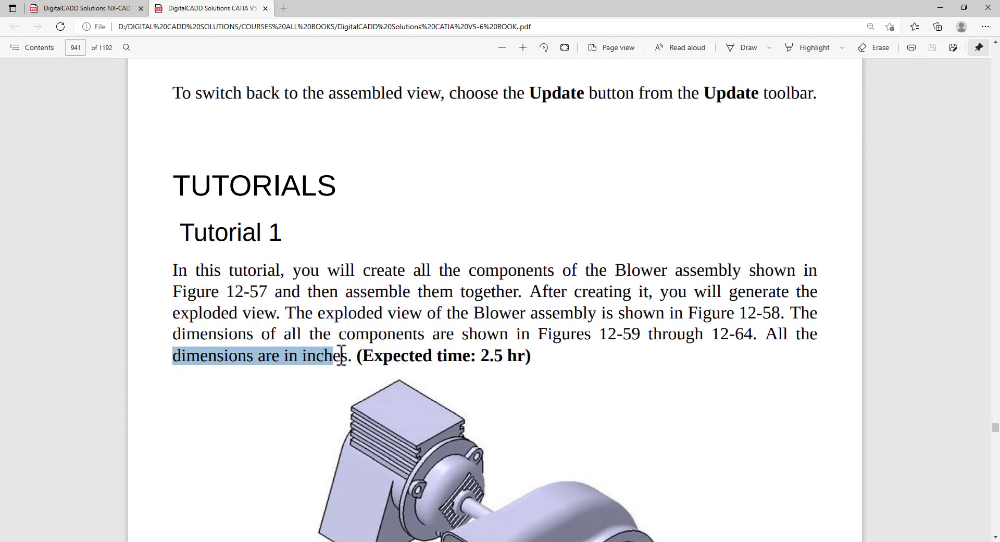
{"action": "left_click_drag", "start_coordinate": [352, 357], "coordinate": [198, 361]}
{"action": "scroll", "coordinate": [340, 382], "scroll_direction": "down", "scroll_amount": 5}
{"action": "scroll", "coordinate": [339, 383], "scroll_direction": "up", "scroll_amount": 2}
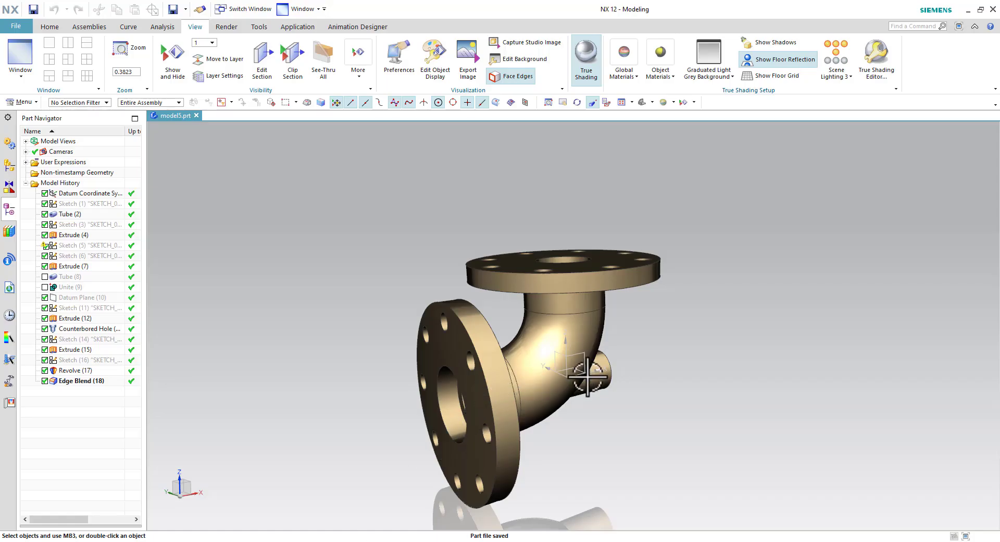
Close the elbow part and create model6.prt with Inches units
{"action": "left_click", "coordinate": [196, 115]}
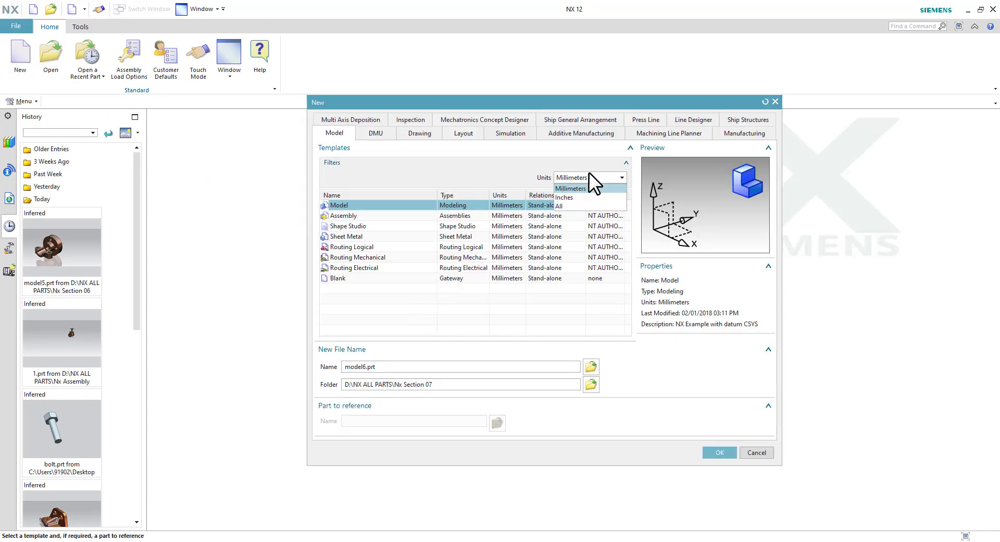
{"action": "left_click", "coordinate": [573, 197]}
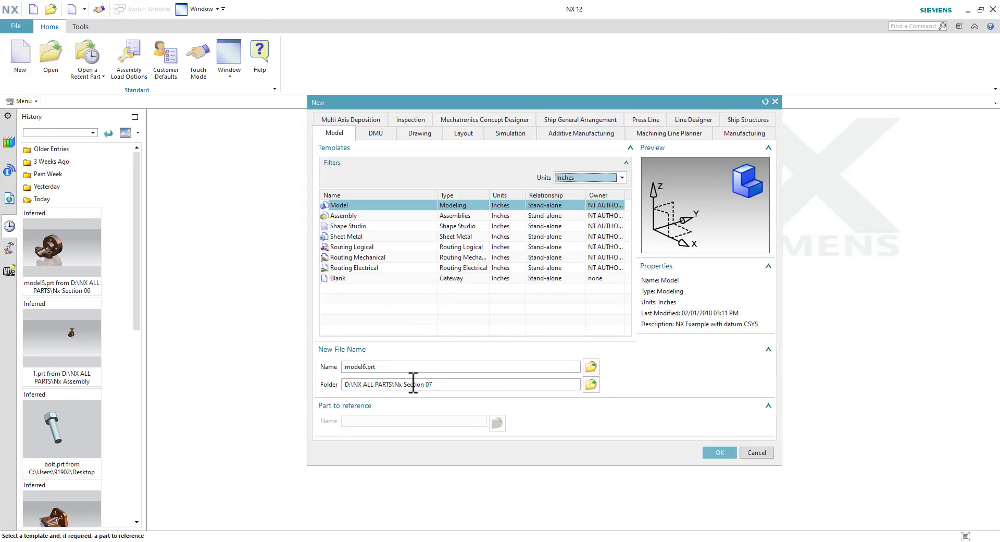
{"action": "left_click", "coordinate": [710, 451]}
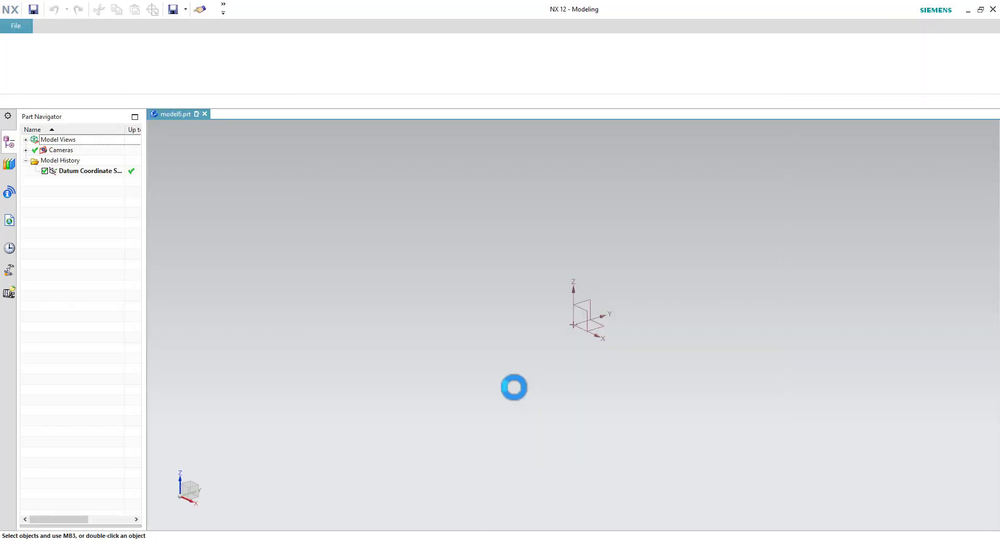
Review the reference drawing in the PDF, then return to NX
{"action": "key", "text": "alt+Tab"}
{"action": "scroll", "coordinate": [530, 402], "scroll_direction": "down", "scroll_amount": 8}
{"action": "scroll", "coordinate": [530, 411], "scroll_direction": "down", "scroll_amount": 8}
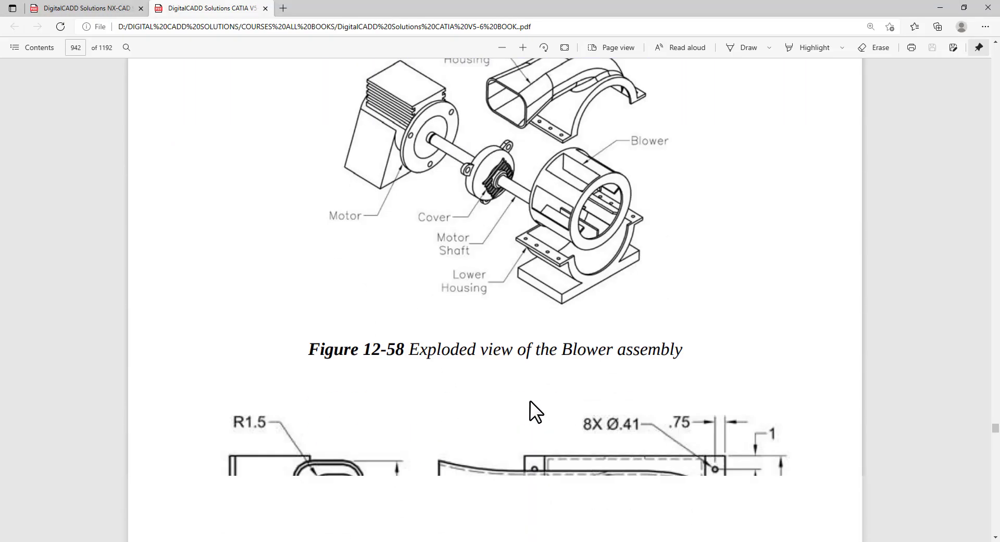
{"action": "scroll", "coordinate": [529, 411], "scroll_direction": "down", "scroll_amount": 8}
{"action": "scroll", "coordinate": [530, 412], "scroll_direction": "down", "scroll_amount": 3}
{"action": "scroll", "coordinate": [807, 377], "scroll_direction": "up", "scroll_amount": 3}
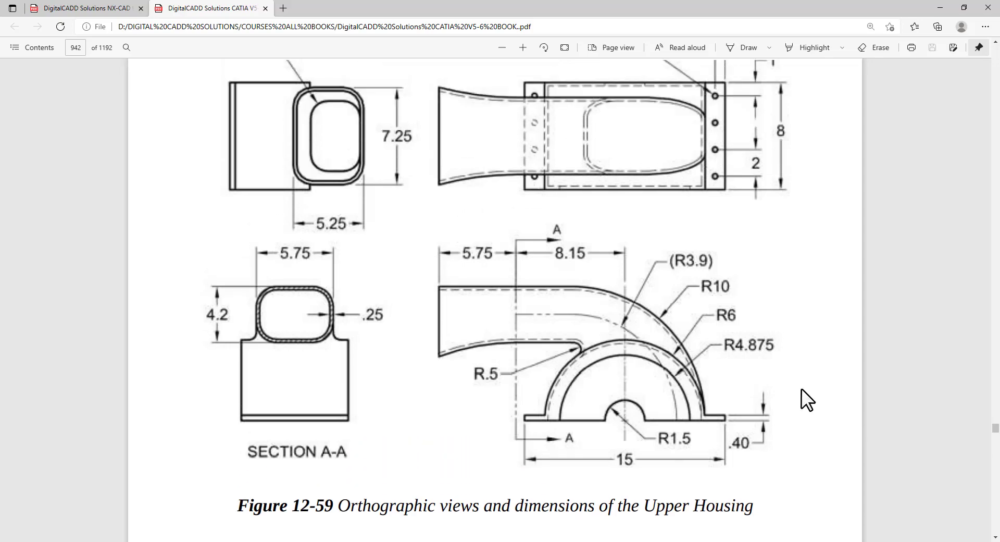
{"action": "key", "text": "alt+Tab"}
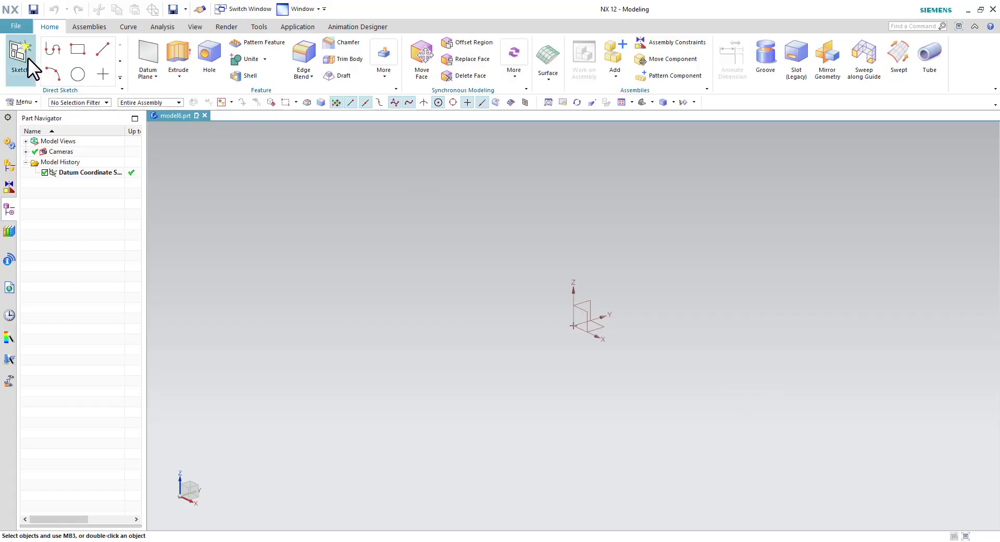
Start a sketch on the default plane and draw a half-circle arc centred on the origin
{"action": "left_click", "coordinate": [27, 59]}
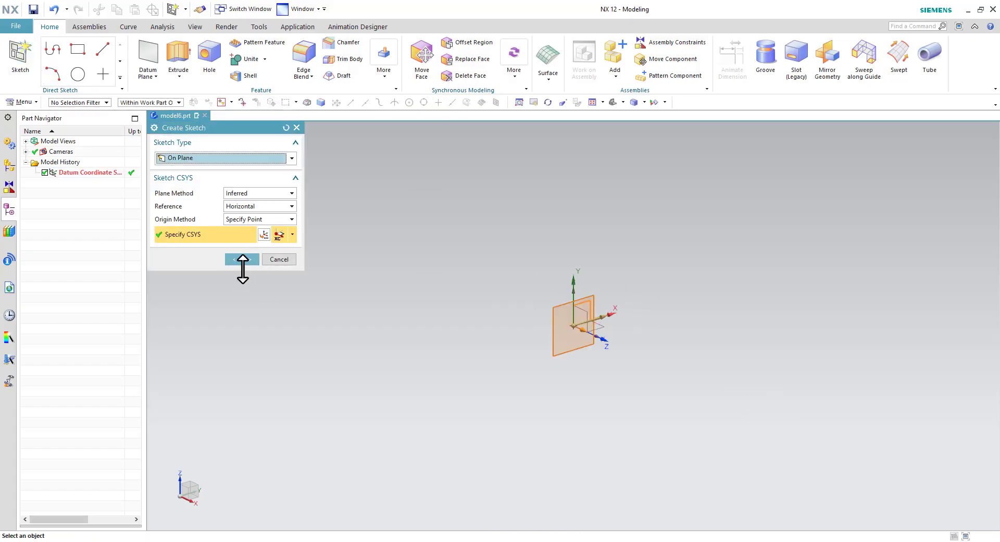
{"action": "left_click", "coordinate": [242, 260]}
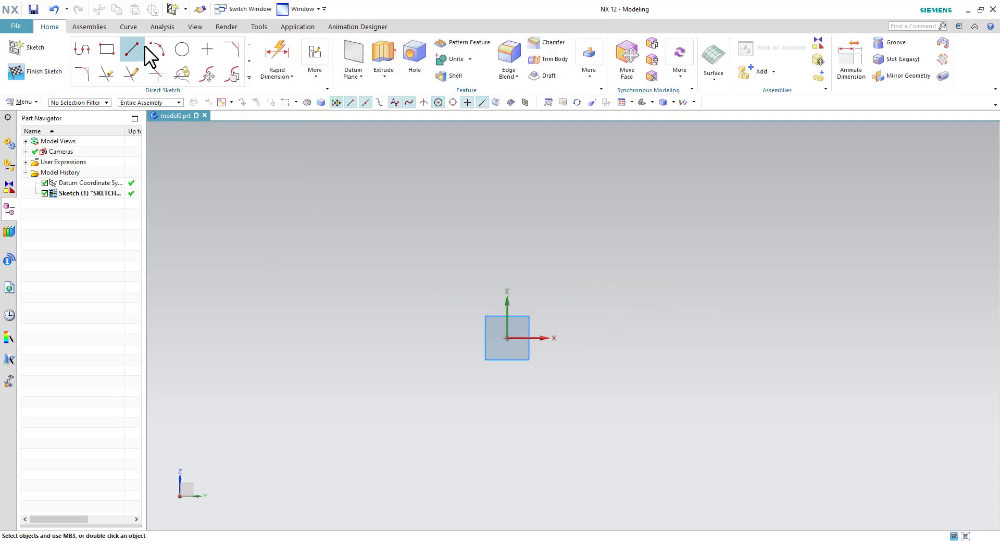
{"action": "left_click", "coordinate": [155, 49]}
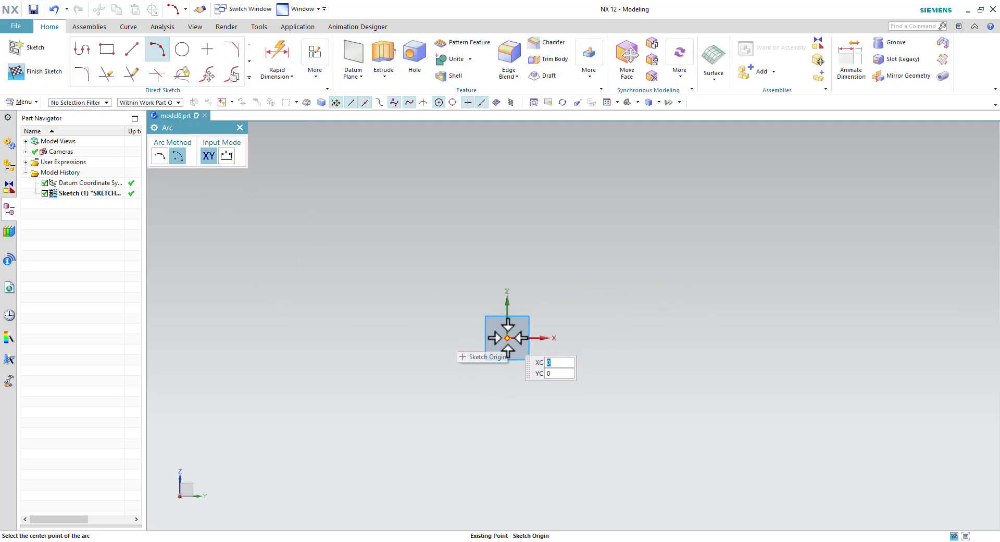
{"action": "left_click", "coordinate": [506, 337]}
{"action": "left_click", "coordinate": [622, 337]}
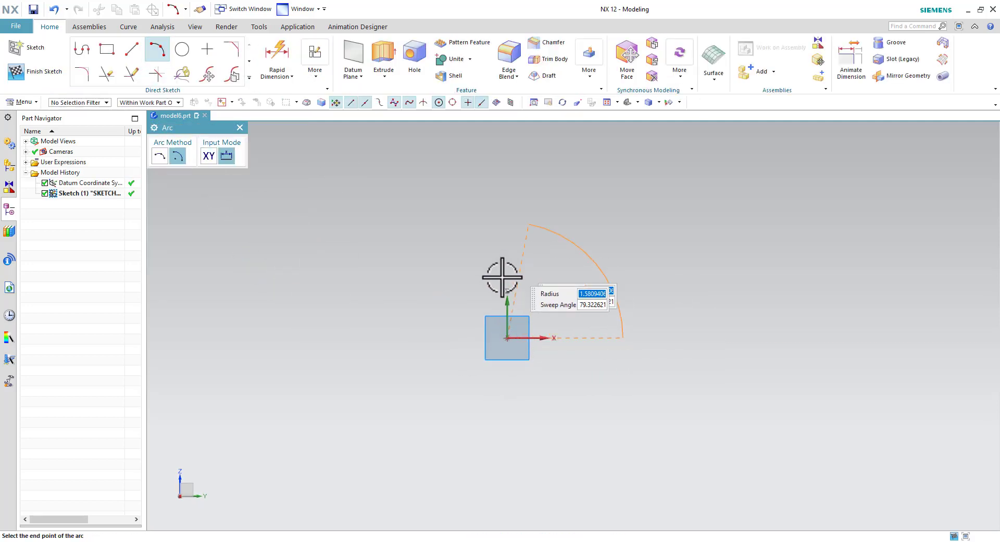
{"action": "left_click", "coordinate": [449, 339]}
{"action": "key", "text": "Escape"}
{"action": "scroll", "coordinate": [442, 329], "scroll_direction": "up", "scroll_amount": 2}
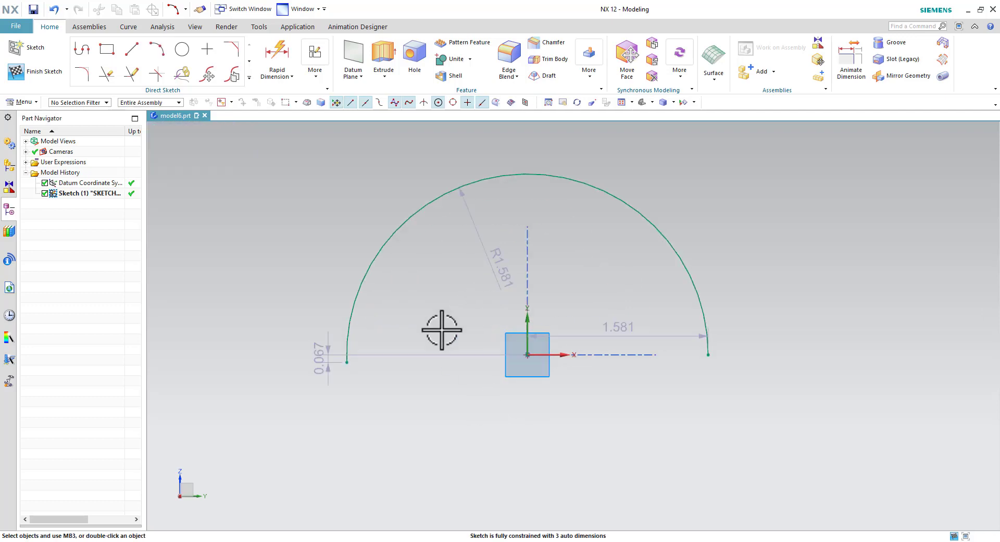
Constrain the arc's endpoints to be horizontal and lie on the horizontal axis
{"action": "left_click", "coordinate": [347, 361]}
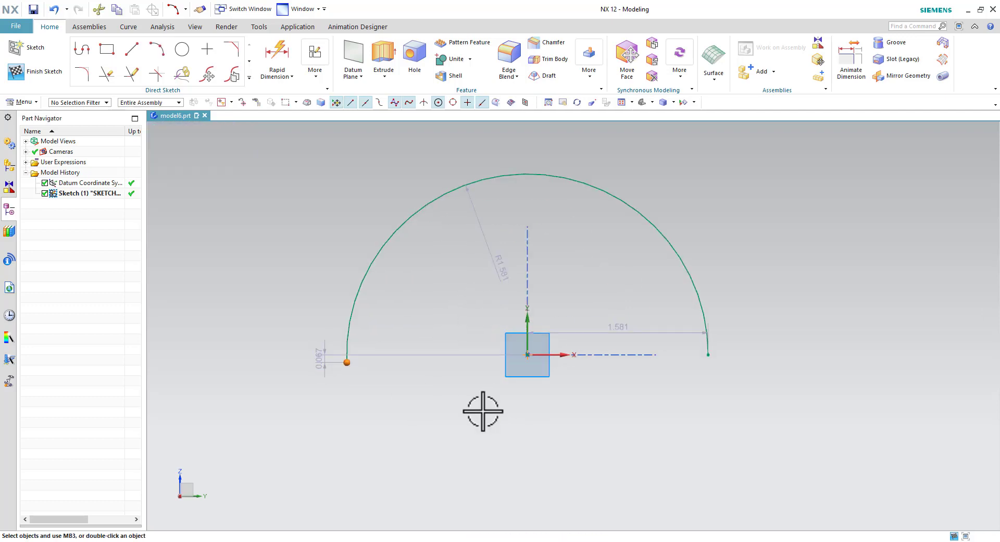
{"action": "left_click", "coordinate": [708, 355]}
{"action": "left_click", "coordinate": [749, 338]}
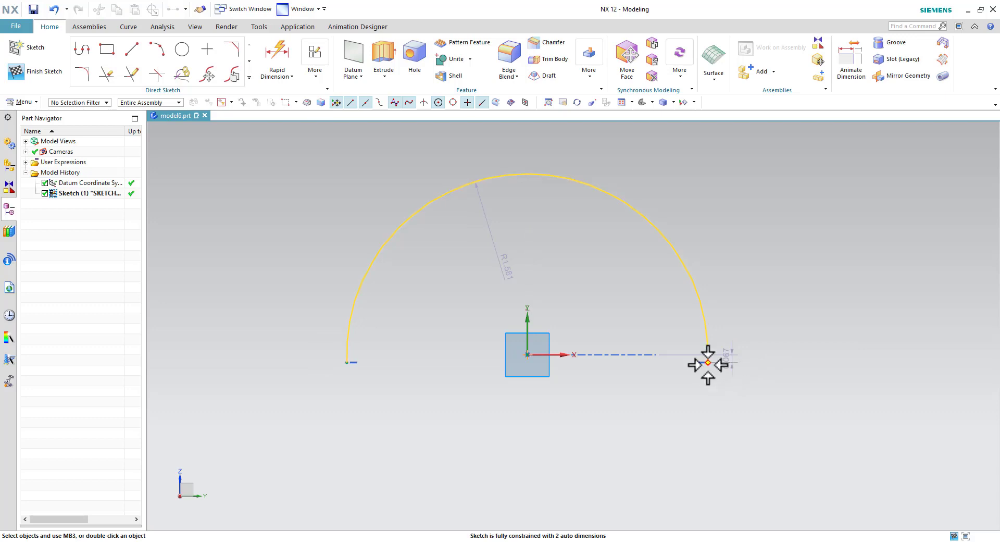
{"action": "left_click", "coordinate": [707, 362]}
{"action": "left_click", "coordinate": [567, 355]}
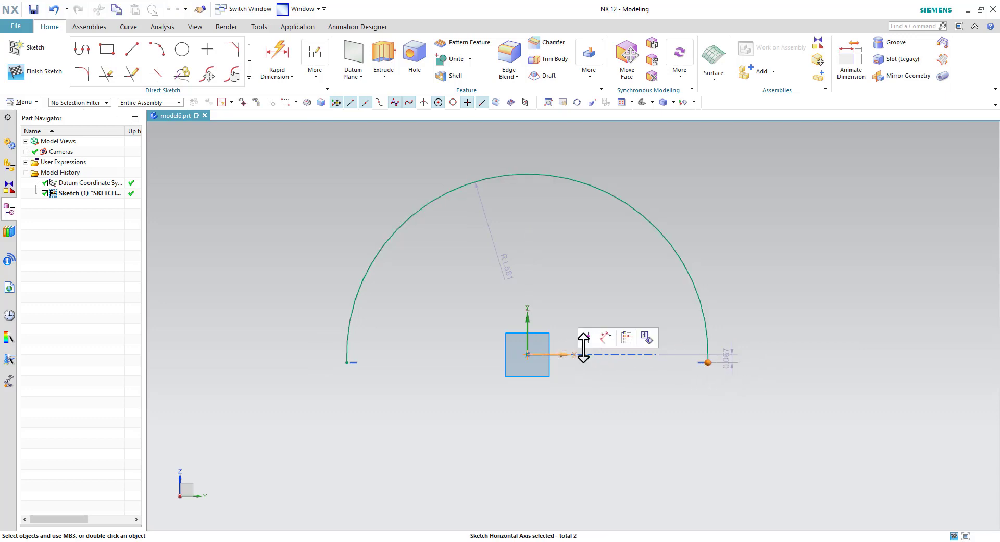
{"action": "left_click", "coordinate": [592, 339]}
{"action": "key", "text": "alt+Tab"}
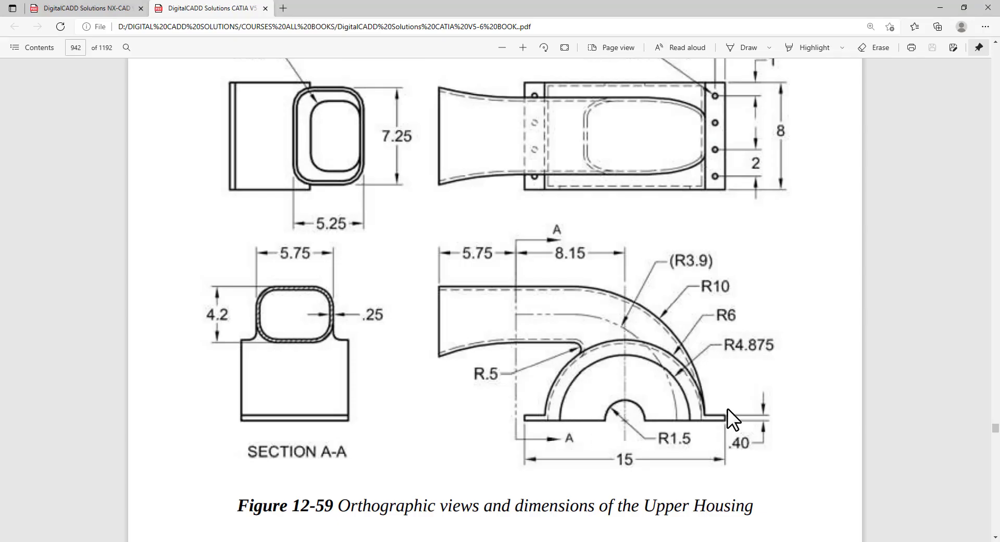
{"action": "key", "text": "alt+Tab"}
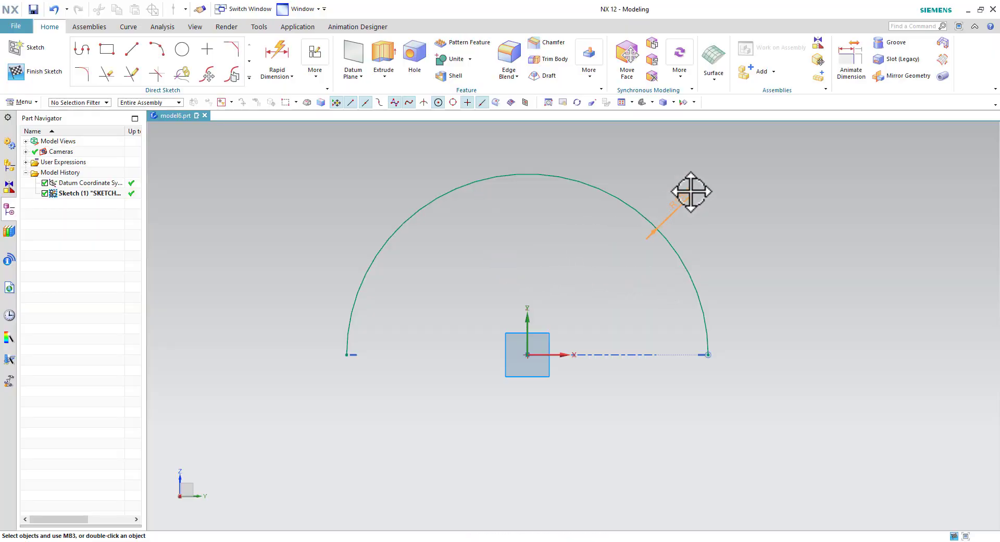
Dimension the arc radius to 6
{"action": "left_click", "coordinate": [706, 182]}
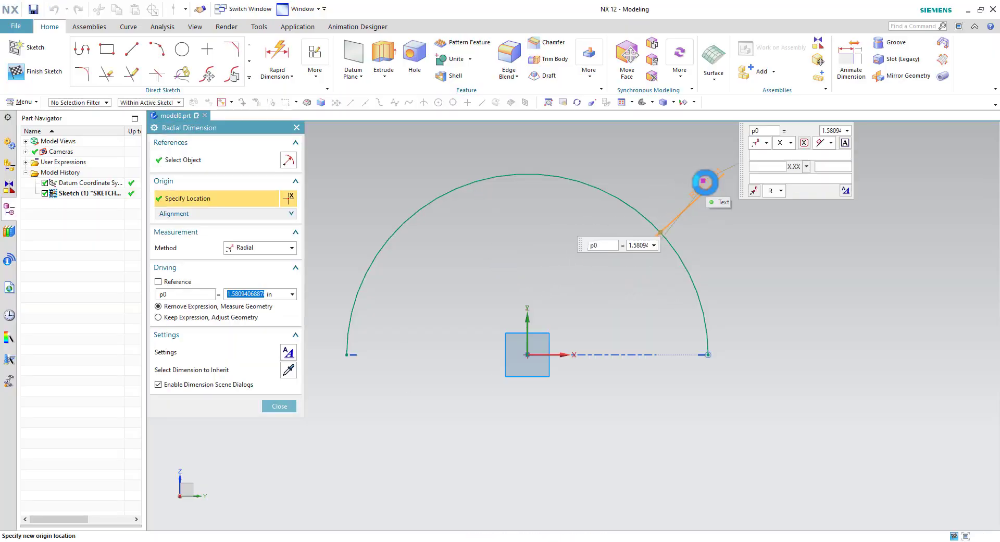
{"action": "type", "text": "6"}
{"action": "key", "text": "Return"}
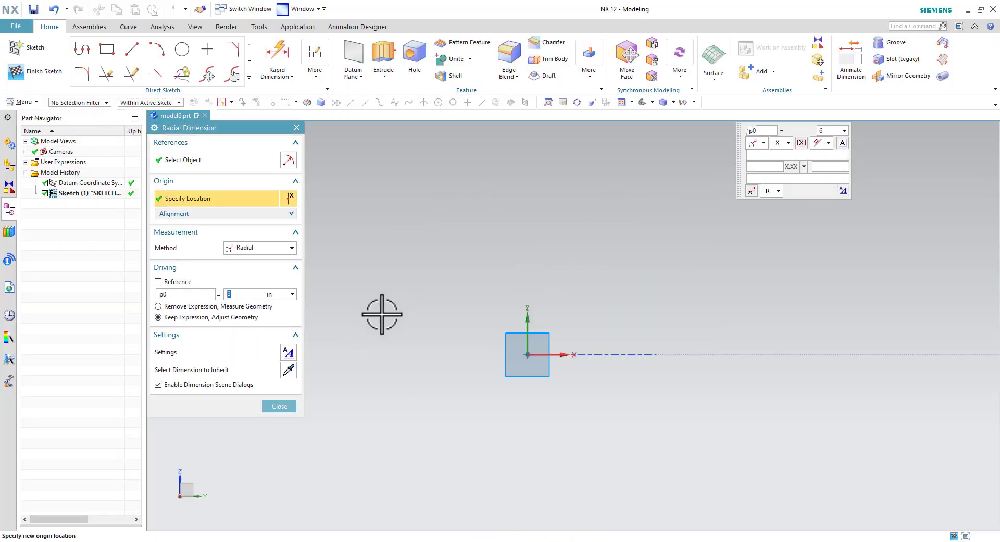
{"action": "left_click", "coordinate": [279, 406]}
{"action": "scroll", "coordinate": [473, 404], "scroll_direction": "down", "scroll_amount": 5}
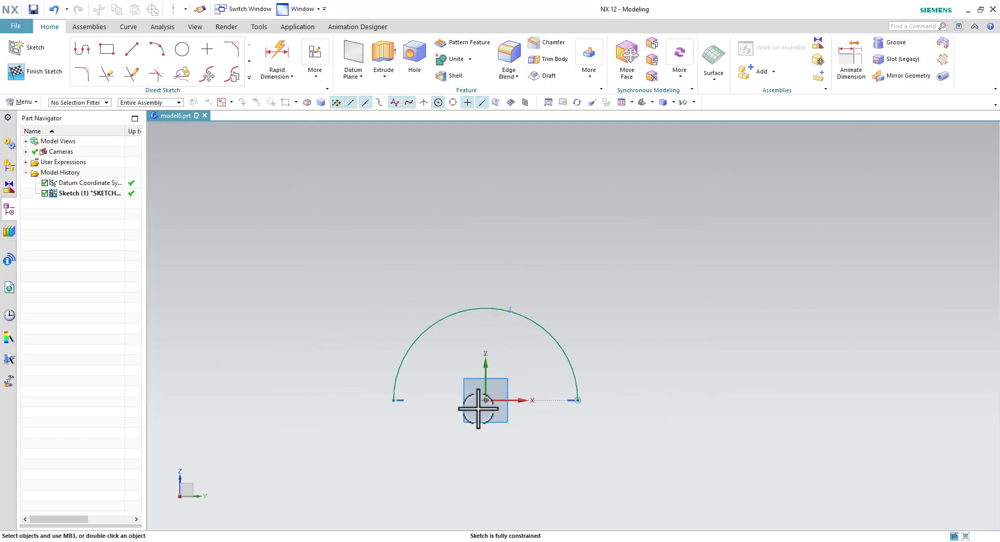
{"action": "scroll", "coordinate": [453, 412], "scroll_direction": "up", "scroll_amount": 3}
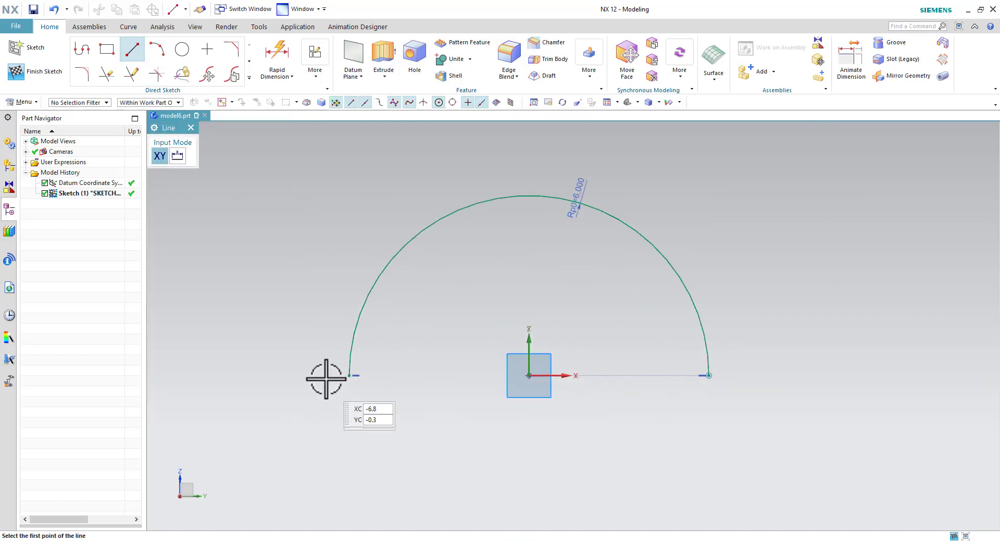
Close the half-circle with a straight base line and finish the sketch
{"action": "left_click", "coordinate": [349, 375]}
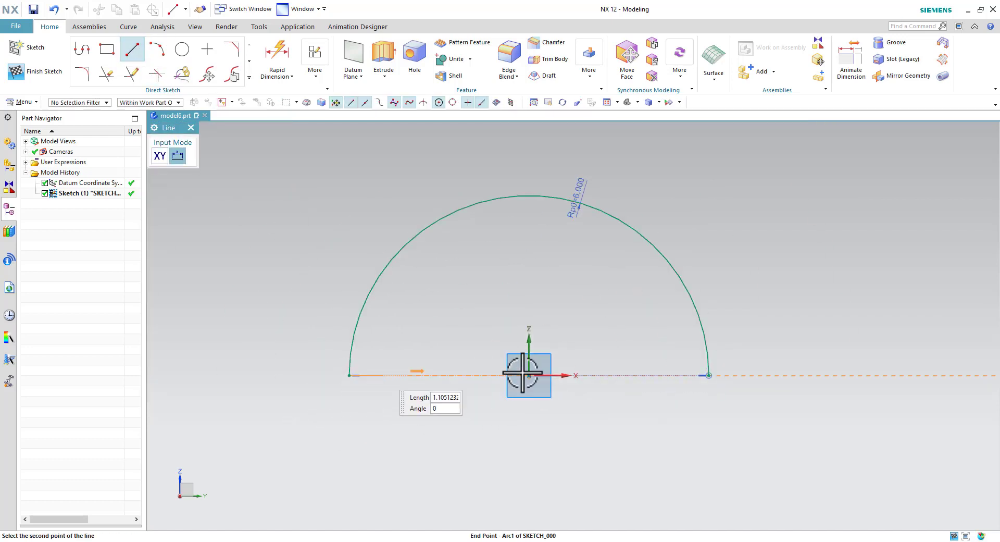
{"action": "left_click", "coordinate": [708, 375]}
{"action": "key", "text": "Escape"}
{"action": "left_click", "coordinate": [42, 71]}
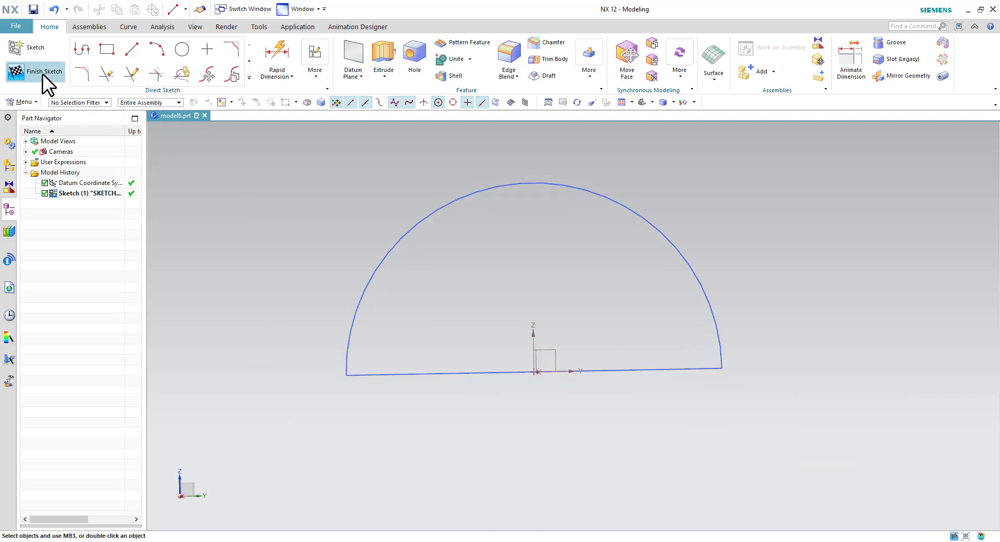
Extrude the half-circle sketch symmetrically, 4 to each side
{"action": "left_click", "coordinate": [177, 52]}
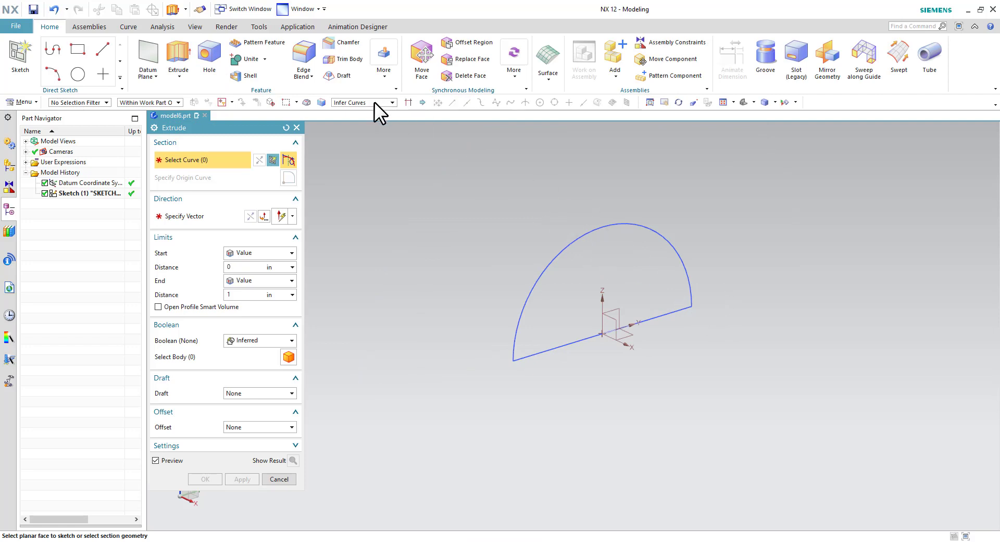
{"action": "left_click", "coordinate": [373, 102]}
{"action": "left_click", "coordinate": [580, 252]}
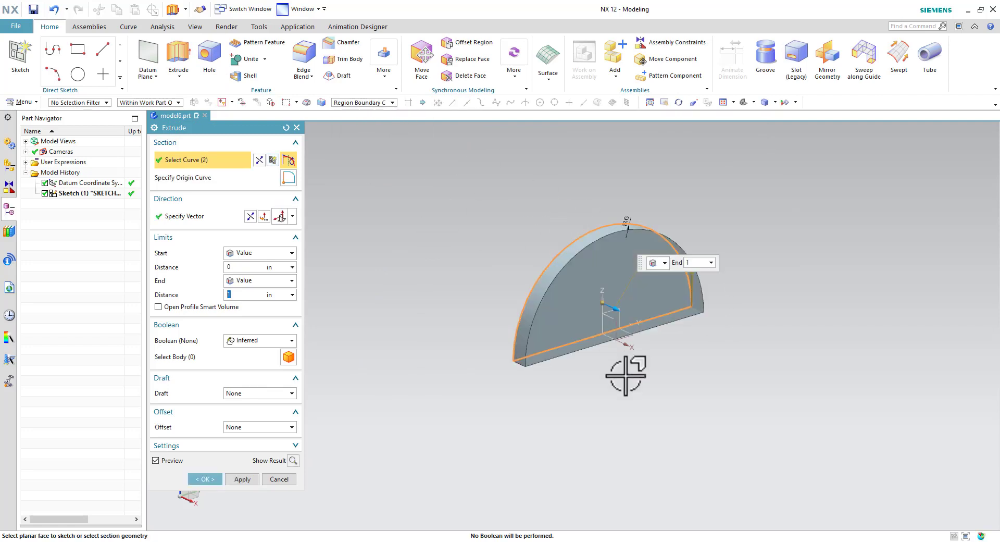
{"action": "key", "text": "alt+Tab"}
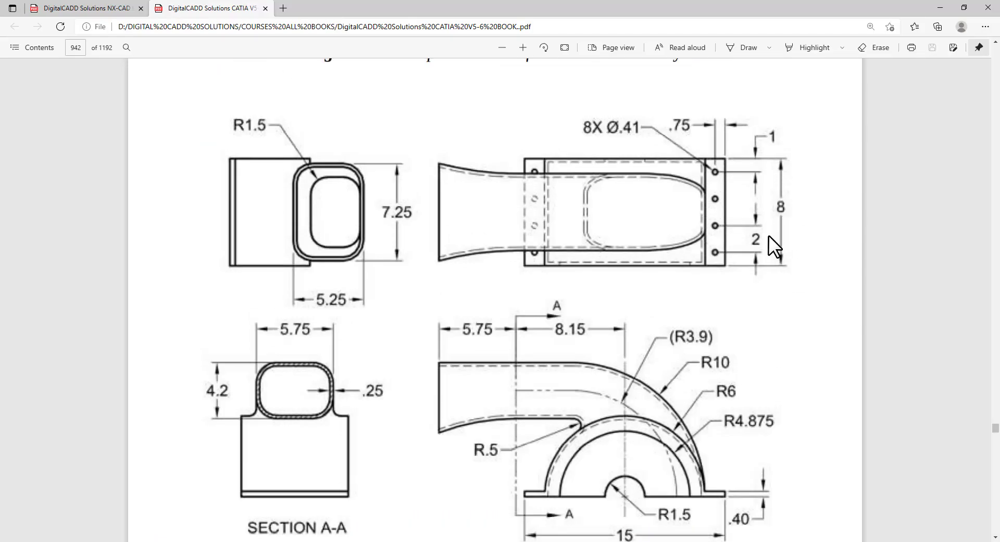
{"action": "key", "text": "alt+Tab"}
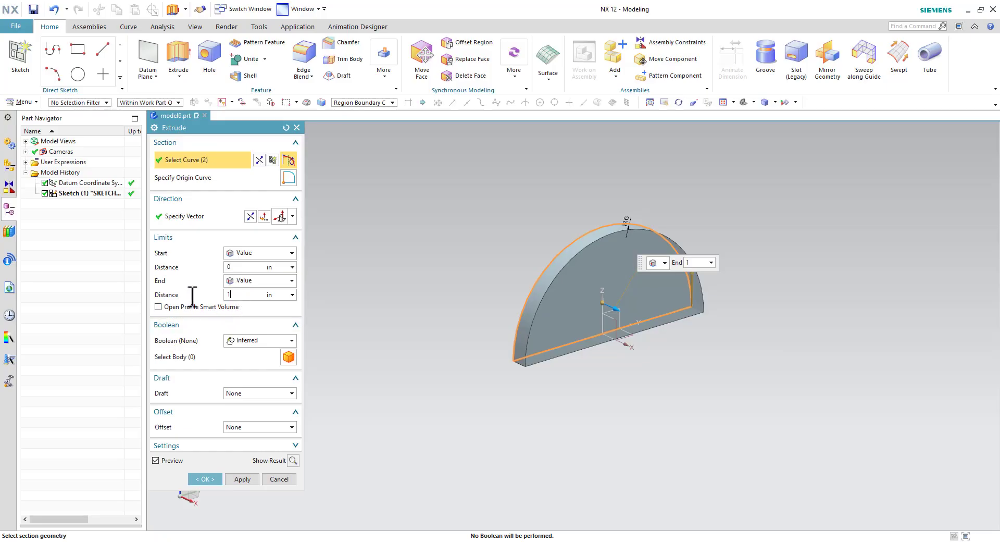
{"action": "type", "text": "4"}
{"action": "left_click", "coordinate": [274, 280]}
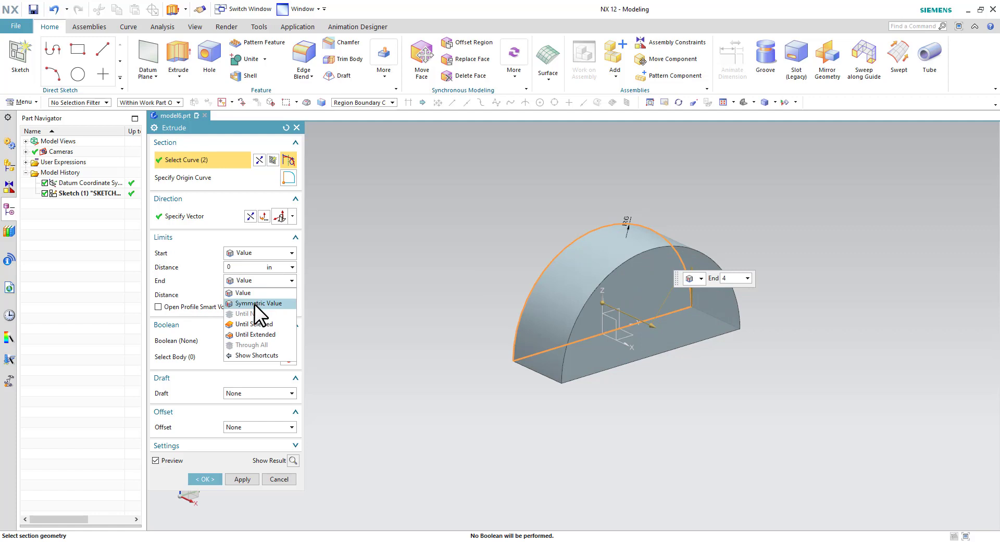
{"action": "left_click", "coordinate": [254, 304]}
{"action": "left_click", "coordinate": [209, 450]}
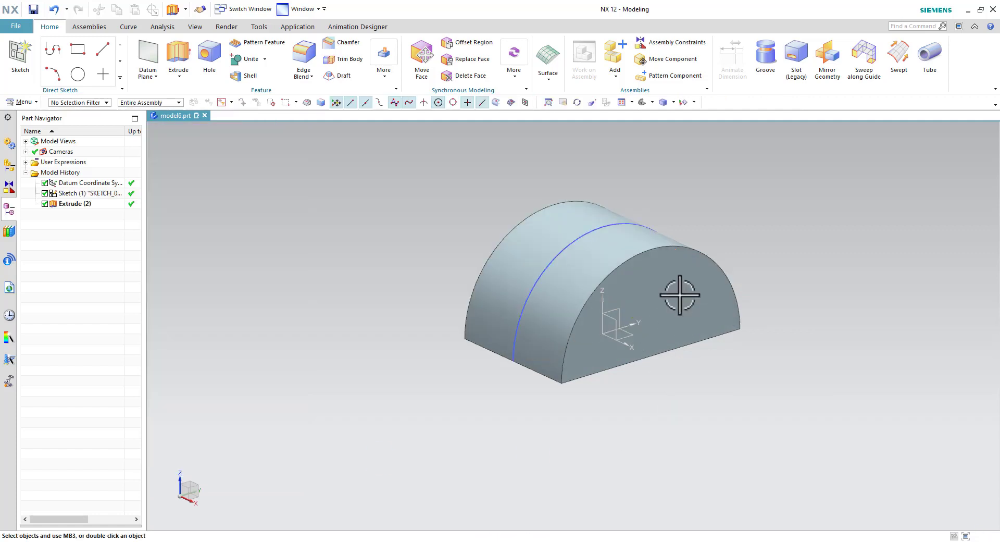
Hide the sketch curve and inspect the half-cylinder
{"action": "left_click", "coordinate": [632, 225]}
{"action": "left_click", "coordinate": [725, 207]}
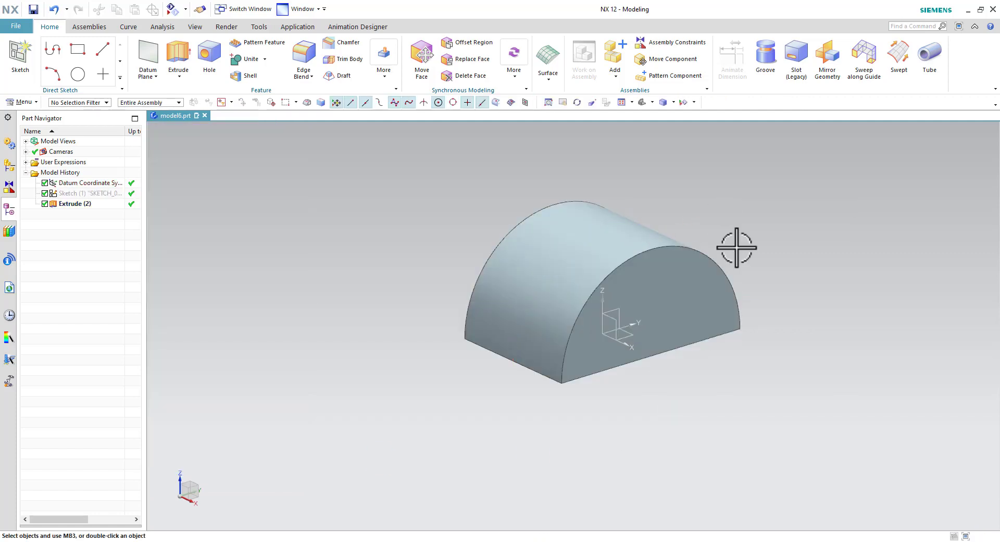
{"action": "mouse_move", "coordinate": [736, 246]}
{"action": "middle_mouse_down"}
{"action": "mouse_move", "coordinate": [758, 297]}
{"action": "mouse_move", "coordinate": [676, 319]}
{"action": "middle_mouse_up"}
Create a new sketch on the YZ datum plane at the half-cylinder's end
{"action": "scroll", "coordinate": [677, 319], "scroll_direction": "down", "scroll_amount": 2}
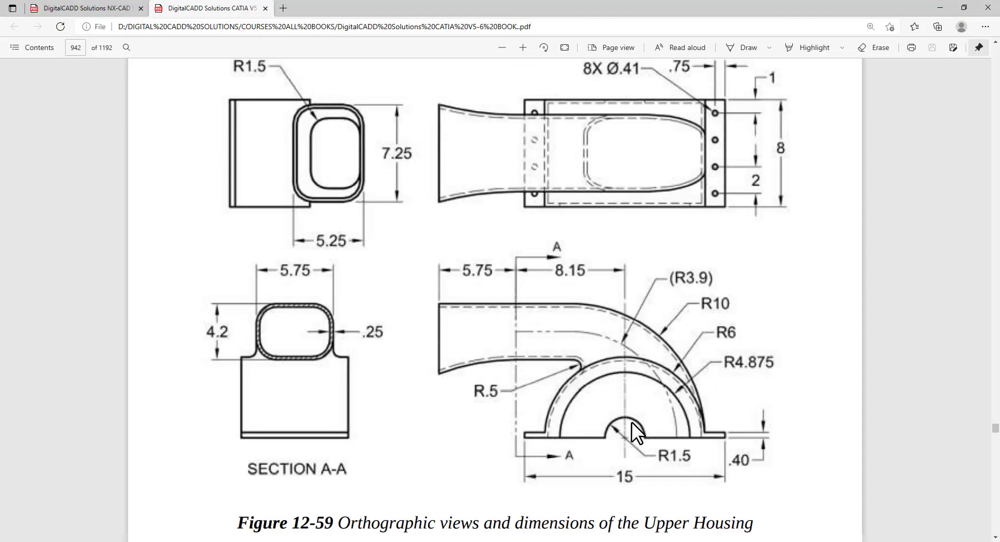
{"action": "scroll", "coordinate": [712, 411], "scroll_direction": "down", "scroll_amount": 1}
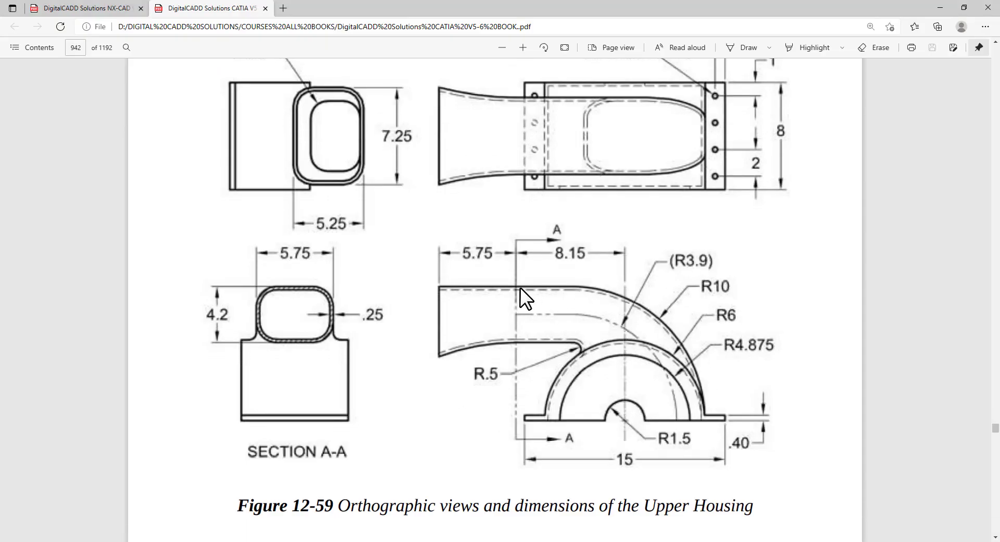
{"action": "key", "text": "alt+Tab"}
{"action": "left_click", "coordinate": [20, 54]}
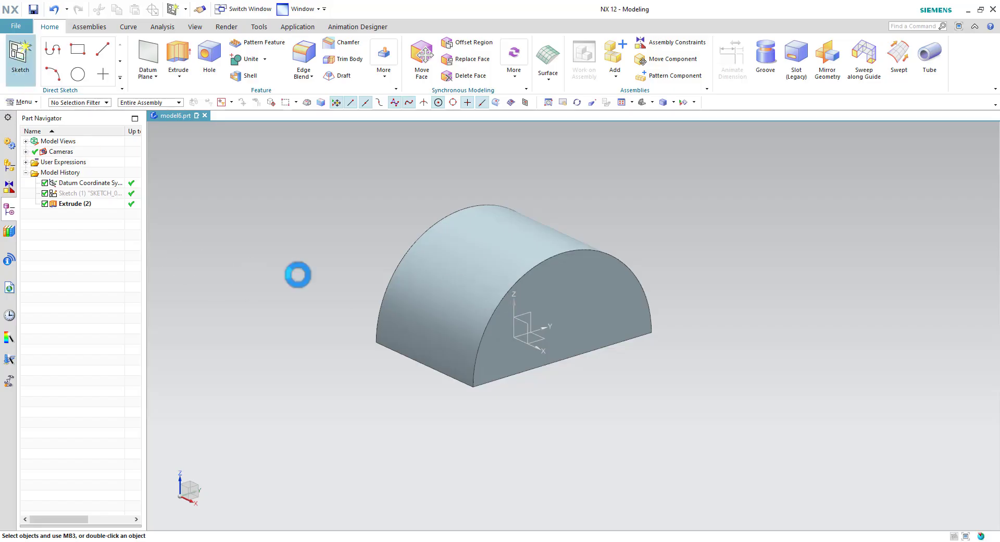
{"action": "left_click", "coordinate": [532, 315]}
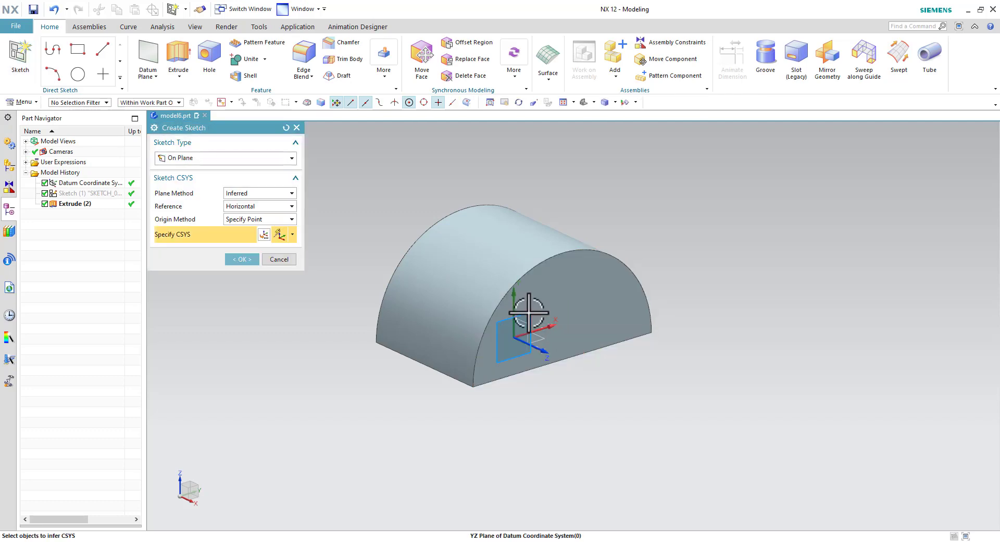
{"action": "middle_click_drag", "start_coordinate": [617, 409], "coordinate": [639, 402]}
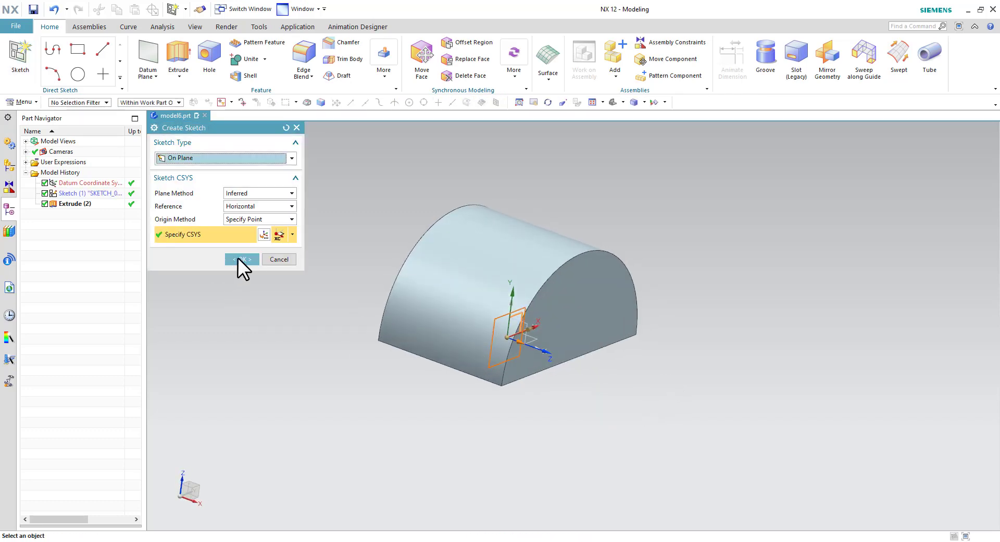
{"action": "left_click", "coordinate": [241, 259]}
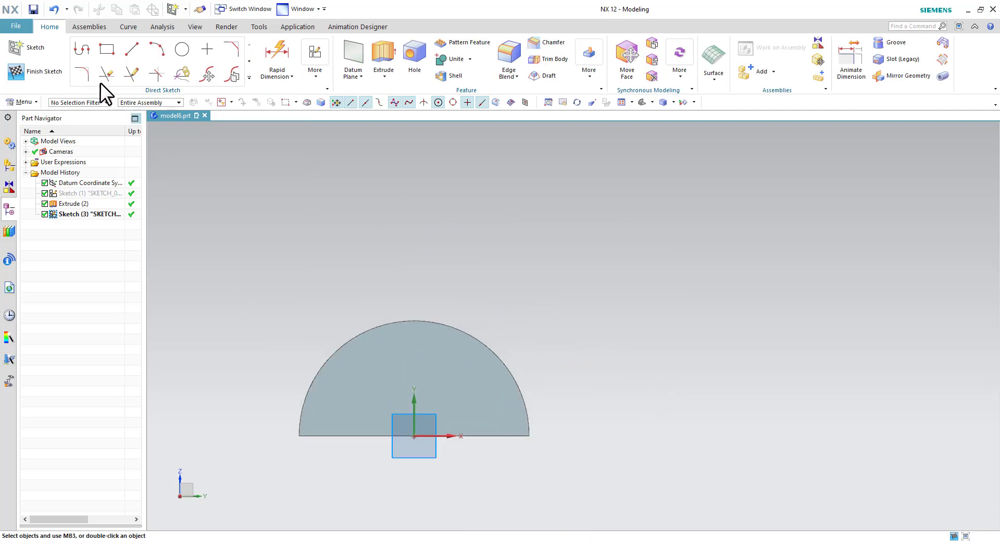
Draw a large arc rising from the semicircle's right end toward the upper left
{"action": "left_click", "coordinate": [146, 54]}
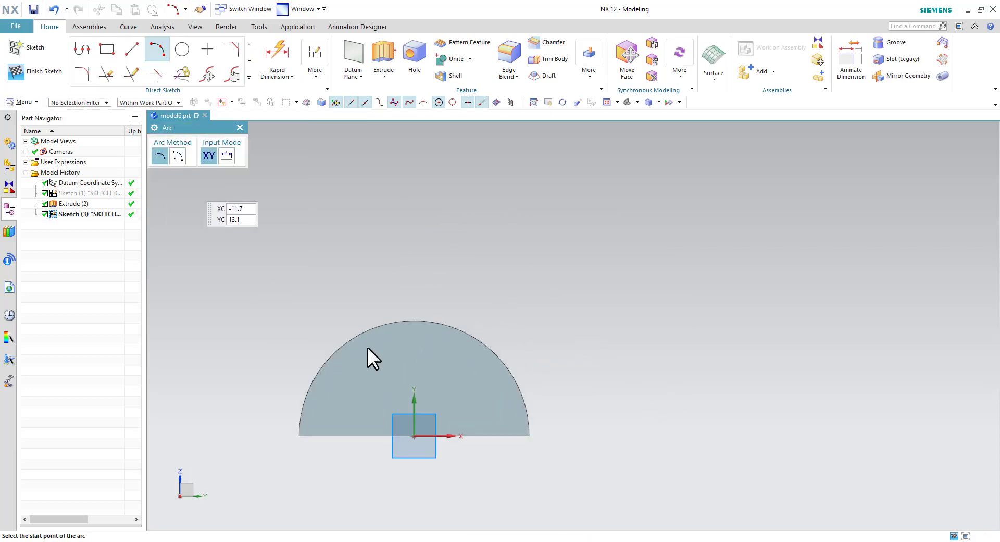
{"action": "left_click", "coordinate": [529, 436]}
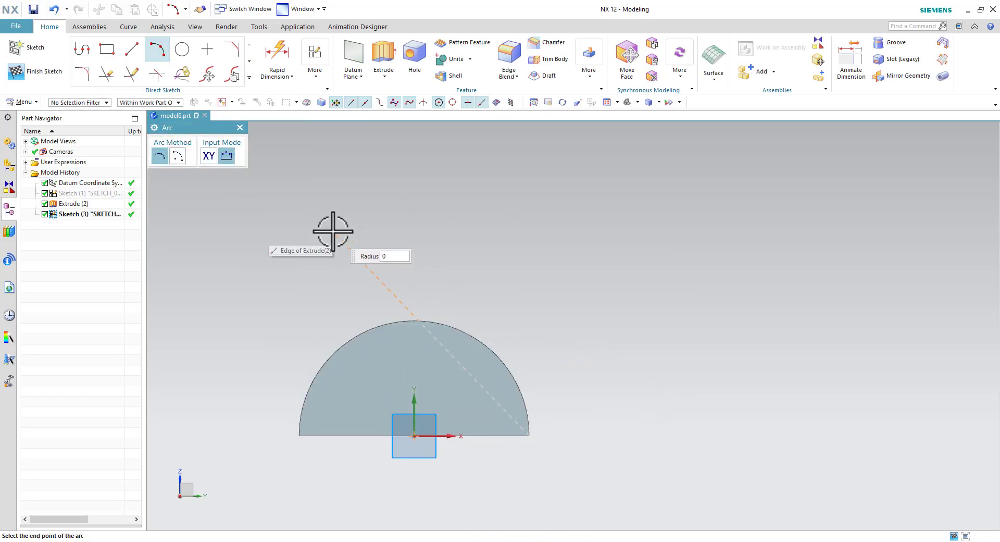
{"action": "left_click", "coordinate": [332, 231]}
{"action": "left_click", "coordinate": [433, 278]}
{"action": "middle_click", "coordinate": [590, 348]}
{"action": "scroll", "coordinate": [590, 344], "scroll_direction": "down", "scroll_amount": 2}
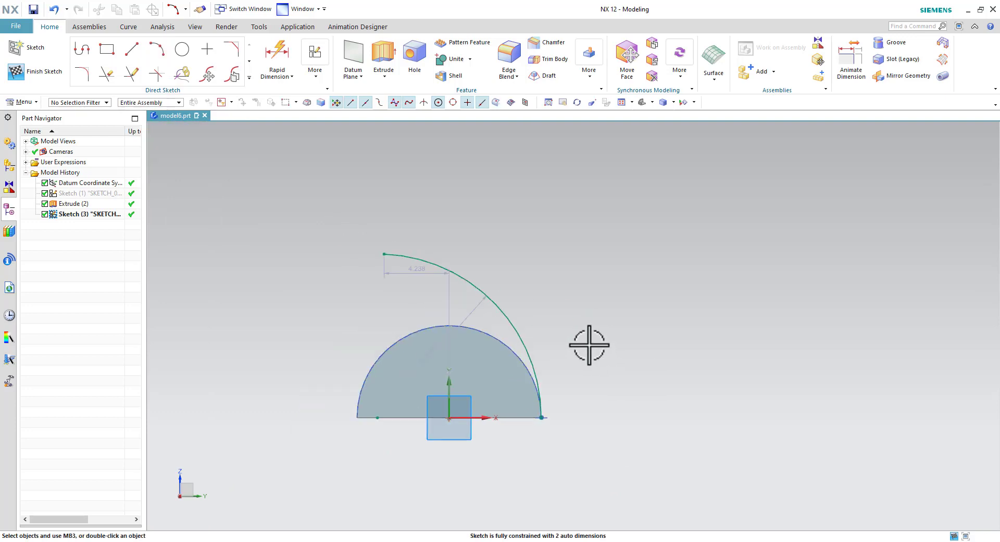
Draw a line left from the arc's top end and constrain it horizontal
{"action": "left_click", "coordinate": [124, 52]}
{"action": "scroll", "coordinate": [297, 290], "scroll_direction": "up", "scroll_amount": 2}
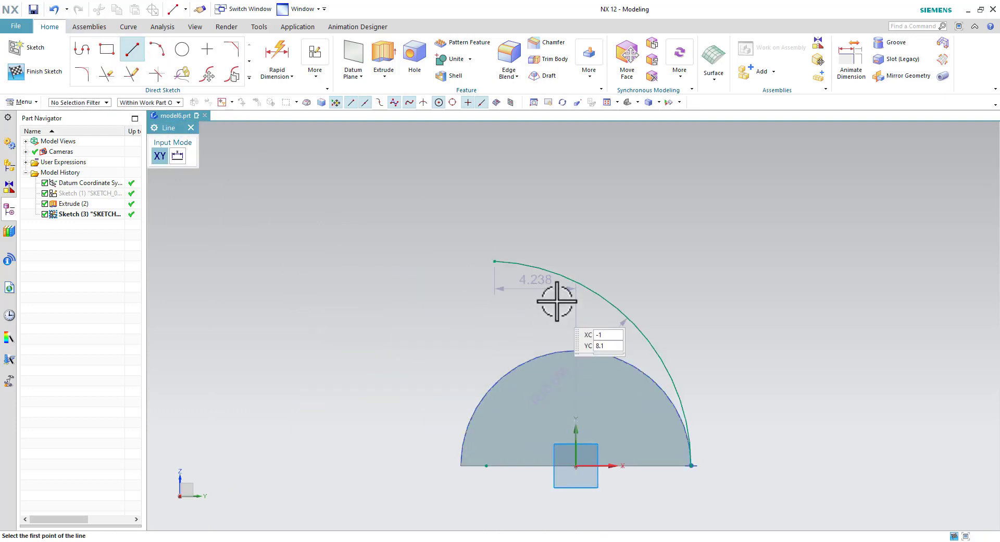
{"action": "left_click", "coordinate": [494, 261]}
{"action": "left_click", "coordinate": [331, 254]}
{"action": "middle_click", "coordinate": [362, 353]}
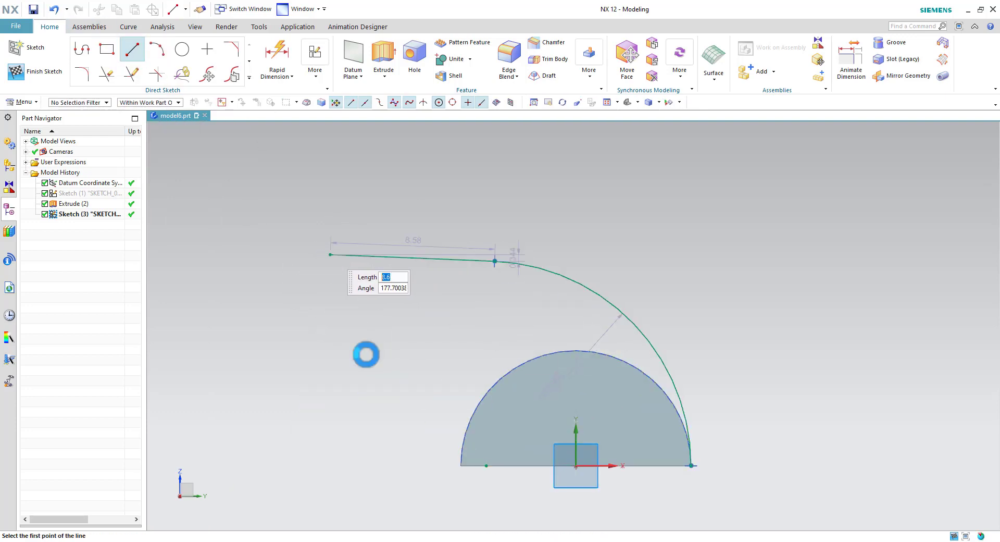
{"action": "left_click", "coordinate": [470, 260]}
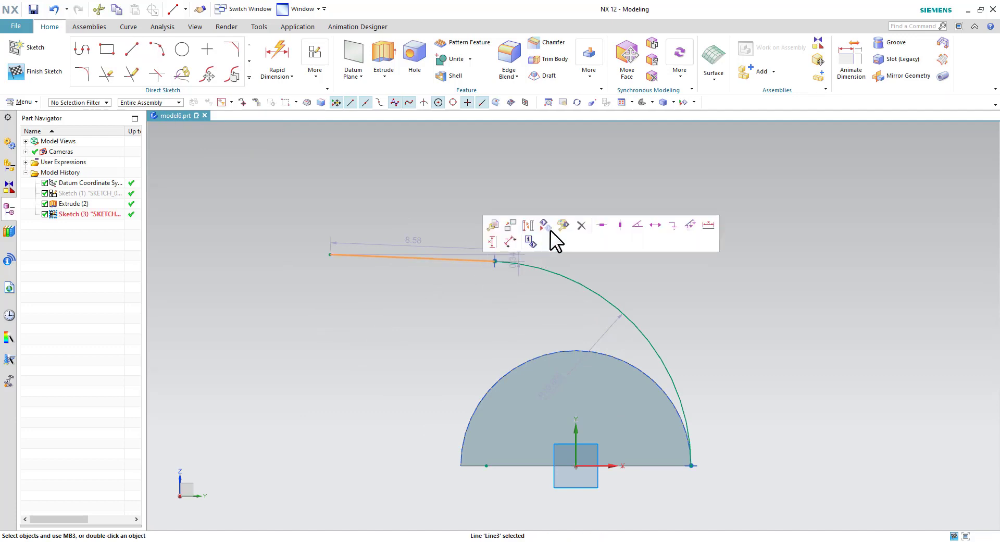
{"action": "left_click", "coordinate": [601, 221]}
Change the arc's radius dimension to 10
{"action": "left_click_drag", "start_coordinate": [598, 335], "coordinate": [684, 245]}
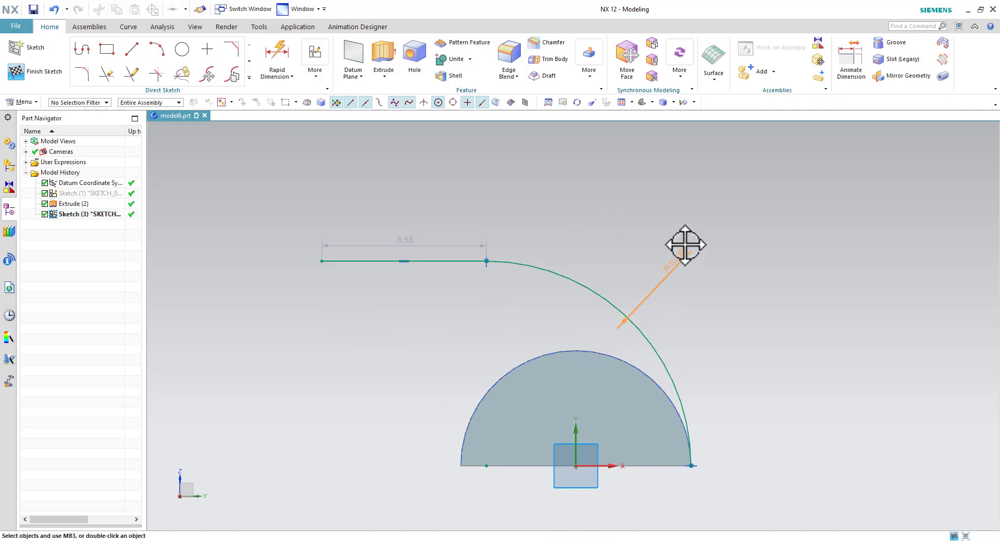
{"action": "key", "text": "alt+Tab"}
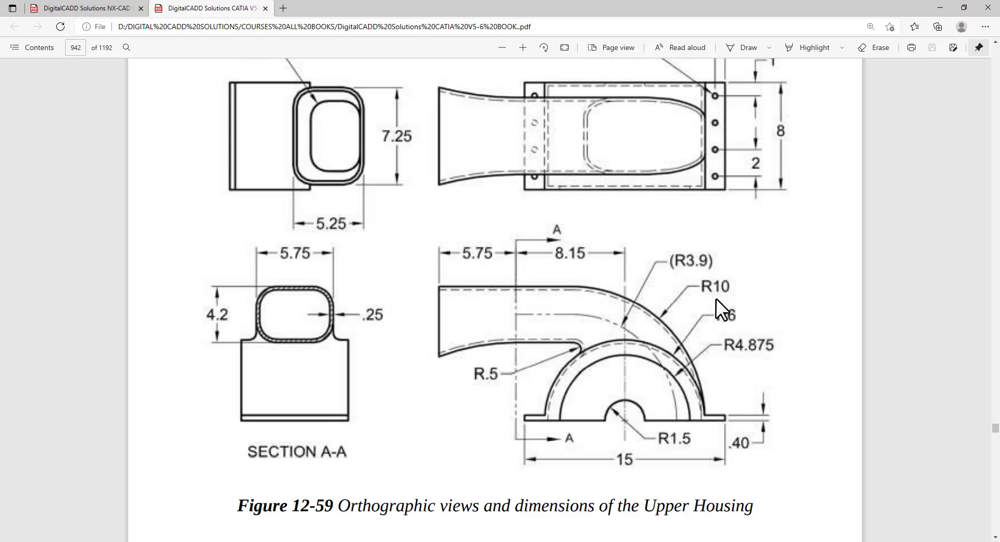
{"action": "key", "text": "alt+Tab"}
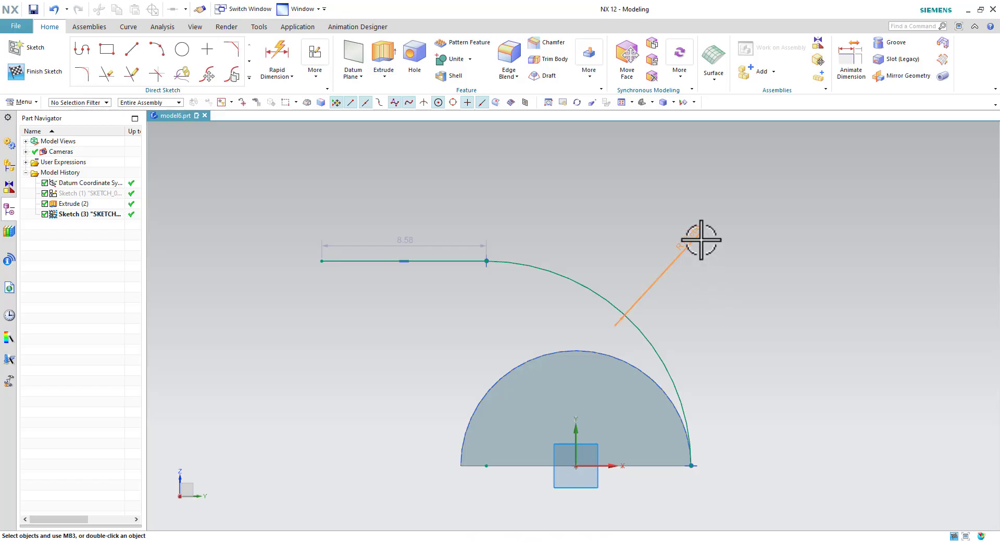
{"action": "double_click", "coordinate": [701, 239]}
{"action": "type", "text": "0"}
{"action": "key", "text": "Return"}
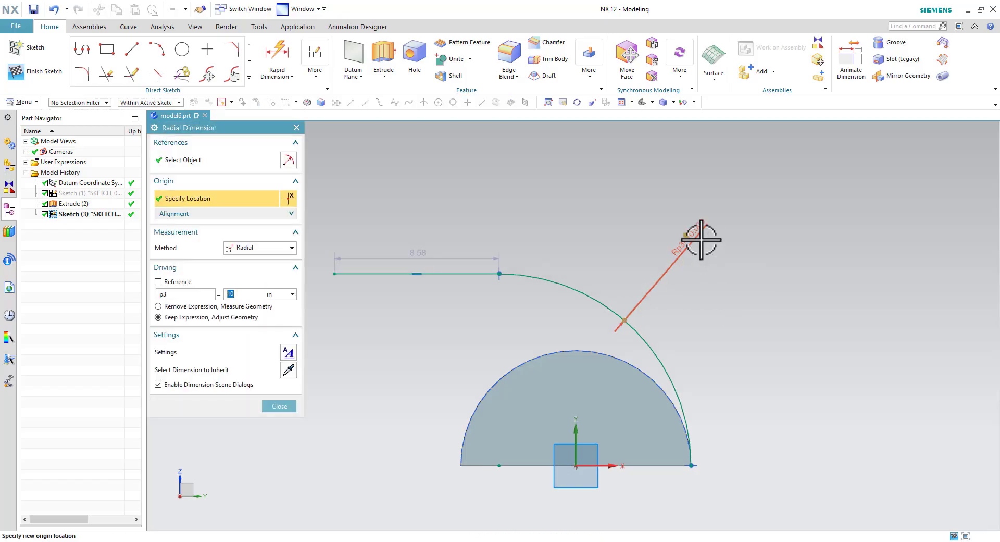
{"action": "left_click", "coordinate": [281, 406]}
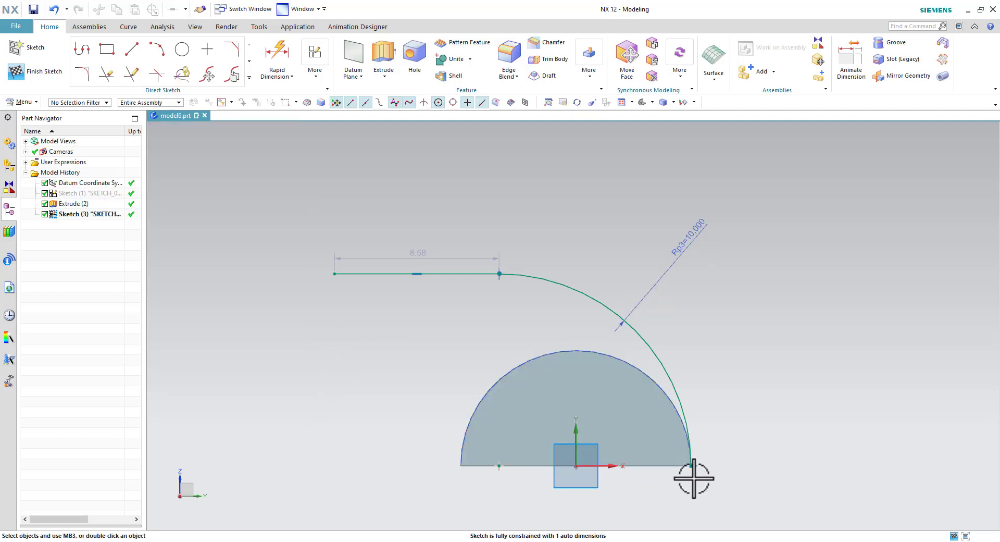
{"action": "key", "text": "alt+Tab"}
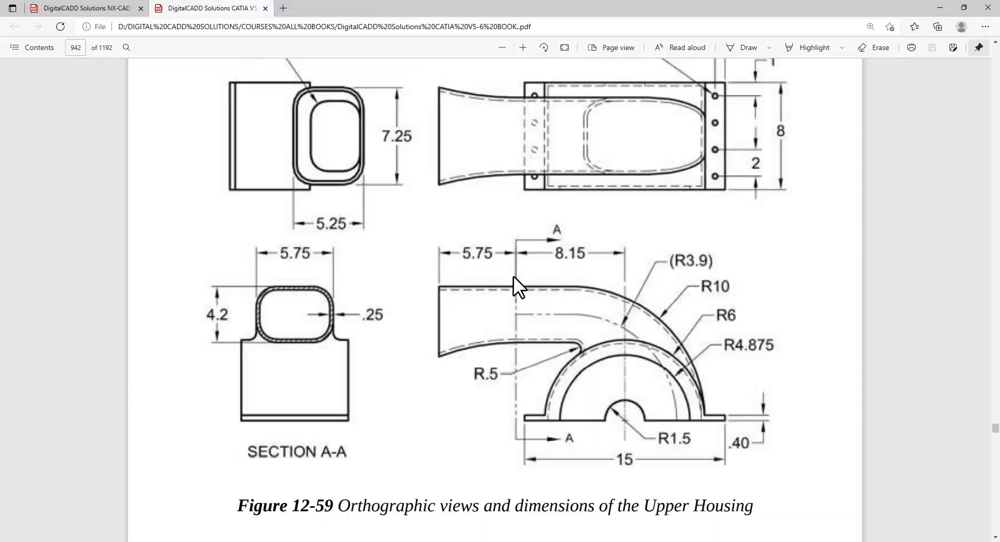
{"action": "key", "text": "alt+Tab"}
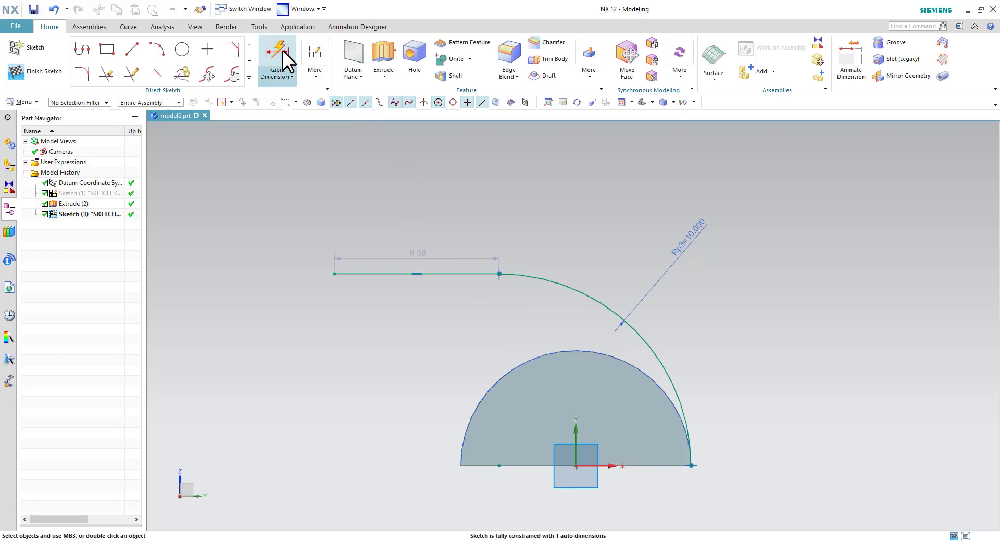
Dimension the line's left end 8.15 horizontally from the origin and finish the sketch
{"action": "left_click", "coordinate": [277, 56]}
{"action": "left_click", "coordinate": [572, 436]}
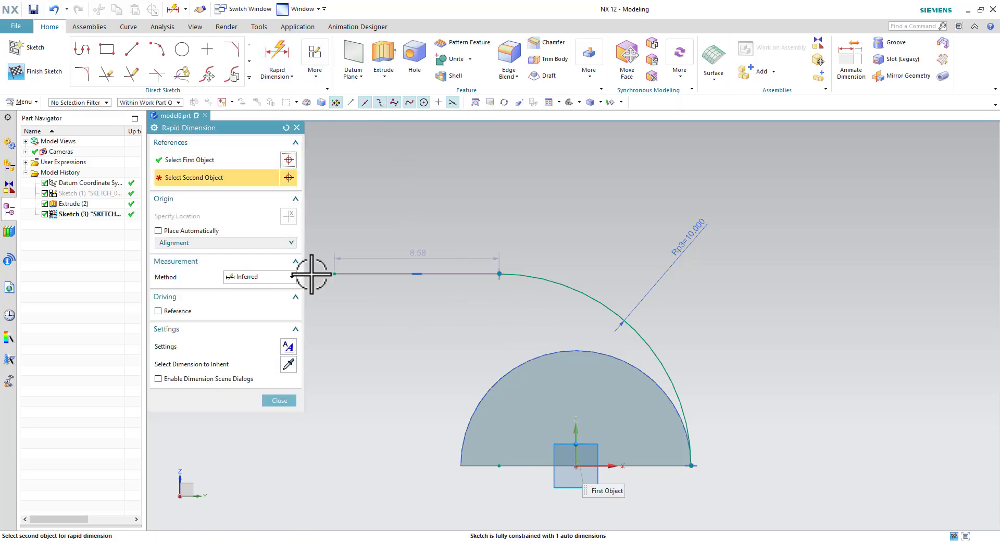
{"action": "left_click", "coordinate": [333, 271]}
{"action": "left_click", "coordinate": [453, 494]}
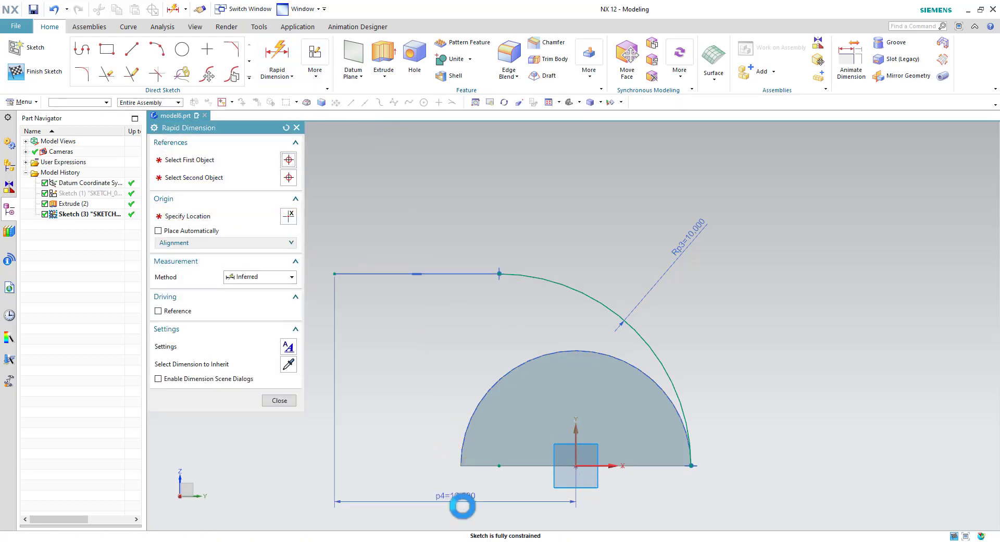
{"action": "type", "text": "8.15"}
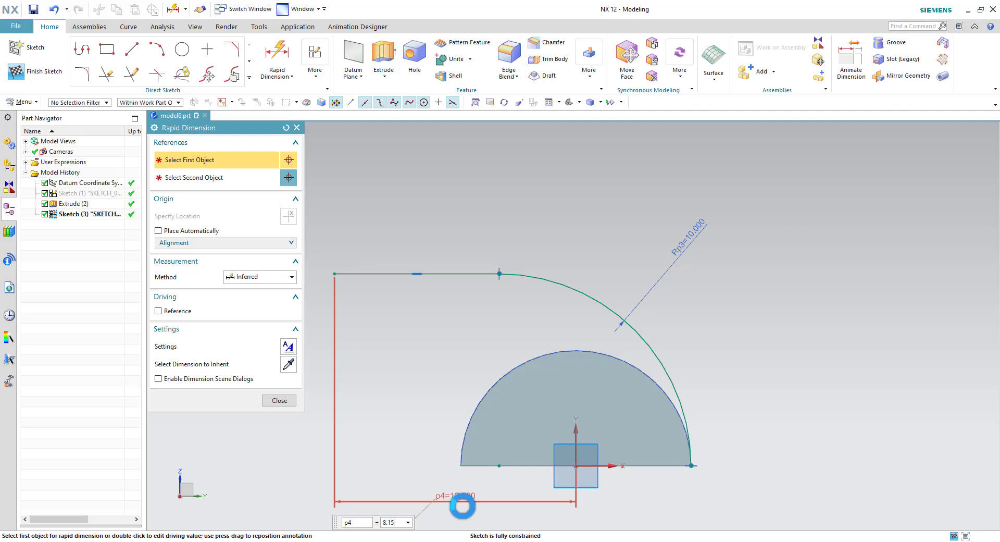
{"action": "key", "text": "Return"}
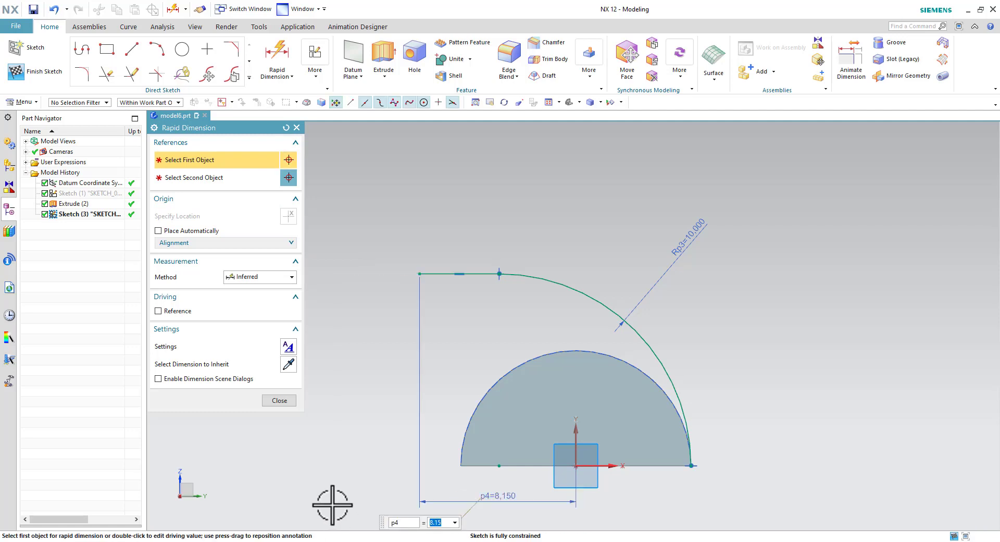
{"action": "left_click", "coordinate": [277, 400]}
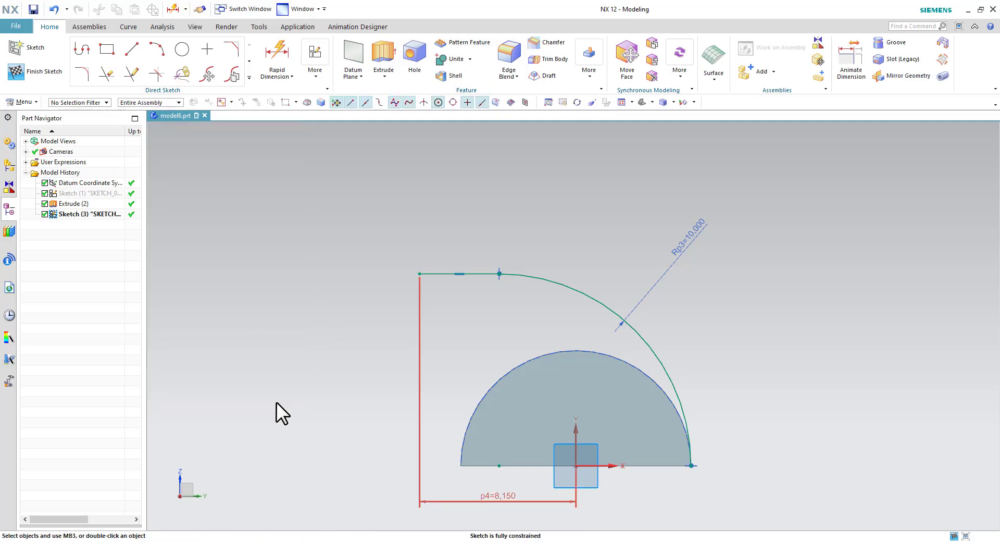
{"action": "left_click", "coordinate": [55, 77]}
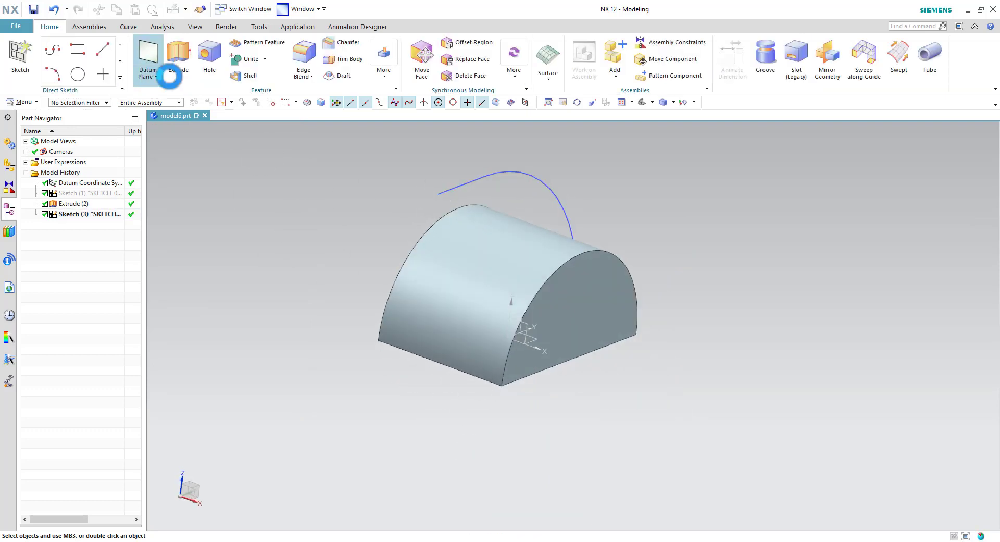
Create a datum plane at the path line's left end, square to the curve
{"action": "left_click", "coordinate": [461, 184]}
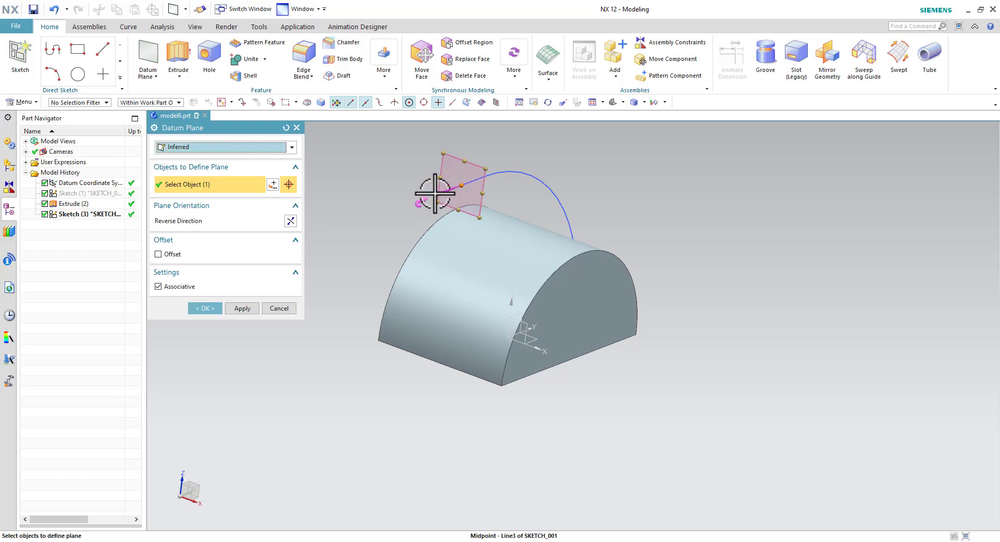
{"action": "middle_click_drag", "start_coordinate": [469, 225], "coordinate": [440, 225]}
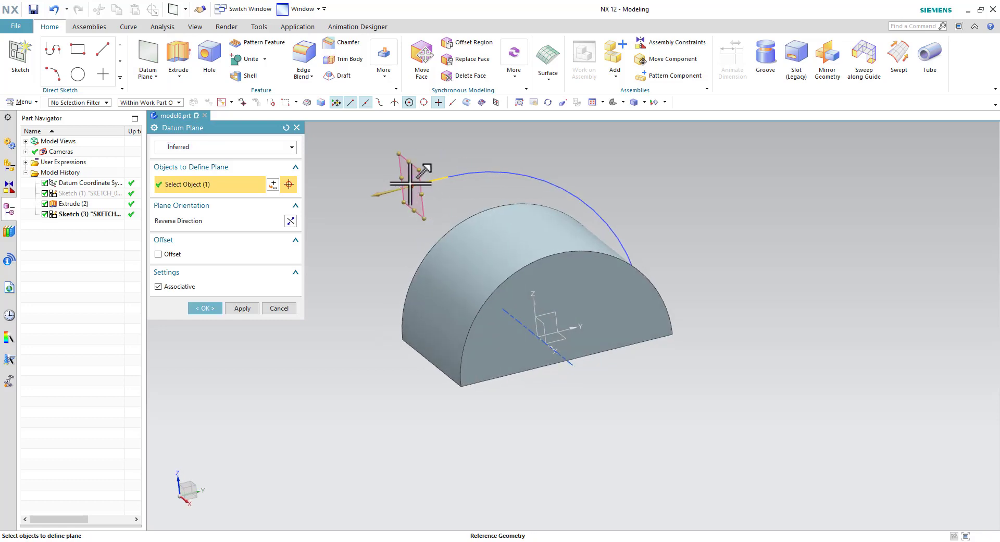
{"action": "left_click", "coordinate": [378, 196]}
{"action": "left_click_drag", "start_coordinate": [378, 196], "coordinate": [321, 212]}
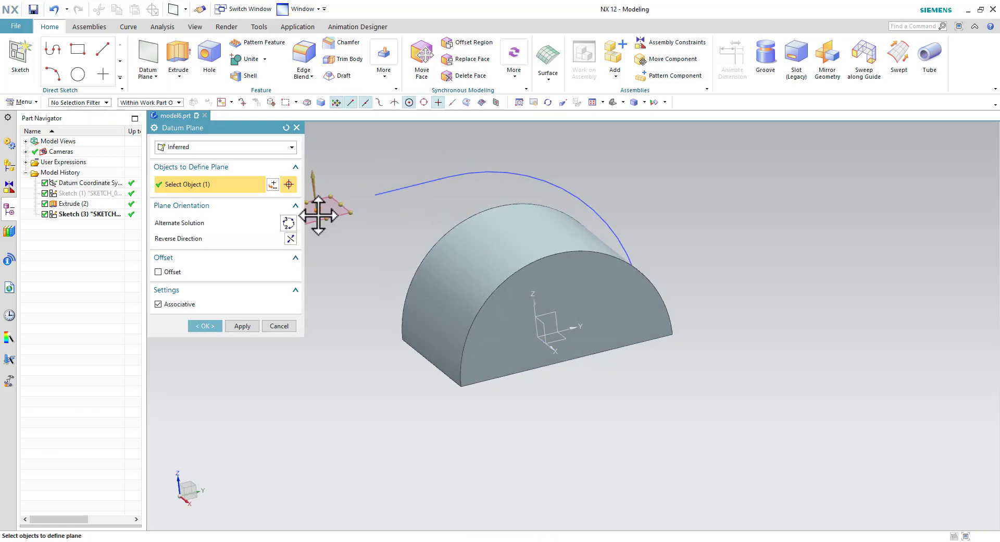
{"action": "left_click", "coordinate": [280, 325]}
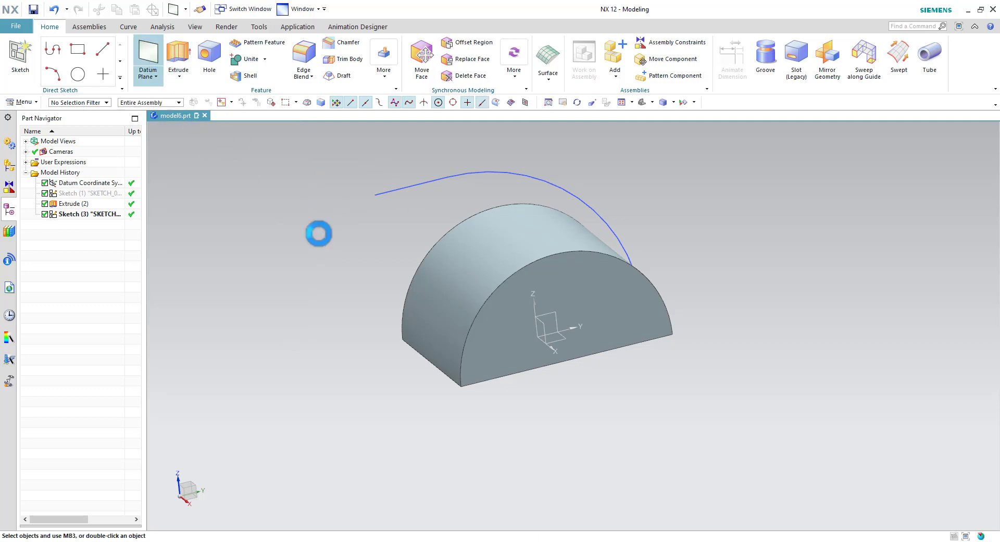
{"action": "left_click", "coordinate": [375, 195]}
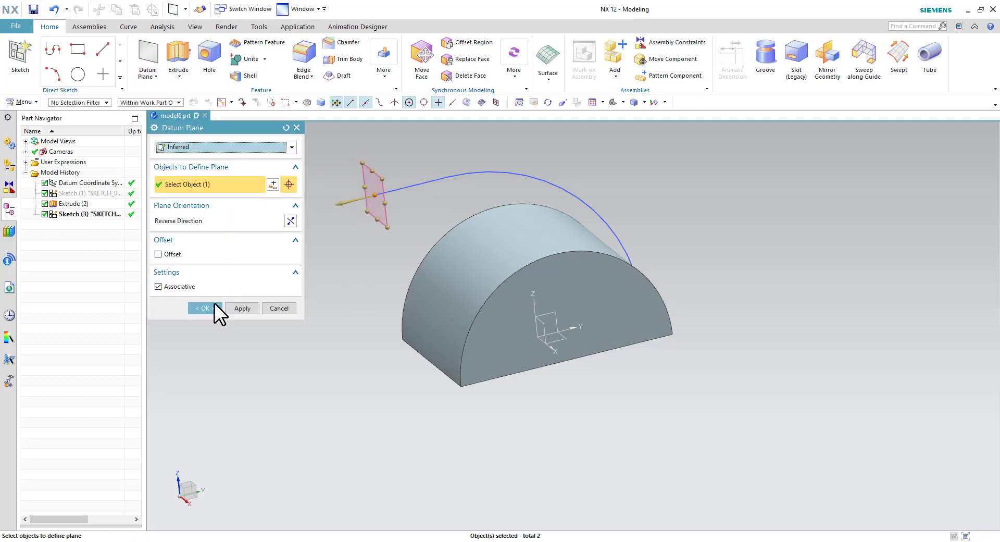
{"action": "left_click", "coordinate": [205, 308]}
{"action": "middle_click_drag", "start_coordinate": [324, 357], "coordinate": [390, 364]}
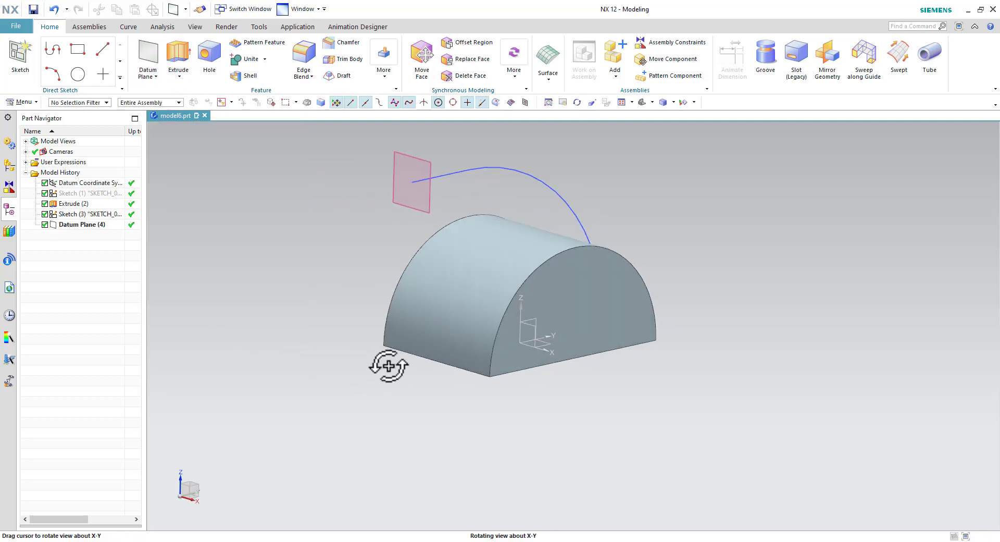
Create a new sketch on Datum Plane (4)
{"action": "left_click", "coordinate": [19, 52]}
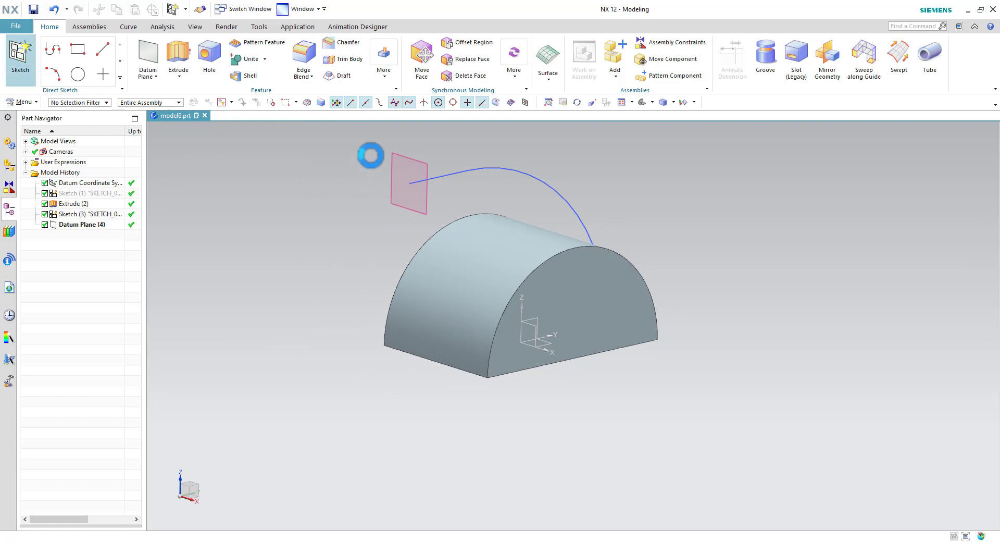
{"action": "left_click", "coordinate": [406, 155]}
{"action": "left_click", "coordinate": [242, 259]}
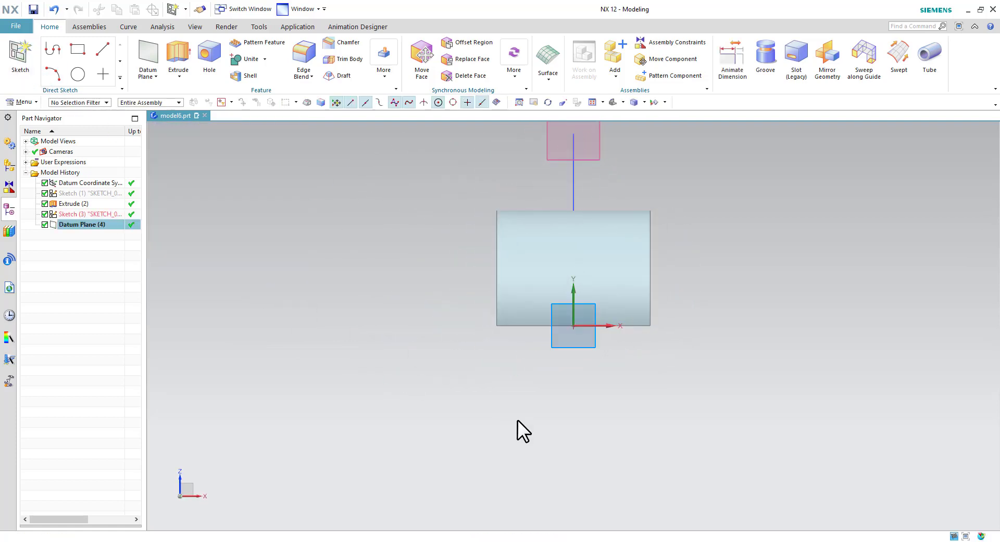
{"action": "key", "text": "alt+Tab"}
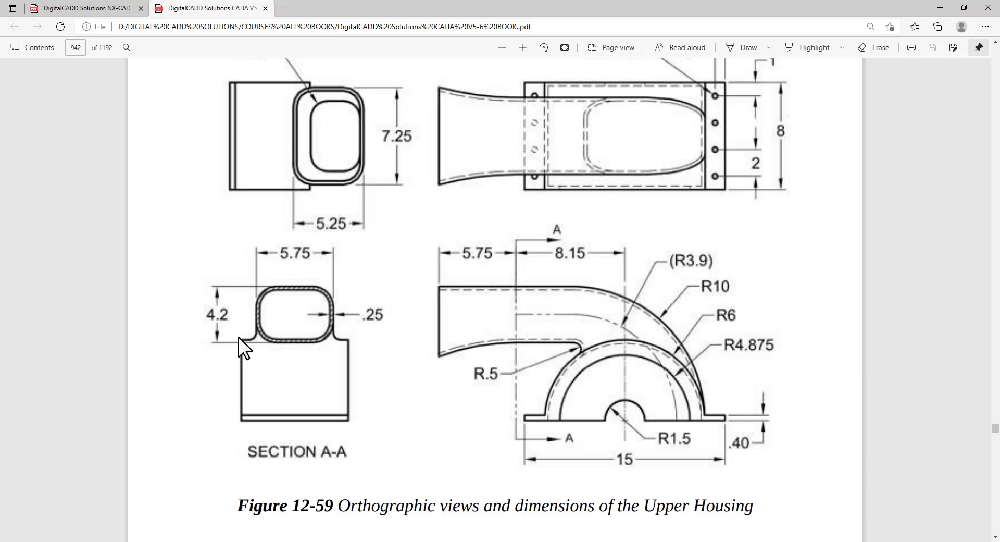
{"action": "key", "text": "alt+Tab"}
{"action": "mouse_move", "coordinate": [502, 205]}
{"action": "middle_mouse_down"}
{"action": "mouse_move", "coordinate": [614, 178]}
{"action": "mouse_move", "coordinate": [616, 322]}
{"action": "middle_mouse_up"}
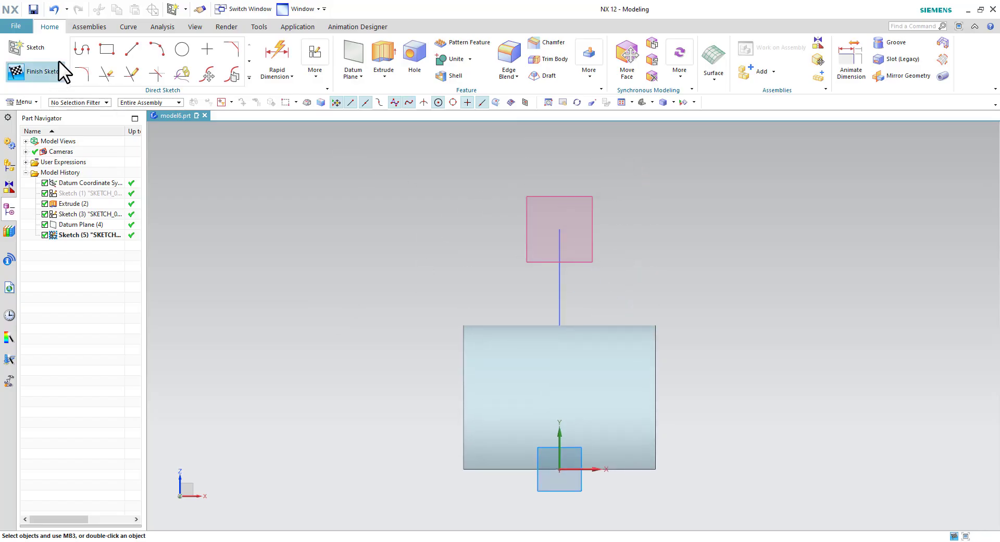
Draw a center-point rectangle centred on the vertical line
{"action": "left_click", "coordinate": [108, 51]}
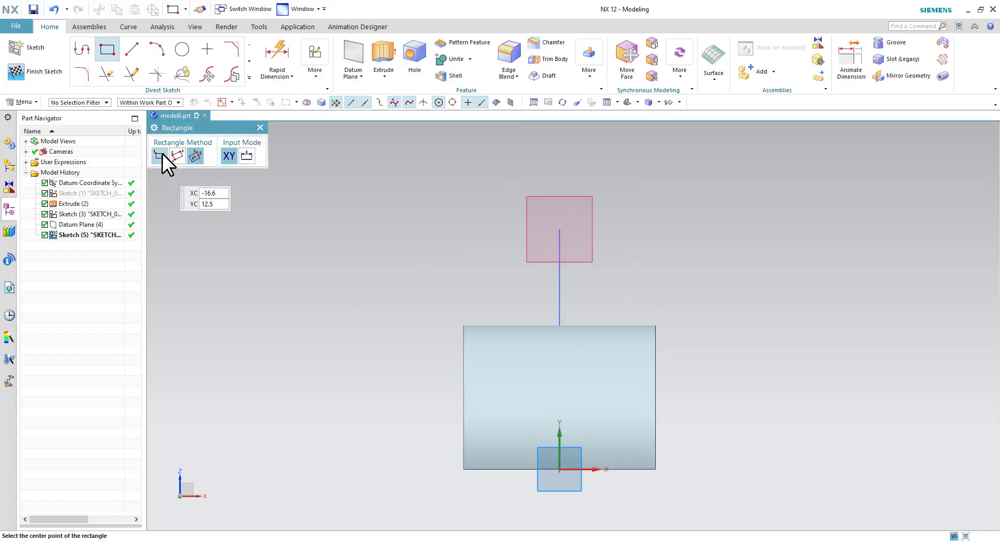
{"action": "left_click", "coordinate": [560, 285]}
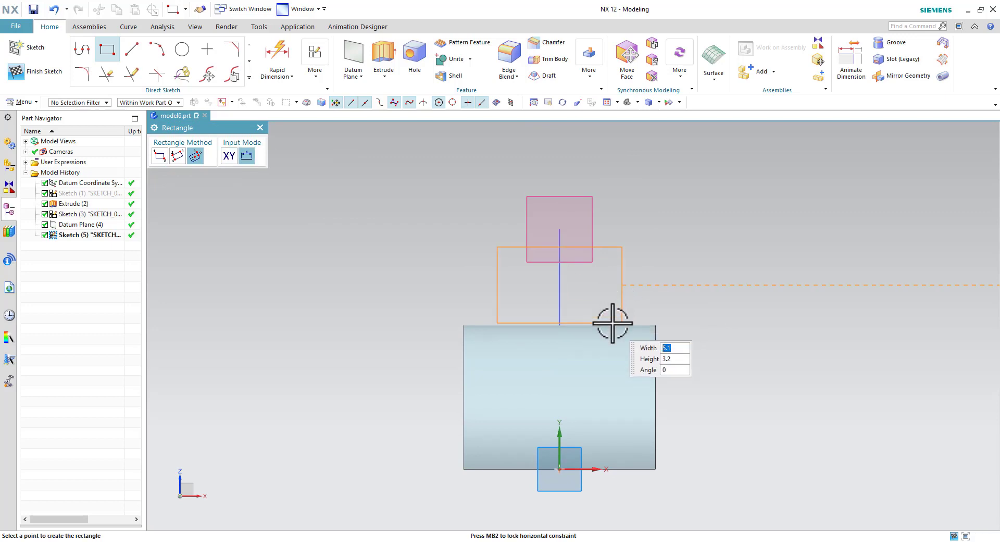
{"action": "left_click", "coordinate": [622, 323]}
{"action": "key", "text": "Escape"}
{"action": "scroll", "coordinate": [711, 289], "scroll_direction": "up", "scroll_amount": 1}
{"action": "key", "text": "alt+Tab"}
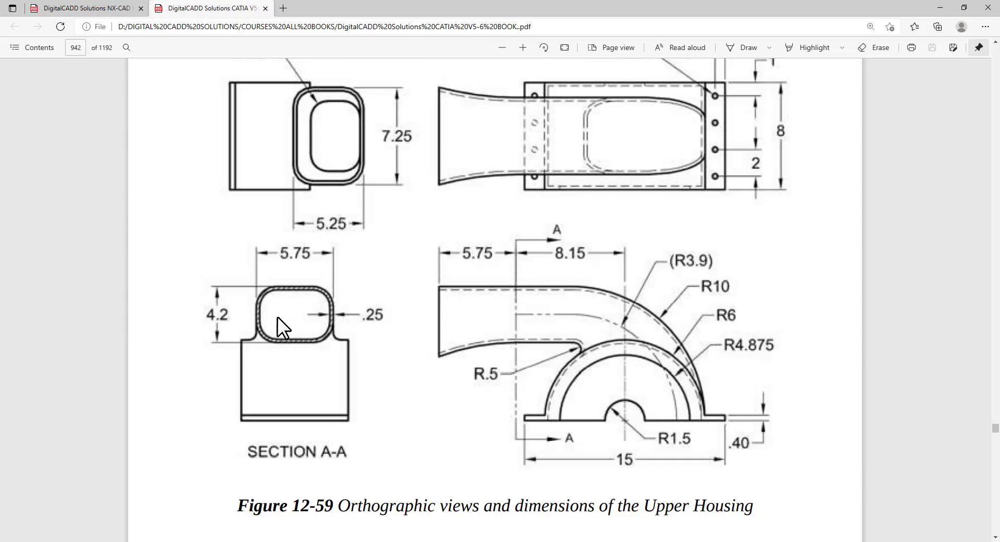
{"action": "key", "text": "alt+Tab"}
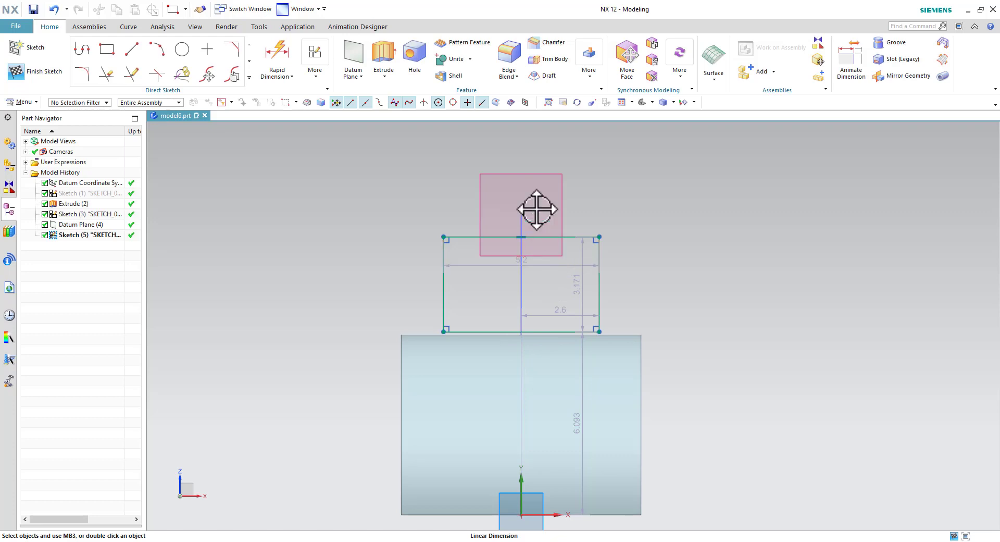
Dimension the rectangle 5.75 wide and 4.2 high
{"action": "double_click", "coordinate": [523, 138]}
{"action": "type", "text": "5.75"}
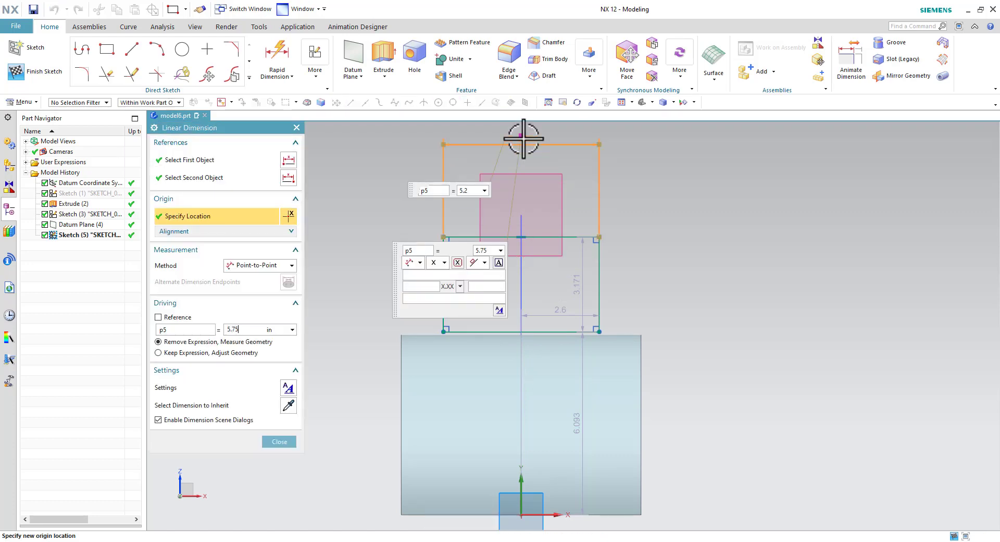
{"action": "key", "text": "Return"}
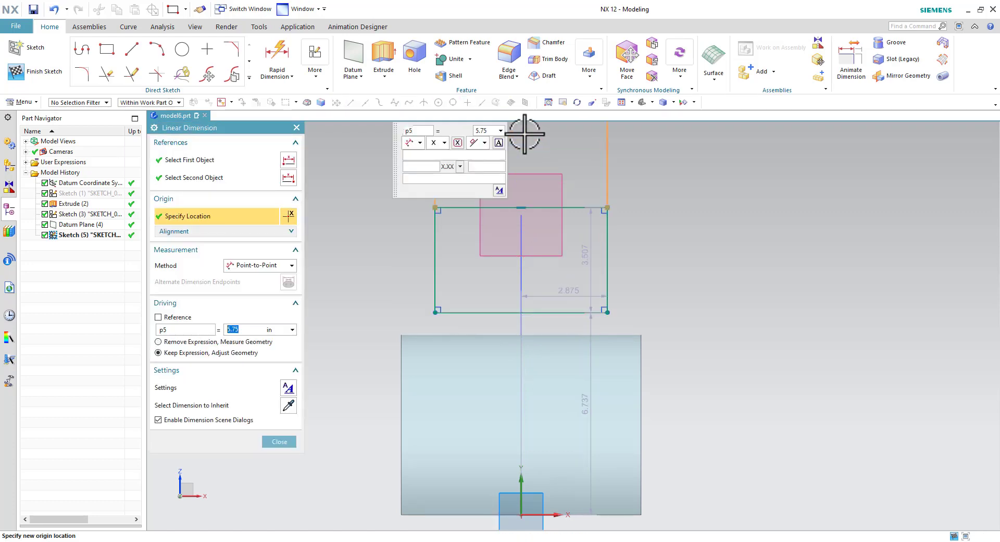
{"action": "double_click", "coordinate": [592, 259]}
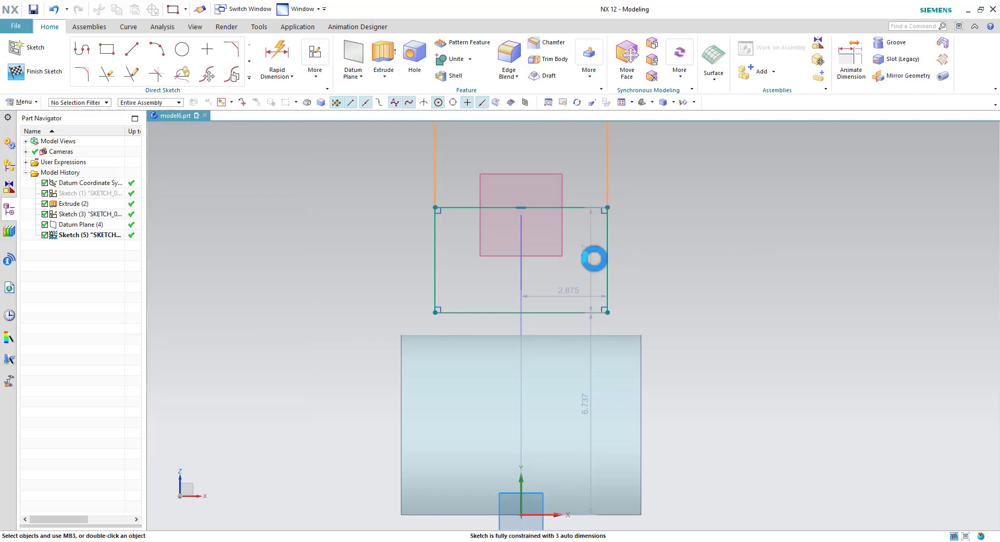
{"action": "type", "text": "4.2"}
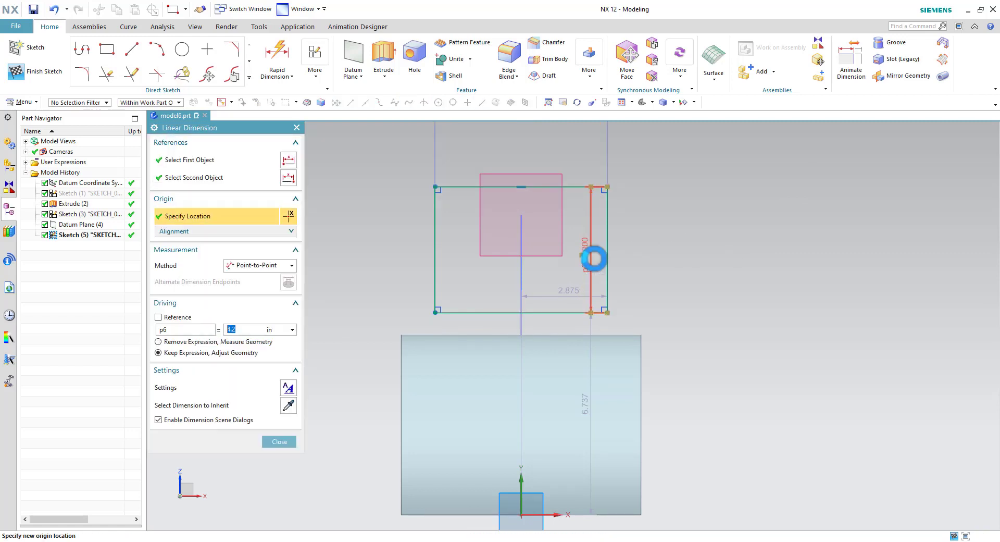
{"action": "left_click", "coordinate": [280, 442]}
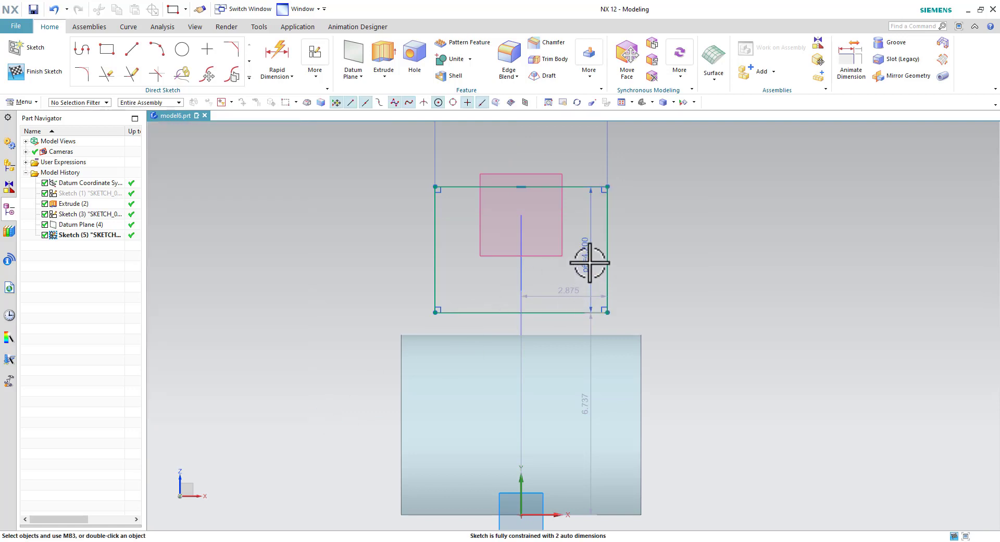
Make the arc path's end coincide with the rectangle's top-edge midpoint, then finish the sketch
{"action": "middle_click_drag", "start_coordinate": [526, 334], "coordinate": [537, 301]}
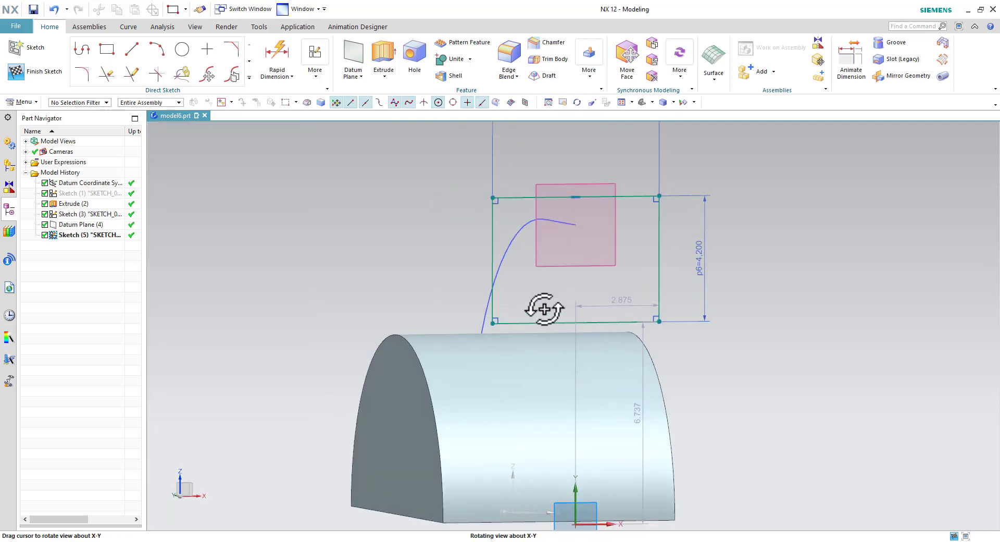
{"action": "scroll", "coordinate": [582, 212], "scroll_direction": "up", "scroll_amount": 3}
{"action": "left_click", "coordinate": [578, 234]}
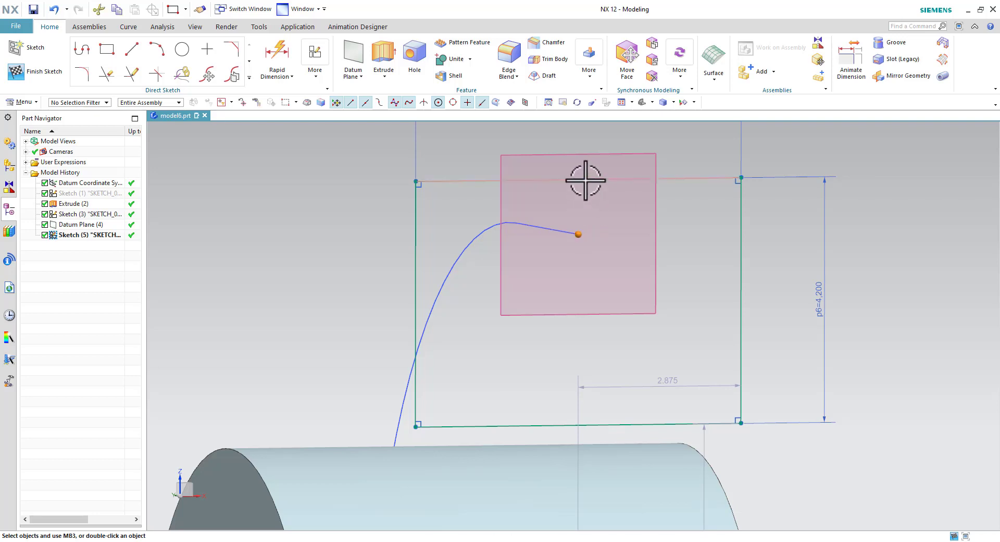
{"action": "left_click", "coordinate": [578, 179]}
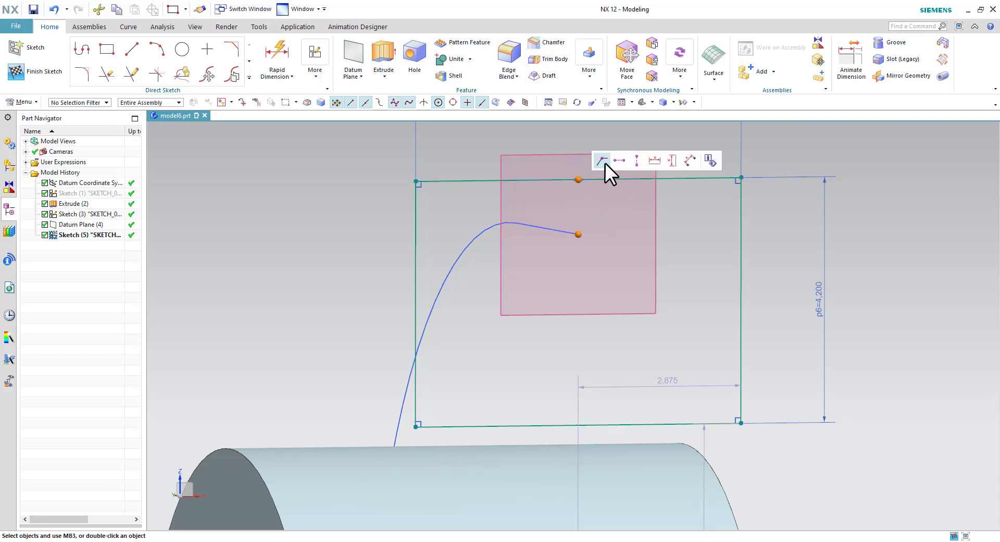
{"action": "left_click", "coordinate": [604, 162]}
{"action": "mouse_move", "coordinate": [576, 252]}
{"action": "middle_mouse_down"}
{"action": "mouse_move", "coordinate": [721, 353]}
{"action": "mouse_move", "coordinate": [676, 350]}
{"action": "middle_mouse_up"}
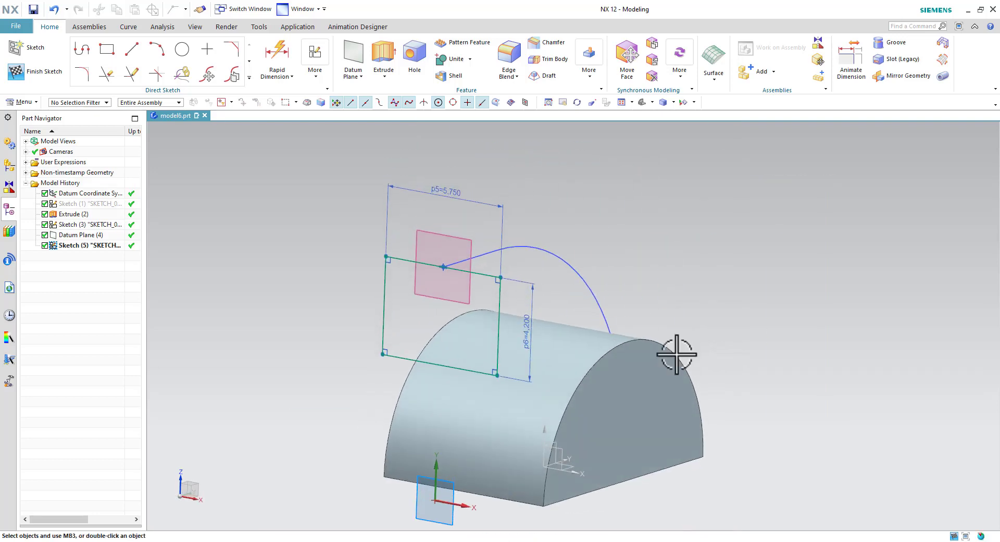
{"action": "left_click", "coordinate": [47, 73]}
Hide the datum plane
{"action": "middle_click_drag", "start_coordinate": [600, 227], "coordinate": [613, 275], "text": "shift"}
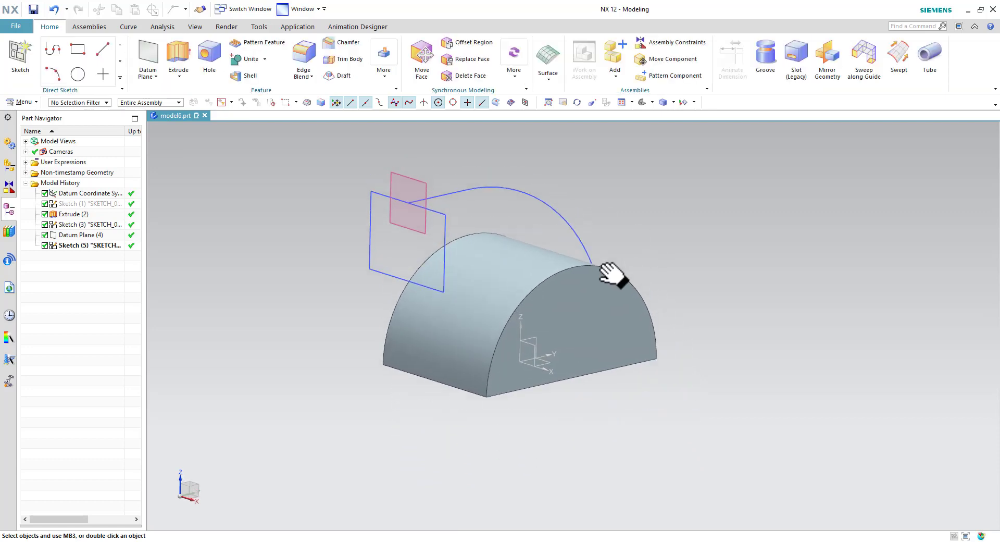
{"action": "left_click", "coordinate": [415, 218]}
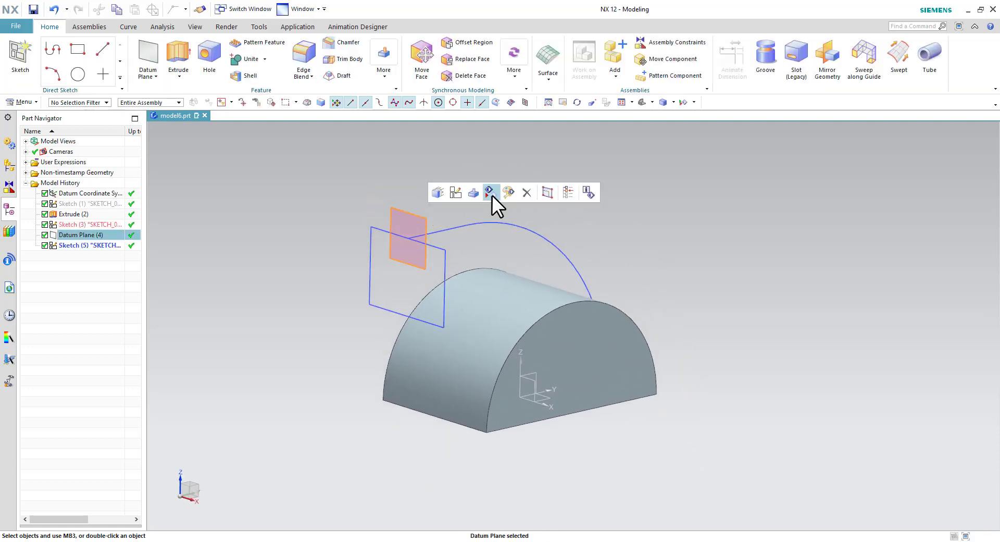
{"action": "left_click", "coordinate": [491, 195]}
Sweep the rectangle section along the arc guide using Connected Curves
{"action": "left_click", "coordinate": [861, 72]}
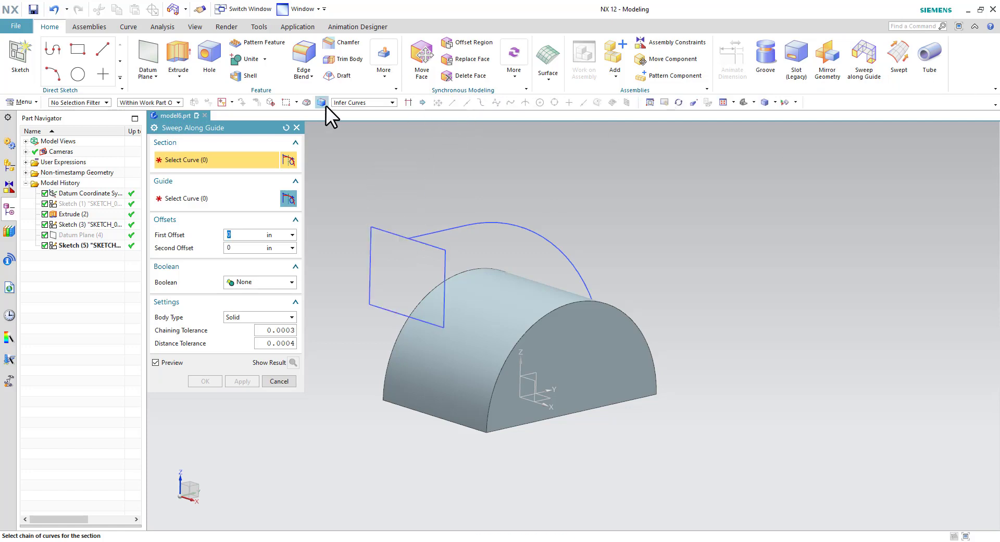
{"action": "left_click", "coordinate": [348, 103]}
{"action": "left_click", "coordinate": [349, 120]}
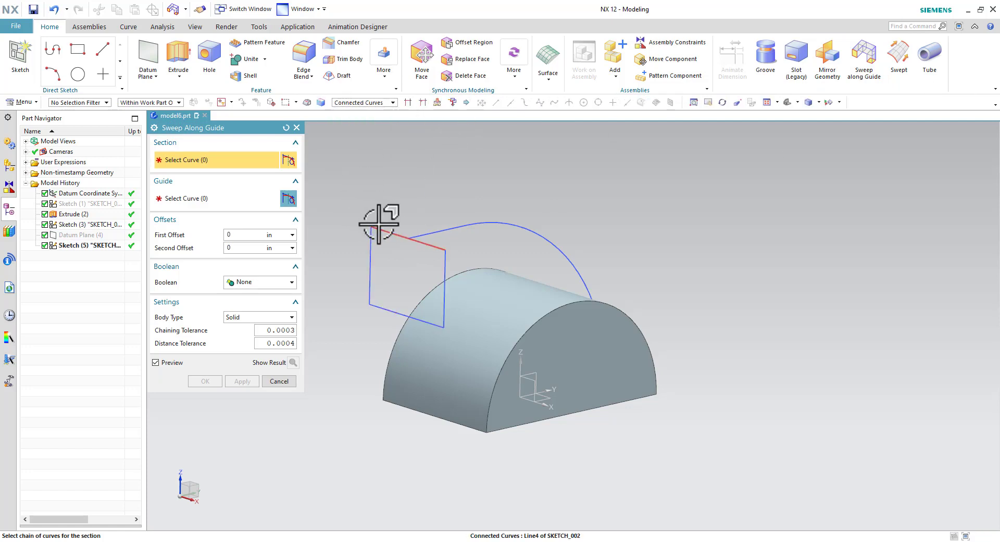
{"action": "left_click", "coordinate": [376, 224]}
{"action": "left_click", "coordinate": [228, 197]}
{"action": "left_click", "coordinate": [441, 228]}
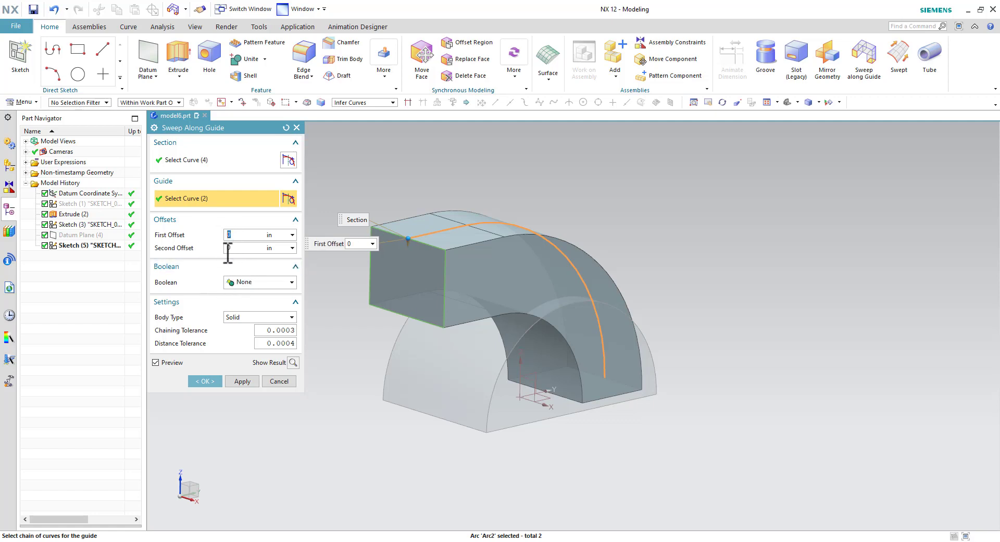
{"action": "left_click", "coordinate": [216, 380]}
{"action": "middle_click_drag", "start_coordinate": [691, 408], "coordinate": [778, 396]}
Unite the half-cylinder base as target with the swept duct as tool
{"action": "left_click", "coordinate": [248, 61]}
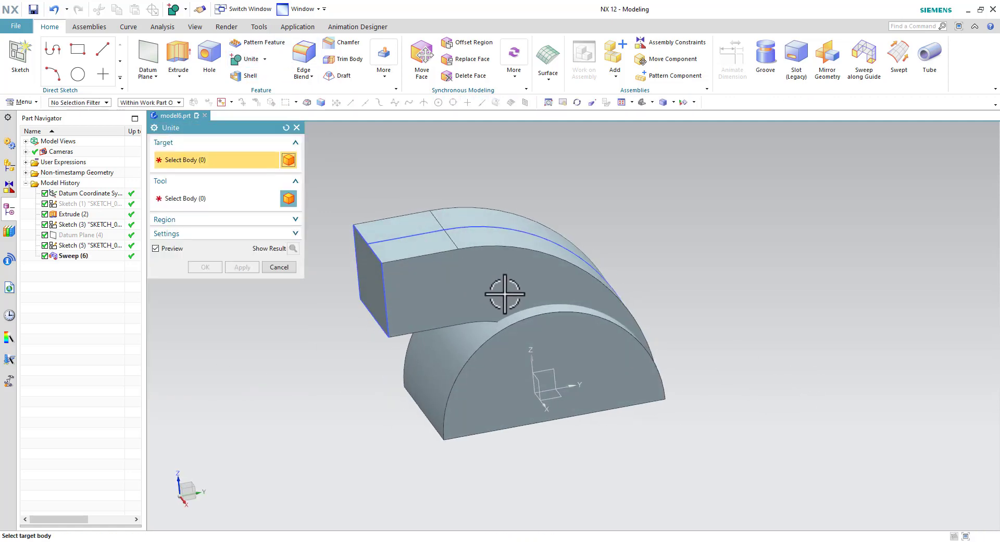
{"action": "left_click", "coordinate": [538, 319]}
{"action": "left_click", "coordinate": [508, 270]}
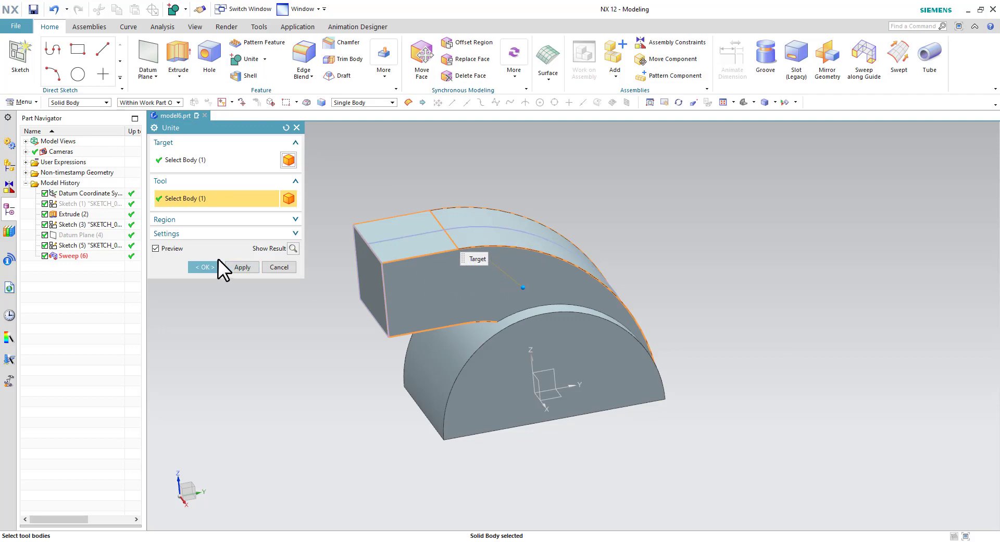
{"action": "left_click", "coordinate": [208, 266]}
{"action": "scroll", "coordinate": [457, 267], "scroll_direction": "up", "scroll_amount": 3}
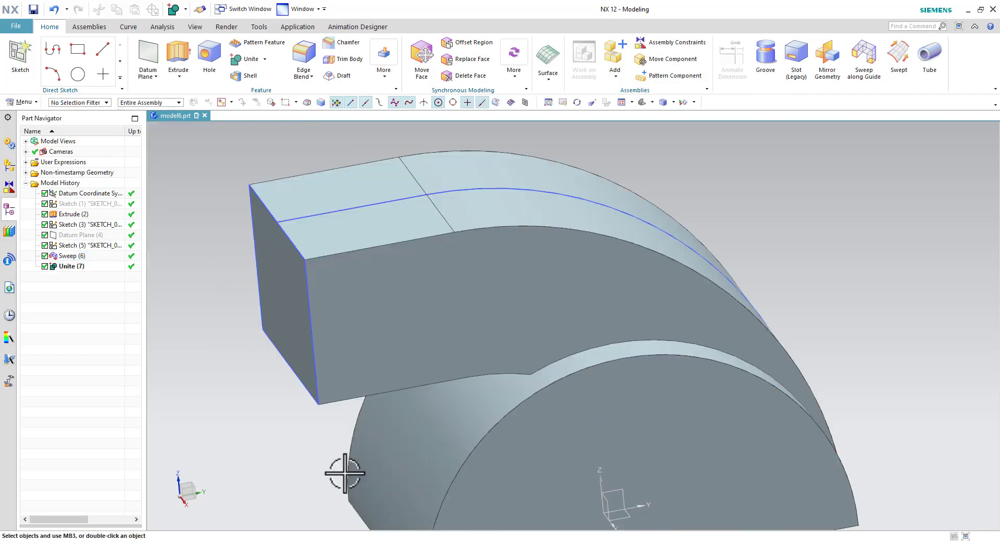
{"action": "middle_click_drag", "start_coordinate": [345, 474], "coordinate": [318, 403]}
{"action": "scroll", "coordinate": [351, 178], "scroll_direction": "up", "scroll_amount": 5}
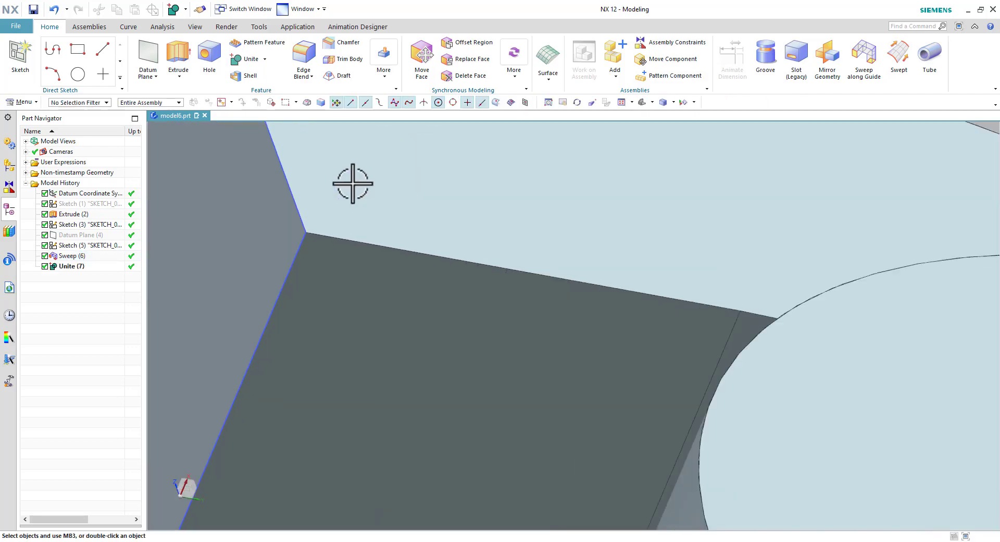
{"action": "scroll", "coordinate": [248, 429], "scroll_direction": "down", "scroll_amount": 5}
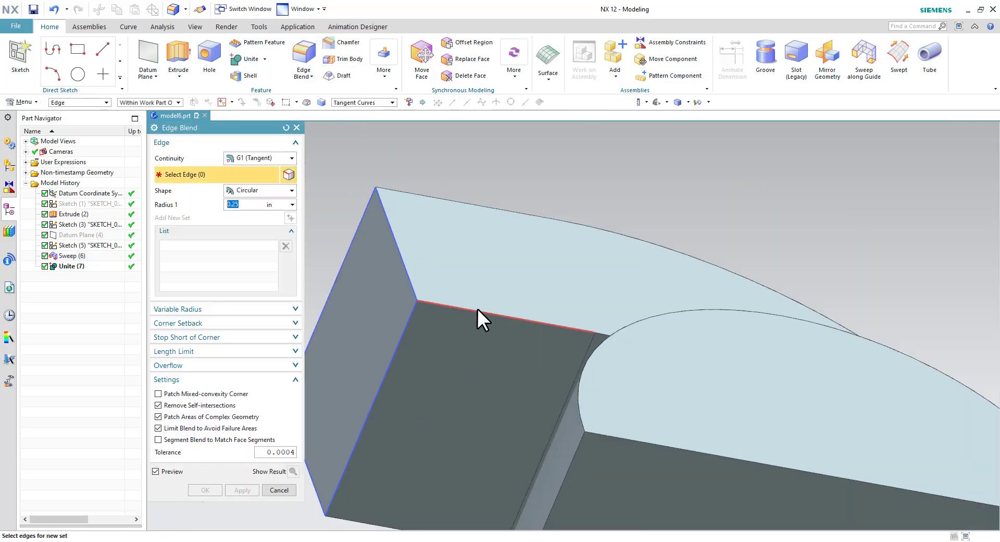
Try an edge blend on the duct's top front edges, then cancel it
{"action": "left_click", "coordinate": [477, 310]}
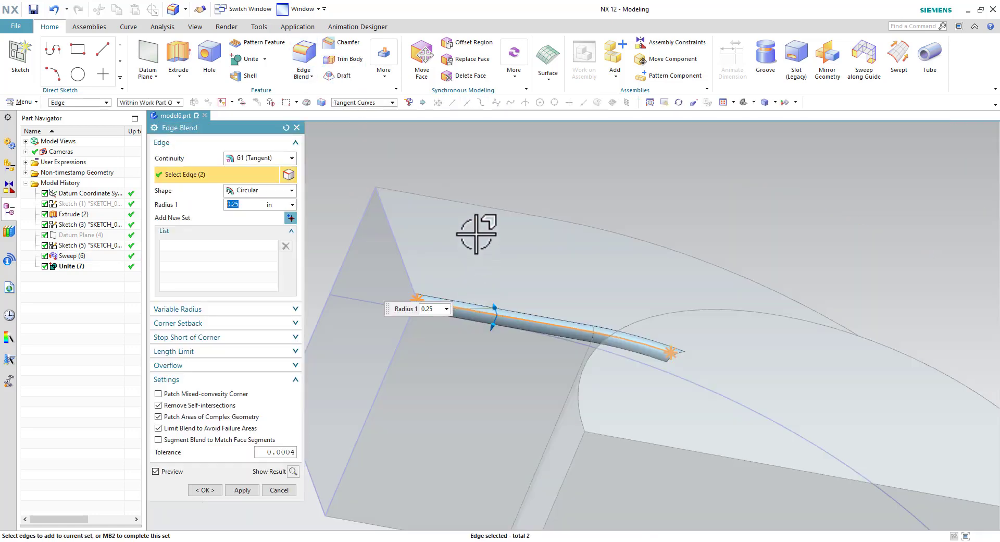
{"action": "left_click", "coordinate": [476, 206]}
{"action": "mouse_move", "coordinate": [489, 216]}
{"action": "middle_mouse_down"}
{"action": "mouse_move", "coordinate": [481, 412]}
{"action": "mouse_move", "coordinate": [623, 413]}
{"action": "middle_mouse_up"}
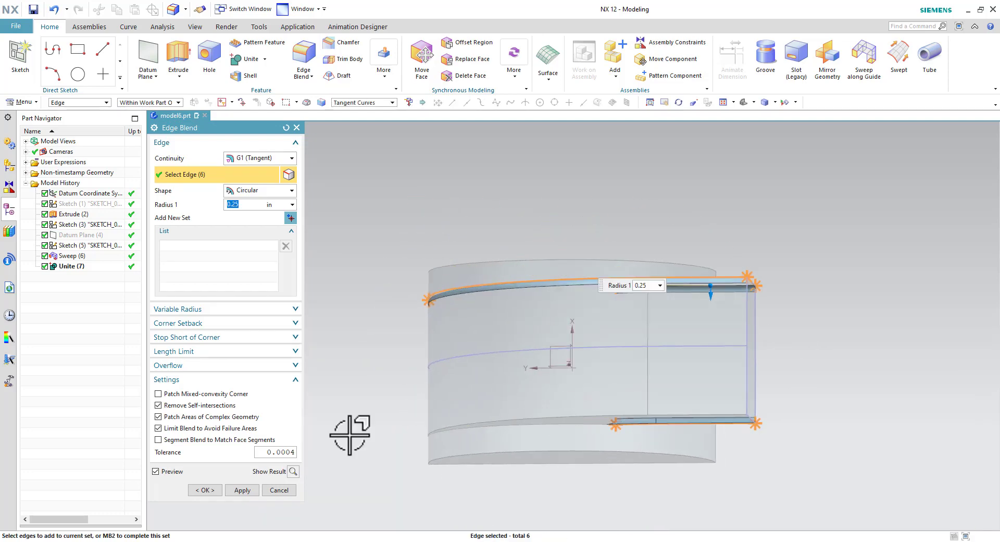
{"action": "key", "text": "Escape"}
{"action": "mouse_move", "coordinate": [375, 455]}
{"action": "middle_mouse_down"}
{"action": "mouse_move", "coordinate": [765, 364]}
{"action": "mouse_move", "coordinate": [681, 413]}
{"action": "mouse_move", "coordinate": [727, 444]}
{"action": "mouse_move", "coordinate": [646, 390]}
{"action": "middle_mouse_up"}
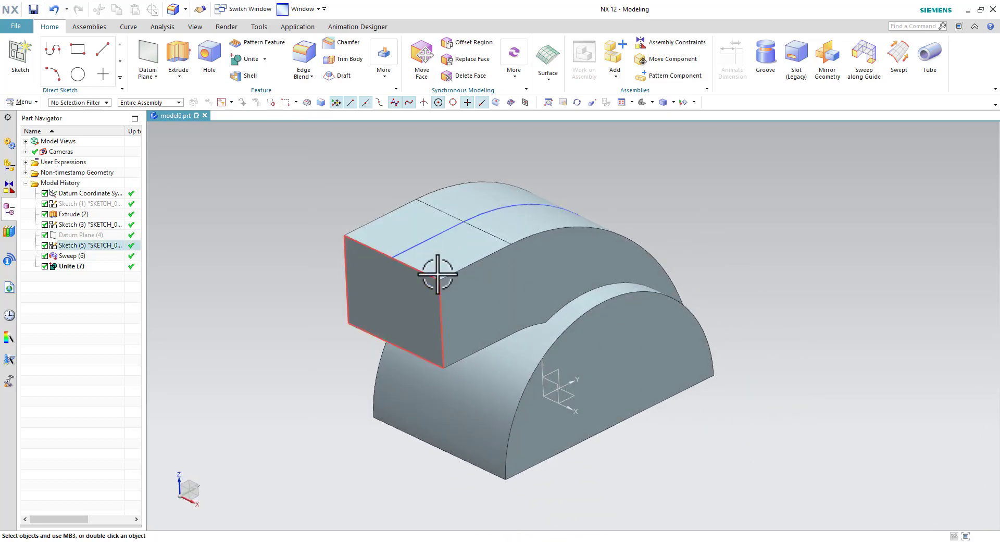
Start a datum plane on the duct's front face at offset 0 while consulting the drawing
{"action": "key", "text": "alt+Tab"}
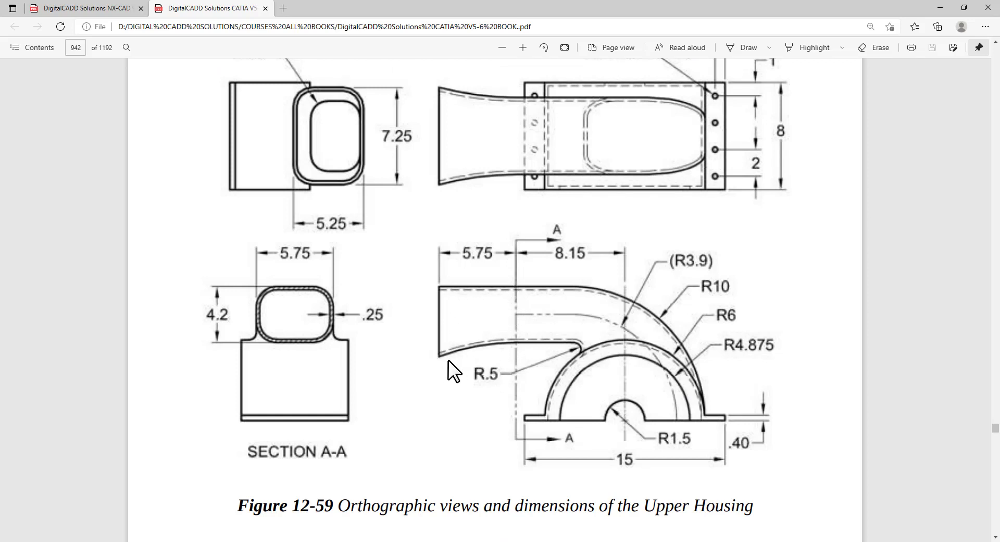
{"action": "key", "text": "alt+Tab"}
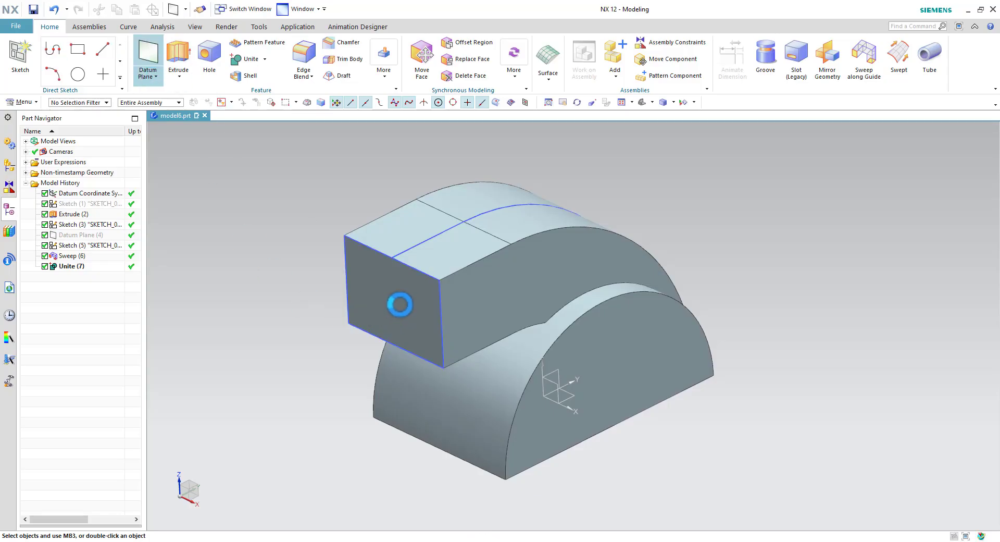
{"action": "left_click", "coordinate": [399, 304]}
{"action": "key", "text": "alt+Tab"}
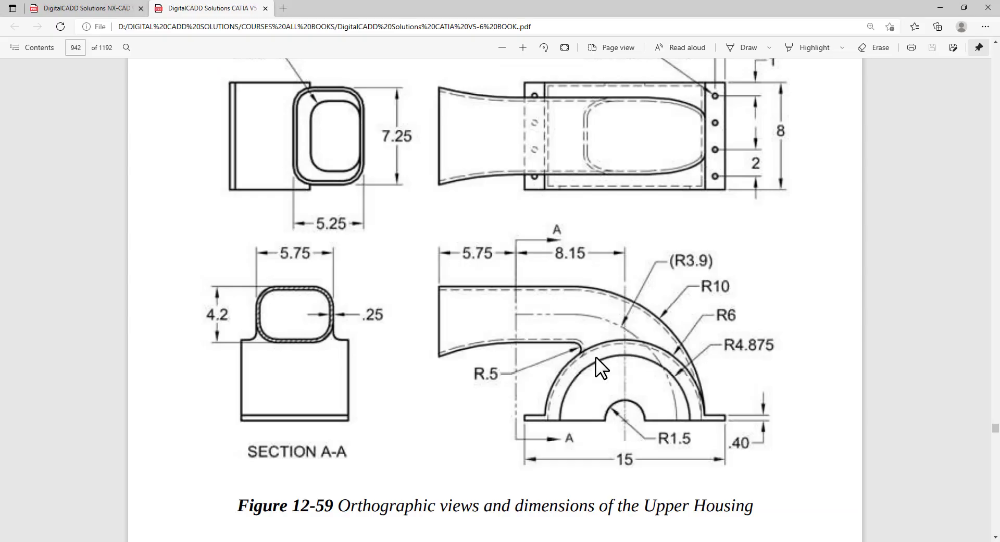
{"action": "key", "text": "alt+Tab"}
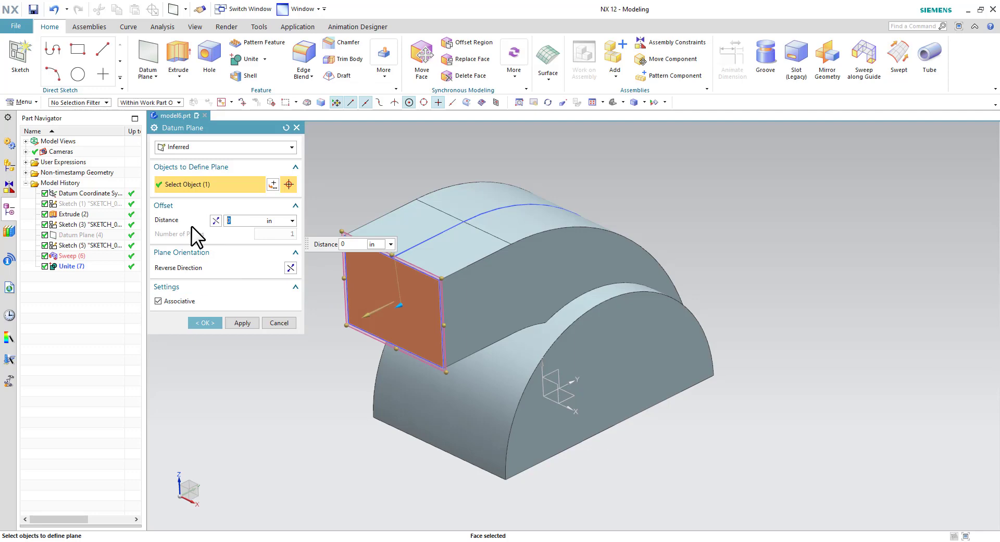
Create Datum Plane (8) offset 5.75 in out from the duct's square end face
{"action": "type", "text": ".75"}
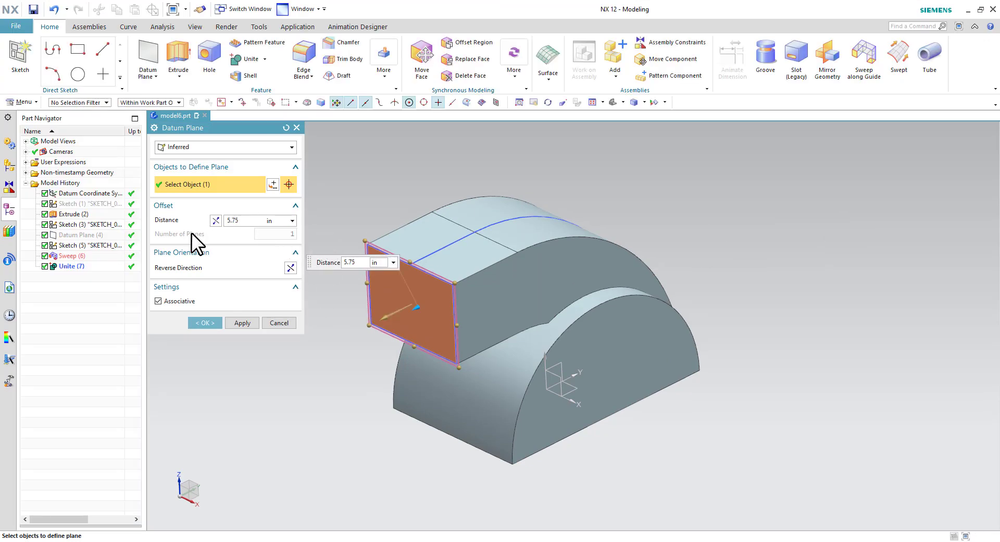
{"action": "left_click", "coordinate": [212, 321]}
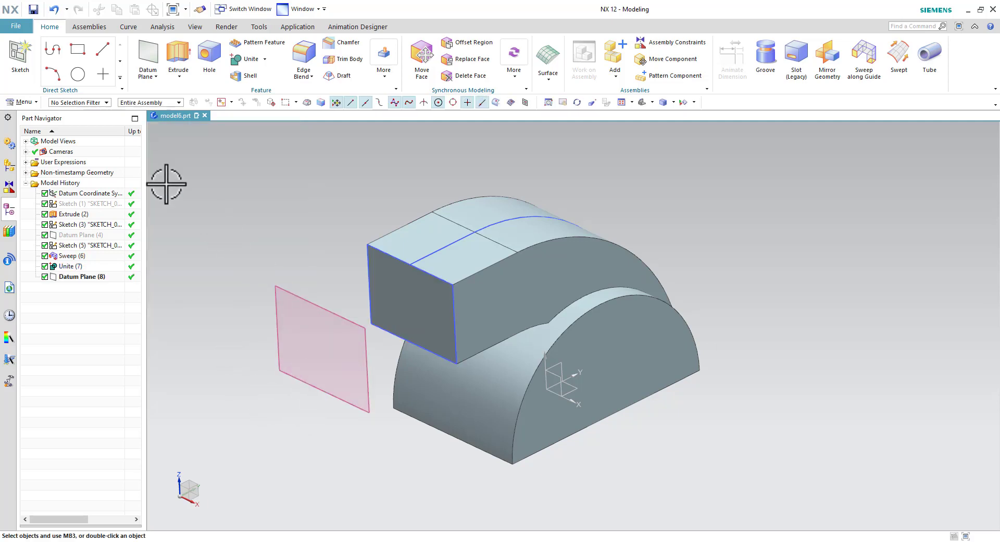
Create a sketch on Datum Plane (8), then finish it right away
{"action": "left_click", "coordinate": [15, 66]}
{"action": "left_click", "coordinate": [313, 301]}
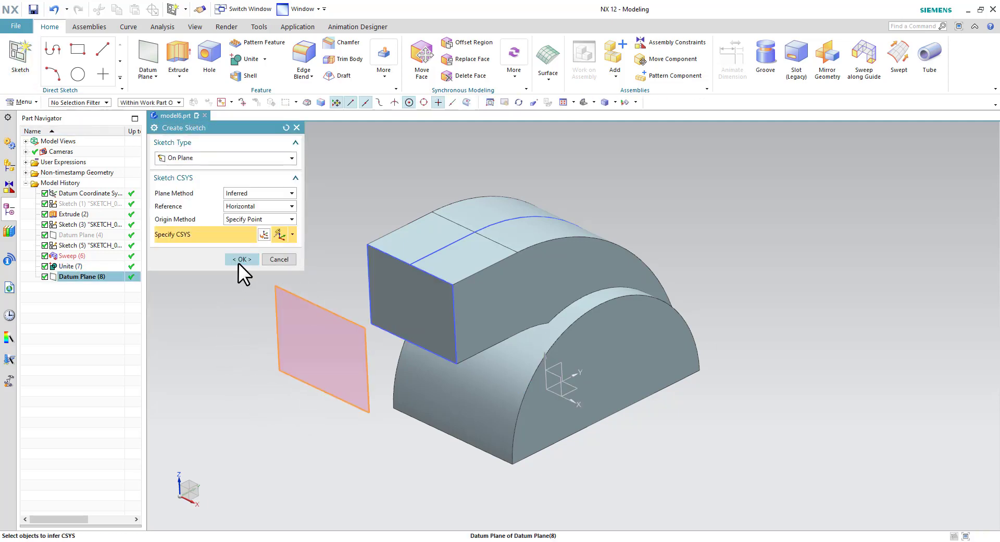
{"action": "left_click", "coordinate": [240, 259]}
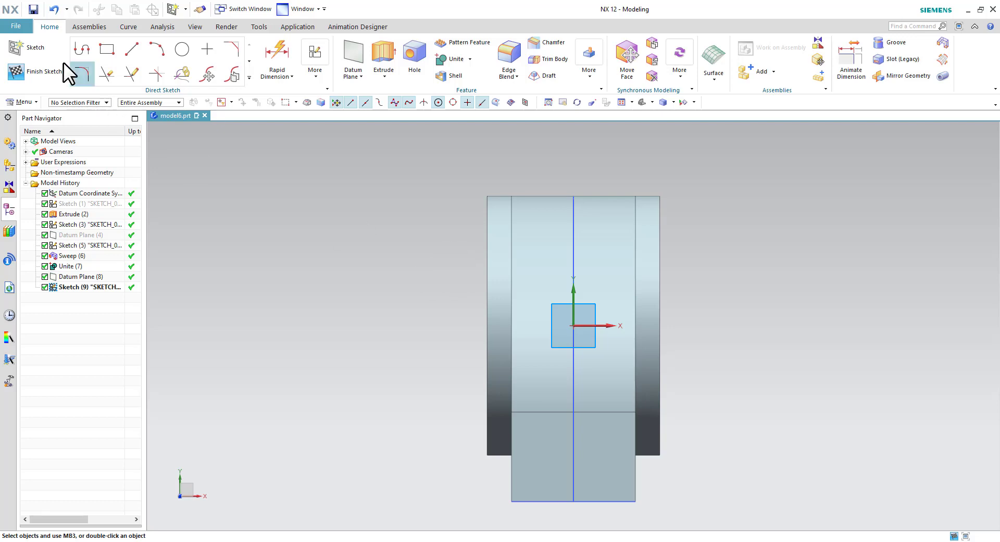
{"action": "left_click", "coordinate": [41, 71]}
Create and exit another sketch on the datum plane, then switch to the Modeling application
{"action": "mouse_move", "coordinate": [301, 274]}
{"action": "middle_mouse_down"}
{"action": "mouse_move", "coordinate": [301, 357]}
{"action": "mouse_move", "coordinate": [357, 375]}
{"action": "middle_mouse_up"}
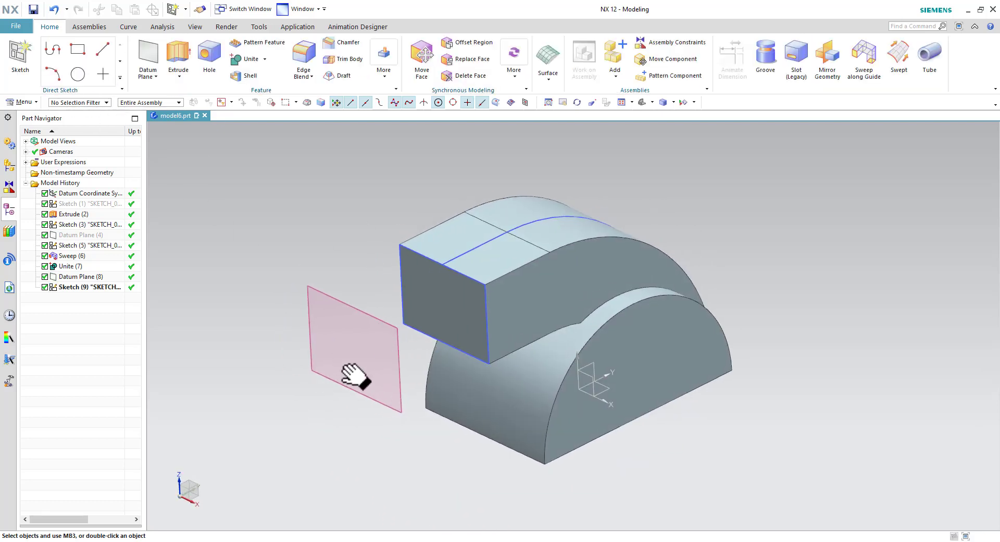
{"action": "left_click", "coordinate": [20, 56]}
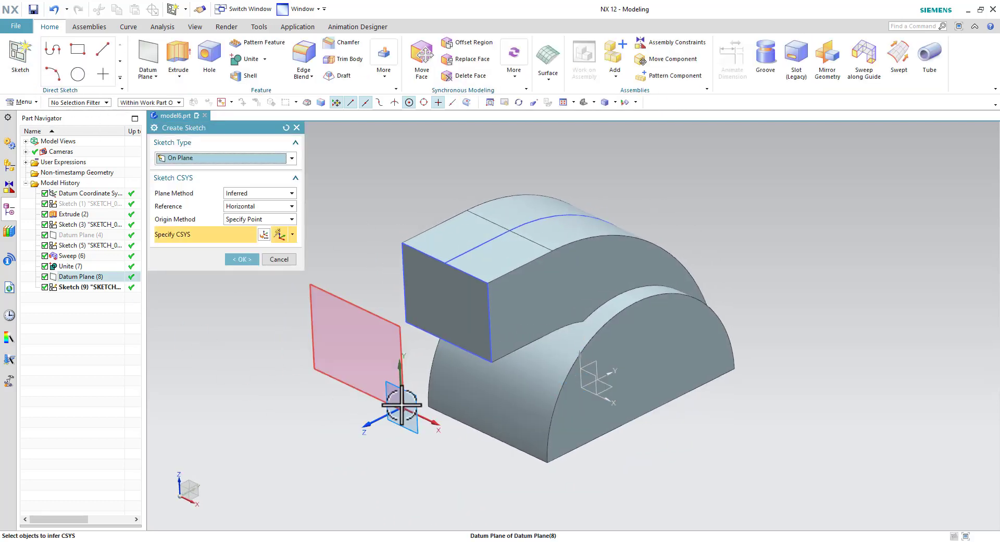
{"action": "left_click", "coordinate": [243, 259]}
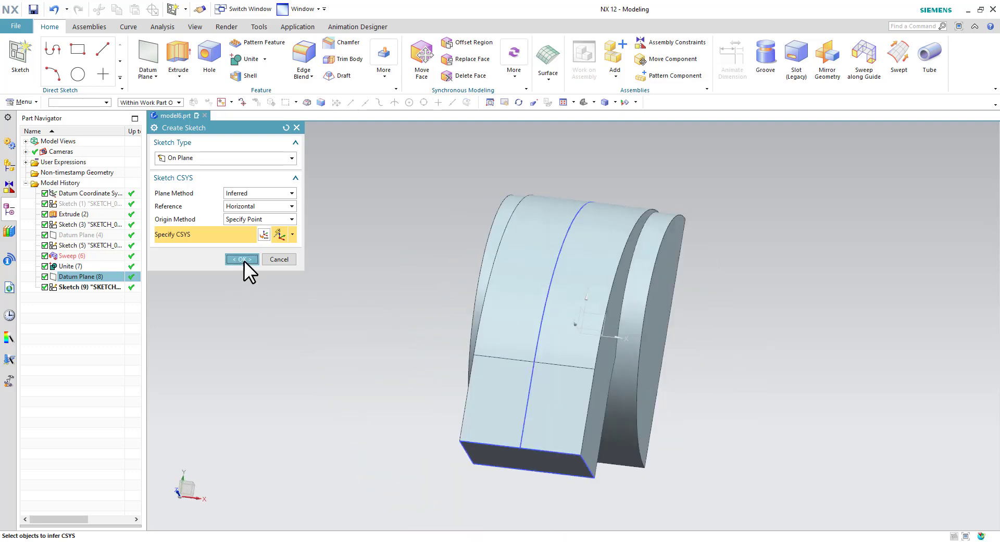
{"action": "left_click", "coordinate": [44, 70]}
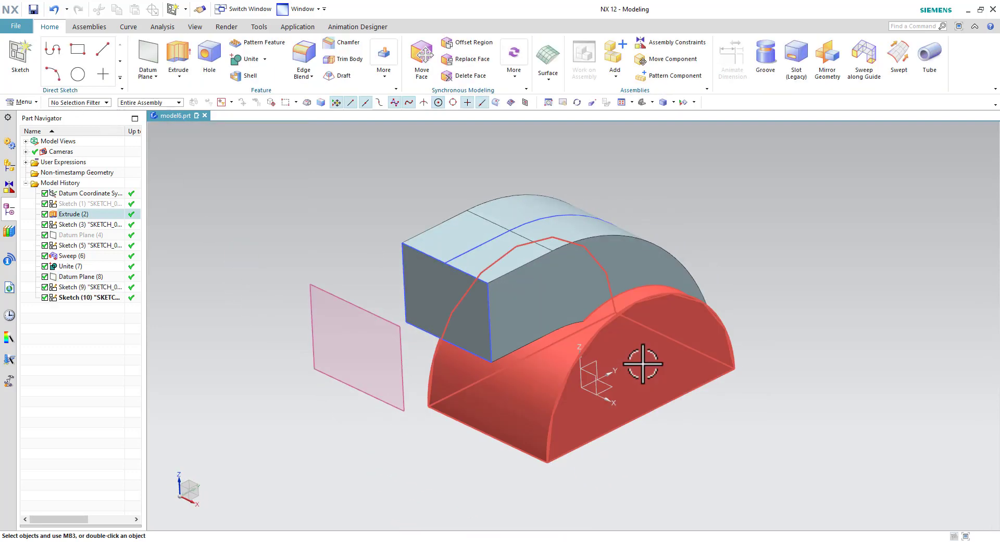
{"action": "key", "text": "ctrl+alt+s"}
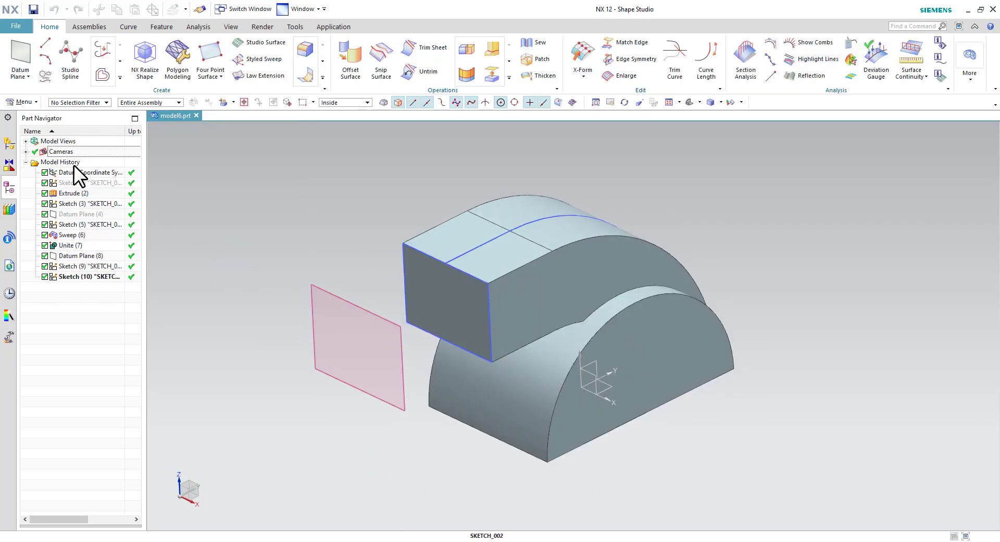
{"action": "left_click", "coordinate": [322, 25]}
{"action": "left_click", "coordinate": [19, 59]}
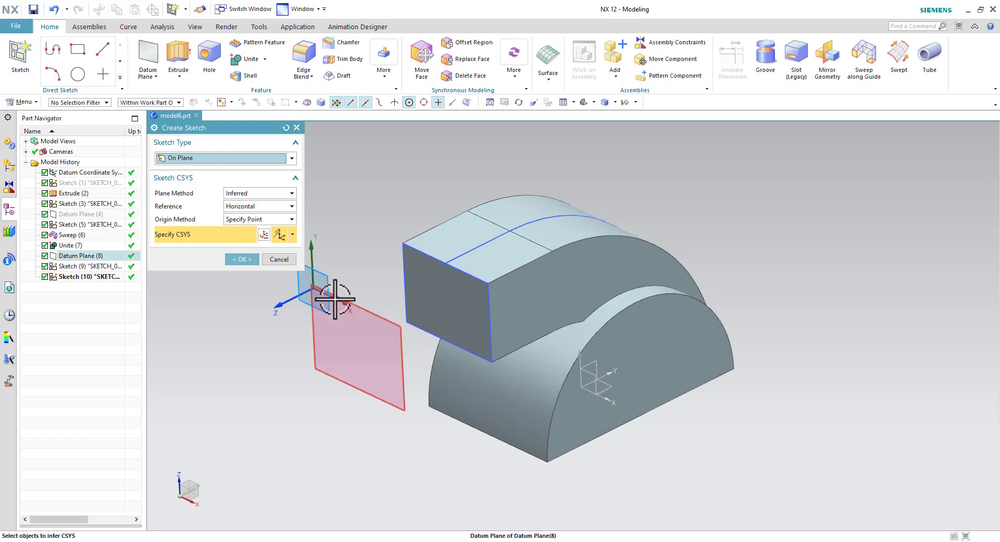
Open new Sketch (11) on Datum Plane (8)
{"action": "left_click", "coordinate": [334, 298]}
{"action": "left_click", "coordinate": [238, 255]}
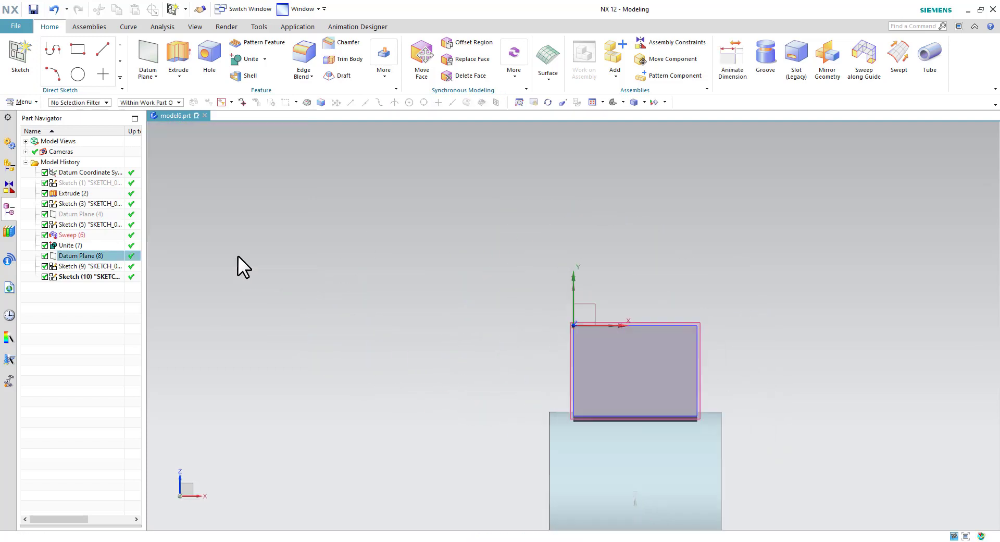
{"action": "middle_click_drag", "start_coordinate": [777, 446], "coordinate": [641, 346], "text": "shift"}
{"action": "scroll", "coordinate": [646, 333], "scroll_direction": "up", "scroll_amount": 2}
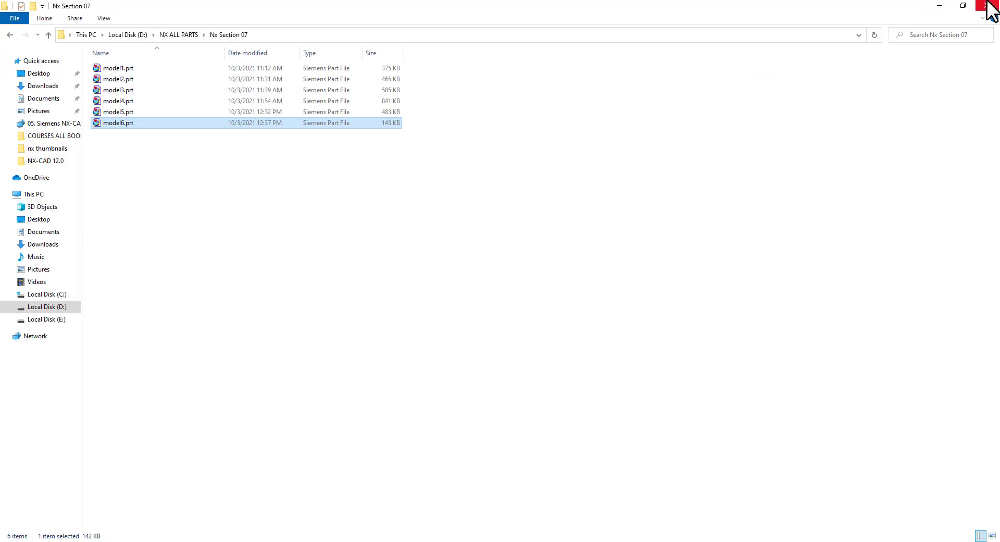
Close the file browser and scroll to the Figure 12-59 Upper Housing dimensions in Edge
{"action": "left_click", "coordinate": [987, 5]}
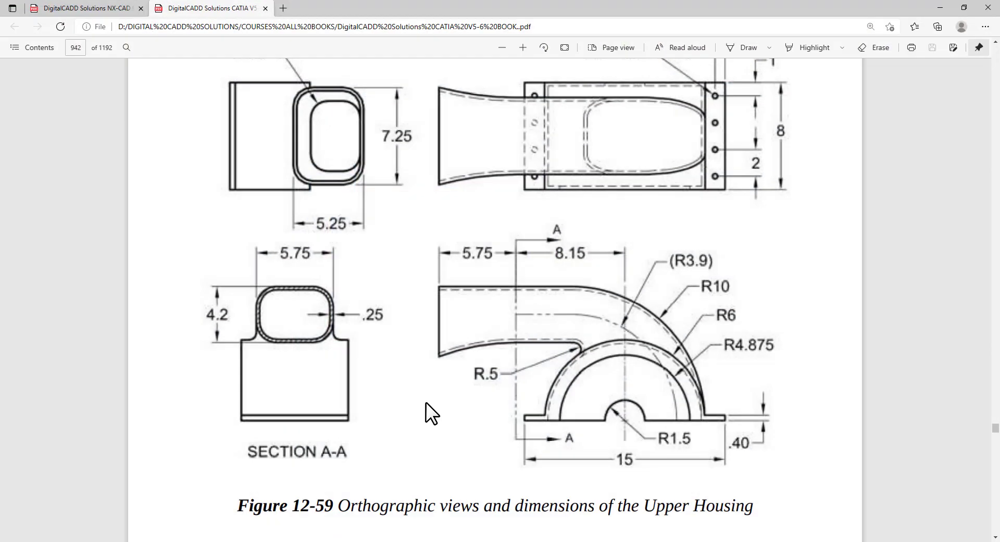
{"action": "scroll", "coordinate": [365, 267], "scroll_direction": "up", "scroll_amount": 2}
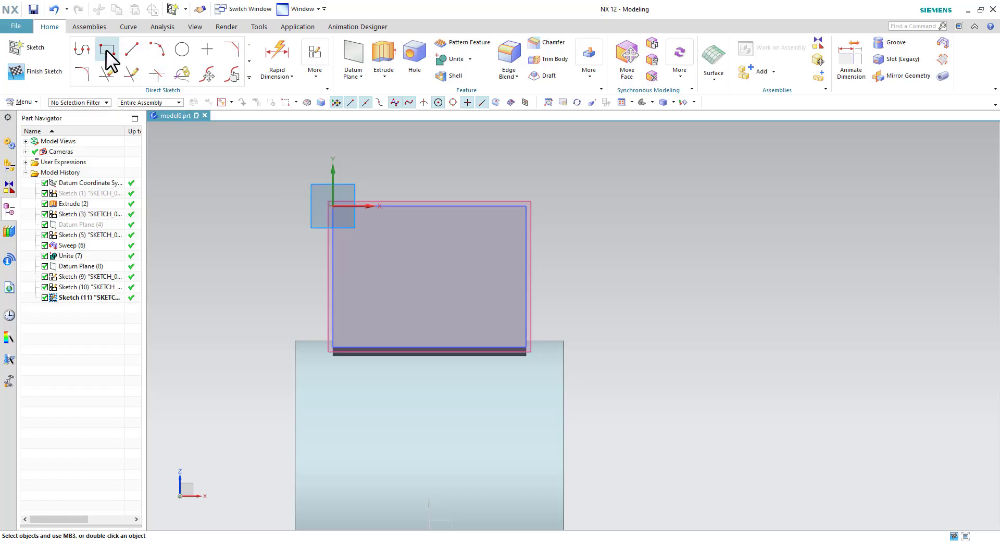
Draw a from-center rectangle in Sketch (11) surrounding the duct's end outline
{"action": "left_click", "coordinate": [107, 51]}
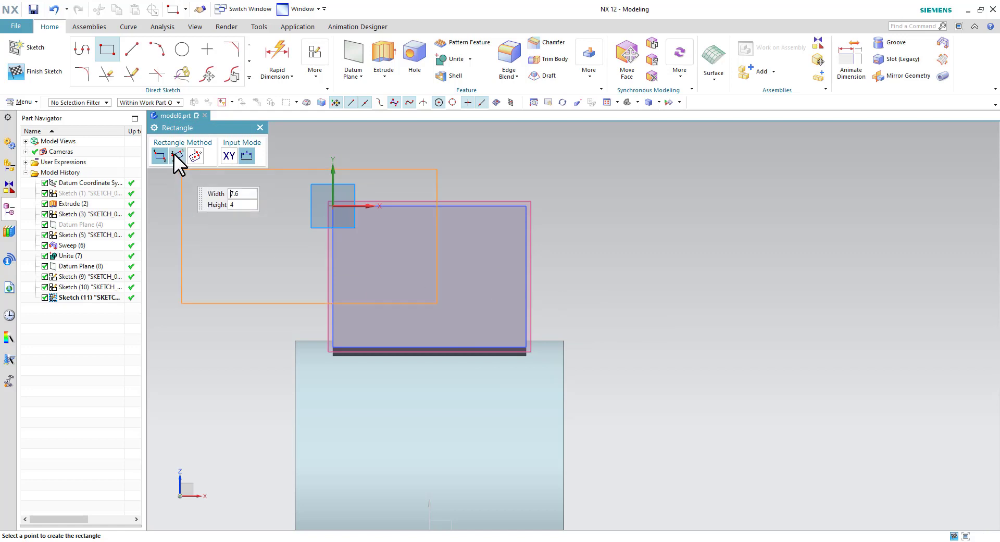
{"action": "left_click", "coordinate": [195, 155]}
{"action": "left_click", "coordinate": [437, 303]}
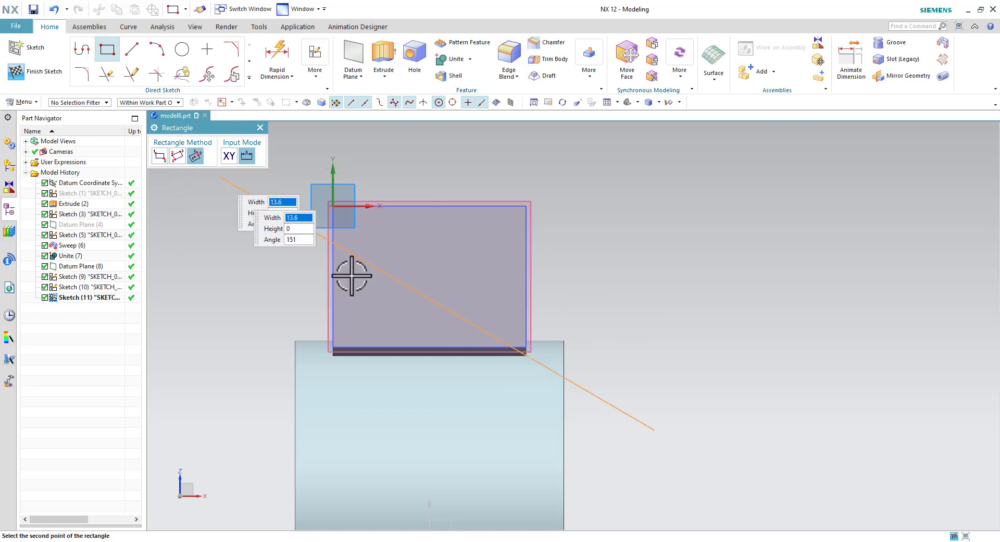
{"action": "left_click", "coordinate": [618, 420]}
{"action": "key", "text": "Escape"}
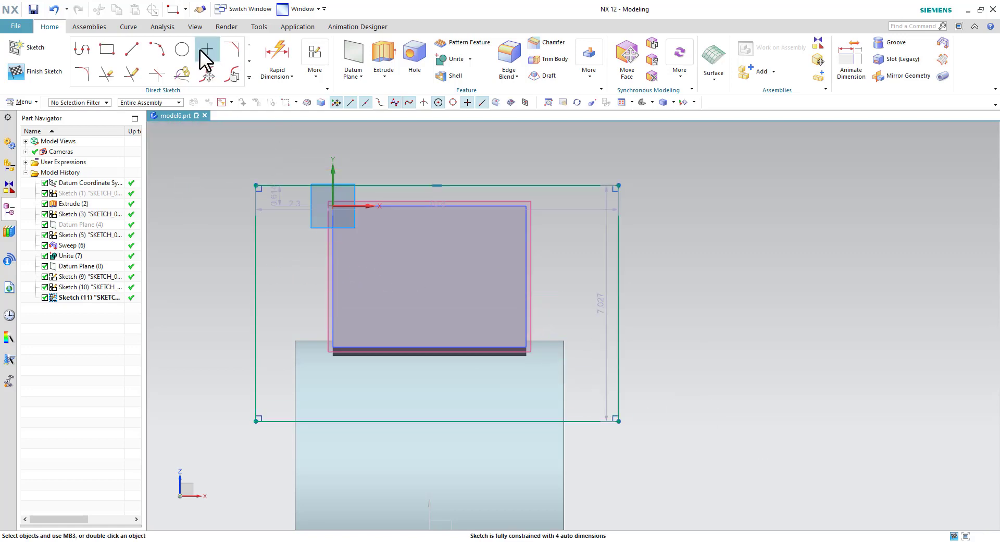
{"action": "left_click", "coordinate": [274, 47]}
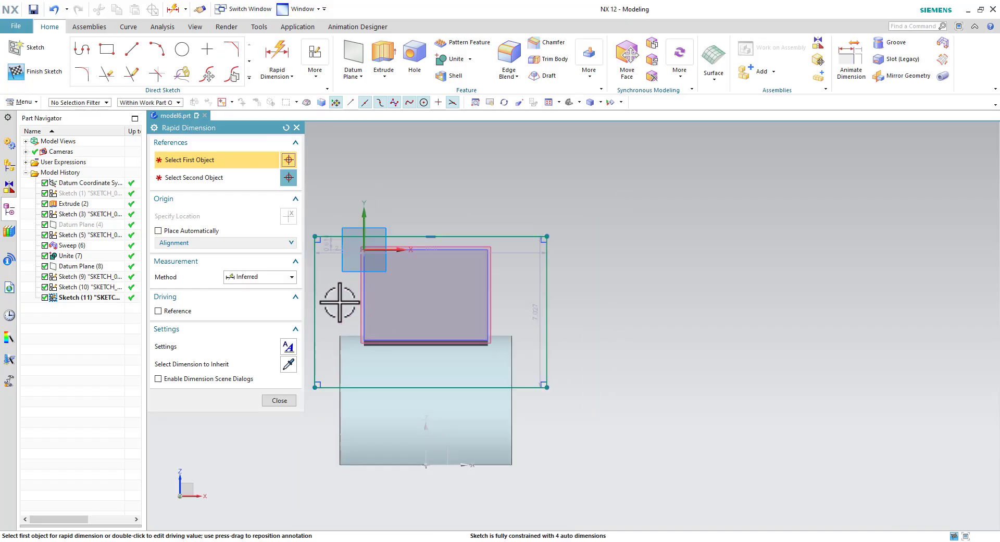
Dimension the rectangle's width between its left and right sides to 7.25
{"action": "left_click", "coordinate": [315, 288]}
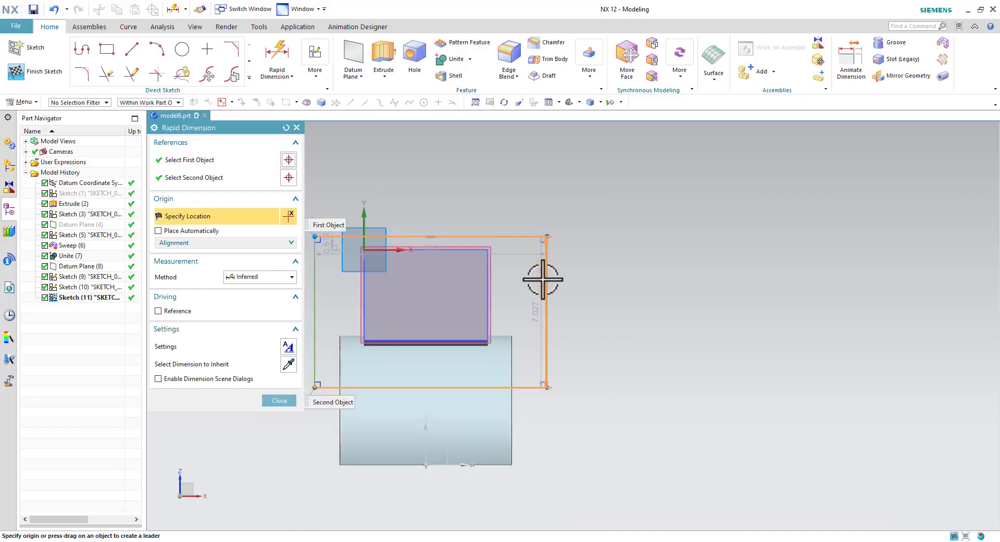
{"action": "left_click", "coordinate": [518, 272]}
{"action": "left_click", "coordinate": [480, 324]}
{"action": "left_click", "coordinate": [439, 187]}
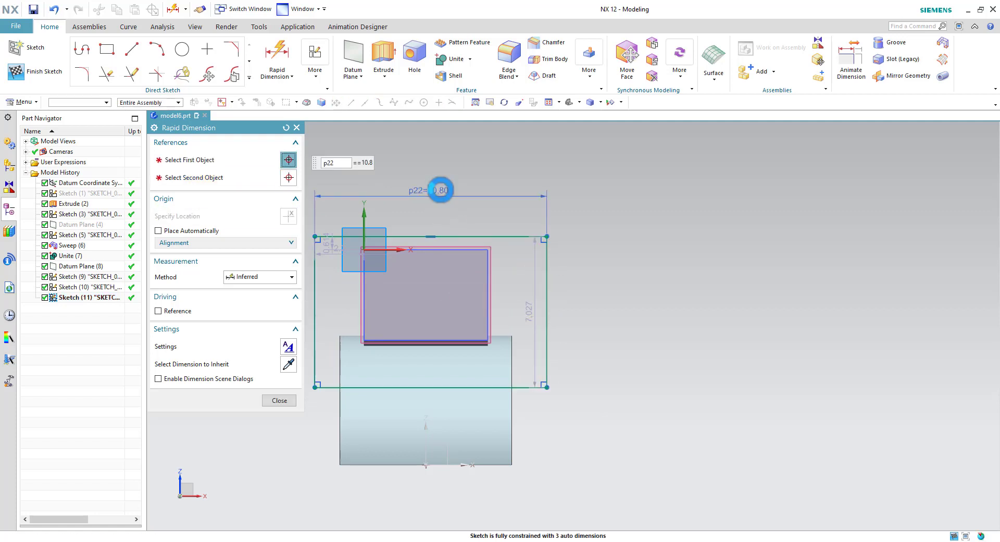
{"action": "type", "text": "7.25"}
{"action": "key", "text": "Return"}
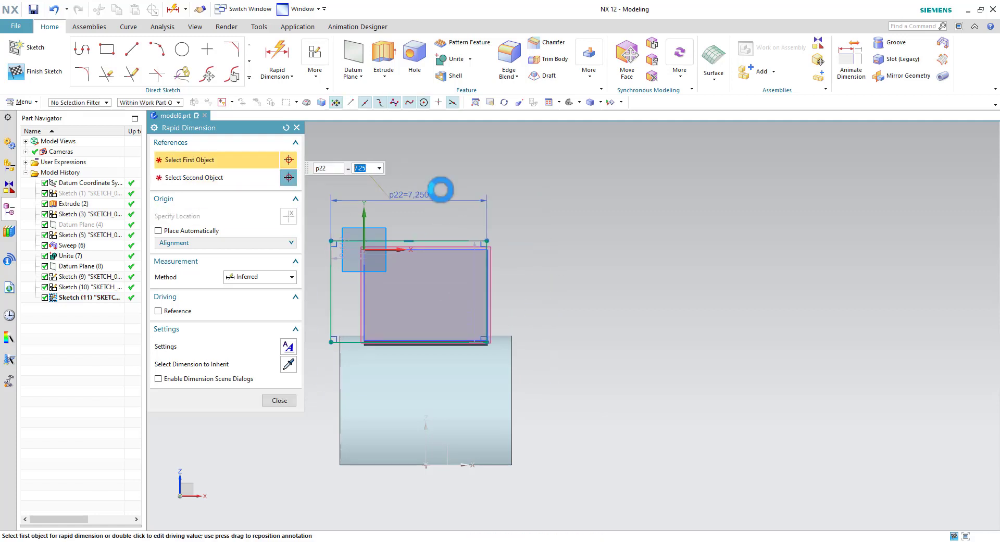
{"action": "key", "text": "alt+Tab"}
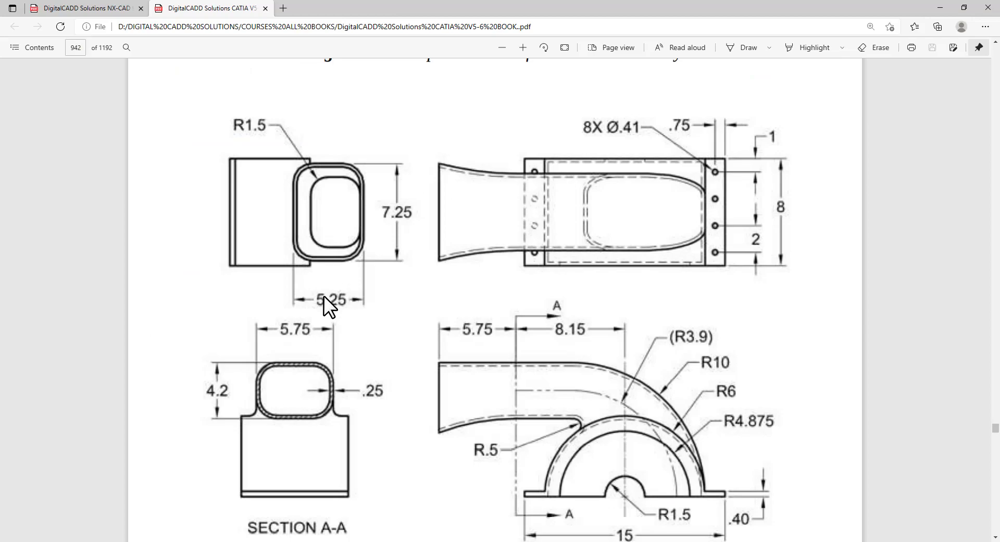
{"action": "key", "text": "alt+Tab"}
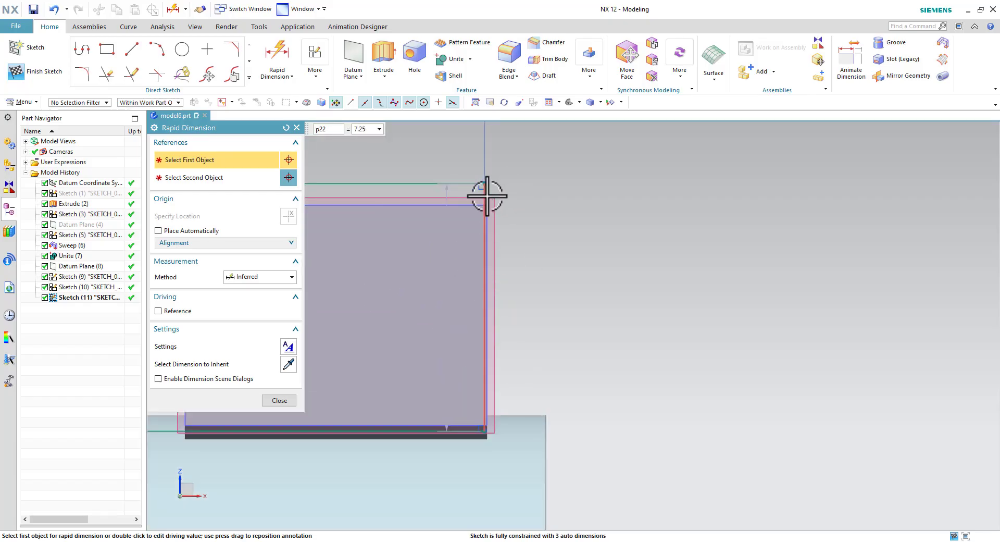
Dimension the rectangle's height to 5.25 and close Rapid Dimension
{"action": "left_click", "coordinate": [486, 194]}
{"action": "left_click", "coordinate": [570, 260]}
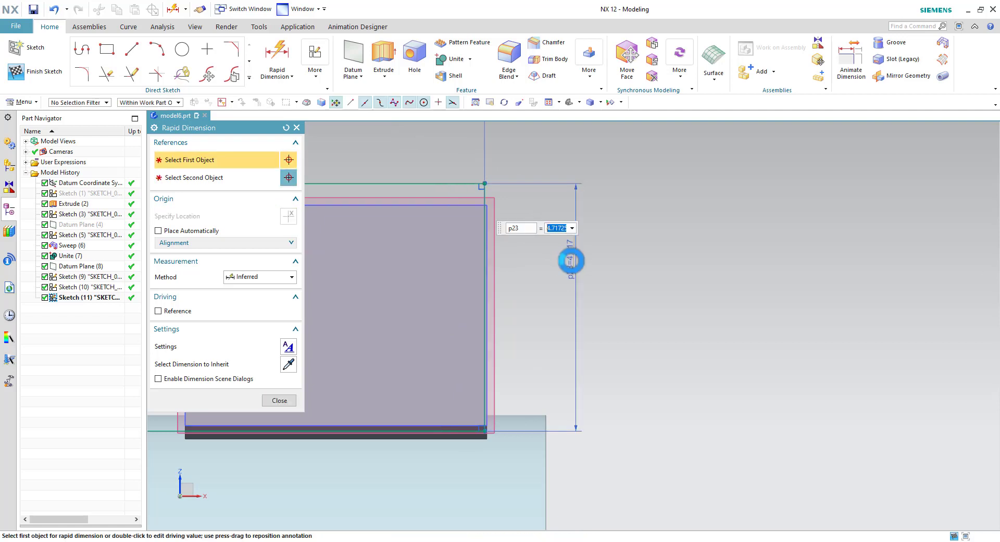
{"action": "type", "text": "5.25"}
{"action": "key", "text": "Return"}
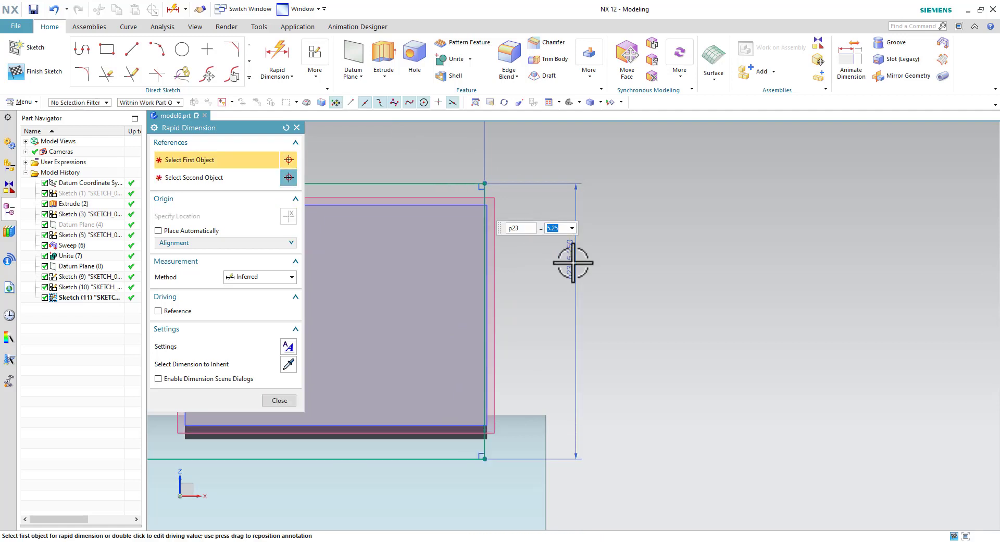
{"action": "left_click", "coordinate": [279, 400]}
{"action": "scroll", "coordinate": [615, 318], "scroll_direction": "down", "scroll_amount": 3}
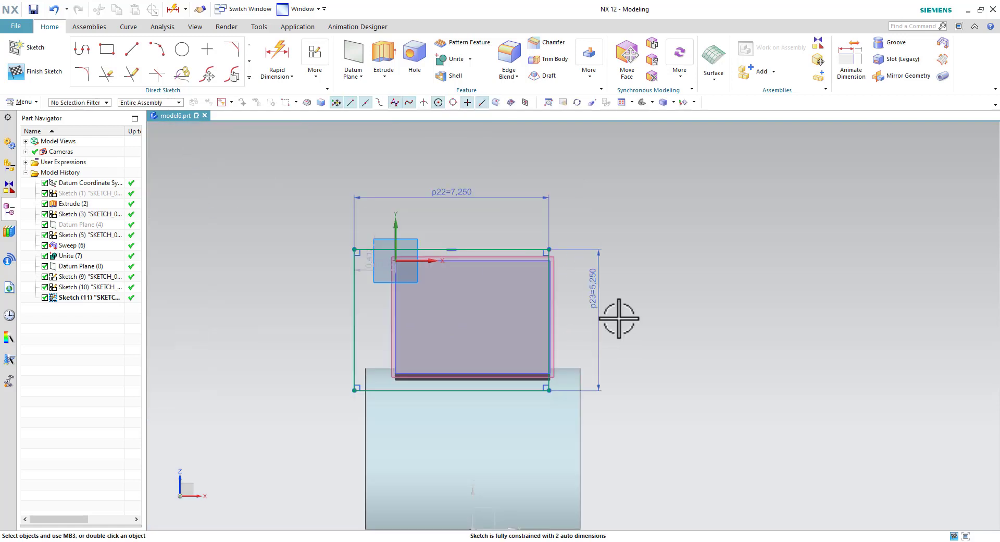
{"action": "scroll", "coordinate": [615, 315], "scroll_direction": "up", "scroll_amount": 2}
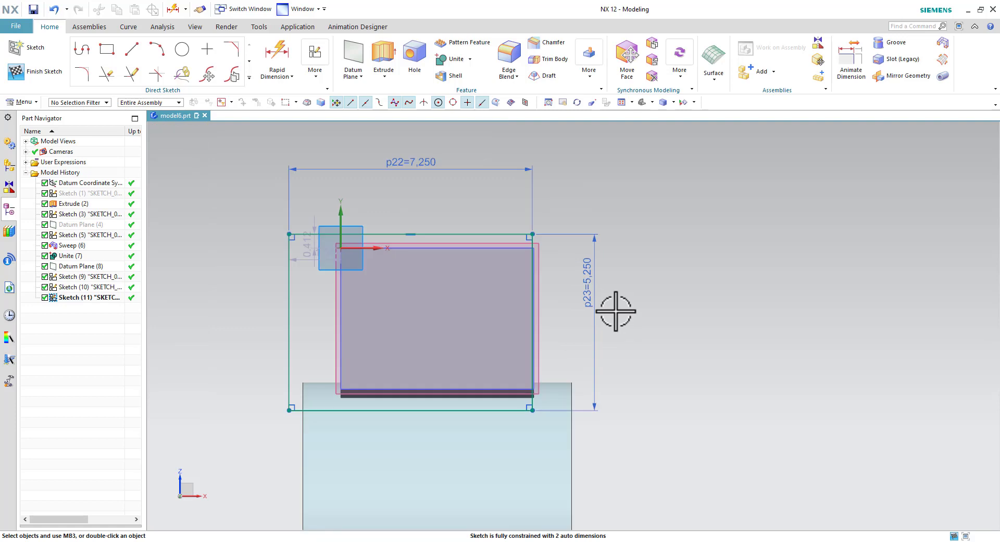
Constrain the rectangle's top edge to the duct's top line, Line4
{"action": "left_click", "coordinate": [464, 234]}
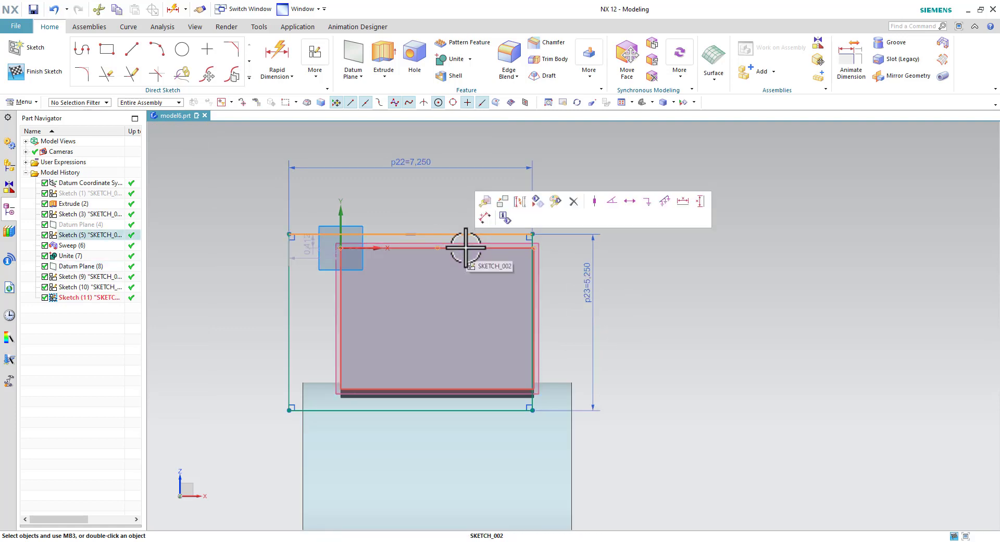
{"action": "left_click", "coordinate": [466, 247]}
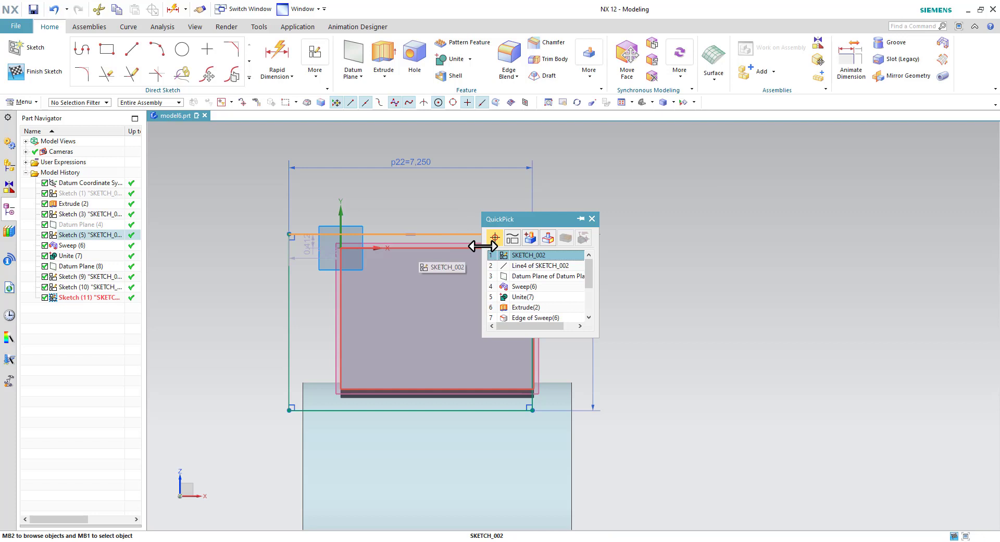
{"action": "left_click", "coordinate": [515, 263]}
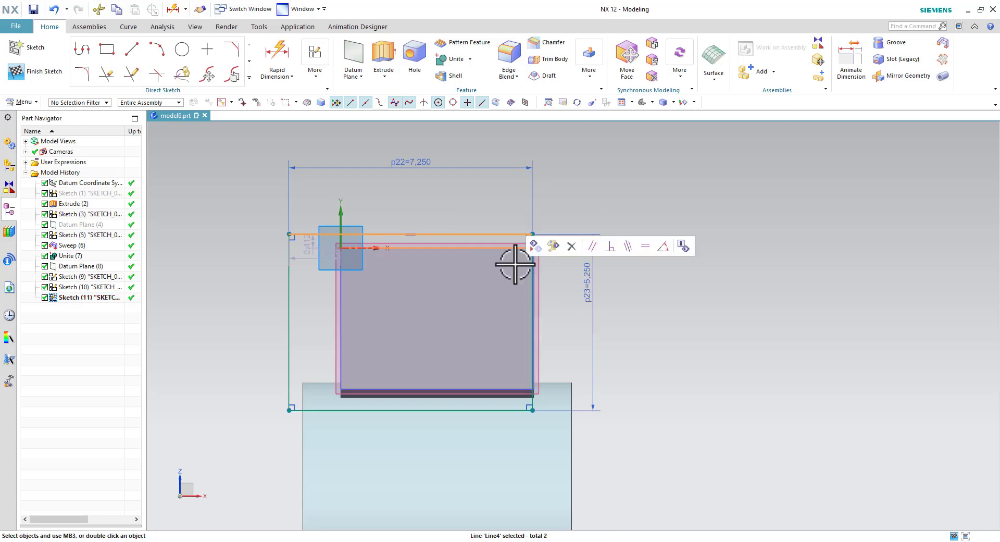
{"action": "left_click", "coordinate": [637, 248]}
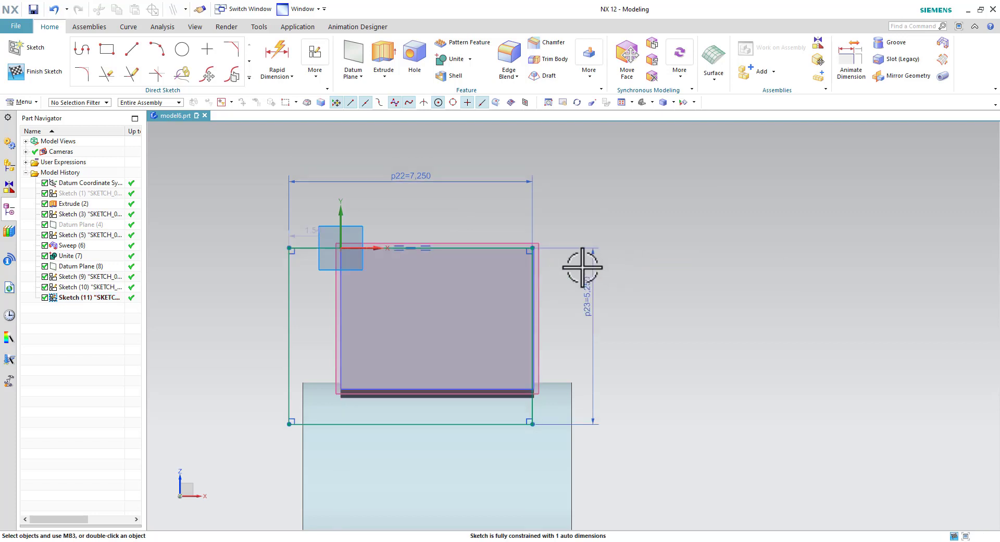
{"action": "scroll", "coordinate": [582, 267], "scroll_direction": "down", "scroll_amount": 3}
{"action": "scroll", "coordinate": [613, 246], "scroll_direction": "up", "scroll_amount": 1}
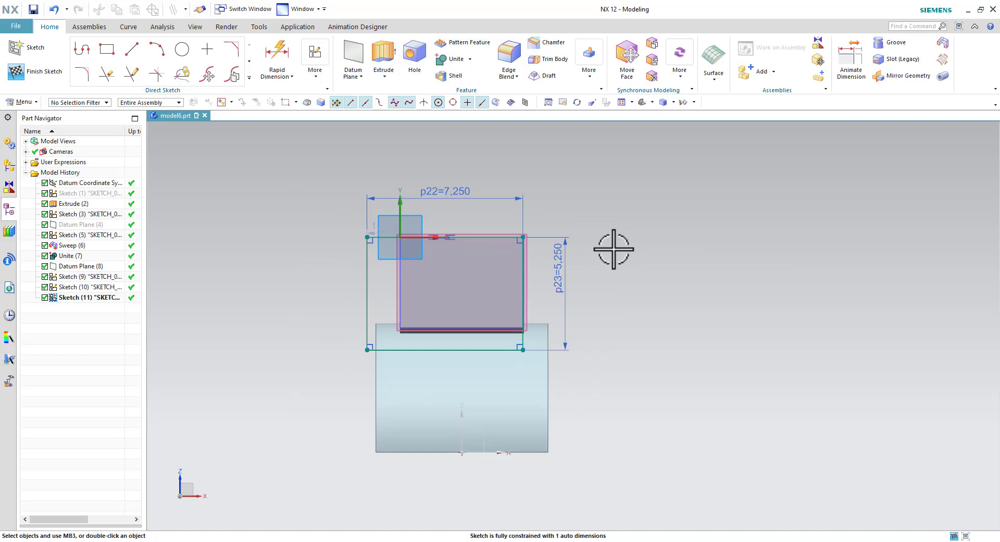
Make the left and right sides symmetric about the Z axis and finish the sketch
{"action": "left_click", "coordinate": [313, 76]}
{"action": "left_click", "coordinate": [478, 167]}
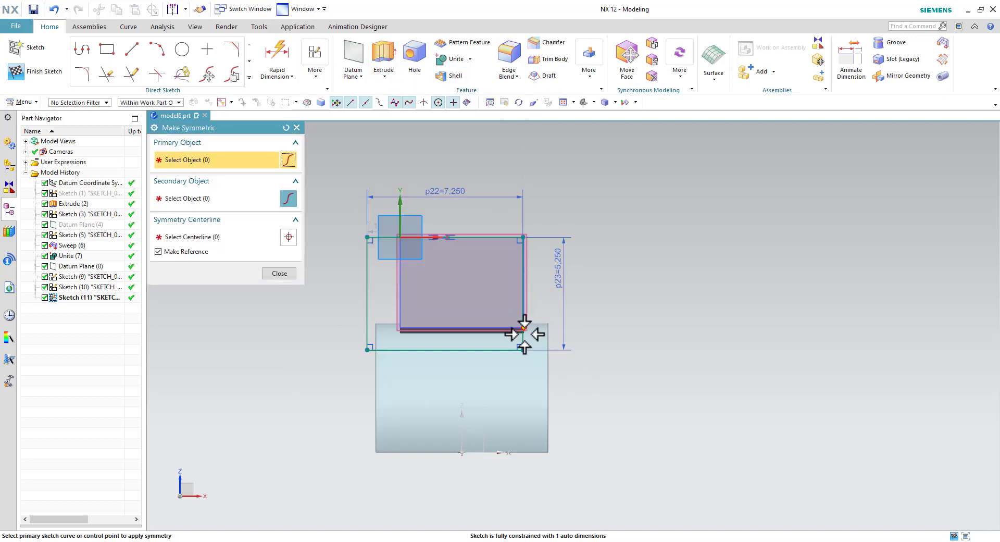
{"action": "left_click", "coordinate": [523, 332]}
{"action": "left_click", "coordinate": [367, 331]}
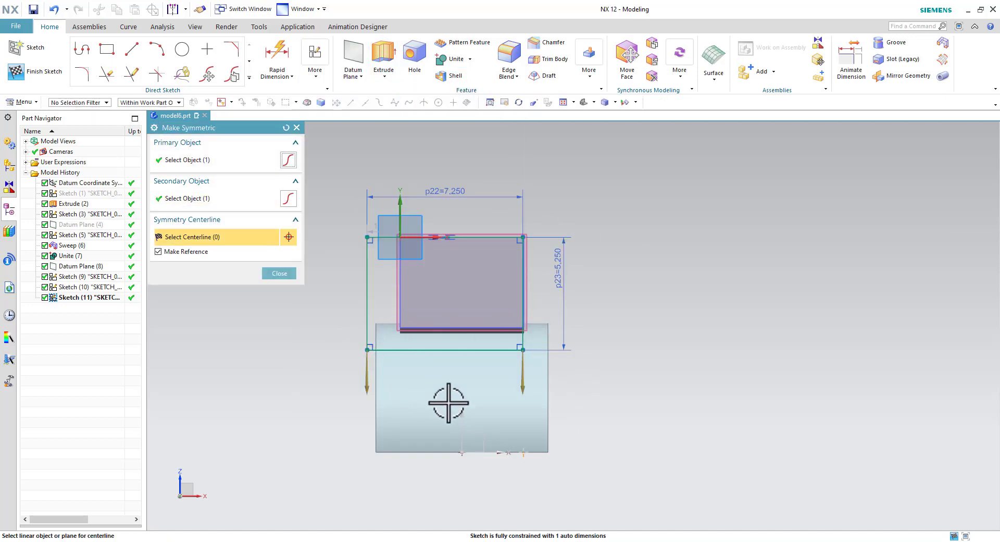
{"action": "left_click", "coordinate": [461, 409]}
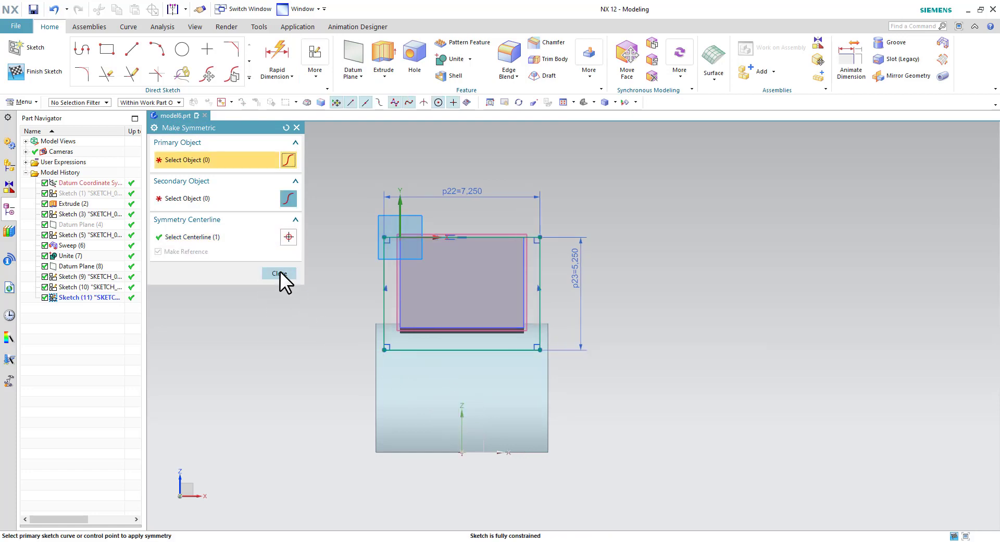
{"action": "left_click", "coordinate": [279, 272]}
{"action": "scroll", "coordinate": [545, 264], "scroll_direction": "up", "scroll_amount": 3}
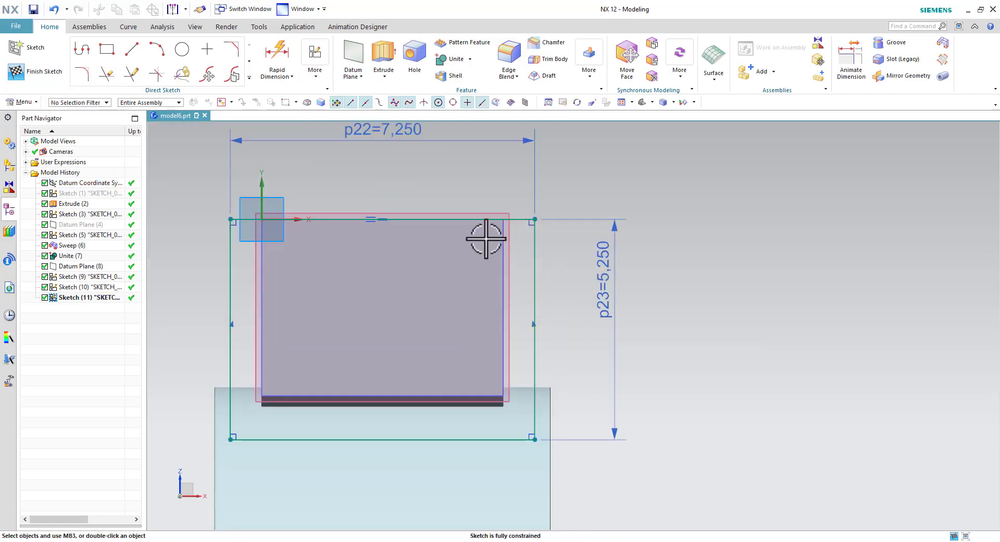
{"action": "left_click", "coordinate": [36, 71]}
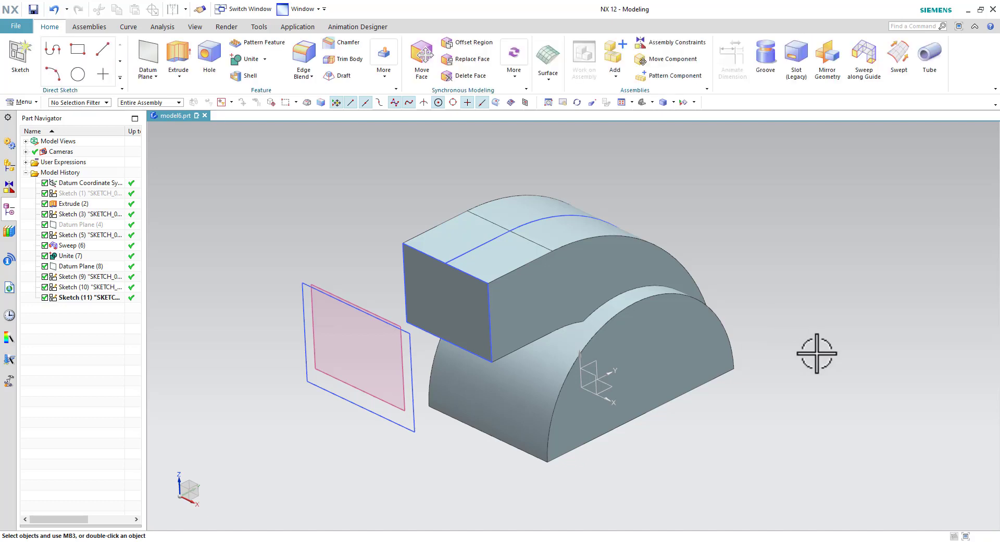
Switch to an isometric view and open Sketch (12) on the YZ datum plane
{"action": "left_click", "coordinate": [651, 100]}
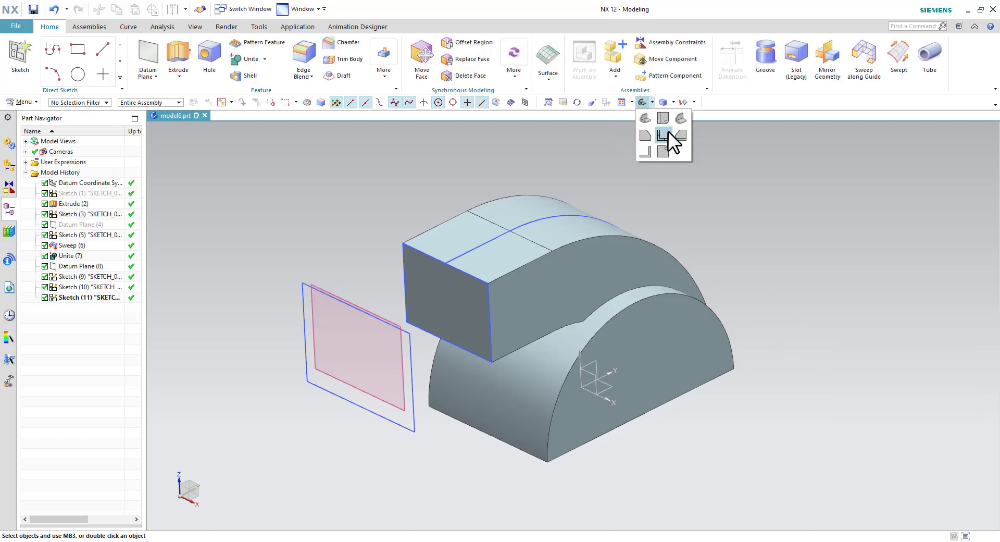
{"action": "left_click", "coordinate": [671, 134]}
{"action": "scroll", "coordinate": [639, 352], "scroll_direction": "down", "scroll_amount": 2}
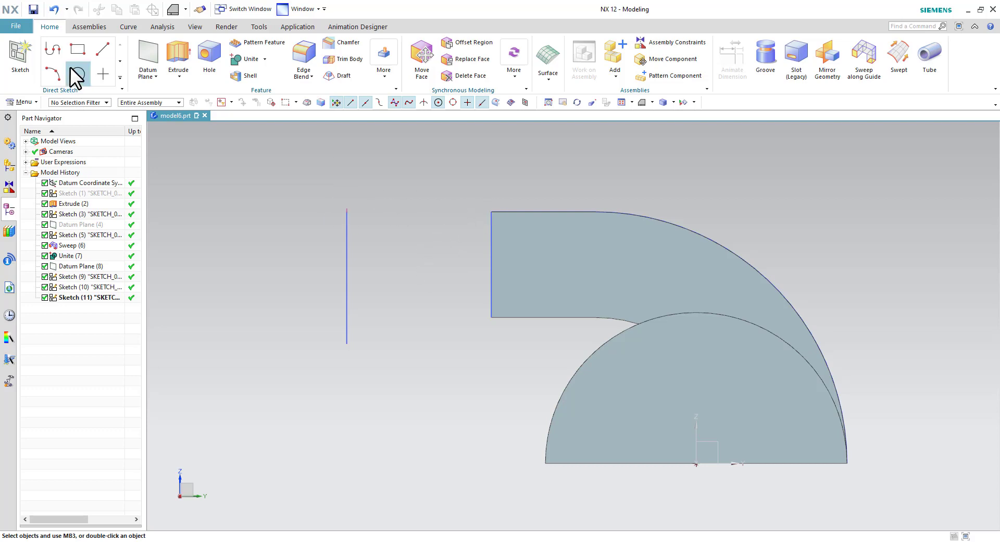
{"action": "middle_click_drag", "start_coordinate": [504, 341], "coordinate": [643, 276]}
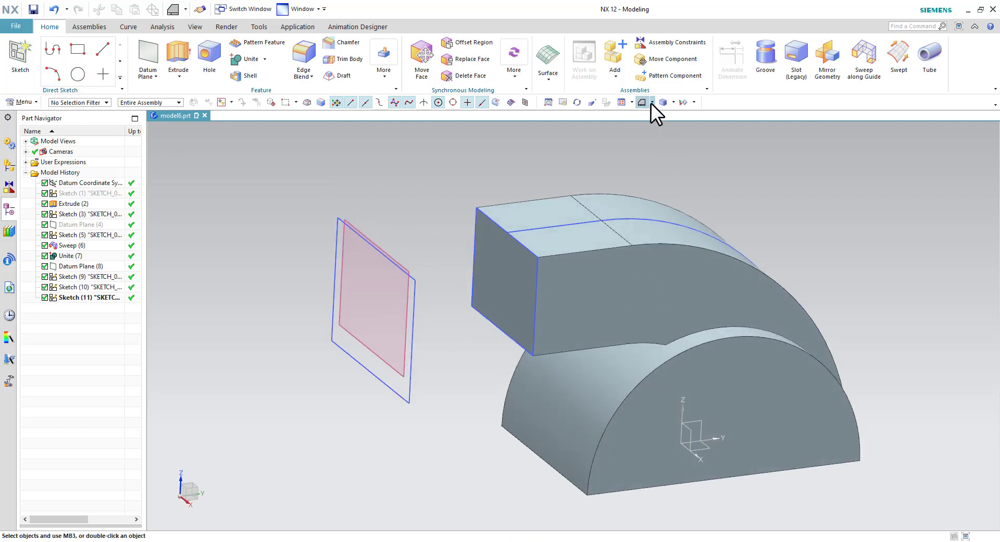
{"action": "left_click", "coordinate": [652, 102]}
{"action": "left_click", "coordinate": [677, 121]}
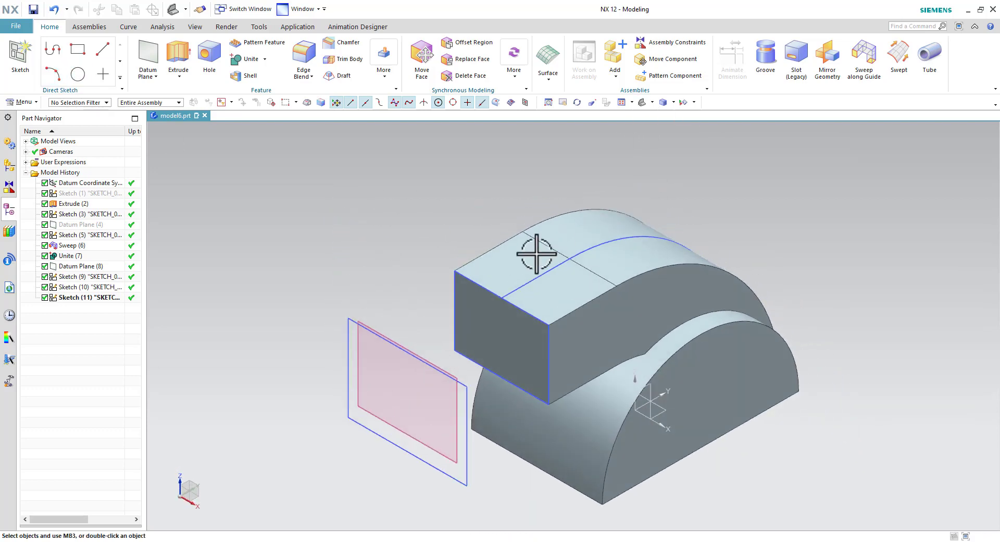
{"action": "left_click", "coordinate": [75, 77]}
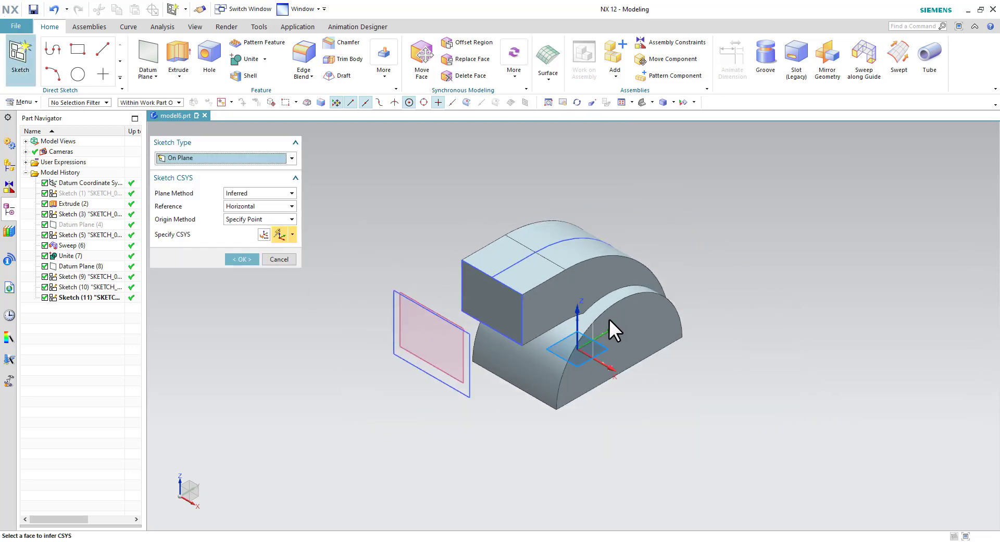
{"action": "left_click", "coordinate": [591, 323]}
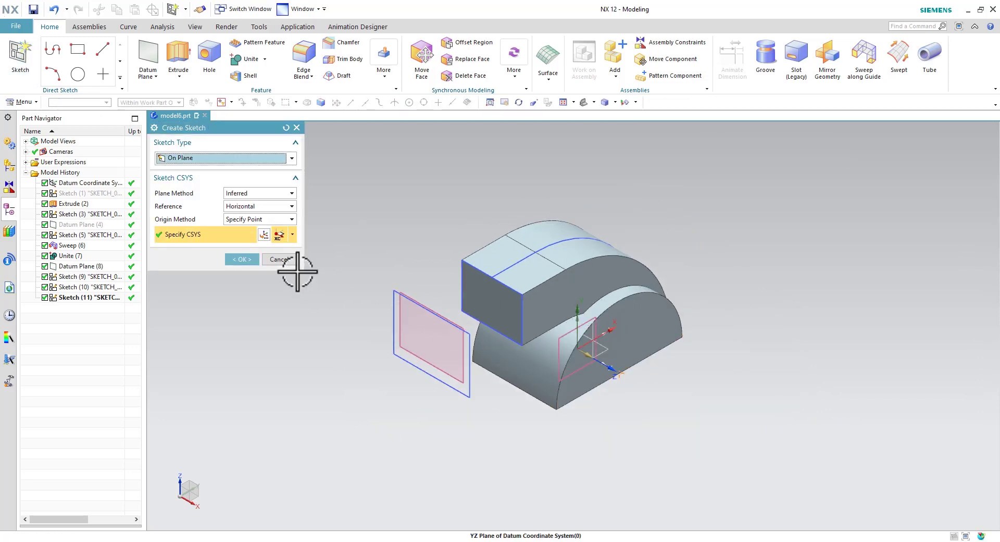
{"action": "left_click", "coordinate": [242, 257]}
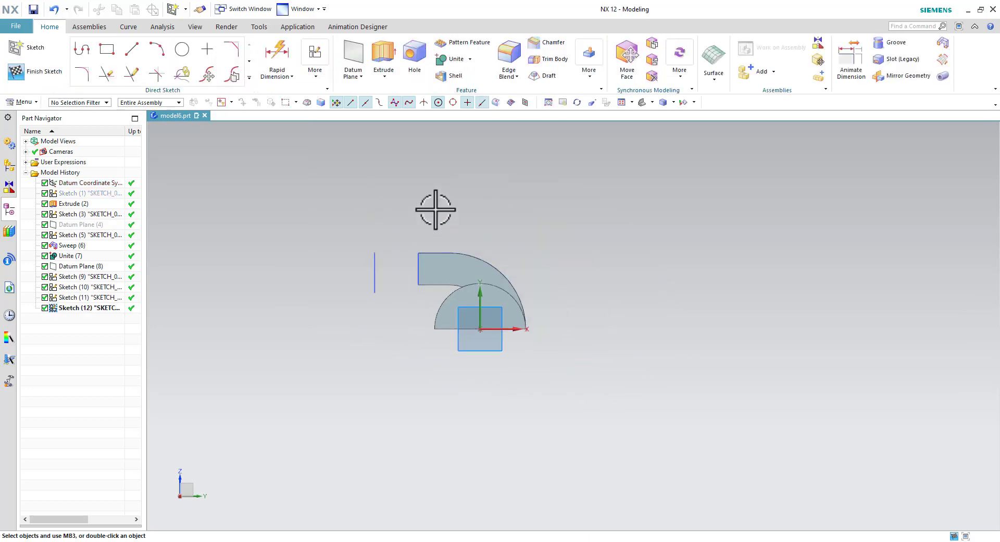
{"action": "scroll", "coordinate": [411, 222], "scroll_direction": "up", "scroll_amount": 6}
Draw a line from the duct's top end corner to the midpoint of Line9
{"action": "left_click", "coordinate": [132, 49]}
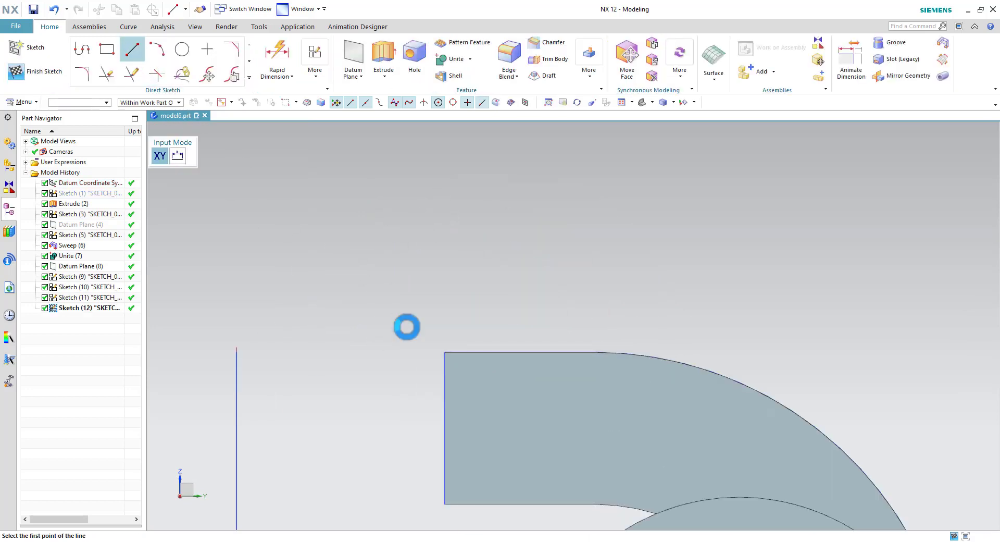
{"action": "left_click", "coordinate": [444, 352]}
{"action": "middle_click_drag", "start_coordinate": [327, 350], "coordinate": [335, 356]}
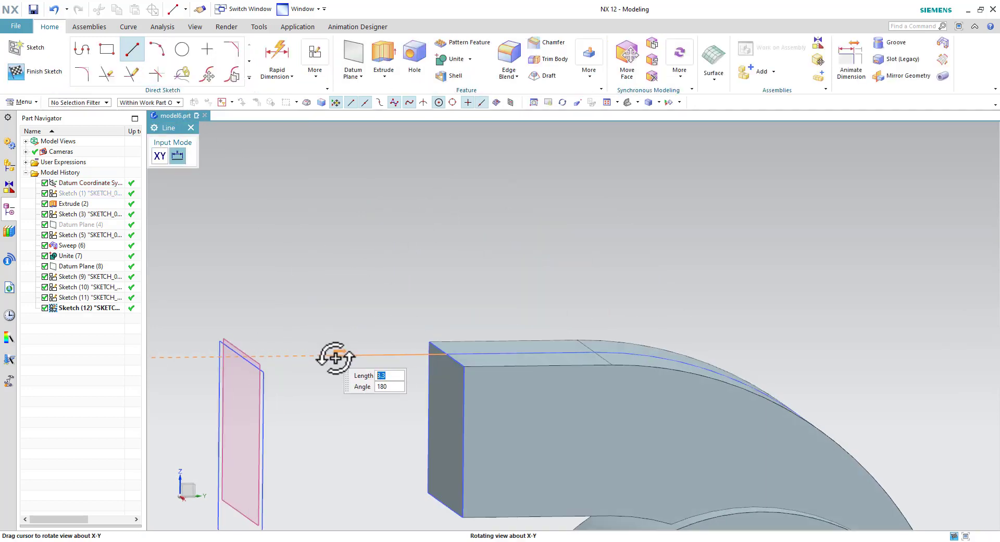
{"action": "left_click", "coordinate": [242, 358]}
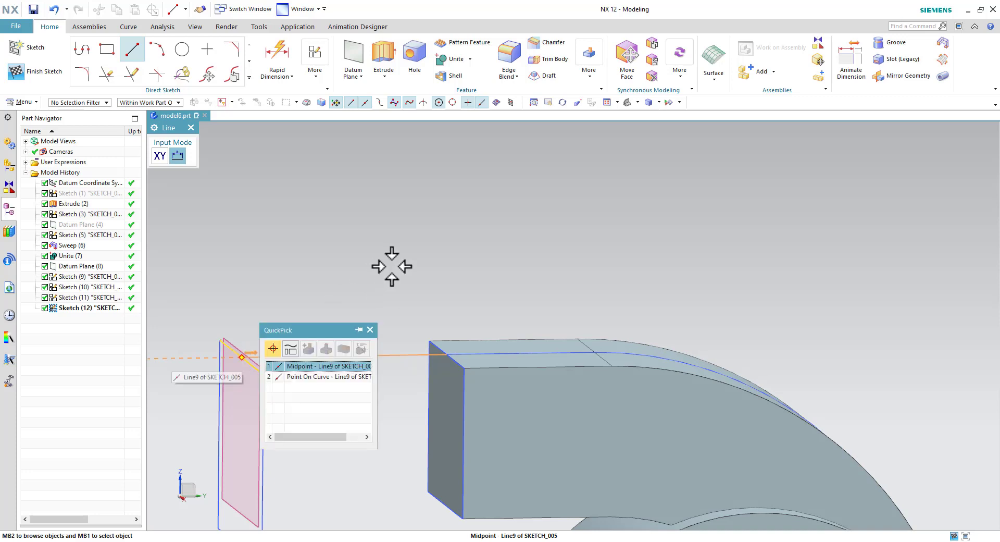
{"action": "left_click", "coordinate": [339, 366]}
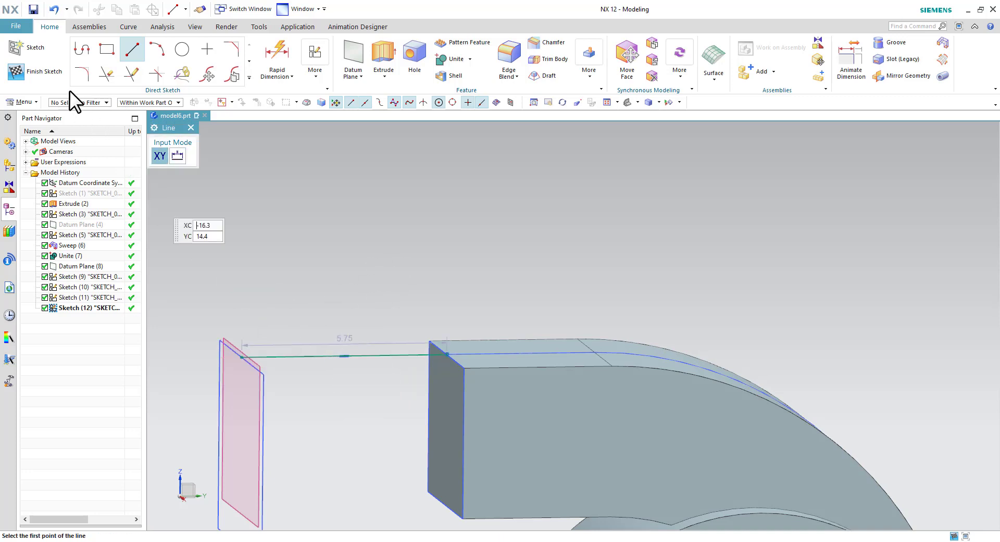
{"action": "scroll", "coordinate": [341, 211], "scroll_direction": "down", "scroll_amount": 1}
{"action": "key", "text": "Escape"}
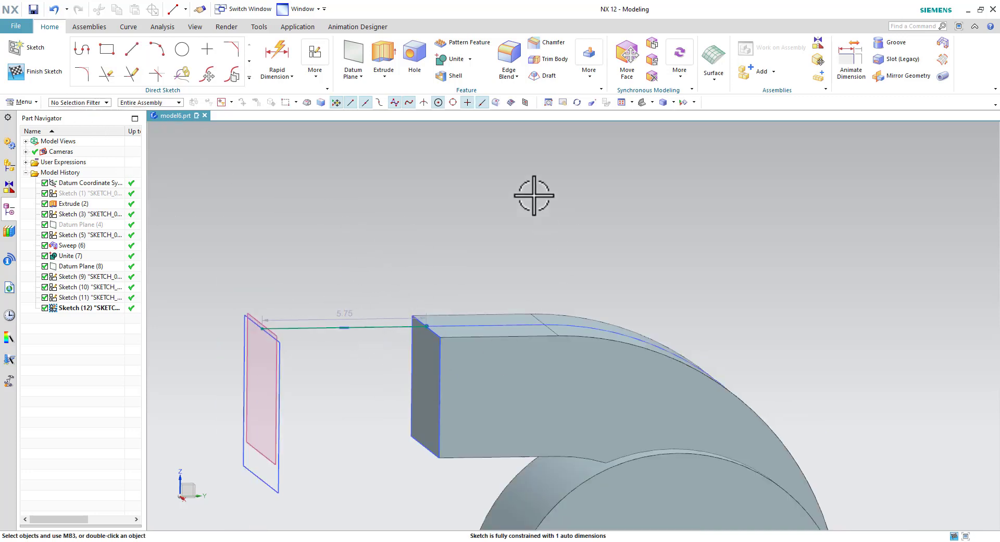
Reorient the view and select the line's end point on the flange plane
{"action": "right_click", "coordinate": [532, 195]}
{"action": "left_click", "coordinate": [569, 222]}
{"action": "scroll", "coordinate": [448, 292], "scroll_direction": "down", "scroll_amount": 2}
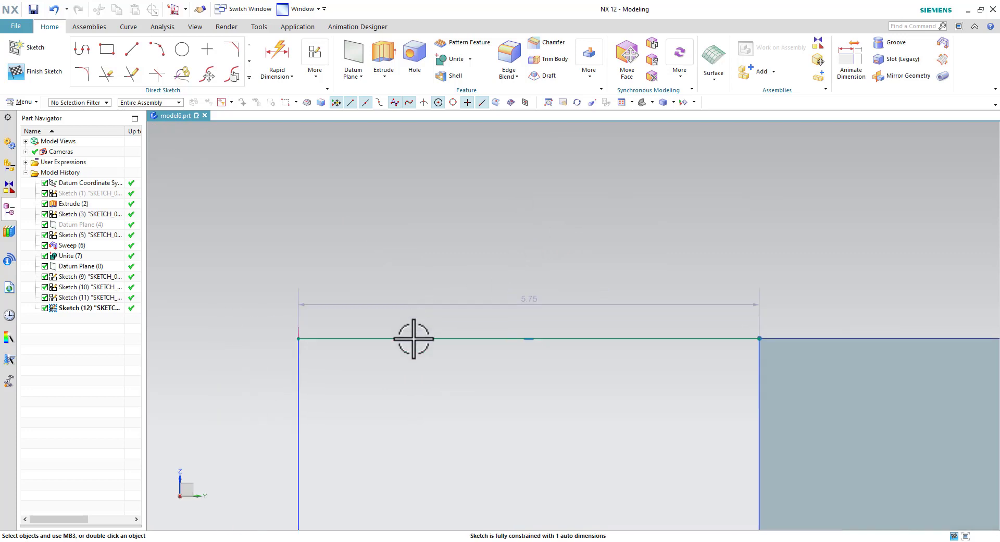
{"action": "middle_click_drag", "start_coordinate": [346, 393], "coordinate": [361, 406]}
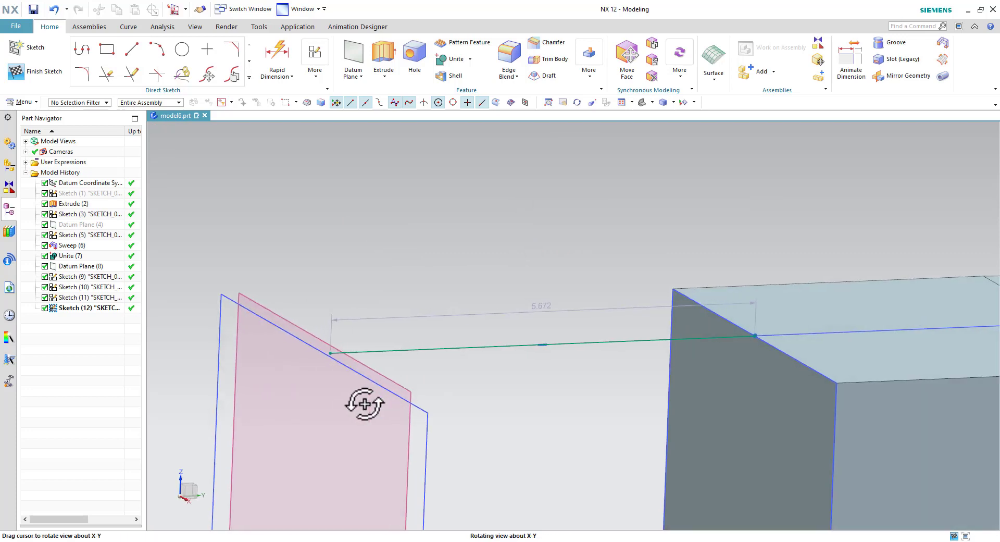
{"action": "scroll", "coordinate": [333, 352], "scroll_direction": "up", "scroll_amount": 3}
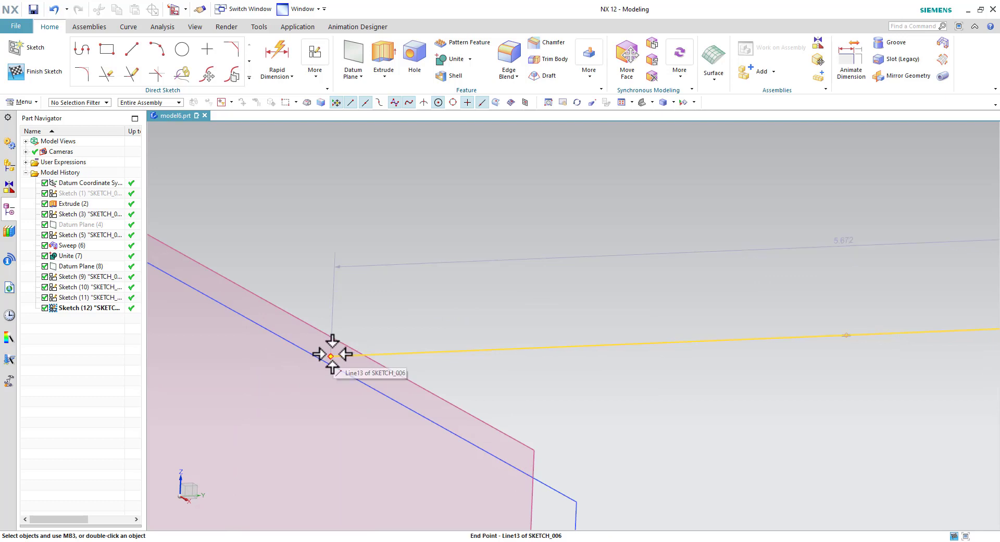
{"action": "left_click", "coordinate": [331, 362]}
{"action": "key", "text": "Escape"}
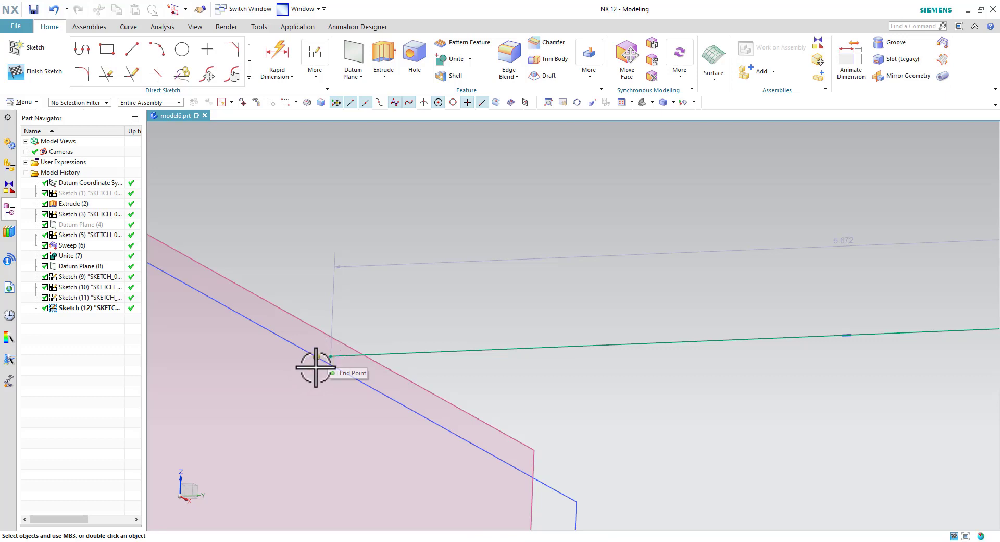
{"action": "left_click", "coordinate": [316, 357]}
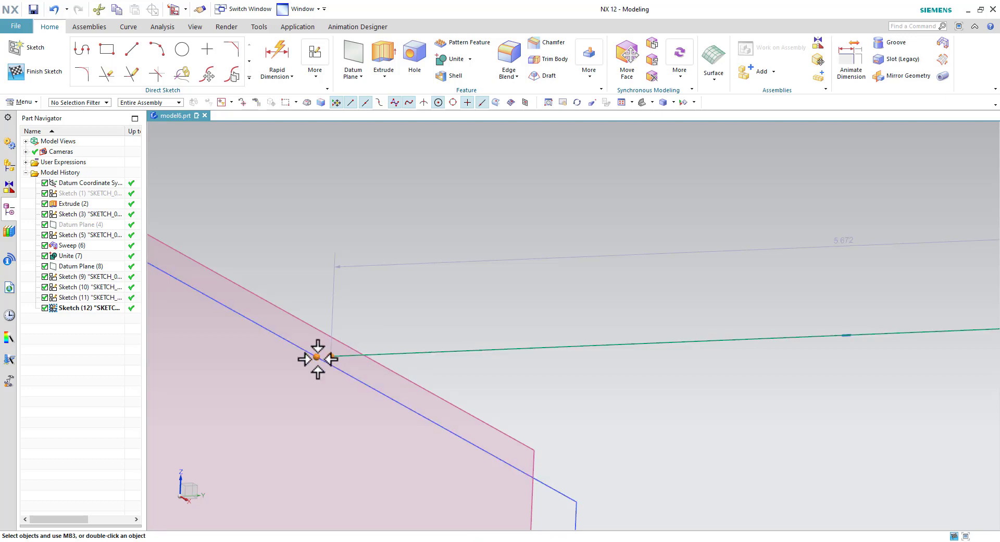
{"action": "scroll", "coordinate": [419, 284], "scroll_direction": "down", "scroll_amount": 5}
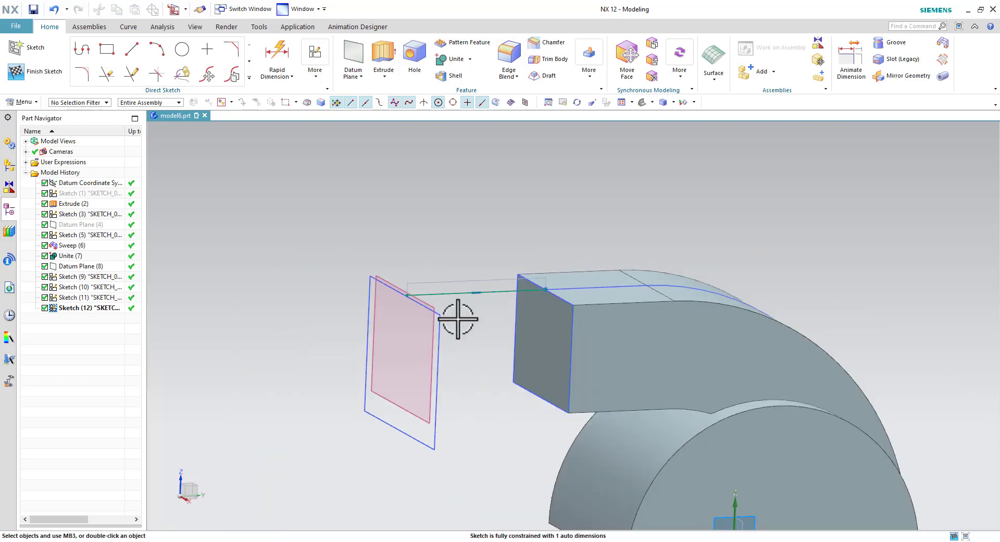
Open the line's 5.672 length dimension for editing and check the drawing's 5.75 value
{"action": "double_click", "coordinate": [480, 283]}
{"action": "key", "text": "alt+Tab"}
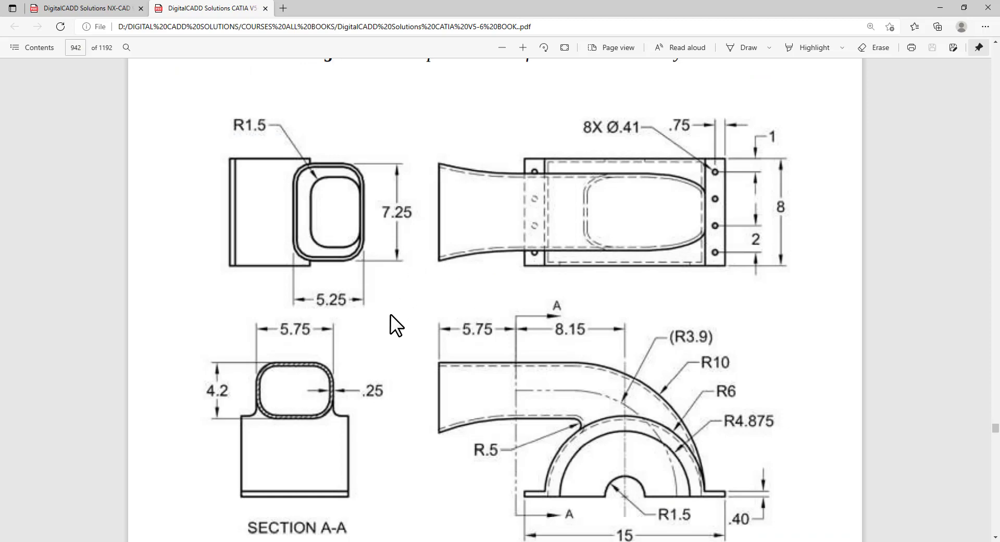
{"action": "key", "text": "alt+Tab"}
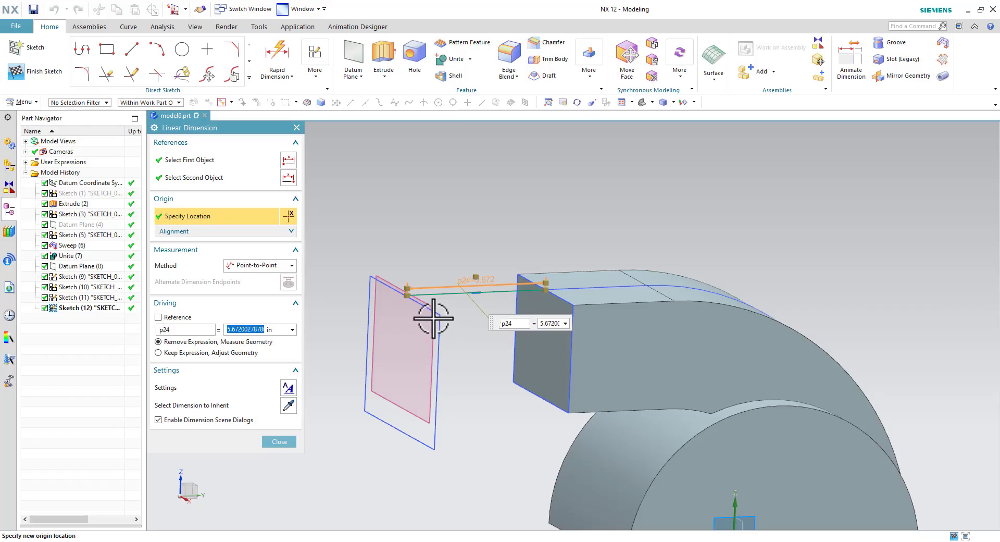
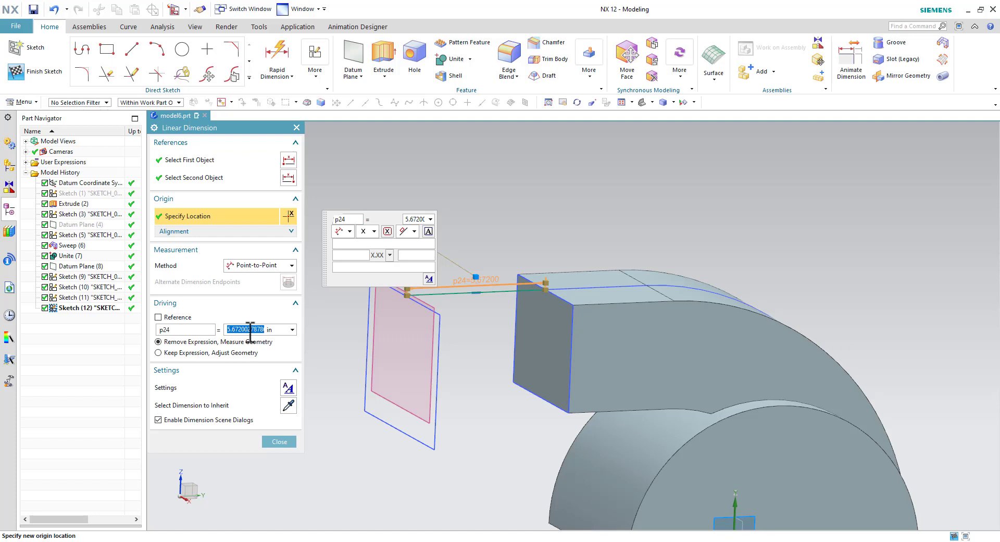
Delete the extra horizontal line (Line13) and its 5.672 dimension from the sketch beside the duct
{"action": "left_click", "coordinate": [288, 442]}
{"action": "middle_click_drag", "start_coordinate": [495, 373], "coordinate": [457, 304]}
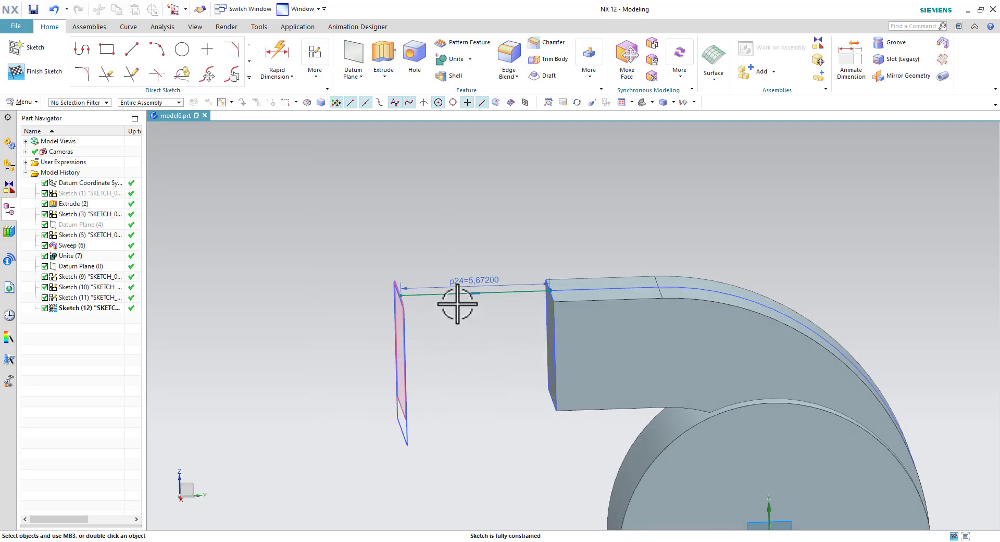
{"action": "left_click", "coordinate": [532, 291]}
{"action": "left_click", "coordinate": [562, 279]}
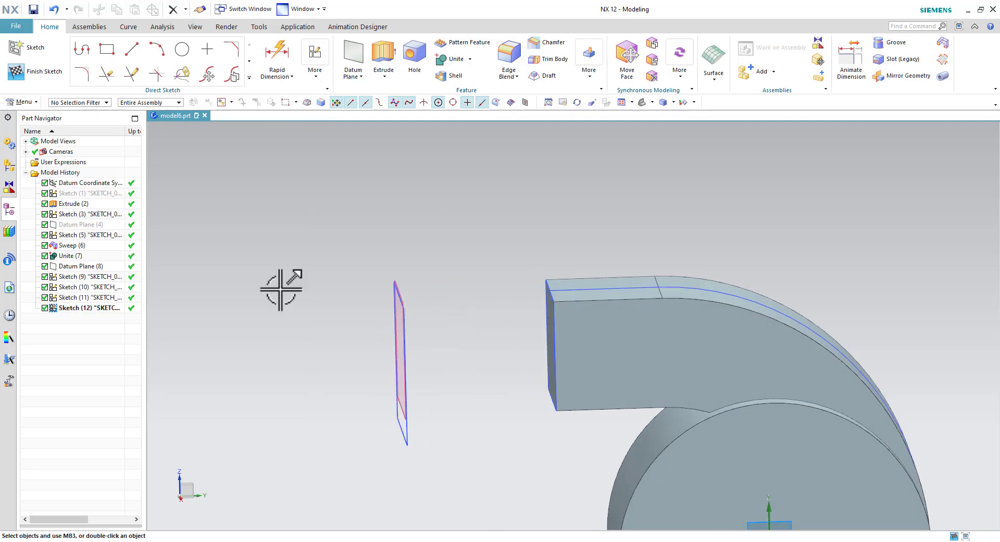
Finish the current sketch and hide Datum Plane (8)
{"action": "left_click", "coordinate": [42, 76]}
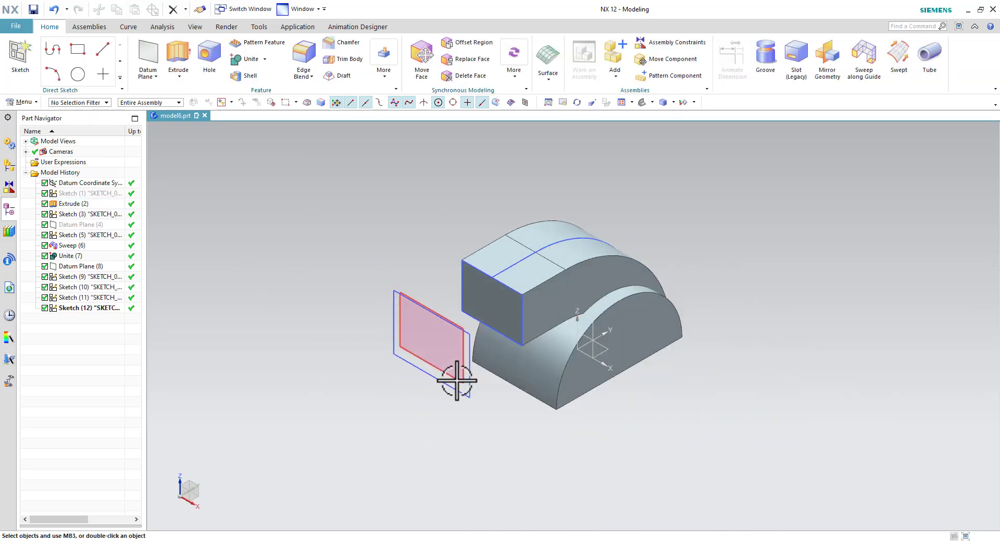
{"action": "left_click", "coordinate": [460, 380]}
{"action": "left_click", "coordinate": [558, 374]}
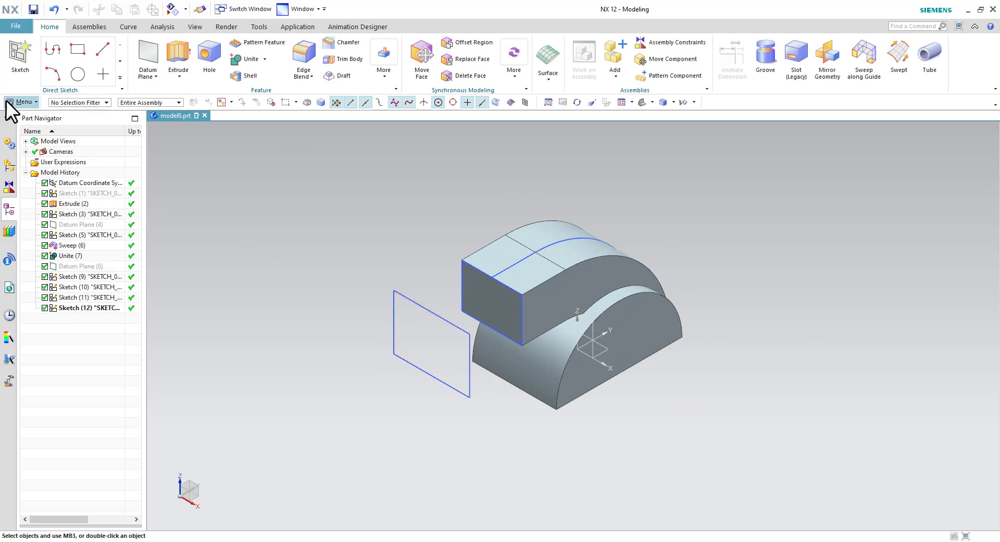
Start a sketch, then abandon it empty with Ctrl+Q
{"action": "left_click", "coordinate": [23, 75]}
{"action": "middle_click_drag", "start_coordinate": [634, 348], "coordinate": [584, 330]}
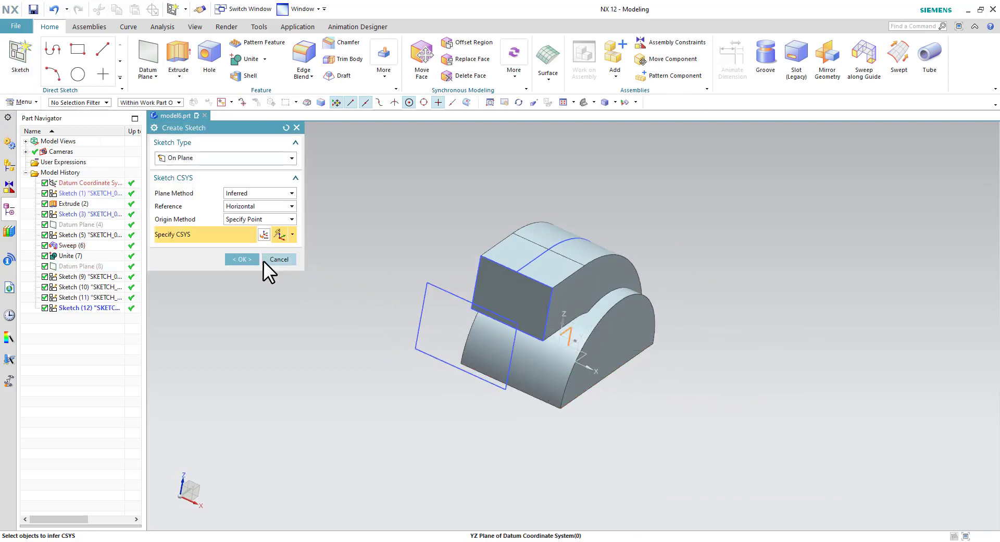
{"action": "left_click", "coordinate": [242, 259]}
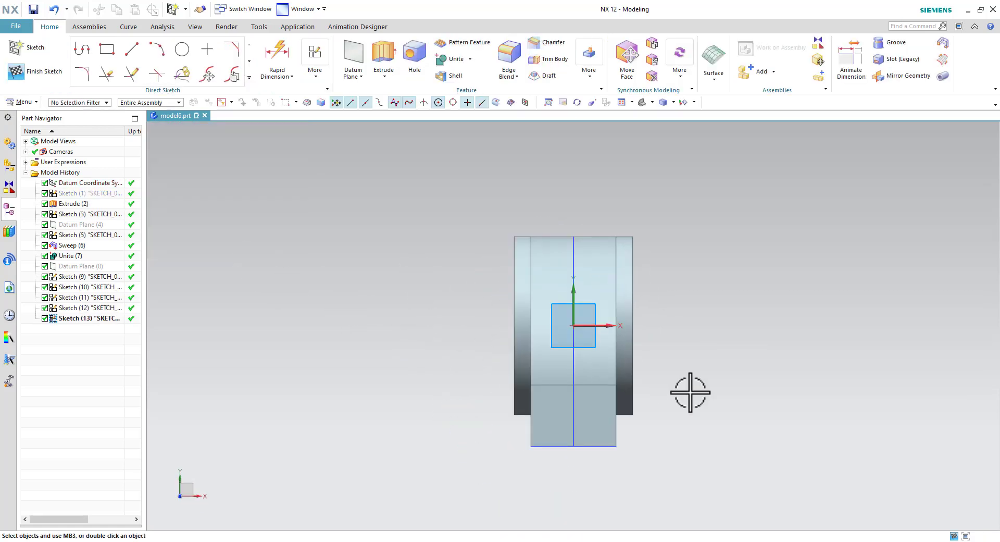
{"action": "mouse_move", "coordinate": [690, 392]}
{"action": "middle_mouse_down", "text": "shift"}
{"action": "mouse_move", "coordinate": [607, 364]}
{"action": "mouse_move", "coordinate": [585, 345]}
{"action": "mouse_move", "coordinate": [720, 283]}
{"action": "mouse_move", "coordinate": [726, 299]}
{"action": "middle_mouse_up", "text": "shift"}
{"action": "key", "text": "ctrl+q"}
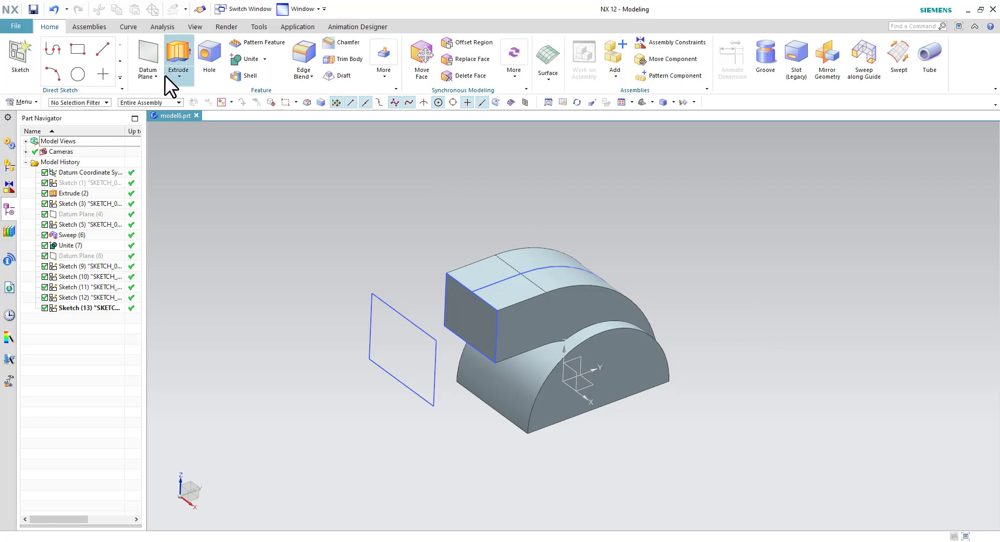
Sketch a horizontal line from the duct's top corner to the rectangle's top, then finish the sketch
{"action": "left_click", "coordinate": [33, 67]}
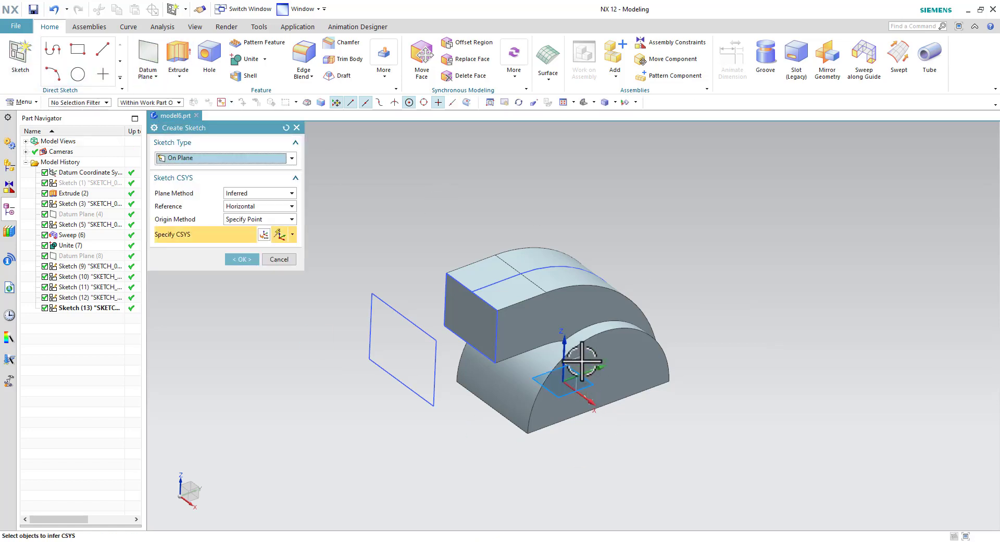
{"action": "left_click", "coordinate": [251, 261]}
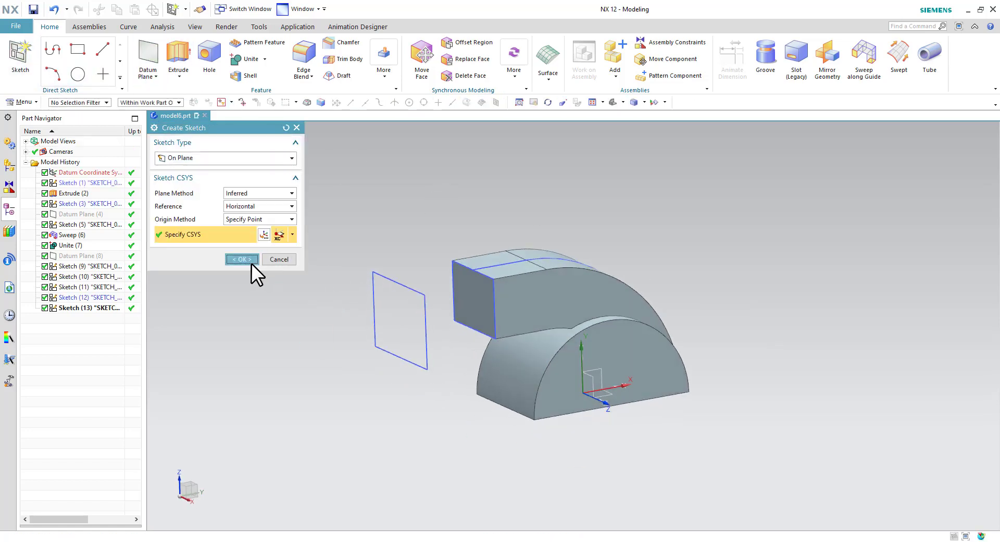
{"action": "middle_click_drag", "start_coordinate": [436, 202], "coordinate": [436, 280], "text": "shift"}
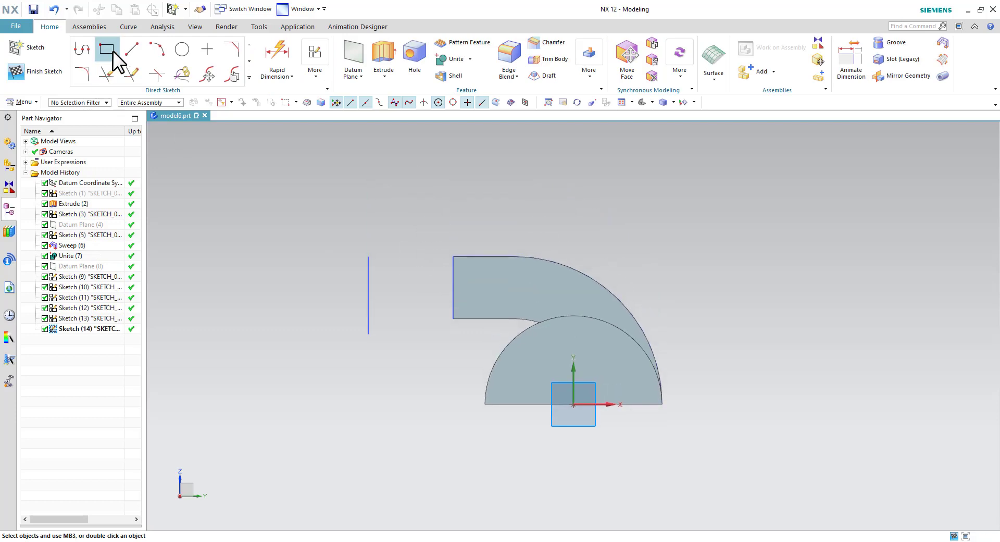
{"action": "left_click", "coordinate": [131, 49]}
{"action": "scroll", "coordinate": [256, 191], "scroll_direction": "up", "scroll_amount": 2}
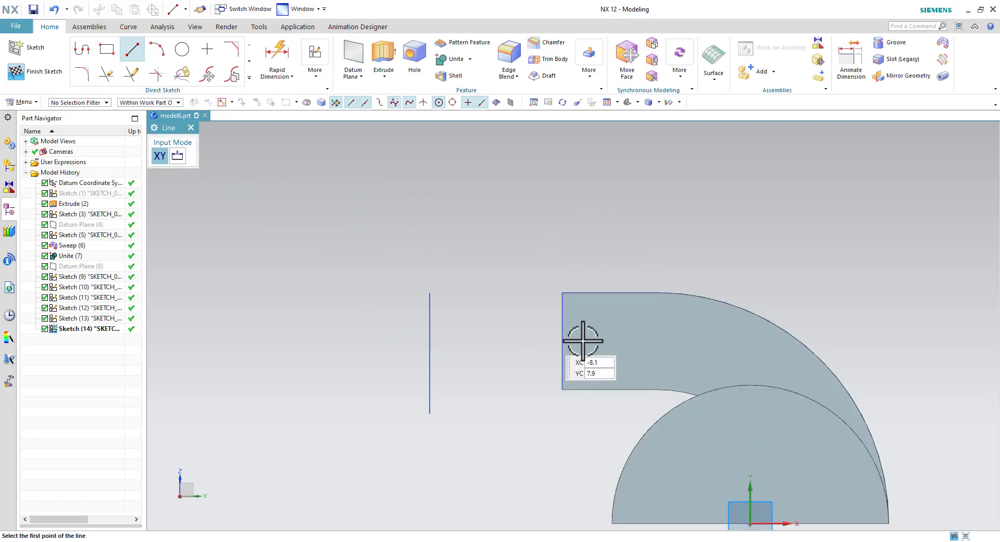
{"action": "left_click", "coordinate": [561, 293]}
{"action": "left_click", "coordinate": [429, 293]}
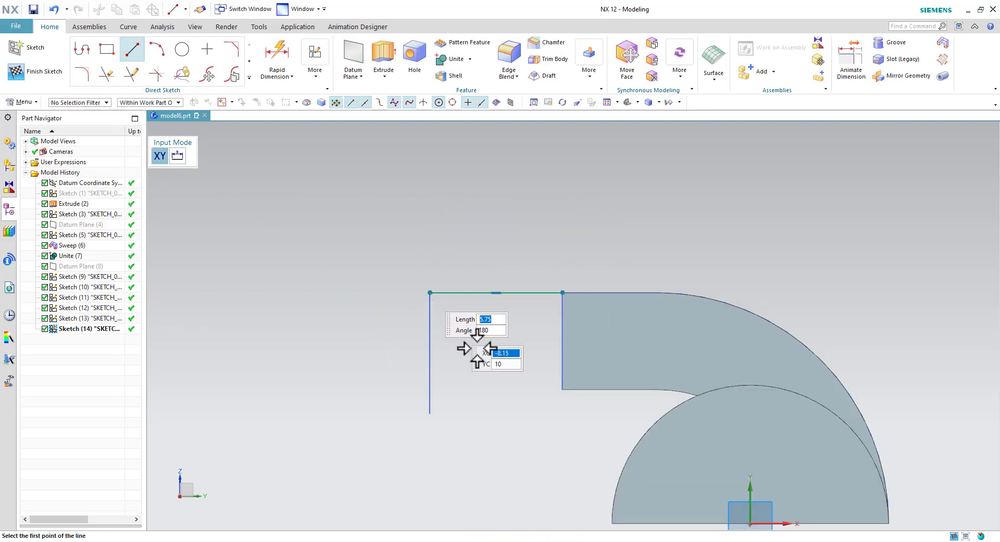
{"action": "key", "text": "Escape"}
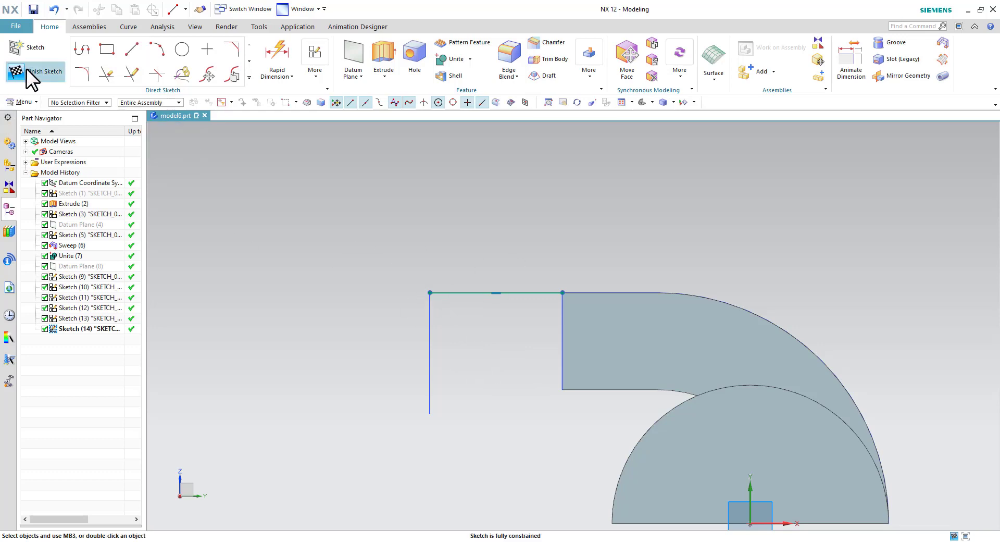
{"action": "left_click", "coordinate": [28, 70]}
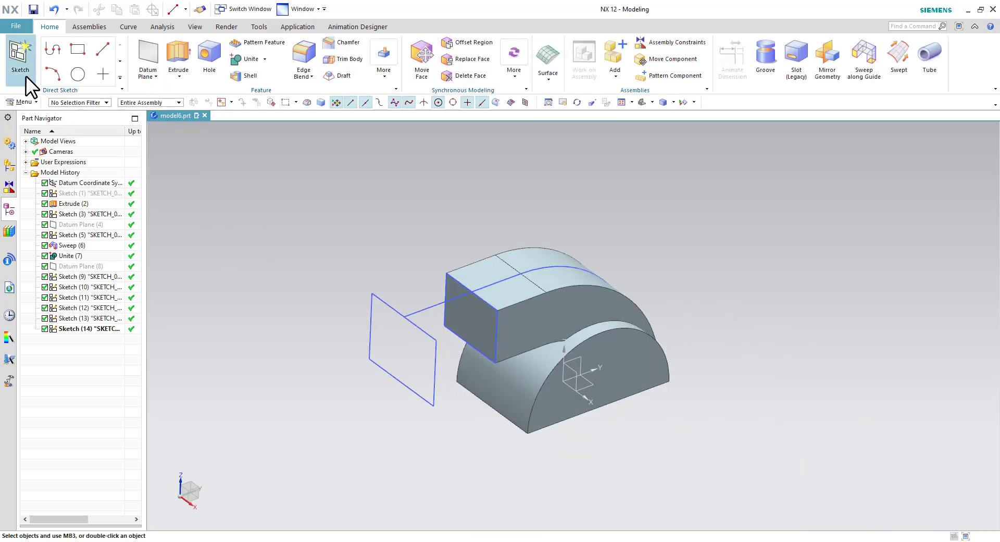
On the datum CSYS, sketch a 3-point arc from the duct's lower front corner to the rectangle's lower end
{"action": "left_click", "coordinate": [24, 73]}
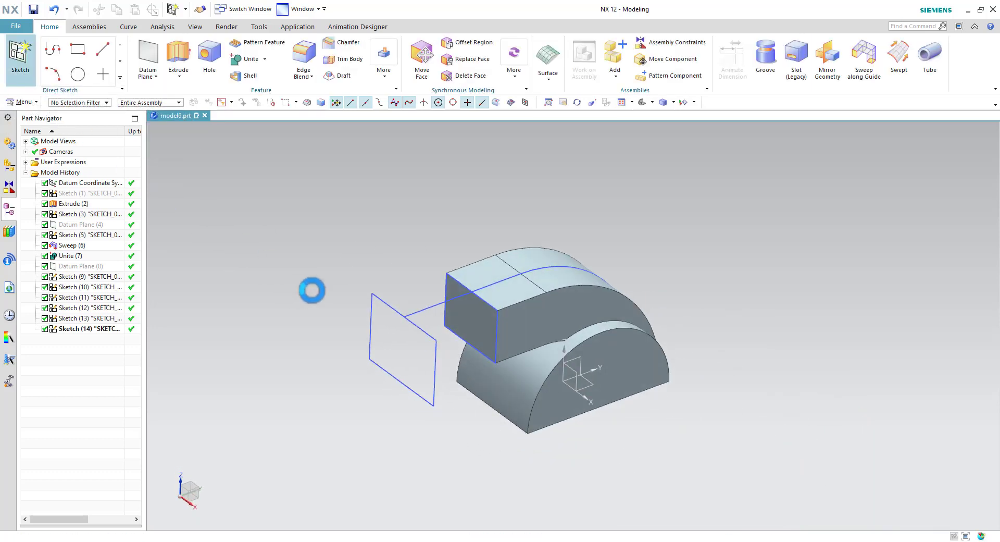
{"action": "left_click", "coordinate": [575, 359]}
{"action": "left_click", "coordinate": [246, 256]}
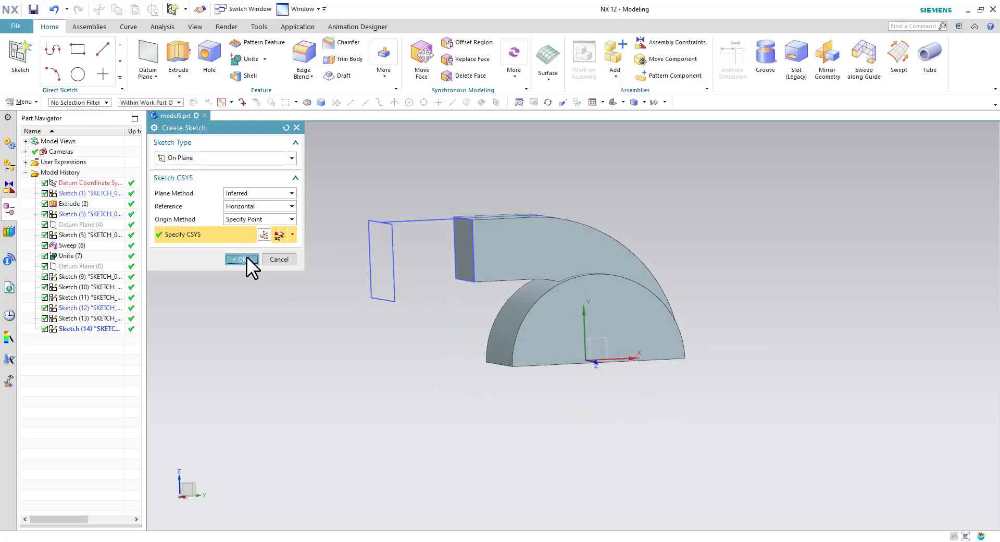
{"action": "scroll", "coordinate": [391, 162], "scroll_direction": "up", "scroll_amount": 3}
{"action": "left_click", "coordinate": [156, 49]}
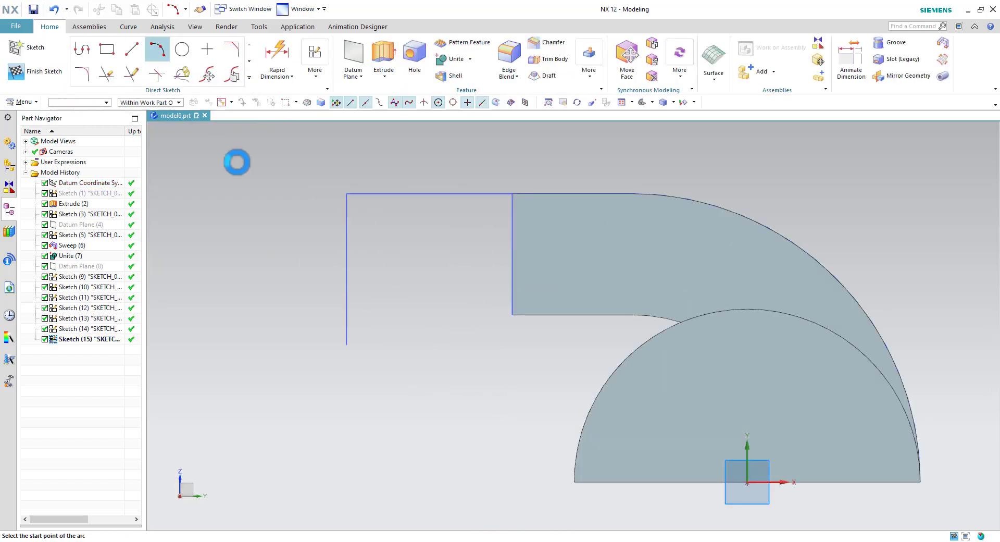
{"action": "left_click", "coordinate": [511, 315]}
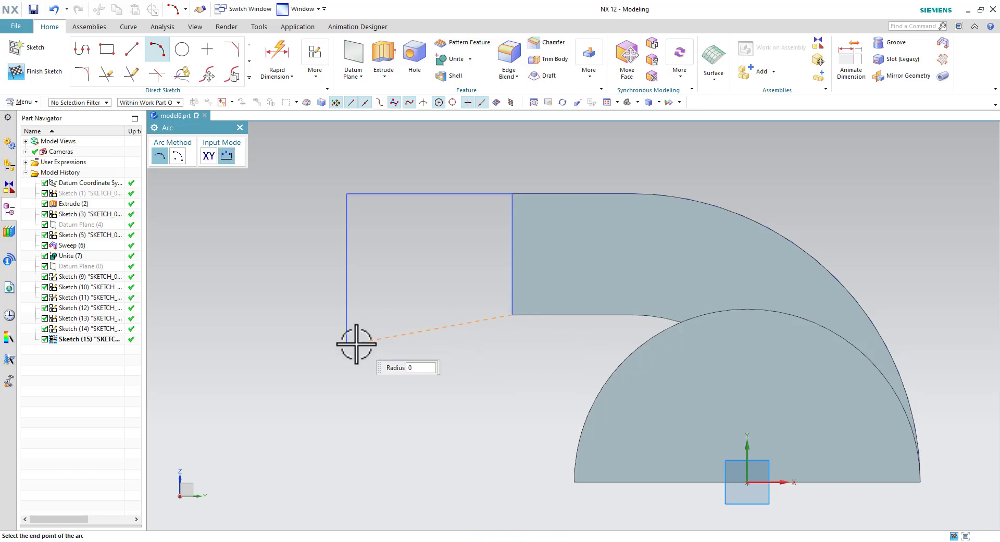
{"action": "left_click", "coordinate": [347, 344]}
{"action": "left_click", "coordinate": [385, 331]}
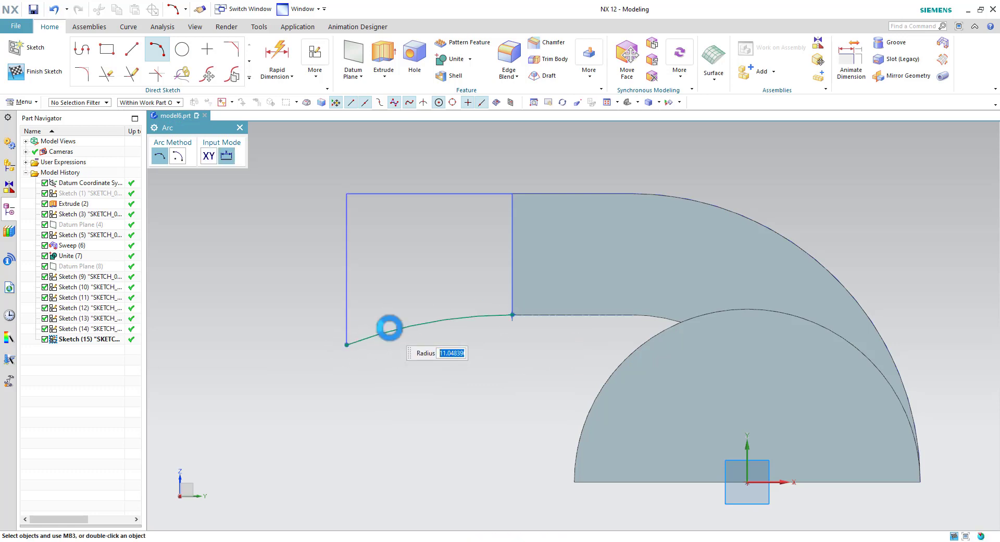
{"action": "key", "text": "Escape"}
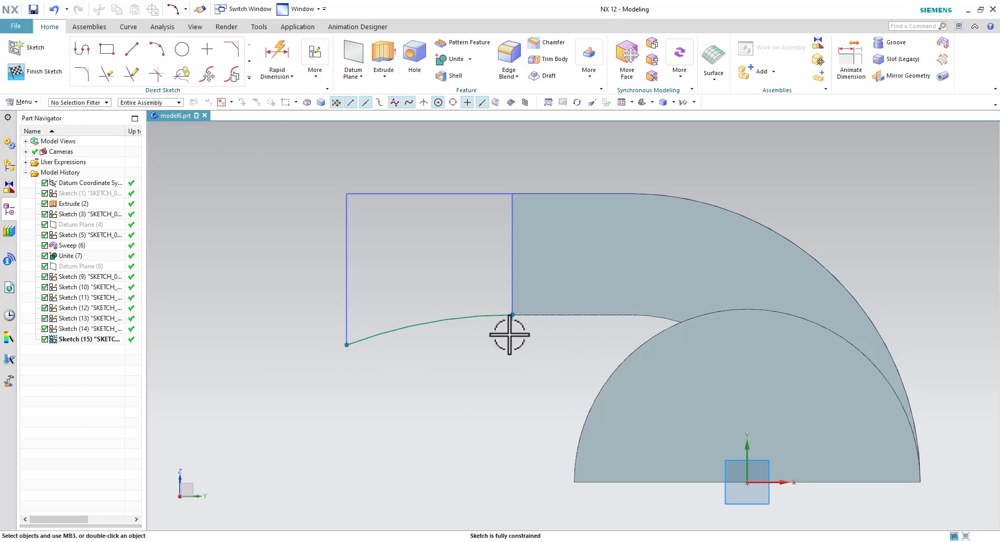
{"action": "left_click", "coordinate": [48, 79]}
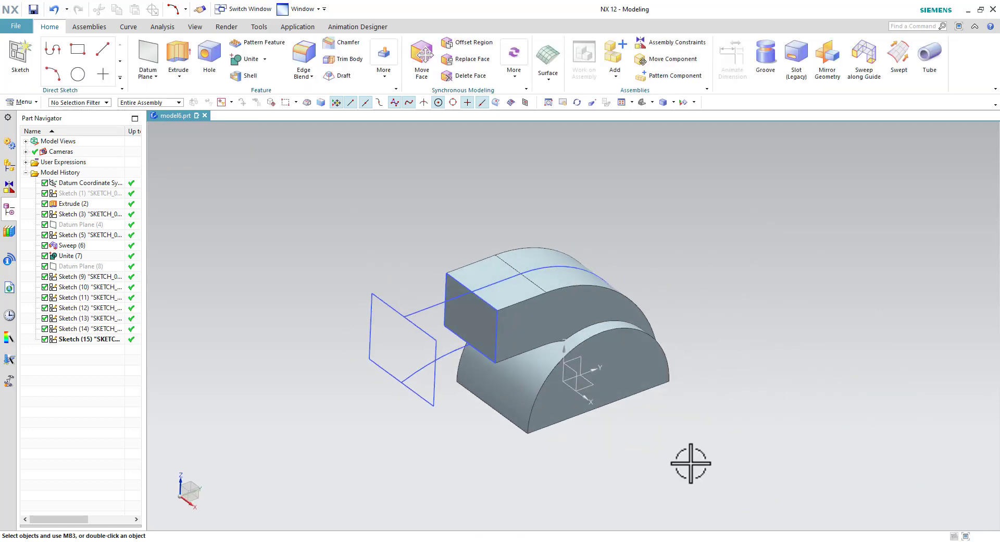
Set the duct's end-face edges and the rectangle as the two sweep sections
{"action": "scroll", "coordinate": [416, 368], "scroll_direction": "up", "scroll_amount": 2}
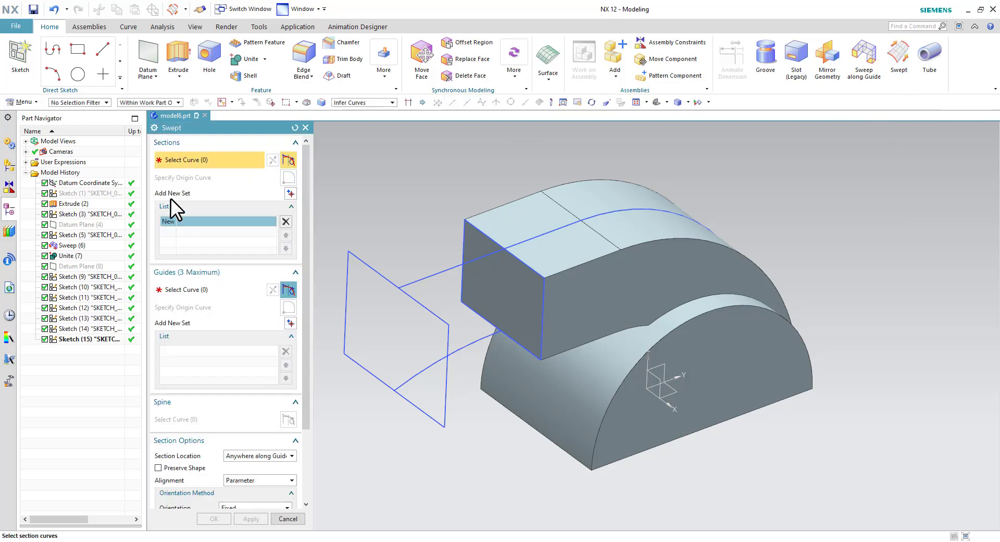
{"action": "left_click", "coordinate": [528, 267]}
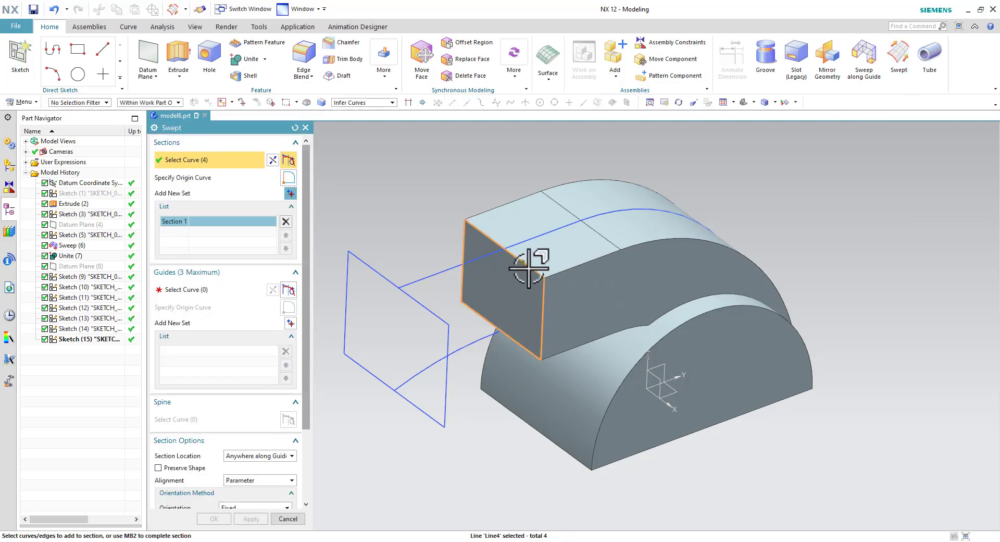
{"action": "left_click", "coordinate": [289, 194]}
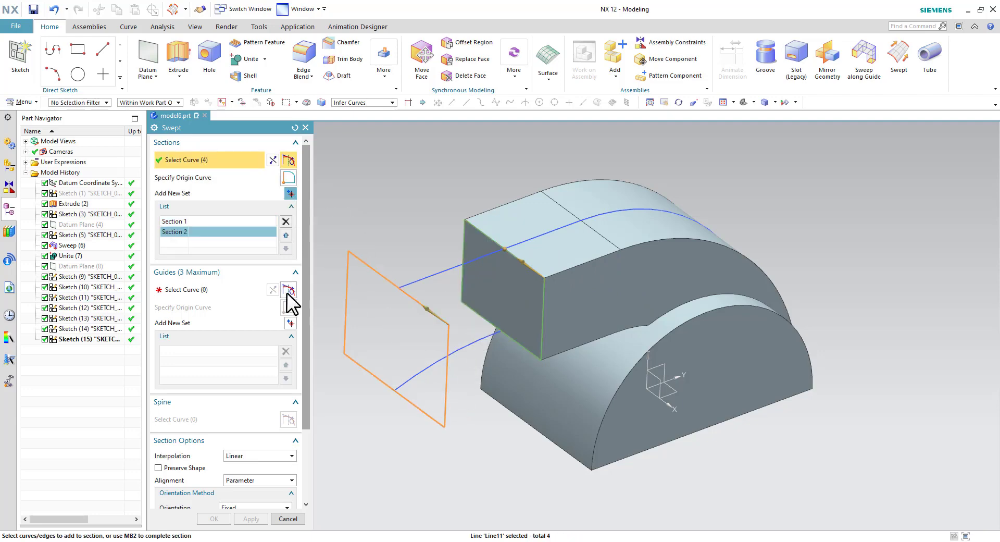
Guide the sweep along the top line and lower arc with Preserve Shape, creating the solid
{"action": "left_click", "coordinate": [198, 290]}
{"action": "left_click", "coordinate": [446, 270]}
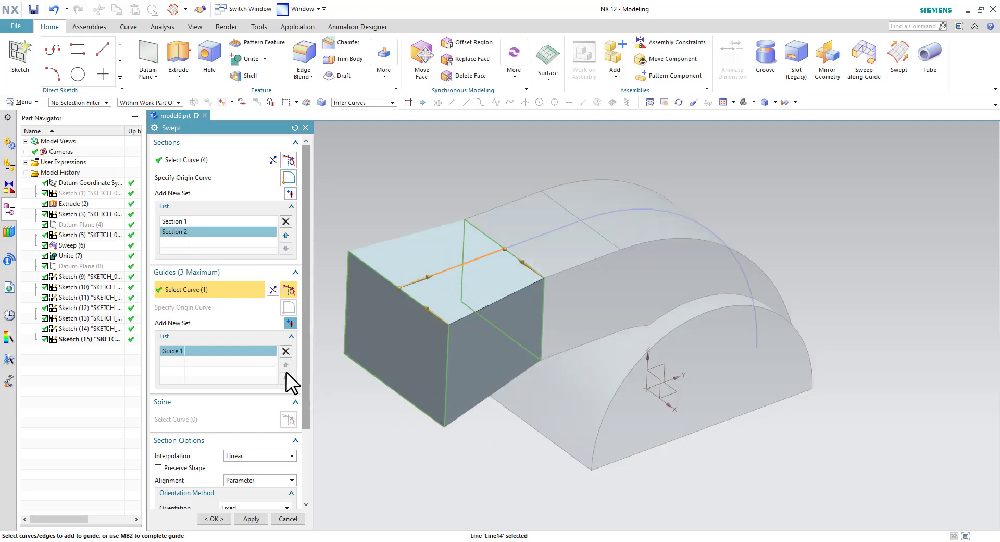
{"action": "left_click", "coordinate": [290, 323]}
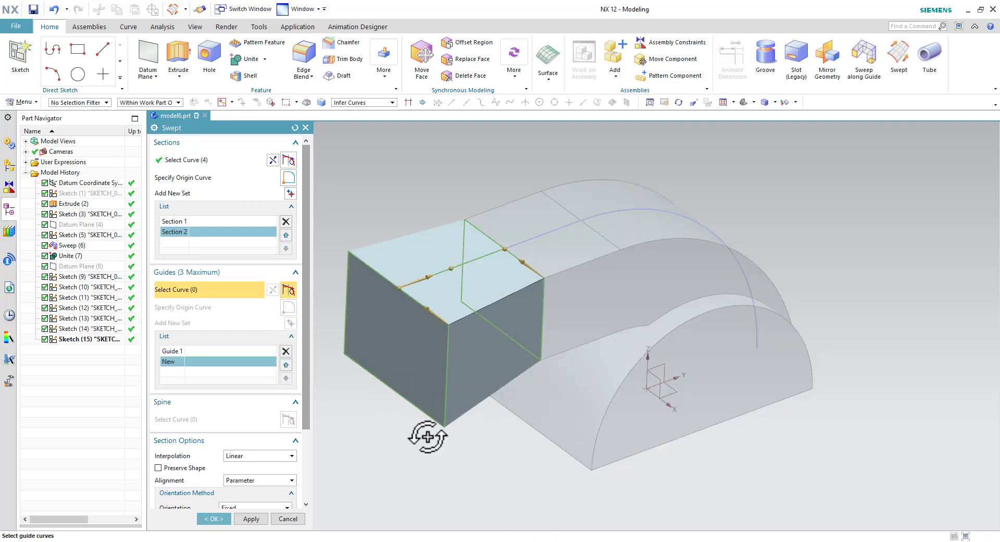
{"action": "middle_click_drag", "start_coordinate": [417, 438], "coordinate": [413, 404]}
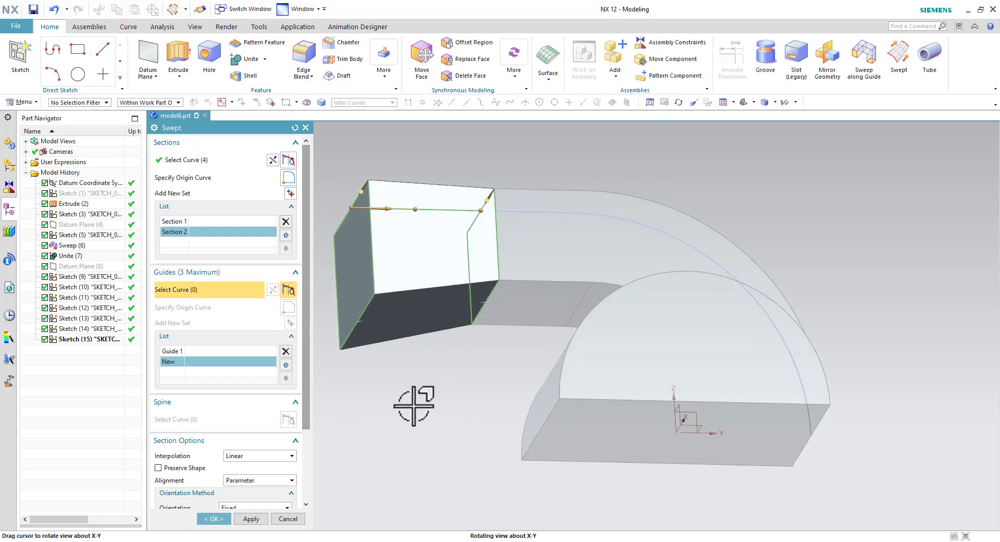
{"action": "left_click", "coordinate": [448, 306]}
{"action": "key", "text": "Home"}
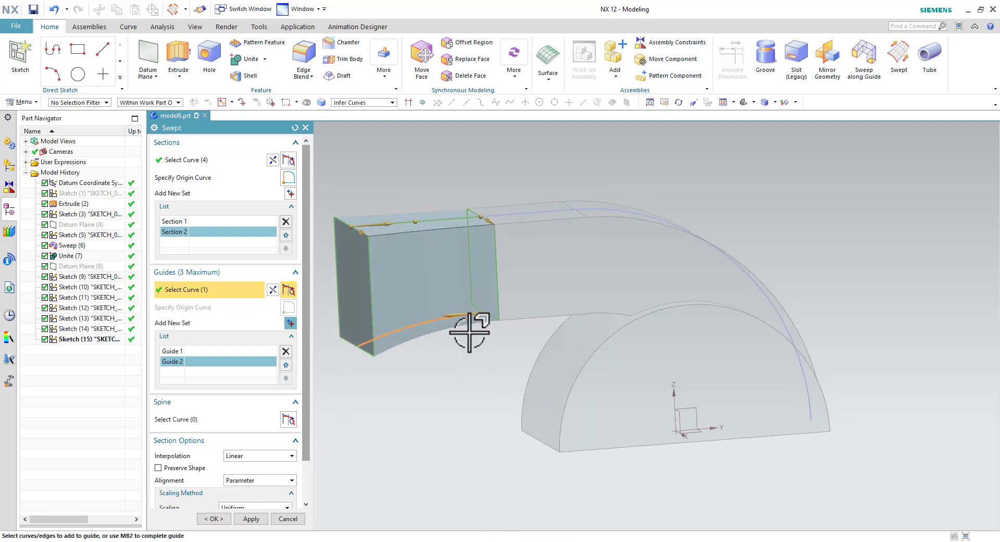
{"action": "left_click_drag", "start_coordinate": [305, 348], "coordinate": [305, 392]}
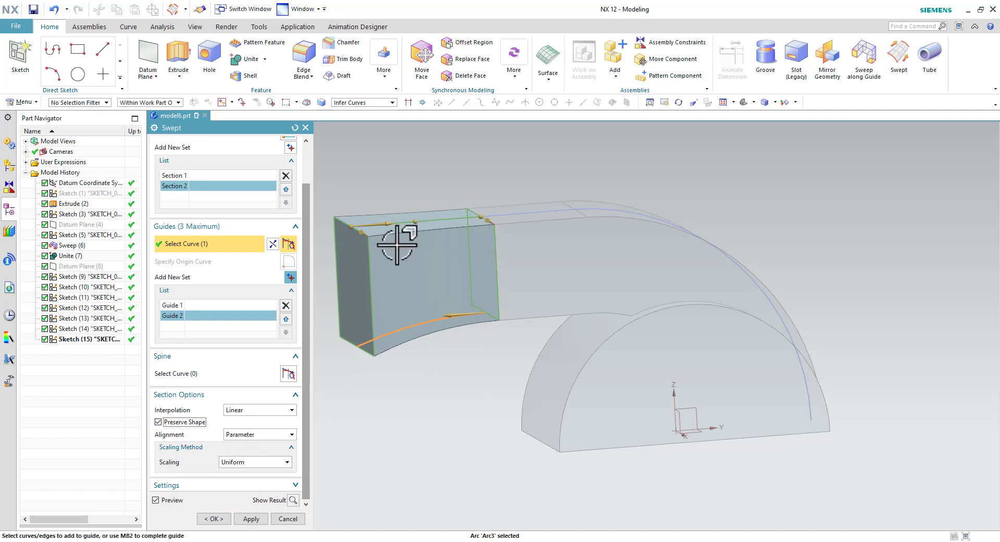
{"action": "left_click", "coordinate": [214, 518]}
{"action": "middle_click_drag", "start_coordinate": [448, 393], "coordinate": [465, 404]}
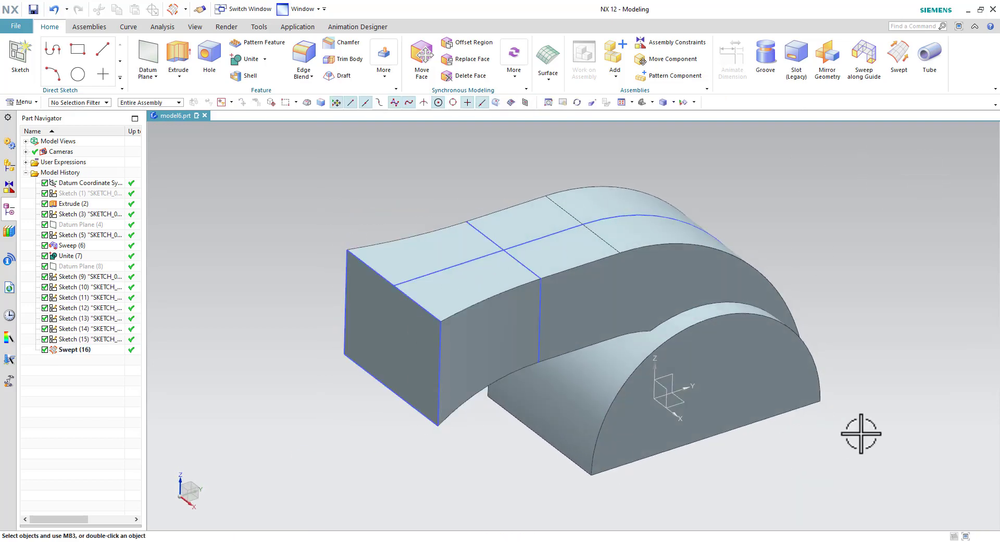
{"action": "middle_click_drag", "start_coordinate": [879, 445], "coordinate": [838, 436], "text": "shift"}
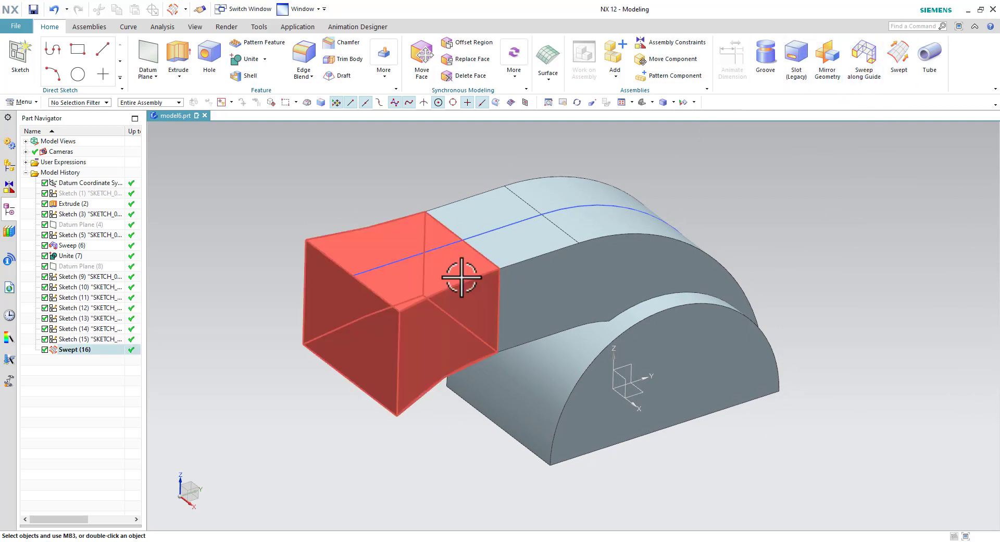
Hide all facet bodies, datums, datum planes and sketches through Show and Hide
{"action": "left_click", "coordinate": [693, 102]}
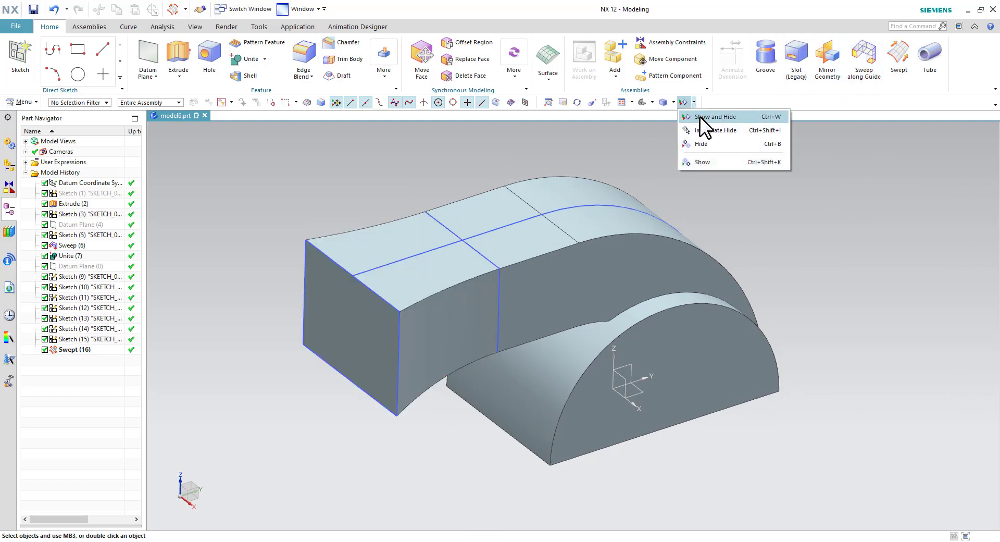
{"action": "left_click", "coordinate": [708, 118]}
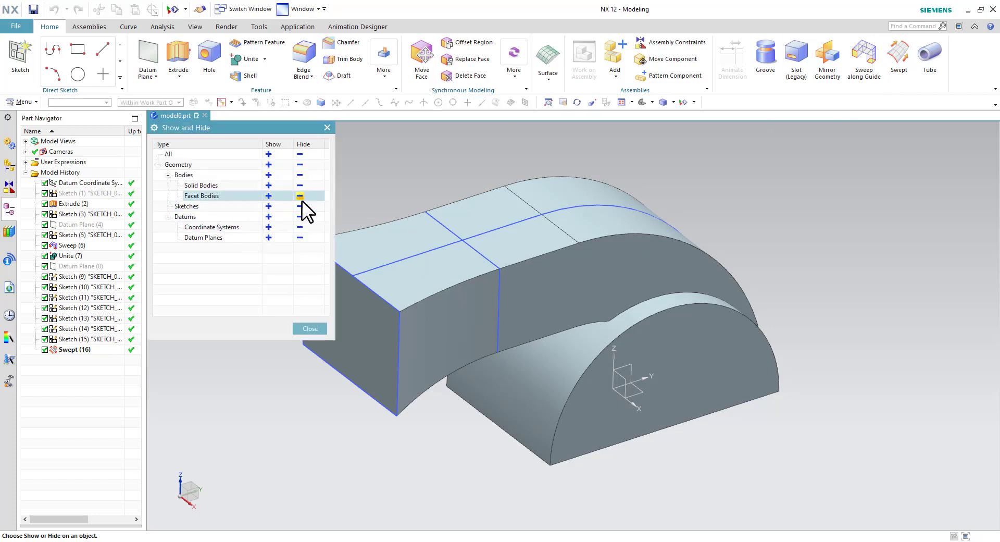
{"action": "left_click", "coordinate": [300, 196]}
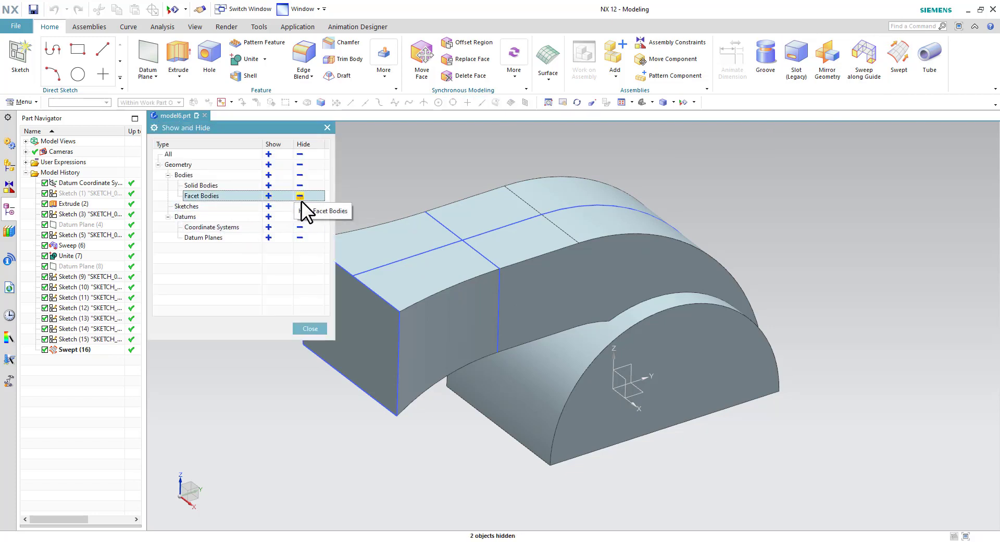
{"action": "left_click", "coordinate": [299, 216]}
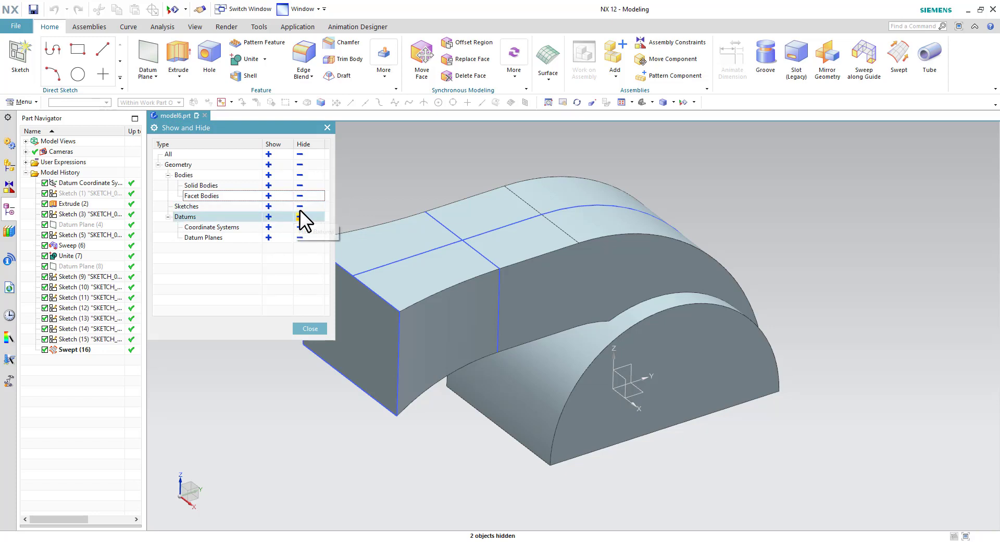
{"action": "left_click", "coordinate": [300, 238]}
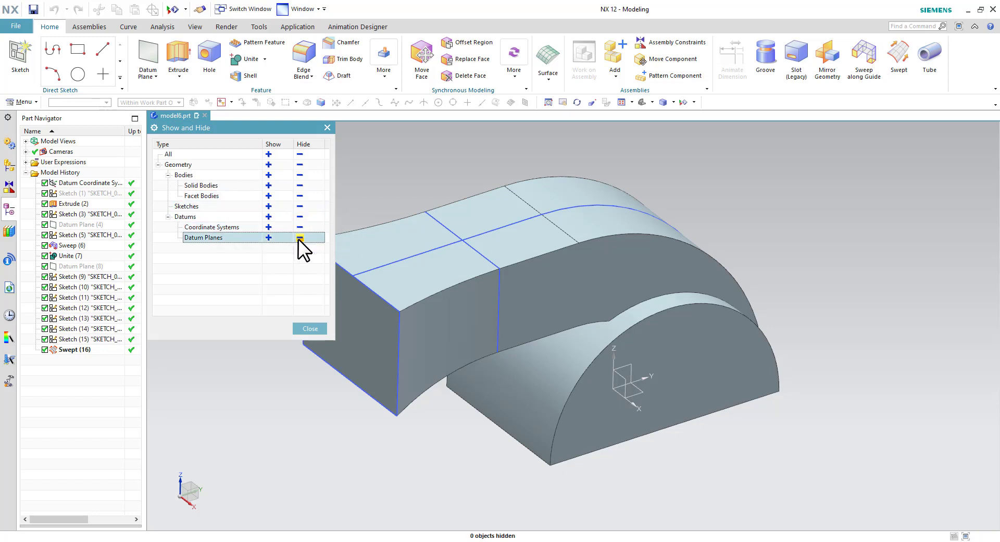
{"action": "left_click", "coordinate": [299, 206]}
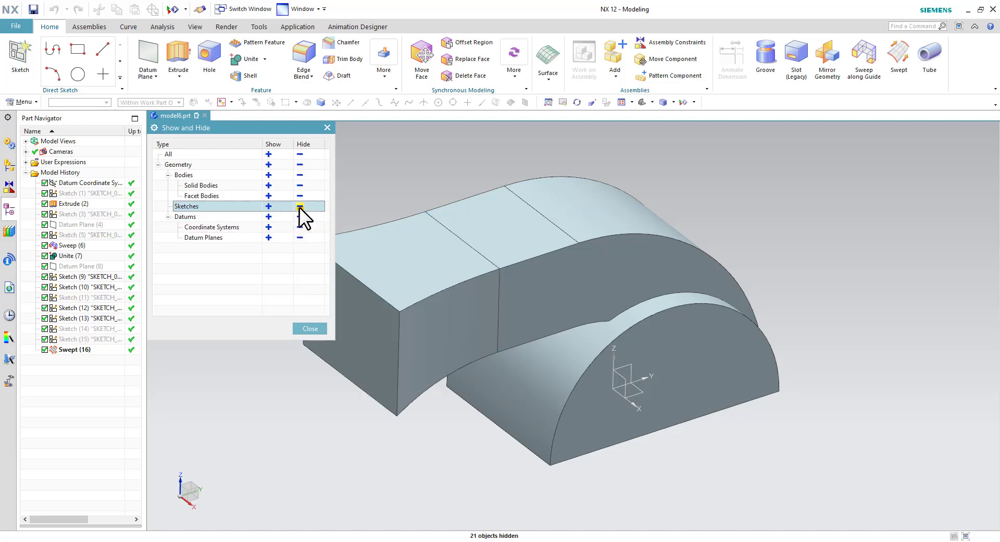
{"action": "left_click", "coordinate": [311, 328]}
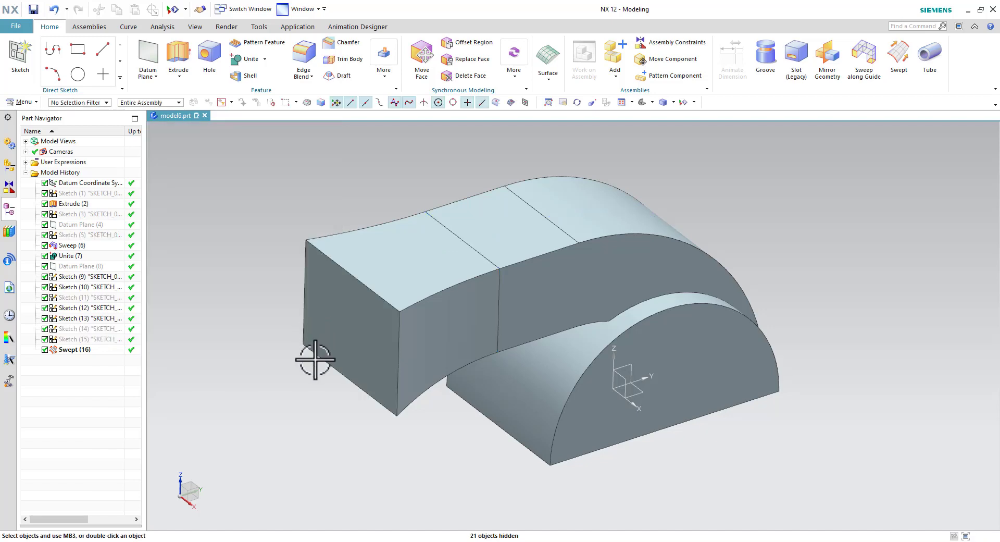
Unite the half-round Extrude base (target) with the Swept duct (tool) into one solid
{"action": "left_click", "coordinate": [246, 59]}
{"action": "left_click", "coordinate": [569, 351]}
{"action": "left_click", "coordinate": [401, 297]}
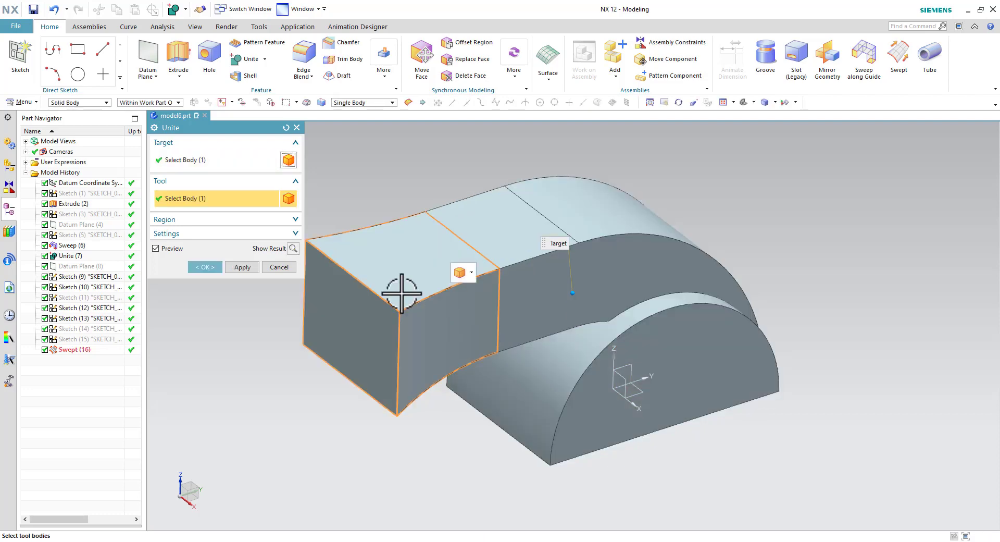
{"action": "left_click", "coordinate": [208, 267]}
{"action": "mouse_move", "coordinate": [603, 435]}
{"action": "middle_mouse_down"}
{"action": "mouse_move", "coordinate": [586, 411]}
{"action": "mouse_move", "coordinate": [573, 420]}
{"action": "mouse_move", "coordinate": [593, 424]}
{"action": "mouse_move", "coordinate": [557, 444]}
{"action": "middle_mouse_up"}
{"action": "key", "text": "alt+Tab"}
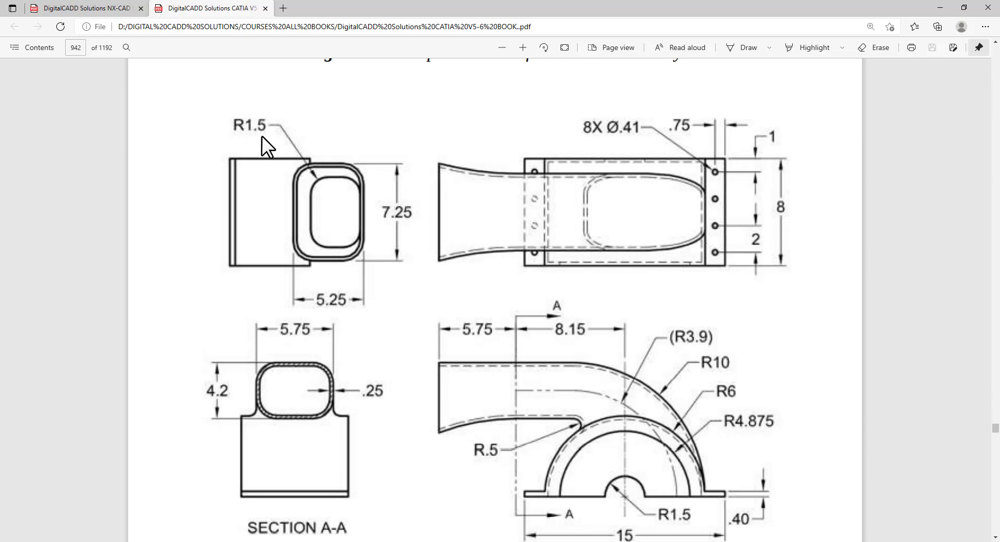
{"action": "key", "text": "alt+Tab"}
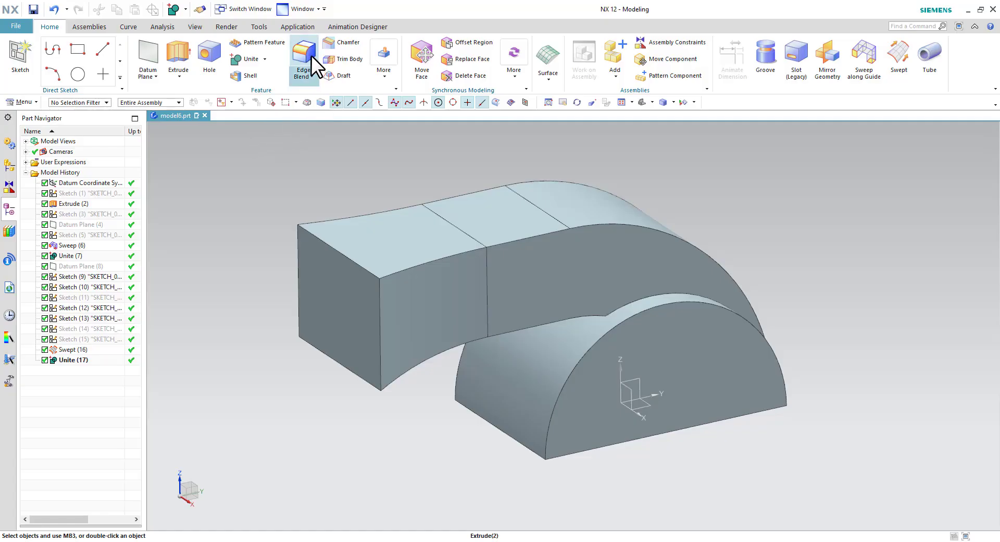
Try an edge blend on the duct's edge chains, then cancel it when it fails
{"action": "left_click", "coordinate": [311, 55]}
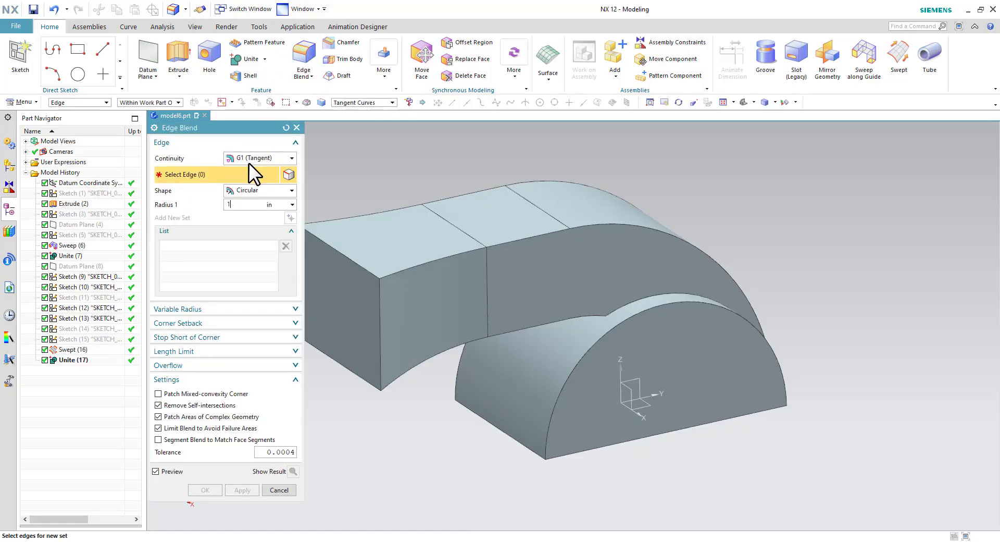
{"action": "type", "text": "5"}
{"action": "left_click", "coordinate": [420, 261]}
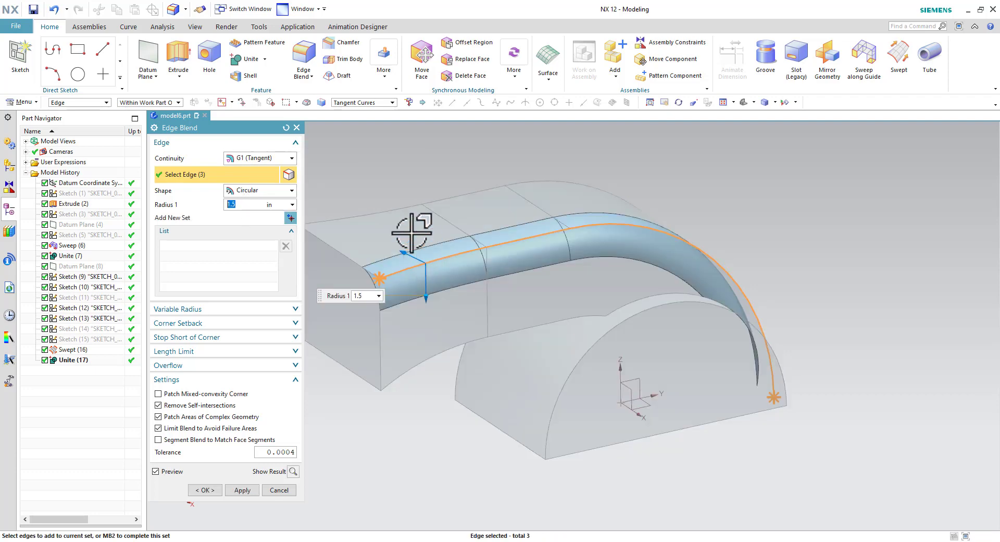
{"action": "left_click", "coordinate": [414, 360]}
{"action": "mouse_move", "coordinate": [457, 424]}
{"action": "middle_mouse_down"}
{"action": "mouse_move", "coordinate": [561, 436]}
{"action": "mouse_move", "coordinate": [575, 458]}
{"action": "middle_mouse_up"}
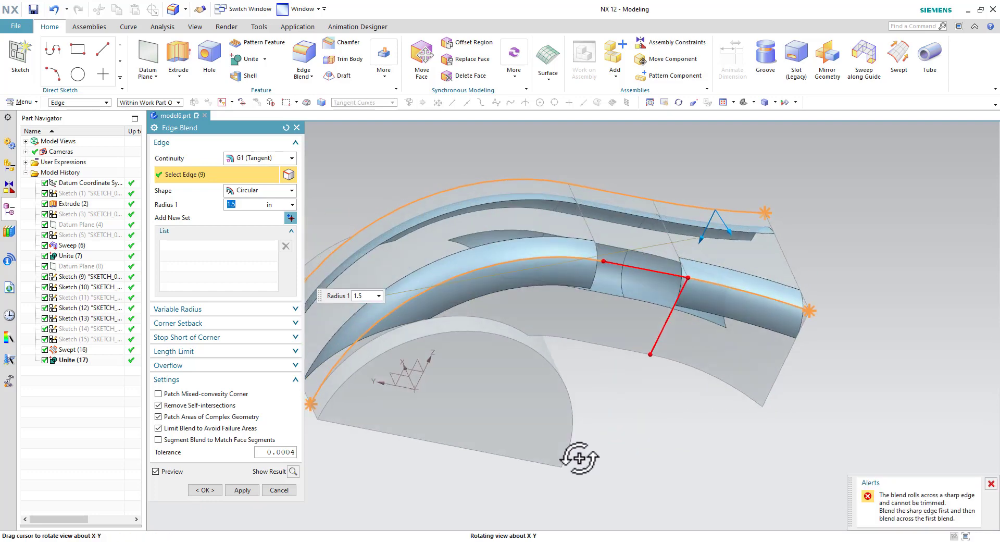
{"action": "left_click", "coordinate": [702, 372]}
{"action": "middle_click_drag", "start_coordinate": [668, 435], "coordinate": [647, 424]}
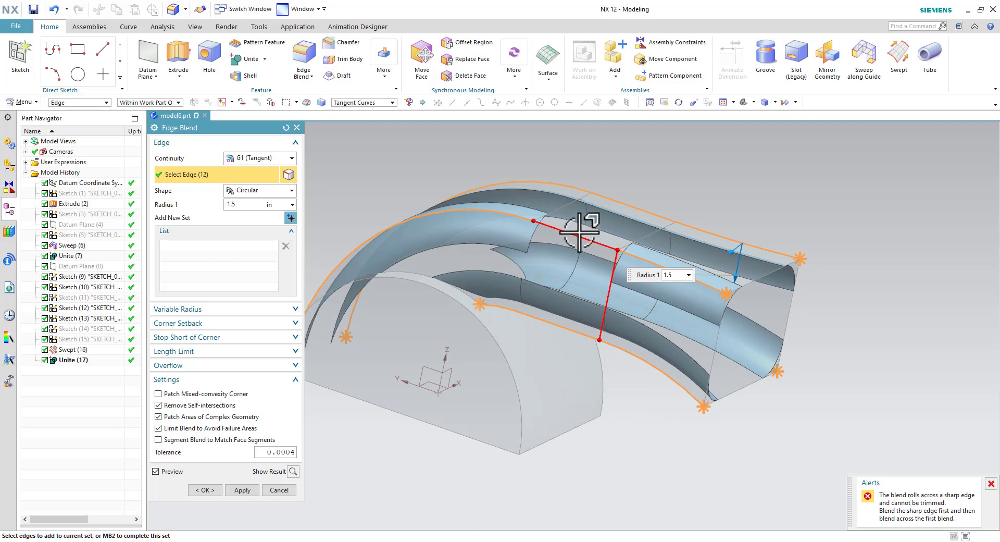
{"action": "key", "text": "Escape"}
{"action": "scroll", "coordinate": [634, 202], "scroll_direction": "up", "scroll_amount": 3}
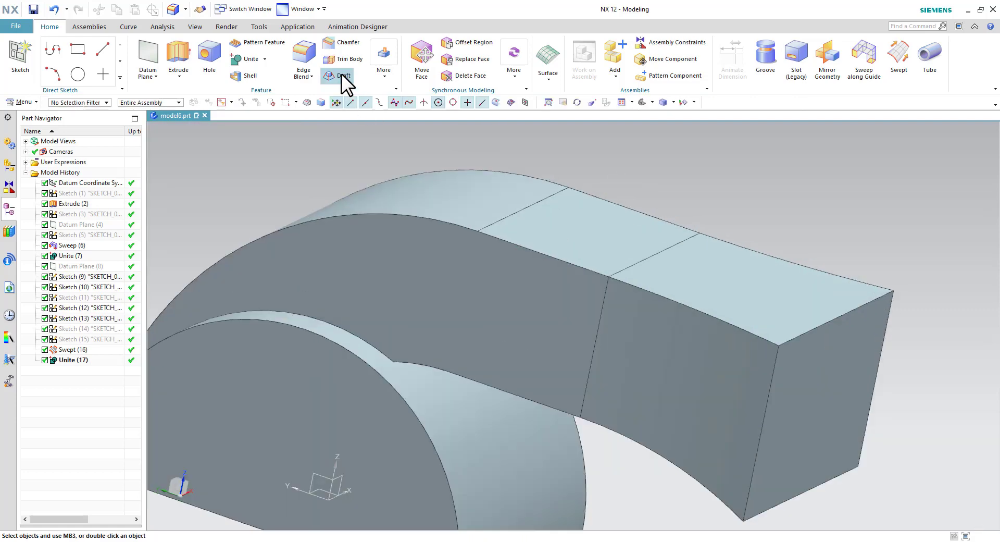
Blend the duct's four lengthwise edge chains (12 edges) with a 1.5 in radius
{"action": "left_click", "coordinate": [303, 57]}
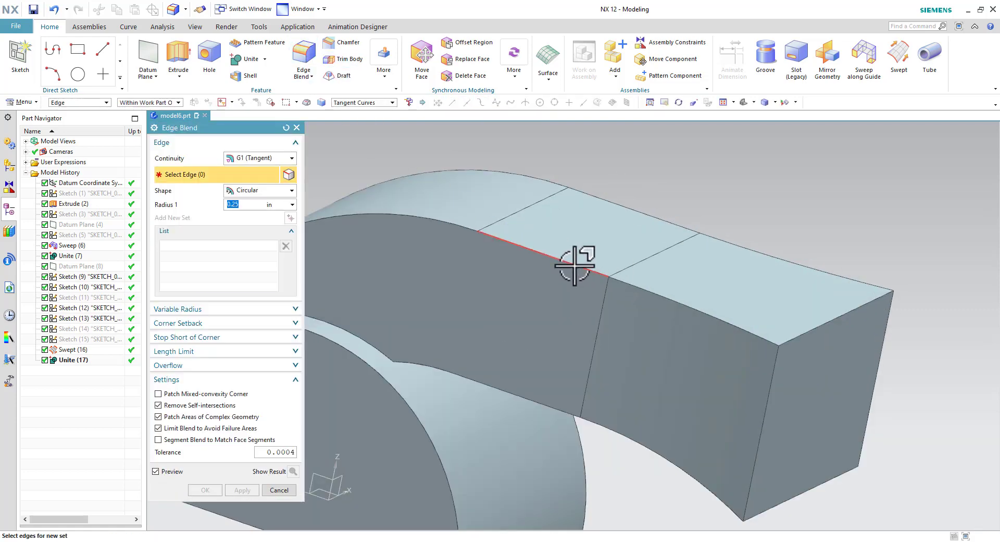
{"action": "left_click", "coordinate": [574, 265]}
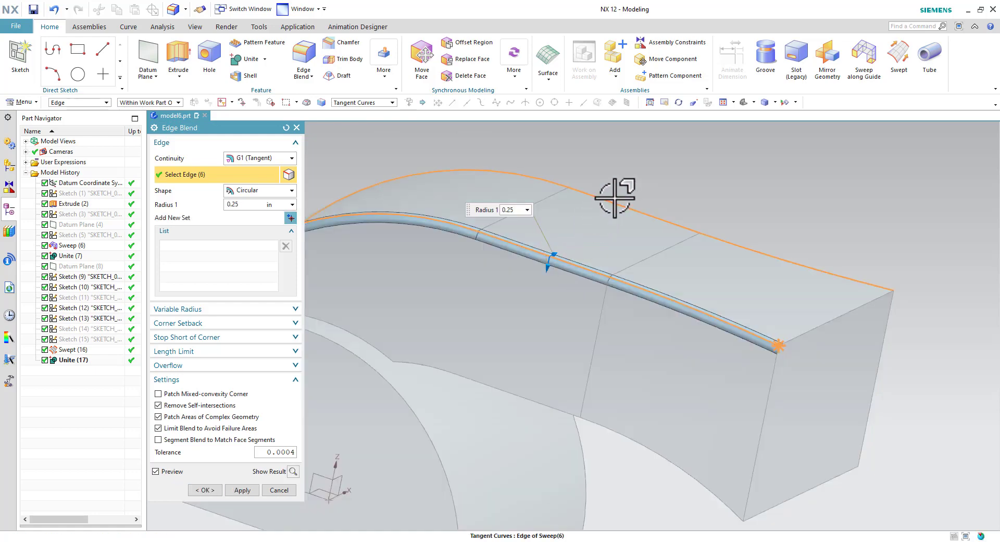
{"action": "left_click", "coordinate": [615, 198]}
{"action": "left_click", "coordinate": [531, 404]}
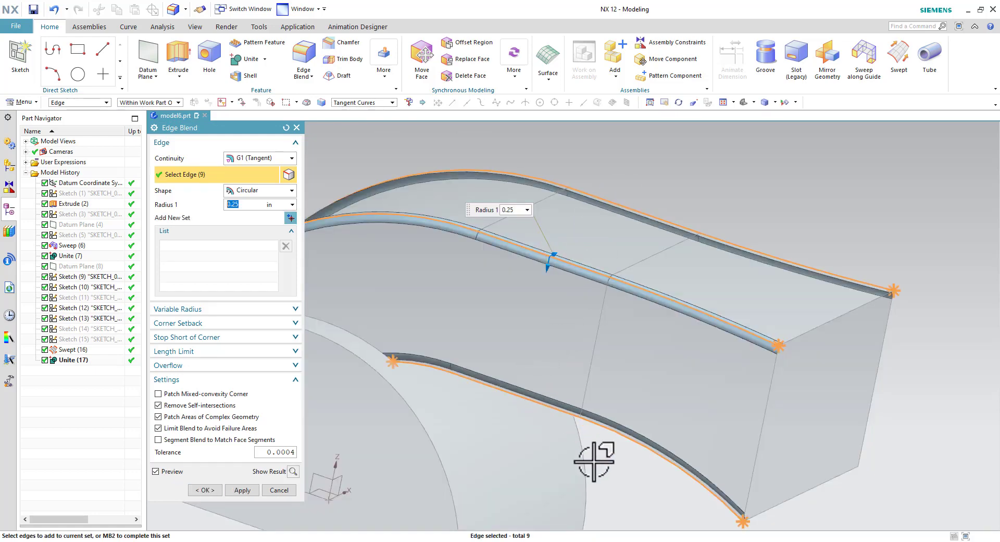
{"action": "mouse_move", "coordinate": [594, 461]}
{"action": "middle_mouse_down"}
{"action": "mouse_move", "coordinate": [513, 441]}
{"action": "mouse_move", "coordinate": [475, 419]}
{"action": "middle_mouse_up"}
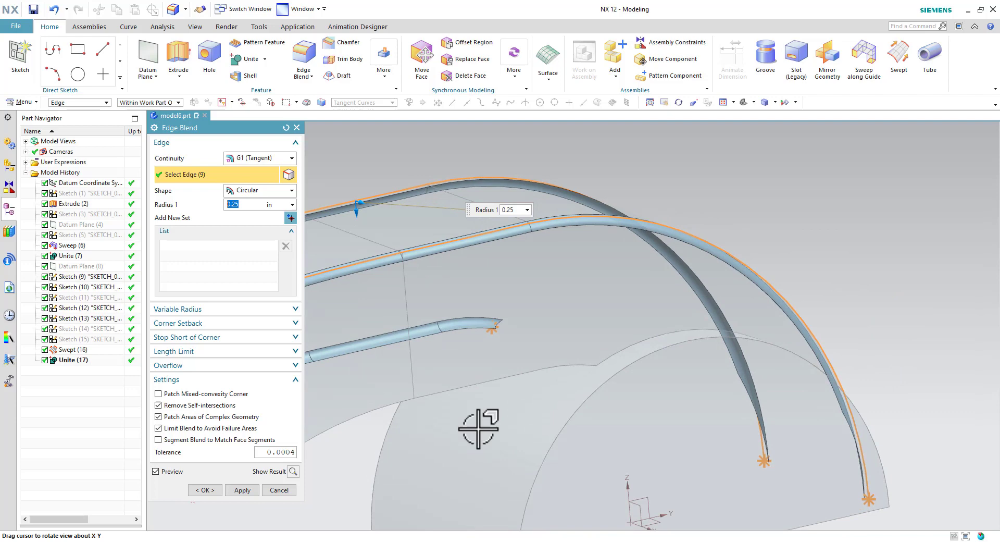
{"action": "left_click", "coordinate": [443, 387]}
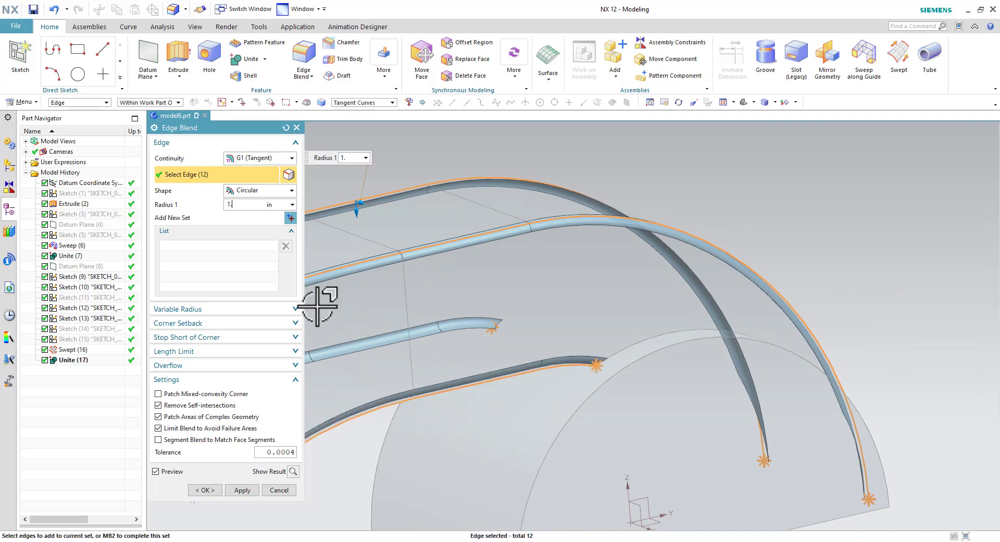
{"action": "scroll", "coordinate": [529, 254], "scroll_direction": "down", "scroll_amount": 3}
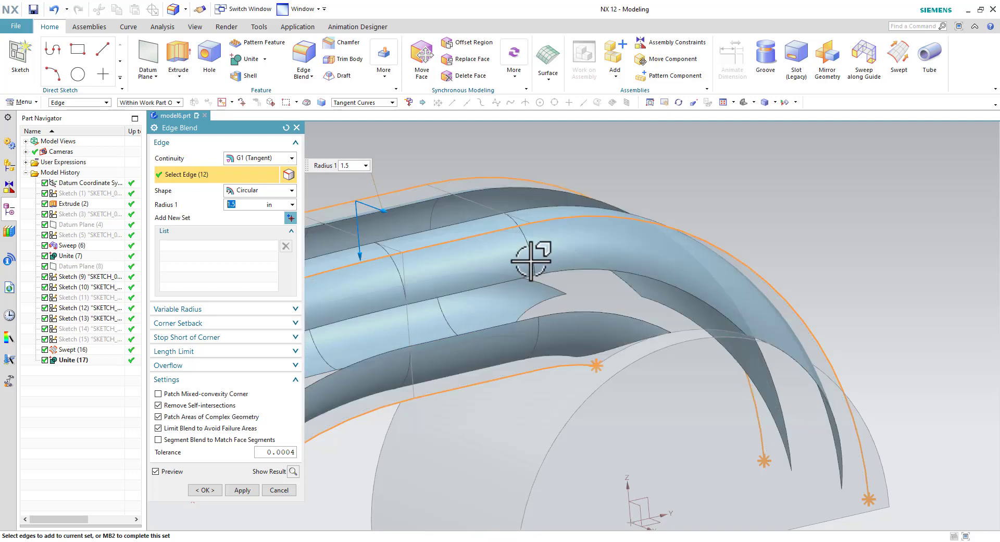
{"action": "scroll", "coordinate": [529, 254], "scroll_direction": "down", "scroll_amount": 2}
{"action": "left_click", "coordinate": [211, 489]}
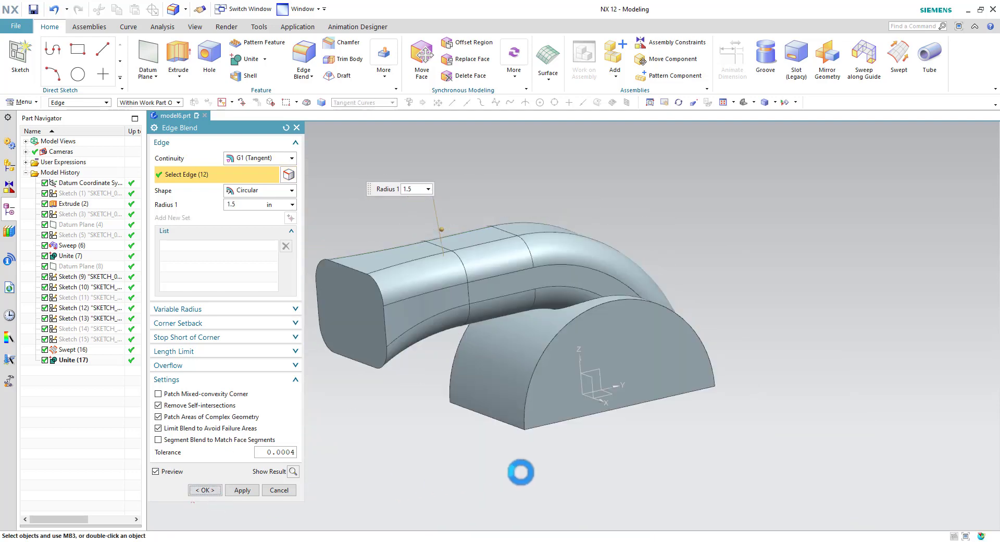
{"action": "mouse_move", "coordinate": [632, 453]}
{"action": "middle_mouse_down"}
{"action": "mouse_move", "coordinate": [596, 476]}
{"action": "mouse_move", "coordinate": [661, 447]}
{"action": "mouse_move", "coordinate": [638, 475]}
{"action": "middle_mouse_up"}
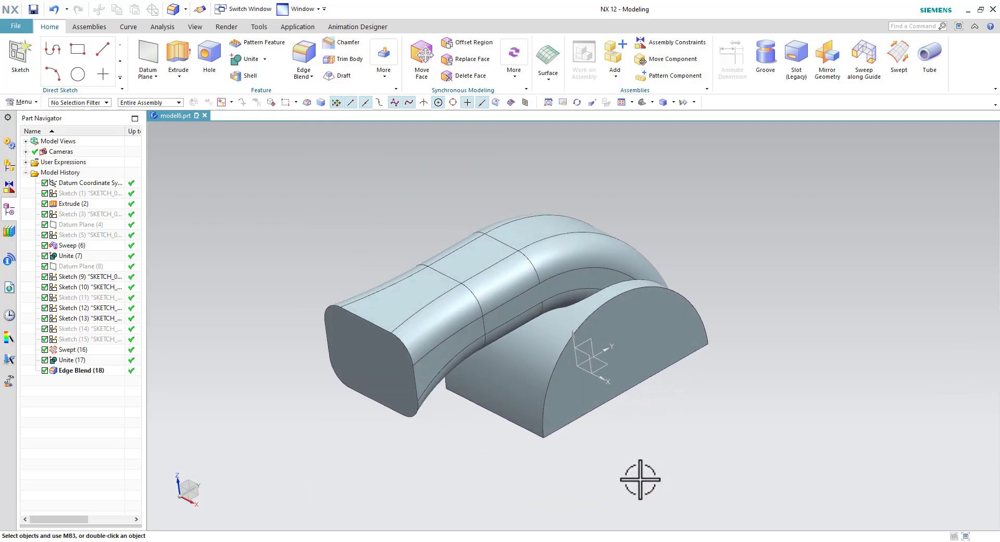
Fillet the tangent edge chain where the duct meets the half-round base at .5 in radius
{"action": "key", "text": "alt+Tab"}
{"action": "scroll", "coordinate": [567, 445], "scroll_direction": "down", "scroll_amount": 3}
{"action": "scroll", "coordinate": [546, 449], "scroll_direction": "down", "scroll_amount": 2}
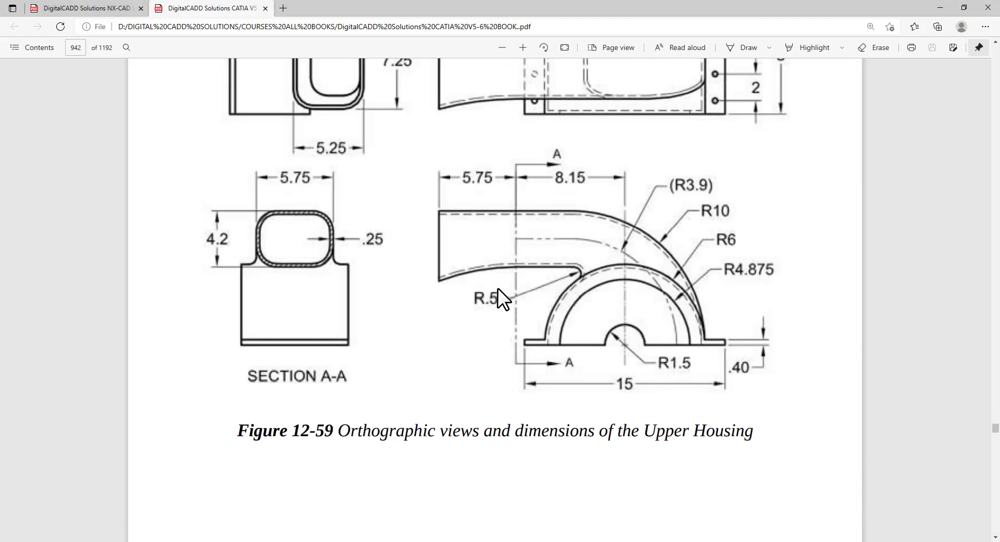
{"action": "key", "text": "alt+Tab"}
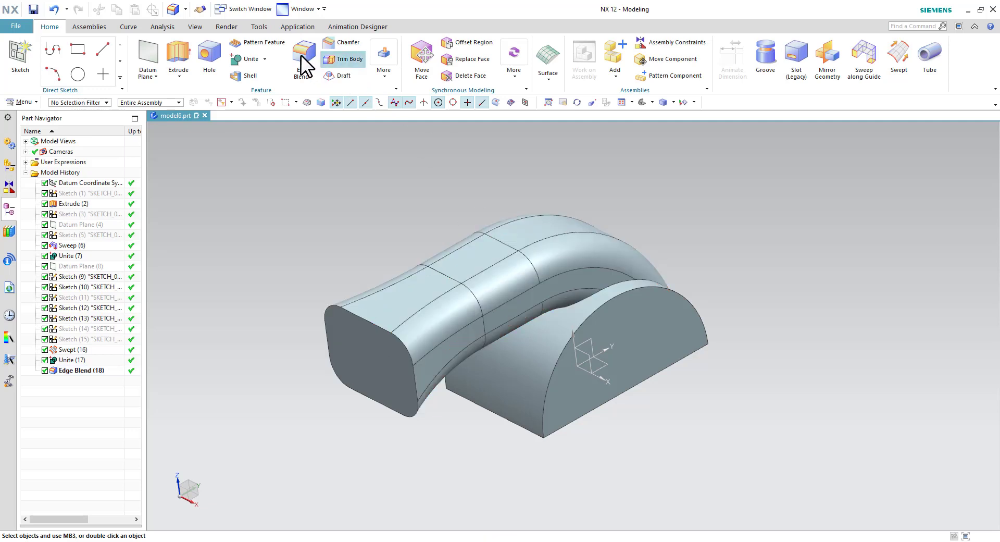
{"action": "left_click", "coordinate": [298, 52]}
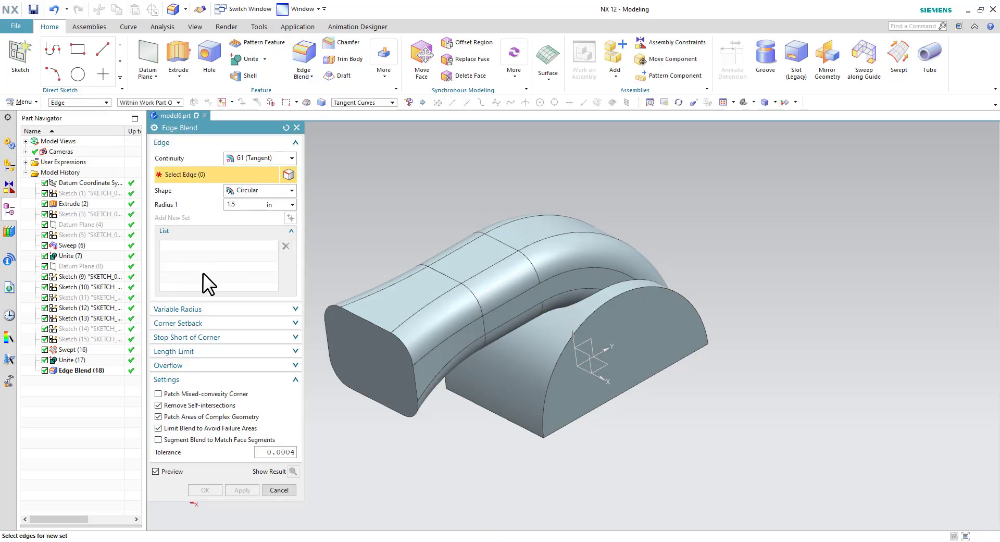
{"action": "type", "text": ".5"}
{"action": "key", "text": "Return"}
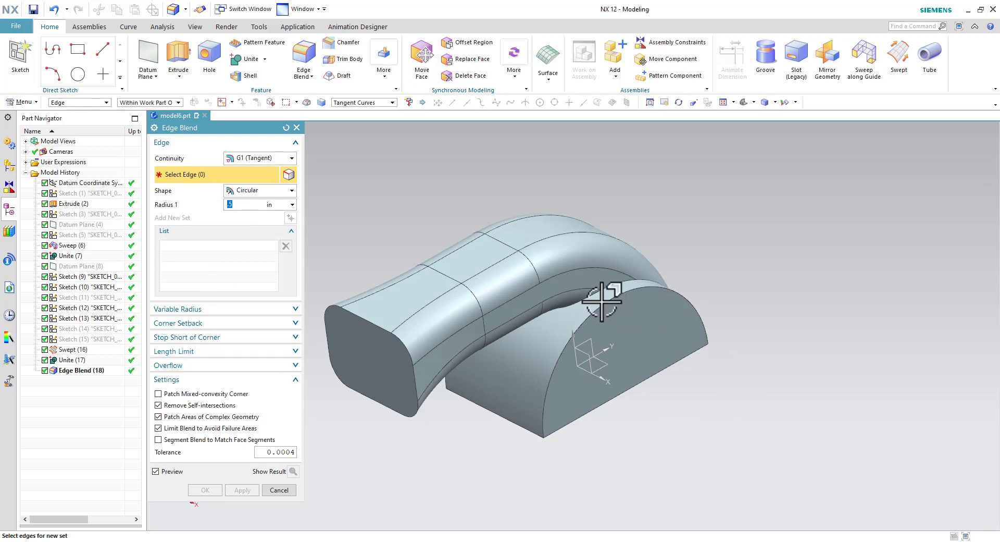
{"action": "left_click", "coordinate": [590, 298]}
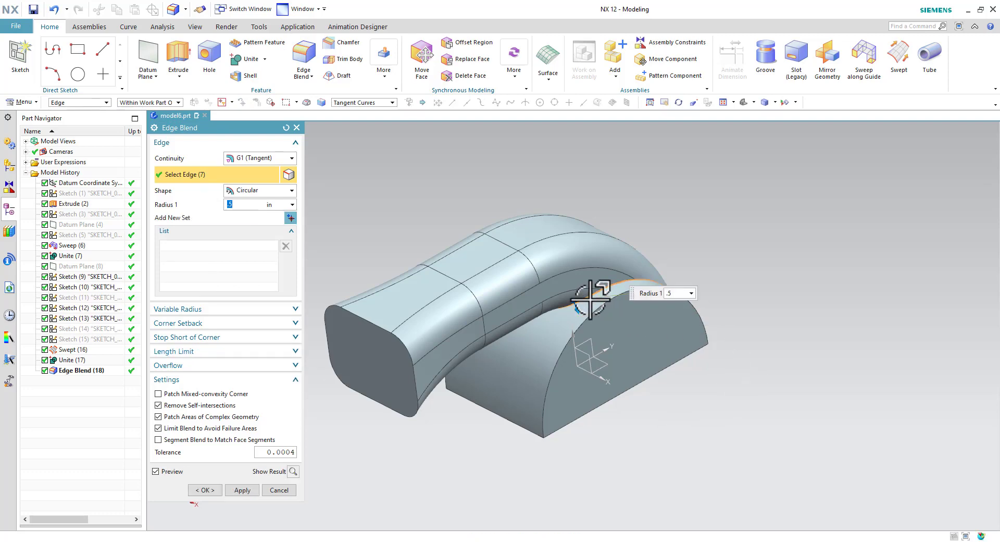
{"action": "left_click", "coordinate": [204, 488]}
{"action": "mouse_move", "coordinate": [726, 305]}
{"action": "middle_mouse_down"}
{"action": "mouse_move", "coordinate": [698, 379]}
{"action": "mouse_move", "coordinate": [667, 338]}
{"action": "mouse_move", "coordinate": [585, 312]}
{"action": "mouse_move", "coordinate": [647, 279]}
{"action": "mouse_move", "coordinate": [683, 371]}
{"action": "mouse_move", "coordinate": [757, 373]}
{"action": "middle_mouse_up"}
{"action": "key", "text": "alt+Tab"}
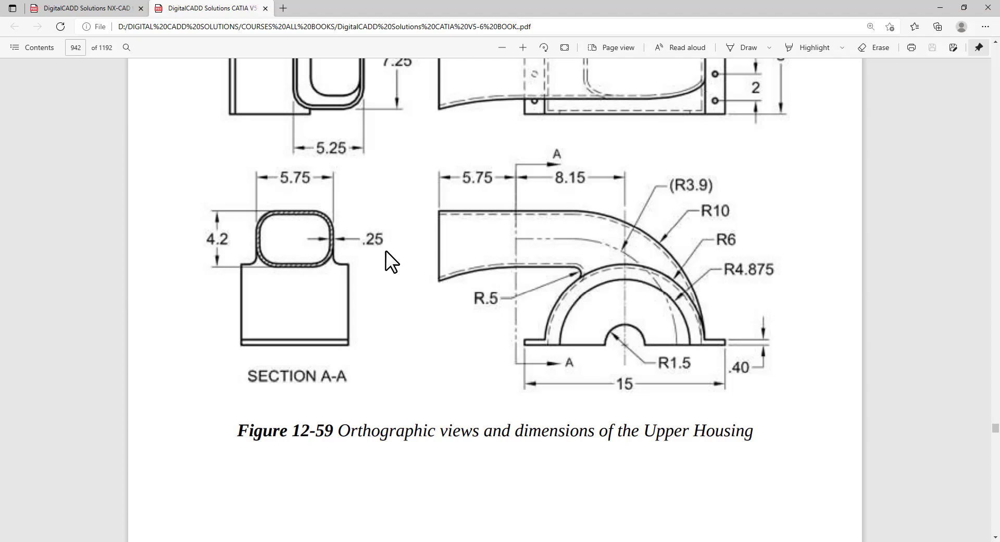
{"action": "key", "text": "alt+Tab"}
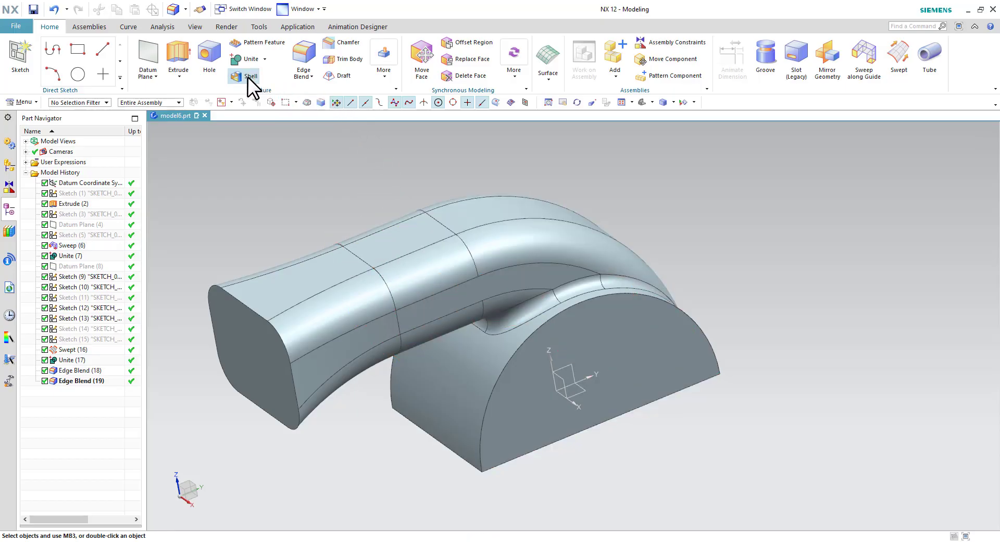
Shell the body to 0.25 in thickness, removing the bottom face and the duct's end face
{"action": "left_click", "coordinate": [248, 78]}
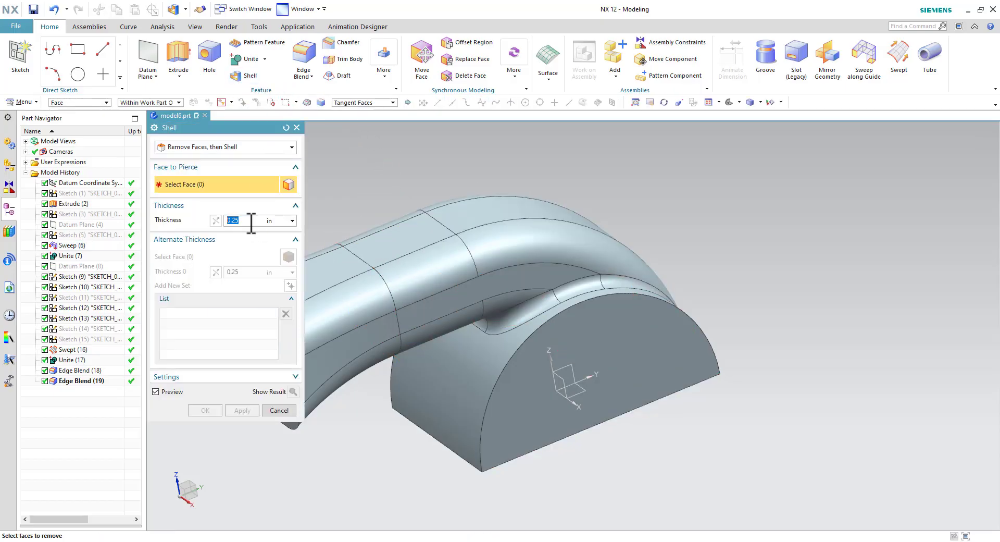
{"action": "mouse_move", "coordinate": [632, 464]}
{"action": "middle_mouse_down"}
{"action": "mouse_move", "coordinate": [647, 497]}
{"action": "mouse_move", "coordinate": [637, 407]}
{"action": "middle_mouse_up"}
{"action": "left_click", "coordinate": [211, 148]}
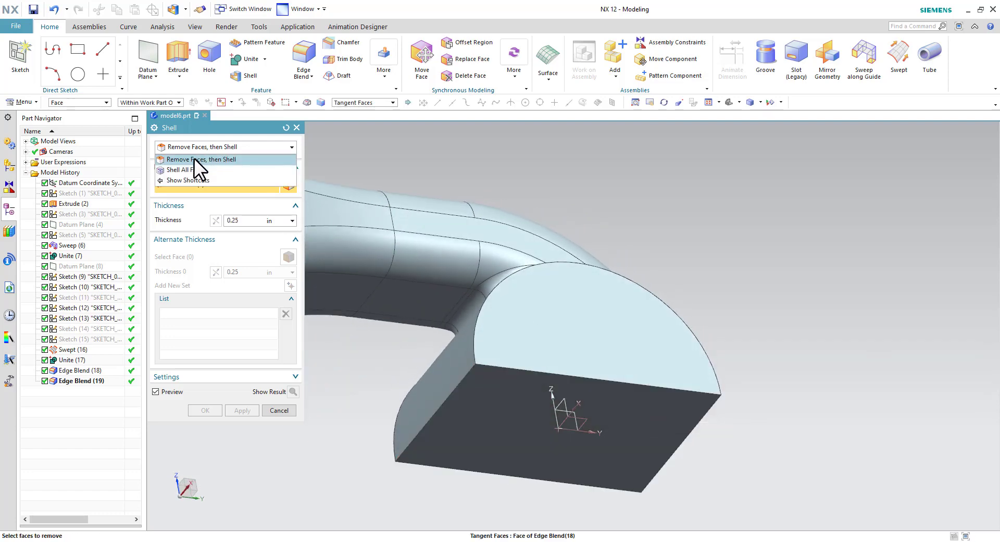
{"action": "left_click", "coordinate": [193, 157]}
{"action": "left_click", "coordinate": [632, 402]}
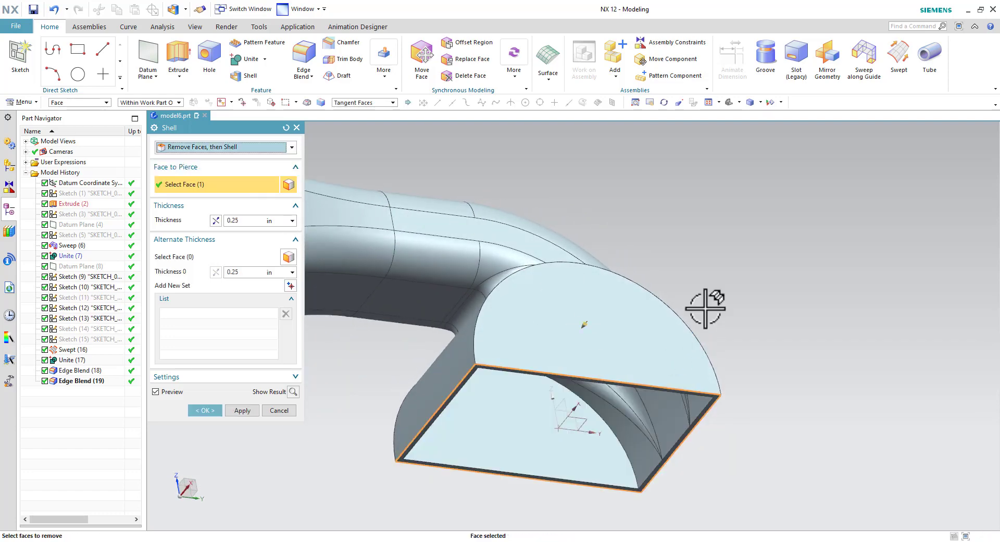
{"action": "scroll", "coordinate": [705, 308], "scroll_direction": "down", "scroll_amount": 3}
{"action": "left_click", "coordinate": [403, 273]}
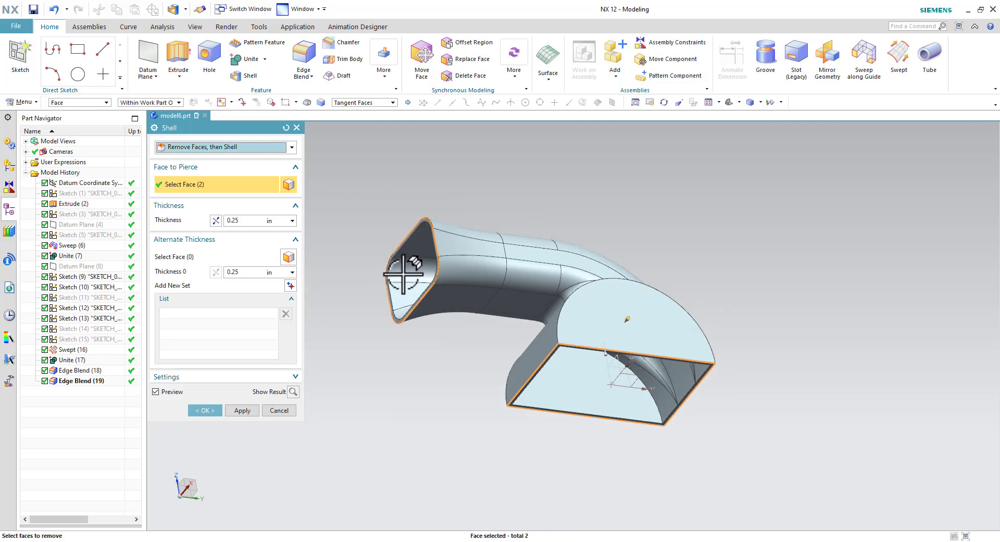
{"action": "left_click", "coordinate": [216, 409]}
{"action": "mouse_move", "coordinate": [710, 458]}
{"action": "middle_mouse_down"}
{"action": "mouse_move", "coordinate": [692, 359]}
{"action": "mouse_move", "coordinate": [791, 485]}
{"action": "mouse_move", "coordinate": [817, 464]}
{"action": "mouse_move", "coordinate": [732, 488]}
{"action": "mouse_move", "coordinate": [722, 469]}
{"action": "middle_mouse_up"}
Check the Upper Housing reference drawing, then start a new sketch
{"action": "key", "text": "alt+Tab"}
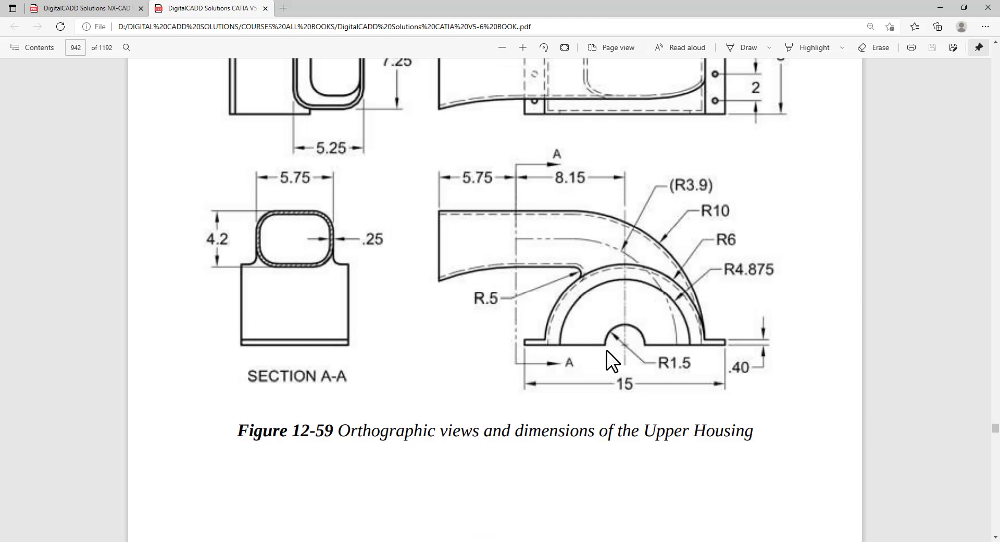
{"action": "key", "text": "alt+Tab"}
{"action": "left_click", "coordinate": [26, 71]}
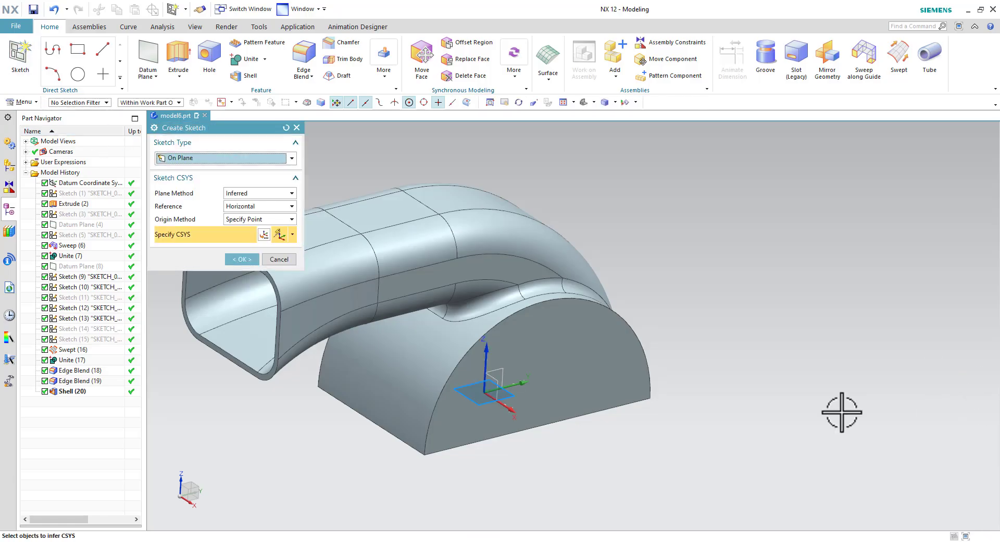
On the flat half-disc face, draw two concentric circles centred on the sketch origin
{"action": "left_click", "coordinate": [535, 334]}
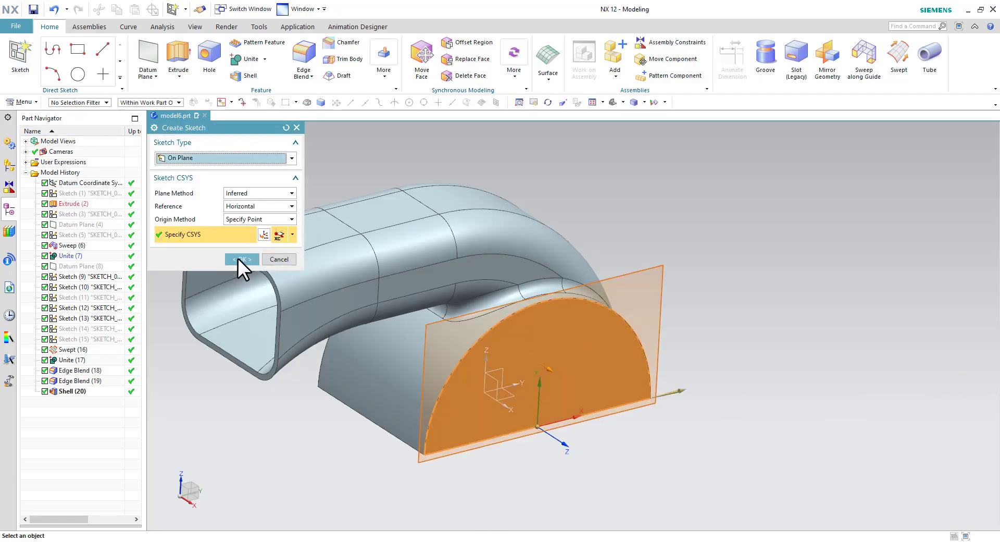
{"action": "left_click", "coordinate": [237, 259]}
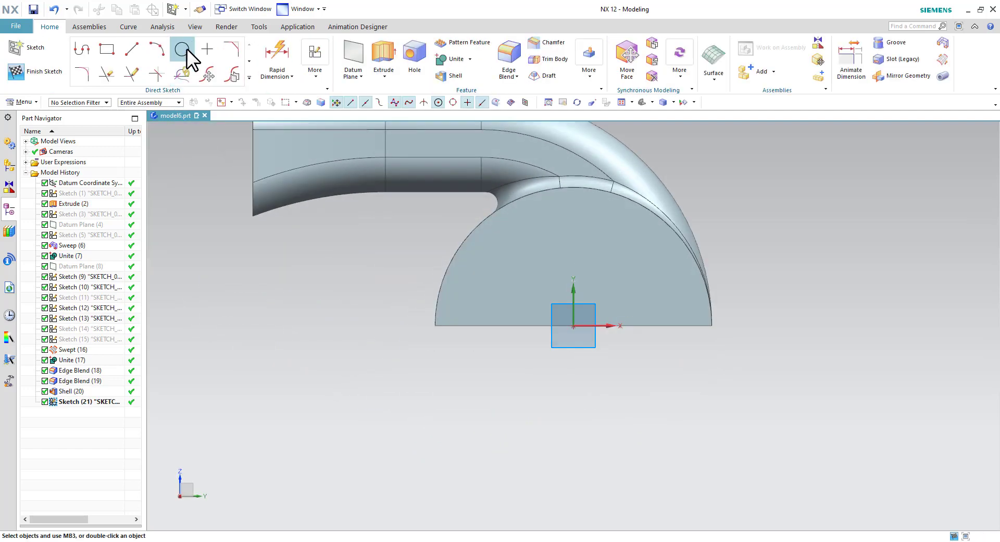
{"action": "left_click", "coordinate": [182, 50]}
{"action": "left_click", "coordinate": [573, 326]}
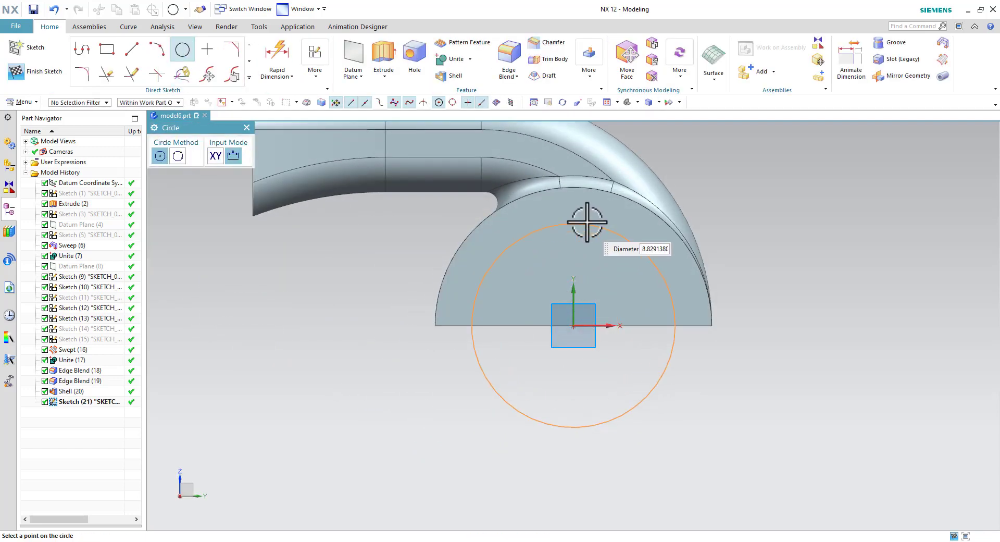
{"action": "left_click", "coordinate": [592, 212]}
{"action": "left_click", "coordinate": [572, 325]}
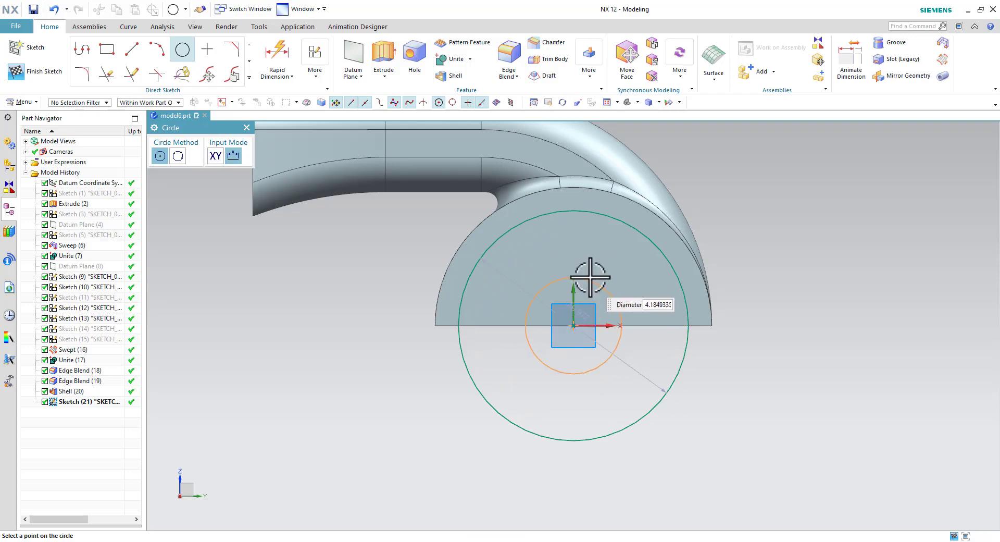
{"action": "left_click", "coordinate": [587, 273]}
{"action": "key", "text": "Escape"}
Change the outer circle's dimension to a radius of 4.875
{"action": "key", "text": "alt+Tab"}
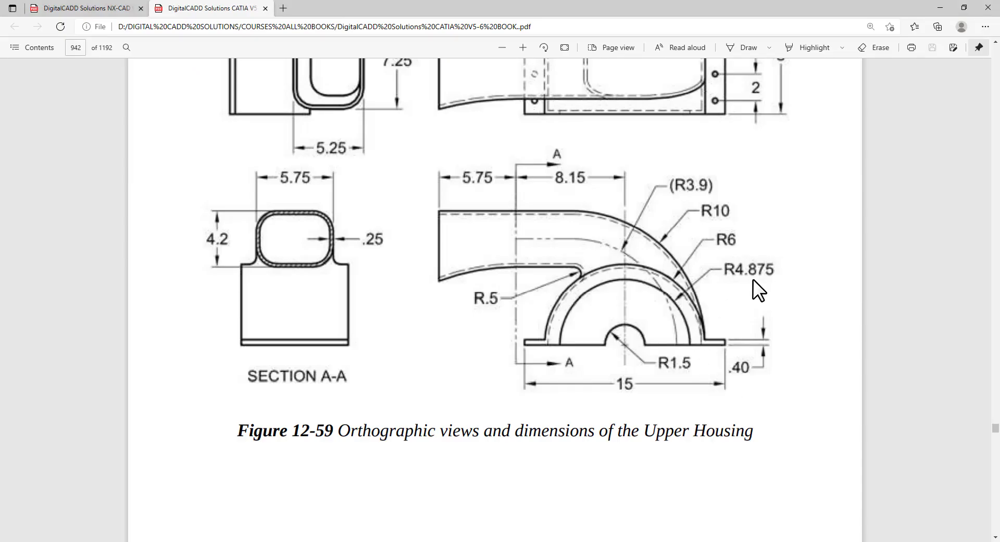
{"action": "key", "text": "alt+Tab"}
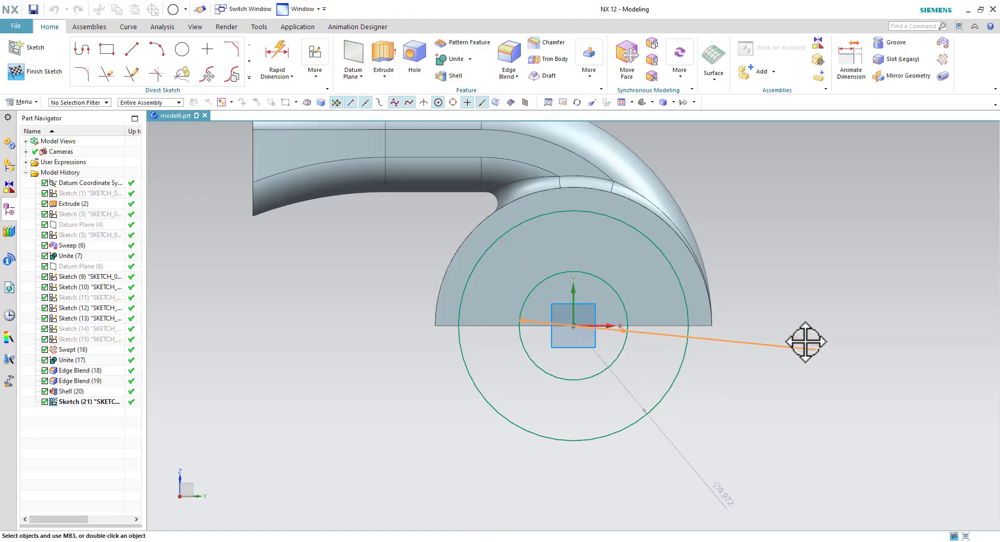
{"action": "double_click", "coordinate": [732, 499]}
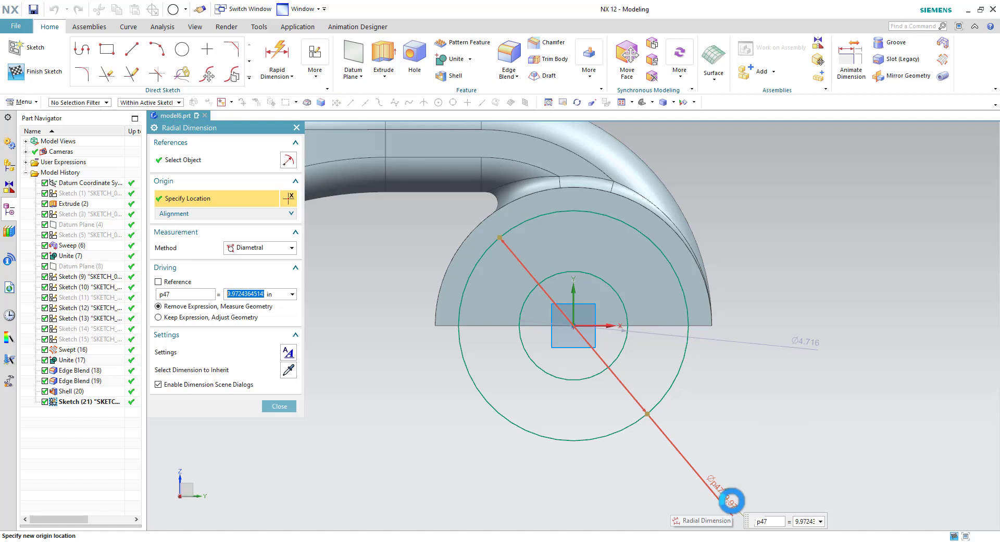
{"action": "left_click", "coordinate": [265, 250]}
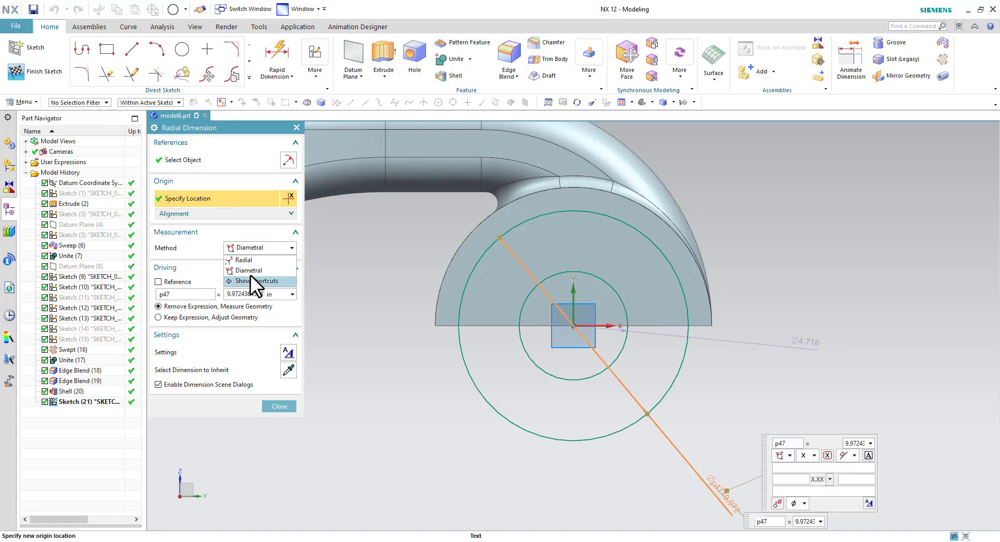
{"action": "left_click", "coordinate": [255, 259]}
{"action": "left_click", "coordinate": [250, 296]}
{"action": "type", "text": "4.875"}
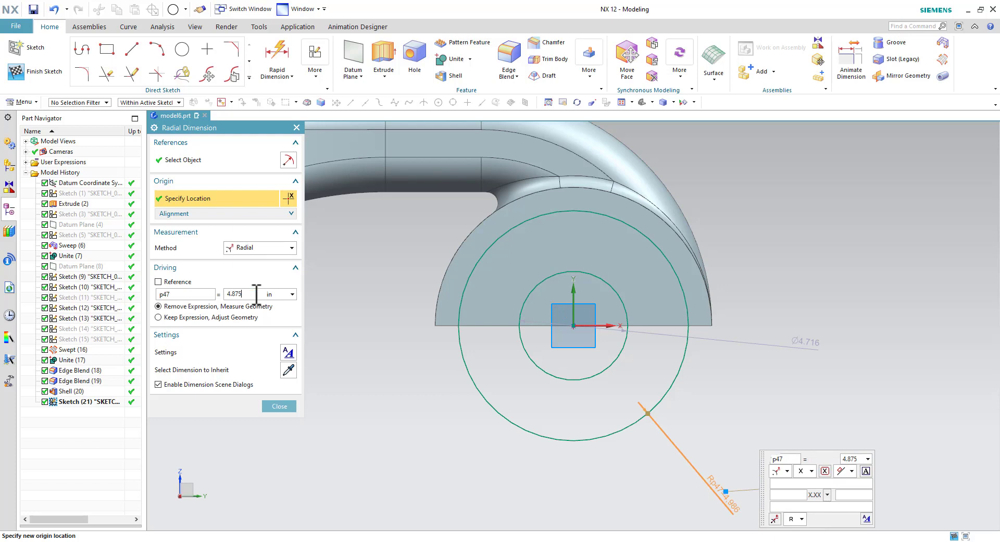
{"action": "key", "text": "Return"}
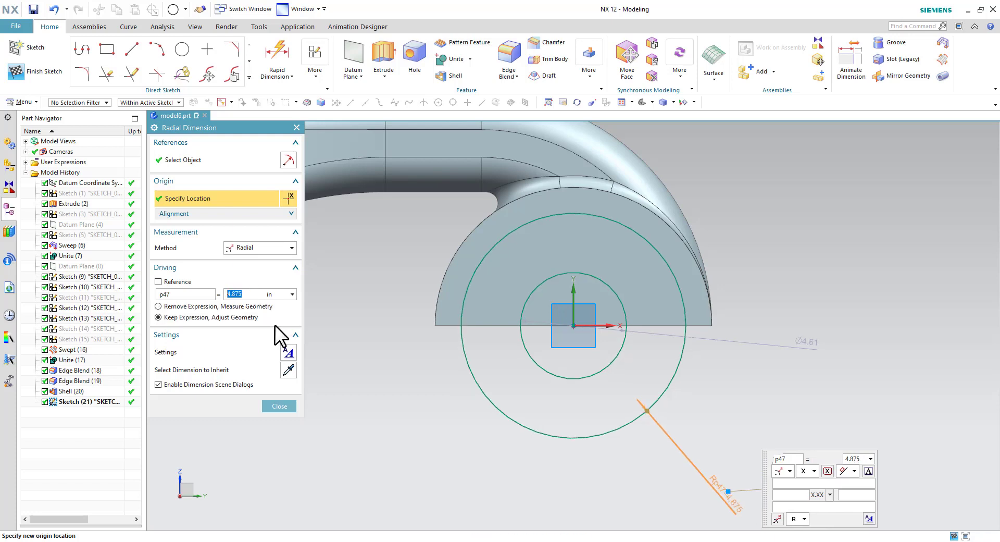
{"action": "left_click", "coordinate": [276, 406]}
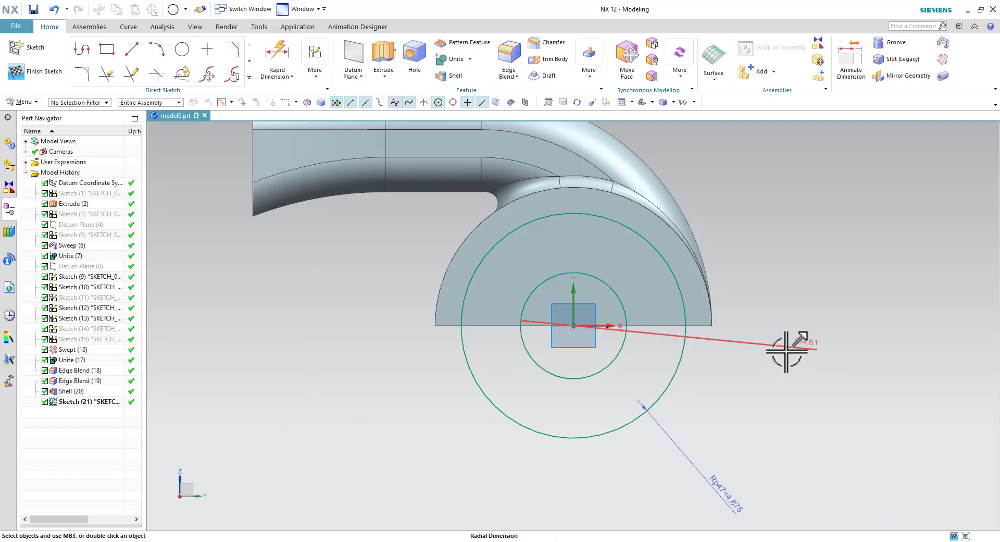
Set the inner circle's diameter to 3
{"action": "key", "text": "alt+Tab"}
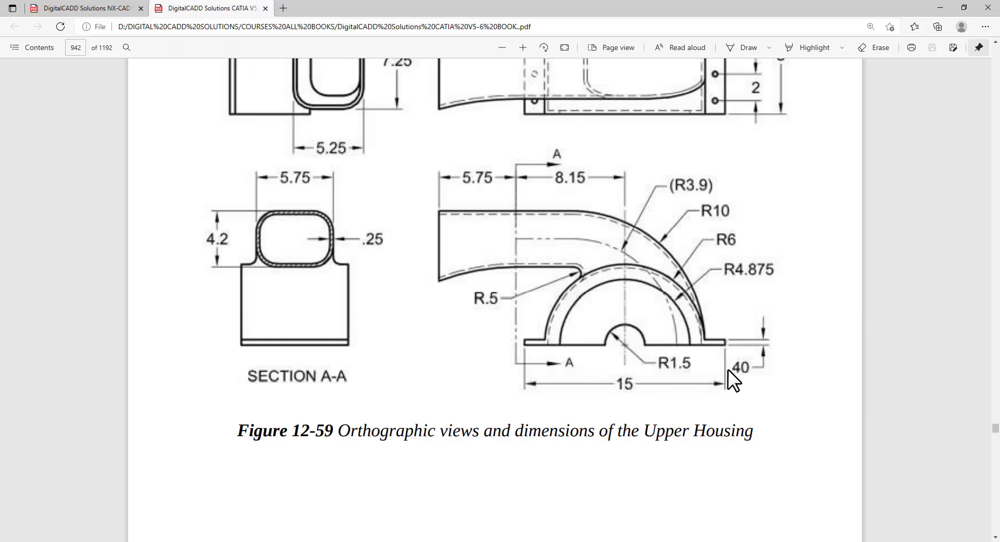
{"action": "key", "text": "alt+Tab"}
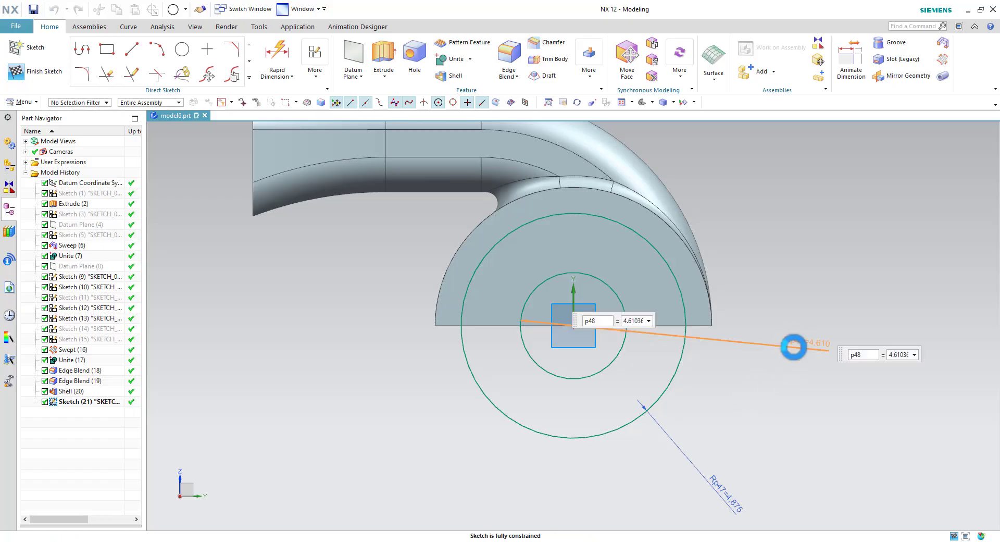
{"action": "type", "text": "3"}
{"action": "key", "text": "Return"}
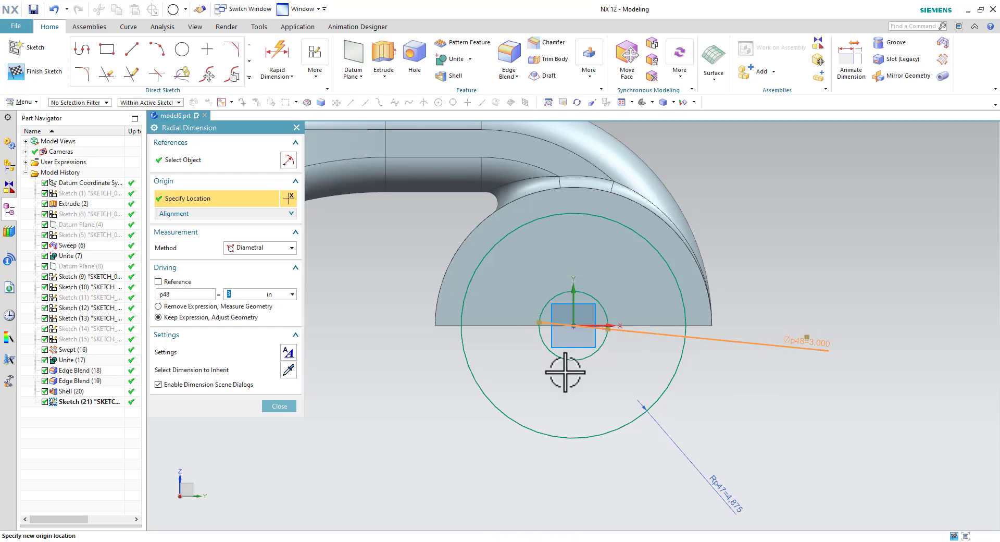
{"action": "left_click", "coordinate": [279, 406]}
Finish the sketch and extrude the half-disc region, leaving out the small inner region
{"action": "left_click", "coordinate": [28, 73]}
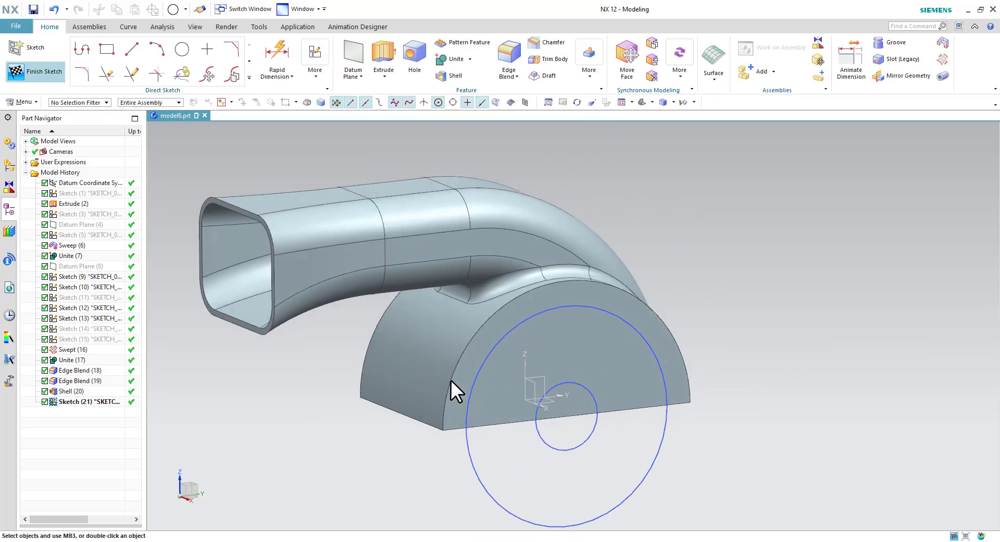
{"action": "mouse_move", "coordinate": [451, 388]}
{"action": "middle_mouse_down"}
{"action": "mouse_move", "coordinate": [631, 387]}
{"action": "mouse_move", "coordinate": [669, 415]}
{"action": "middle_mouse_up"}
{"action": "left_click", "coordinate": [178, 57]}
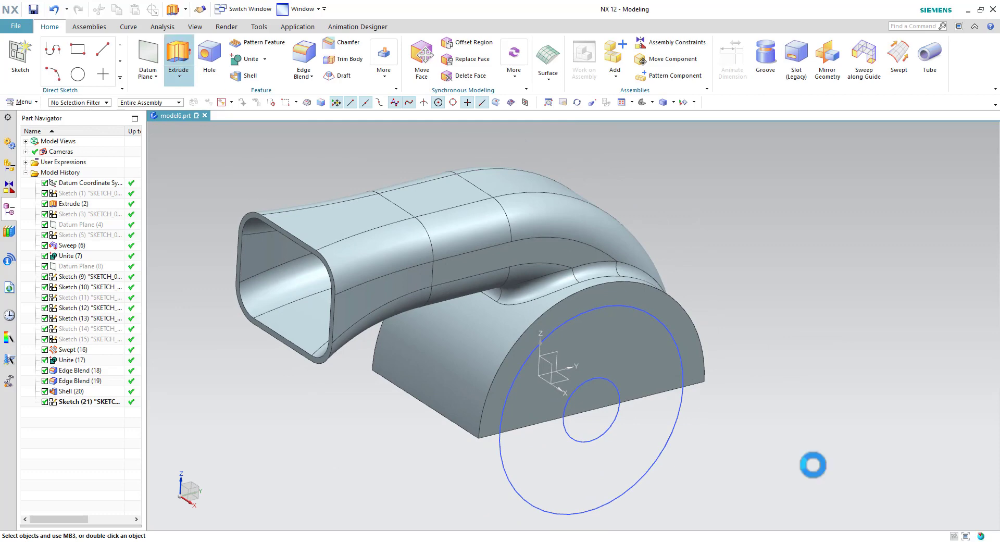
{"action": "mouse_move", "coordinate": [751, 425]}
{"action": "middle_mouse_down"}
{"action": "mouse_move", "coordinate": [788, 435]}
{"action": "mouse_move", "coordinate": [705, 447]}
{"action": "middle_mouse_up"}
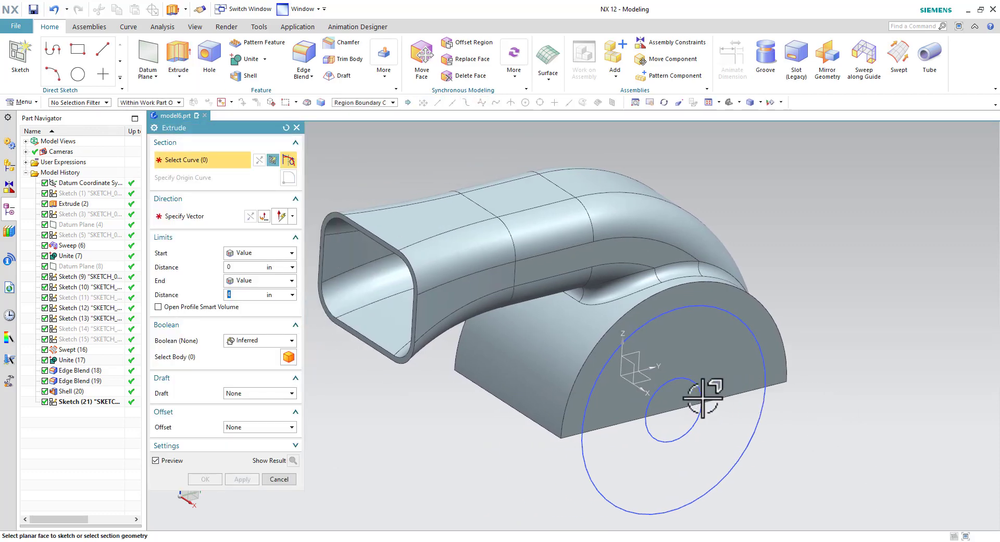
{"action": "left_click", "coordinate": [695, 360]}
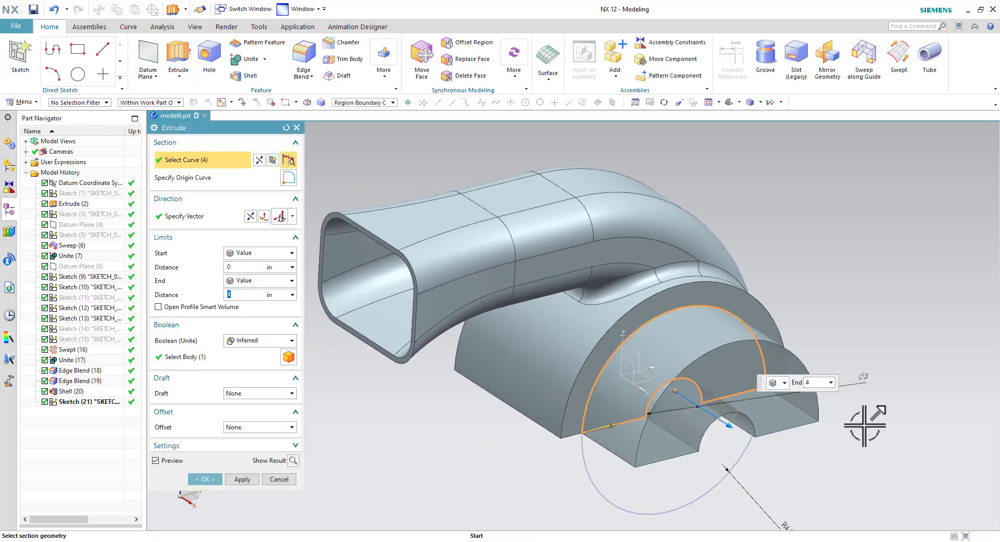
{"action": "middle_click_drag", "start_coordinate": [866, 424], "coordinate": [856, 385]}
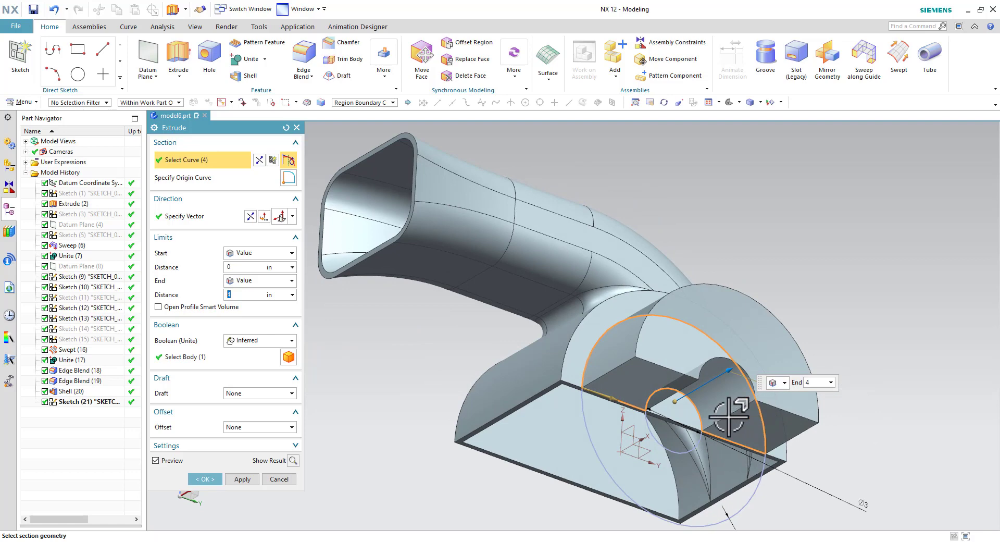
{"action": "left_click", "coordinate": [687, 406]}
Reverse the extrusion into the body with a 0.25 end distance and set it to Subtract
{"action": "left_click", "coordinate": [249, 216]}
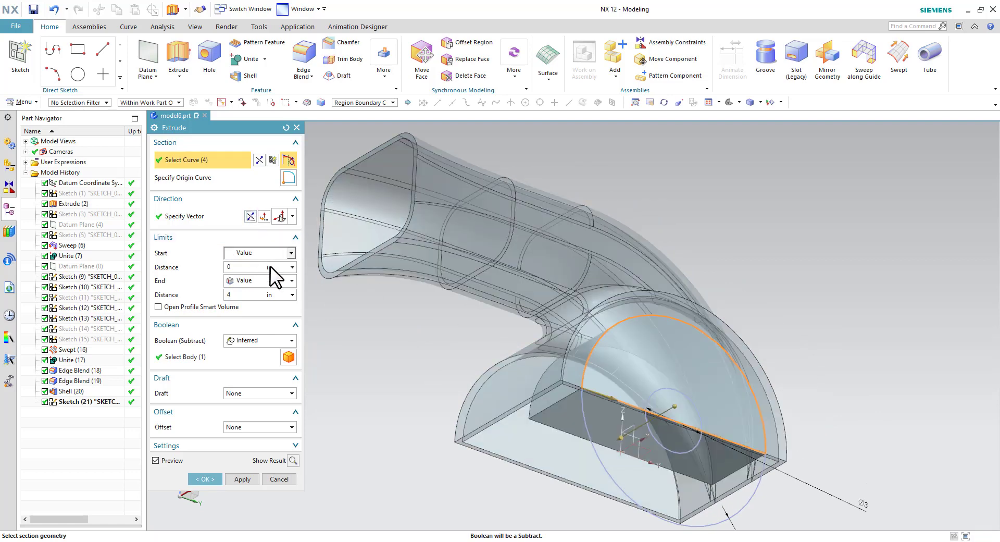
{"action": "double_click", "coordinate": [251, 297]}
{"action": "type", "text": "0.2"}
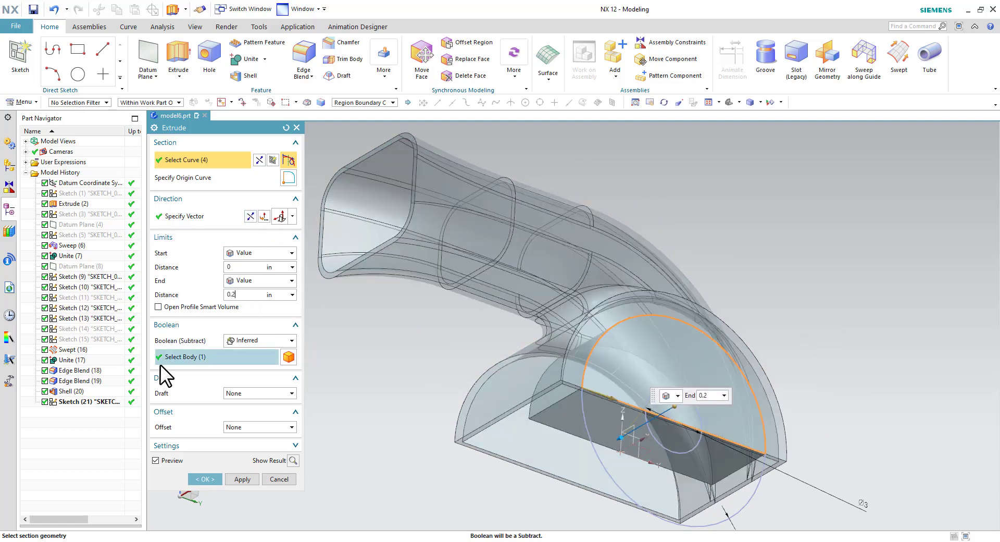
{"action": "type", "text": "5"}
{"action": "key", "text": "Return"}
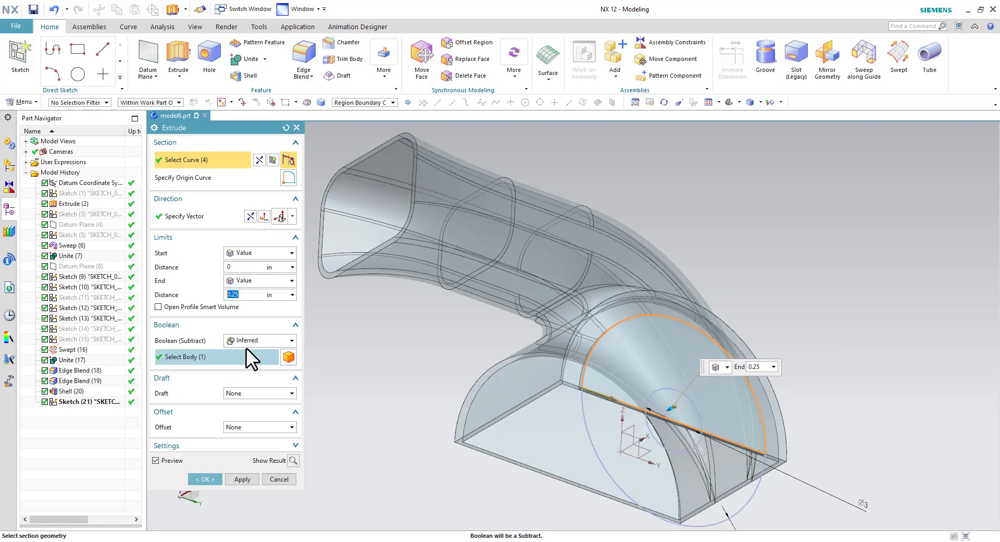
{"action": "left_click", "coordinate": [248, 341]}
{"action": "left_click", "coordinate": [243, 371]}
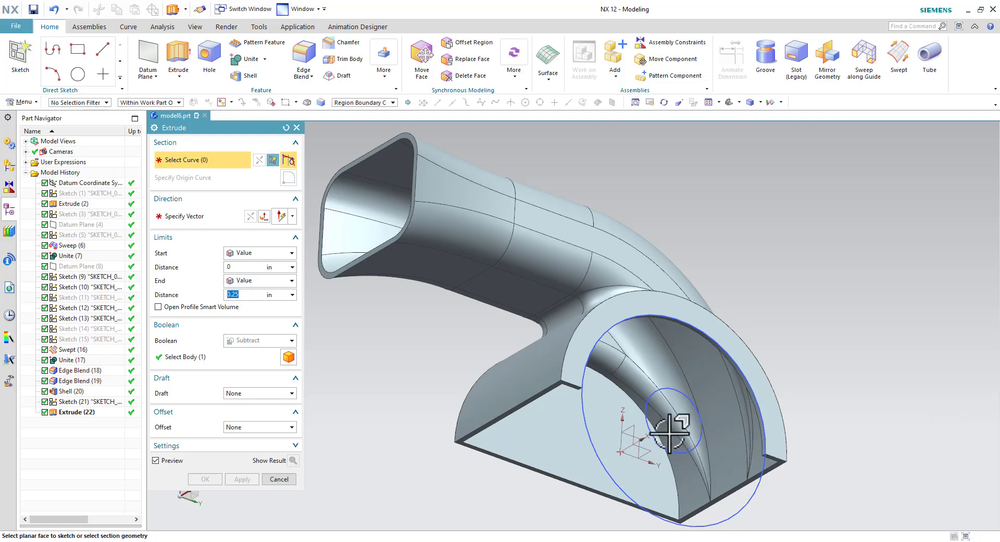
Cut the small 3 in circle through the base, hide the sketch circles, and inspect the housing
{"action": "left_click", "coordinate": [660, 423]}
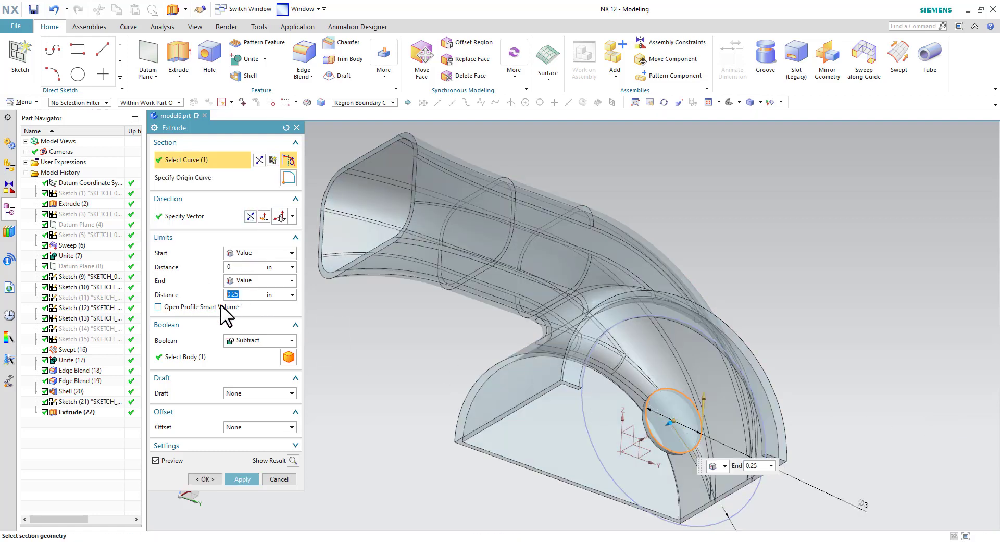
{"action": "type", "text": "8"}
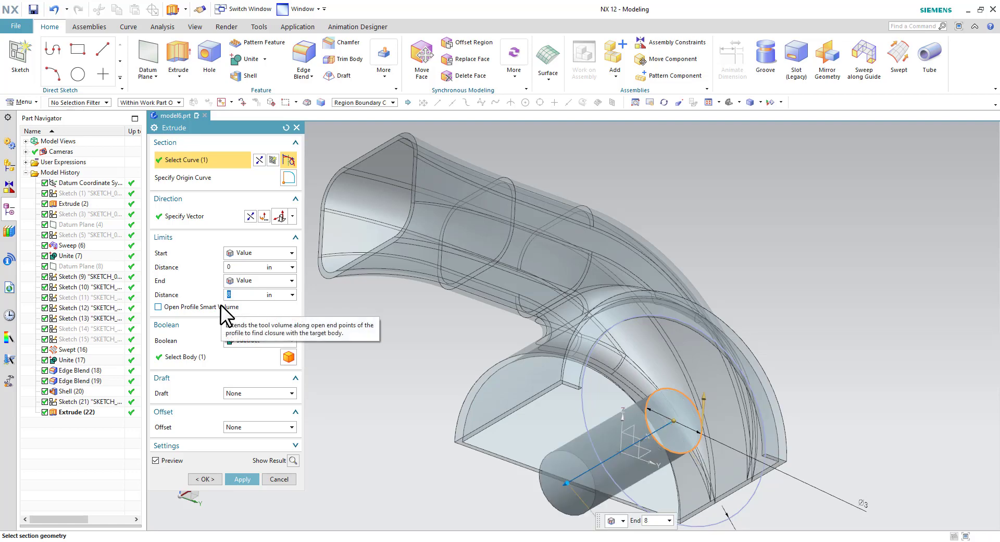
{"action": "left_click", "coordinate": [206, 479]}
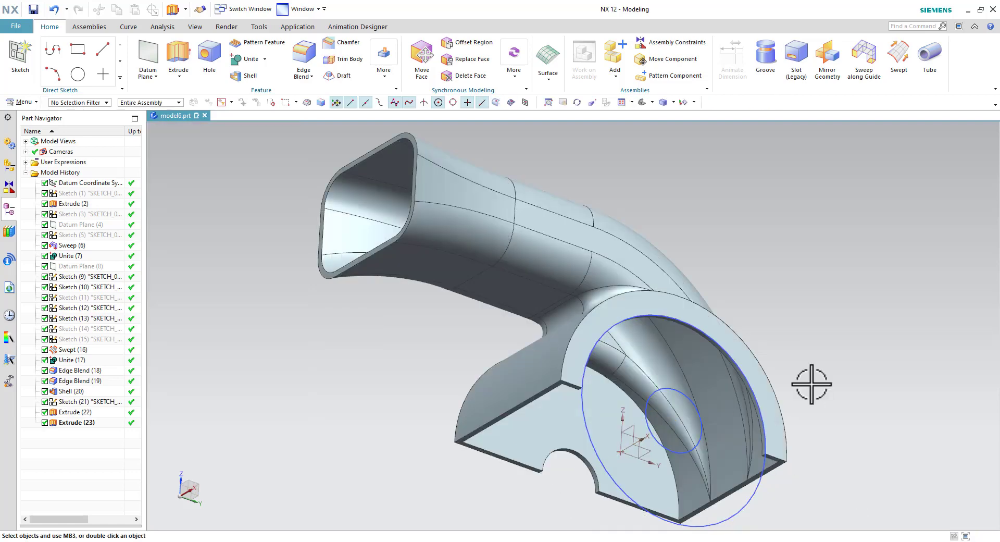
{"action": "mouse_move", "coordinate": [814, 383]}
{"action": "middle_mouse_down"}
{"action": "mouse_move", "coordinate": [844, 361]}
{"action": "mouse_move", "coordinate": [796, 390]}
{"action": "mouse_move", "coordinate": [776, 445]}
{"action": "middle_mouse_up"}
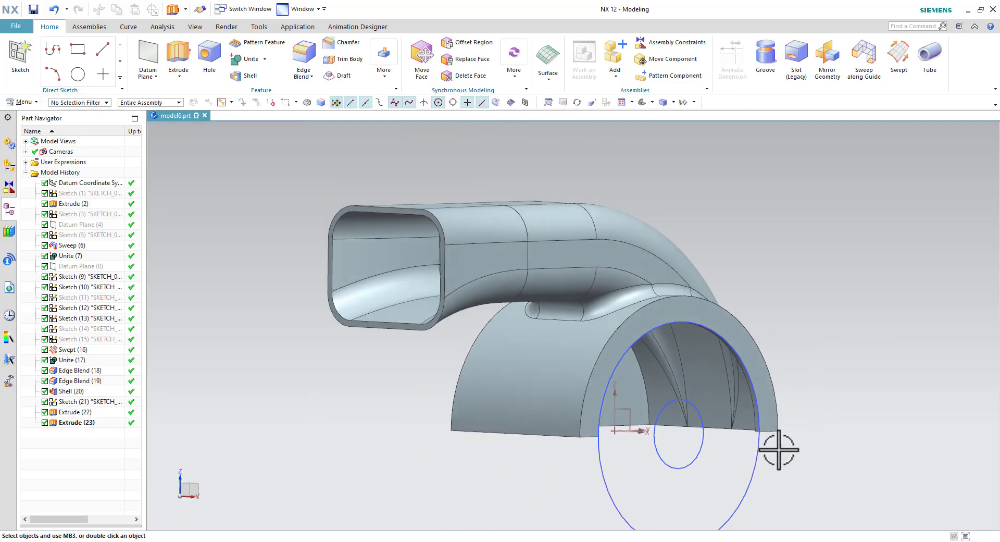
{"action": "left_click", "coordinate": [756, 461]}
{"action": "left_click", "coordinate": [848, 442]}
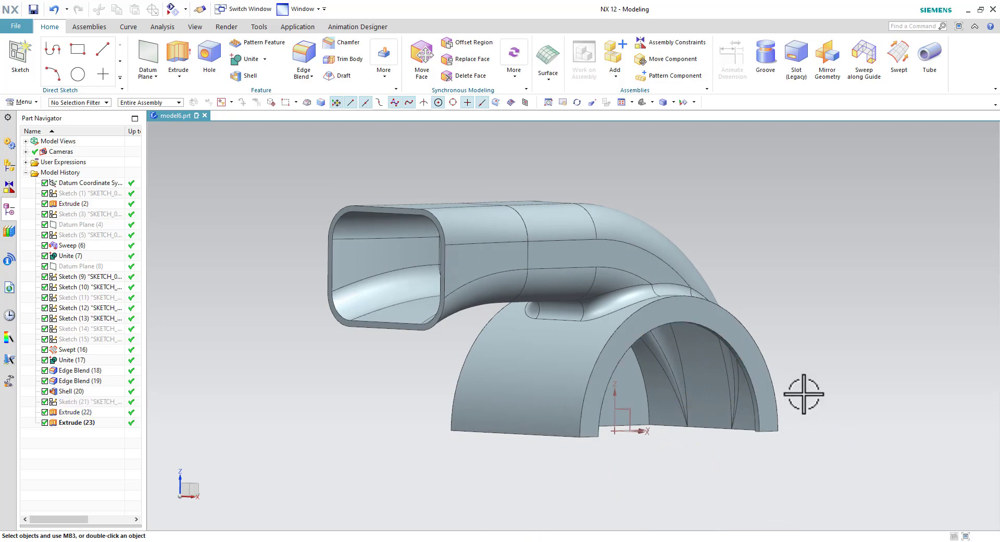
{"action": "mouse_move", "coordinate": [803, 394]}
{"action": "middle_mouse_down"}
{"action": "mouse_move", "coordinate": [741, 327]}
{"action": "mouse_move", "coordinate": [792, 405]}
{"action": "mouse_move", "coordinate": [647, 323]}
{"action": "mouse_move", "coordinate": [680, 353]}
{"action": "mouse_move", "coordinate": [749, 329]}
{"action": "mouse_move", "coordinate": [709, 351]}
{"action": "mouse_move", "coordinate": [756, 359]}
{"action": "mouse_move", "coordinate": [714, 381]}
{"action": "mouse_move", "coordinate": [705, 345]}
{"action": "mouse_move", "coordinate": [665, 297]}
{"action": "mouse_move", "coordinate": [694, 404]}
{"action": "mouse_move", "coordinate": [729, 383]}
{"action": "middle_mouse_up"}
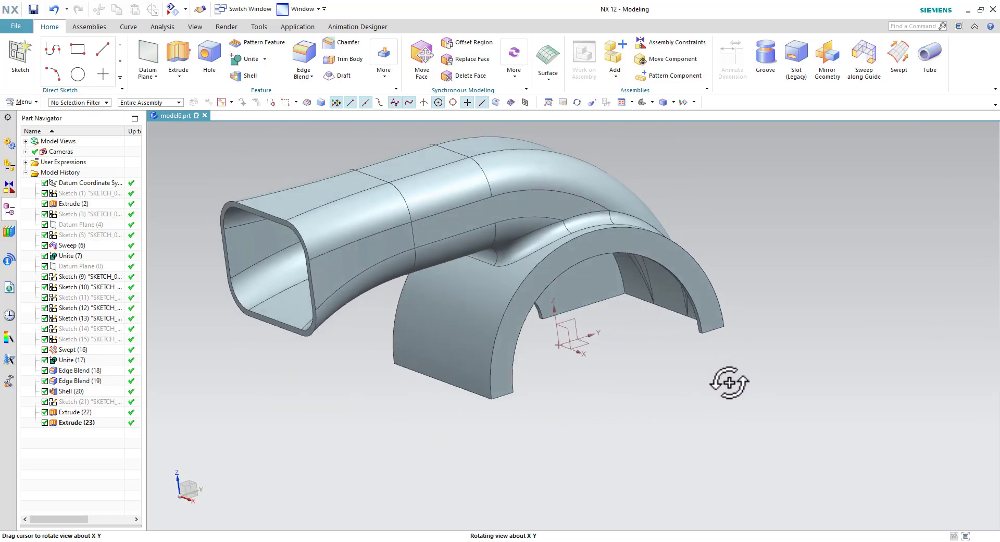
{"action": "mouse_move", "coordinate": [634, 383]}
{"action": "middle_mouse_down"}
{"action": "mouse_move", "coordinate": [616, 419]}
{"action": "mouse_move", "coordinate": [629, 383]}
{"action": "middle_mouse_up"}
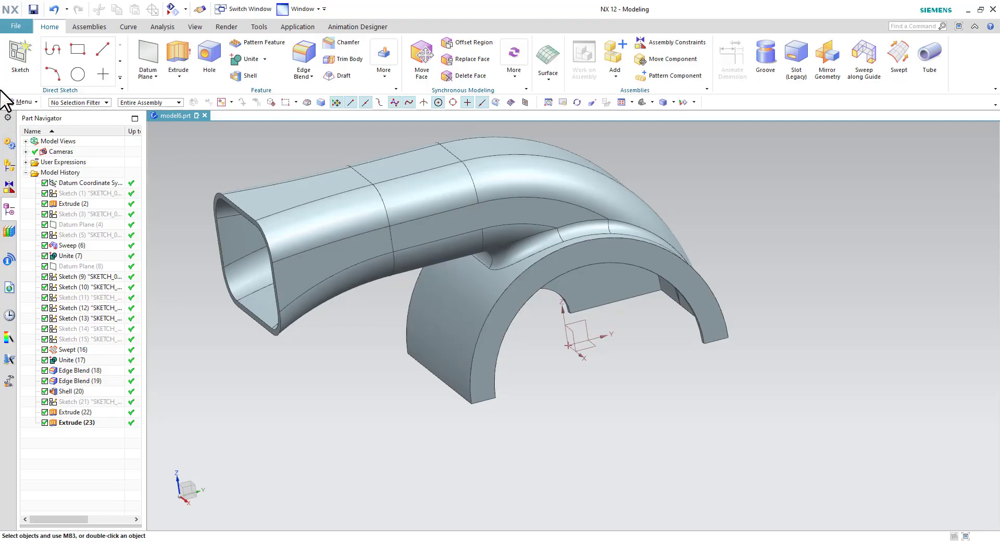
Start a sketch on the base face and draw a rectangle spanning past both sides of the base
{"action": "left_click", "coordinate": [20, 57]}
{"action": "left_click", "coordinate": [577, 341]}
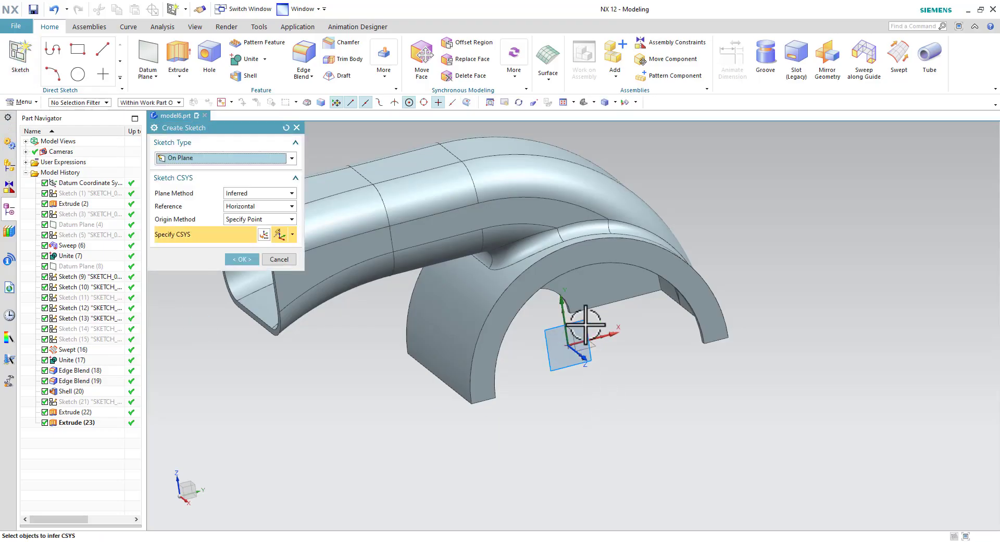
{"action": "left_click", "coordinate": [243, 259]}
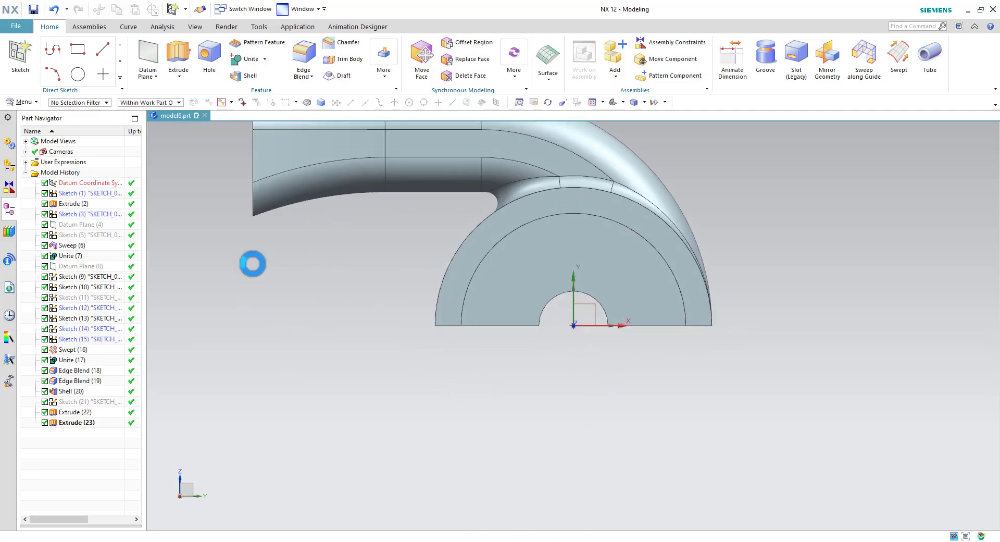
{"action": "left_click", "coordinate": [107, 50]}
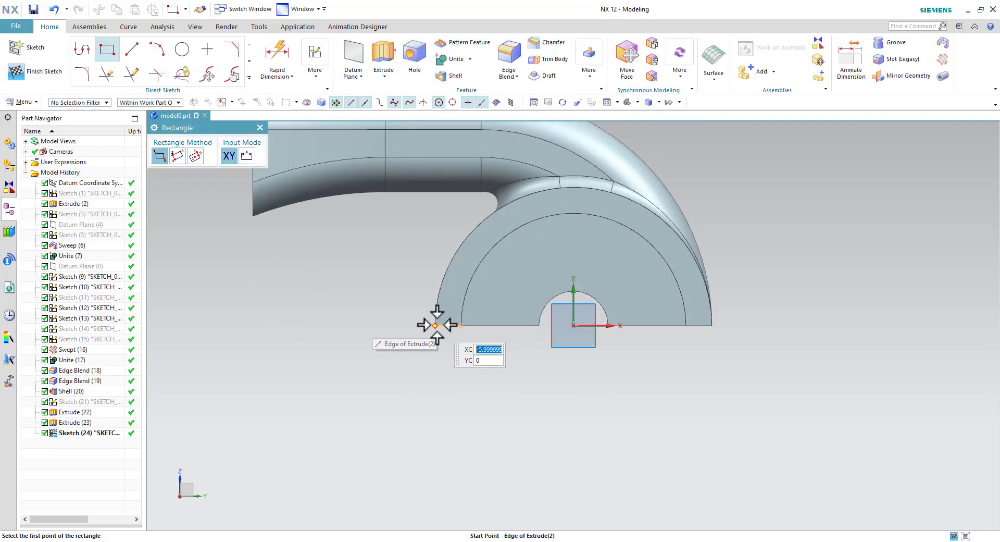
{"action": "left_click", "coordinate": [371, 327]}
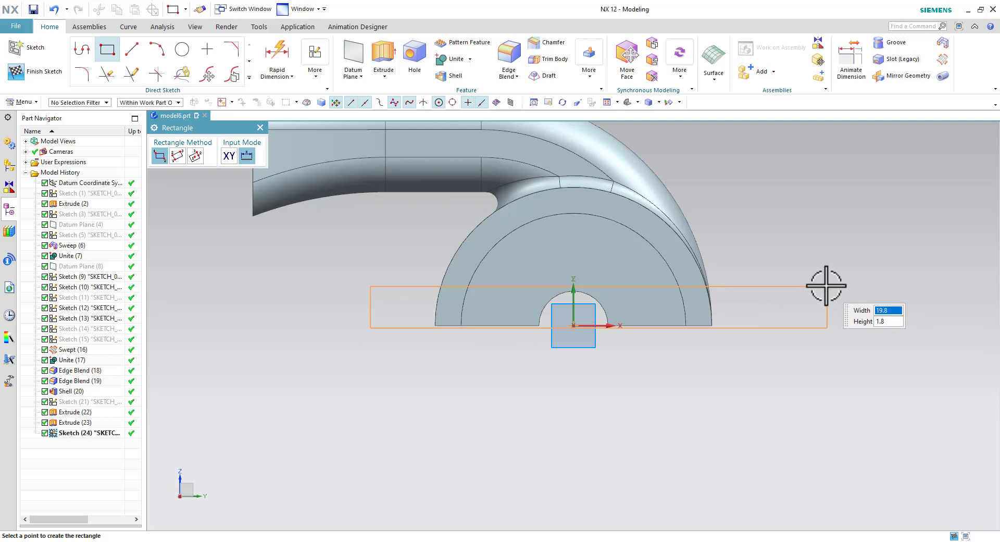
{"action": "left_click", "coordinate": [845, 286]}
{"action": "key", "text": "Escape"}
Make the rectangle's bottom line collinear with the sketch's horizontal axis
{"action": "right_click", "coordinate": [794, 168]}
{"action": "left_click", "coordinate": [815, 194]}
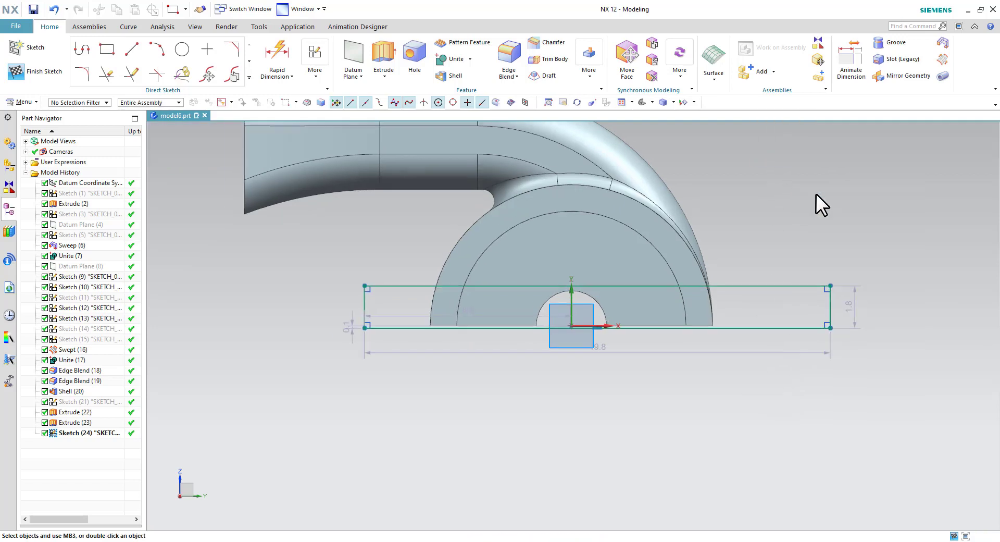
{"action": "scroll", "coordinate": [625, 313], "scroll_direction": "up", "scroll_amount": 2}
{"action": "scroll", "coordinate": [571, 335], "scroll_direction": "up", "scroll_amount": 2}
{"action": "scroll", "coordinate": [517, 326], "scroll_direction": "up", "scroll_amount": 2}
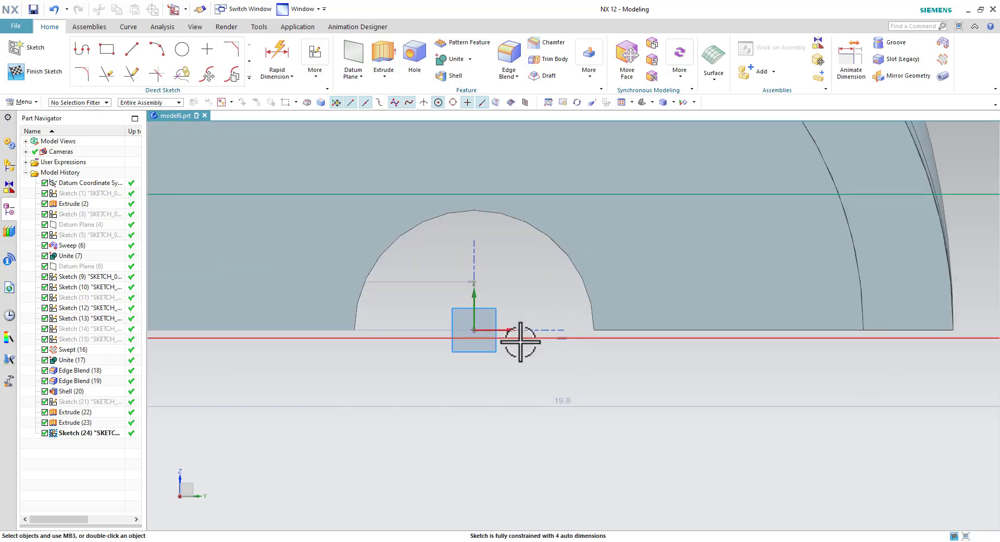
{"action": "left_click", "coordinate": [511, 329]}
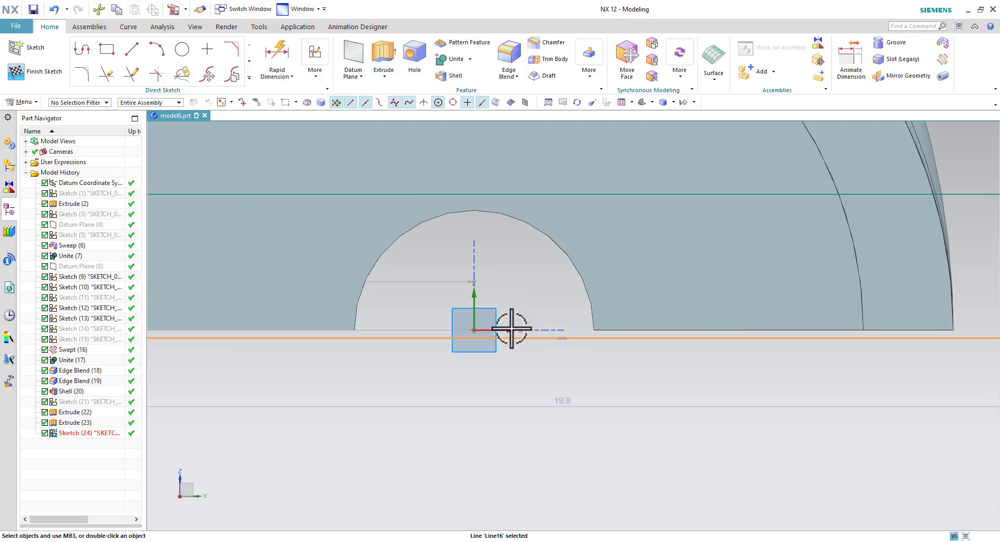
{"action": "left_click", "coordinate": [518, 329]}
{"action": "left_click", "coordinate": [643, 312]}
Make the rectangle's left and right edges symmetric about the vertical axis, then check the reference drawing
{"action": "scroll", "coordinate": [583, 370], "scroll_direction": "down", "scroll_amount": 5}
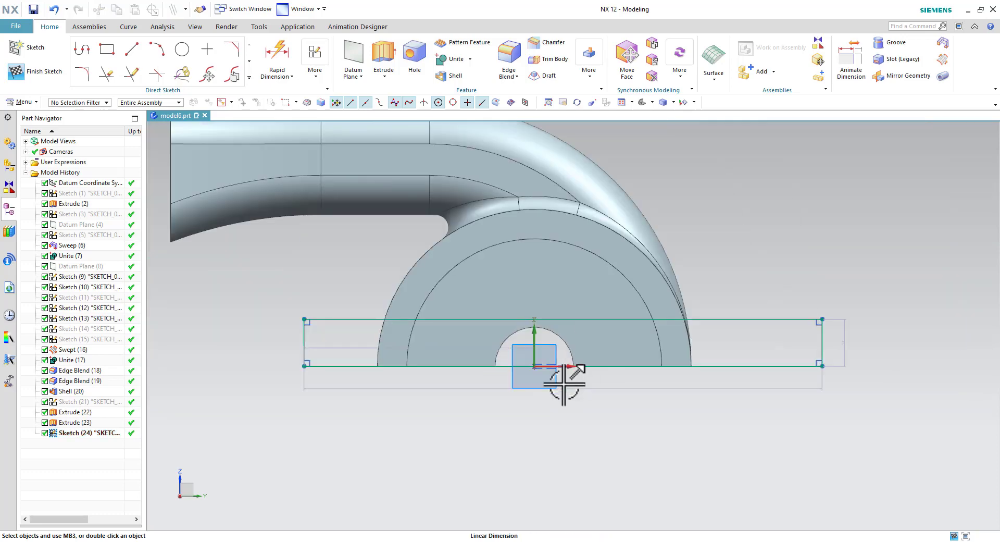
{"action": "scroll", "coordinate": [537, 391], "scroll_direction": "down", "scroll_amount": 1}
{"action": "scroll", "coordinate": [513, 394], "scroll_direction": "up", "scroll_amount": 2}
{"action": "left_click", "coordinate": [316, 65]}
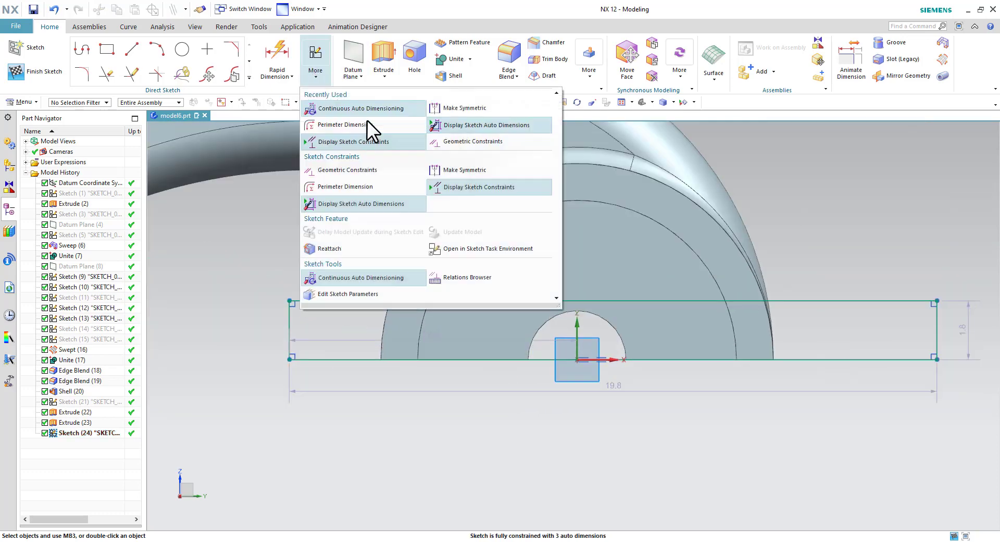
{"action": "left_click", "coordinate": [474, 108]}
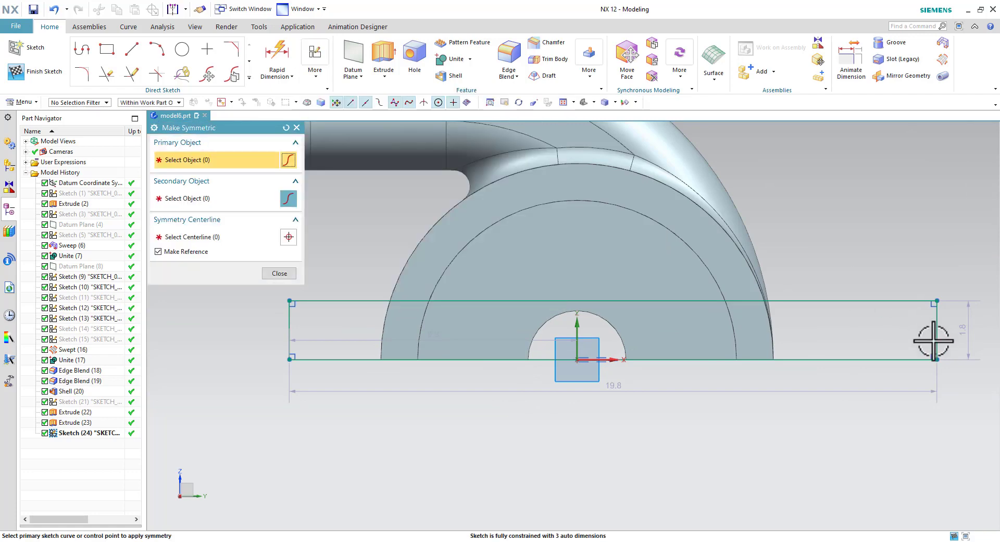
{"action": "left_click", "coordinate": [934, 344]}
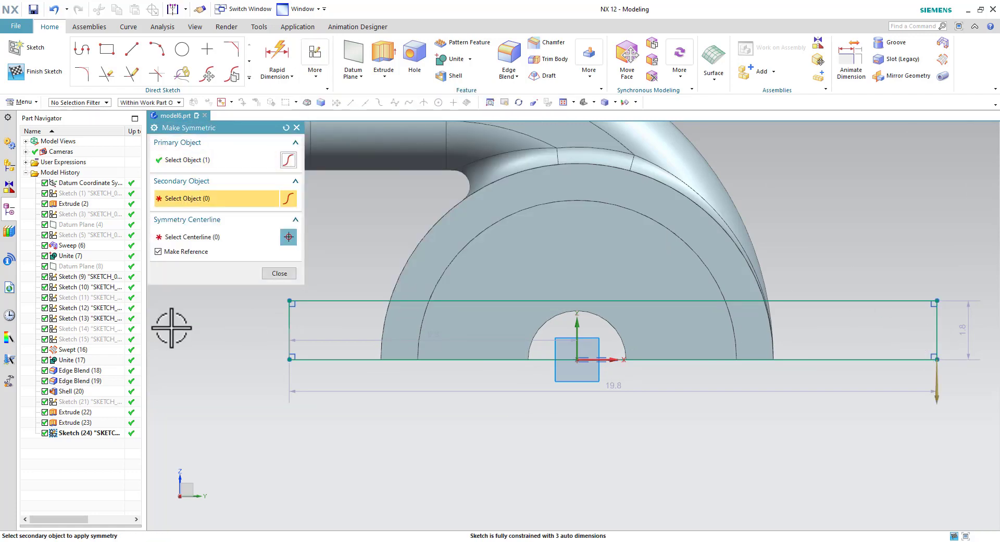
{"action": "left_click", "coordinate": [290, 342]}
{"action": "left_click", "coordinate": [575, 323]}
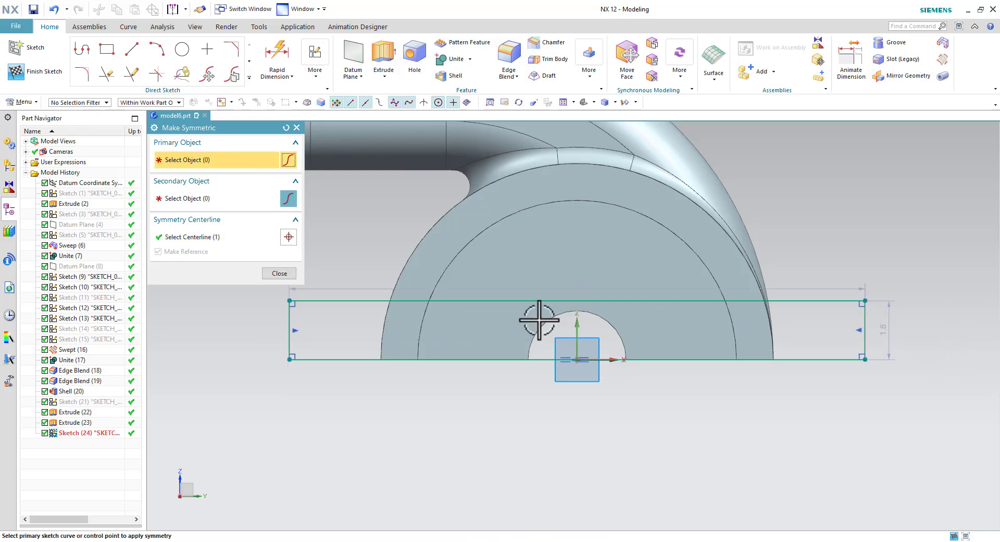
{"action": "left_click", "coordinate": [279, 273]}
{"action": "key", "text": "alt+Tab"}
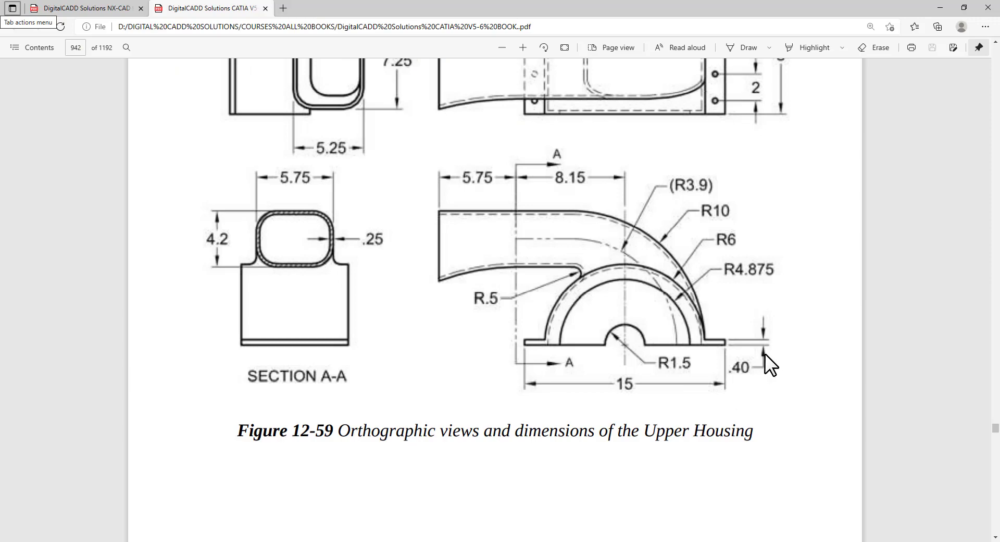
{"action": "key", "text": "alt+Tab"}
Dimension the rectangle's width to 15, checking the flange thickness on the drawing
{"action": "left_click", "coordinate": [279, 47]}
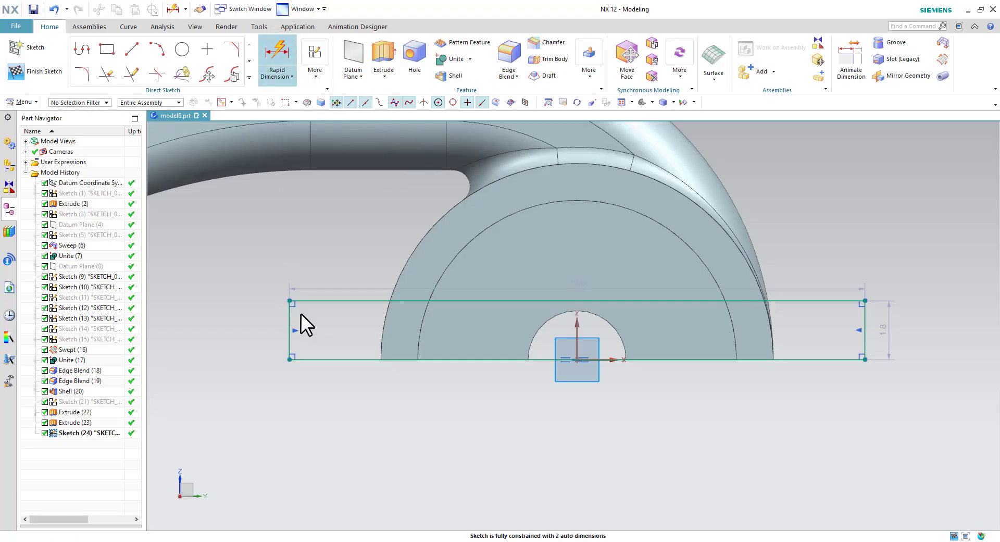
{"action": "scroll", "coordinate": [424, 426], "scroll_direction": "down", "scroll_amount": 2}
{"action": "left_click", "coordinate": [341, 371]}
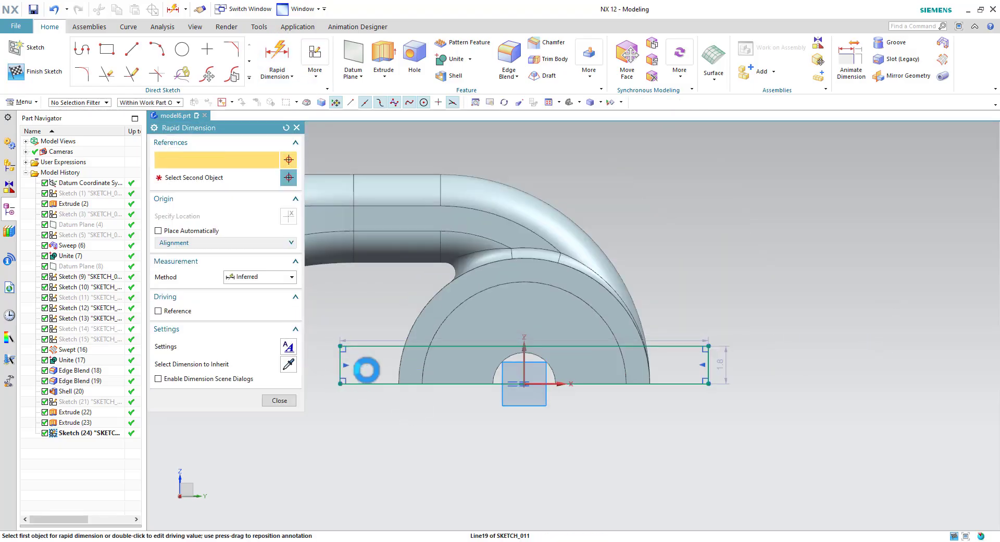
{"action": "left_click", "coordinate": [706, 364]}
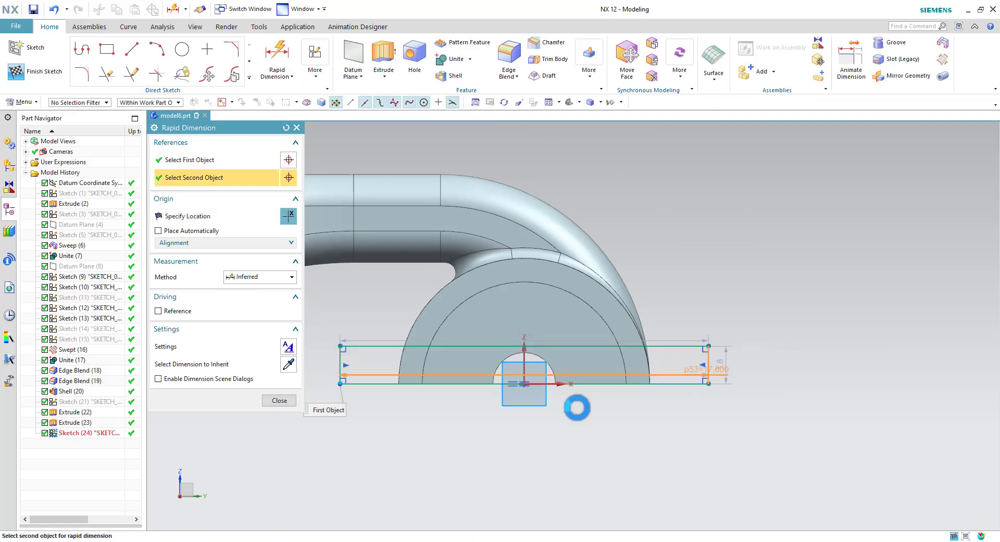
{"action": "left_click", "coordinate": [547, 429]}
{"action": "type", "text": "15"}
{"action": "key", "text": "Return"}
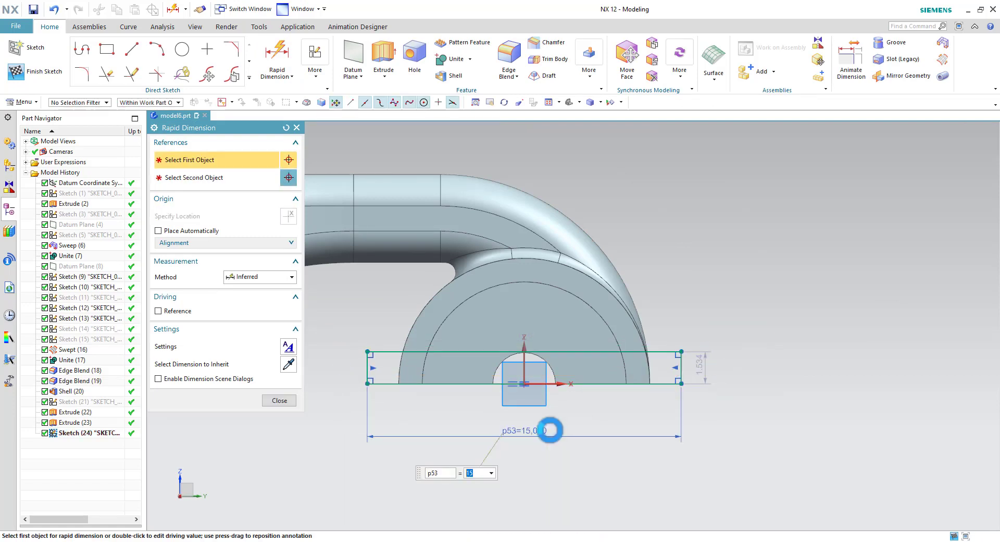
{"action": "key", "text": "alt+Tab"}
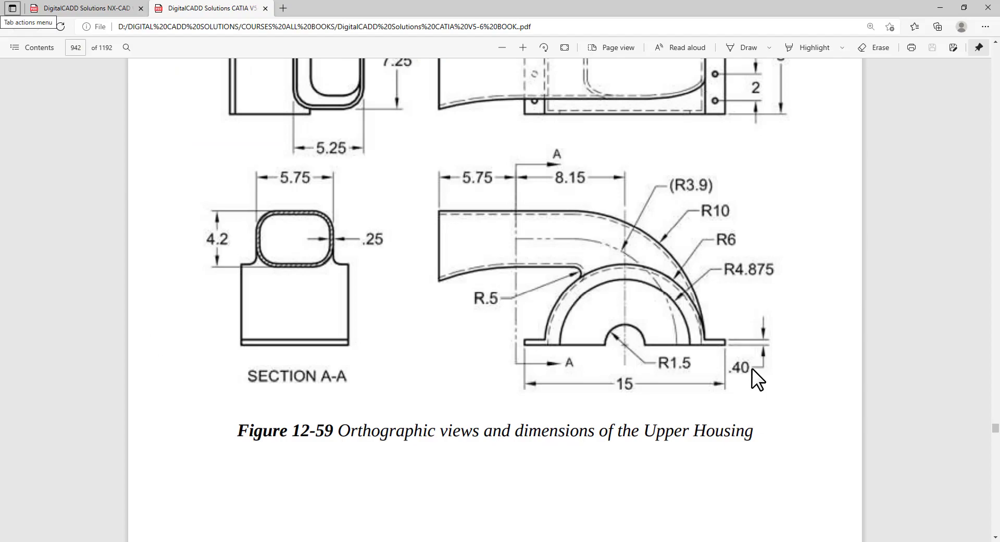
{"action": "key", "text": "alt+Tab"}
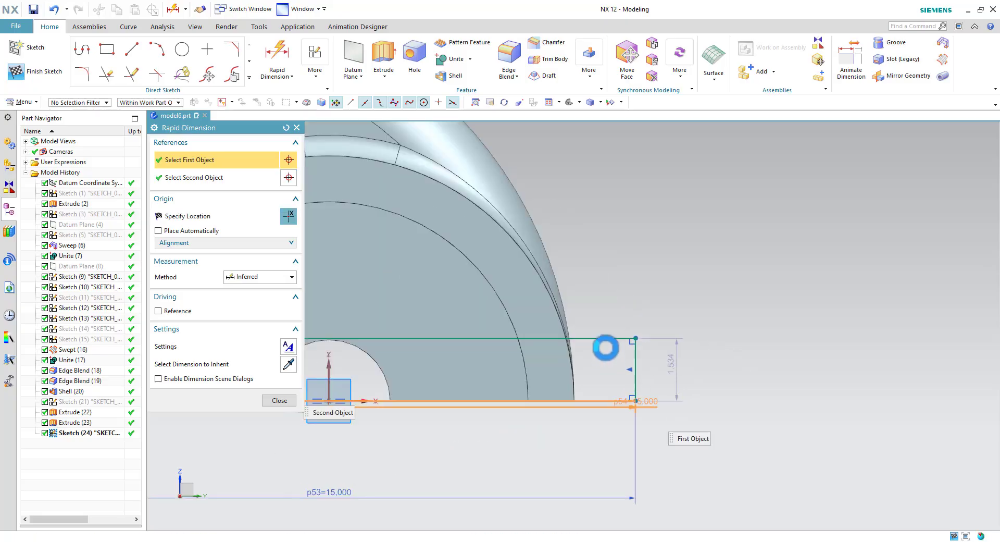
Dimension the rectangle's height to 0.4
{"action": "left_click", "coordinate": [607, 339]}
{"action": "left_click", "coordinate": [717, 373]}
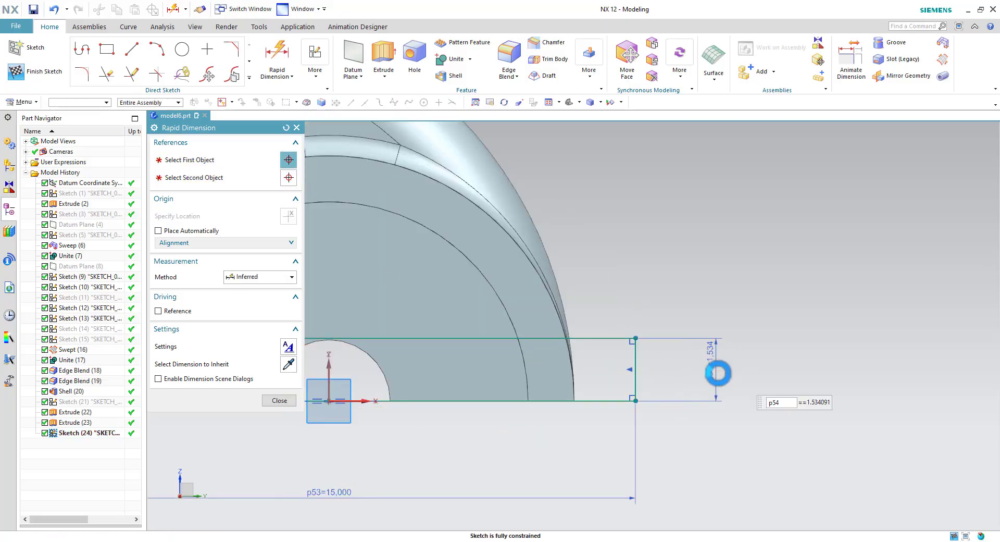
{"action": "type", "text": "0.4"}
{"action": "key", "text": "Return"}
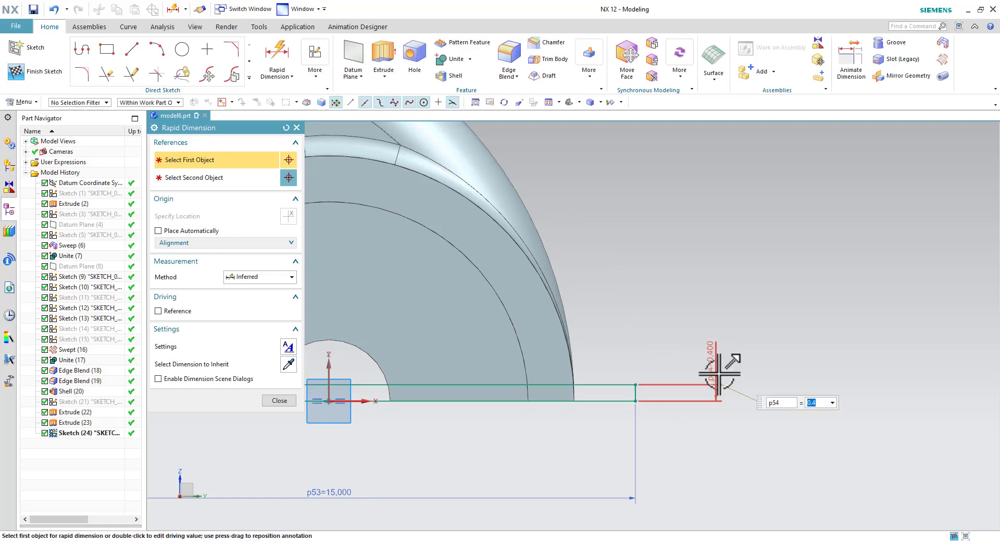
{"action": "left_click", "coordinate": [279, 400]}
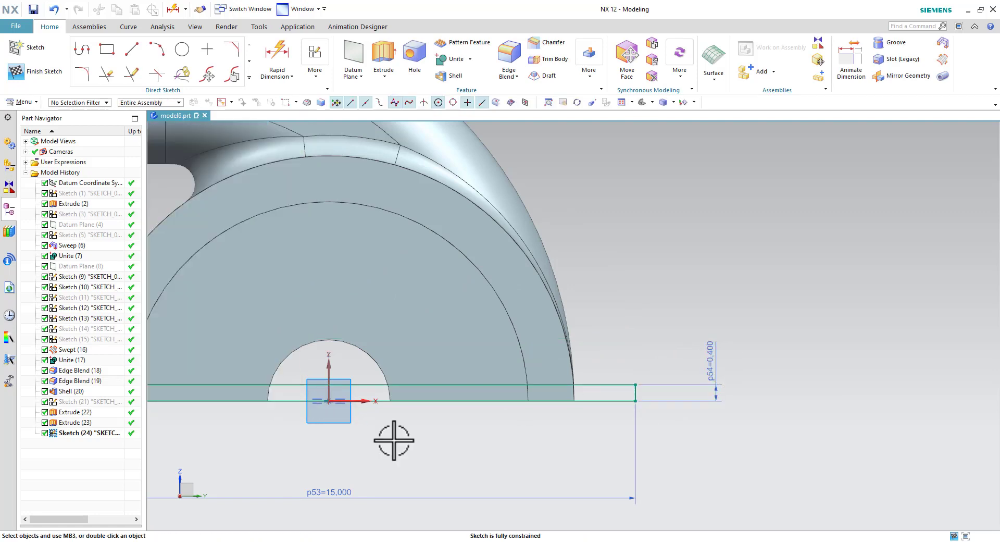
Project the base's outer arc edge into the sketch and finish the sketch
{"action": "middle_click_drag", "start_coordinate": [394, 440], "coordinate": [515, 460], "text": "shift"}
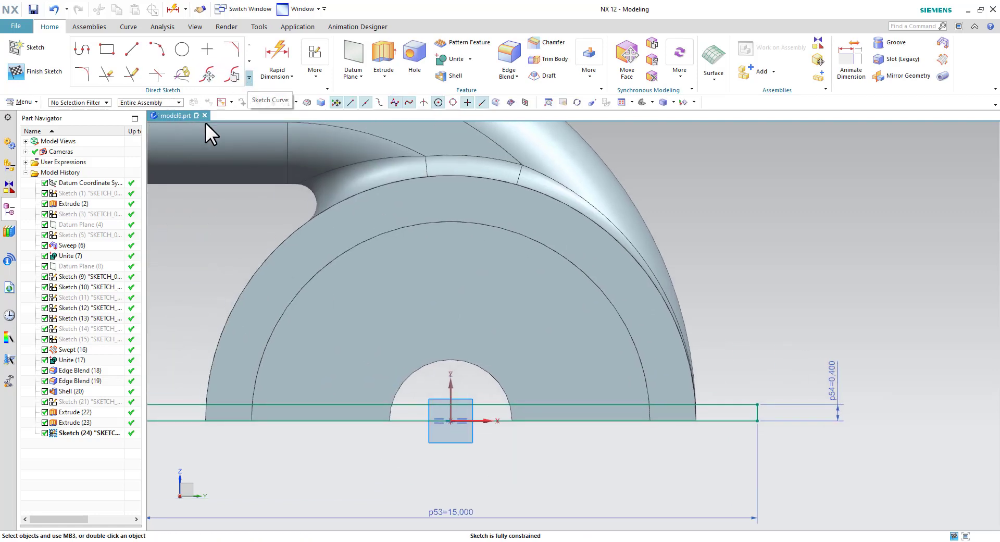
{"action": "left_click", "coordinate": [156, 182]}
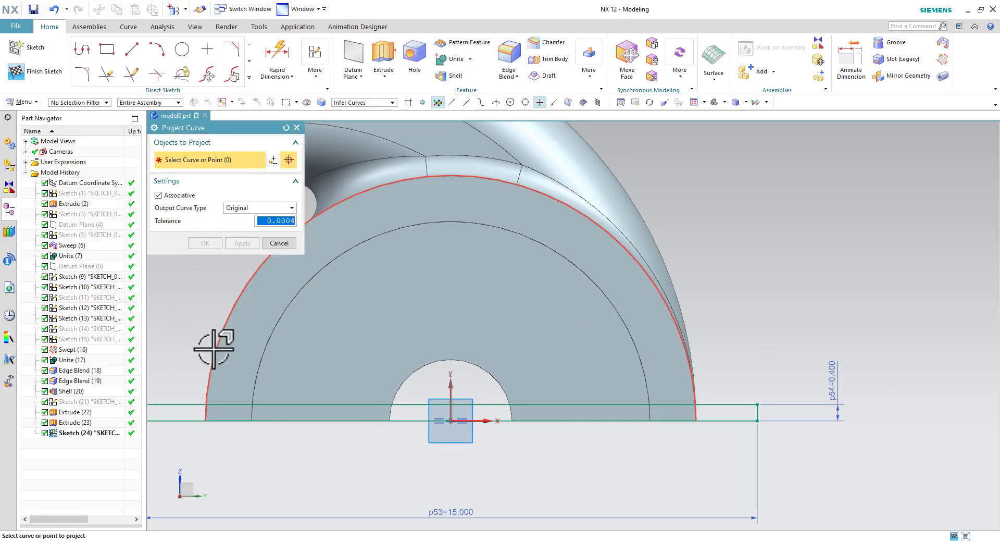
{"action": "left_click", "coordinate": [215, 340]}
{"action": "left_click", "coordinate": [205, 244]}
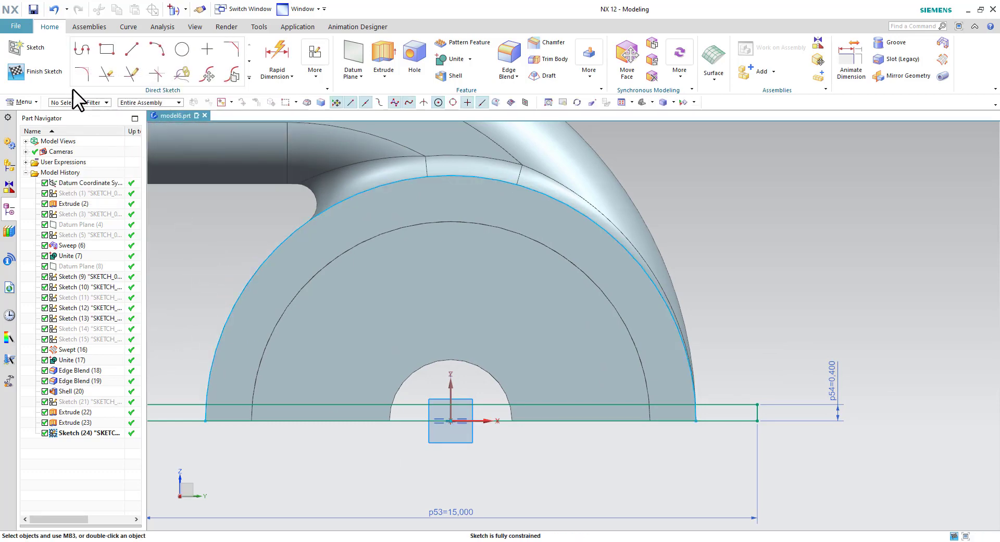
{"action": "left_click", "coordinate": [62, 79]}
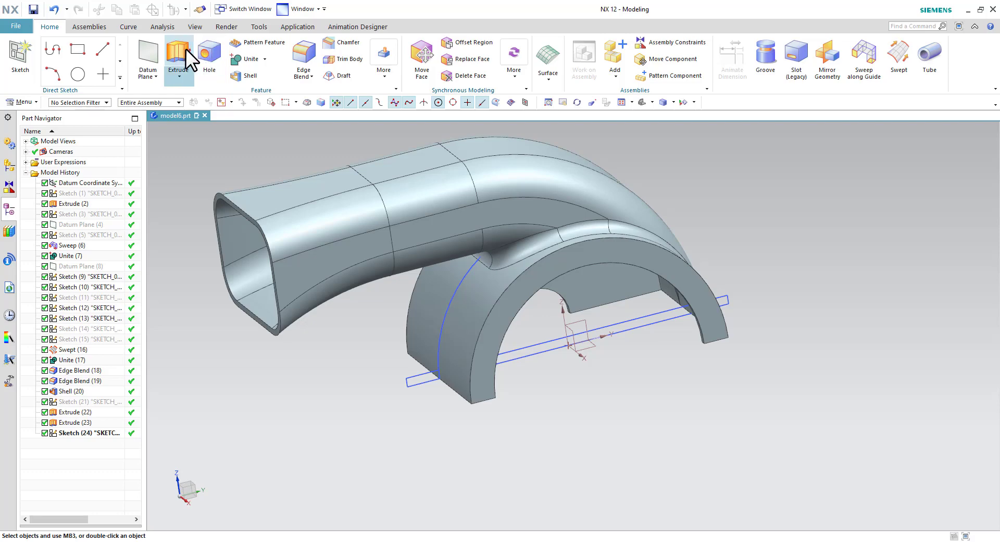
Extrude both flange rectangles 4 in symmetrically, united with the housing body, and view the flange
{"action": "left_click", "coordinate": [177, 55]}
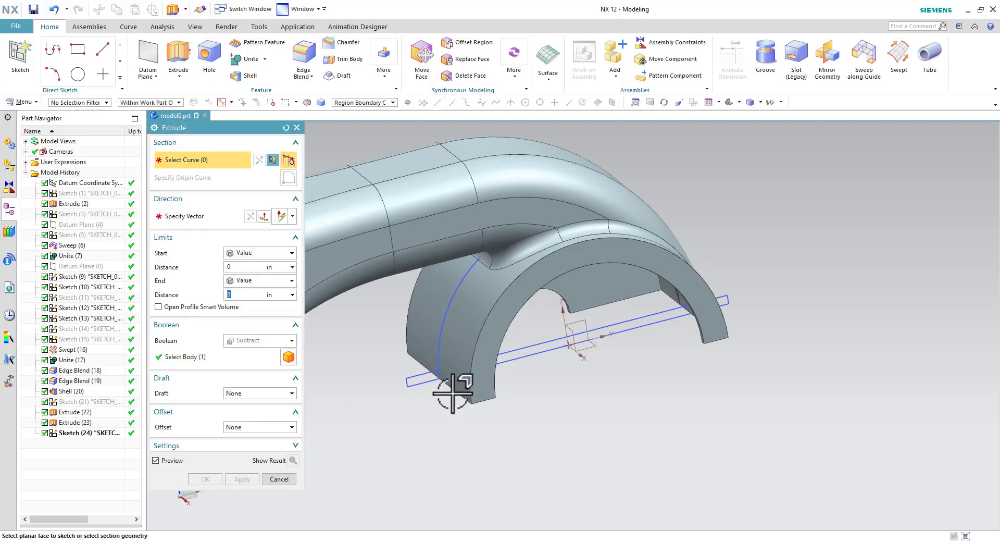
{"action": "left_click", "coordinate": [414, 379]}
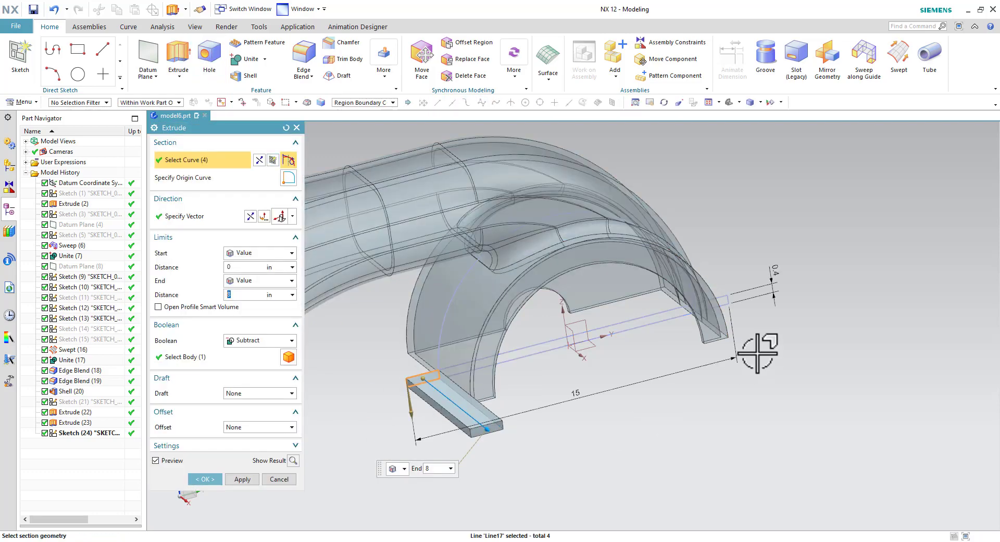
{"action": "left_click", "coordinate": [718, 299]}
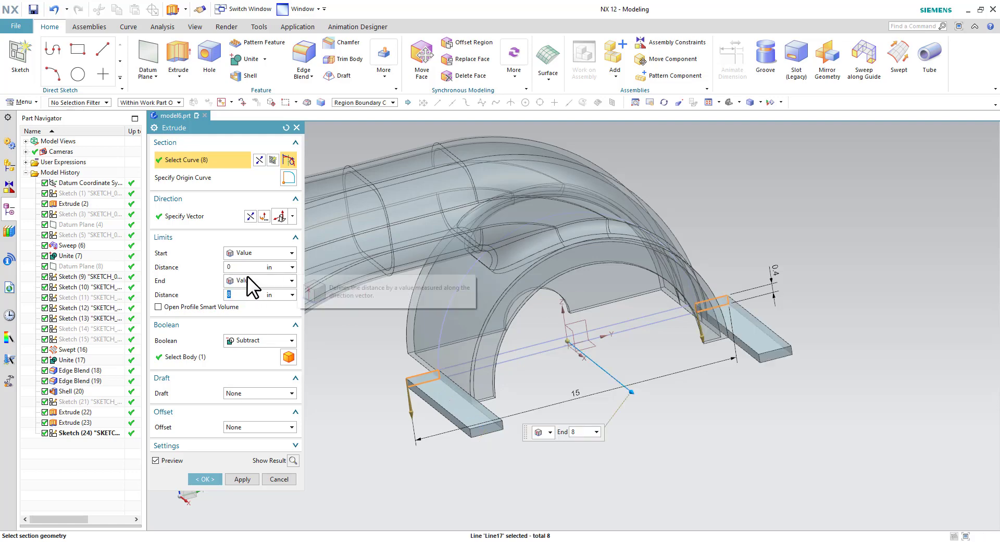
{"action": "left_click", "coordinate": [246, 276]}
{"action": "left_click", "coordinate": [244, 302]}
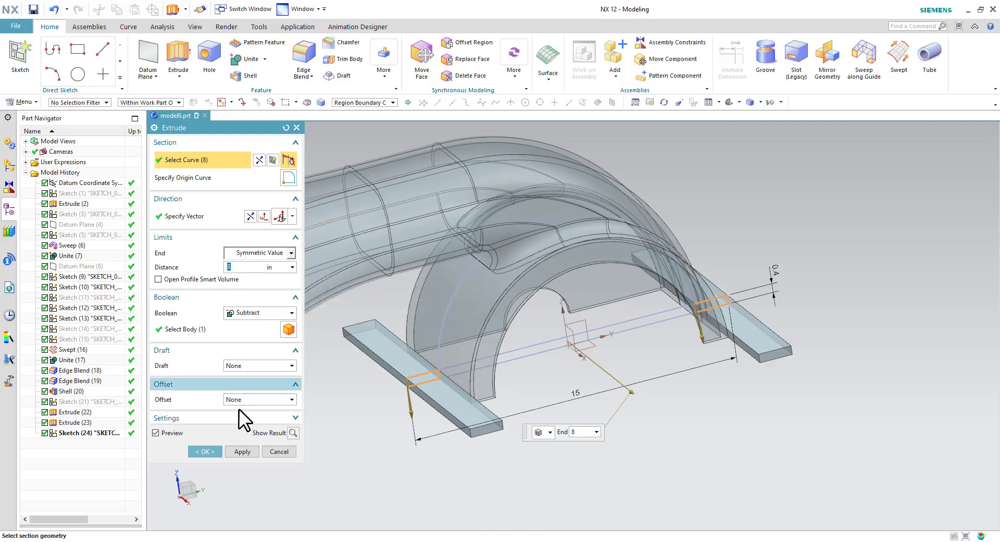
{"action": "left_click", "coordinate": [244, 313]}
{"action": "left_click", "coordinate": [242, 333]}
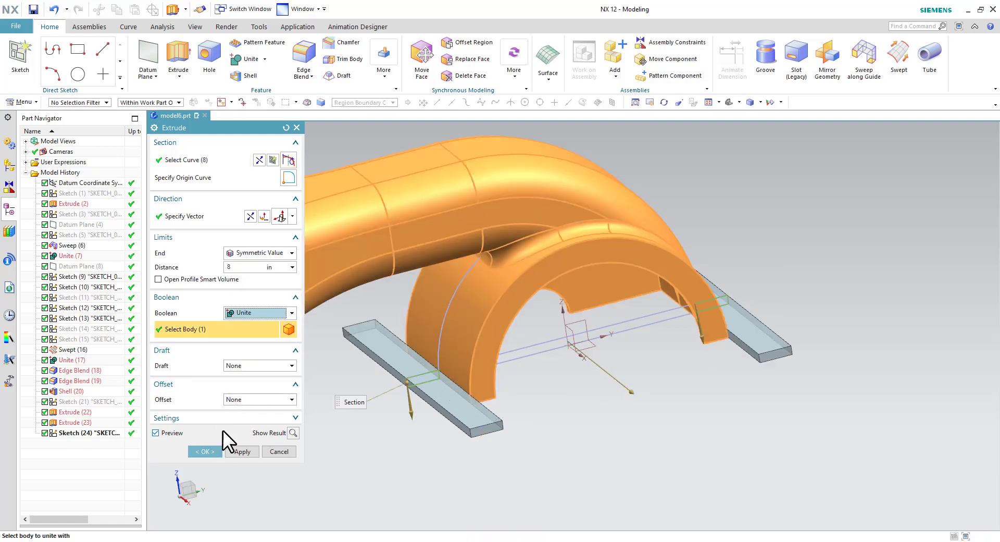
{"action": "left_click", "coordinate": [206, 451]}
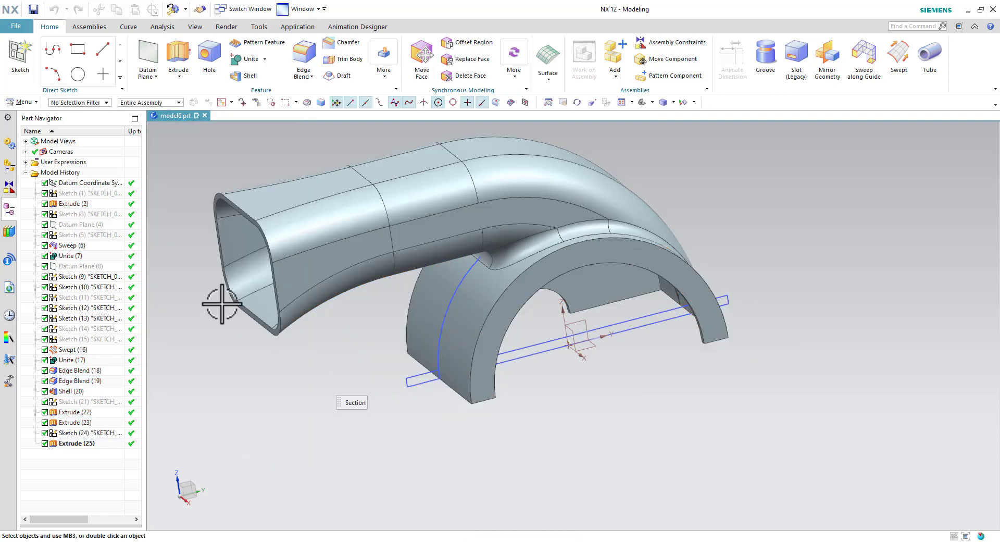
{"action": "key", "text": "ctrl+z"}
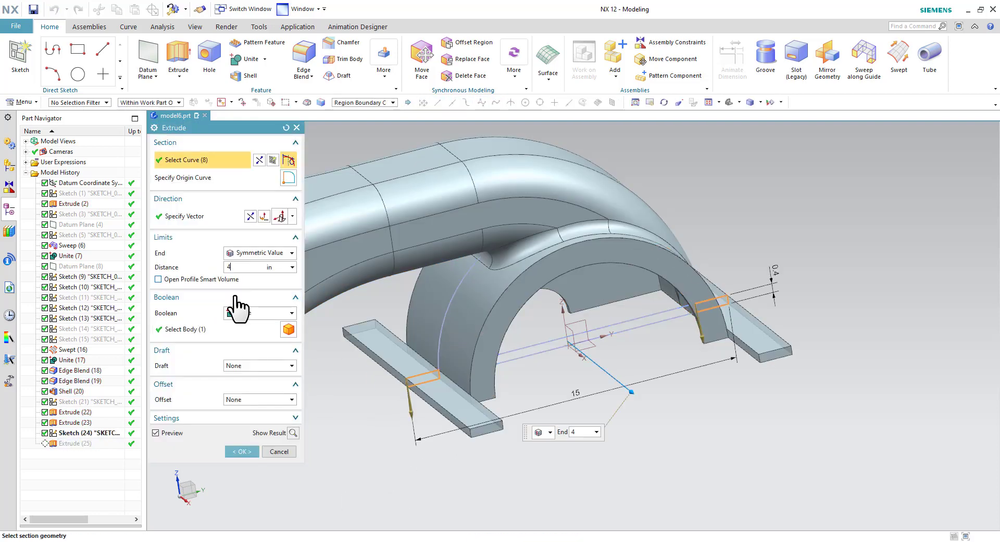
{"action": "left_click", "coordinate": [234, 449]}
{"action": "left_click", "coordinate": [522, 356]}
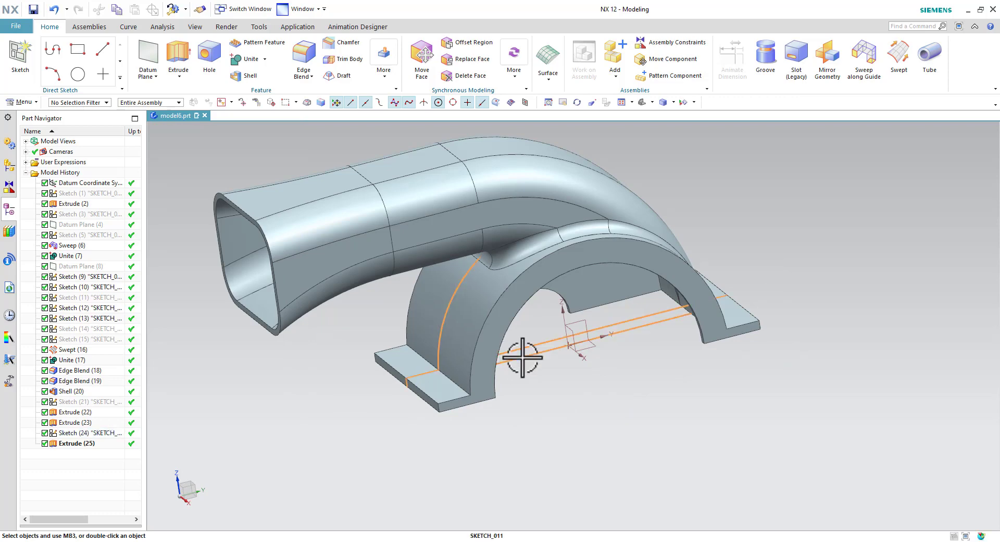
{"action": "middle_click_drag", "start_coordinate": [628, 373], "coordinate": [567, 417]}
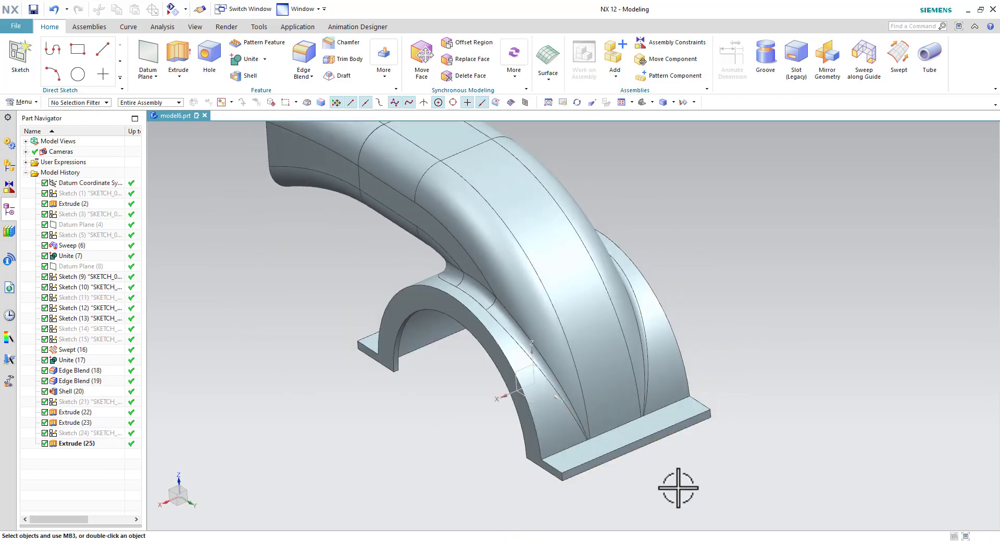
Set up a .41 in diameter hole with depth Until Next on the flange top face
{"action": "scroll", "coordinate": [633, 455], "scroll_direction": "up", "scroll_amount": 2}
{"action": "scroll", "coordinate": [612, 327], "scroll_direction": "up", "scroll_amount": 3}
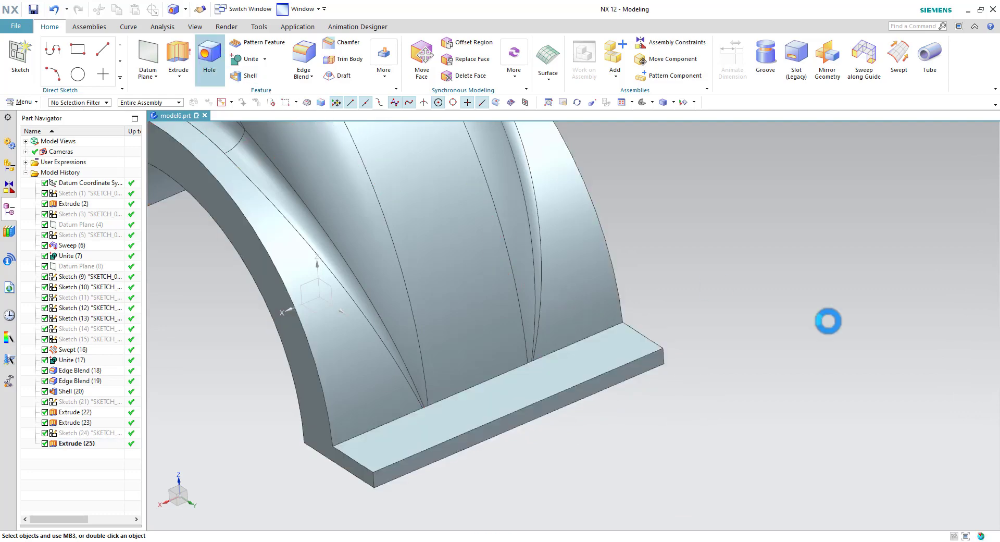
{"action": "key", "text": "alt+Tab"}
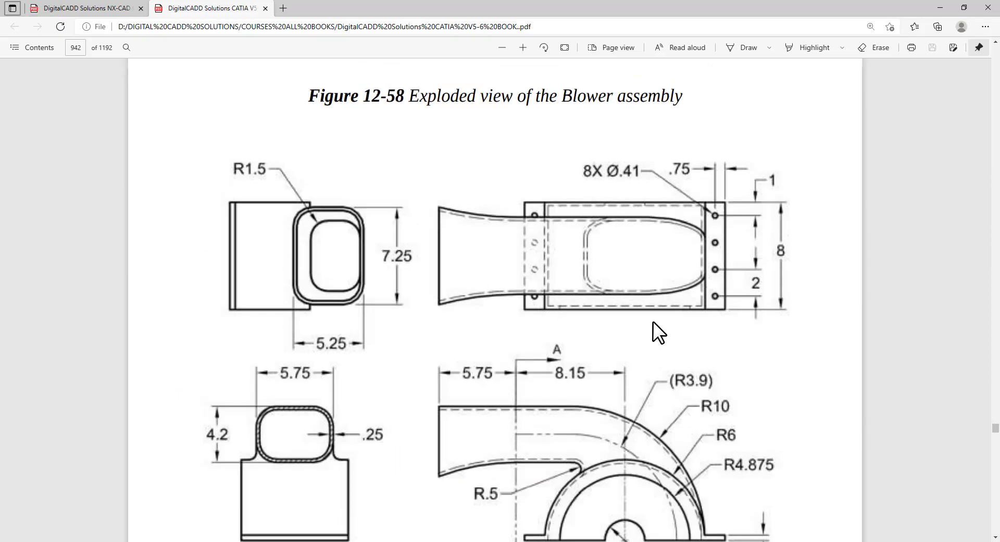
{"action": "scroll", "coordinate": [652, 321], "scroll_direction": "up", "scroll_amount": 1}
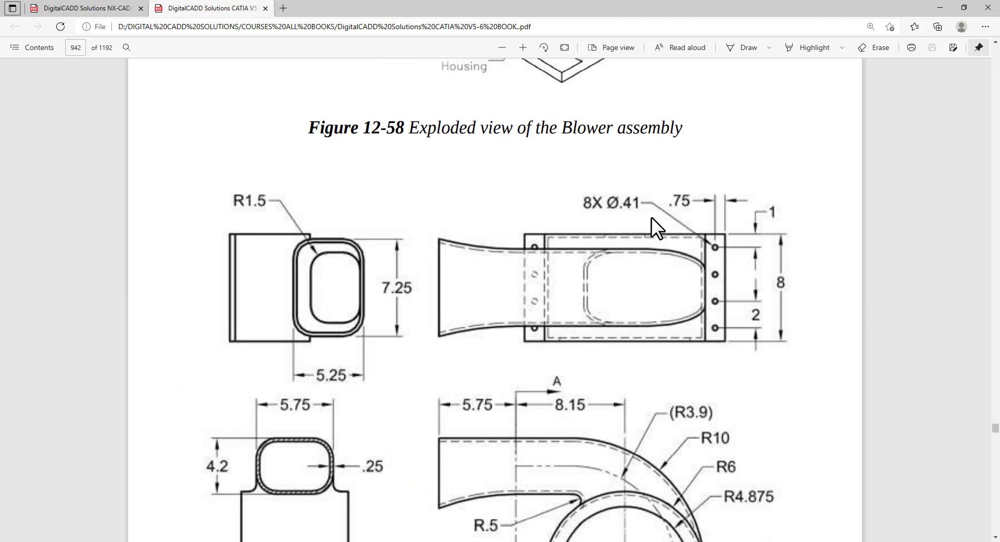
{"action": "key", "text": "alt+Tab"}
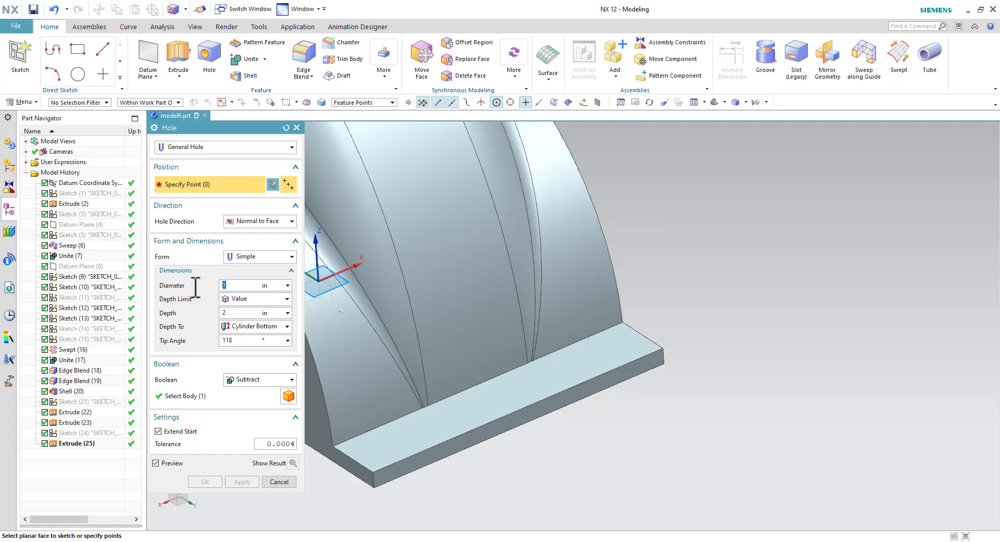
{"action": "type", "text": ".41"}
{"action": "double_click", "coordinate": [232, 312]}
{"action": "left_click", "coordinate": [243, 300]}
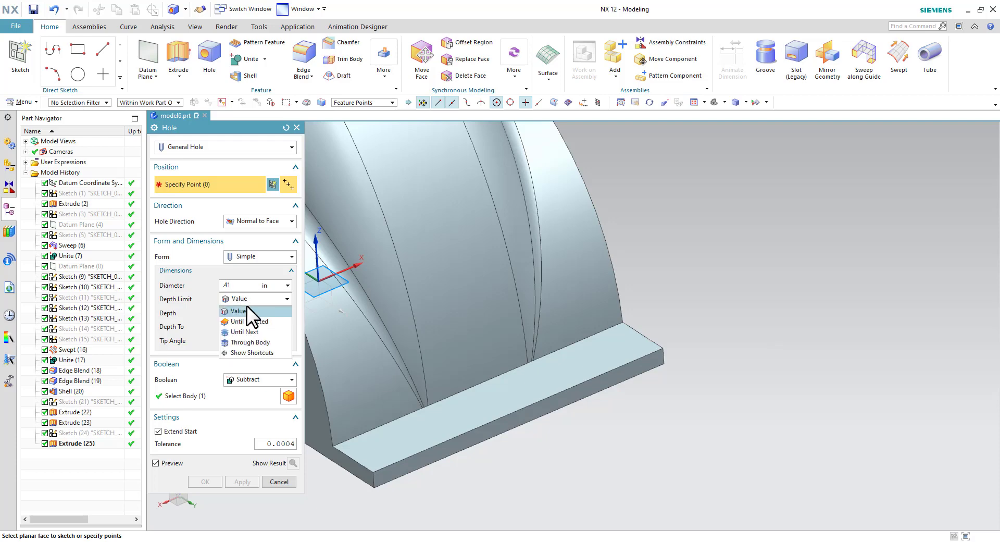
{"action": "left_click", "coordinate": [245, 330]}
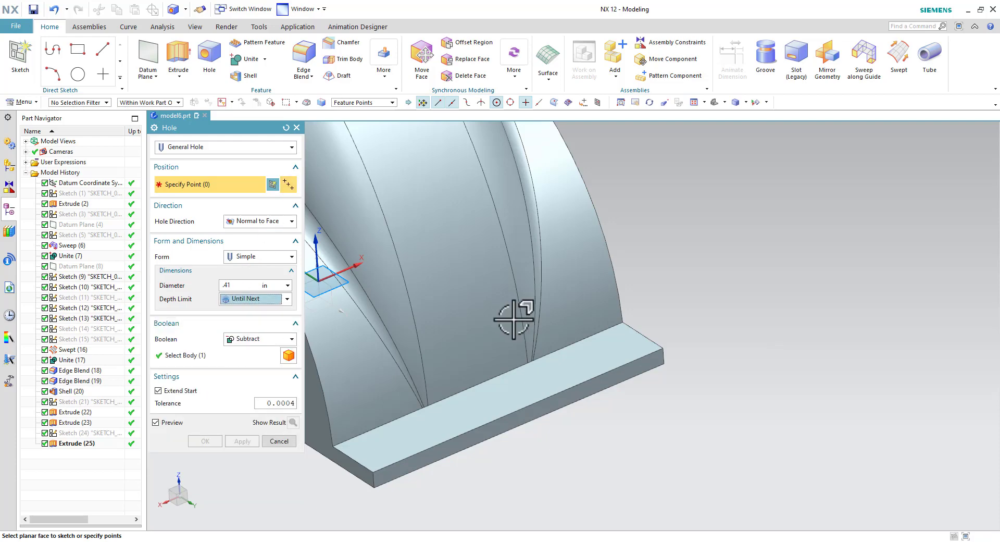
{"action": "left_click", "coordinate": [592, 370]}
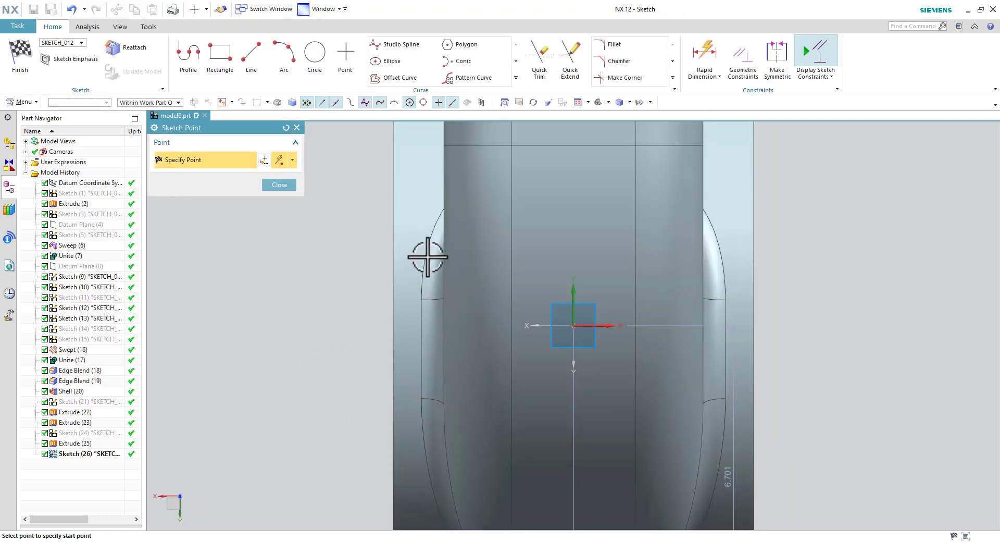
Dimension the hole centre 1 in from the flange's end edge
{"action": "left_click", "coordinate": [296, 127]}
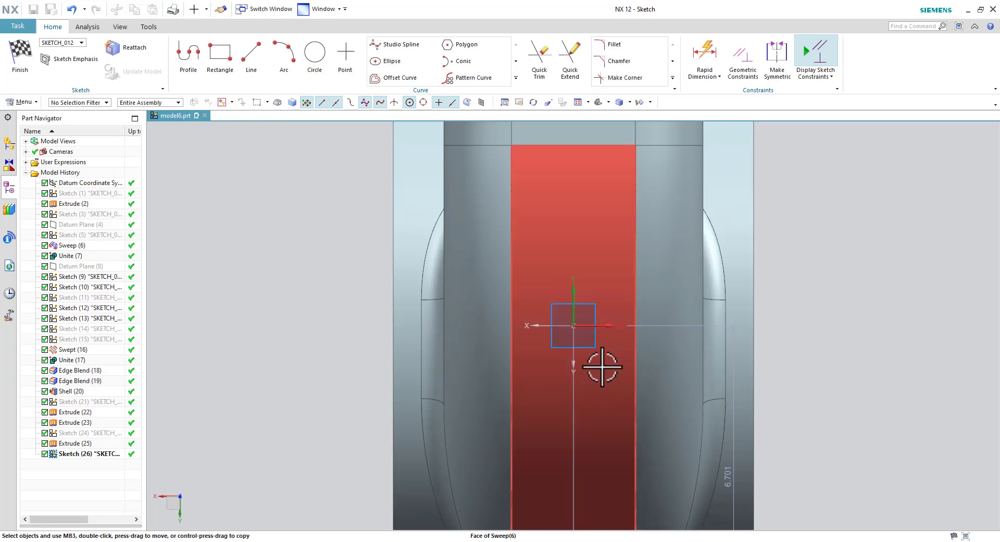
{"action": "middle_click_drag", "start_coordinate": [786, 430], "coordinate": [725, 271], "text": "shift"}
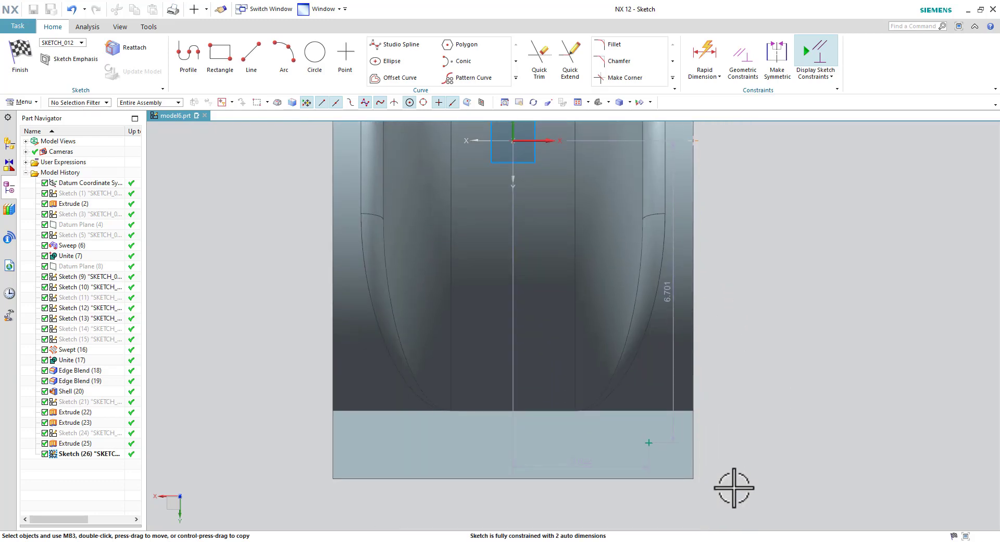
{"action": "key", "text": "alt+Tab"}
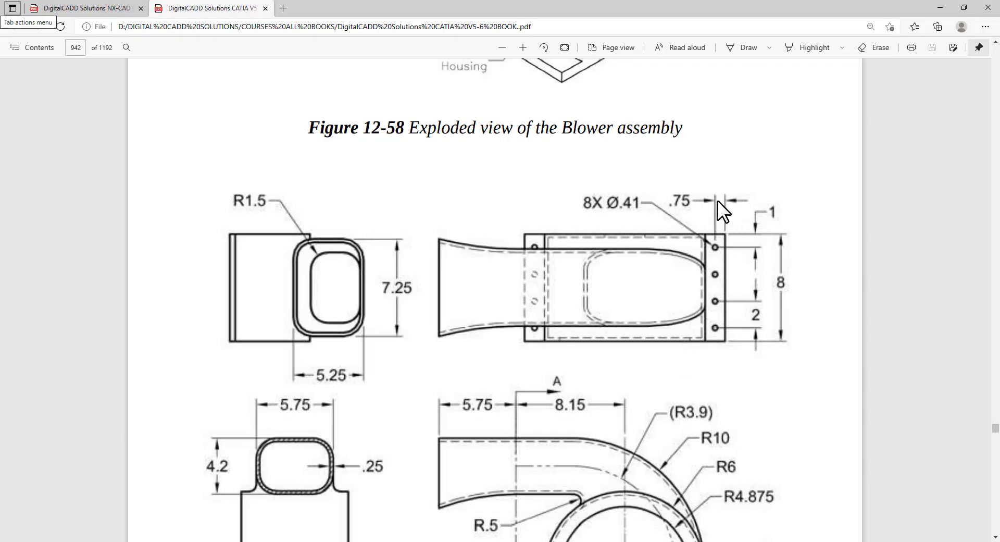
{"action": "key", "text": "alt+Tab"}
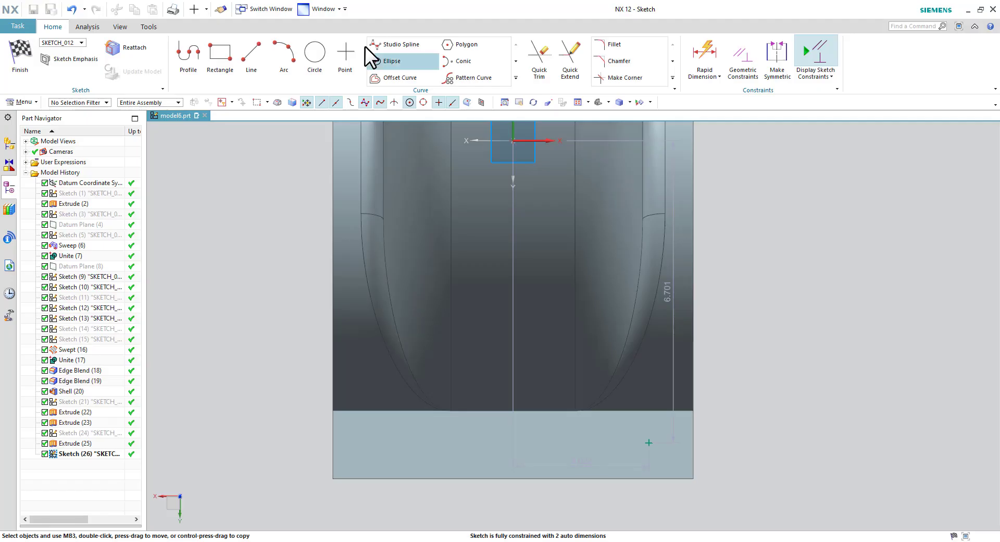
{"action": "left_click", "coordinate": [704, 52]}
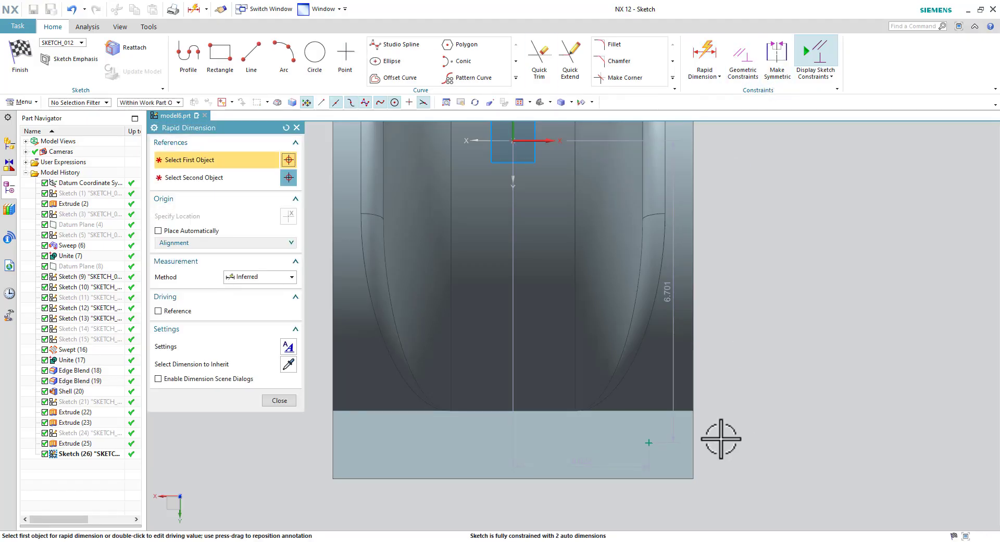
{"action": "left_click", "coordinate": [692, 443]}
{"action": "left_click", "coordinate": [648, 442]}
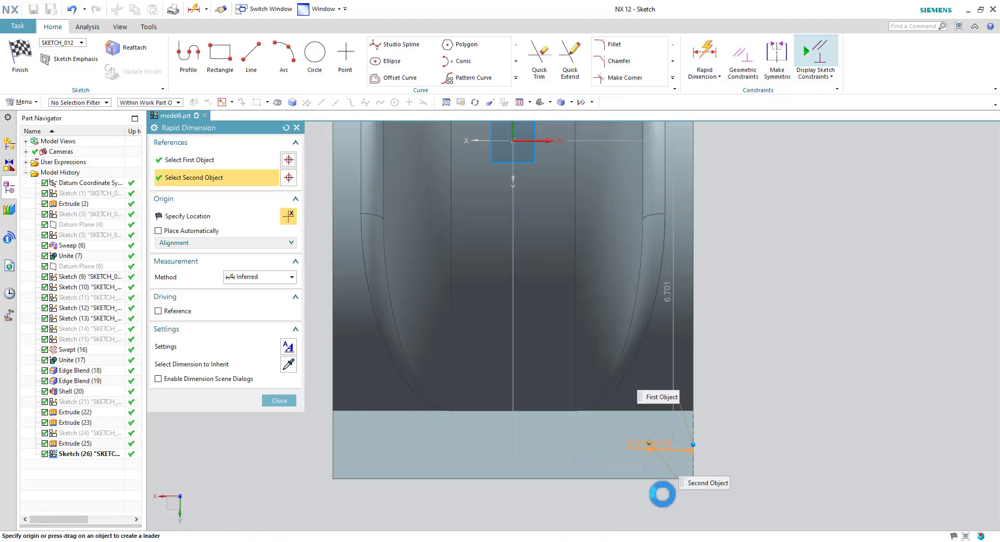
{"action": "left_click", "coordinate": [686, 500]}
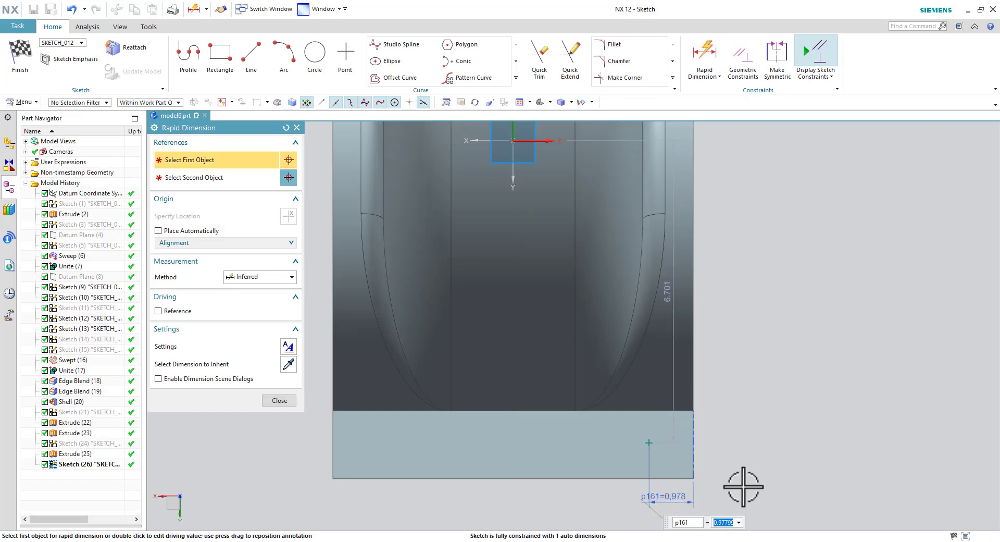
{"action": "type", "text": "1"}
{"action": "key", "text": "Return"}
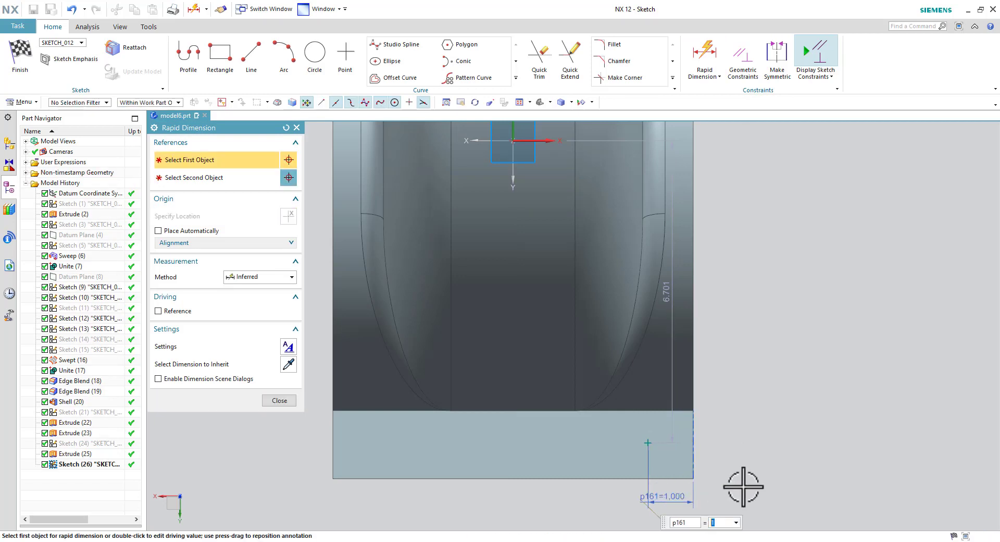
Dimension the hole centre 0.75 in from the flange's front edge and create the hole
{"action": "left_click", "coordinate": [615, 478]}
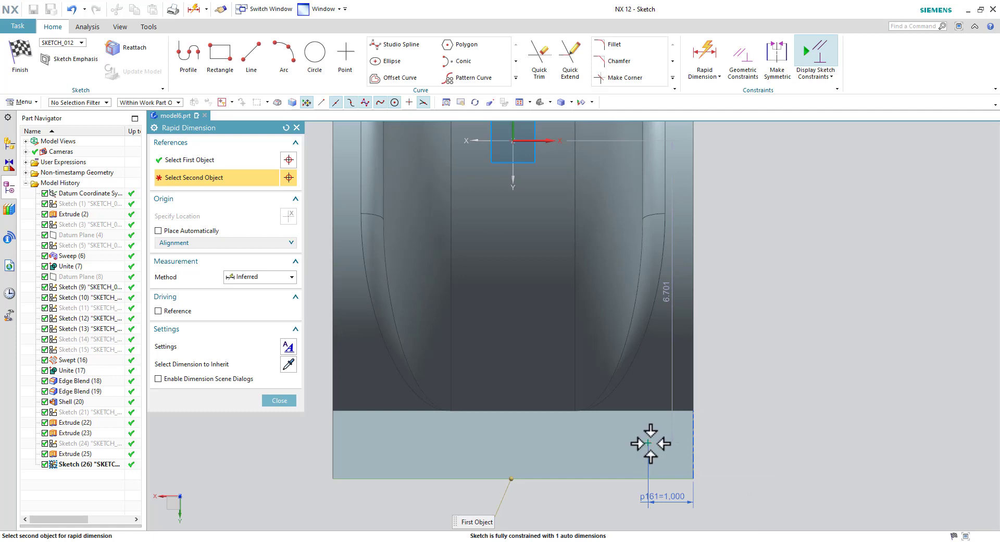
{"action": "left_click", "coordinate": [648, 442]}
{"action": "left_click", "coordinate": [741, 414]}
{"action": "type", "text": ".75"}
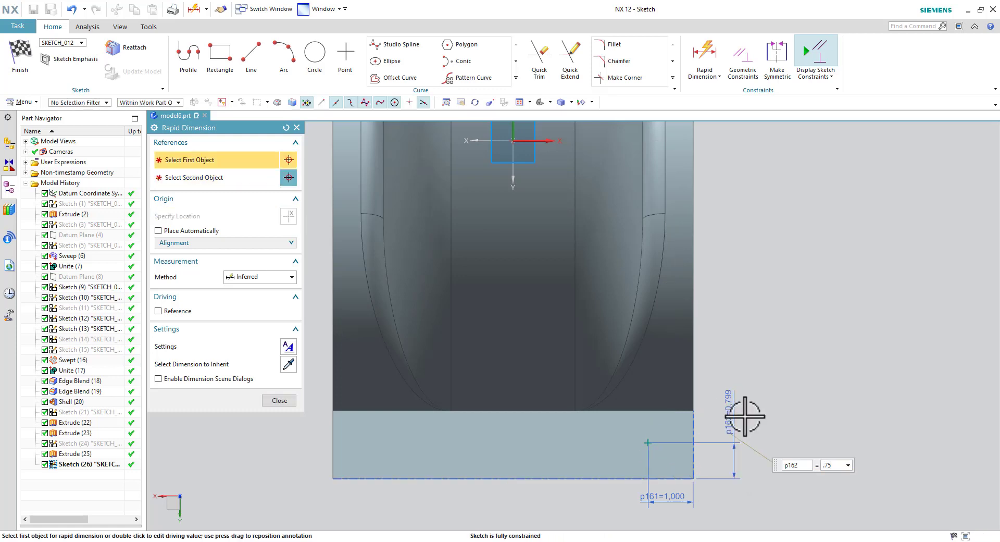
{"action": "key", "text": "Return"}
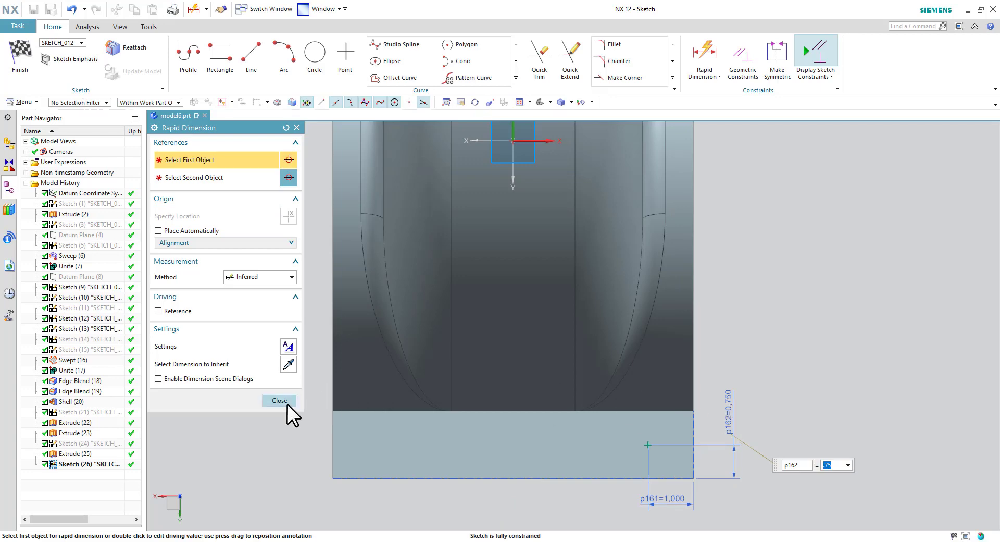
{"action": "left_click", "coordinate": [286, 403]}
{"action": "left_click", "coordinate": [27, 70]}
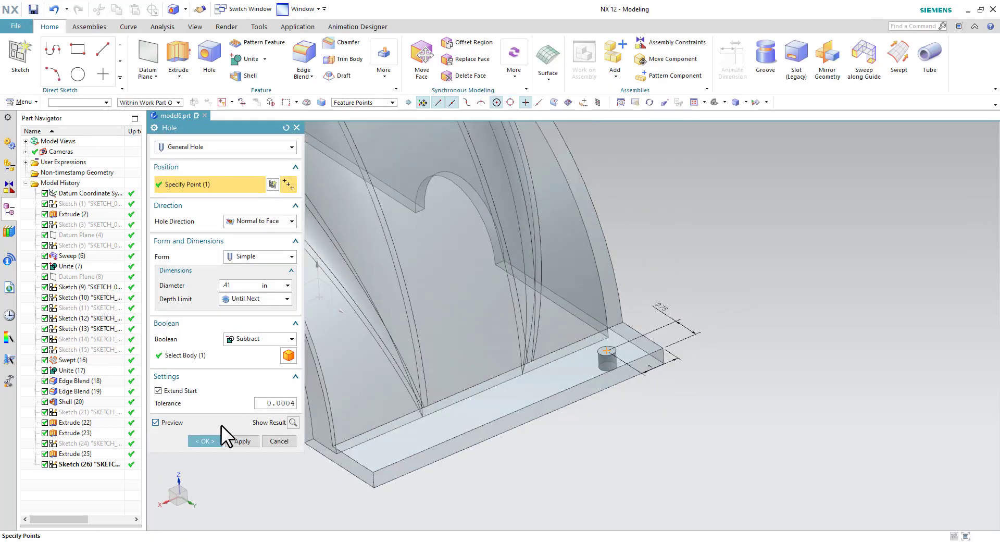
{"action": "left_click", "coordinate": [205, 439]}
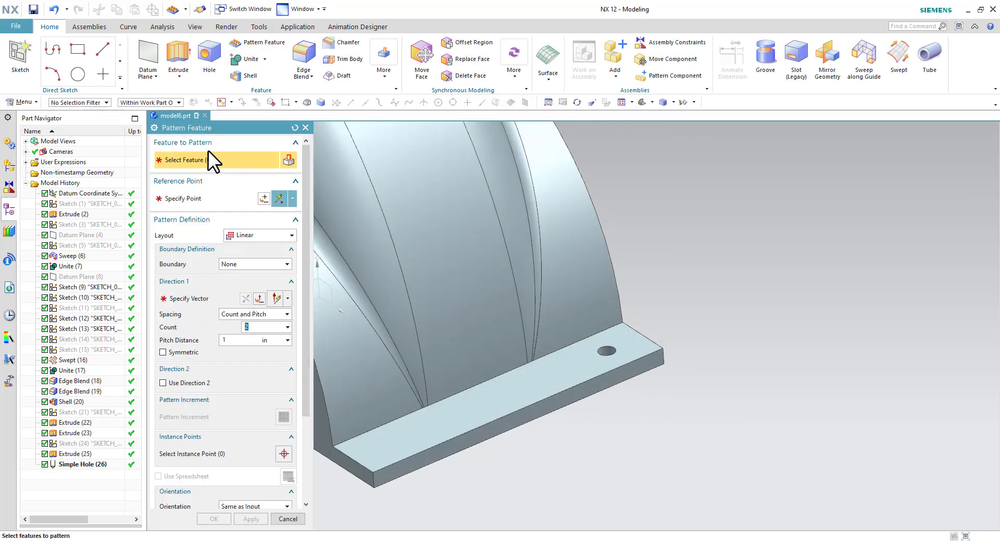
Pattern the flange hole along the flange with a count of 2
{"action": "left_click", "coordinate": [604, 350]}
{"action": "left_click", "coordinate": [178, 299]}
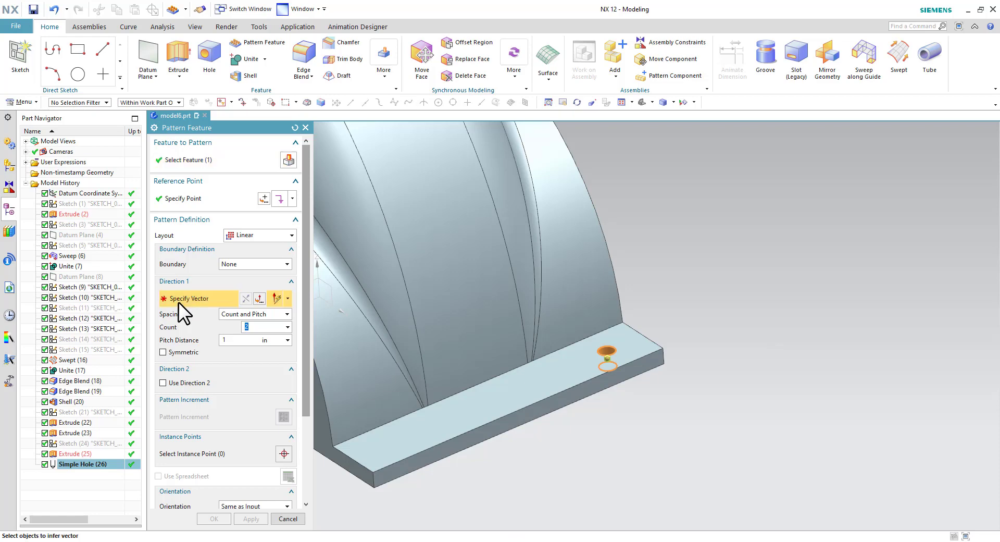
{"action": "left_click", "coordinate": [561, 329]}
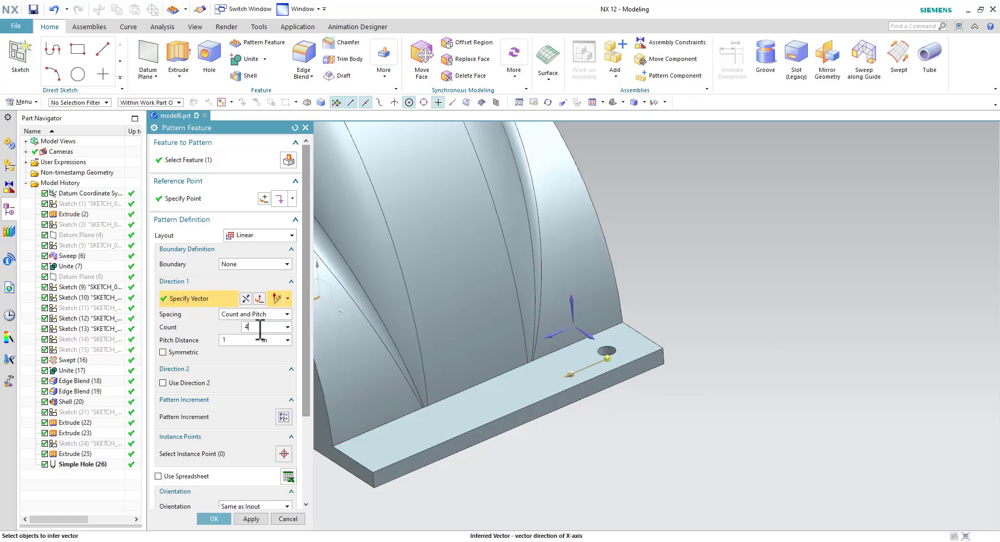
{"action": "key", "text": "alt+Tab"}
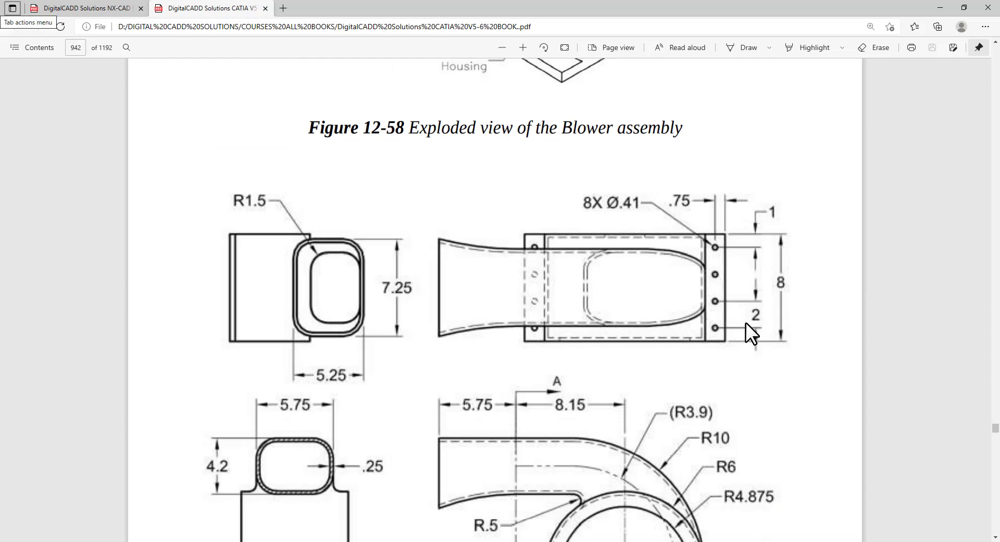
{"action": "key", "text": "alt+Tab"}
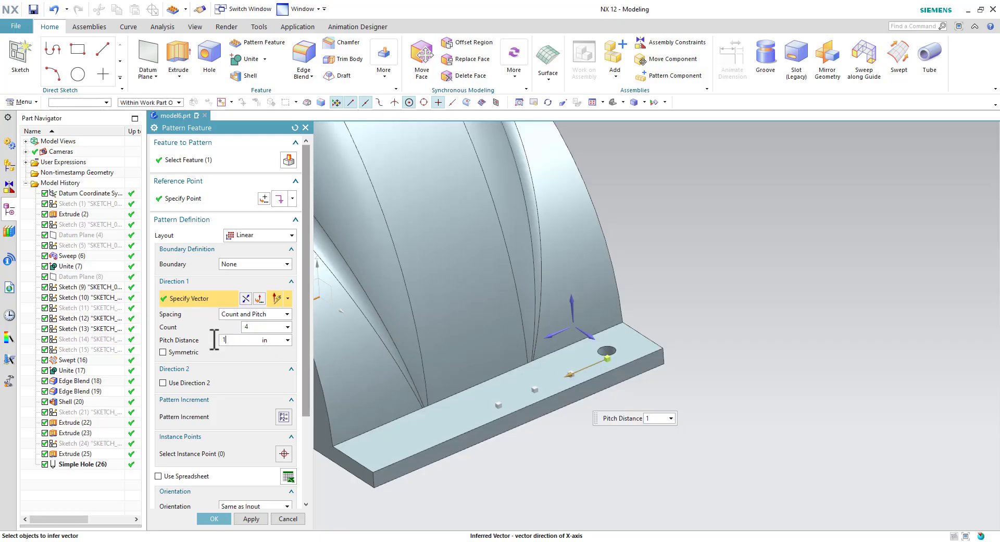
{"action": "type", "text": "2"}
{"action": "left_click_drag", "start_coordinate": [307, 339], "coordinate": [307, 379]}
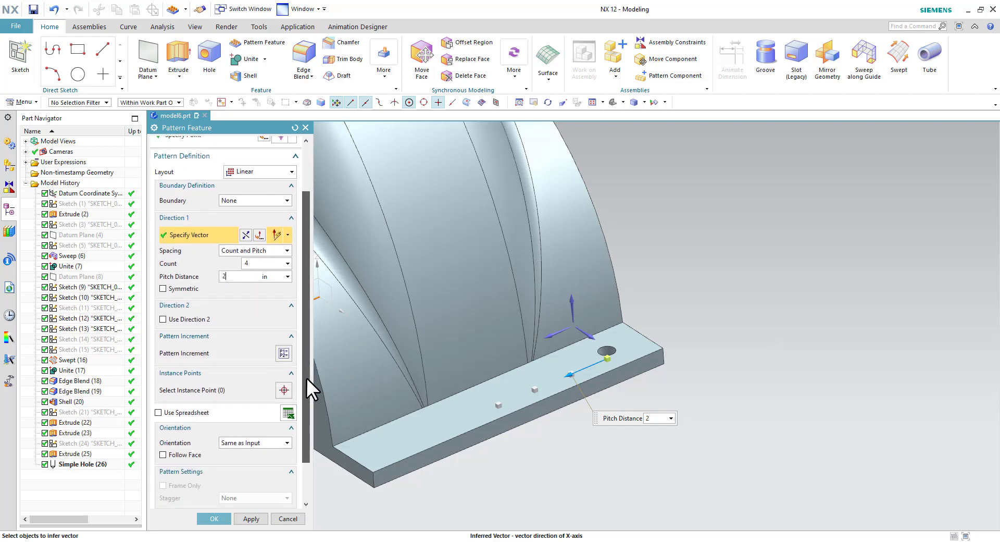
Add a reversed second direction across the flange with a 13.5 in pitch distance
{"action": "left_click", "coordinate": [163, 319]}
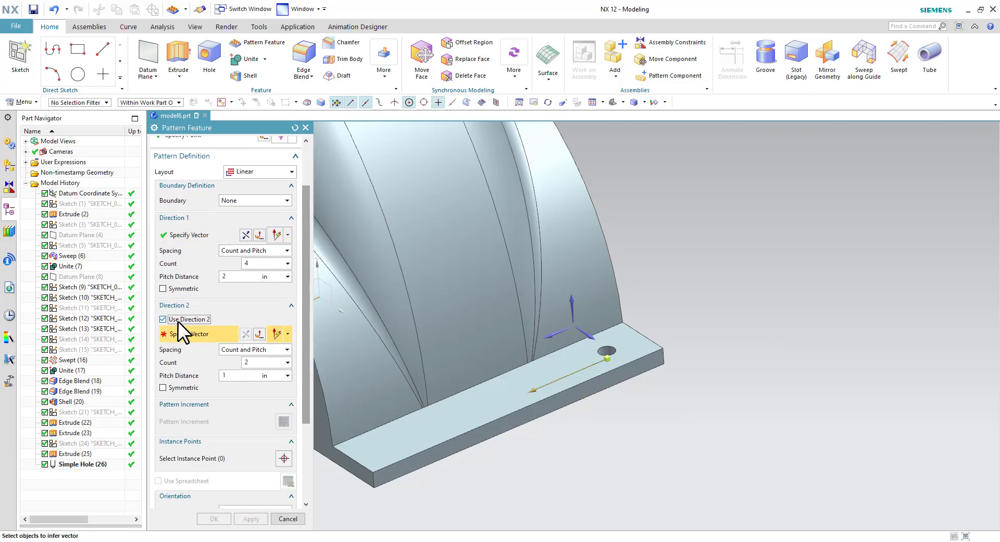
{"action": "left_click", "coordinate": [591, 335]}
{"action": "left_click", "coordinate": [245, 334]}
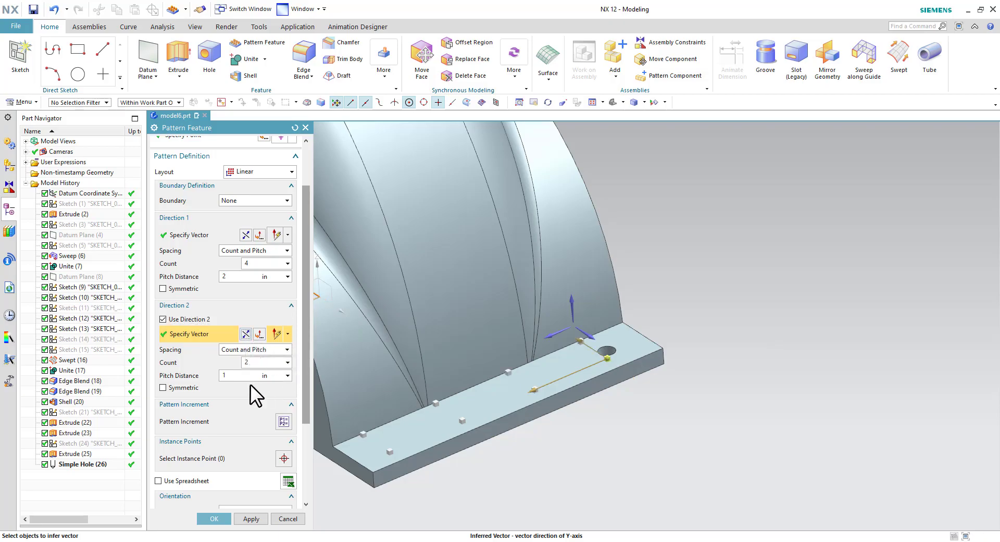
{"action": "key", "text": "alt+Tab"}
{"action": "scroll", "coordinate": [566, 380], "scroll_direction": "down", "scroll_amount": 5}
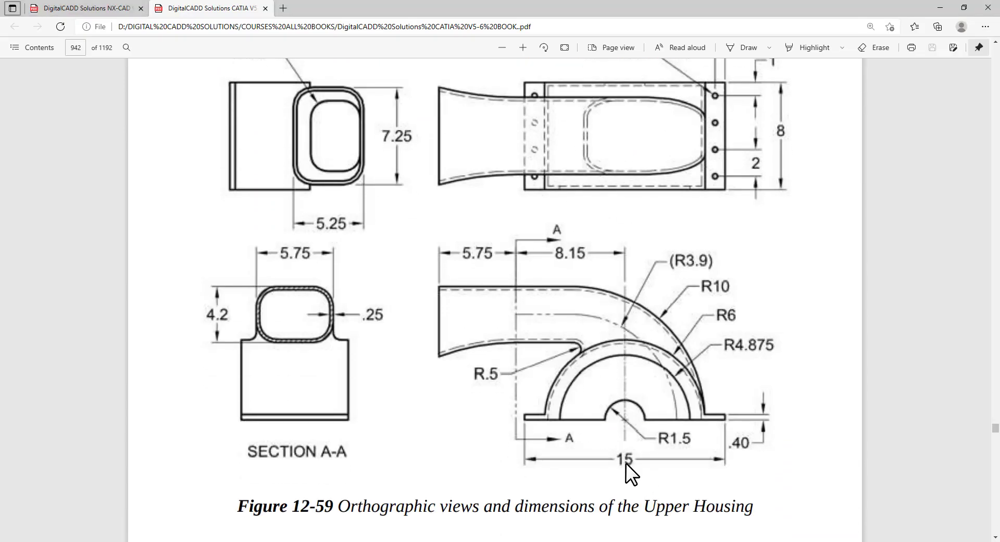
{"action": "scroll", "coordinate": [633, 463], "scroll_direction": "up", "scroll_amount": 2}
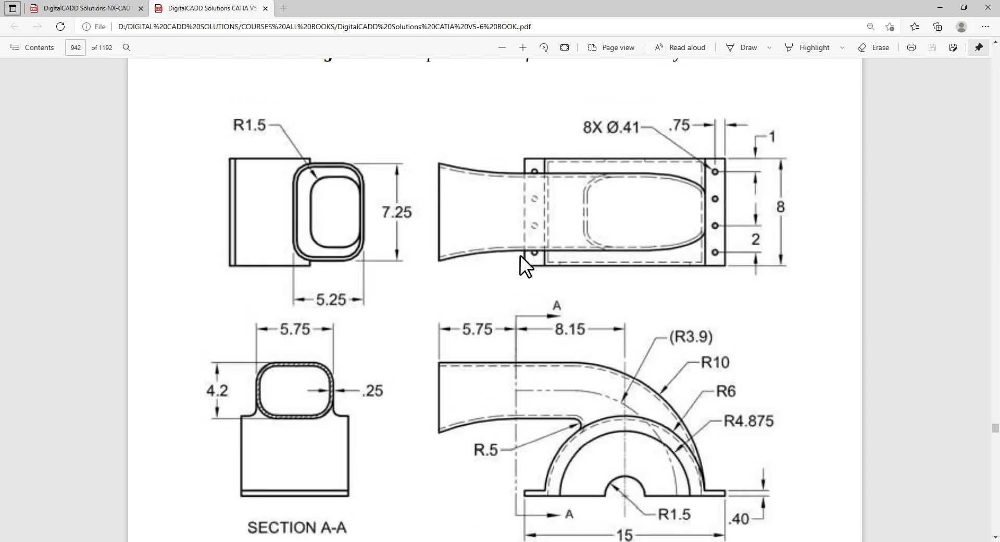
{"action": "scroll", "coordinate": [524, 307], "scroll_direction": "down", "scroll_amount": 2}
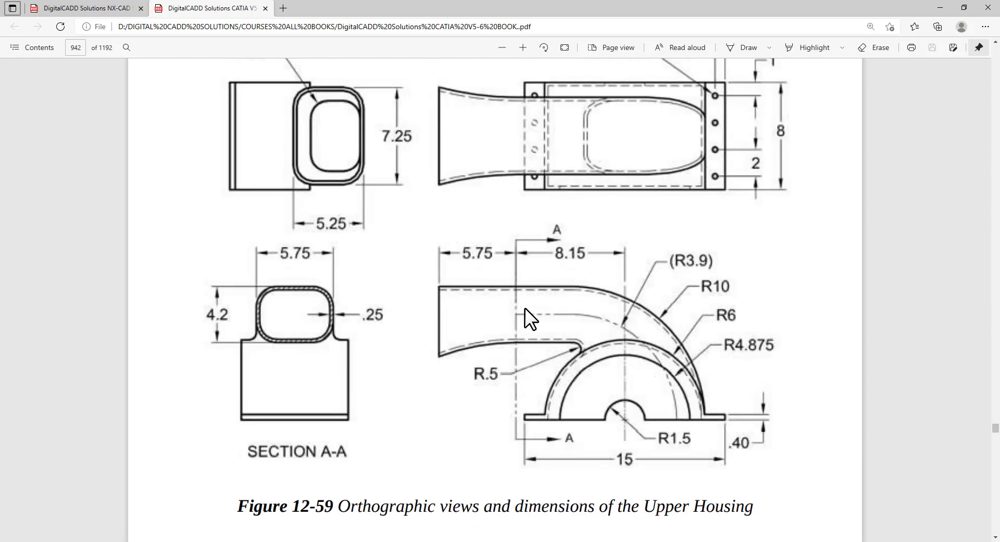
{"action": "key", "text": "alt+Tab"}
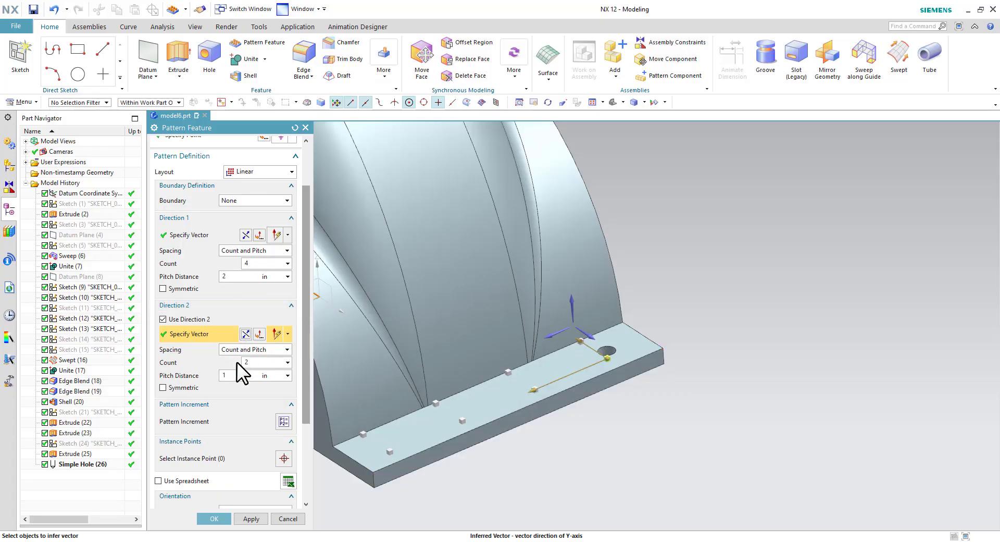
{"action": "left_click", "coordinate": [241, 375]}
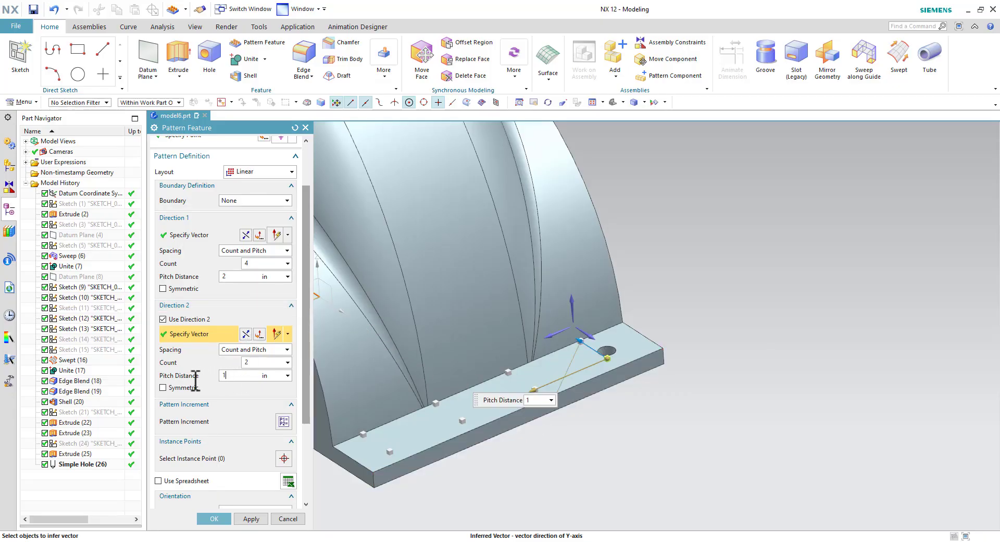
{"action": "type", "text": "3.5"}
{"action": "left_click", "coordinate": [269, 363]}
Create the 8-hole pattern and inspect the model from several angles
{"action": "scroll", "coordinate": [745, 404], "scroll_direction": "down", "scroll_amount": 3}
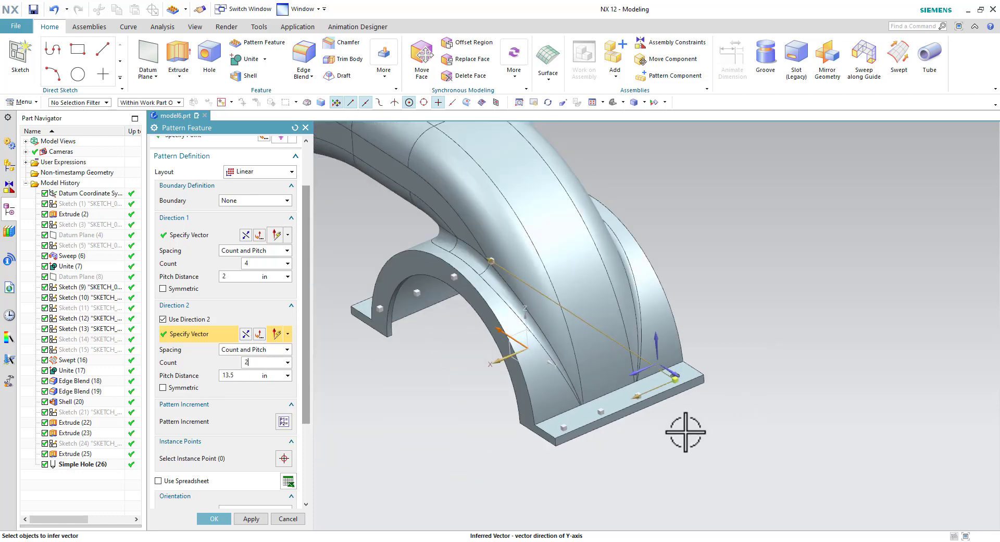
{"action": "left_click", "coordinate": [214, 518]}
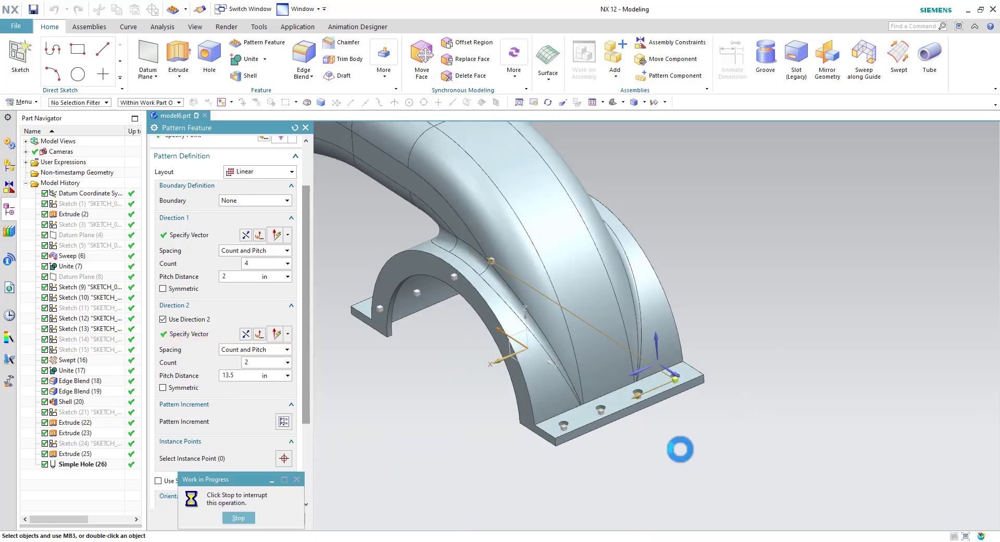
{"action": "mouse_move", "coordinate": [679, 451]}
{"action": "middle_mouse_down"}
{"action": "mouse_move", "coordinate": [708, 393]}
{"action": "mouse_move", "coordinate": [710, 416]}
{"action": "middle_mouse_up"}
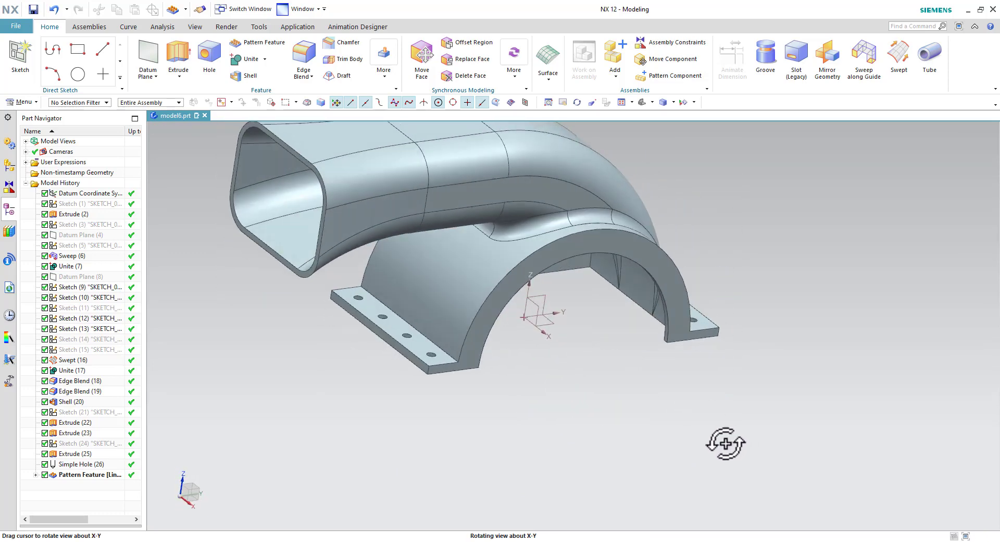
{"action": "middle_click_drag", "start_coordinate": [733, 442], "coordinate": [728, 435]}
{"action": "middle_click_drag", "start_coordinate": [659, 356], "coordinate": [676, 457], "text": "shift"}
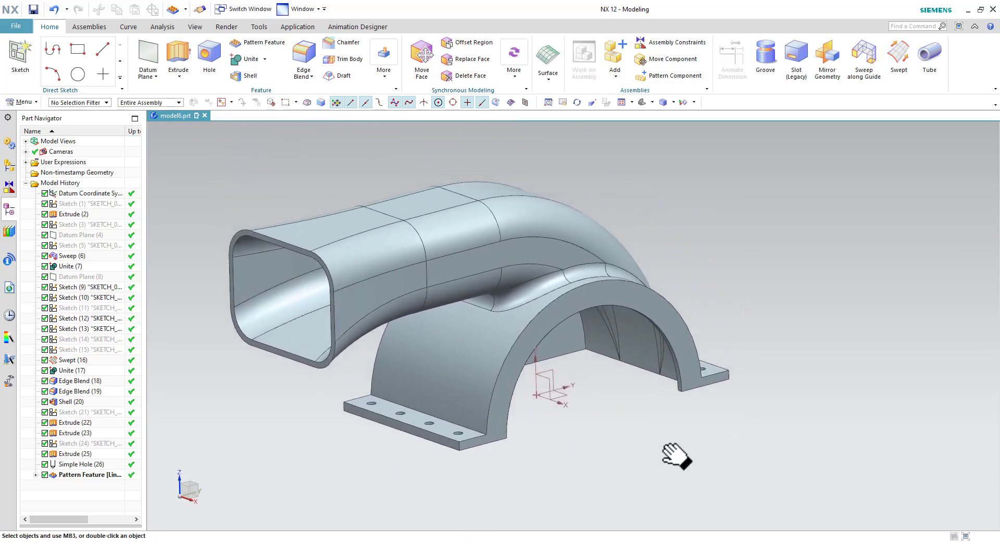
{"action": "scroll", "coordinate": [654, 331], "scroll_direction": "down", "scroll_amount": 3}
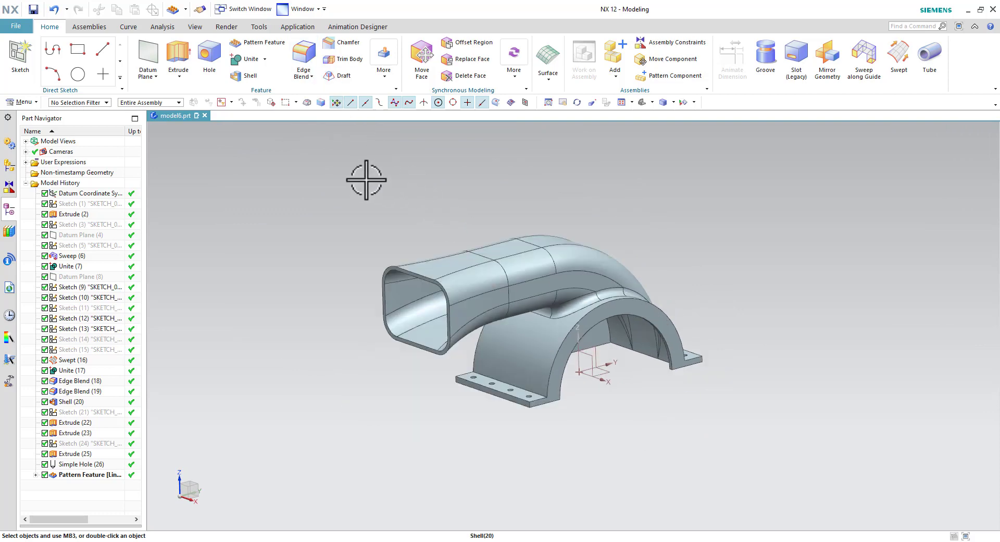
{"action": "left_click_drag", "start_coordinate": [363, 178], "coordinate": [870, 462]}
{"action": "left_click", "coordinate": [303, 54]}
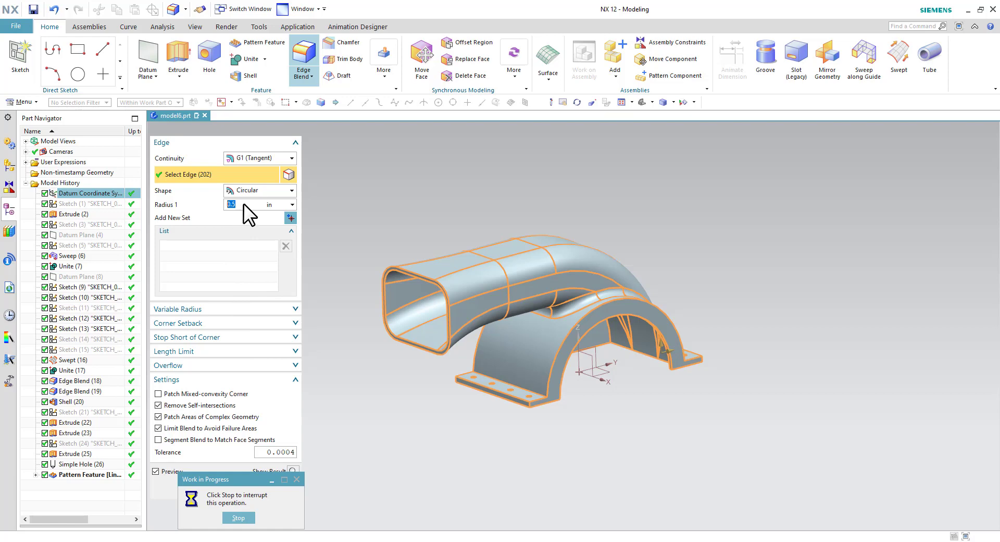
{"action": "left_click", "coordinate": [239, 518]}
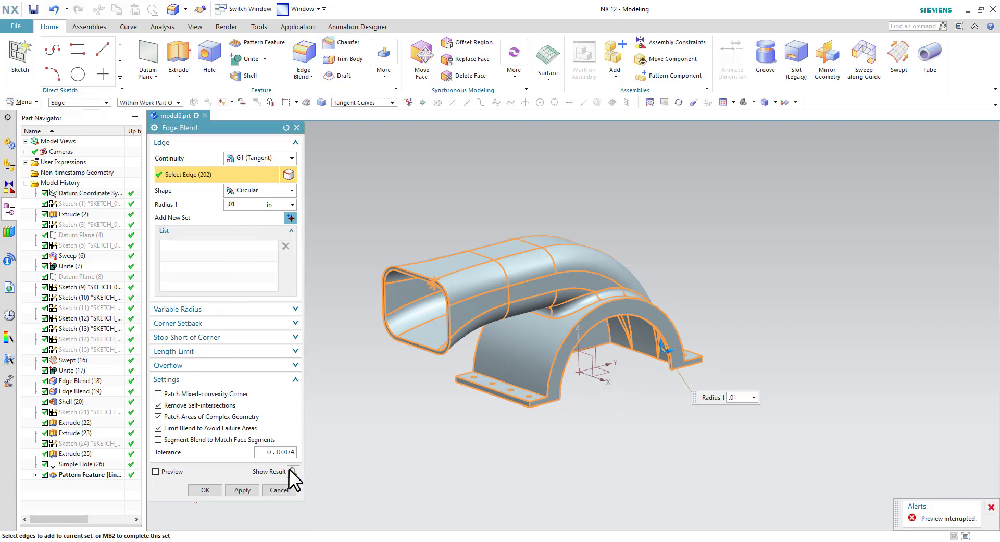
{"action": "left_click", "coordinate": [243, 490]}
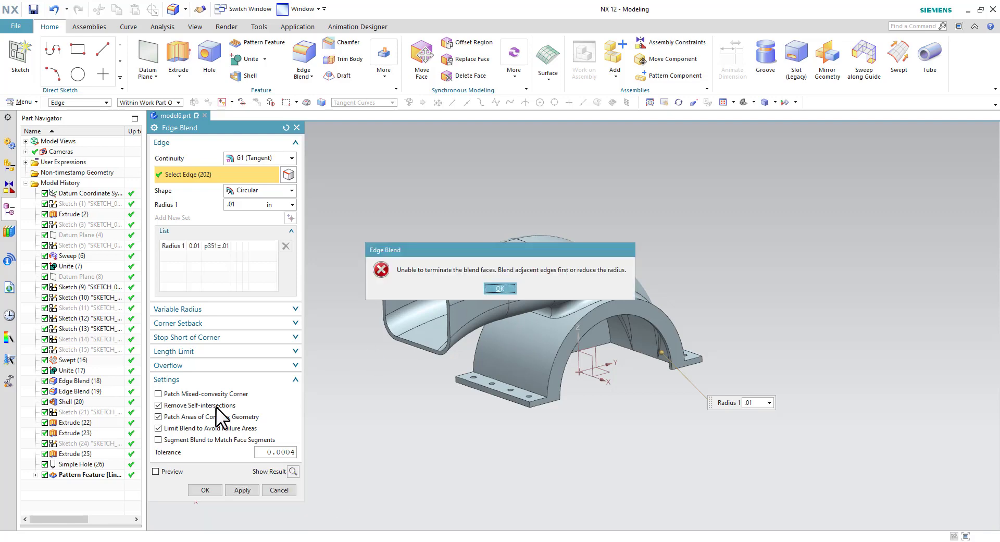
{"action": "left_click", "coordinate": [499, 289]}
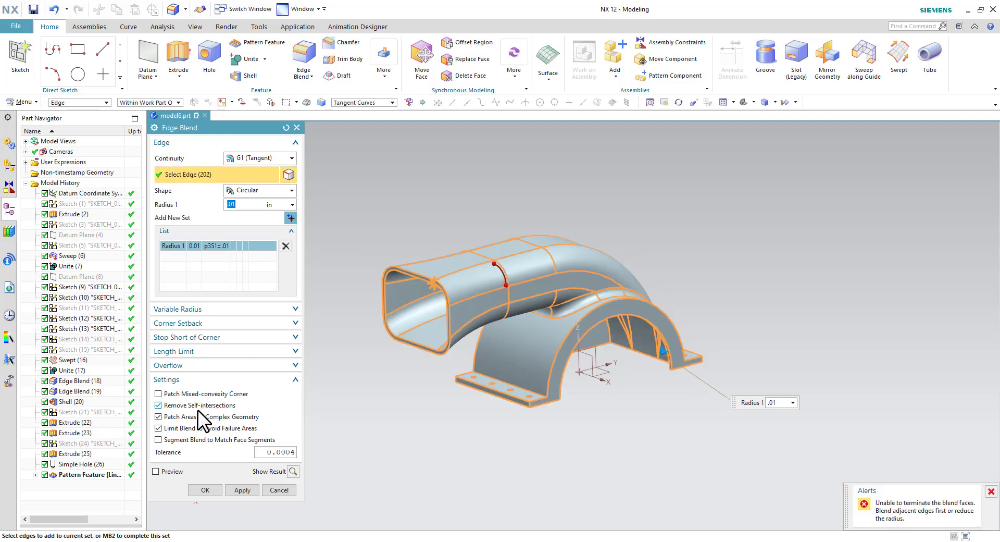
{"action": "left_click", "coordinate": [172, 414]}
{"action": "left_click", "coordinate": [171, 423]}
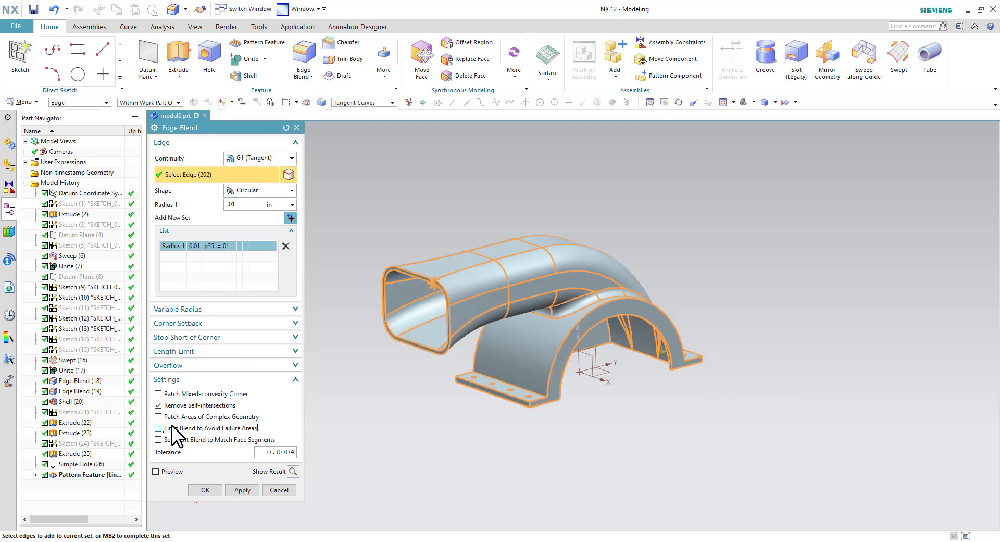
{"action": "left_click", "coordinate": [205, 488]}
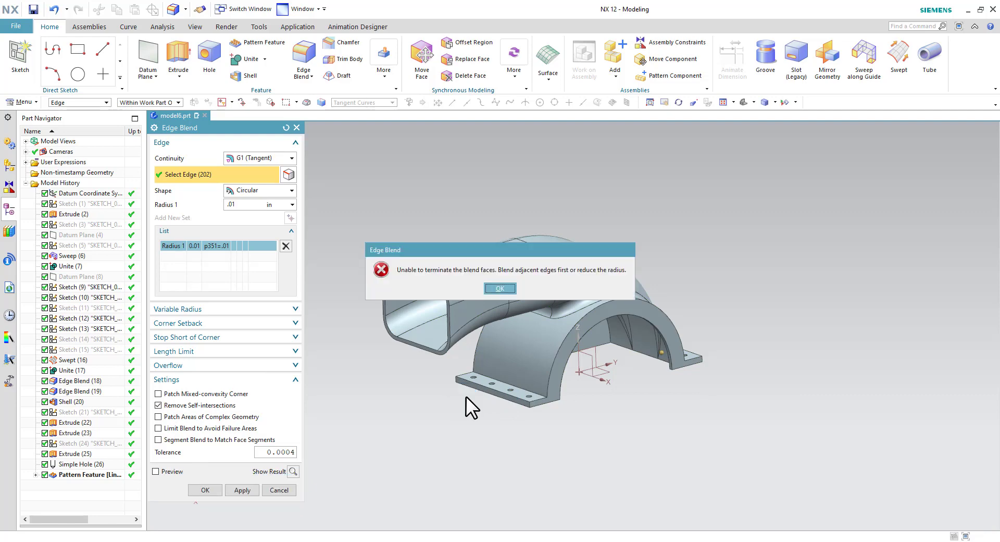
{"action": "left_click", "coordinate": [499, 288]}
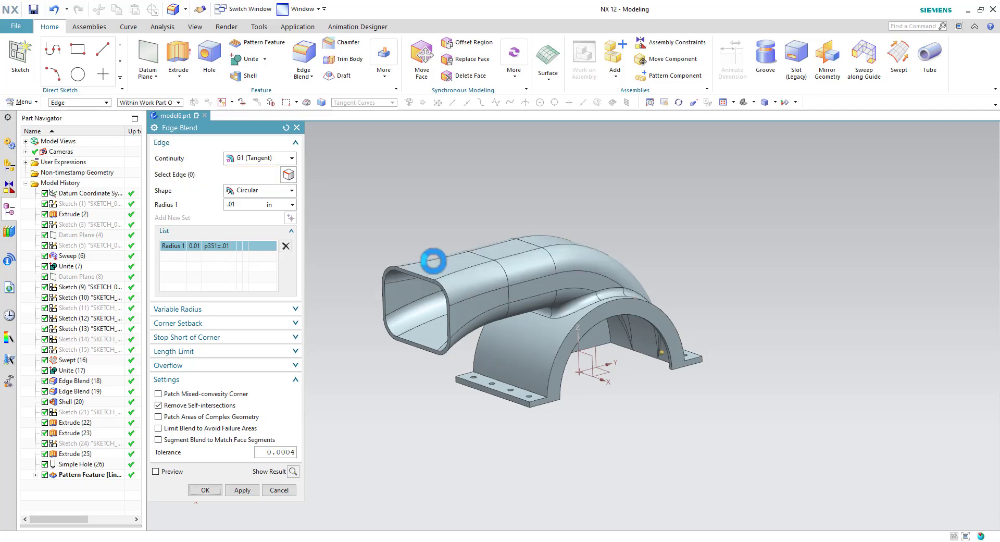
{"action": "left_click", "coordinate": [297, 128]}
{"action": "mouse_move", "coordinate": [622, 359]}
{"action": "middle_mouse_down"}
{"action": "mouse_move", "coordinate": [575, 292]}
{"action": "mouse_move", "coordinate": [614, 361]}
{"action": "middle_mouse_up"}
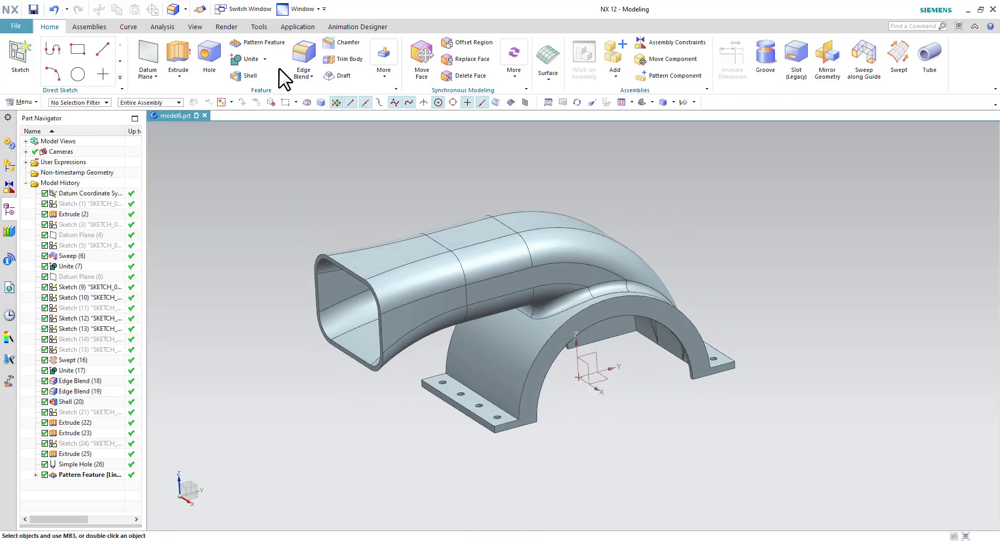
Turn on True Shading, apply a teal-green global material to the housing, and save the part
{"action": "left_click", "coordinate": [197, 26]}
{"action": "left_click", "coordinate": [590, 79]}
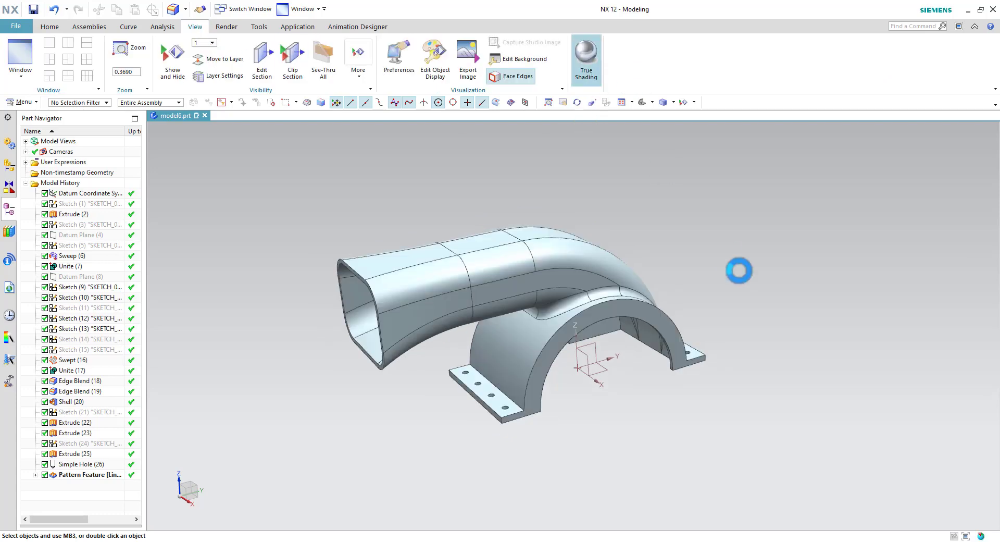
{"action": "left_click", "coordinate": [659, 72]}
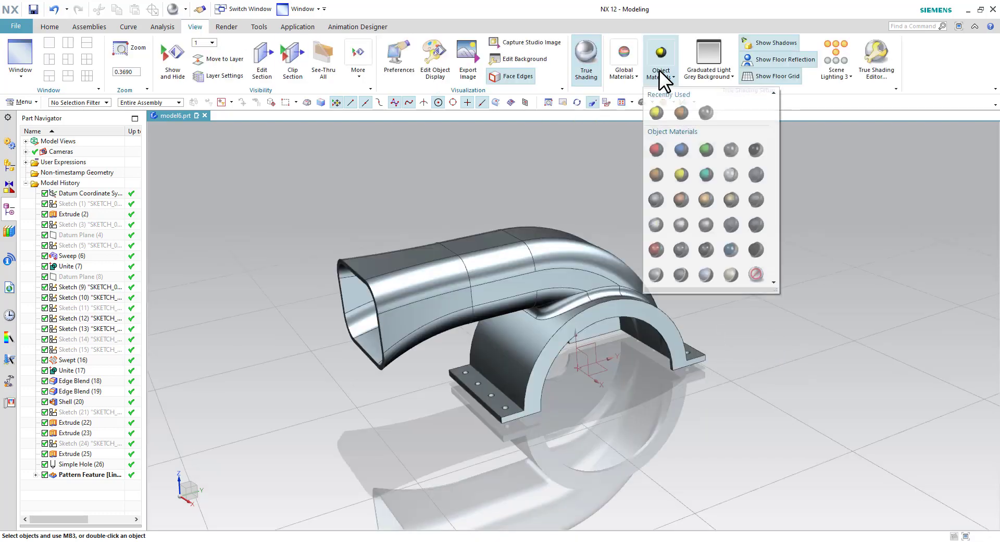
{"action": "left_click", "coordinate": [658, 150]}
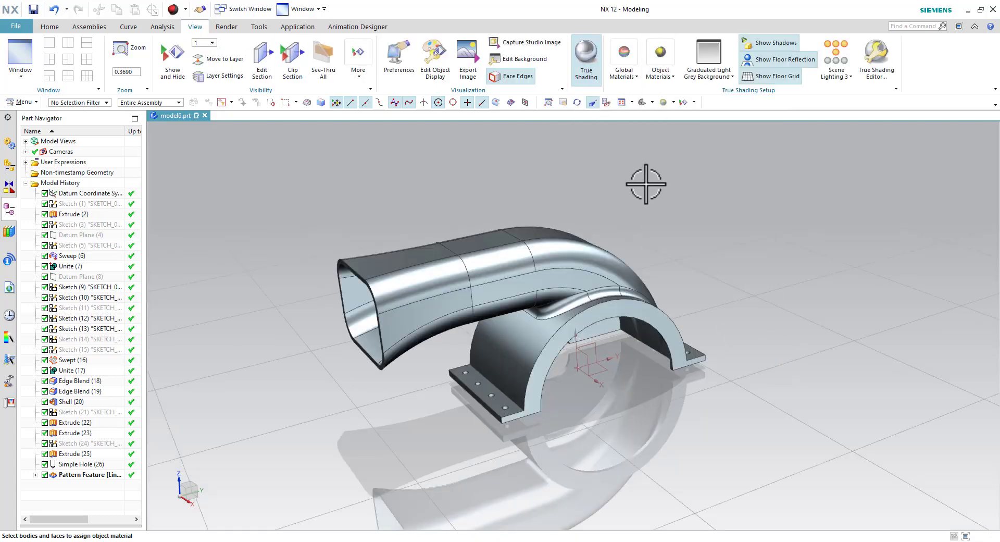
{"action": "left_click", "coordinate": [626, 70]}
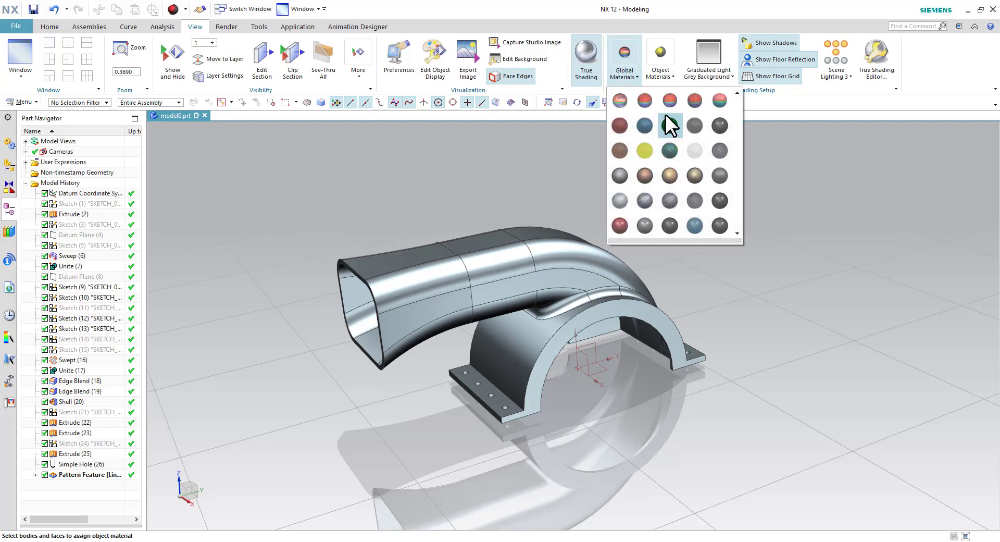
{"action": "left_click", "coordinate": [670, 149]}
{"action": "mouse_move", "coordinate": [648, 168]}
{"action": "middle_mouse_down"}
{"action": "mouse_move", "coordinate": [514, 250]}
{"action": "mouse_move", "coordinate": [709, 272]}
{"action": "mouse_move", "coordinate": [719, 186]}
{"action": "mouse_move", "coordinate": [728, 264]}
{"action": "mouse_move", "coordinate": [694, 276]}
{"action": "mouse_move", "coordinate": [763, 288]}
{"action": "mouse_move", "coordinate": [781, 270]}
{"action": "mouse_move", "coordinate": [735, 277]}
{"action": "middle_mouse_up"}
{"action": "key", "text": "ctrl+s"}
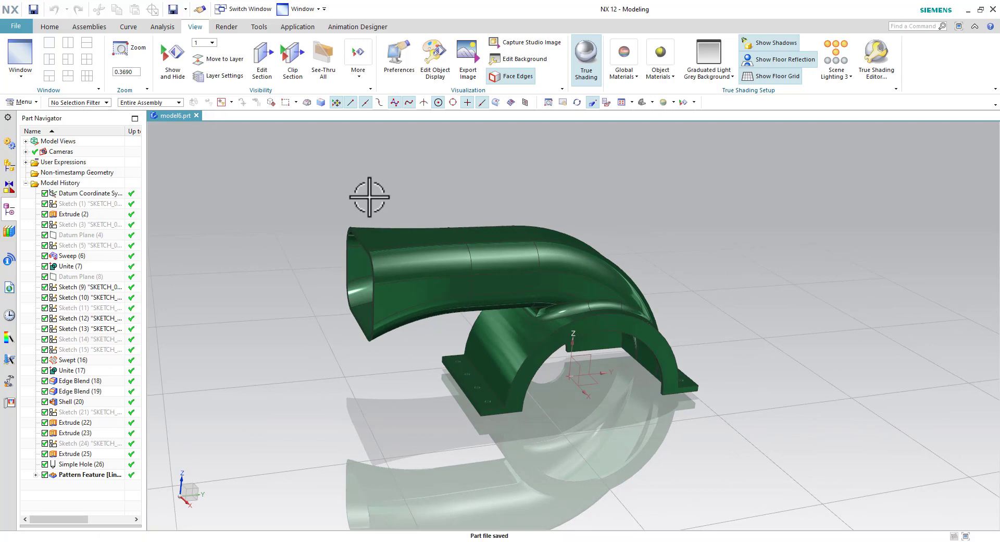
{"action": "left_click", "coordinate": [16, 26]}
{"action": "mouse_move", "coordinate": [31, 104]}
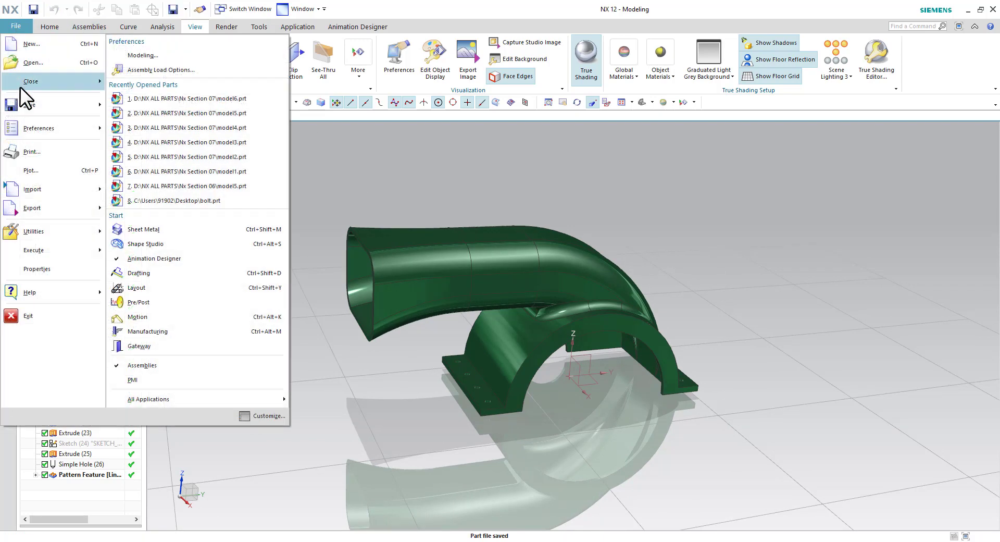
{"action": "left_click", "coordinate": [150, 54]}
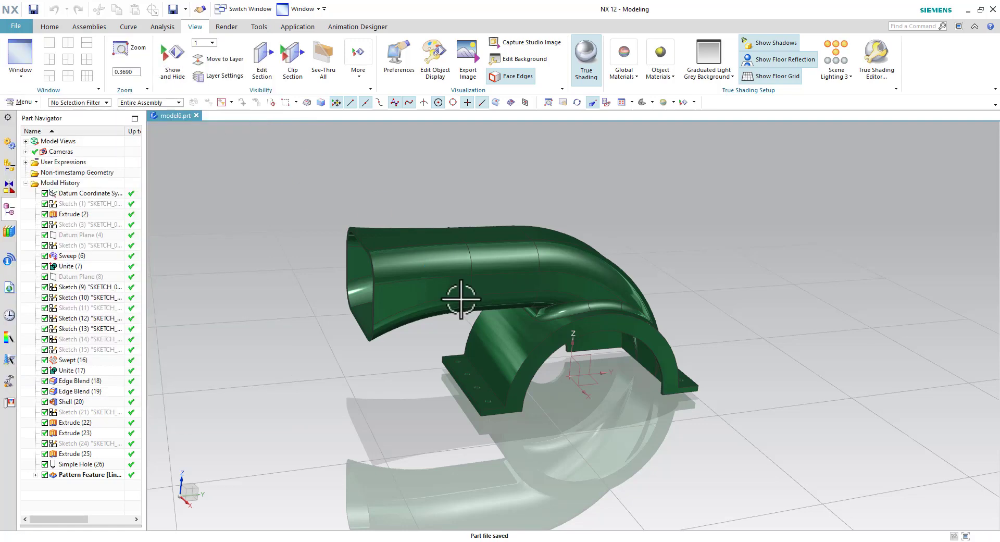
{"action": "middle_click_drag", "start_coordinate": [642, 380], "coordinate": [667, 343]}
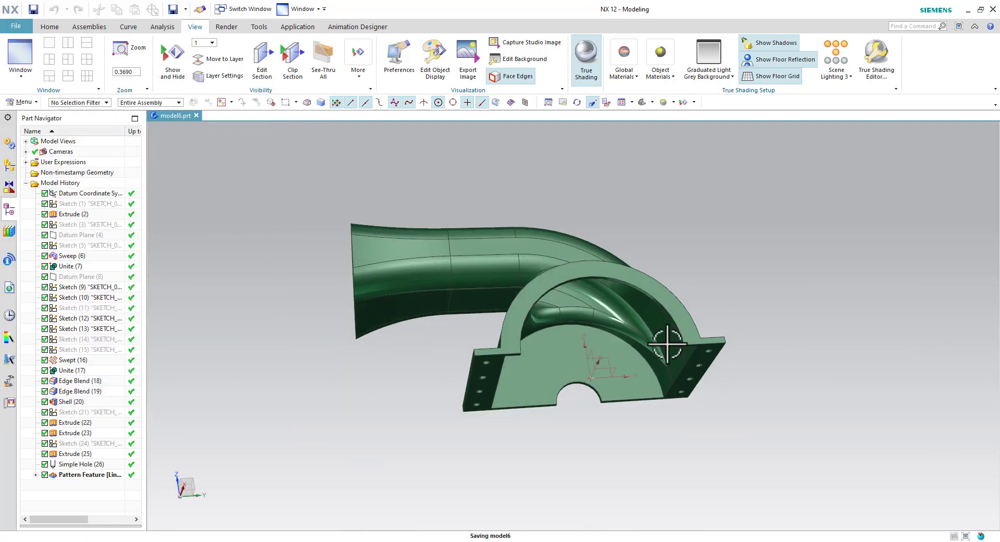
{"action": "mouse_move", "coordinate": [647, 268]}
{"action": "middle_mouse_down"}
{"action": "mouse_move", "coordinate": [645, 314]}
{"action": "mouse_move", "coordinate": [681, 312]}
{"action": "mouse_move", "coordinate": [651, 323]}
{"action": "mouse_move", "coordinate": [710, 342]}
{"action": "mouse_move", "coordinate": [732, 323]}
{"action": "mouse_move", "coordinate": [670, 299]}
{"action": "mouse_move", "coordinate": [692, 245]}
{"action": "mouse_move", "coordinate": [685, 316]}
{"action": "mouse_move", "coordinate": [613, 368]}
{"action": "mouse_move", "coordinate": [592, 344]}
{"action": "mouse_move", "coordinate": [629, 379]}
{"action": "mouse_move", "coordinate": [665, 353]}
{"action": "mouse_move", "coordinate": [585, 349]}
{"action": "mouse_move", "coordinate": [598, 326]}
{"action": "mouse_move", "coordinate": [647, 375]}
{"action": "middle_mouse_up"}
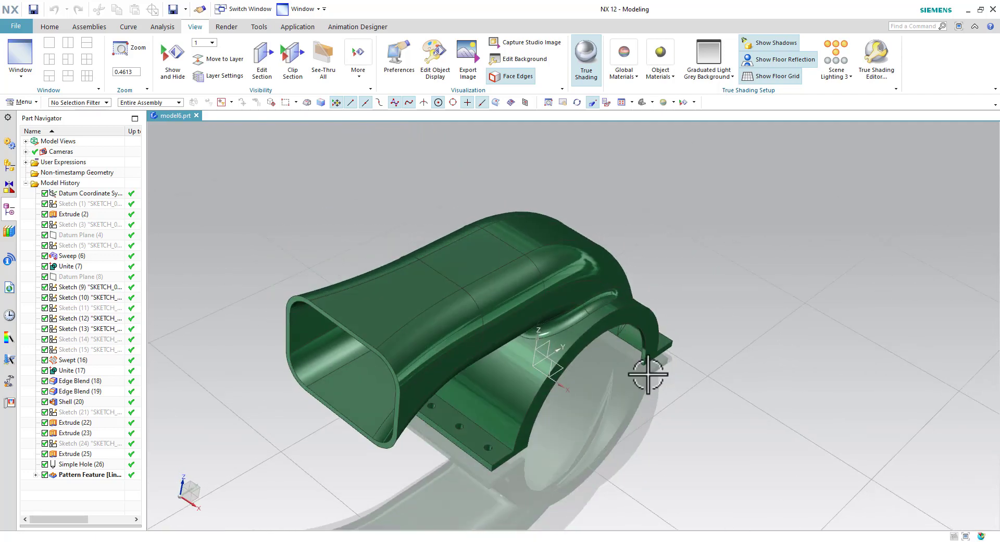
{"action": "key", "text": "ctrl+s"}
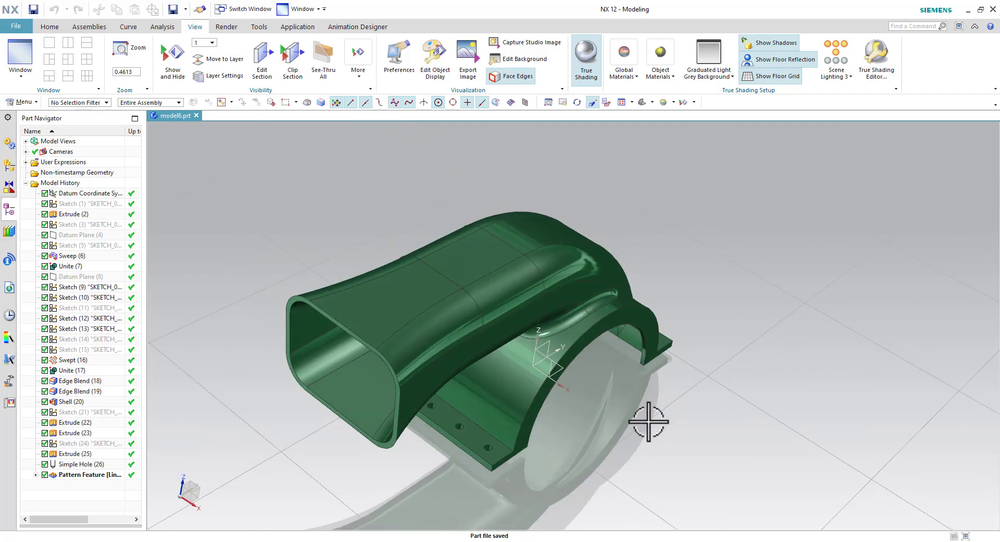